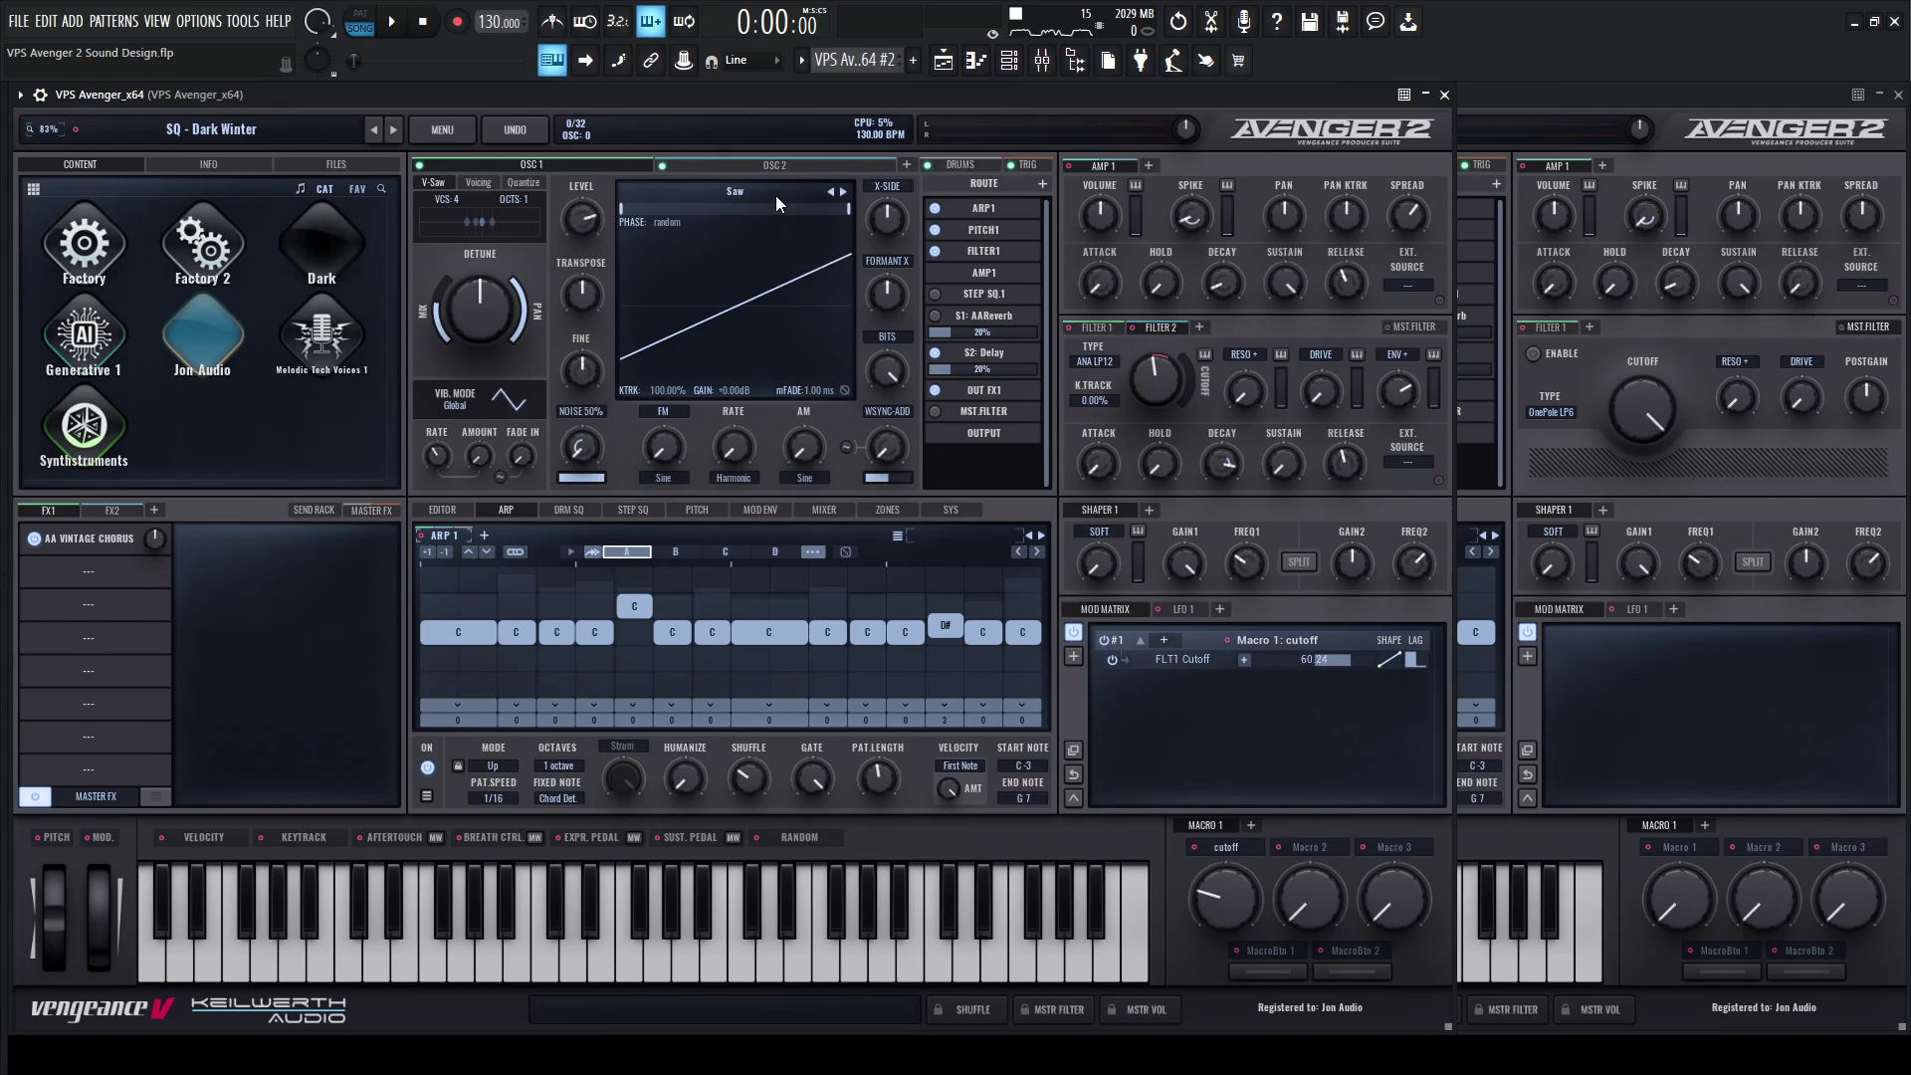
Audition the SQ - Dark Winter patch with its drums and OSC 2 muted, and unmute both.
left_click(949, 151)
left_click(763, 152)
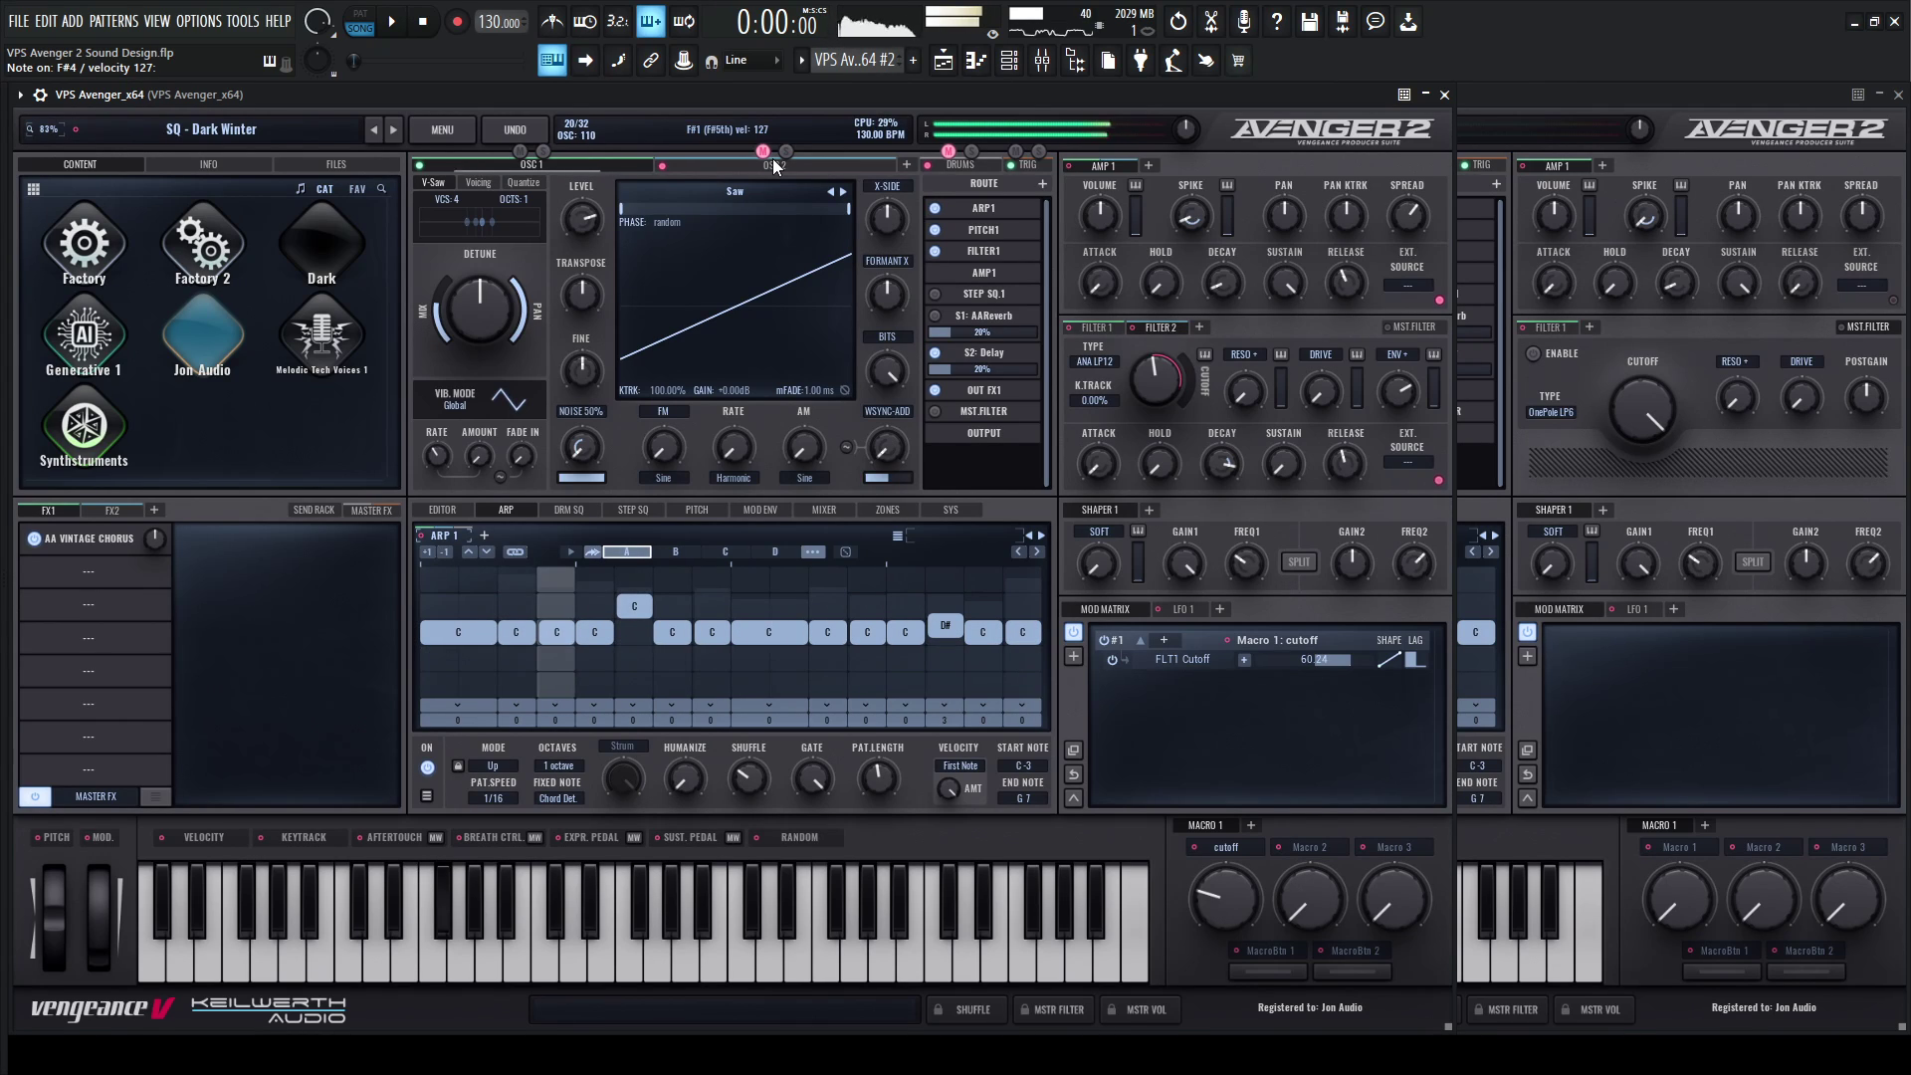
left_click(764, 153)
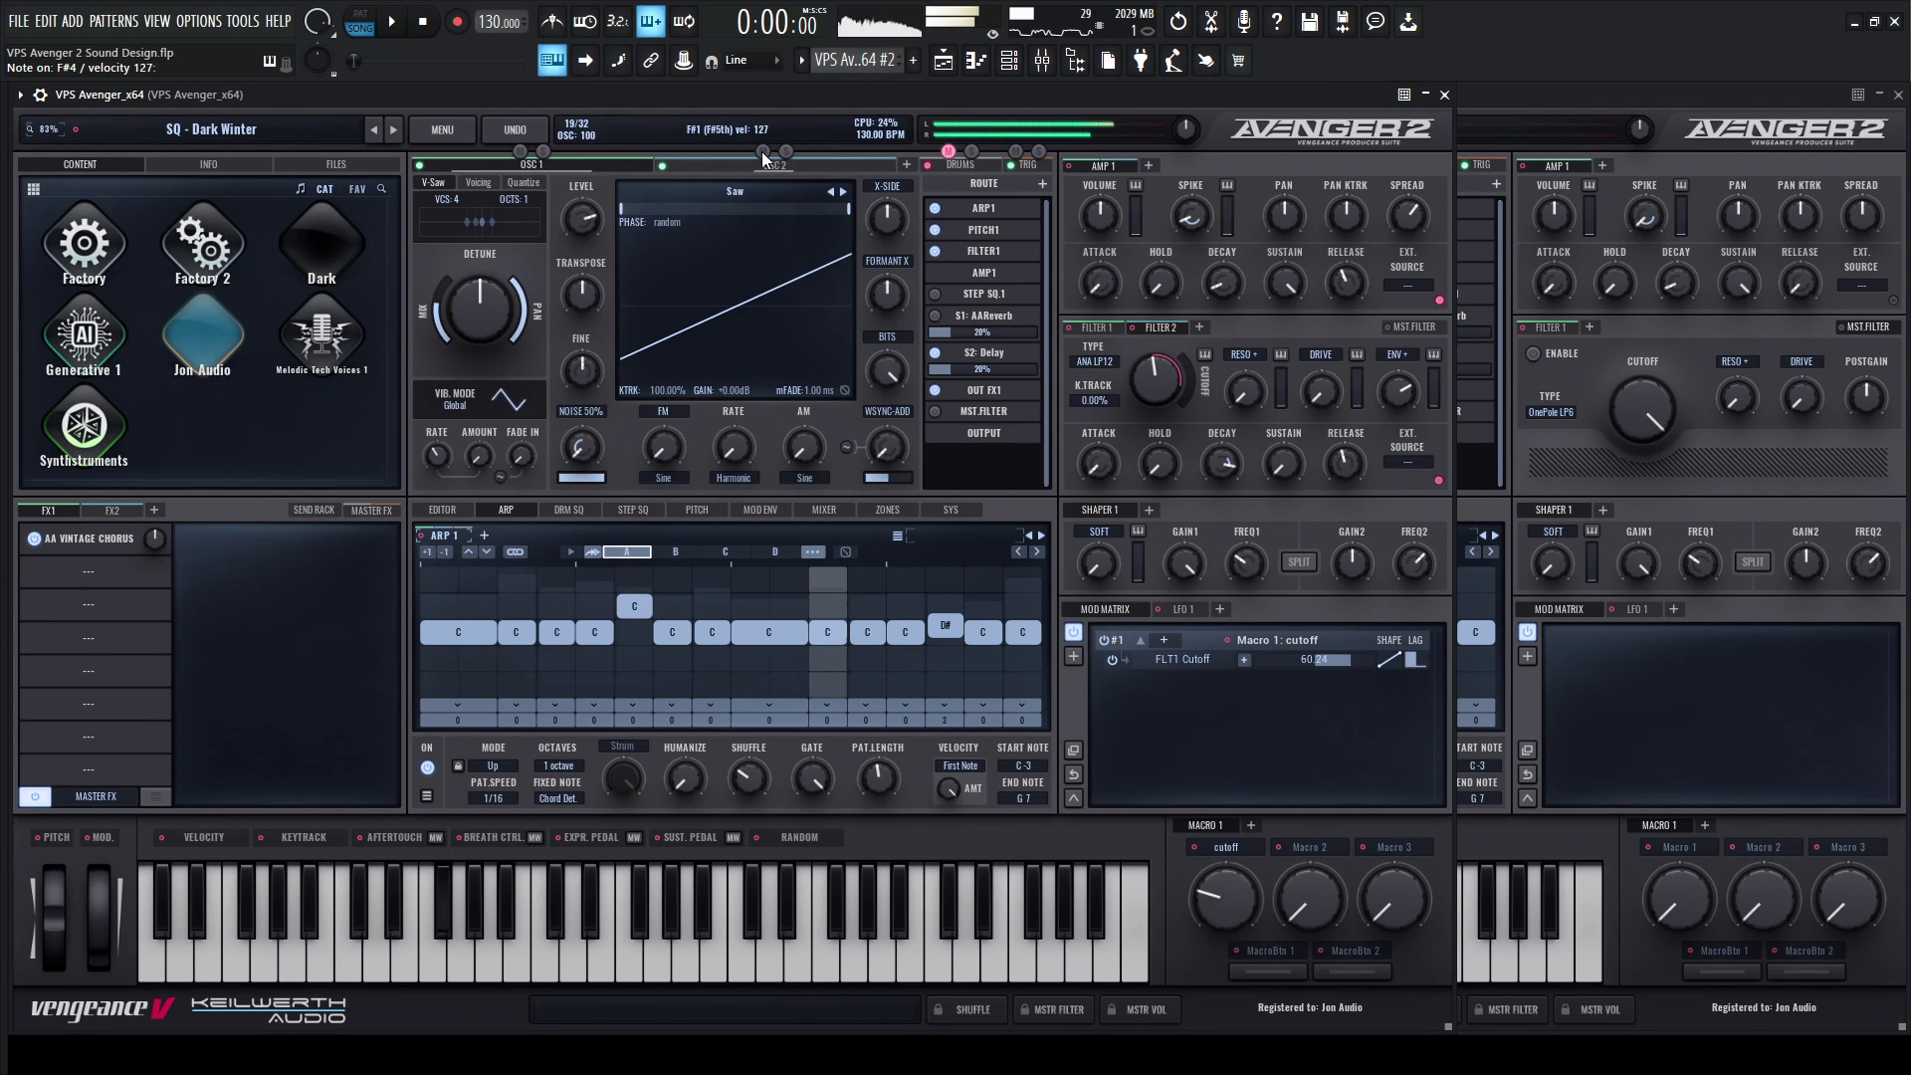
left_click(943, 153)
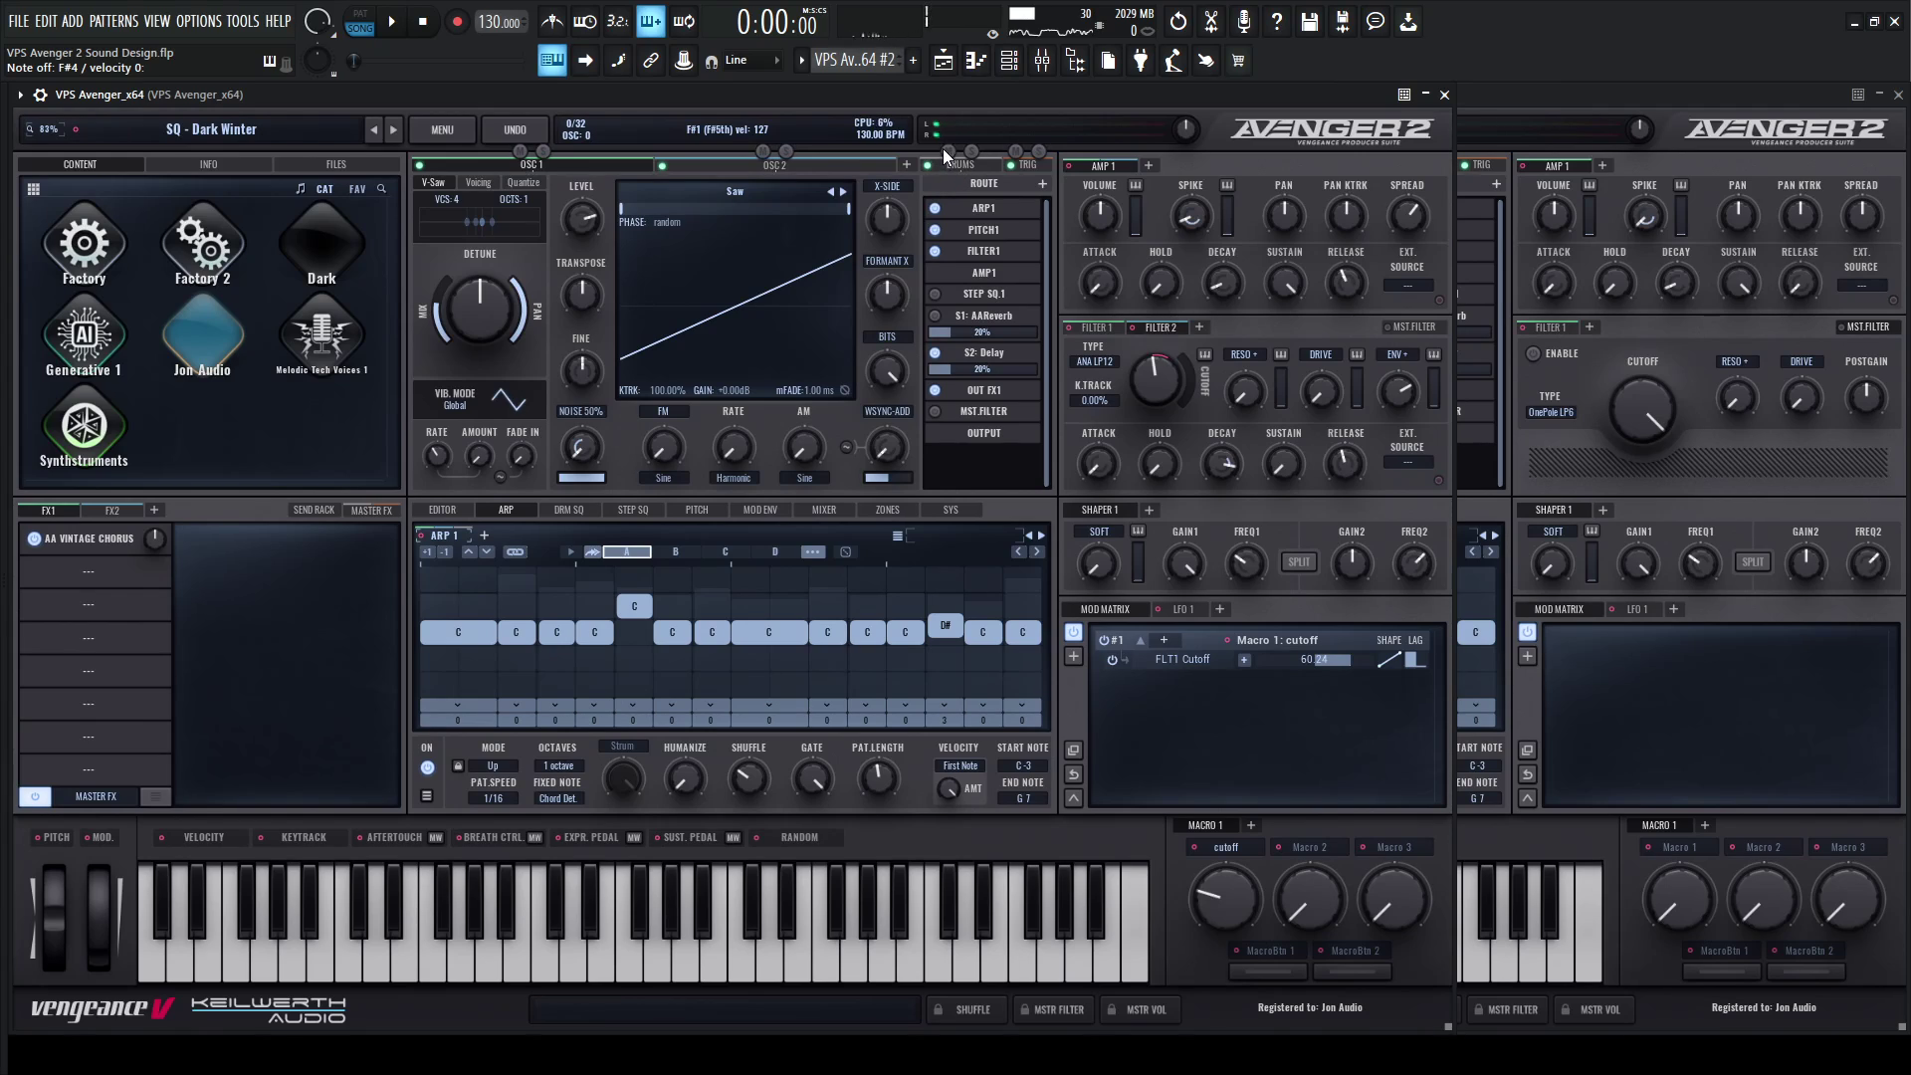
Mute OSC 2 and the drums in the Dark Winter patch and switch off its effects to isolate the dry OSC 1 sound.
left_click(372, 510)
left_click(307, 513)
left_click(112, 511)
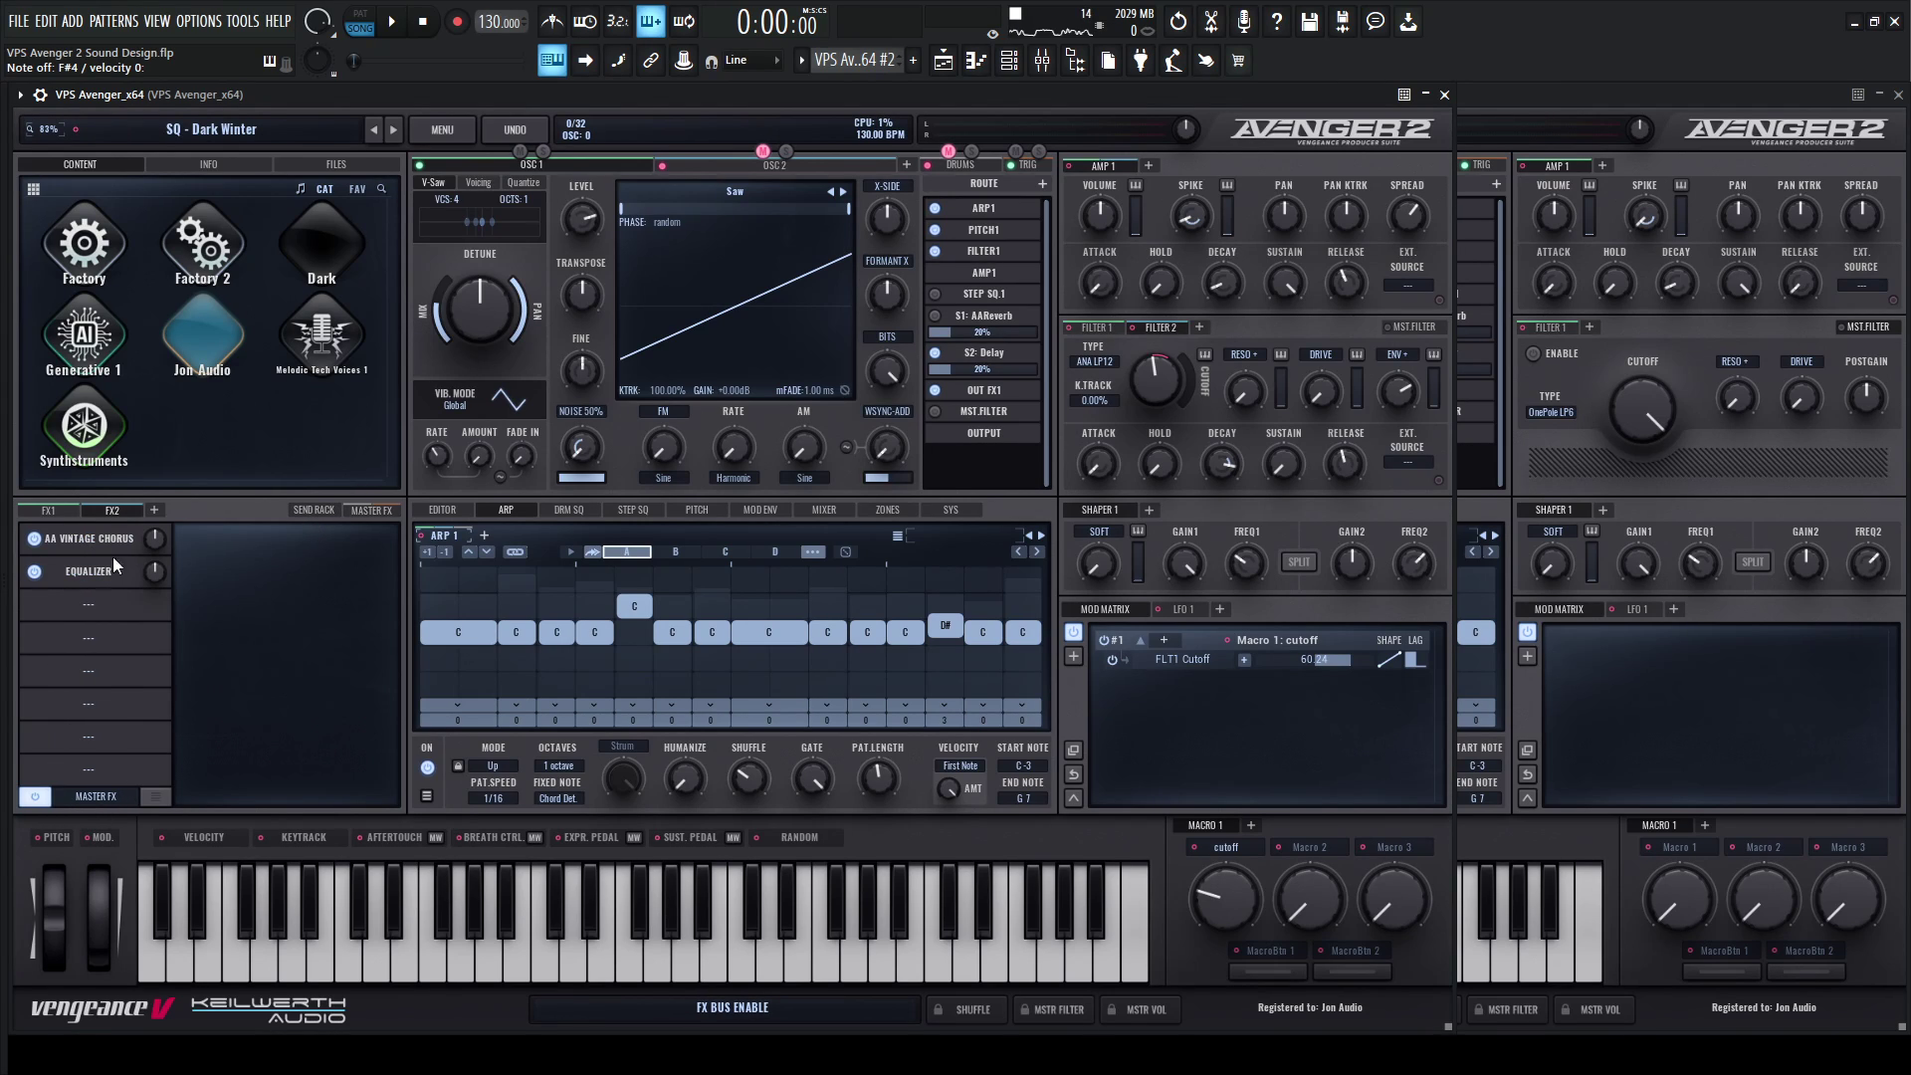
left_click(51, 512)
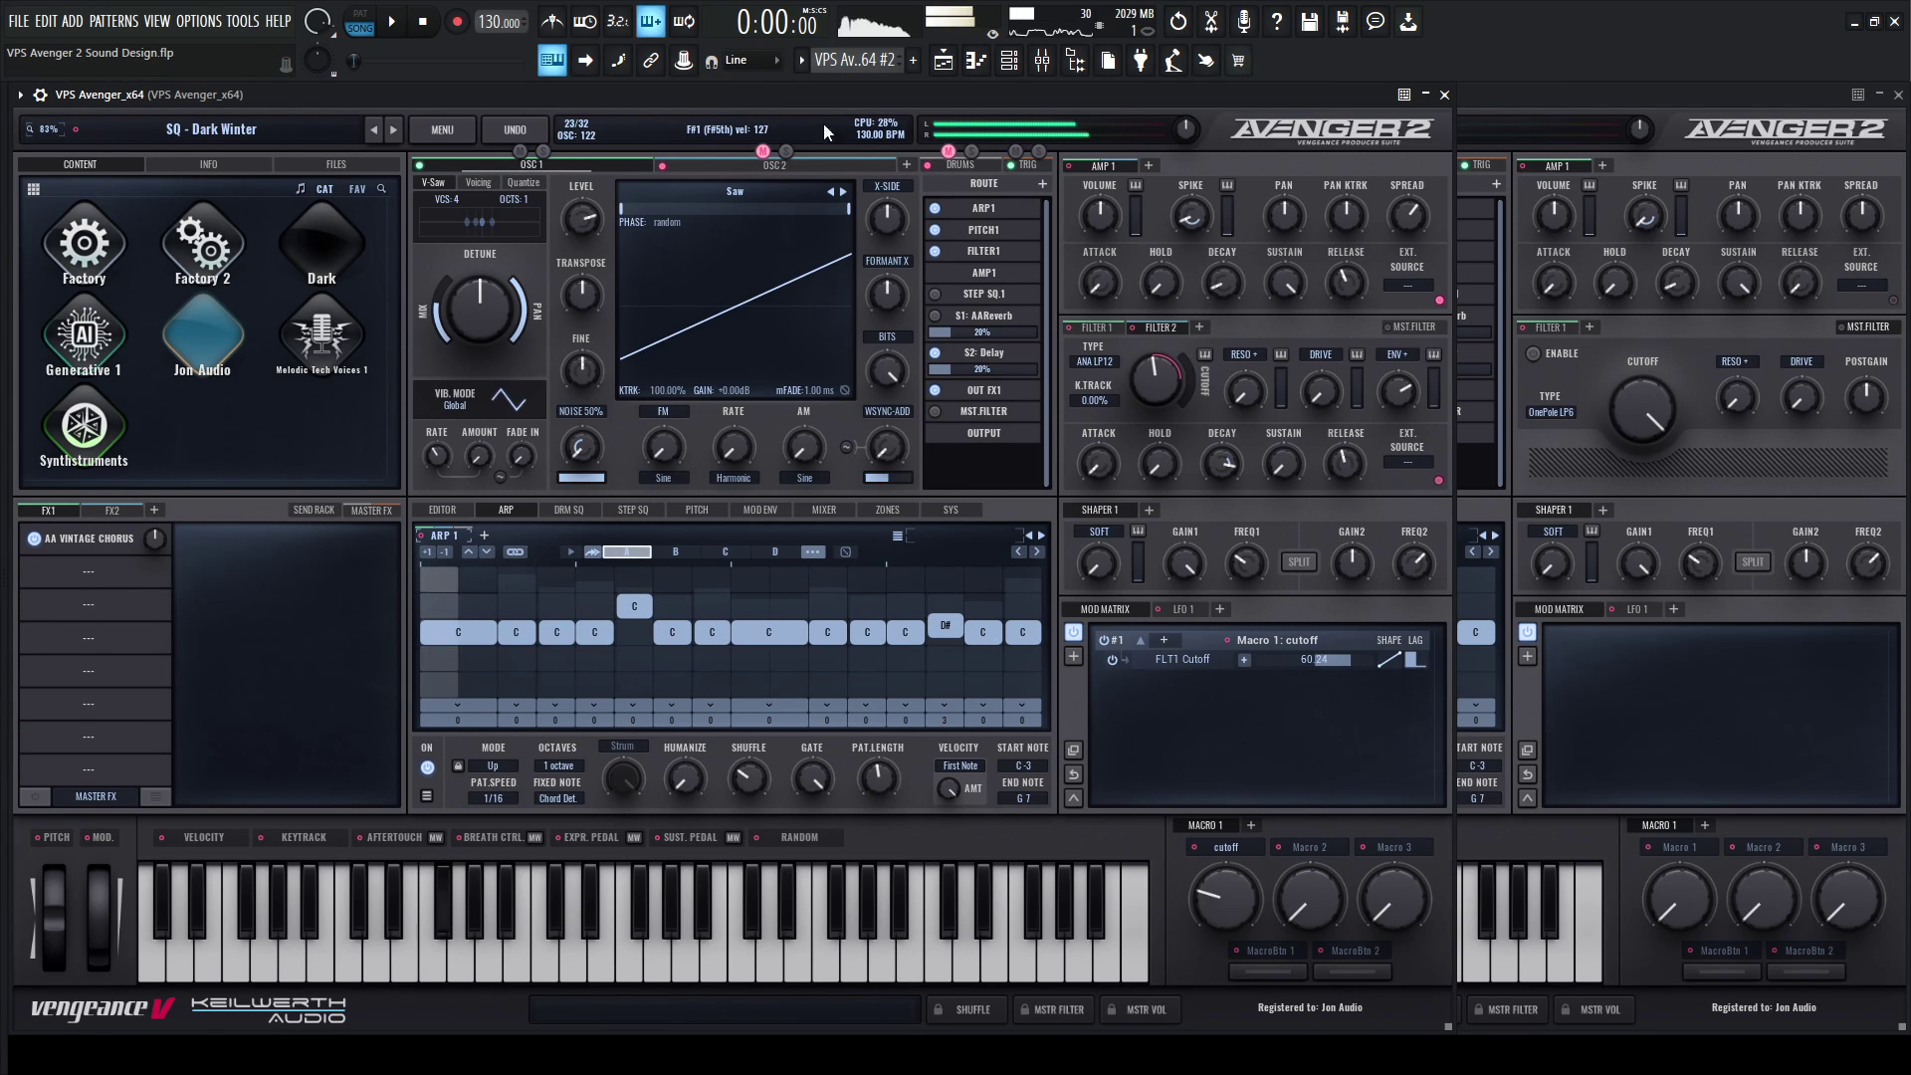
Initialize all settings in the second Avenger instance and display its Filter 1 controls and oscillator editor.
left_click(1463, 129)
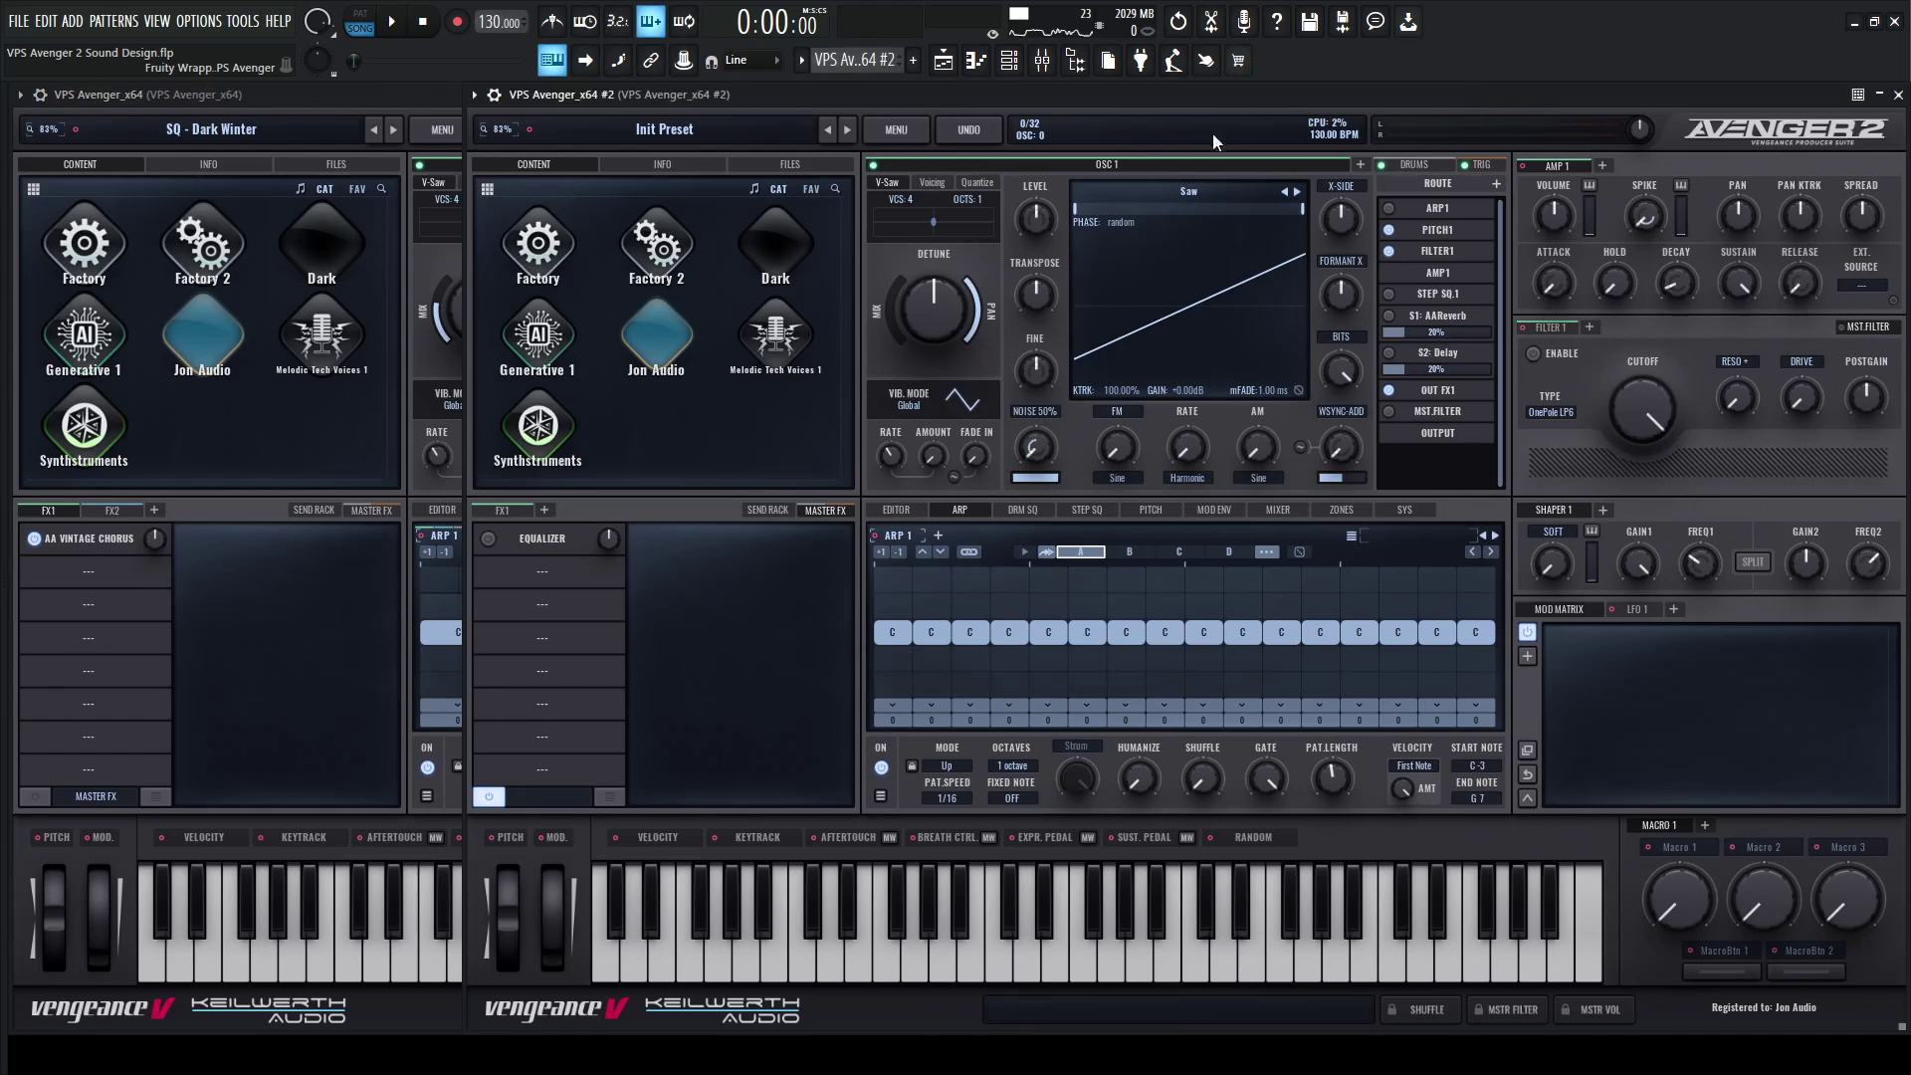
left_click(900, 220)
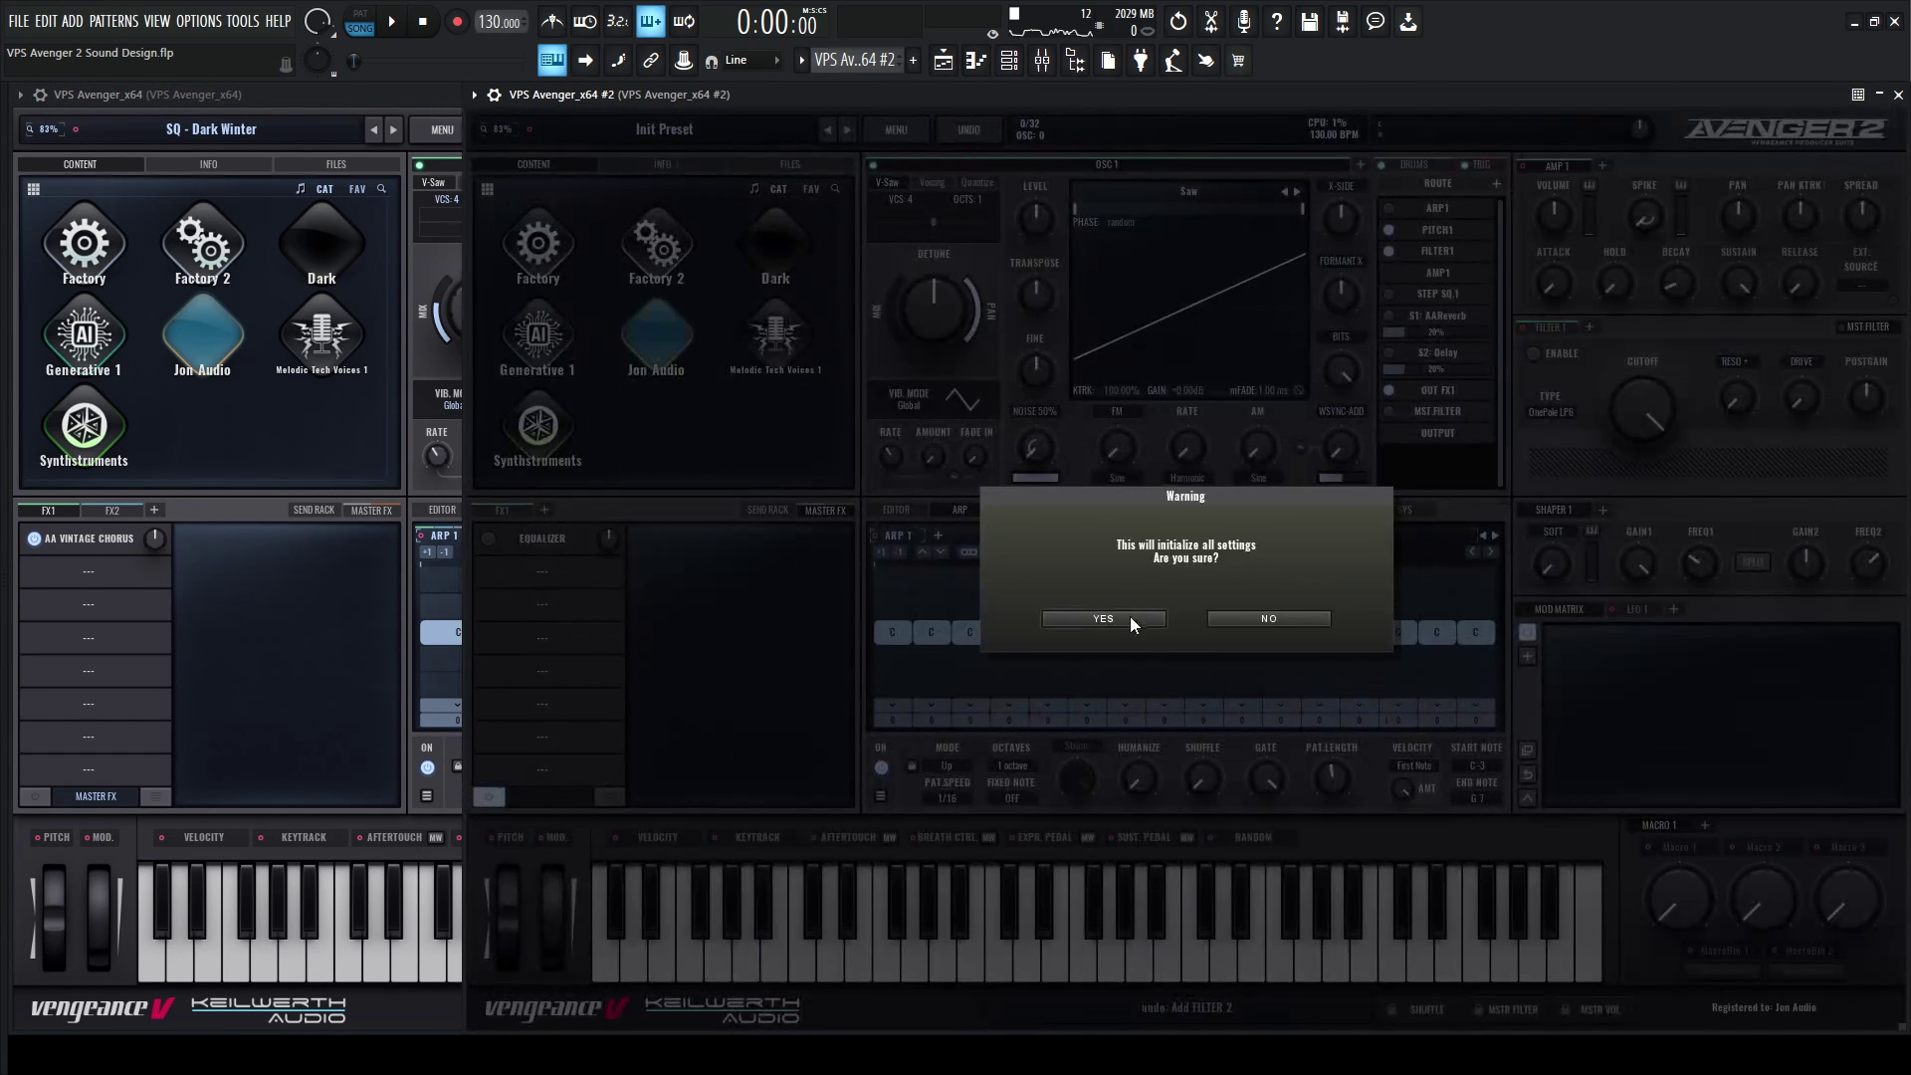
left_click(1103, 619)
left_click(1545, 328)
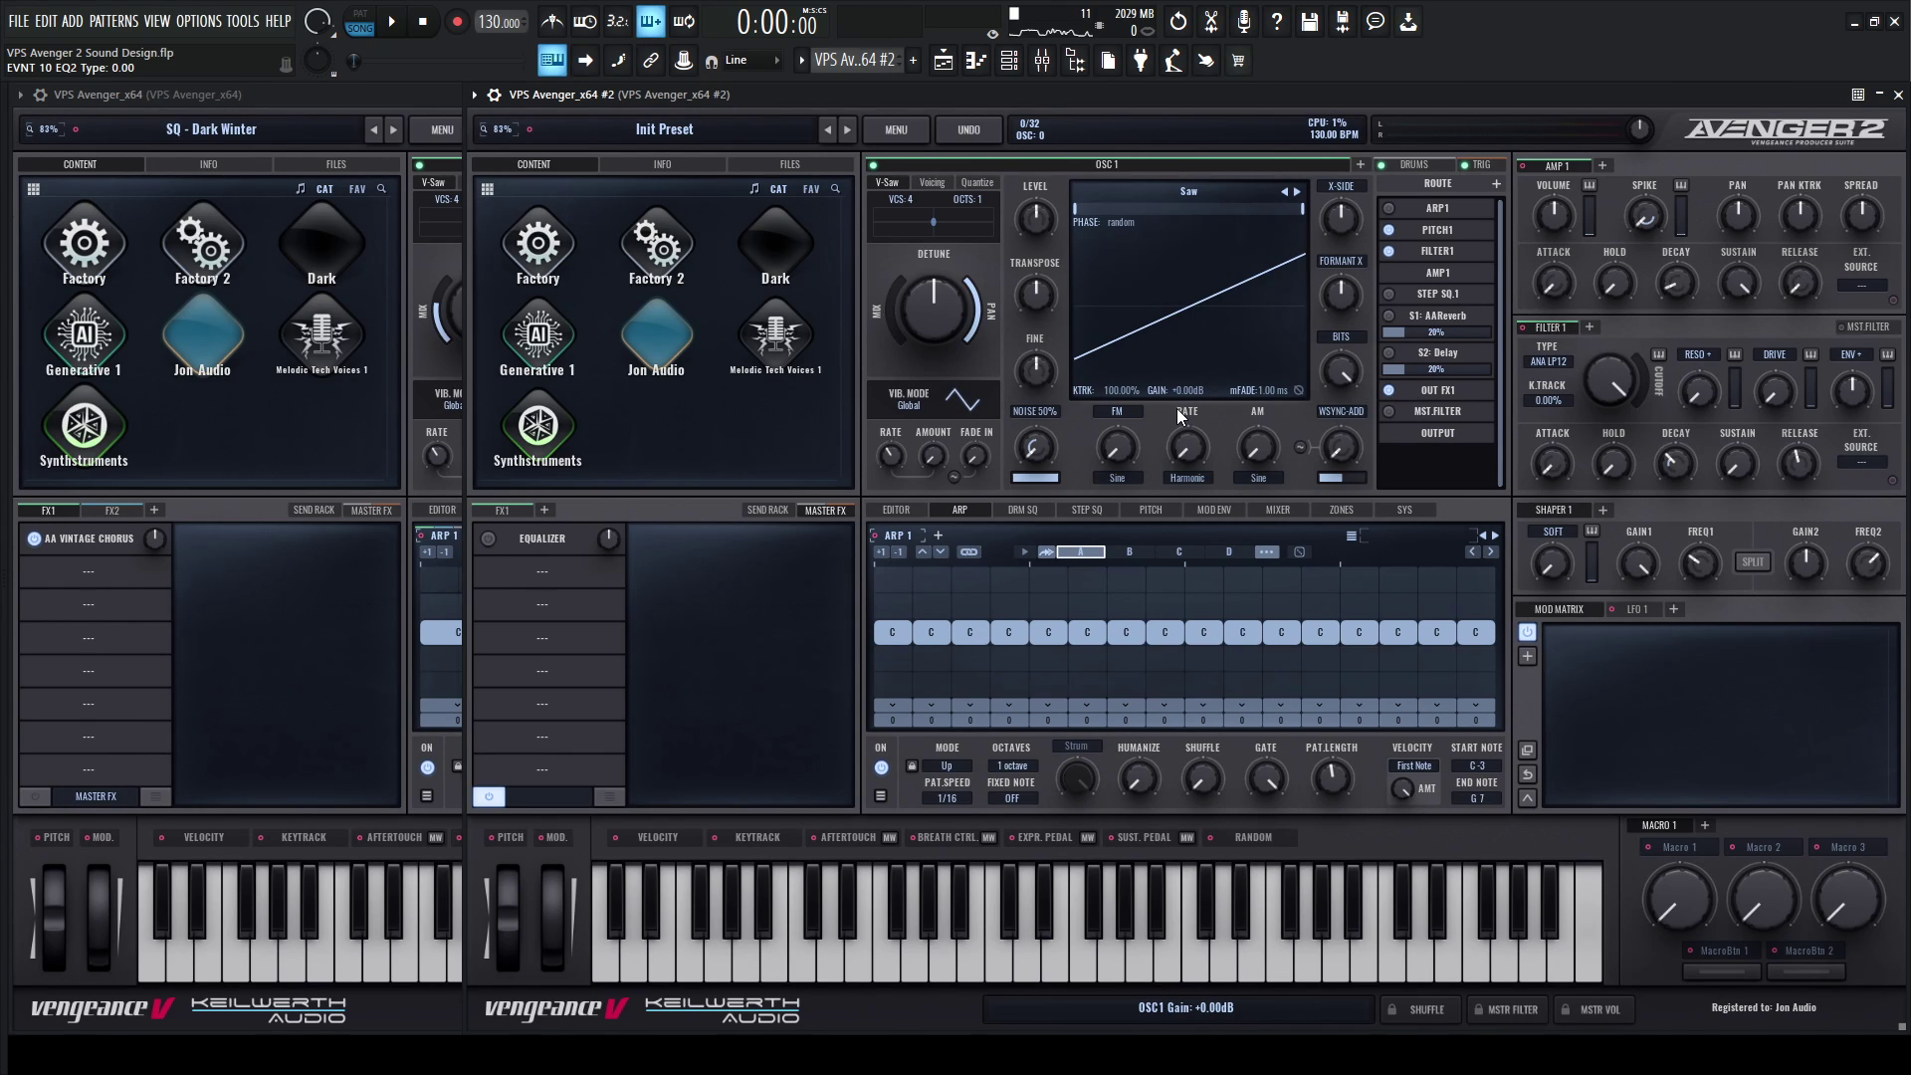
left_click(903, 510)
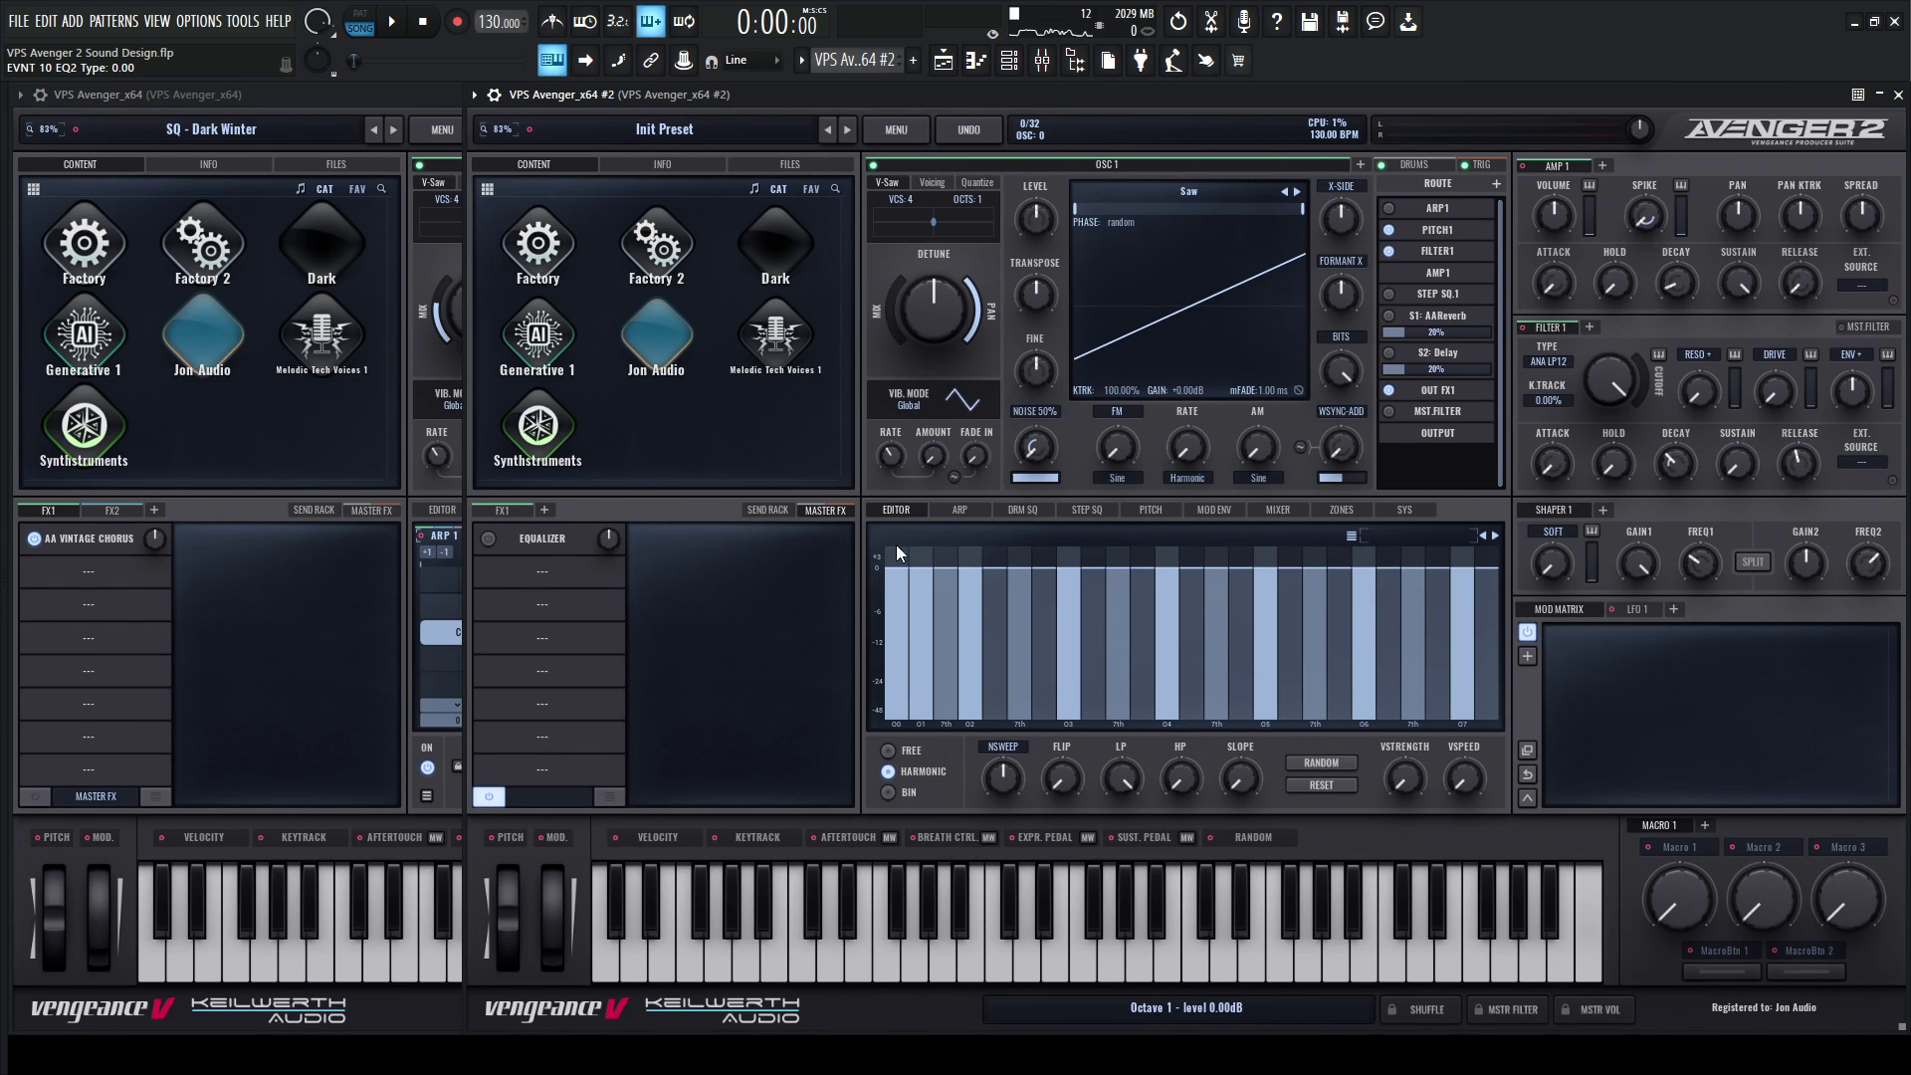
Check OSC 1 in the Dark Winter patch and set the V-Saw mix of OSC 1 in the new patch to 60.94%.
left_click(402, 92)
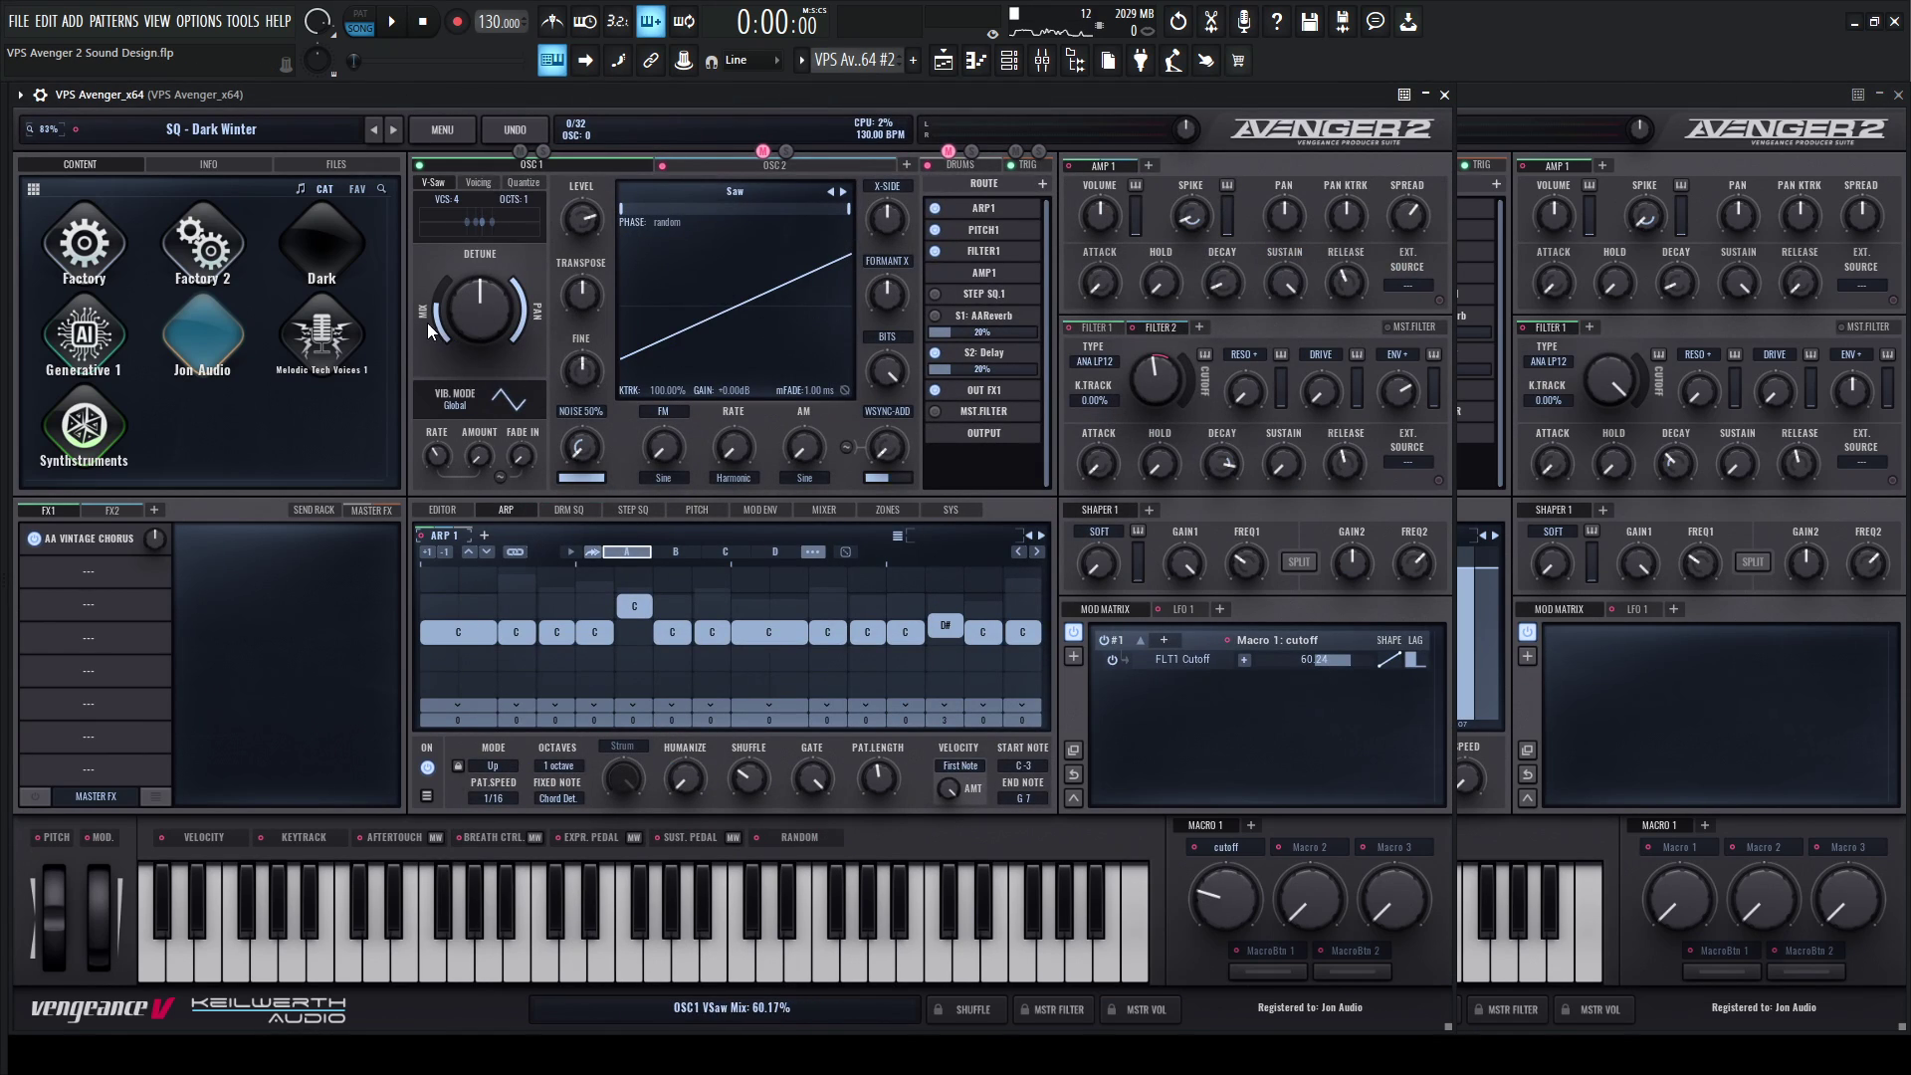
left_click(1534, 669)
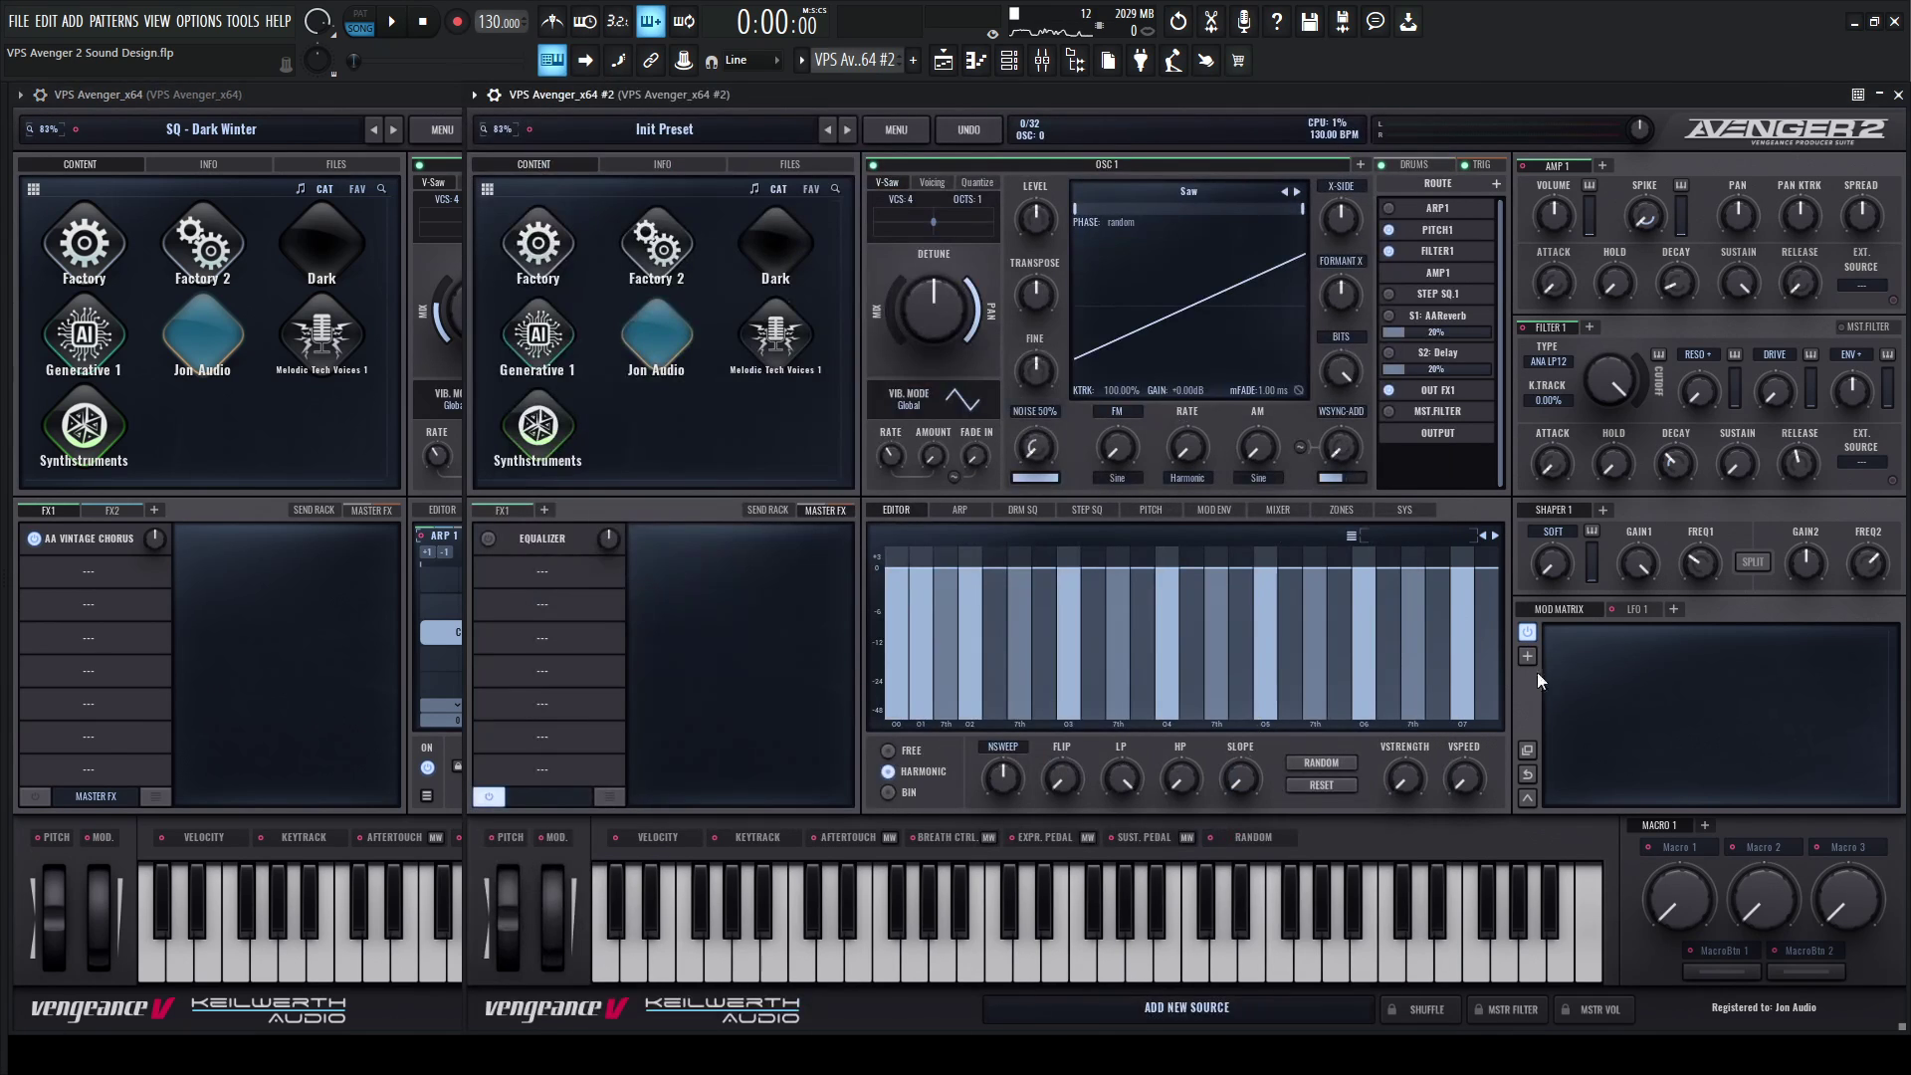
left_click_drag(906, 334, 892, 288)
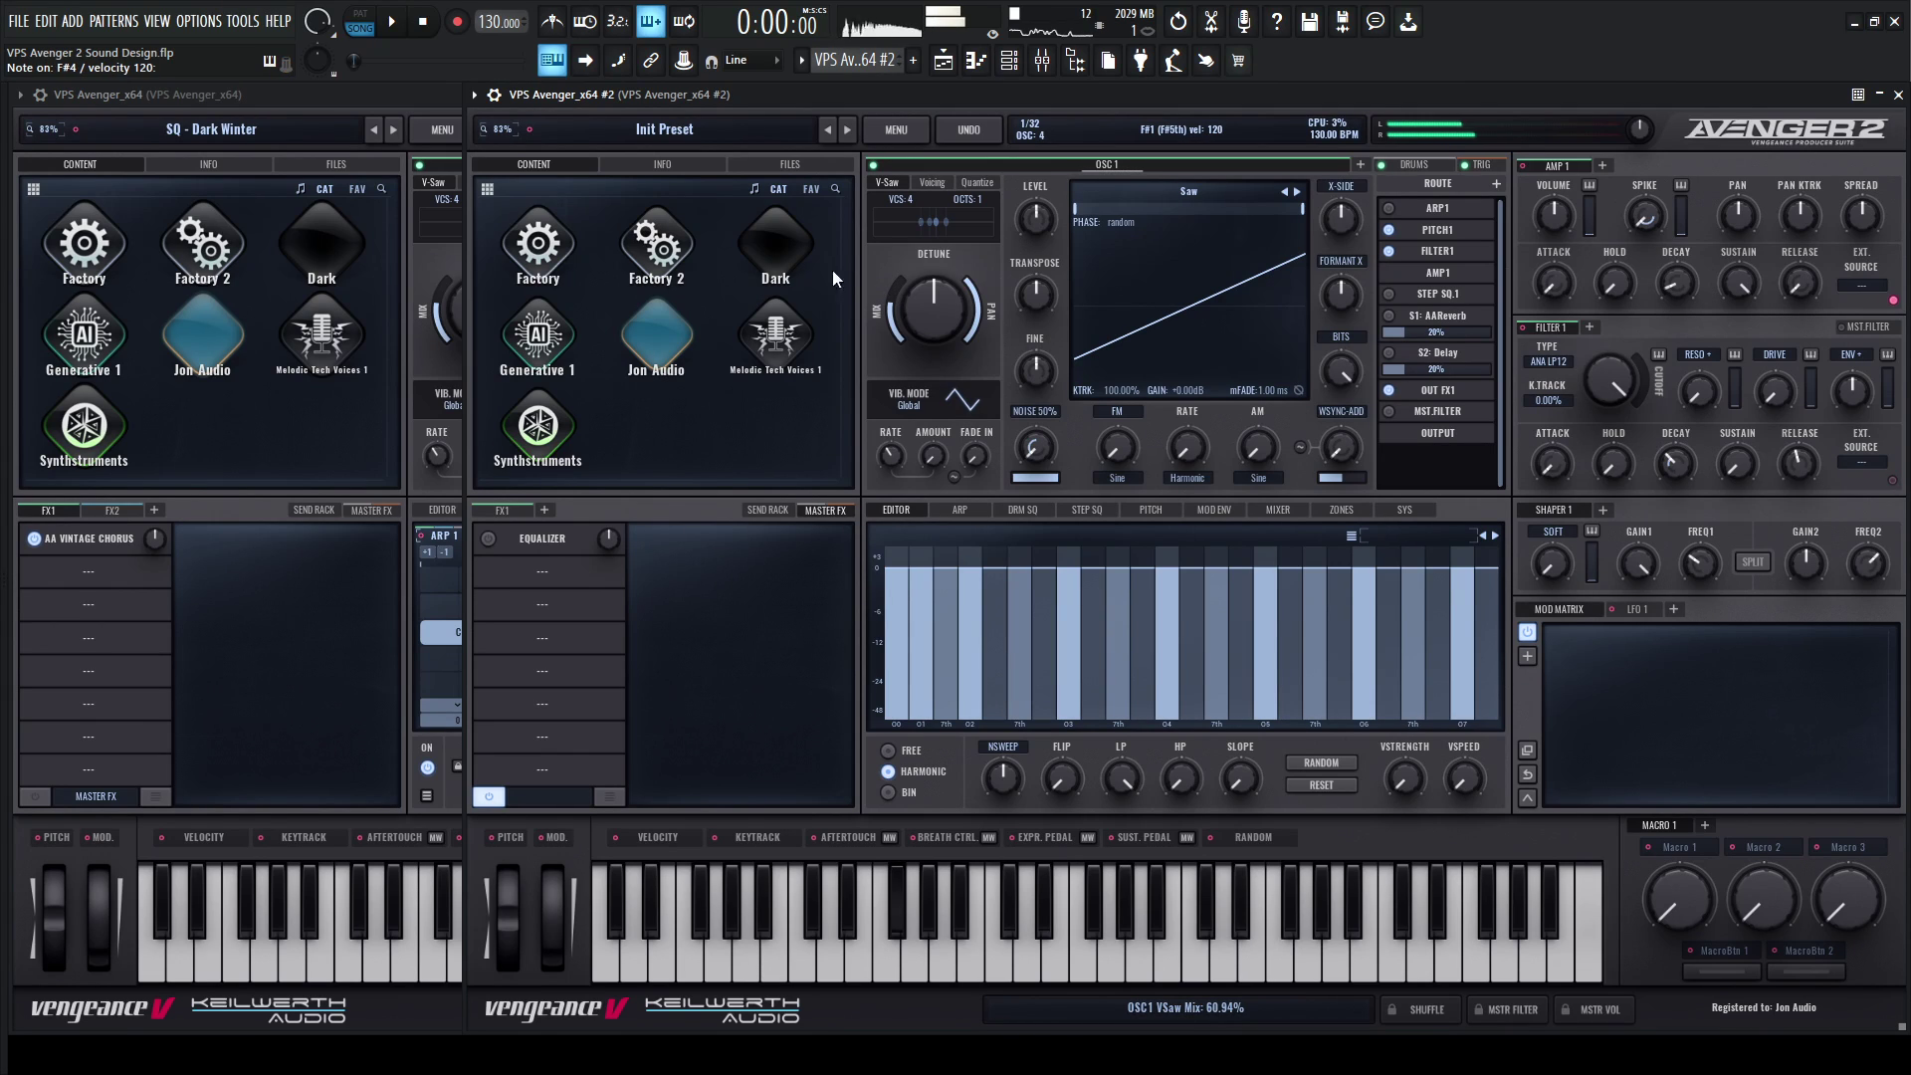
Look up Filter 1 in the Dark Winter patch and set the new patch's Filter 1 to the VNTG LP12 low-pass type.
left_click(438, 98)
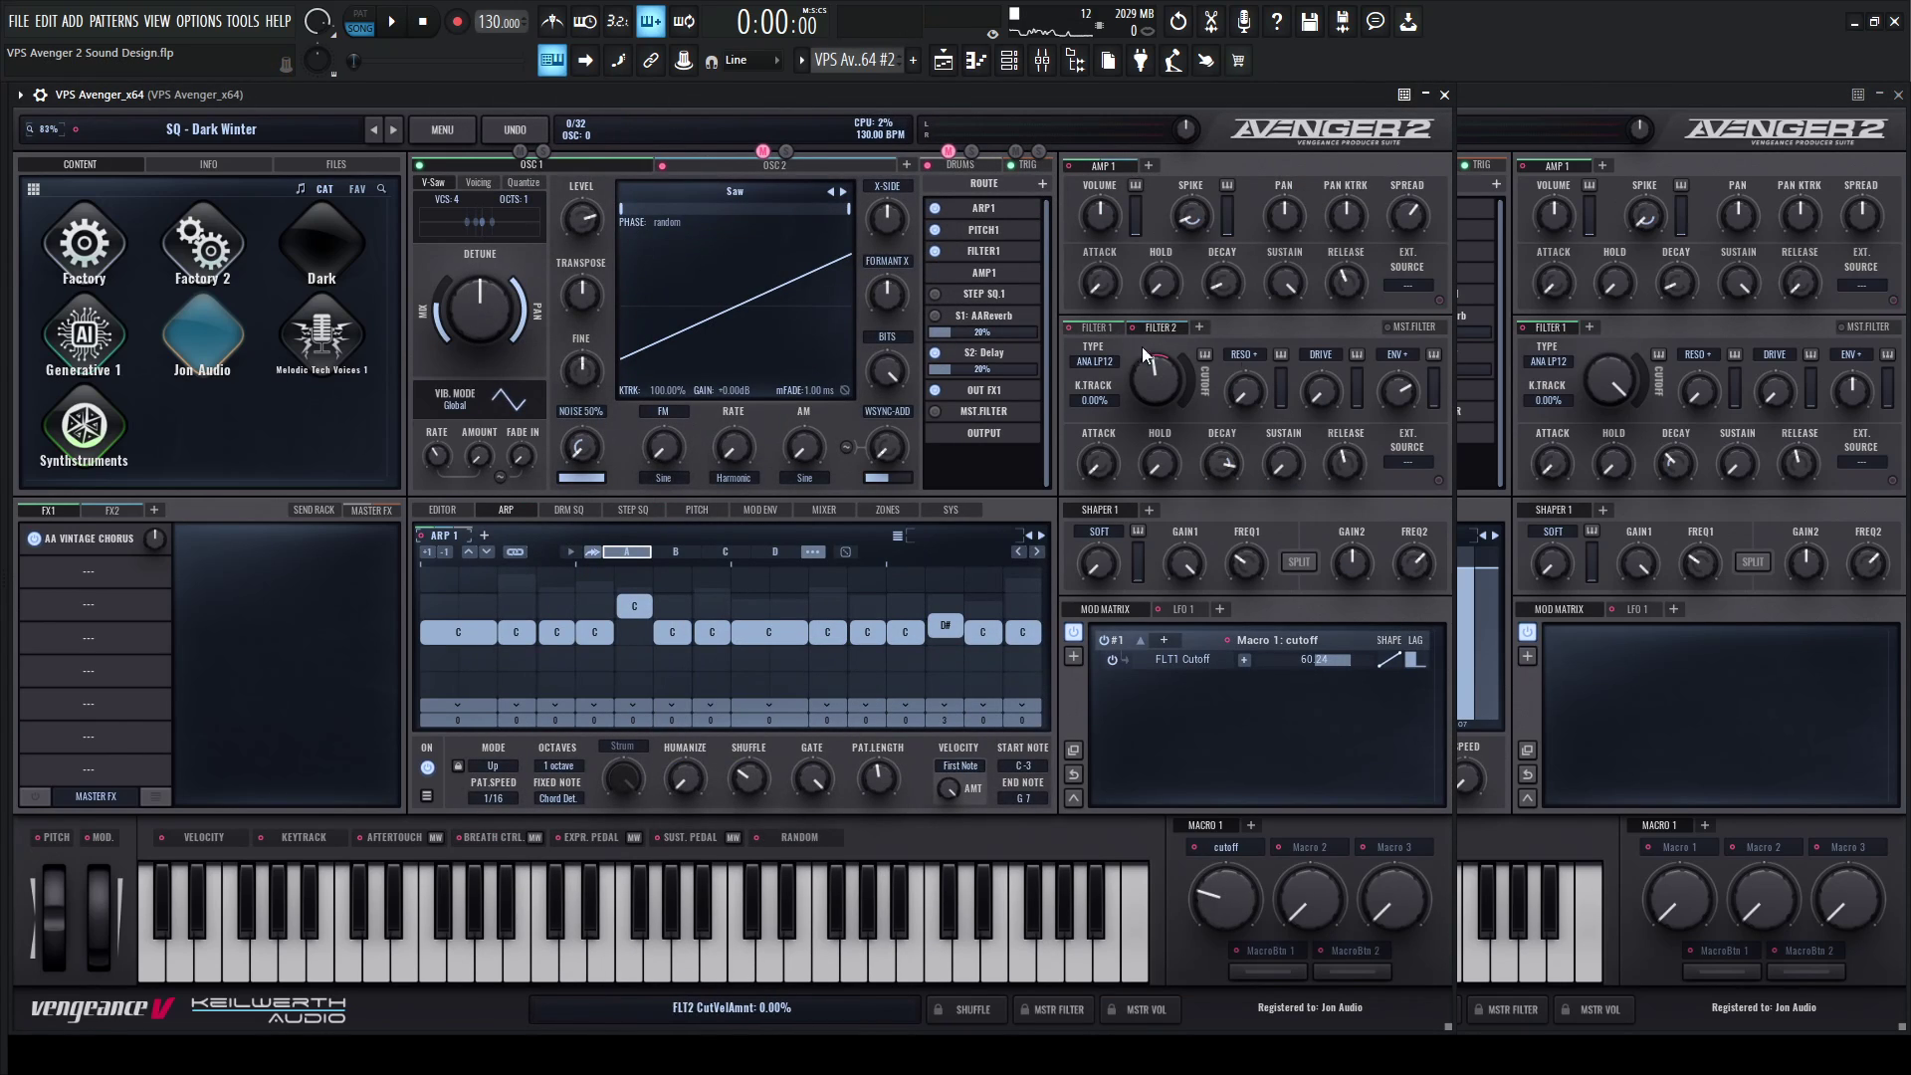
left_click(1096, 325)
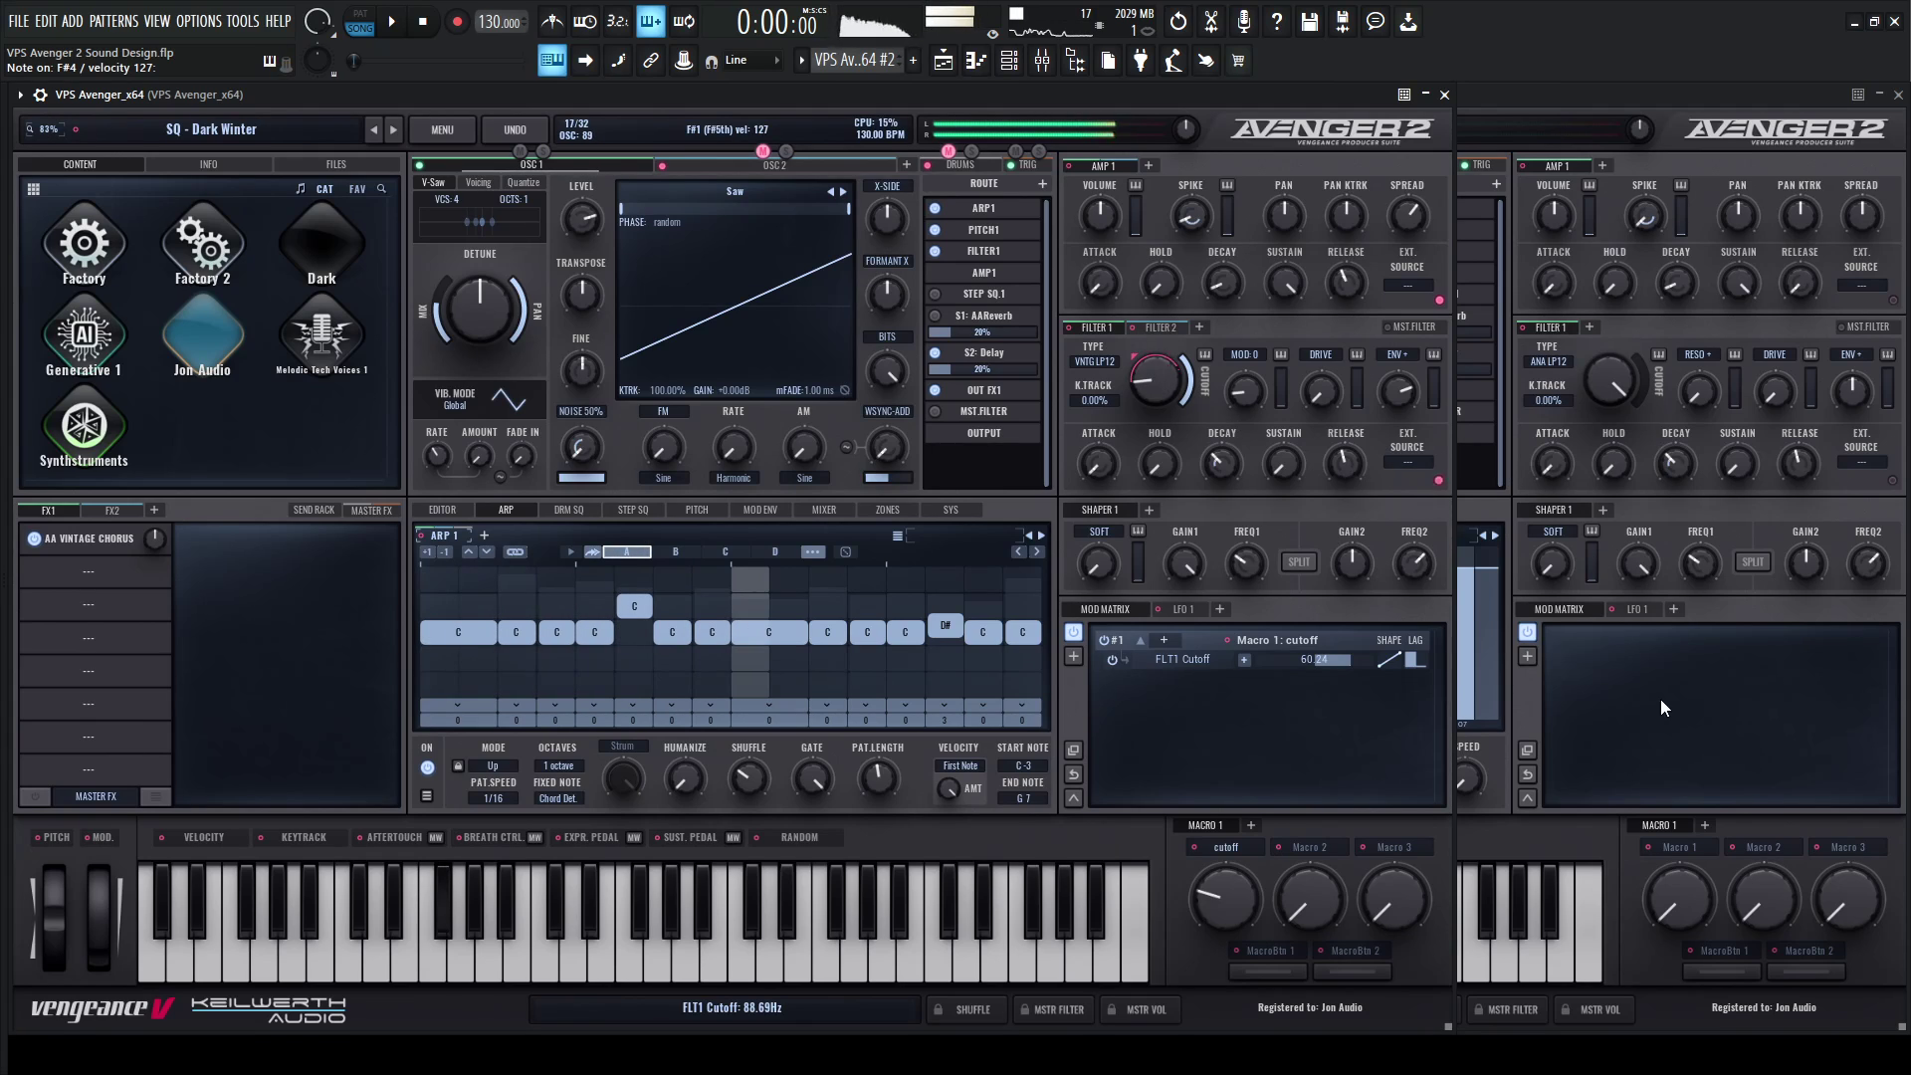
left_click(1682, 719)
left_click(1538, 361)
mouse_move(1564, 378)
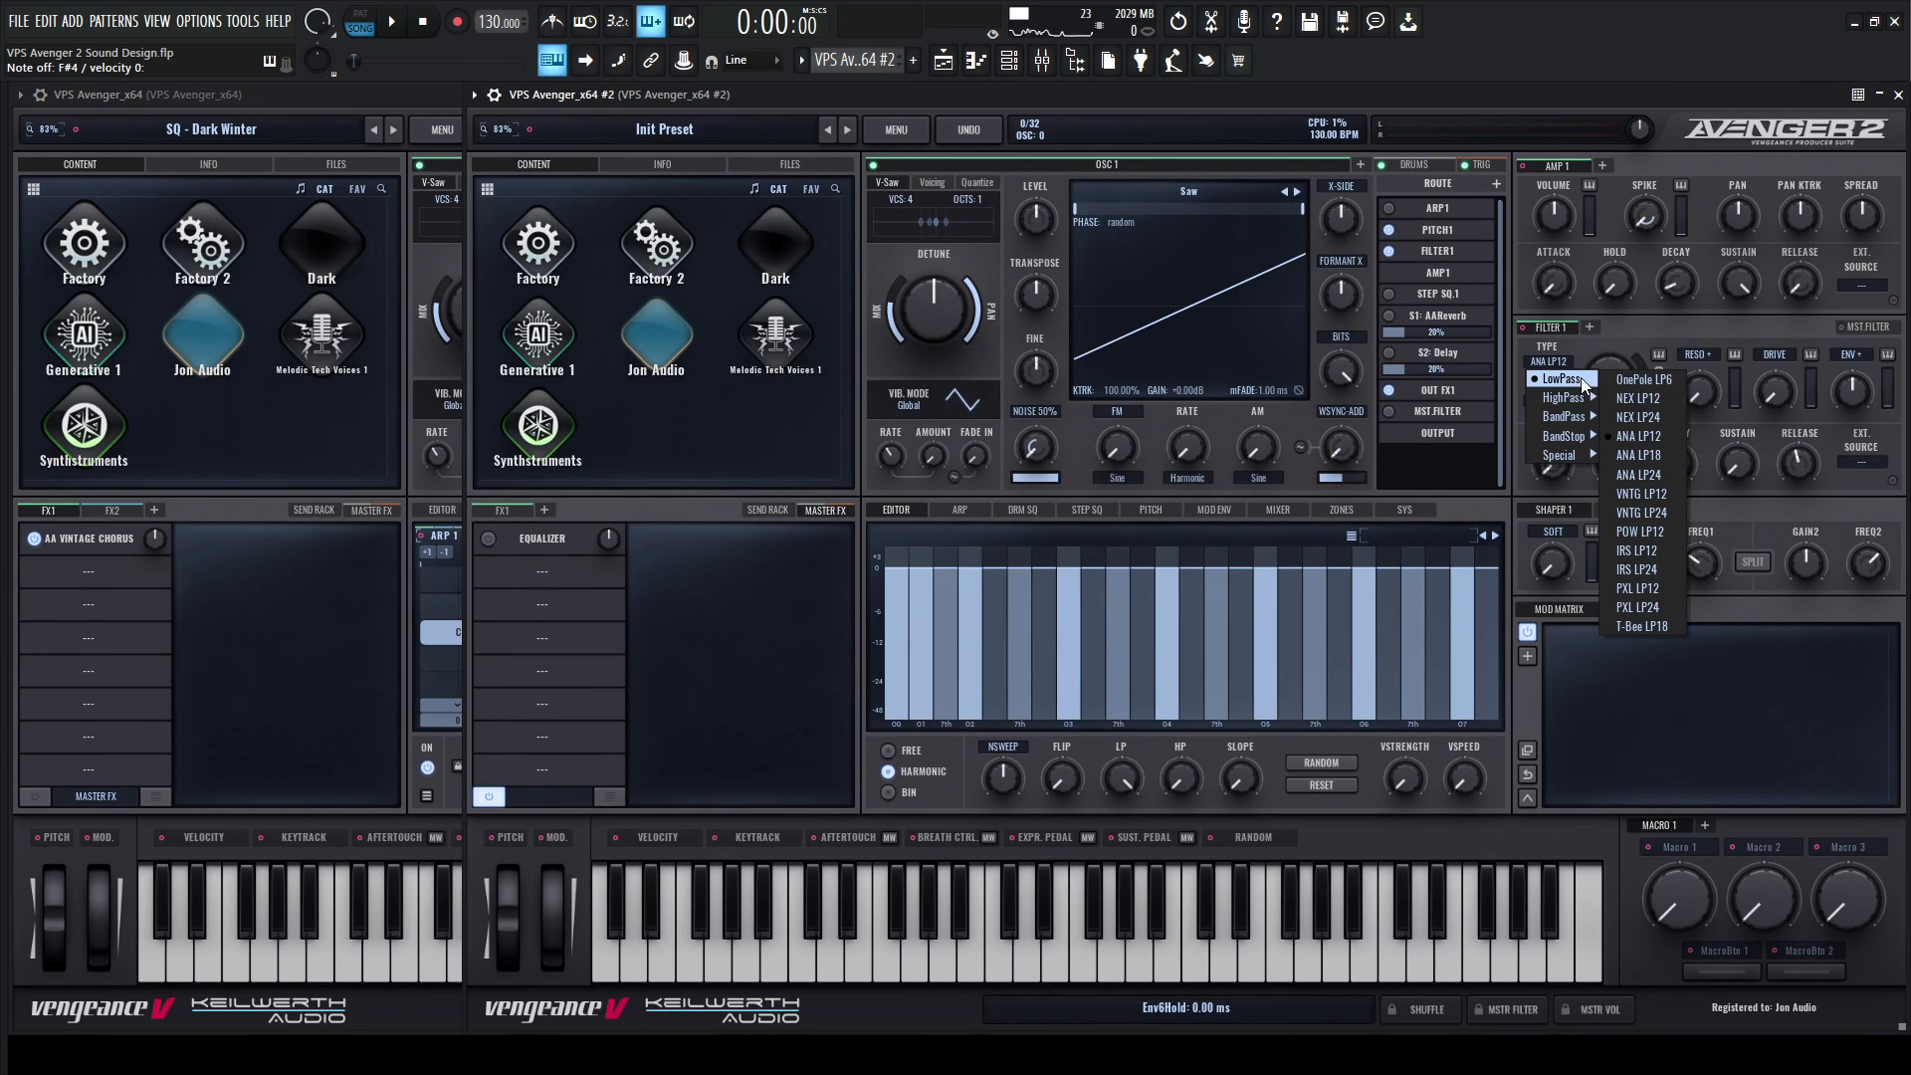
left_click(1659, 492)
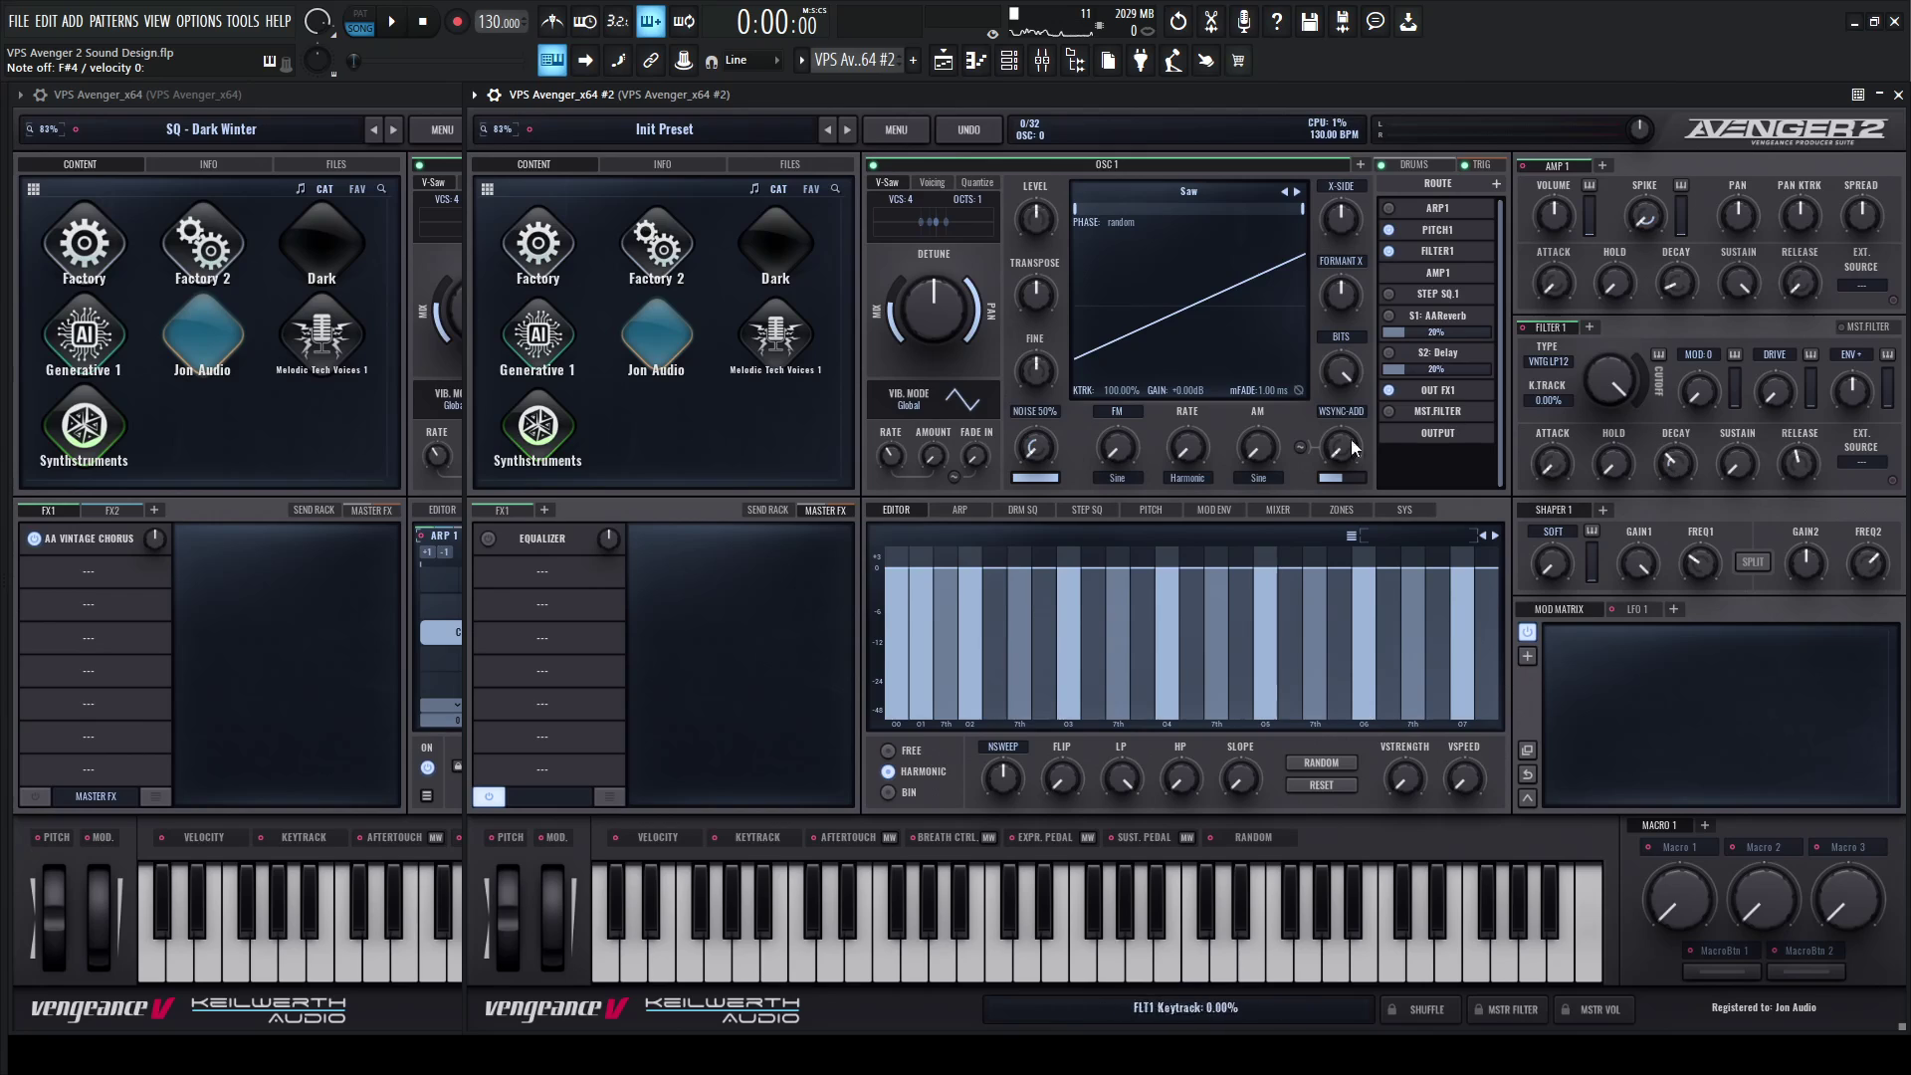
Set the new patch's Filter 1 cutoff to 88.69 Hz and raise its envelope amount to match the Dark Winter patch.
left_click(374, 113)
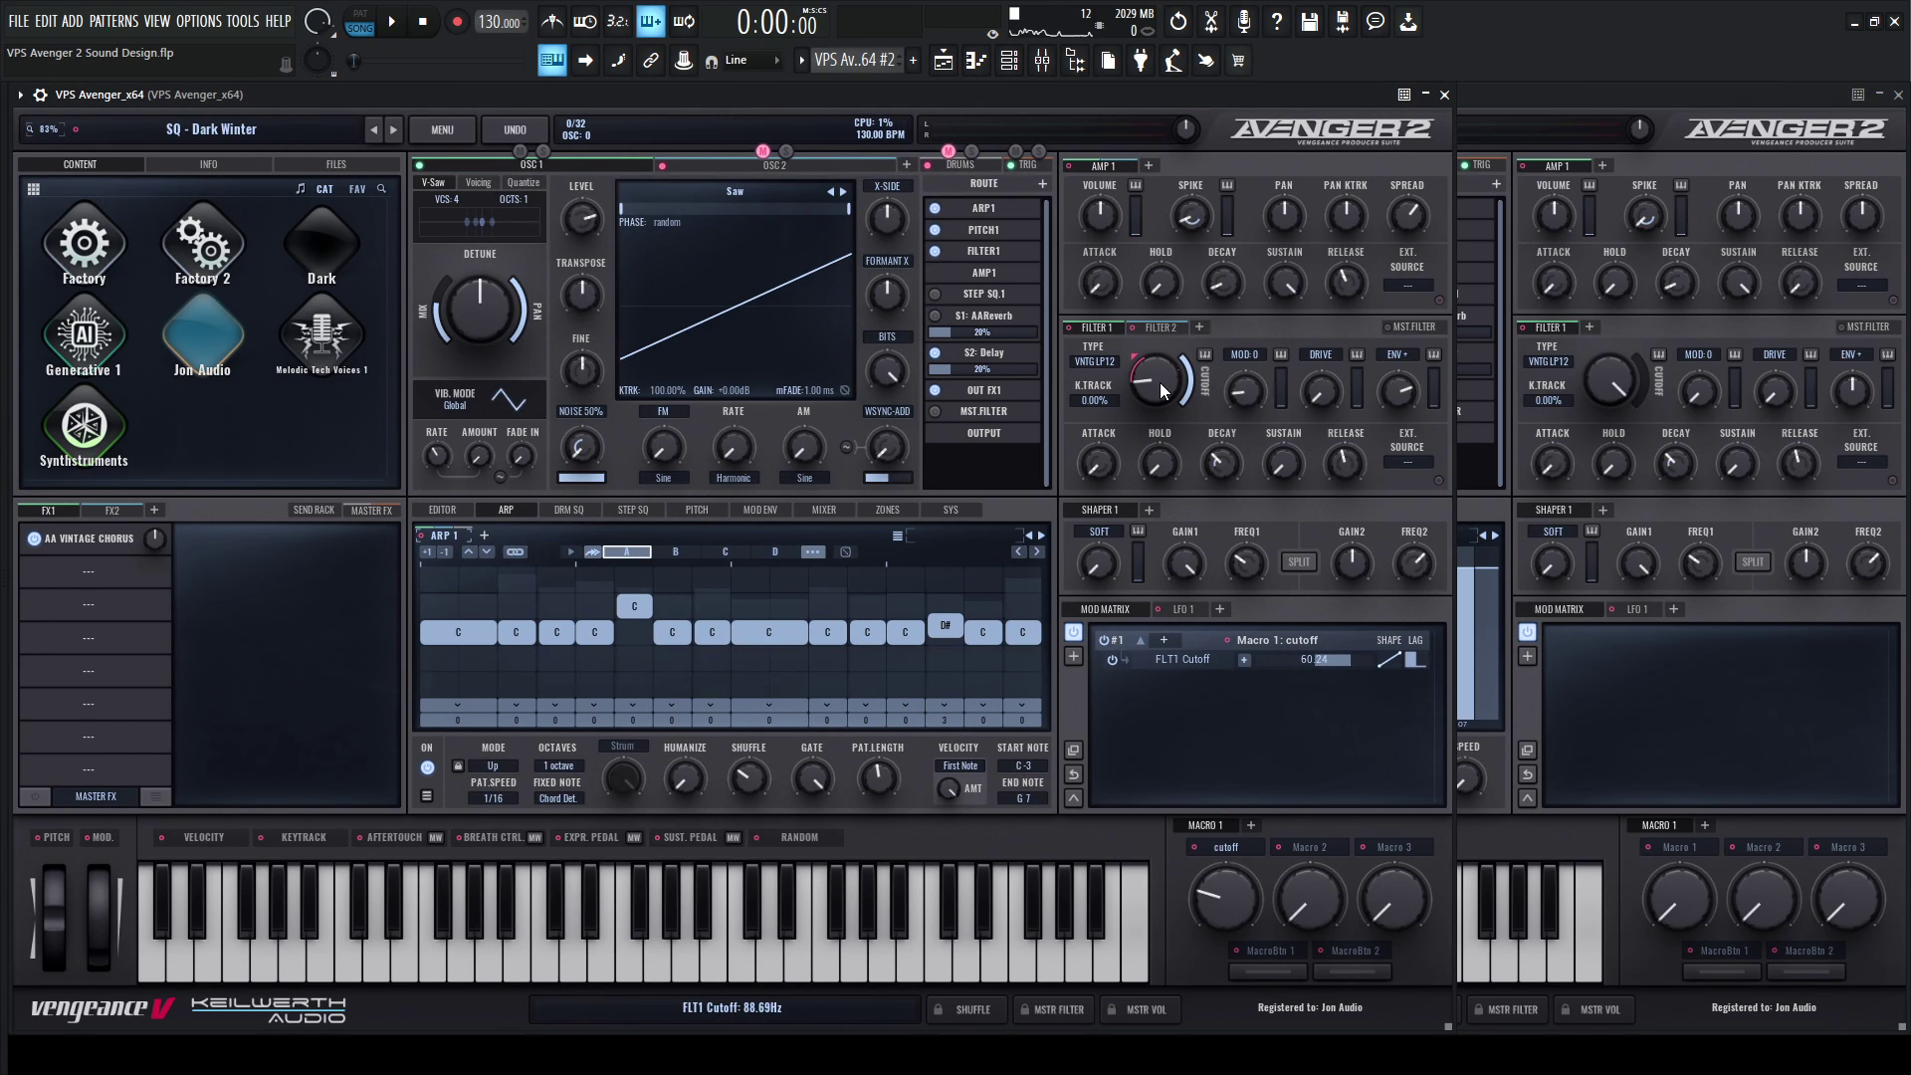
left_click(1669, 602)
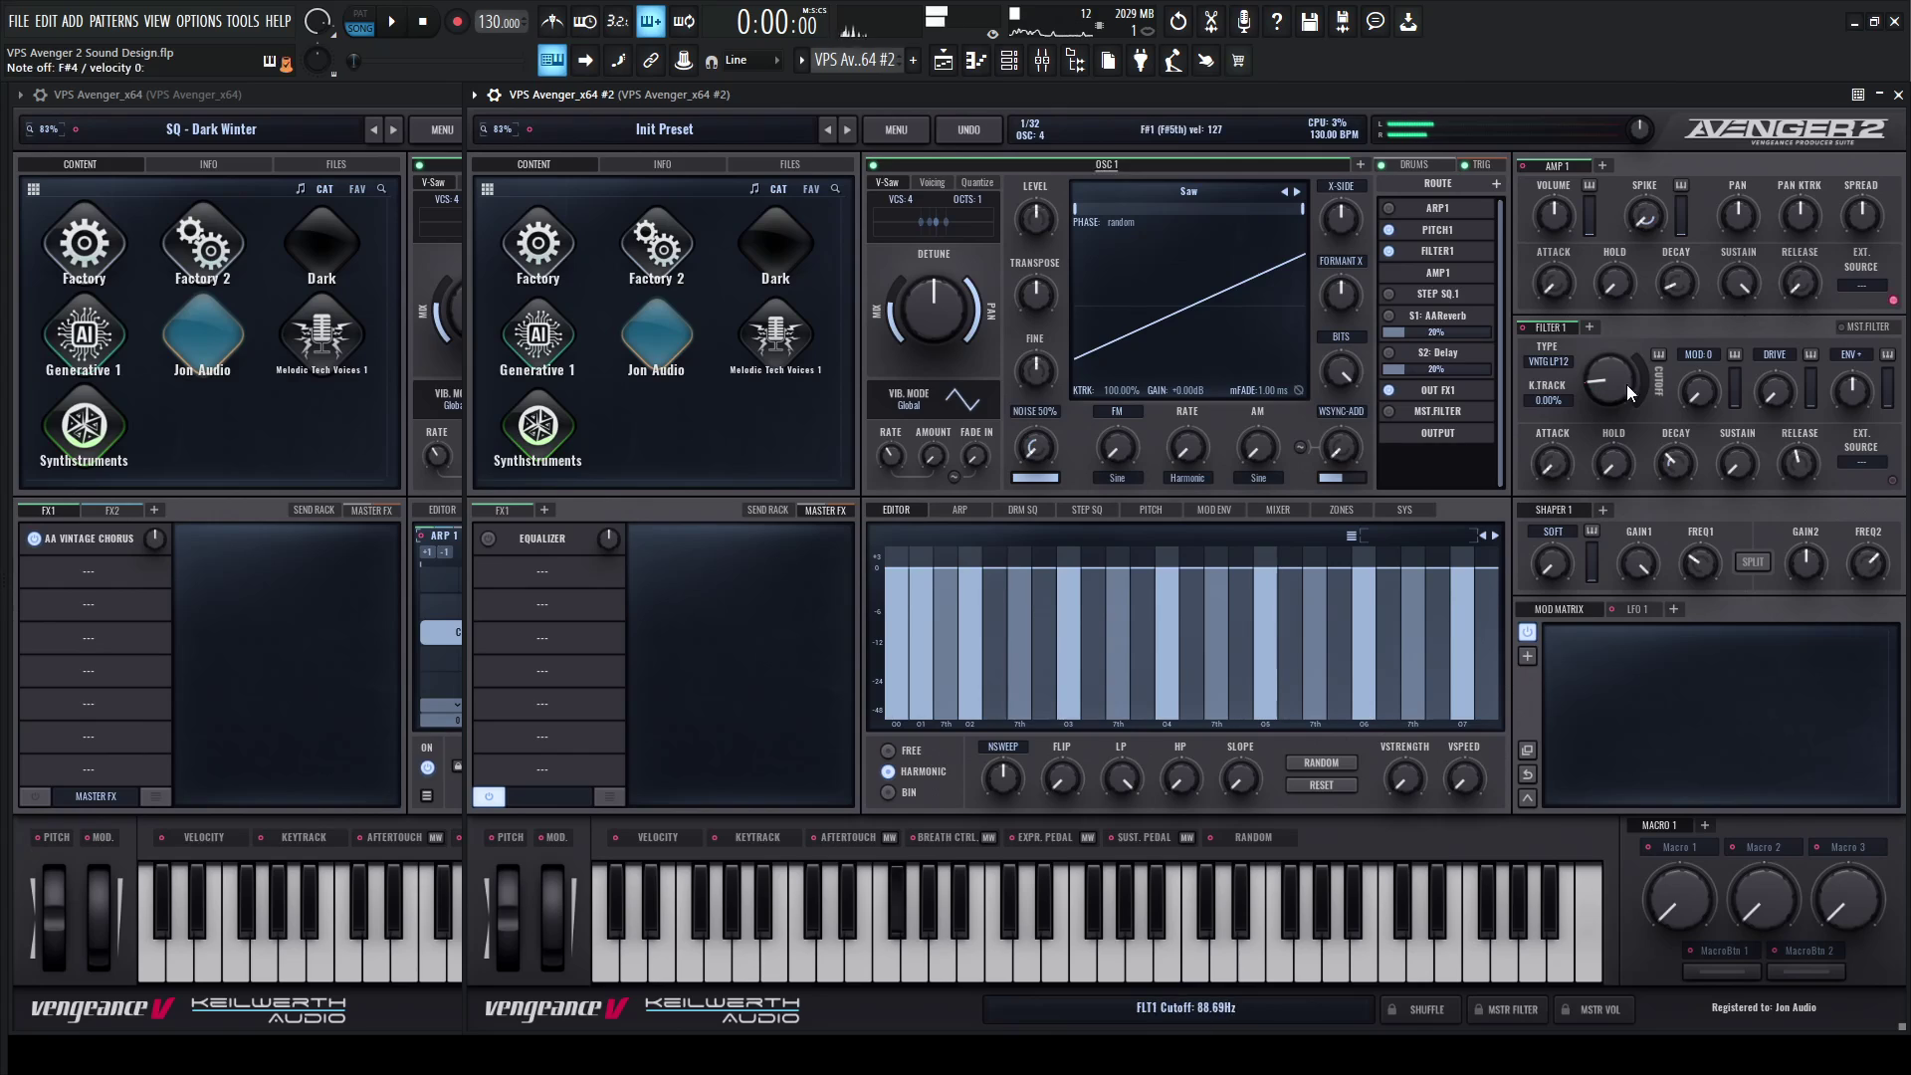
left_click(350, 99)
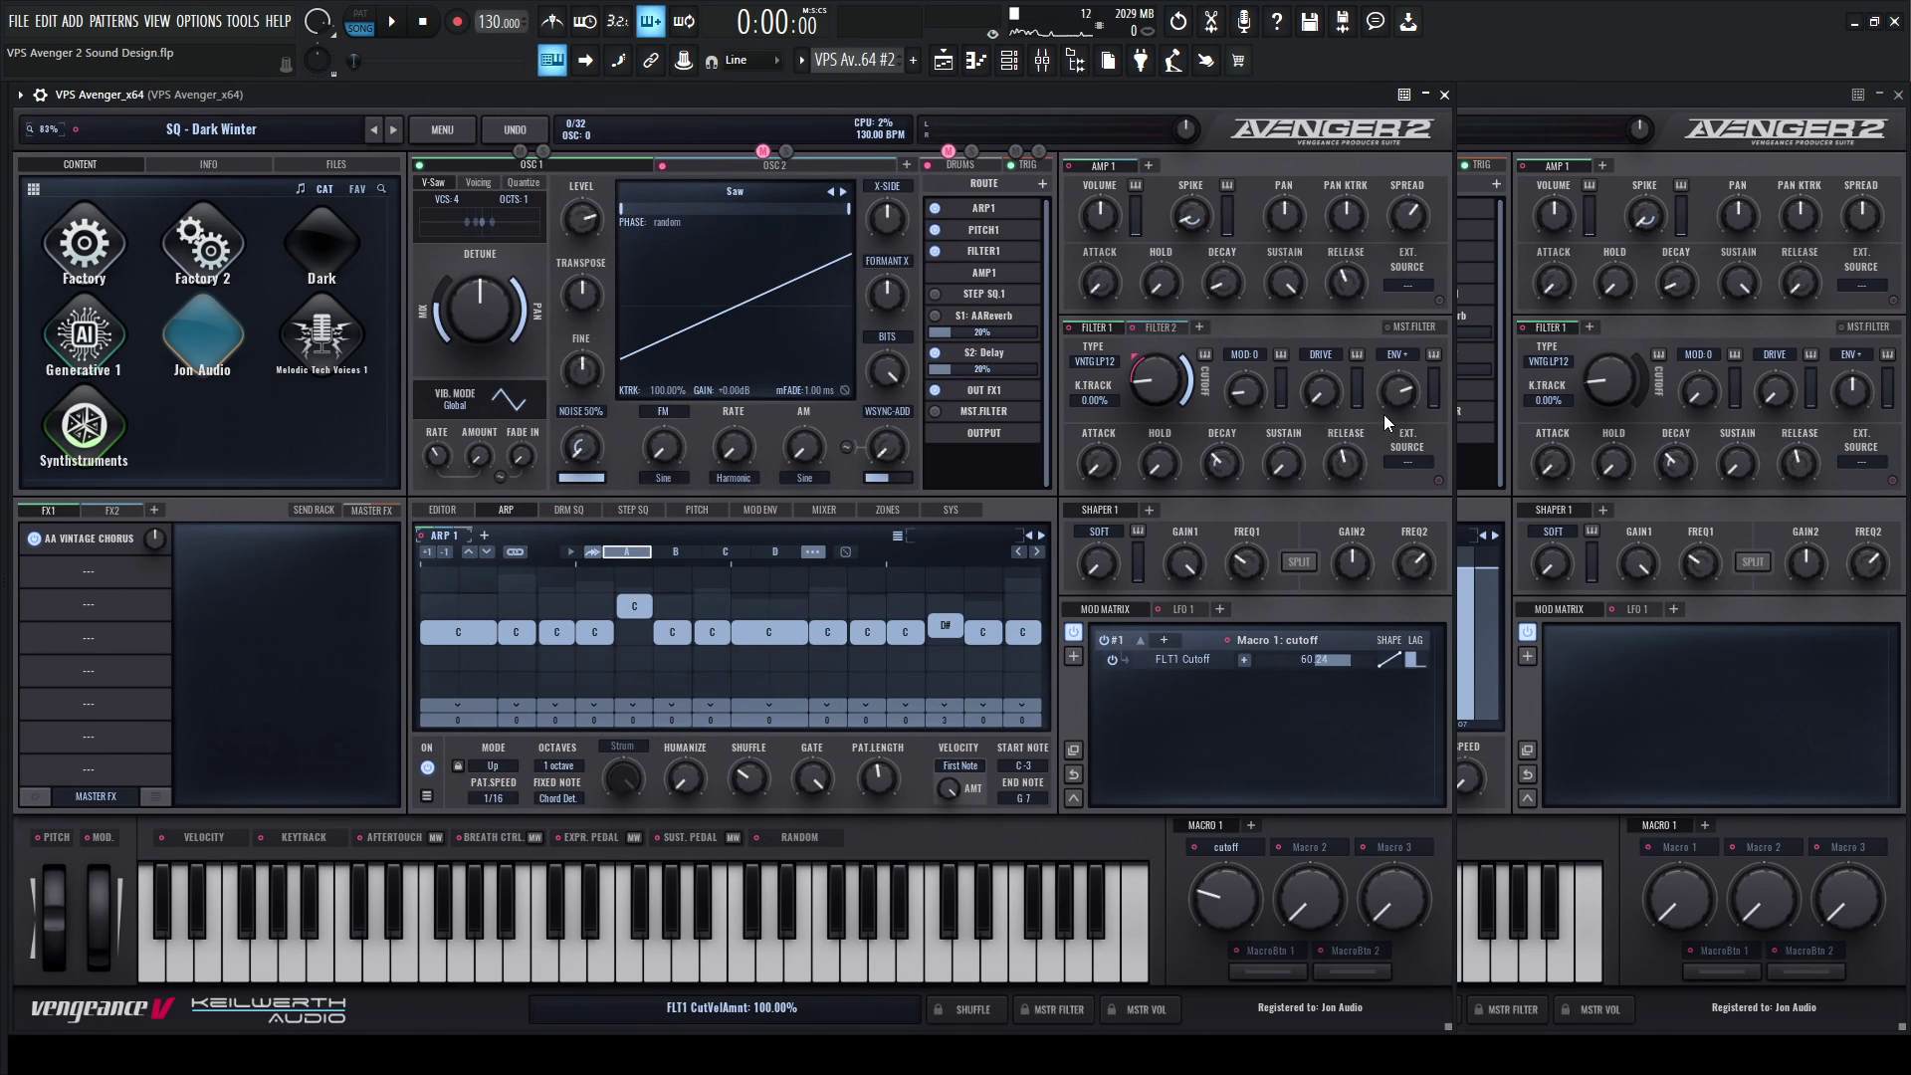
left_click(1465, 442)
left_click_drag(1859, 403, 1853, 350)
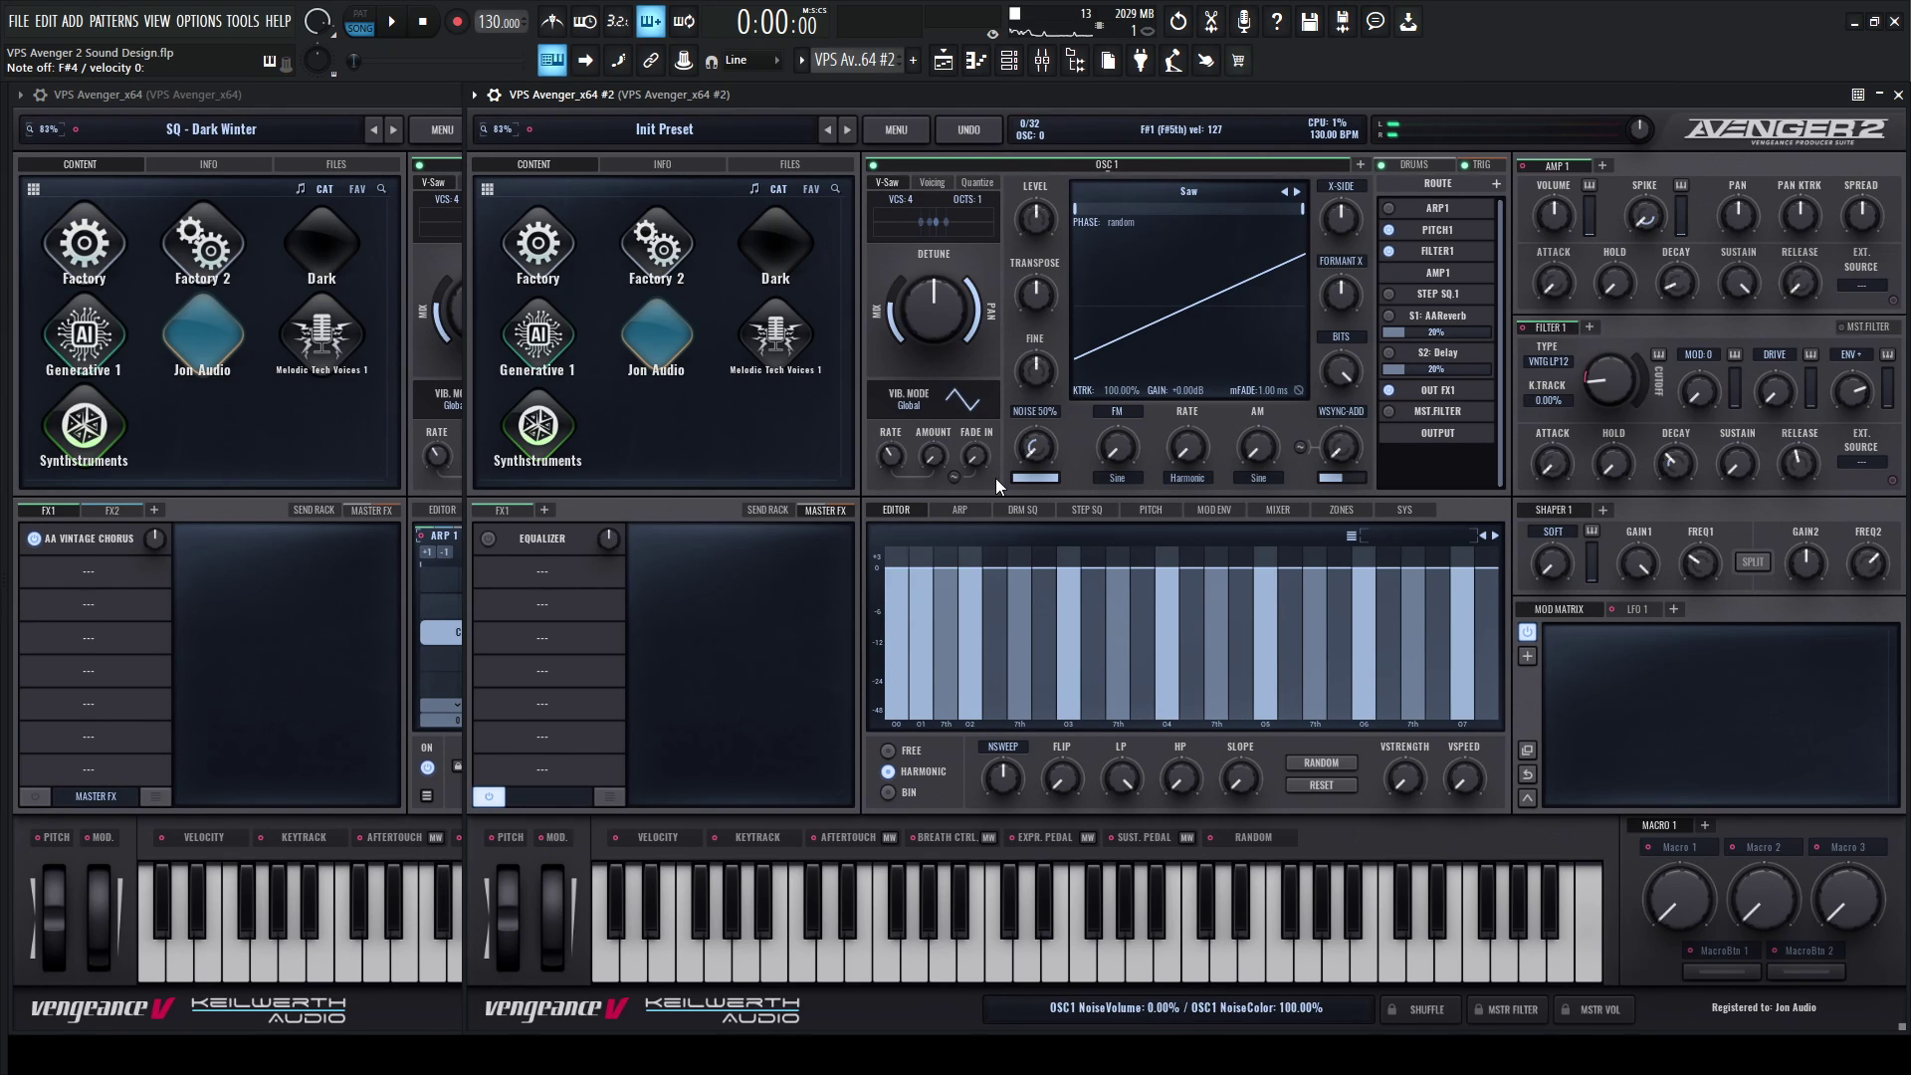
Give OSC 1's sub oscillator the third wave shape and adjust its volume following the Dark Winter patch, and undo the last filter cutoff change.
left_click(963, 509)
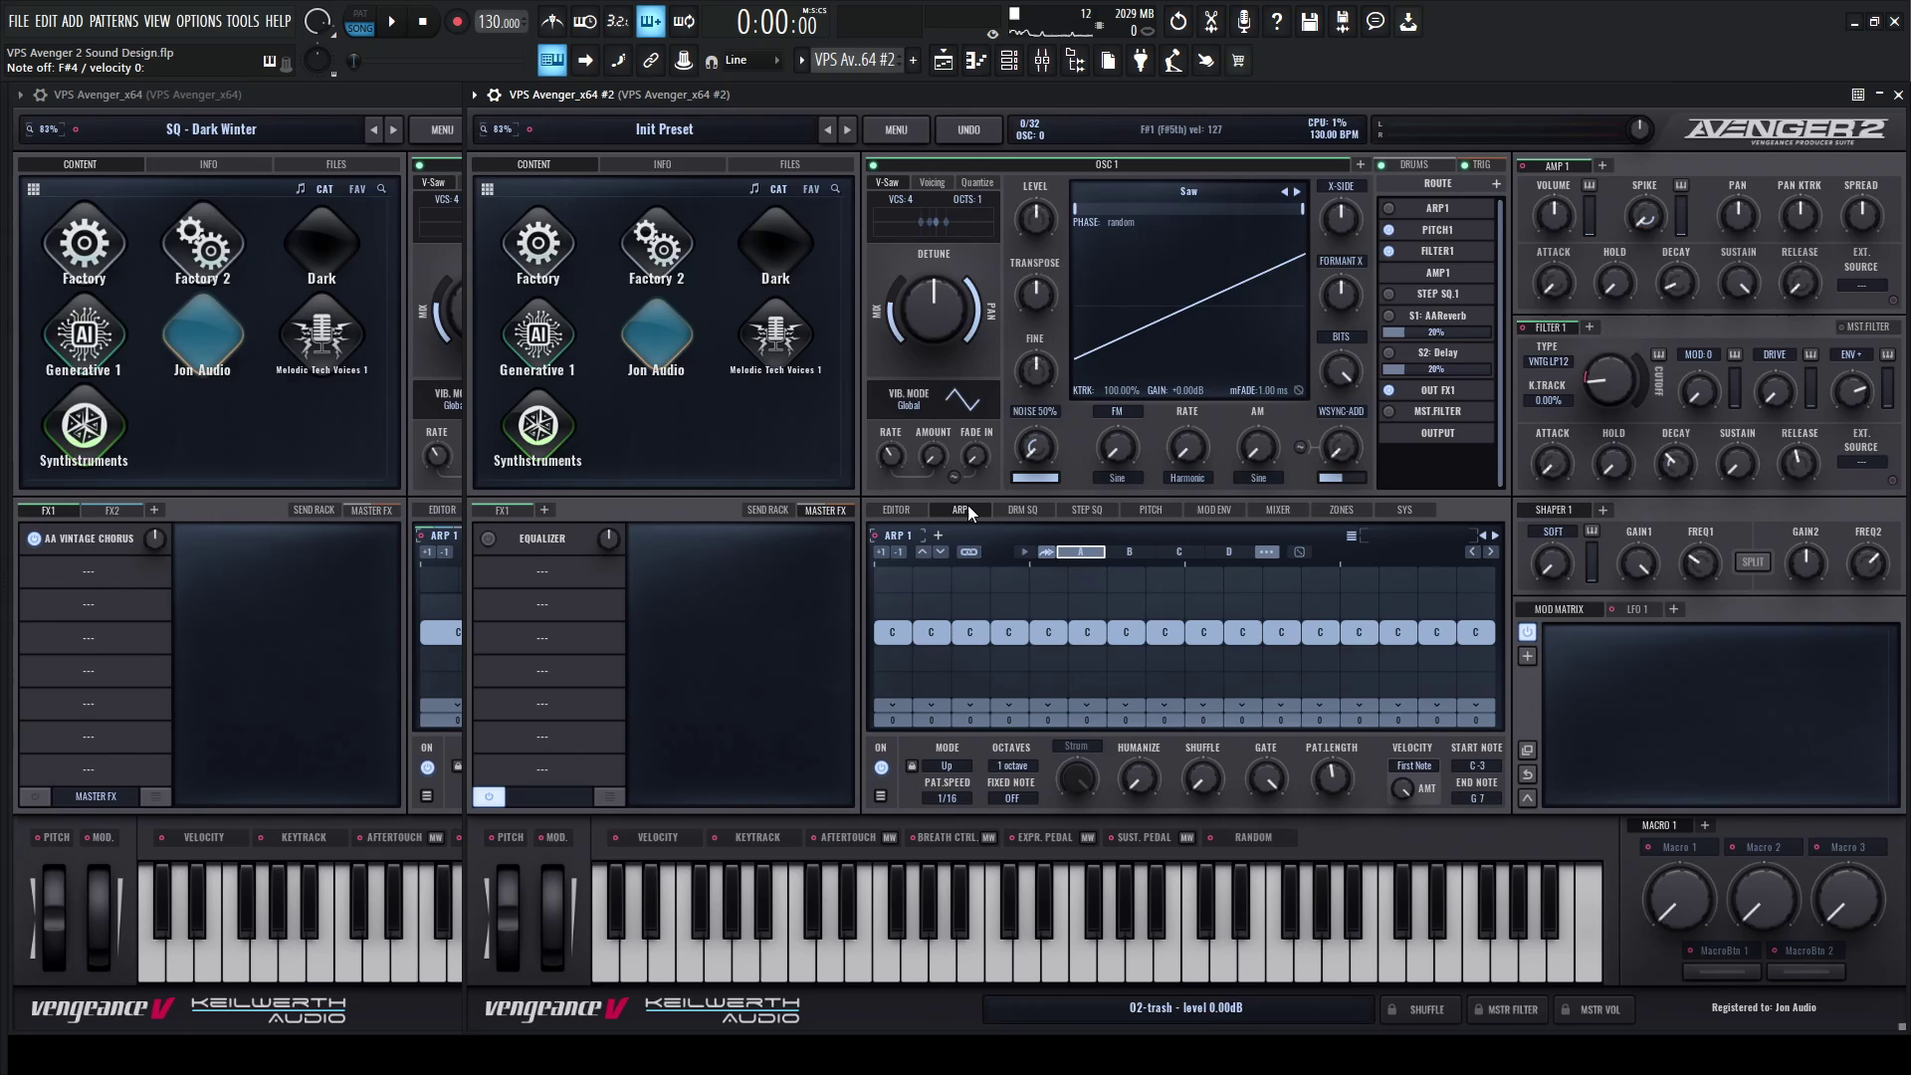
left_click(318, 91)
left_click(479, 182)
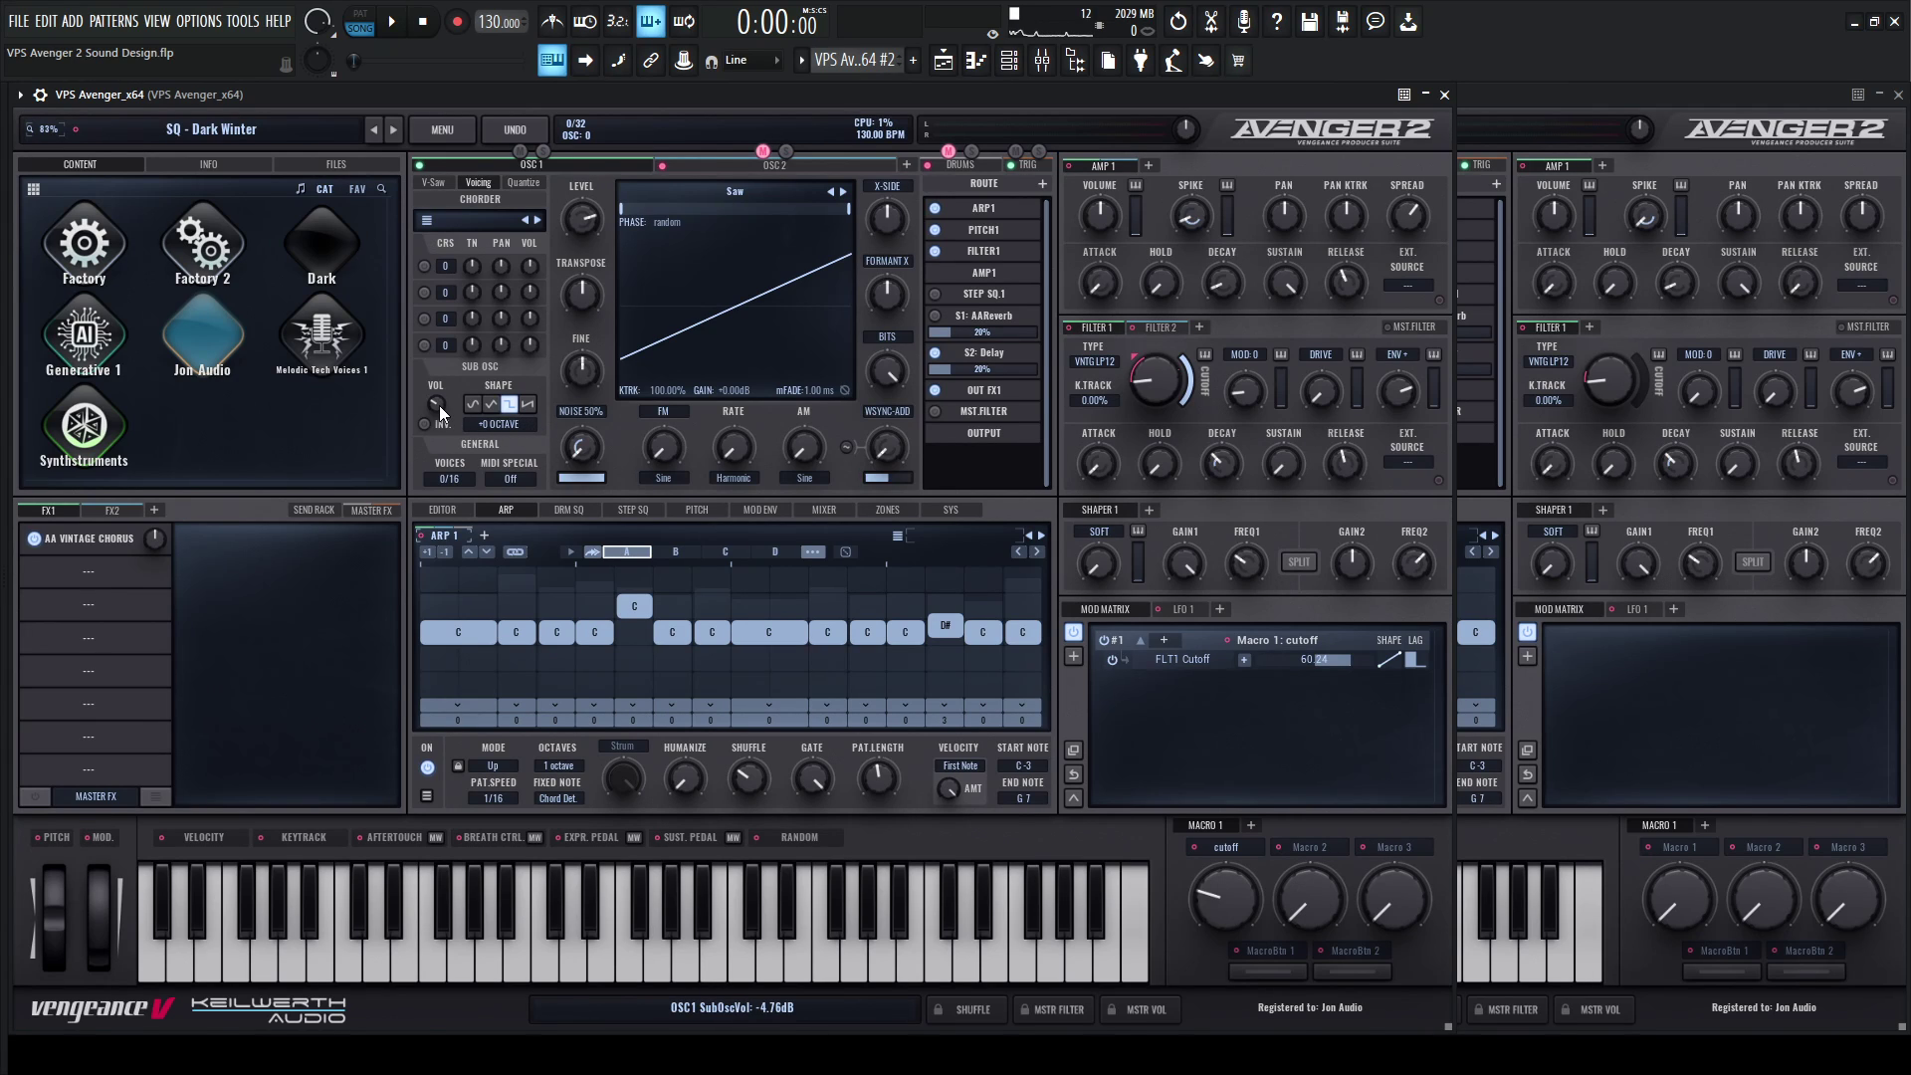
left_click(1629, 656)
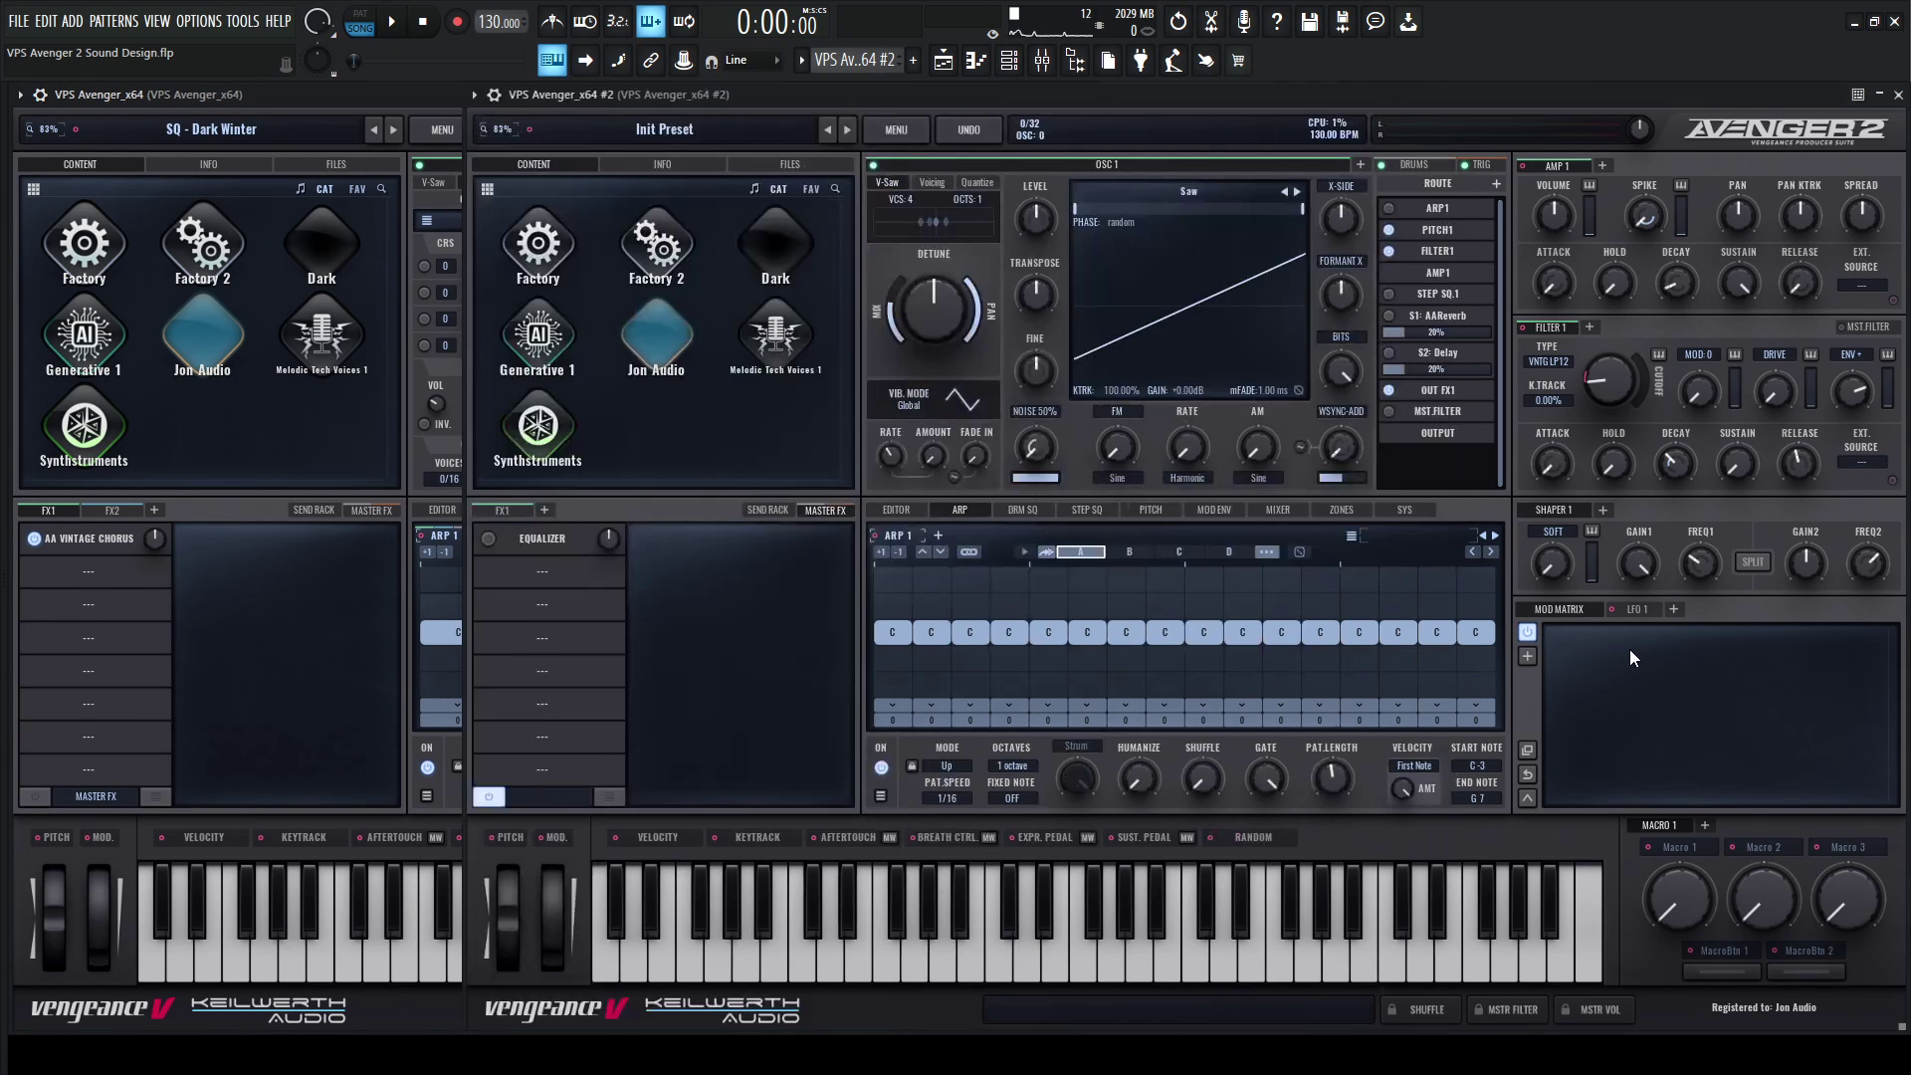
left_click(934, 183)
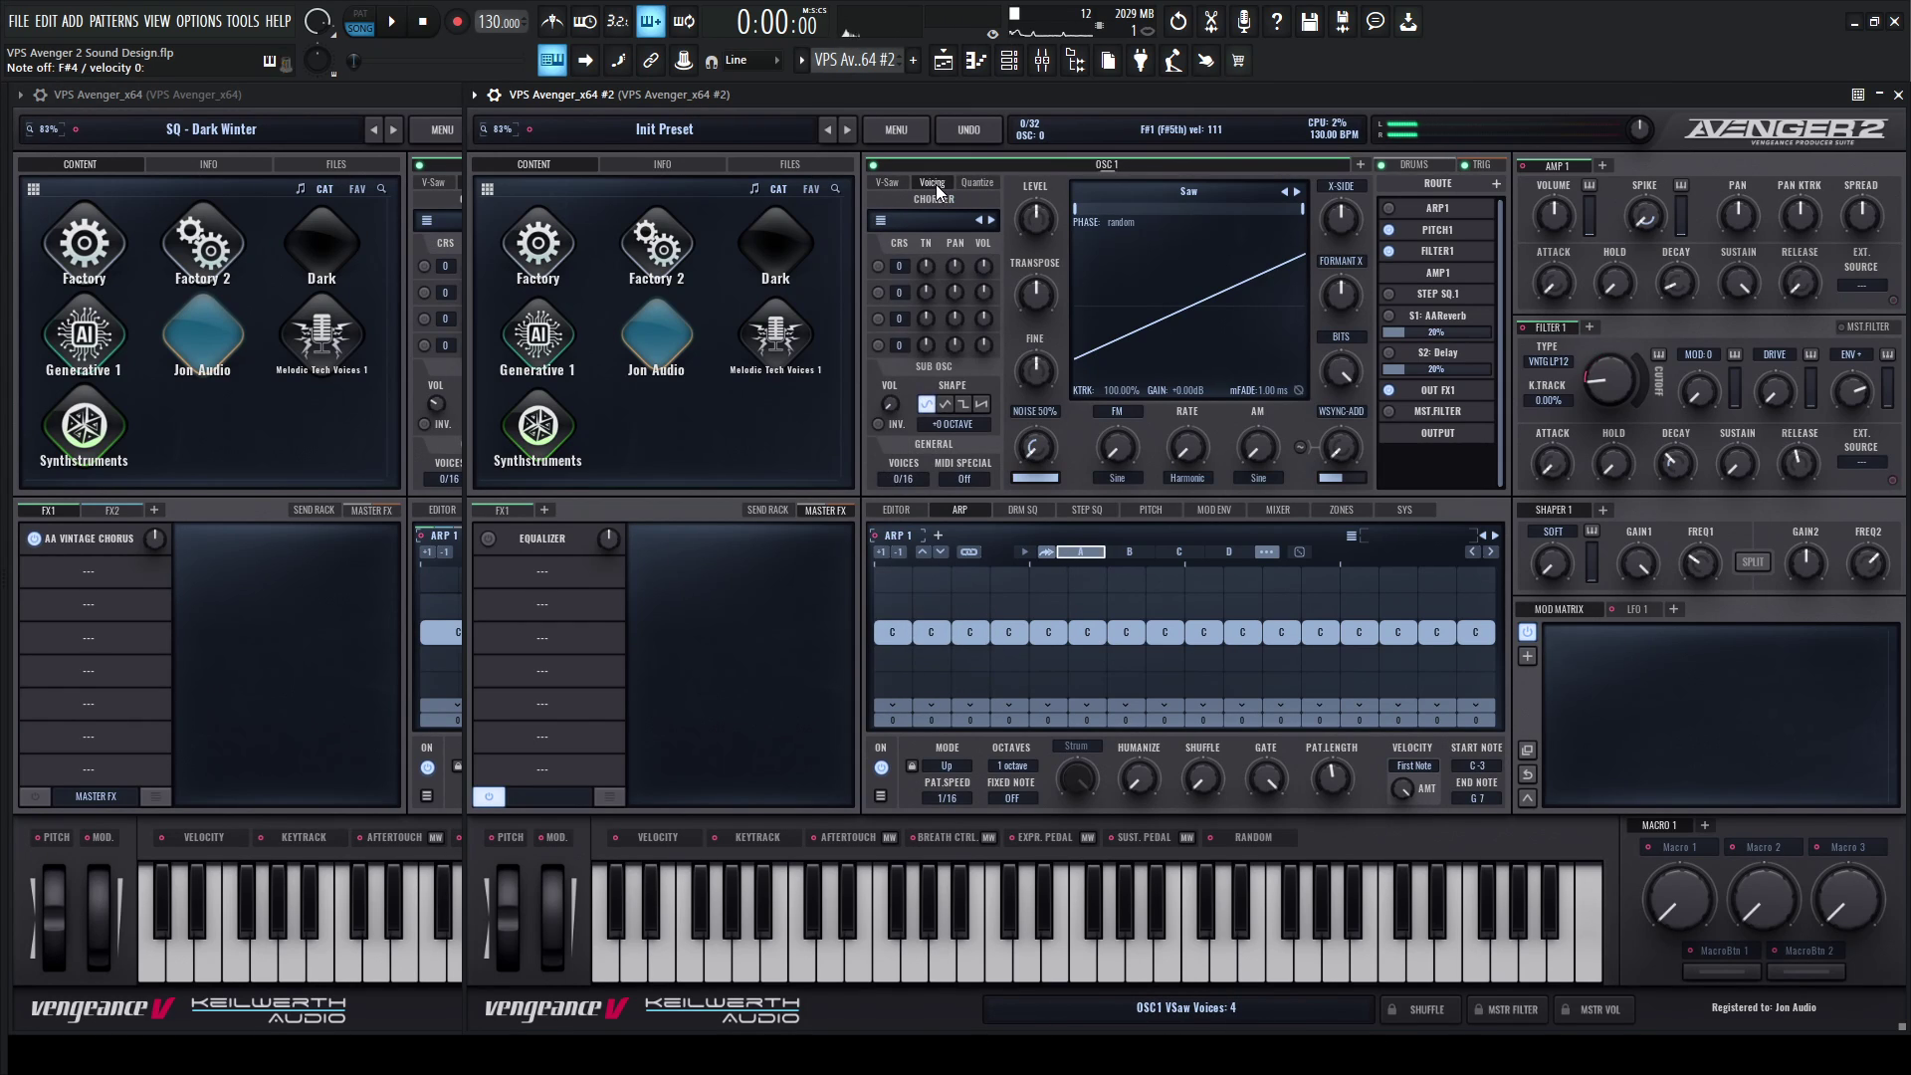
left_click(965, 406)
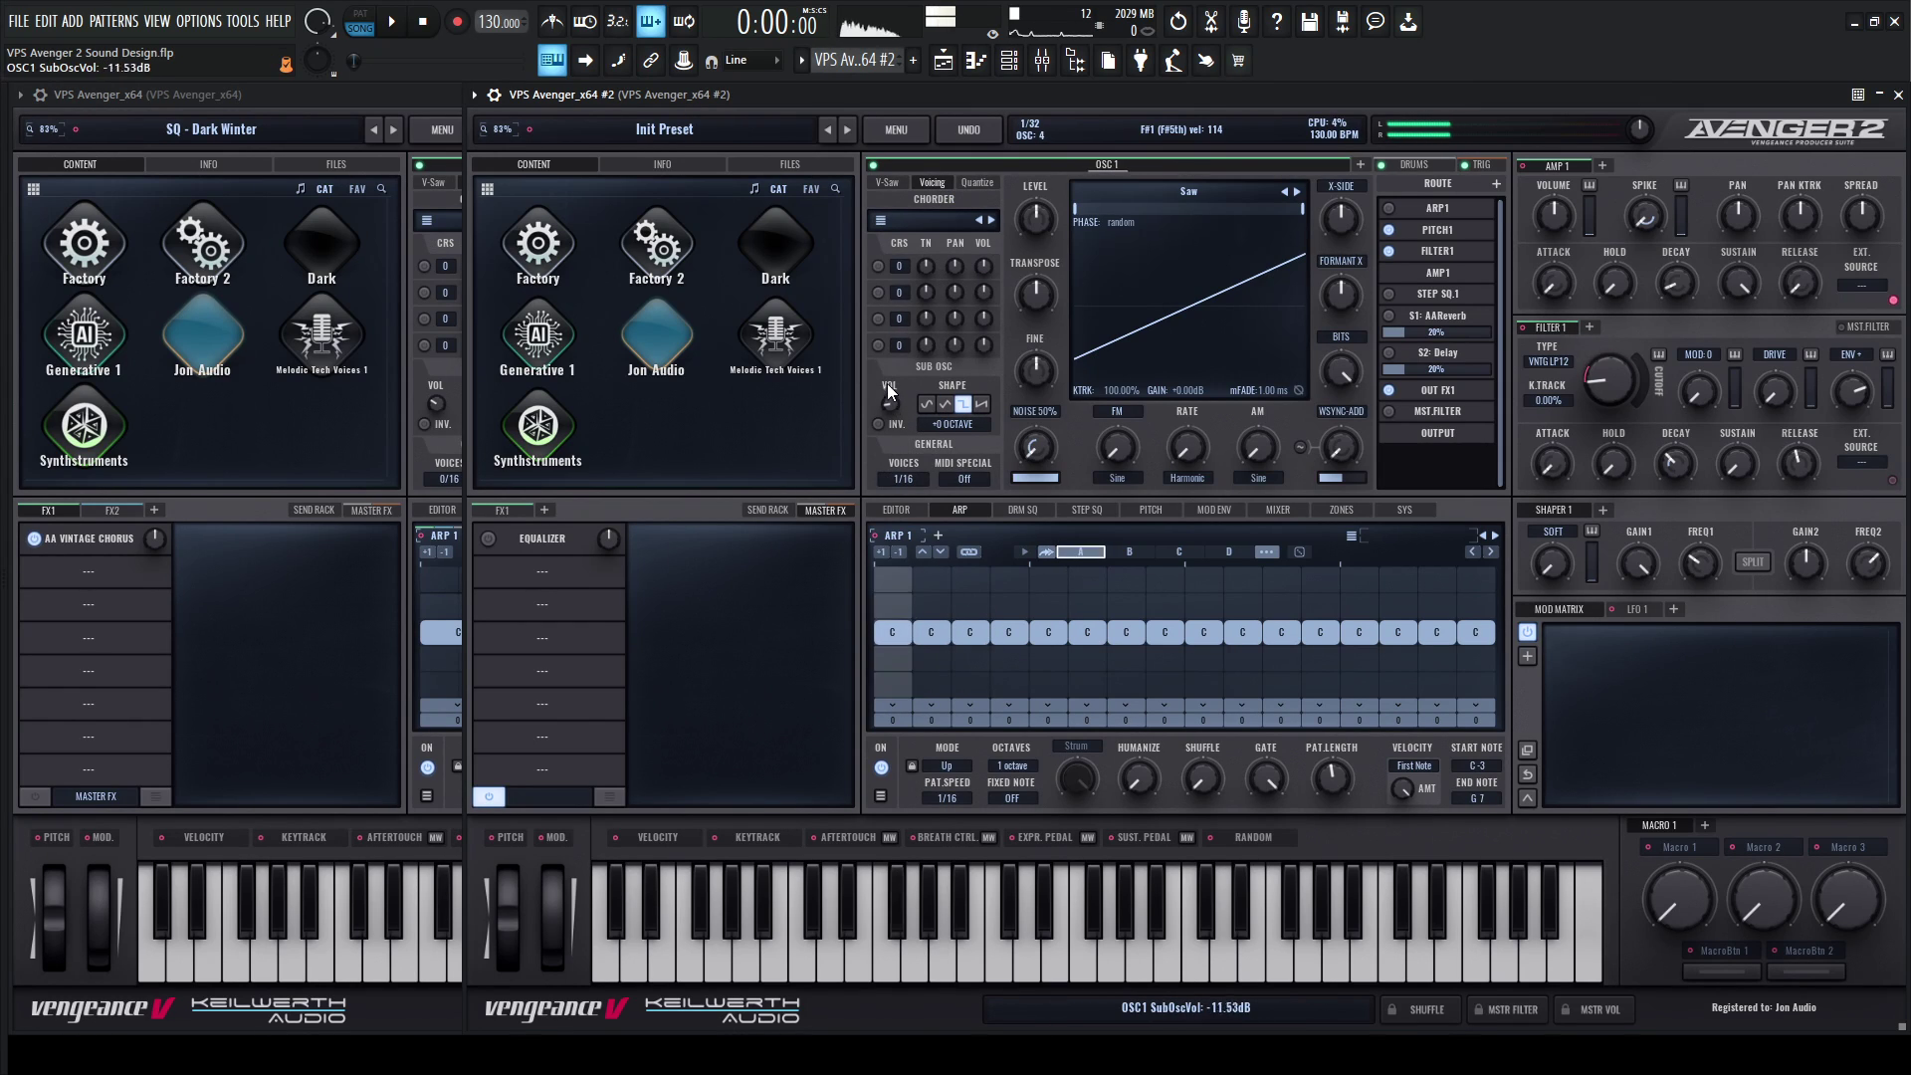
left_click_drag(883, 363, 882, 359)
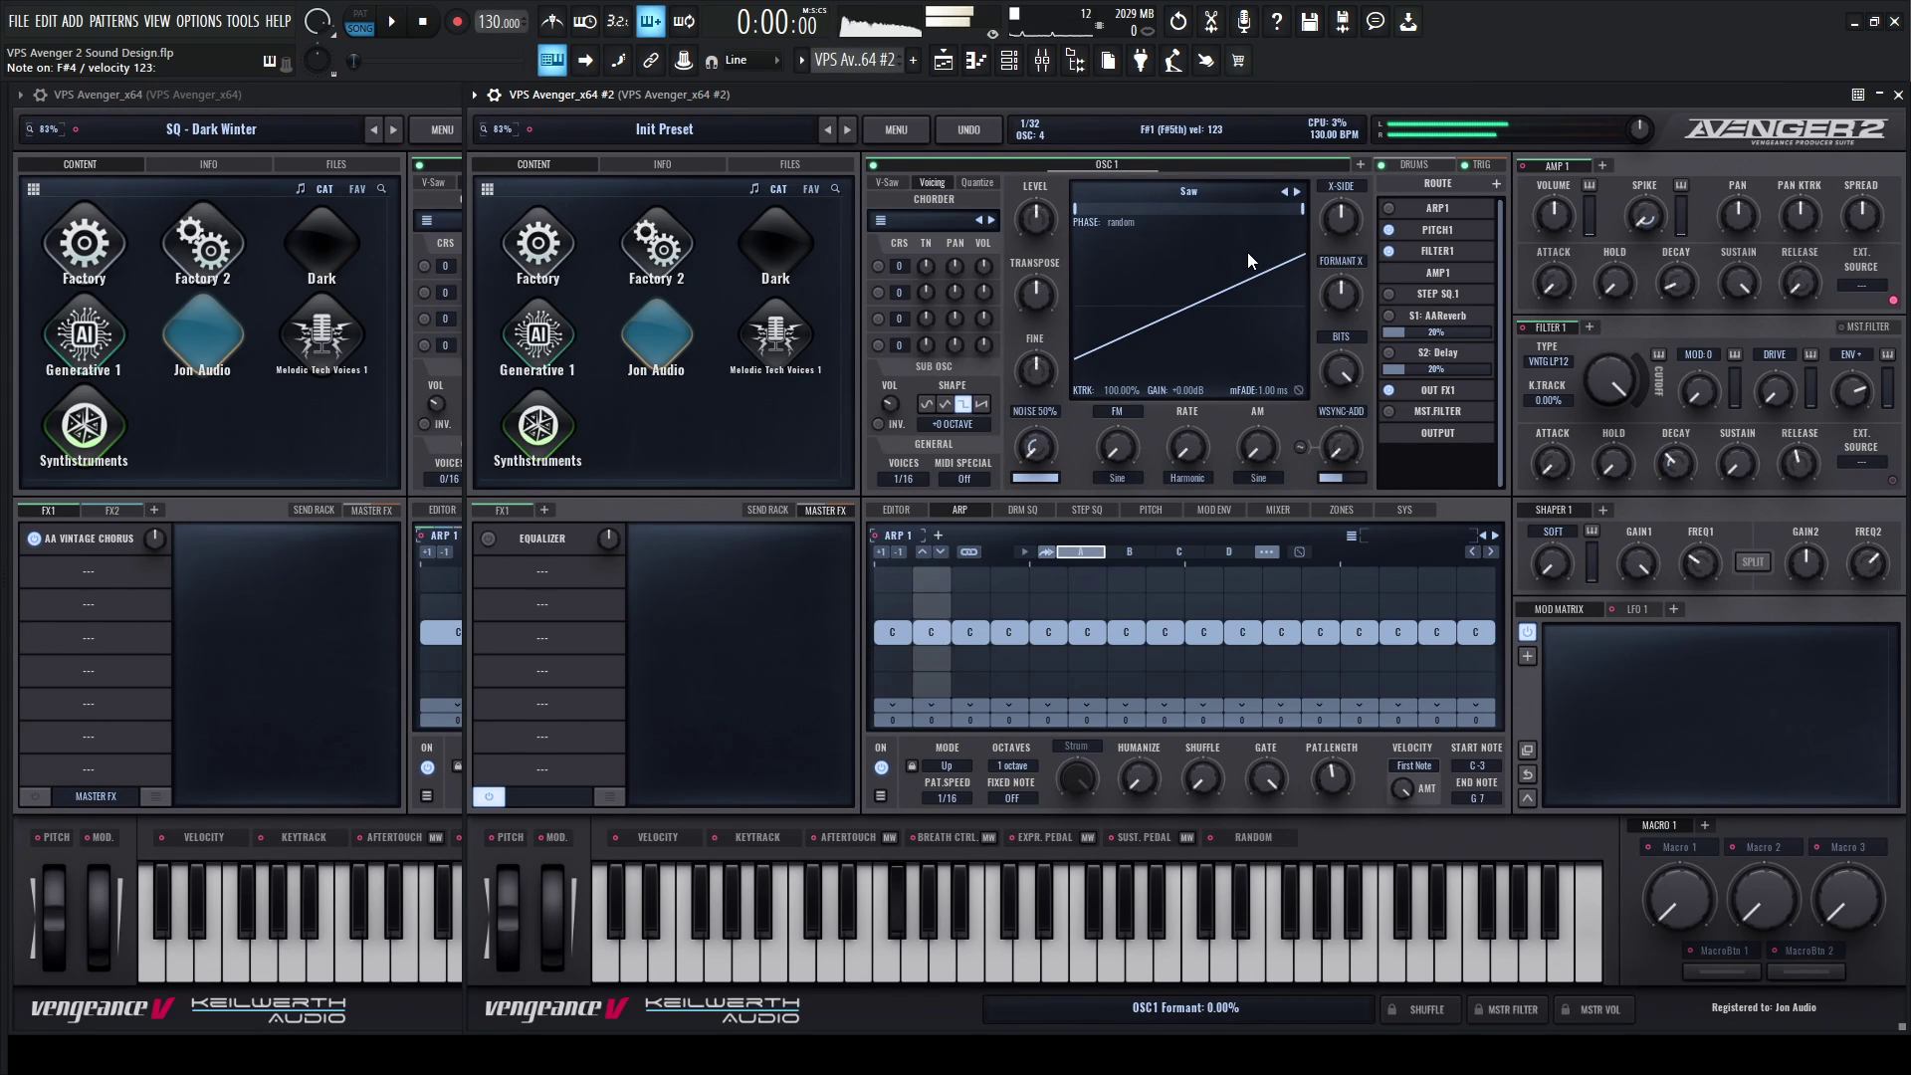
left_click(986, 133)
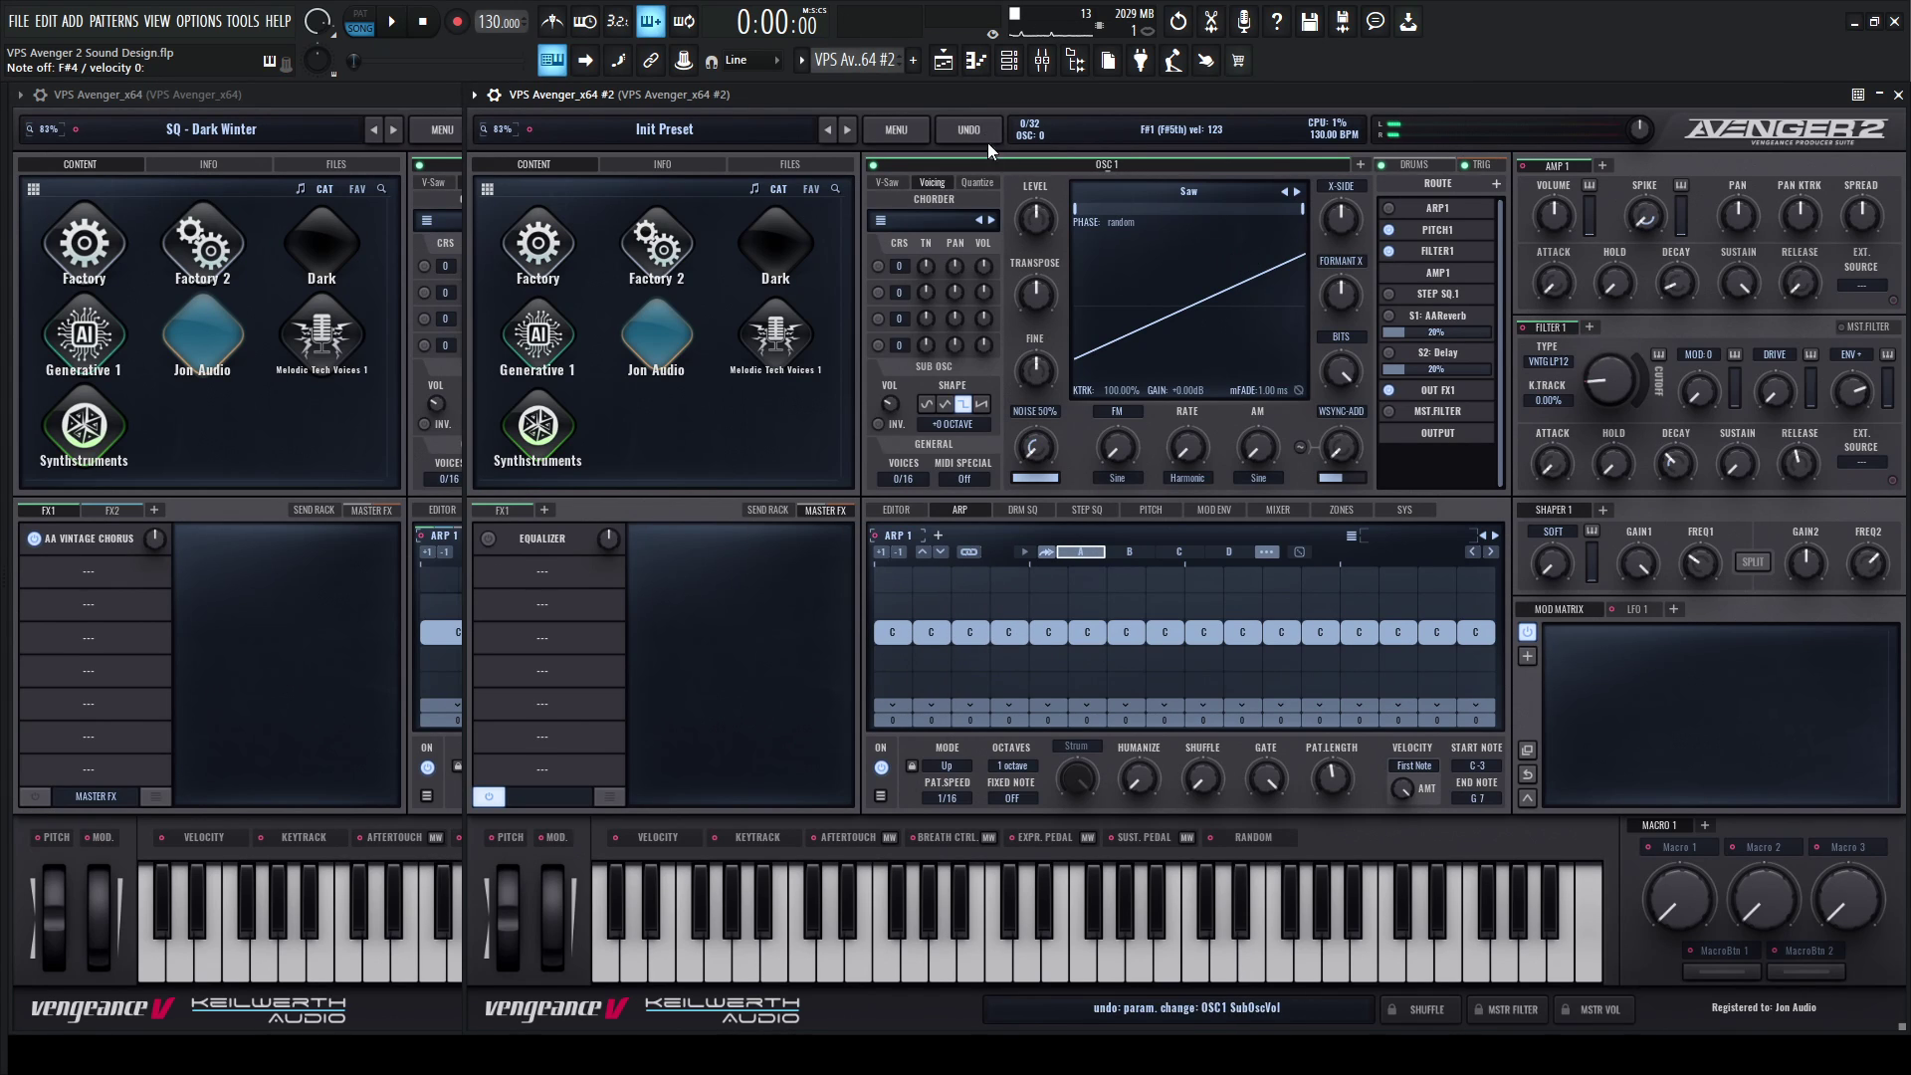
Enable ARP1 in the new patch's OSC 1 routing and set the arpeggiator's fixed note option to Chord Det.
left_click(420, 111)
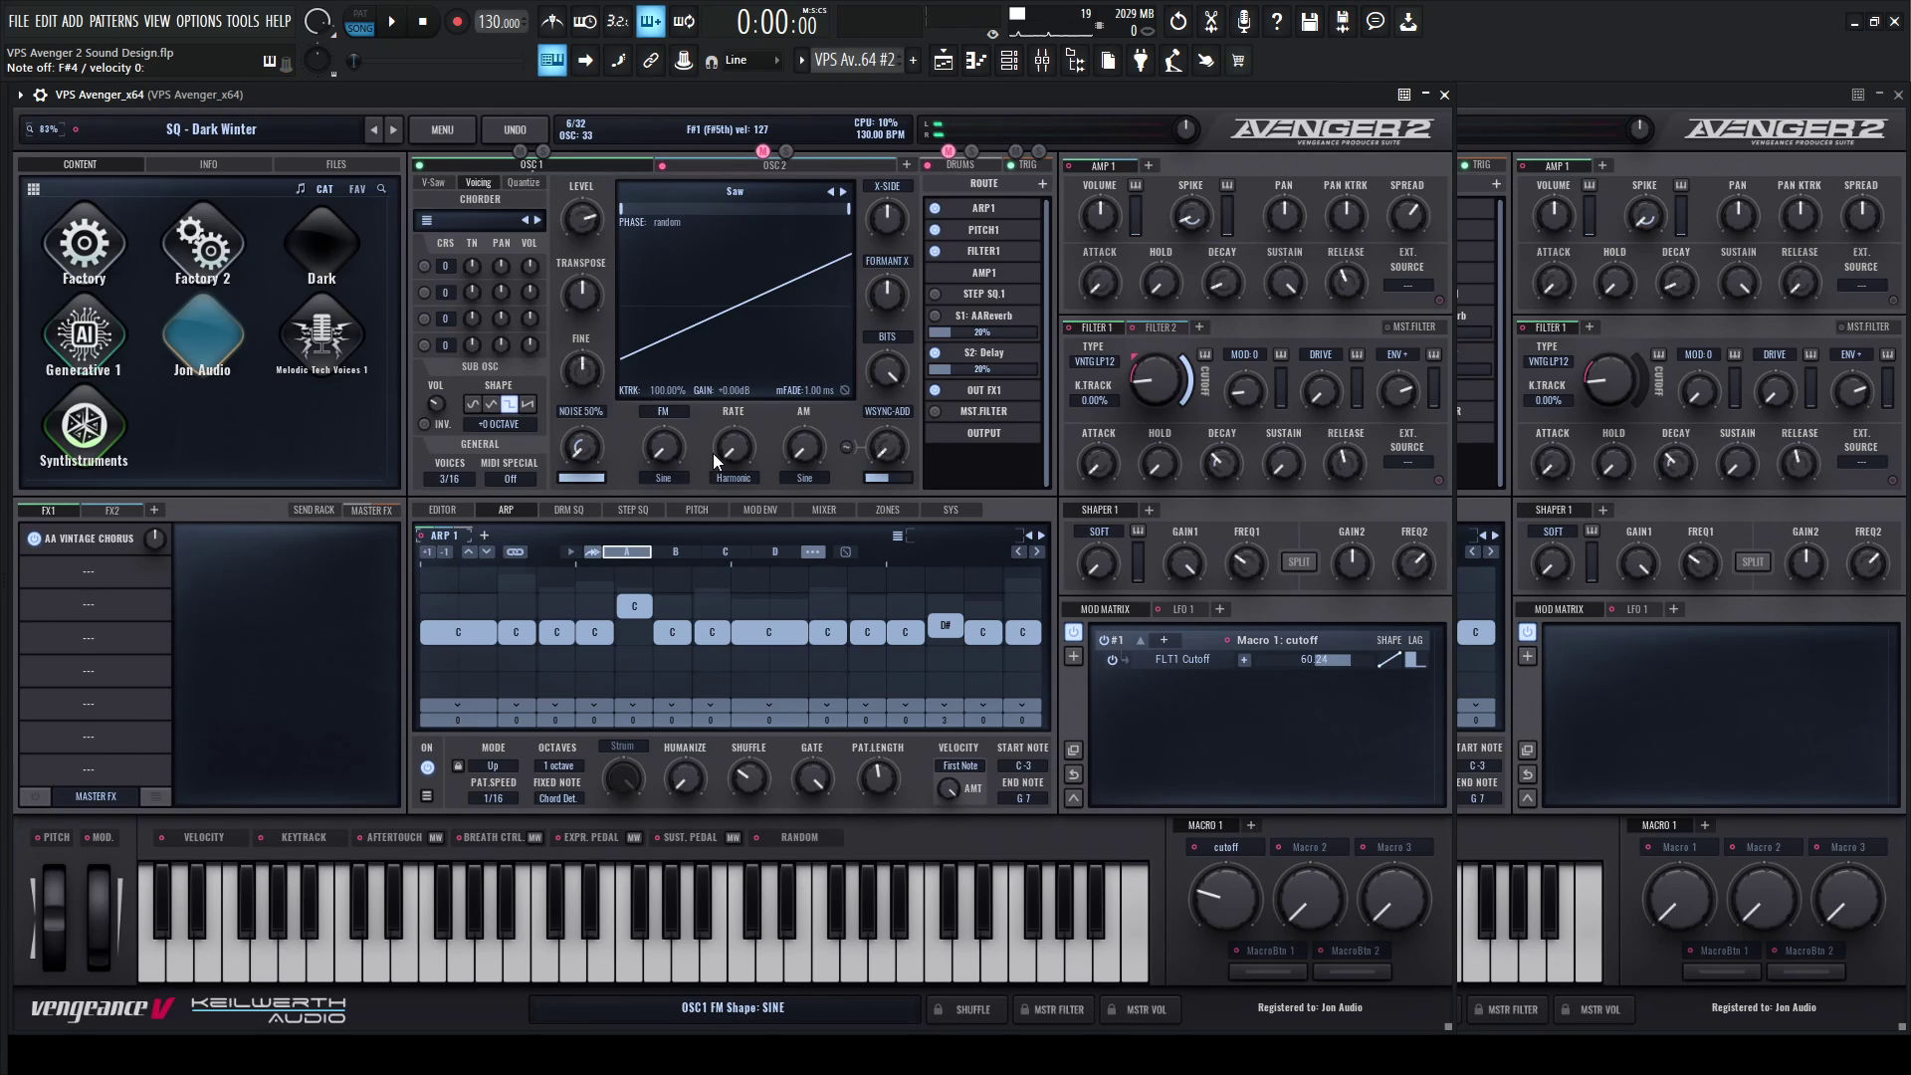
left_click(1705, 740)
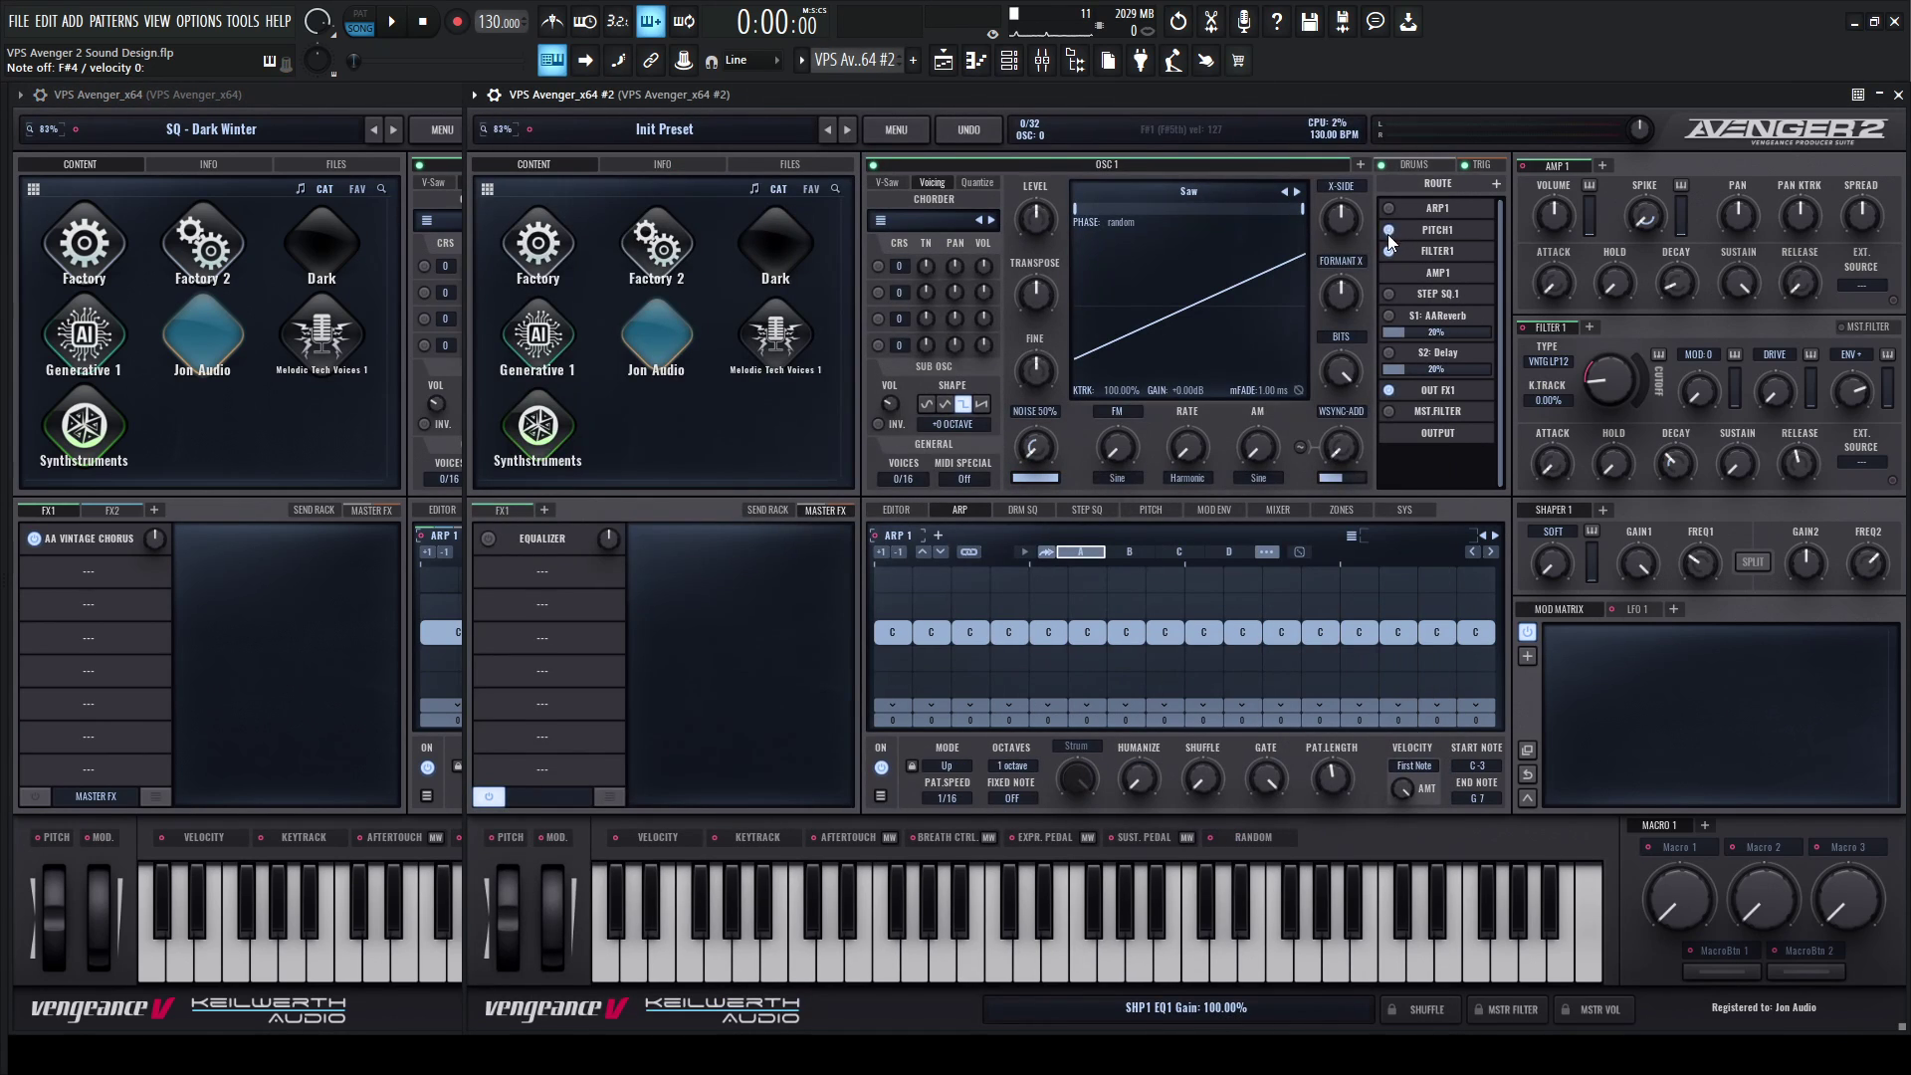
left_click(1389, 209)
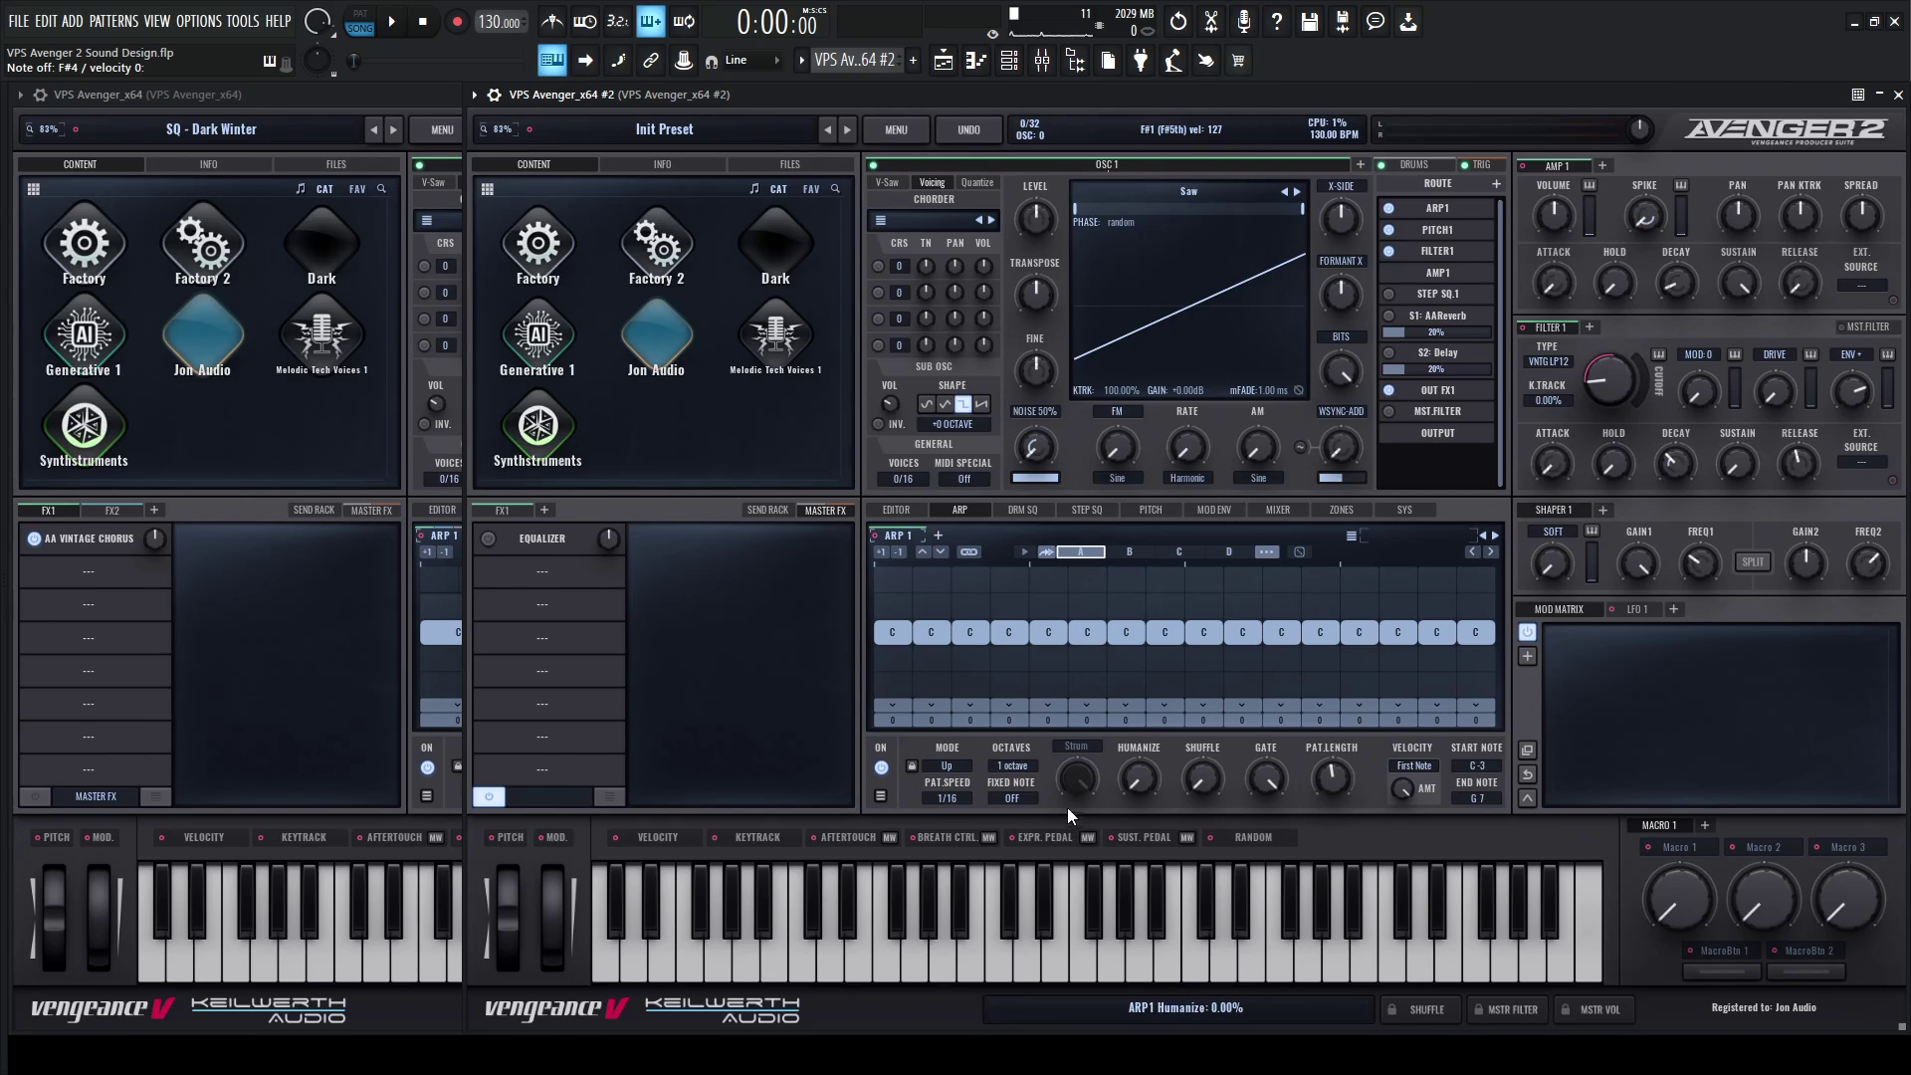
left_click(1025, 798)
left_click(1084, 895)
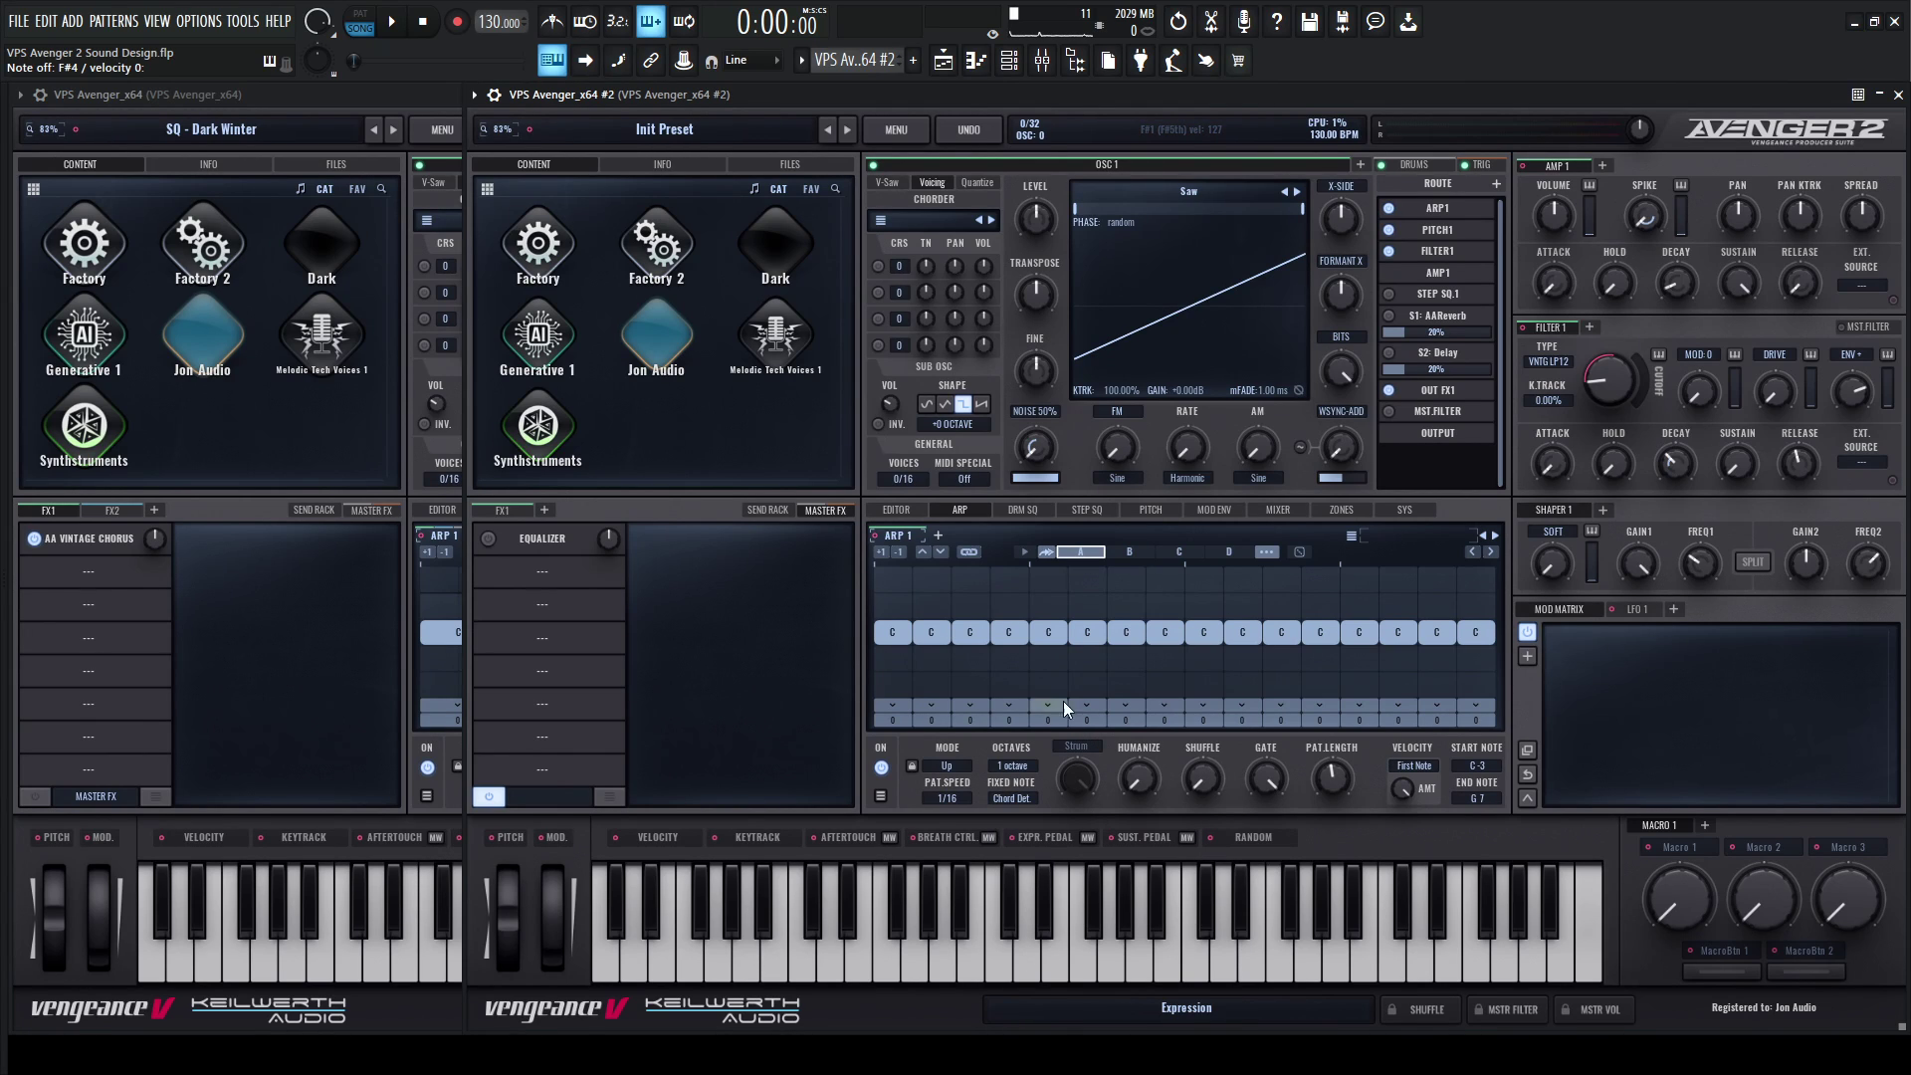
Stretch the new patch's first ARP1 note across steps 1 and 2 and raise step 6 by an octave, following the Dark Winter pattern.
left_click(408, 814)
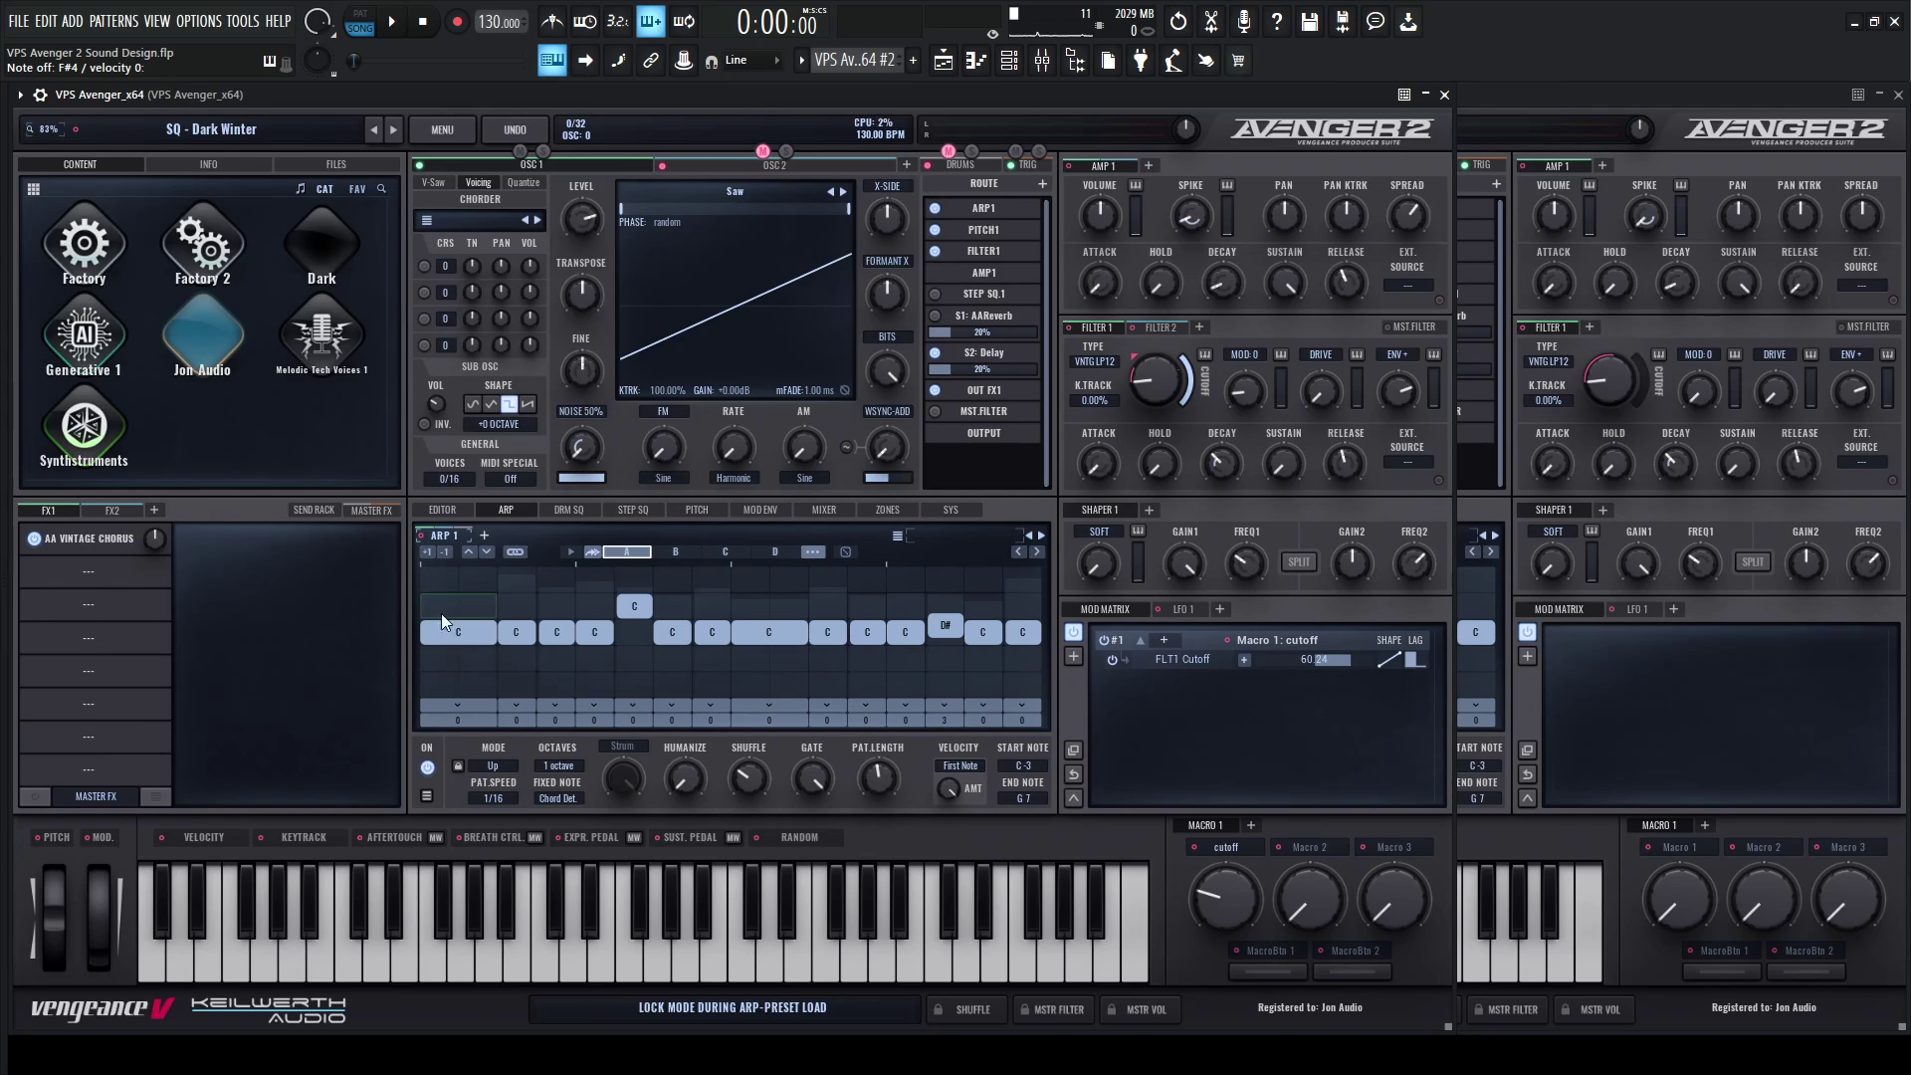
left_click(1481, 677)
right_click(934, 634)
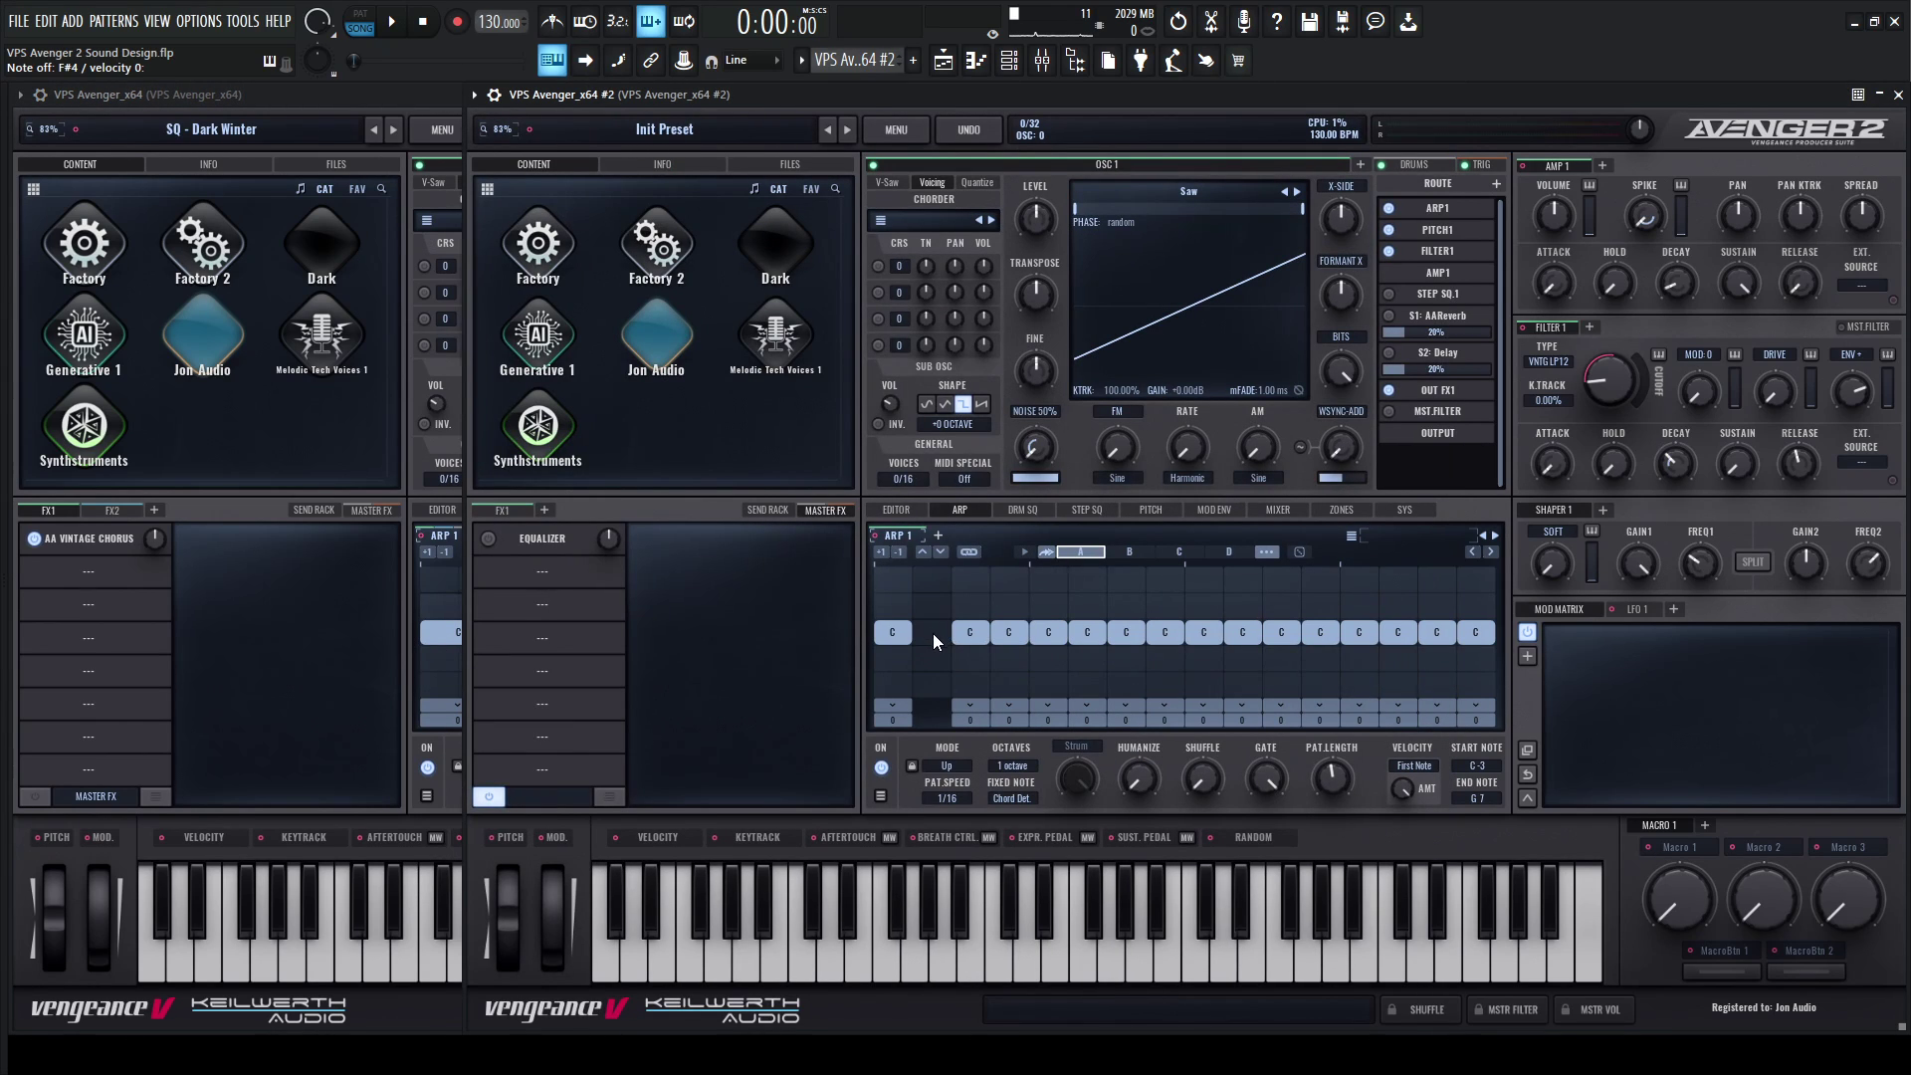
left_click_drag(909, 642, 947, 637)
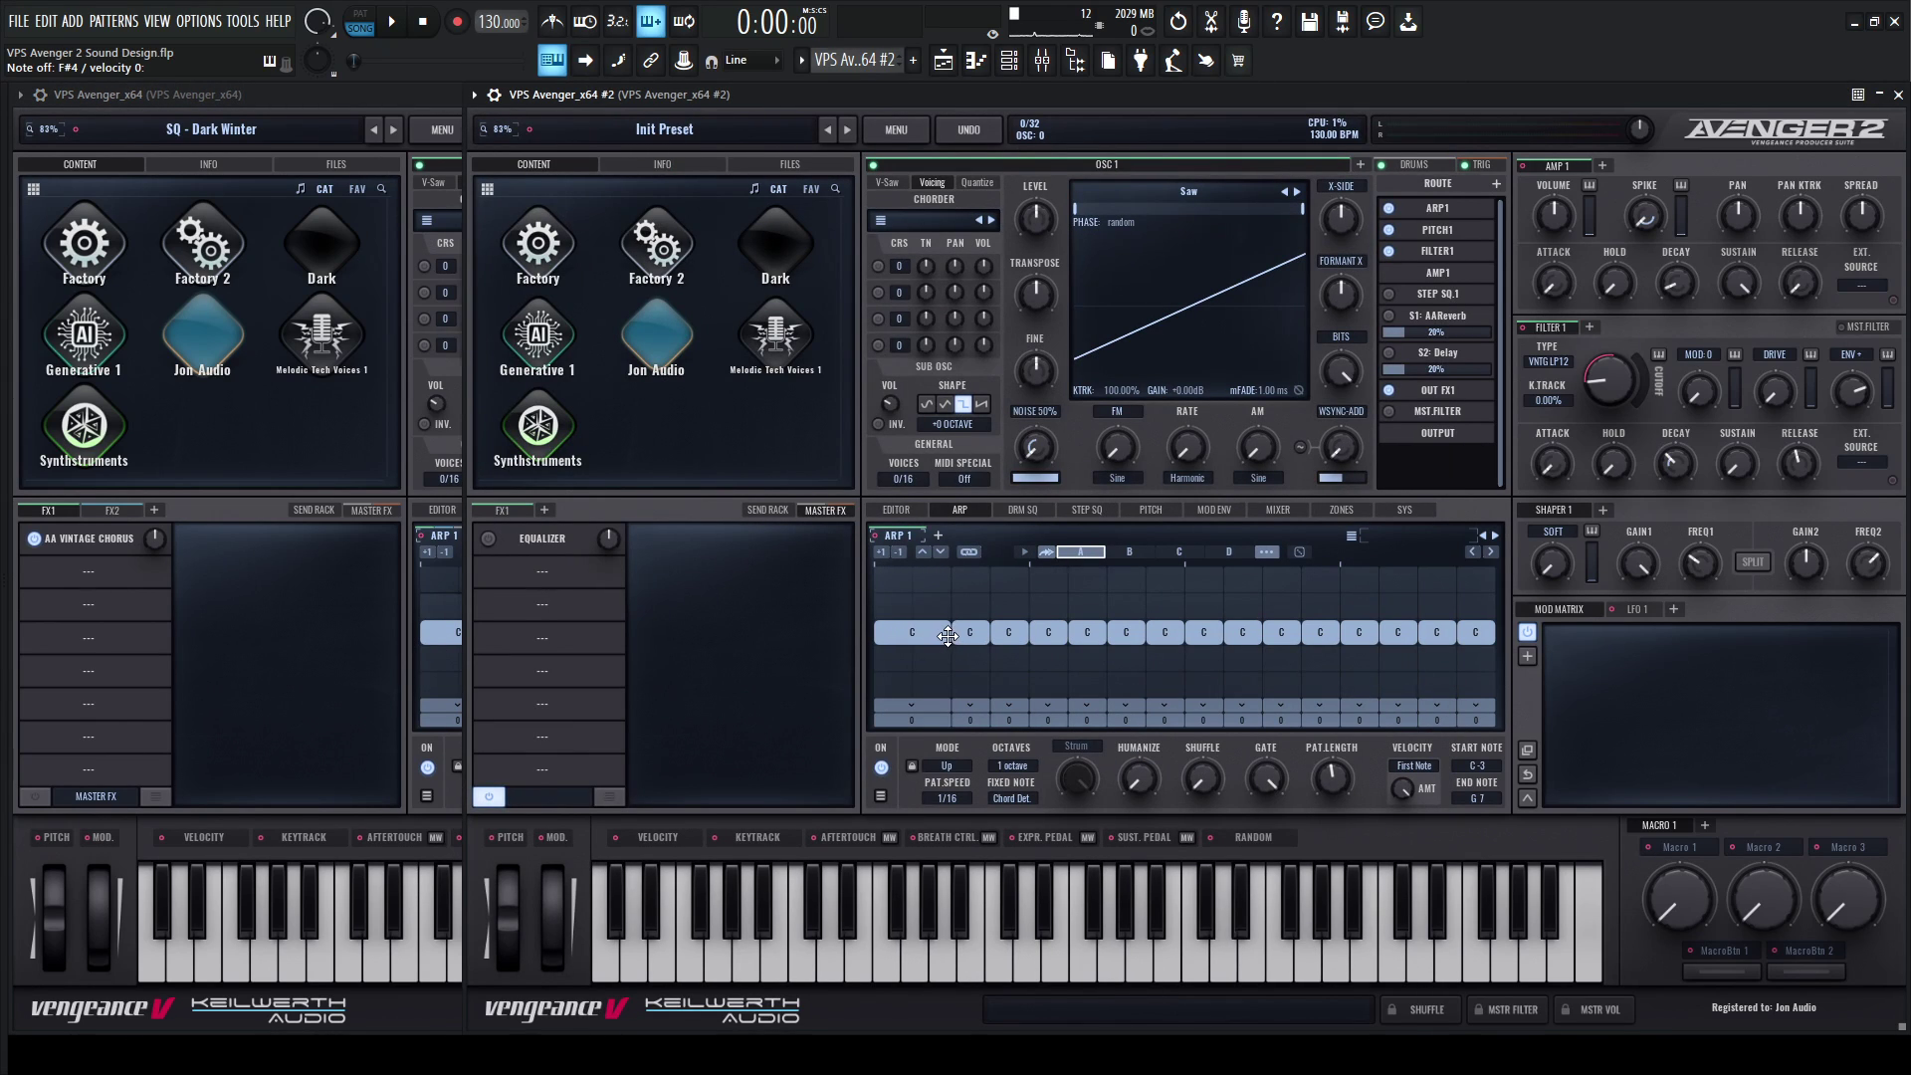
left_click(372, 854)
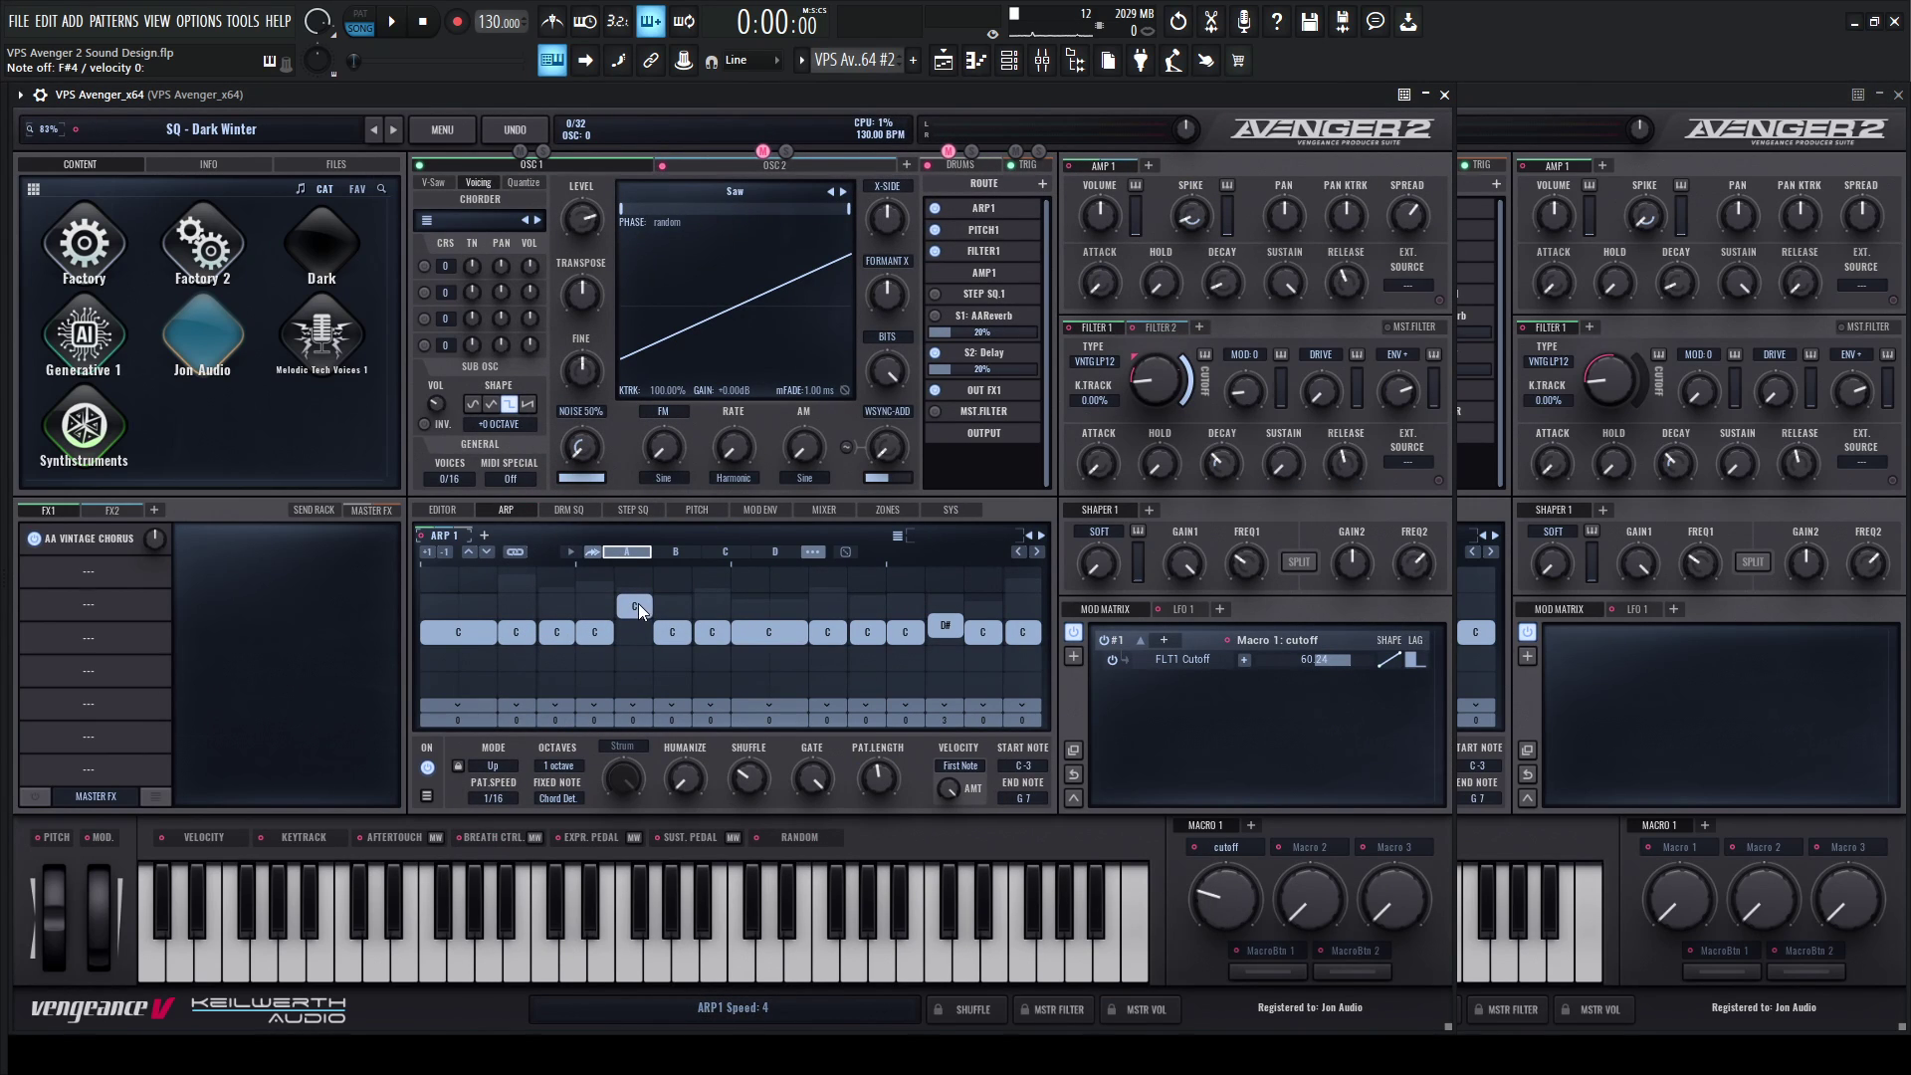
left_click(1640, 756)
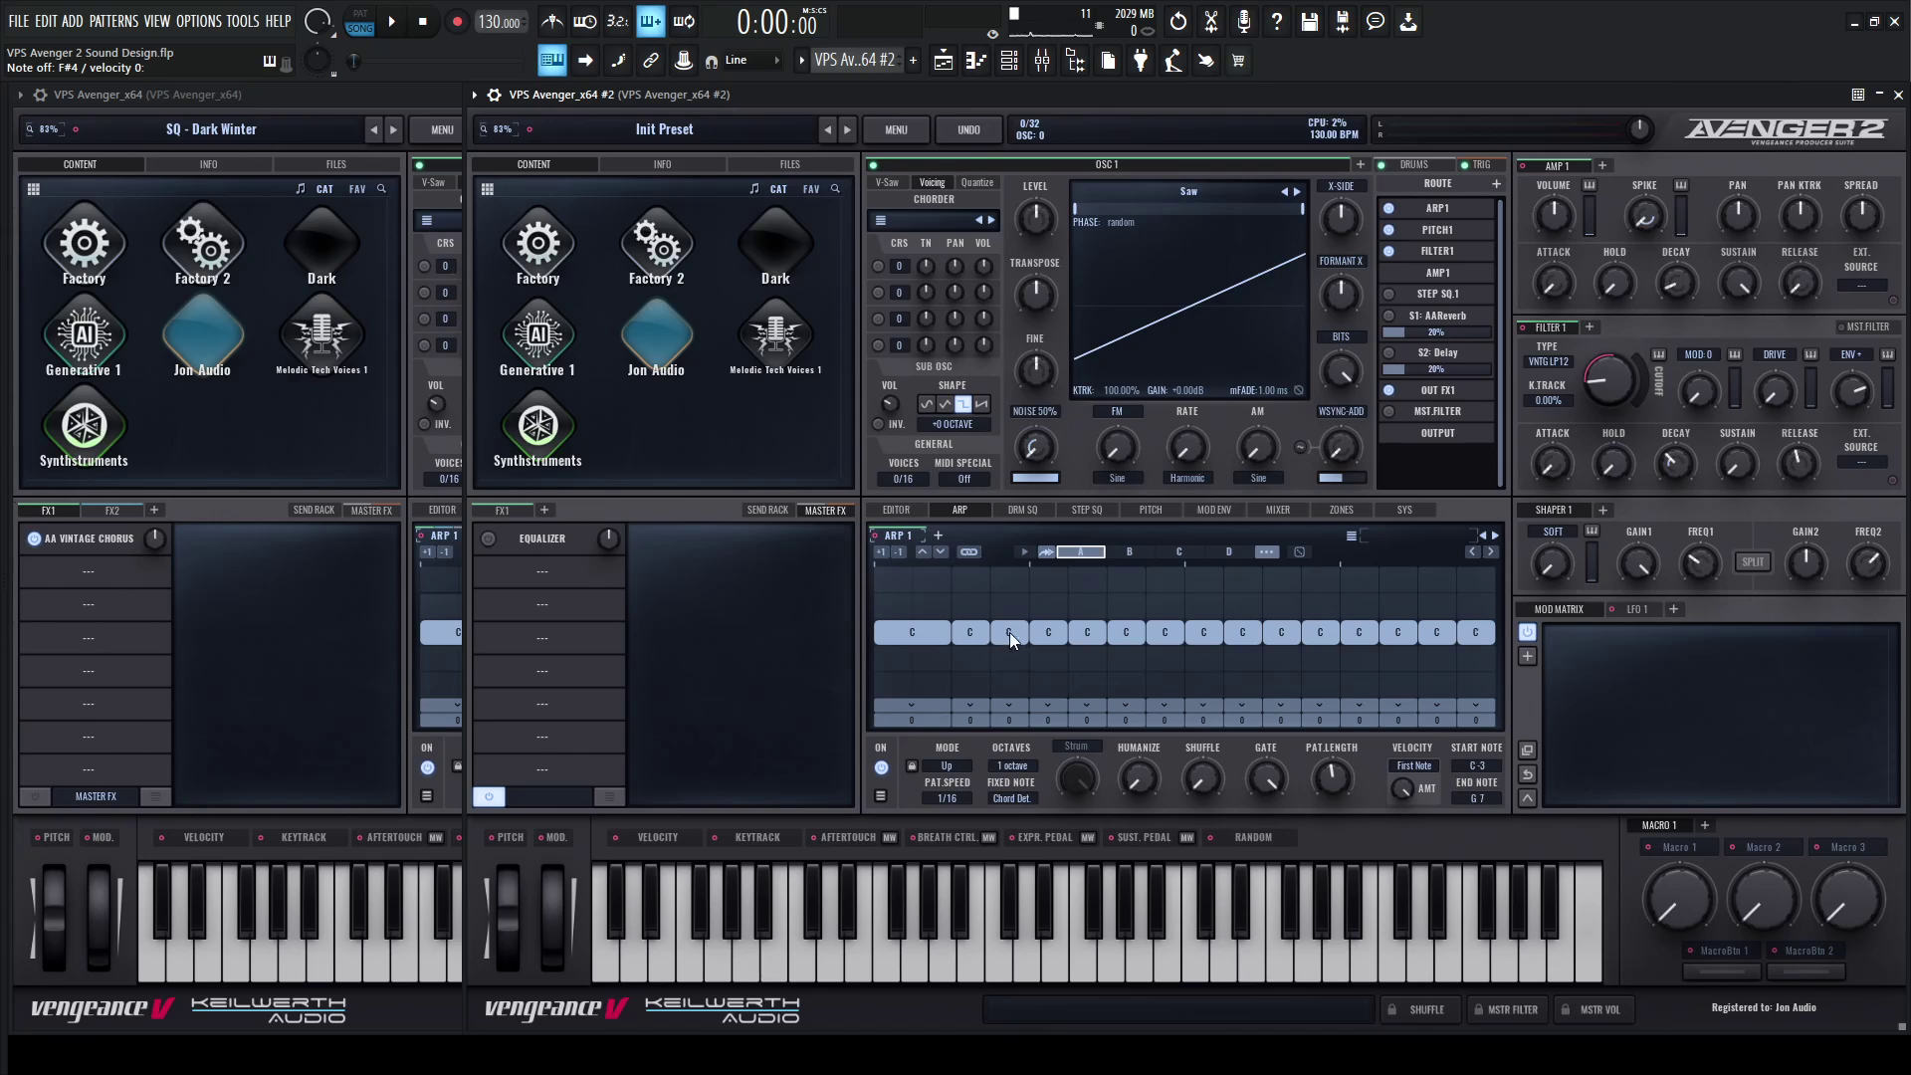
left_click_drag(1082, 642, 1085, 607)
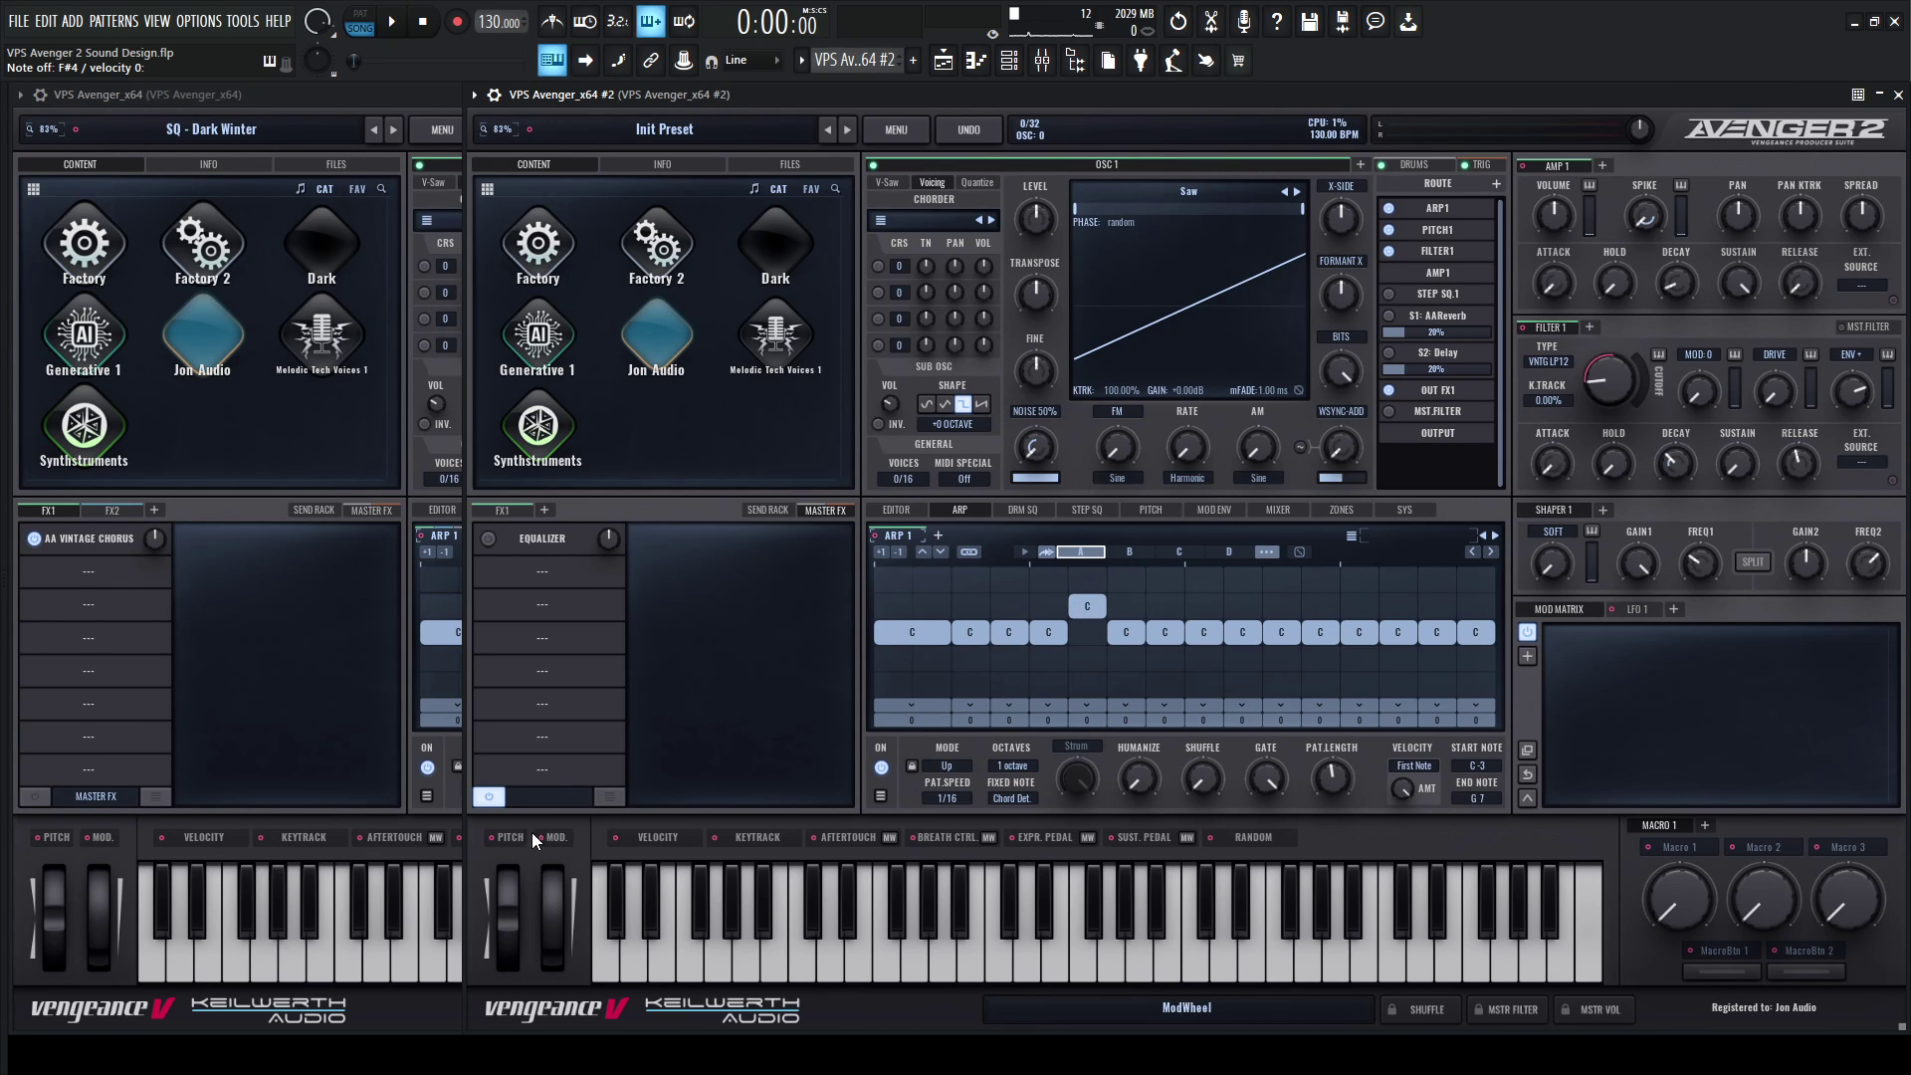
Extend the step 9 note across step 10 and raise step 14 to D# in the new patch's arpeggio, checking it against Dark Winter.
left_click(398, 851)
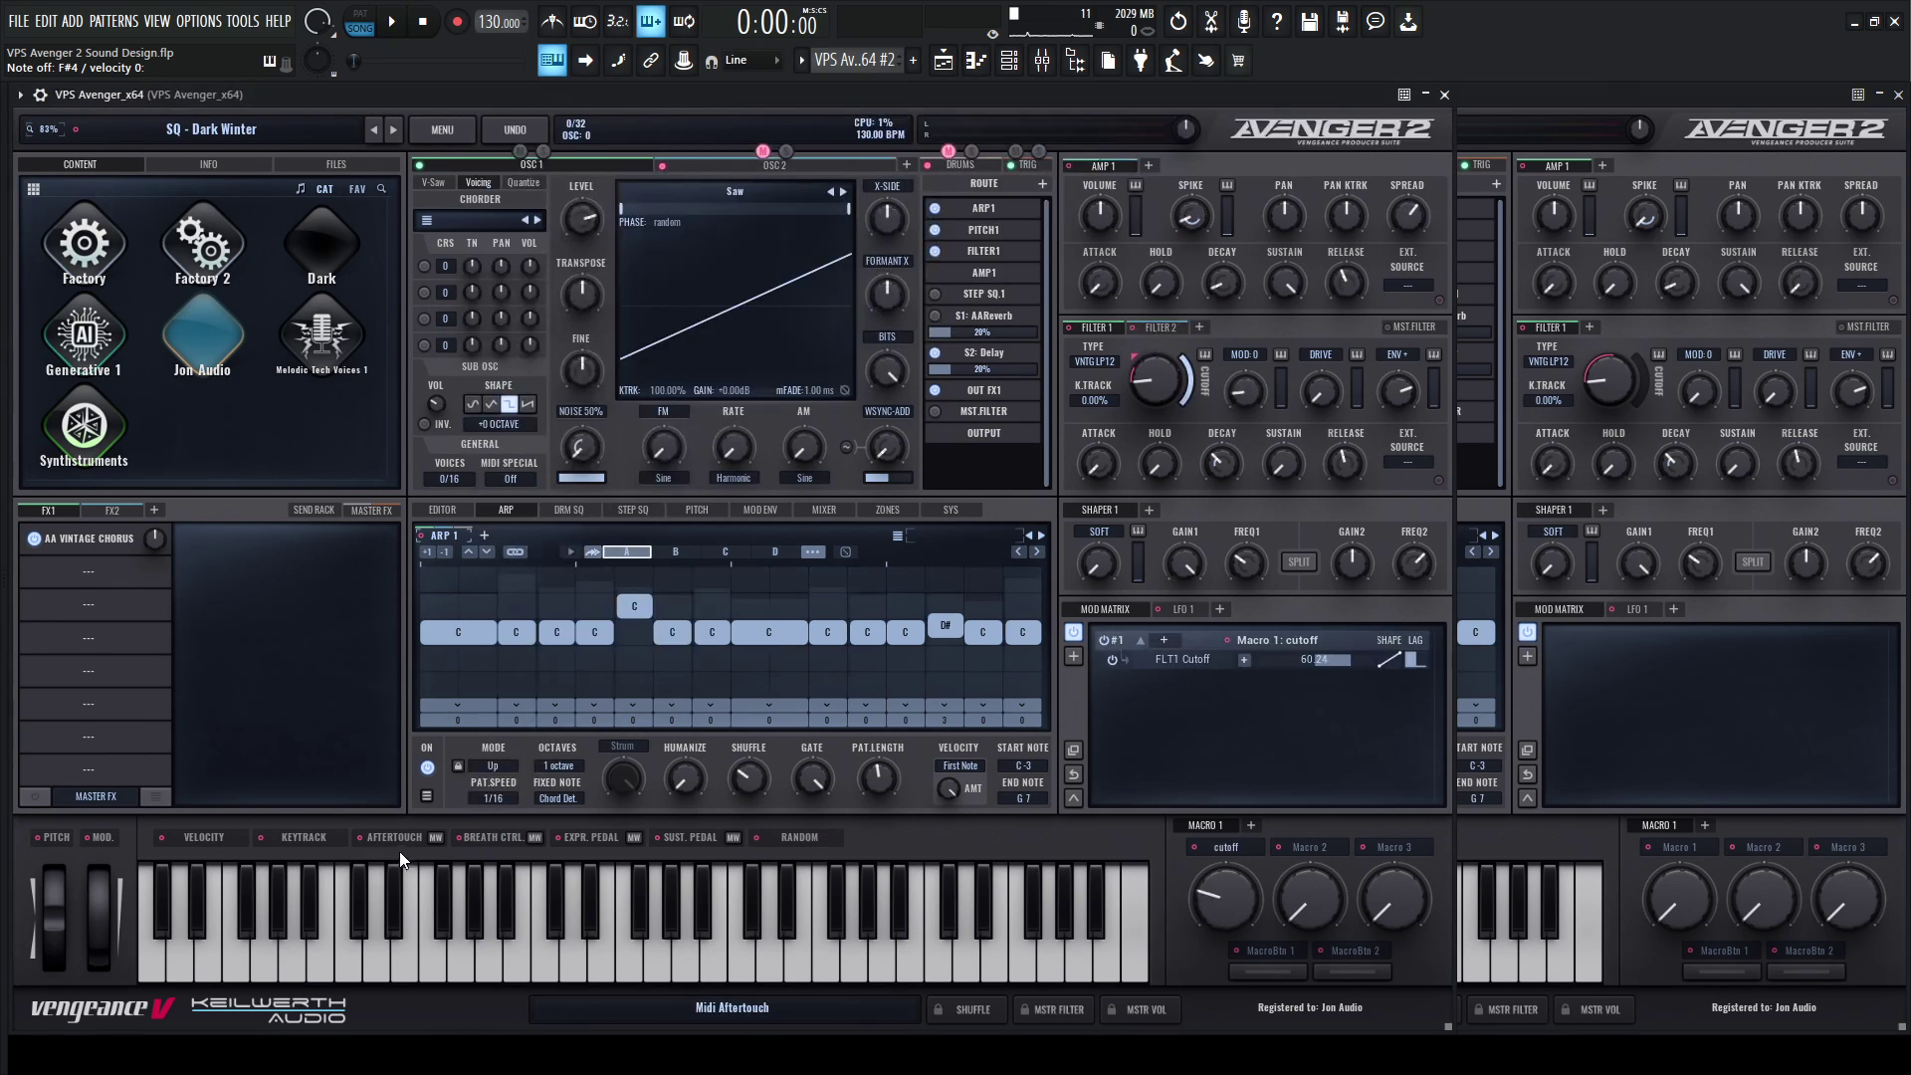
left_click(1639, 720)
left_click_drag(1214, 636, 1260, 633)
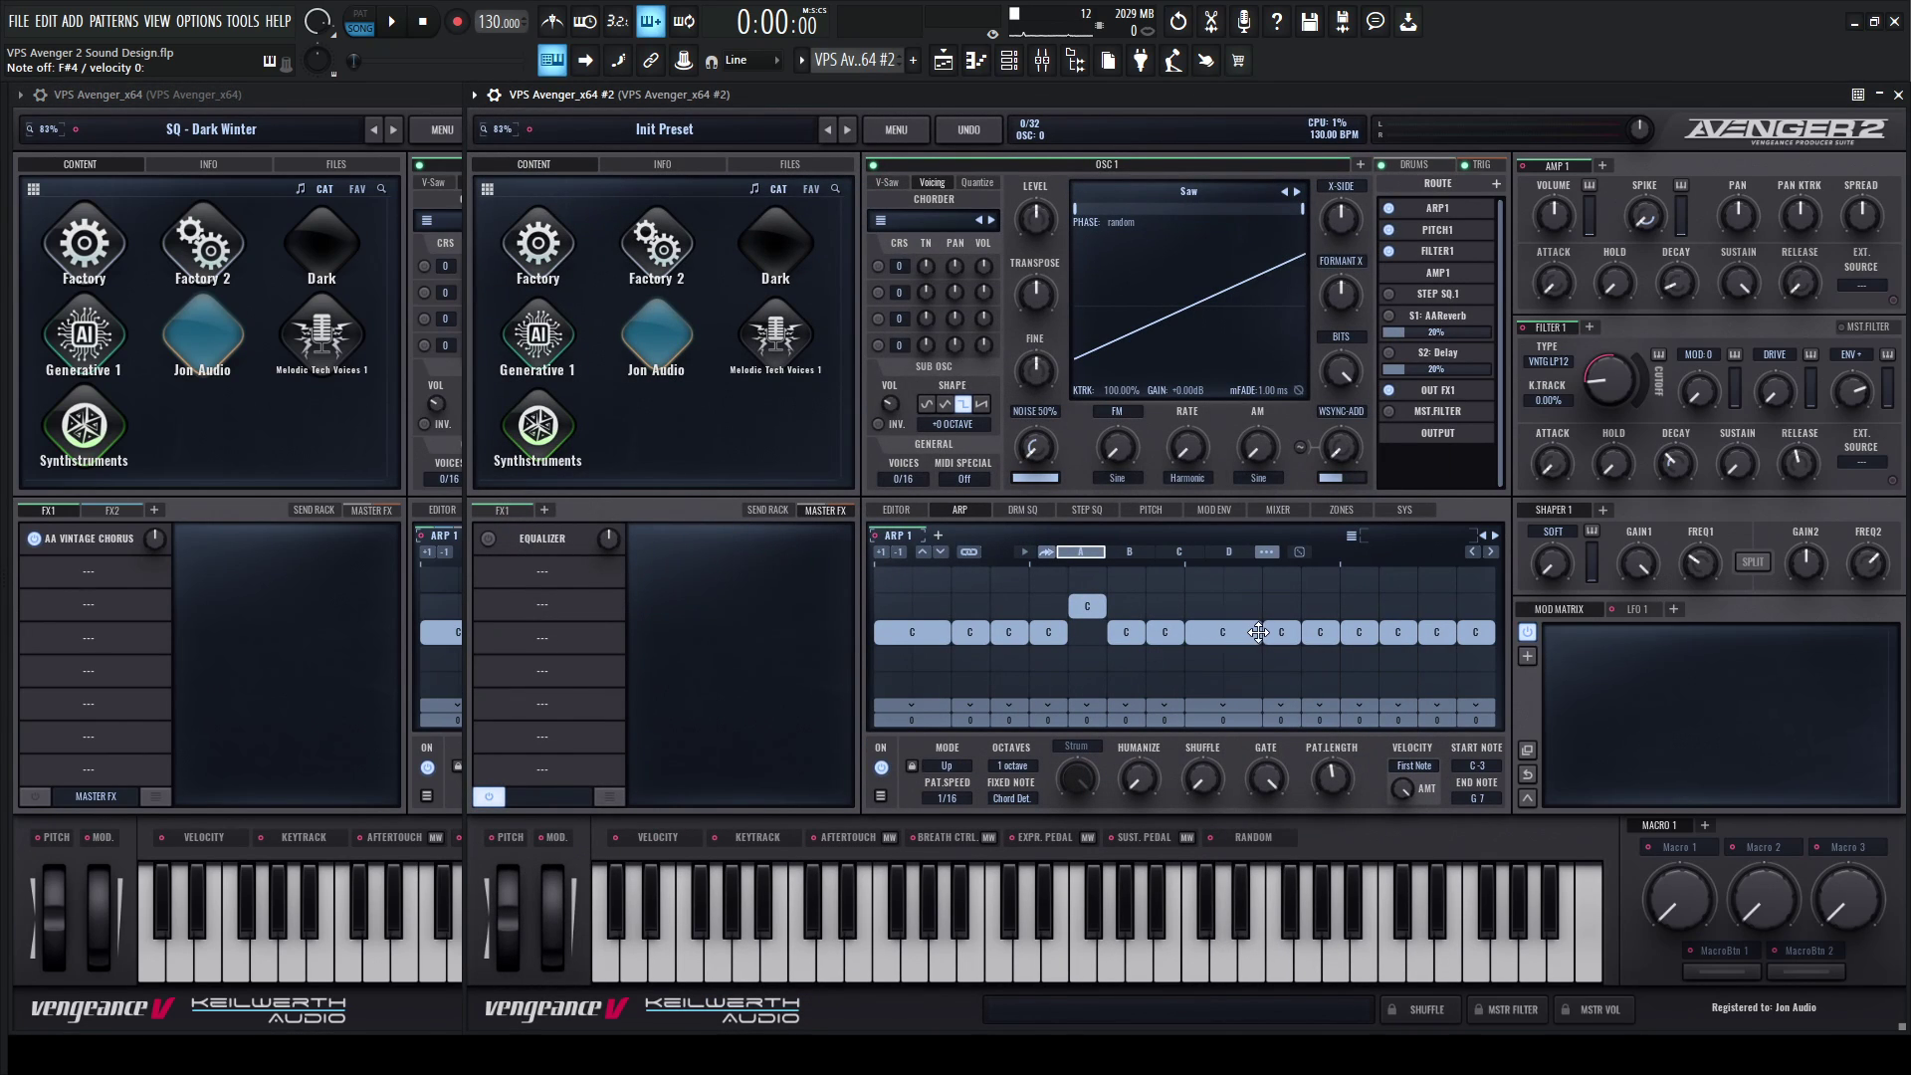
left_click(422, 856)
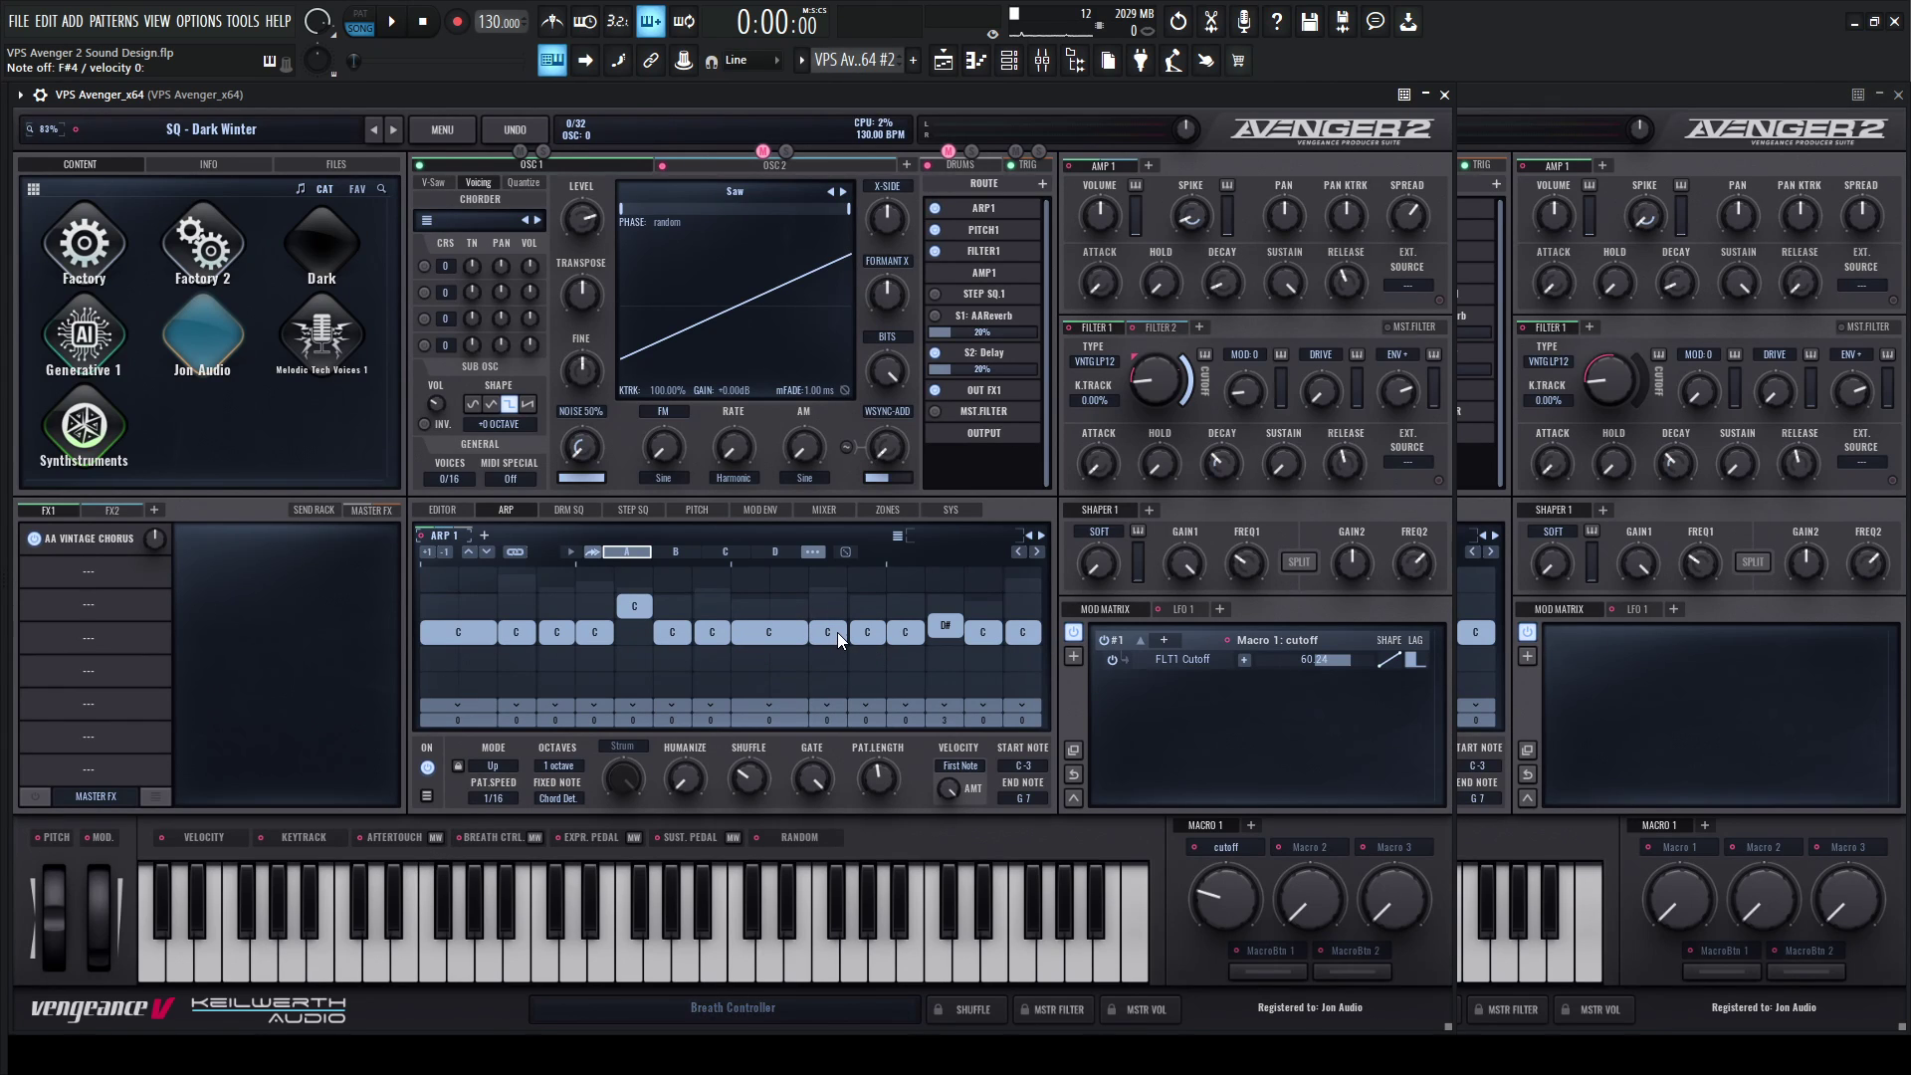
left_click(1626, 733)
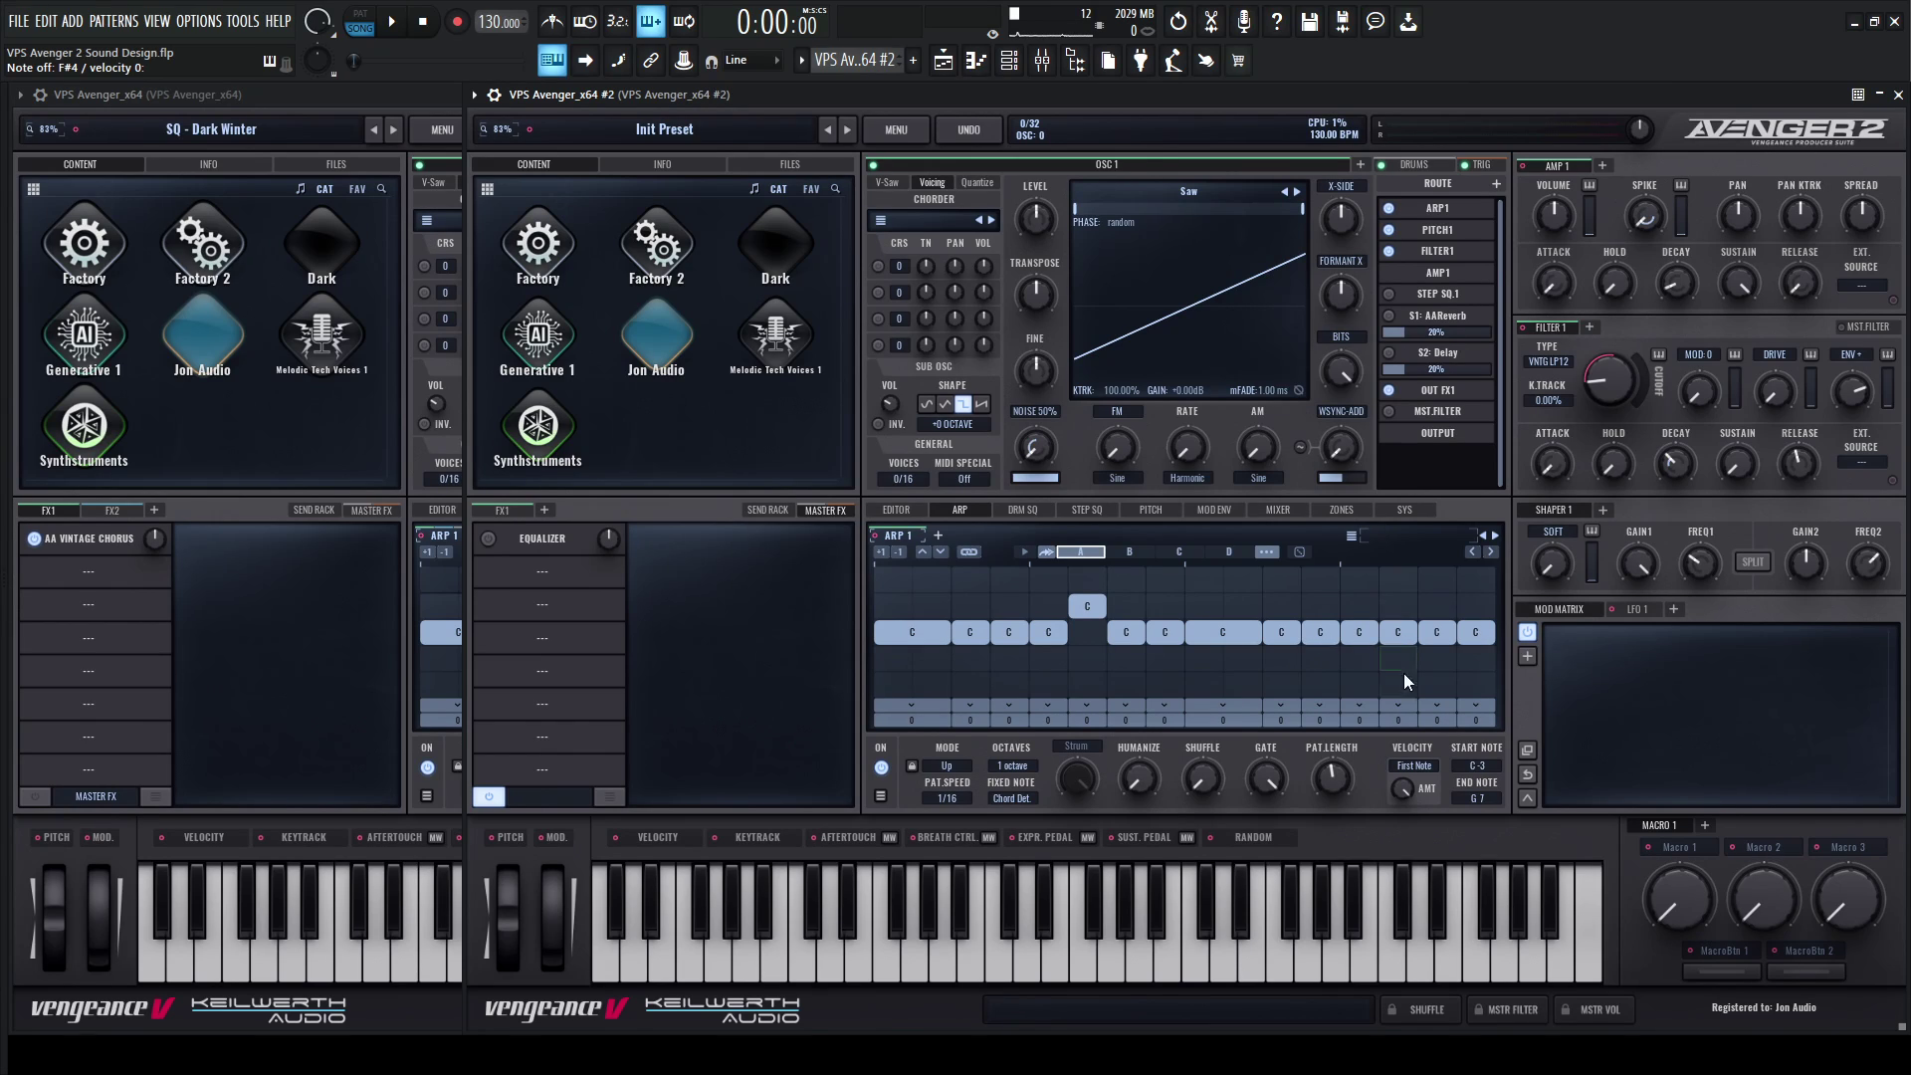
left_click_drag(1403, 720, 1406, 701)
left_click_drag(1393, 727, 1453, 700)
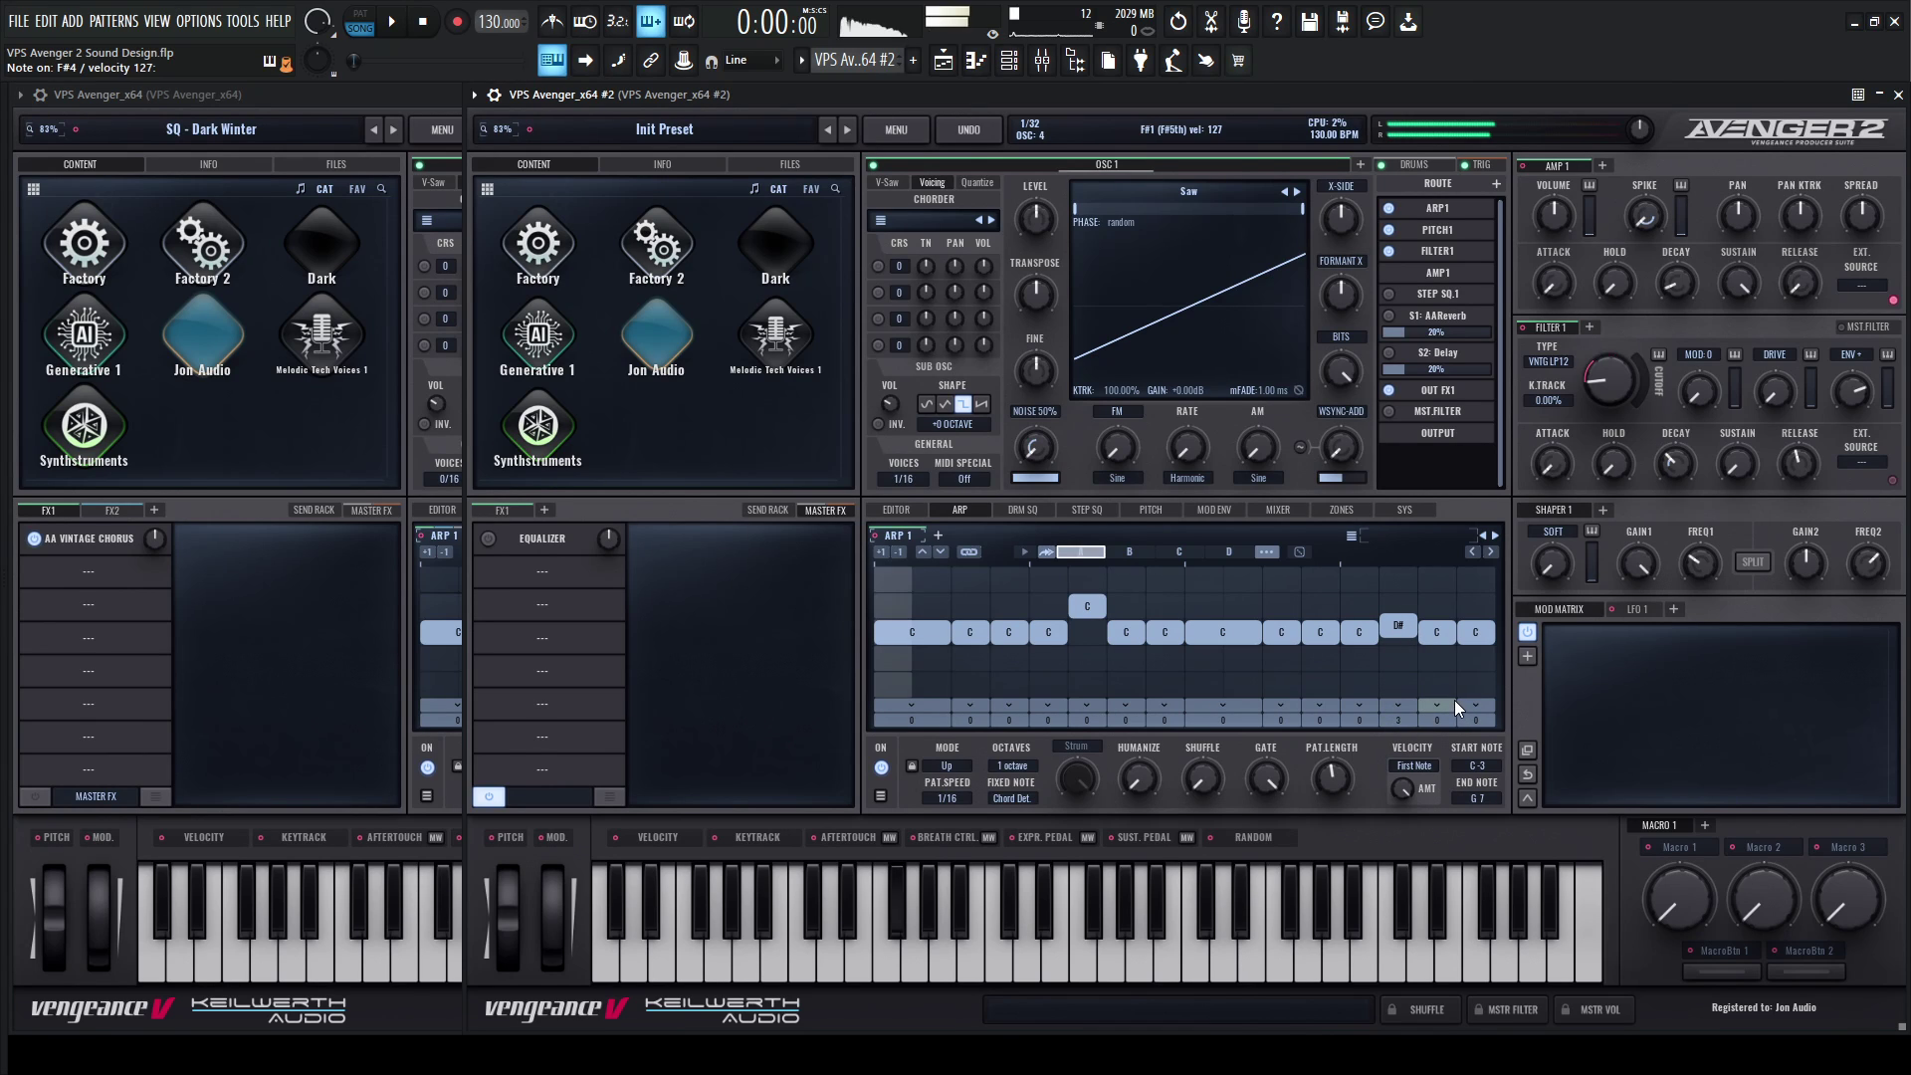
left_click(434, 840)
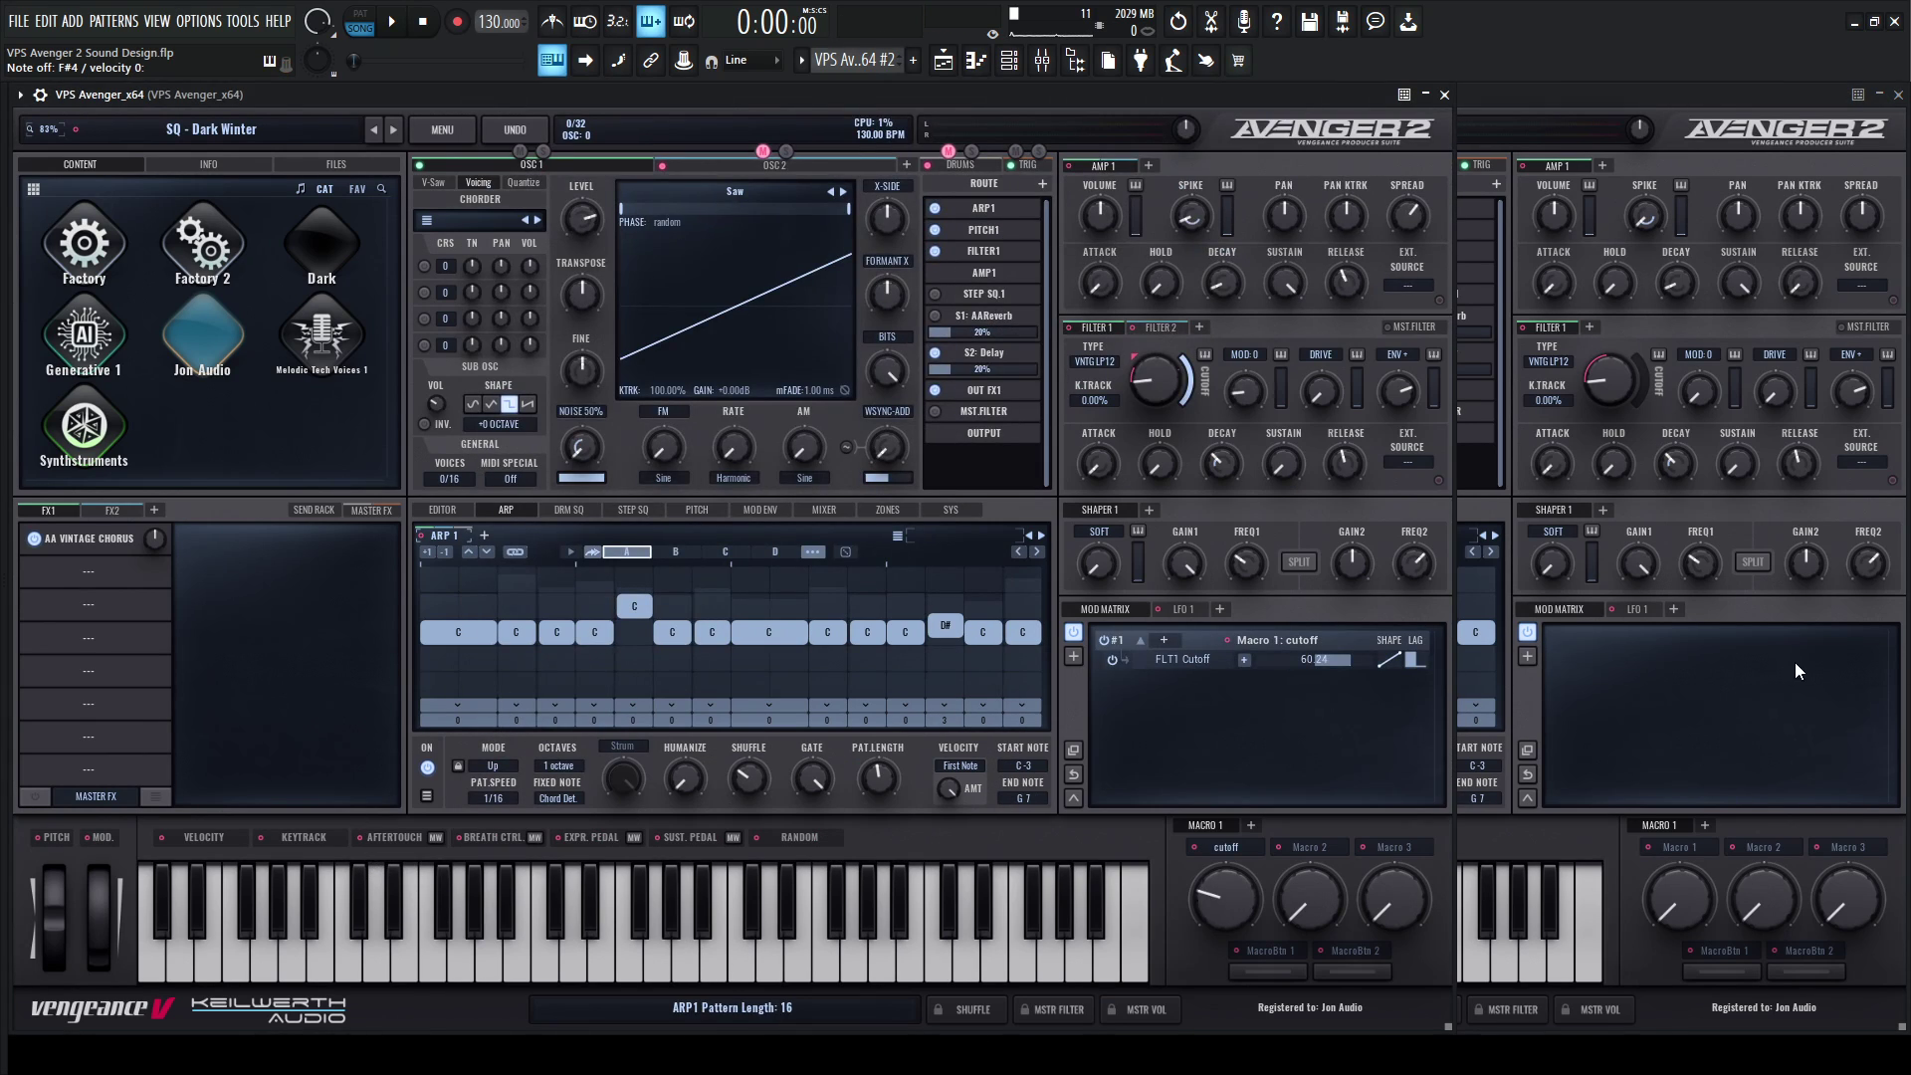
left_click(1700, 703)
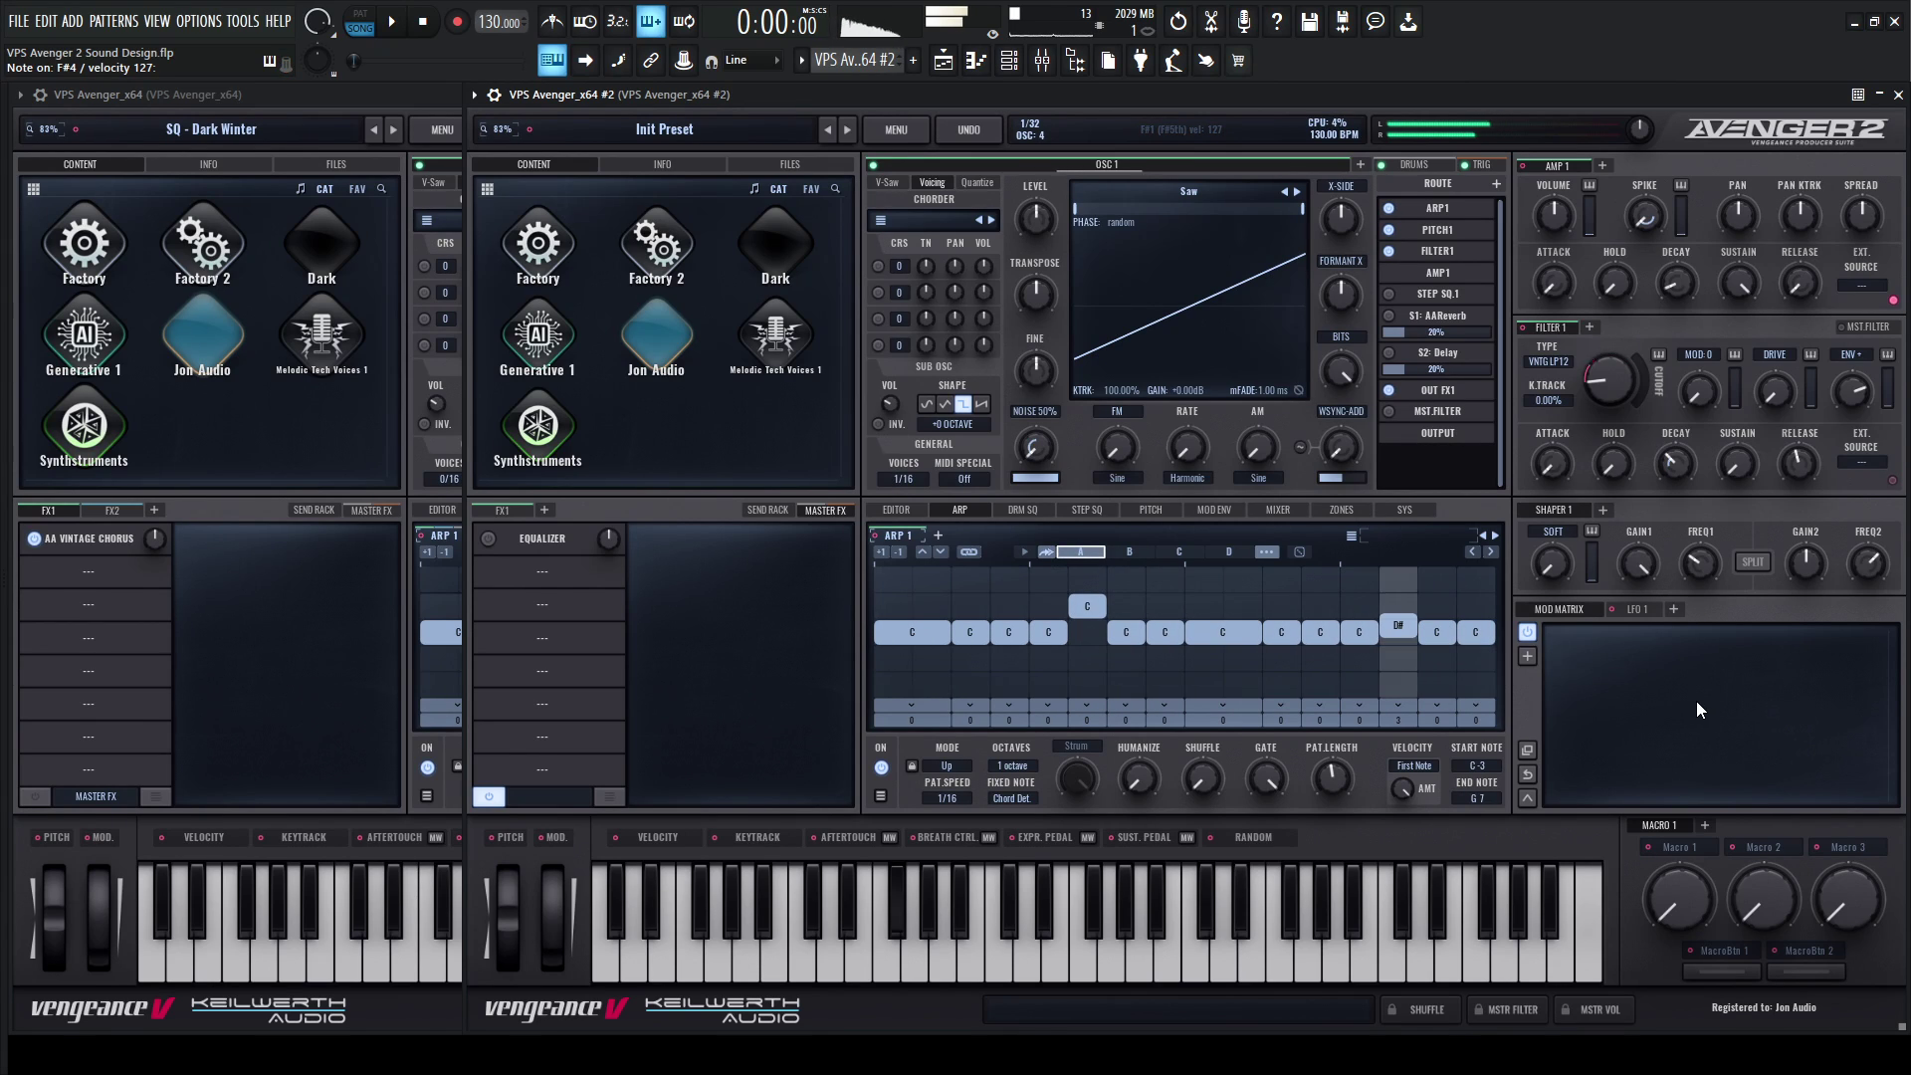
Raise the velocity amount of Filter 1's cutoff in the new patch and compare the filter settings with the Dark Winter patch.
left_click(404, 812)
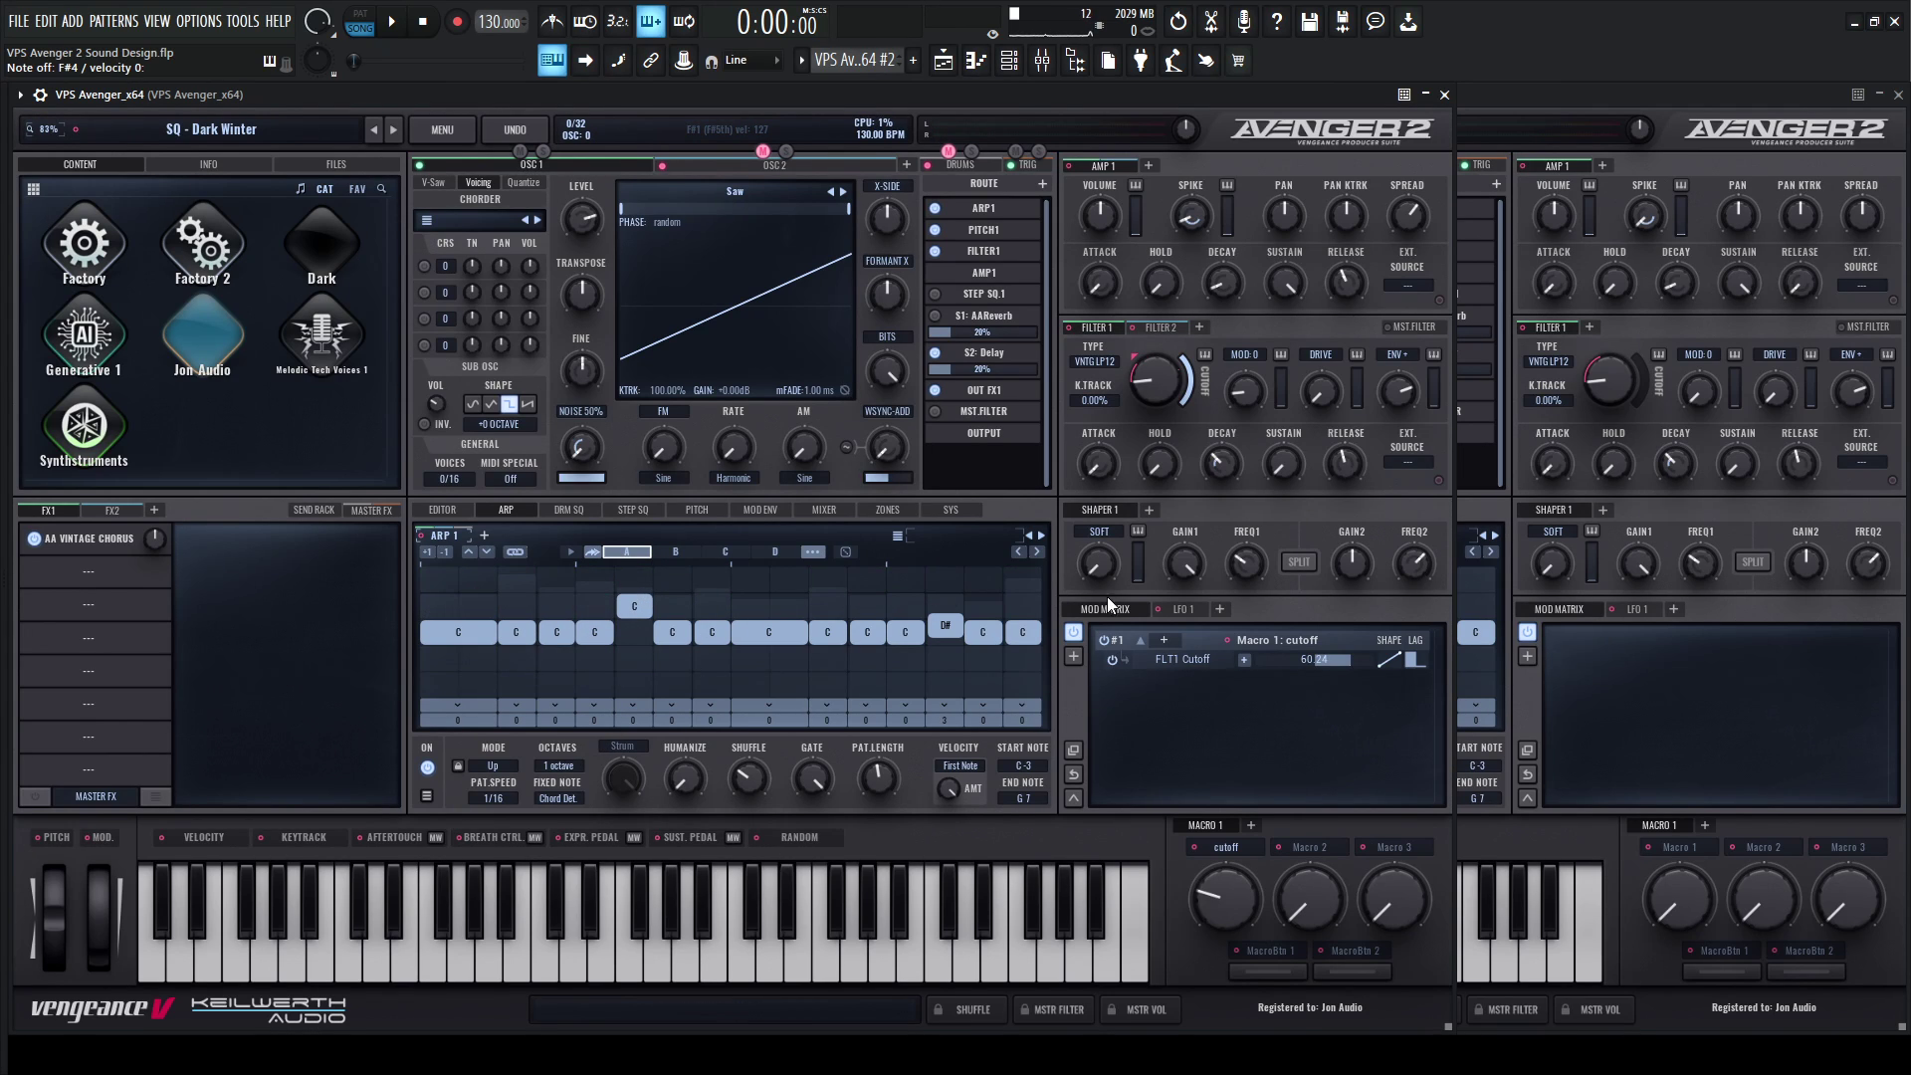
left_click(1615, 695)
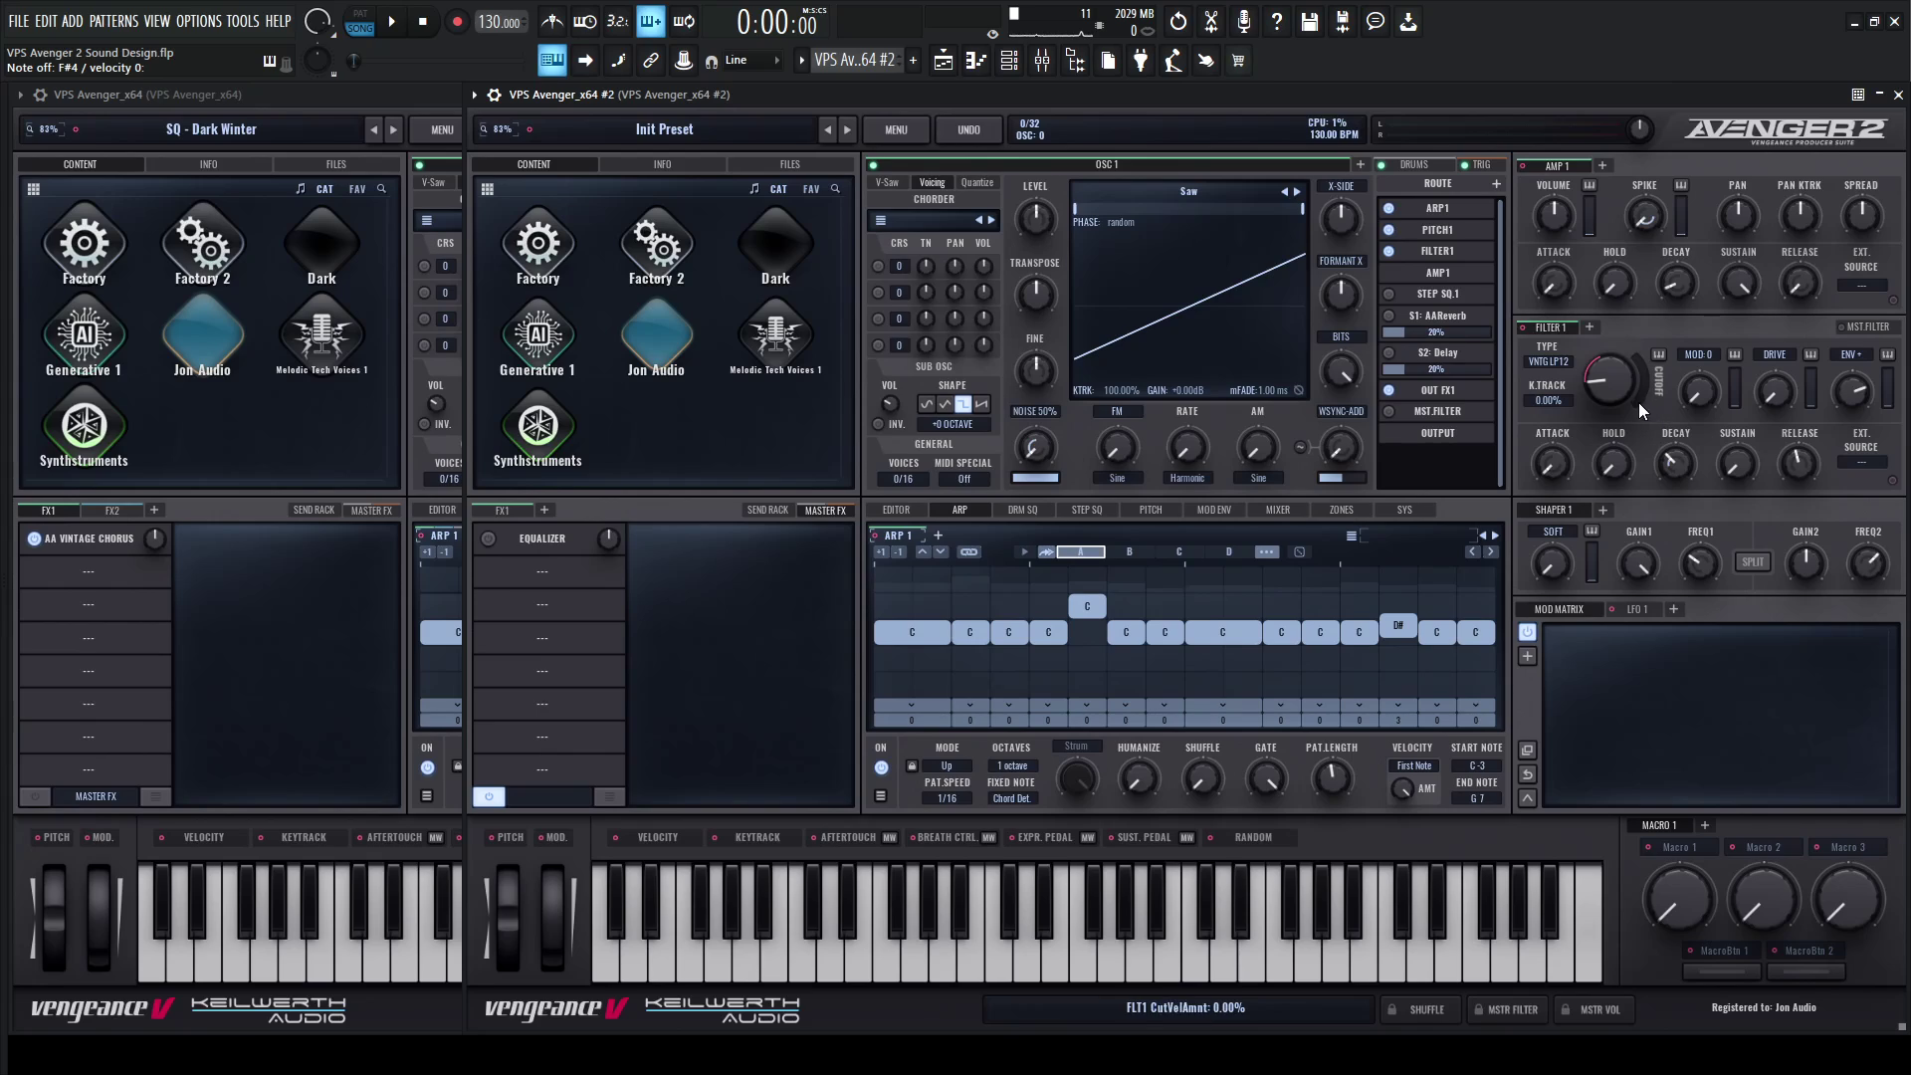
left_click_drag(1640, 400, 1622, 322)
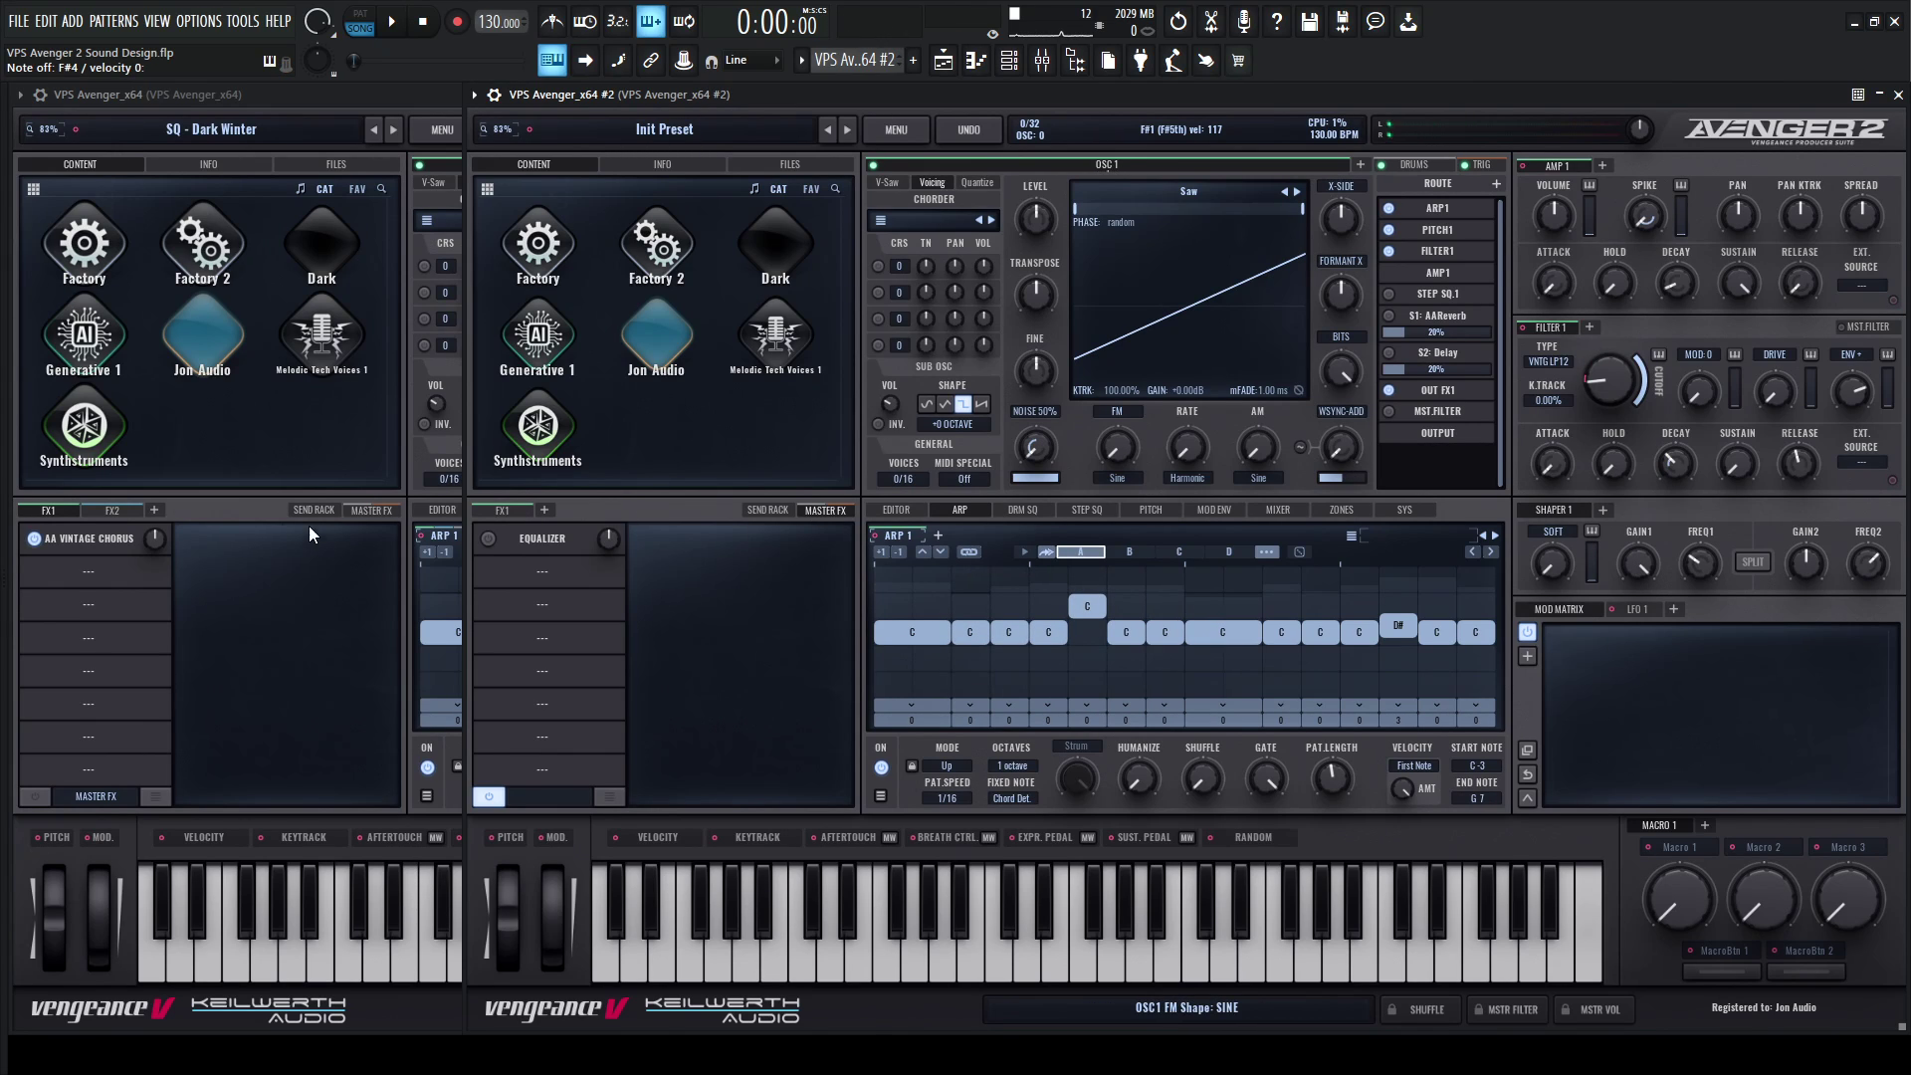
left_click(247, 525)
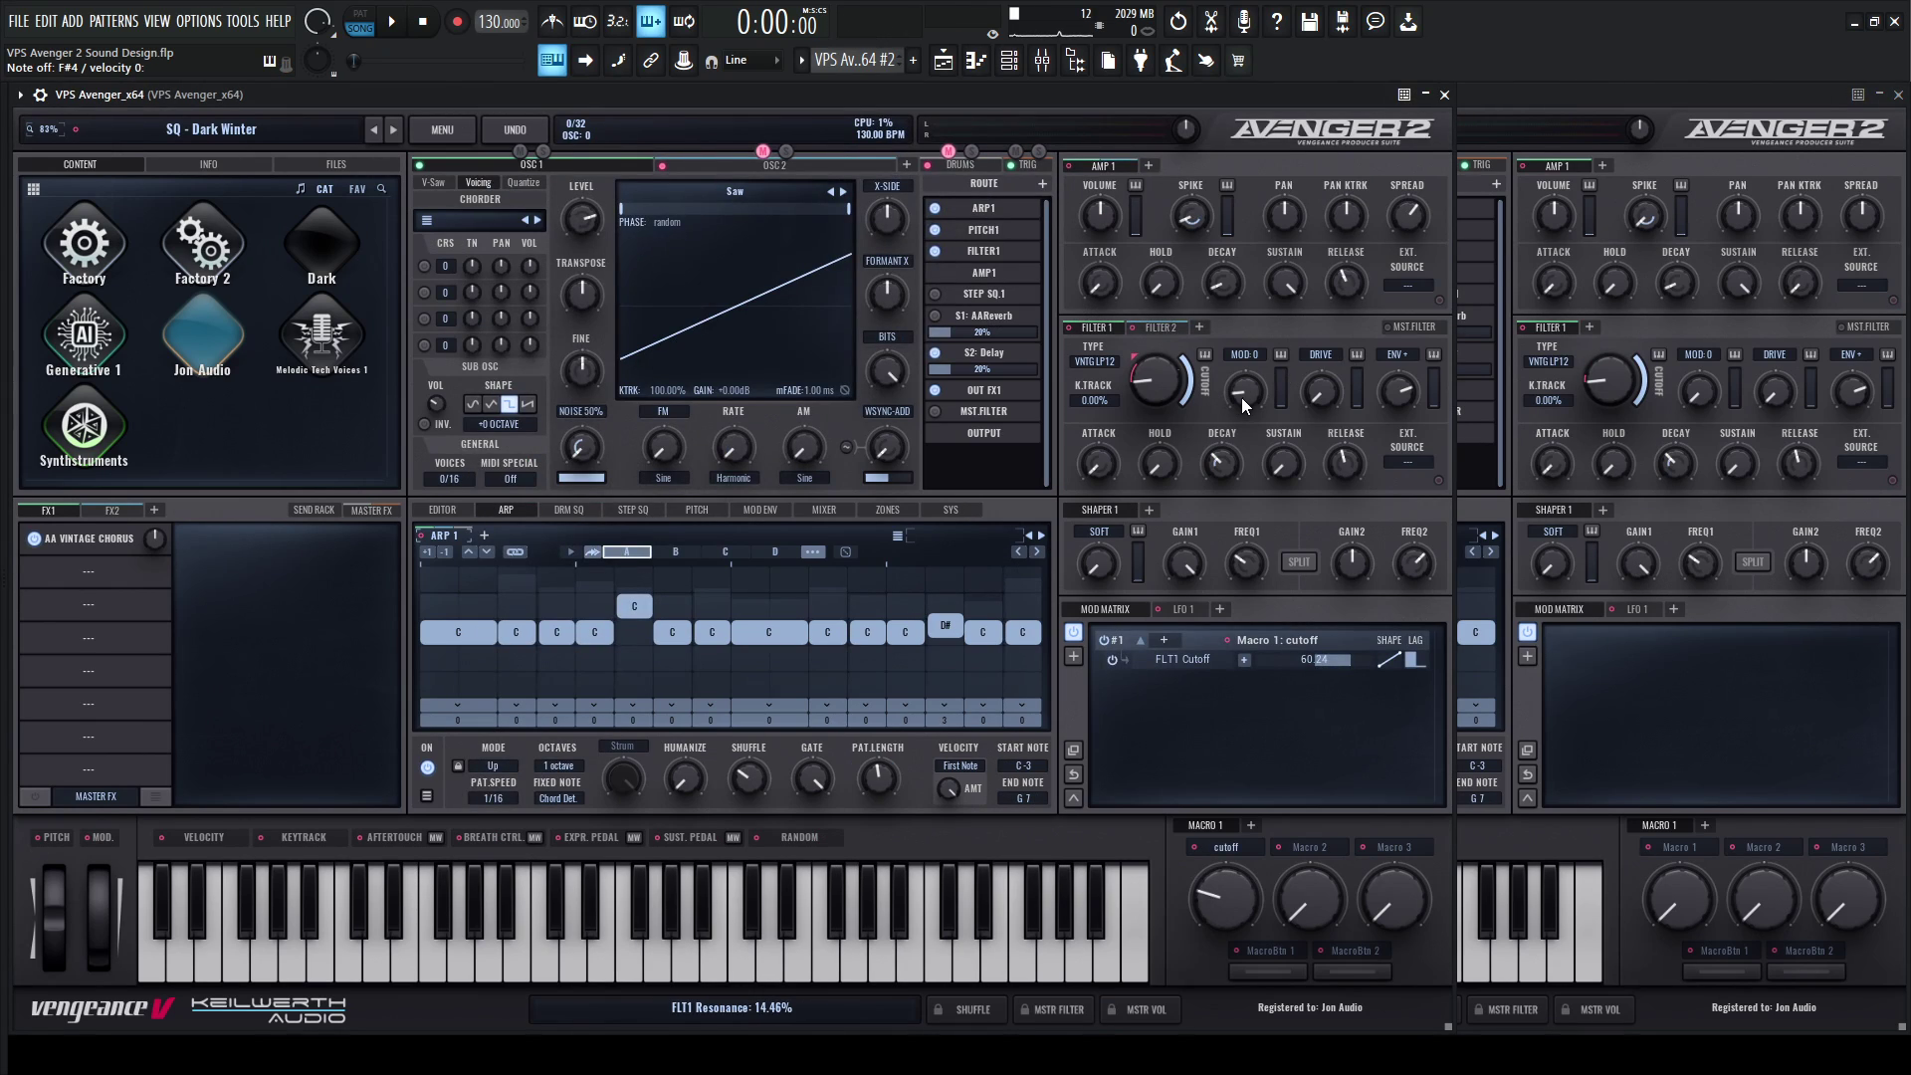
left_click(1710, 637)
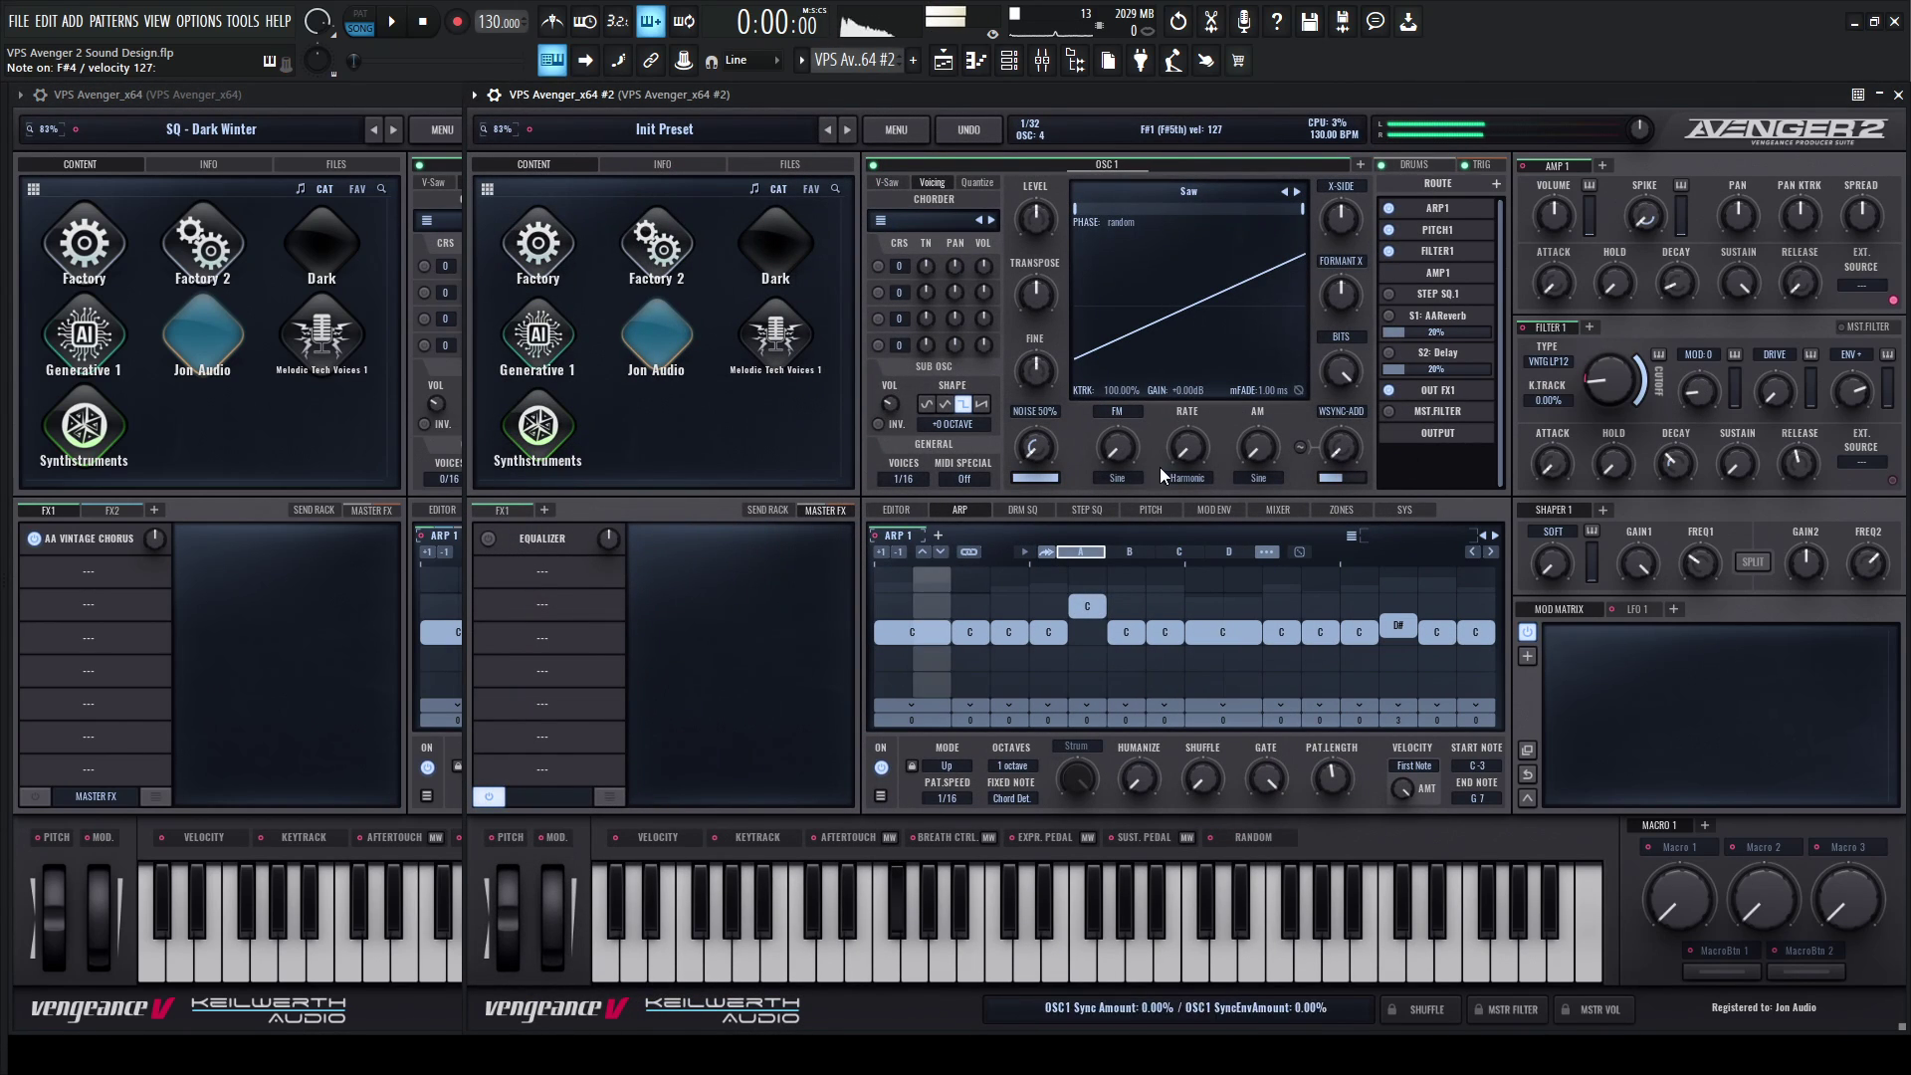
left_click(253, 505)
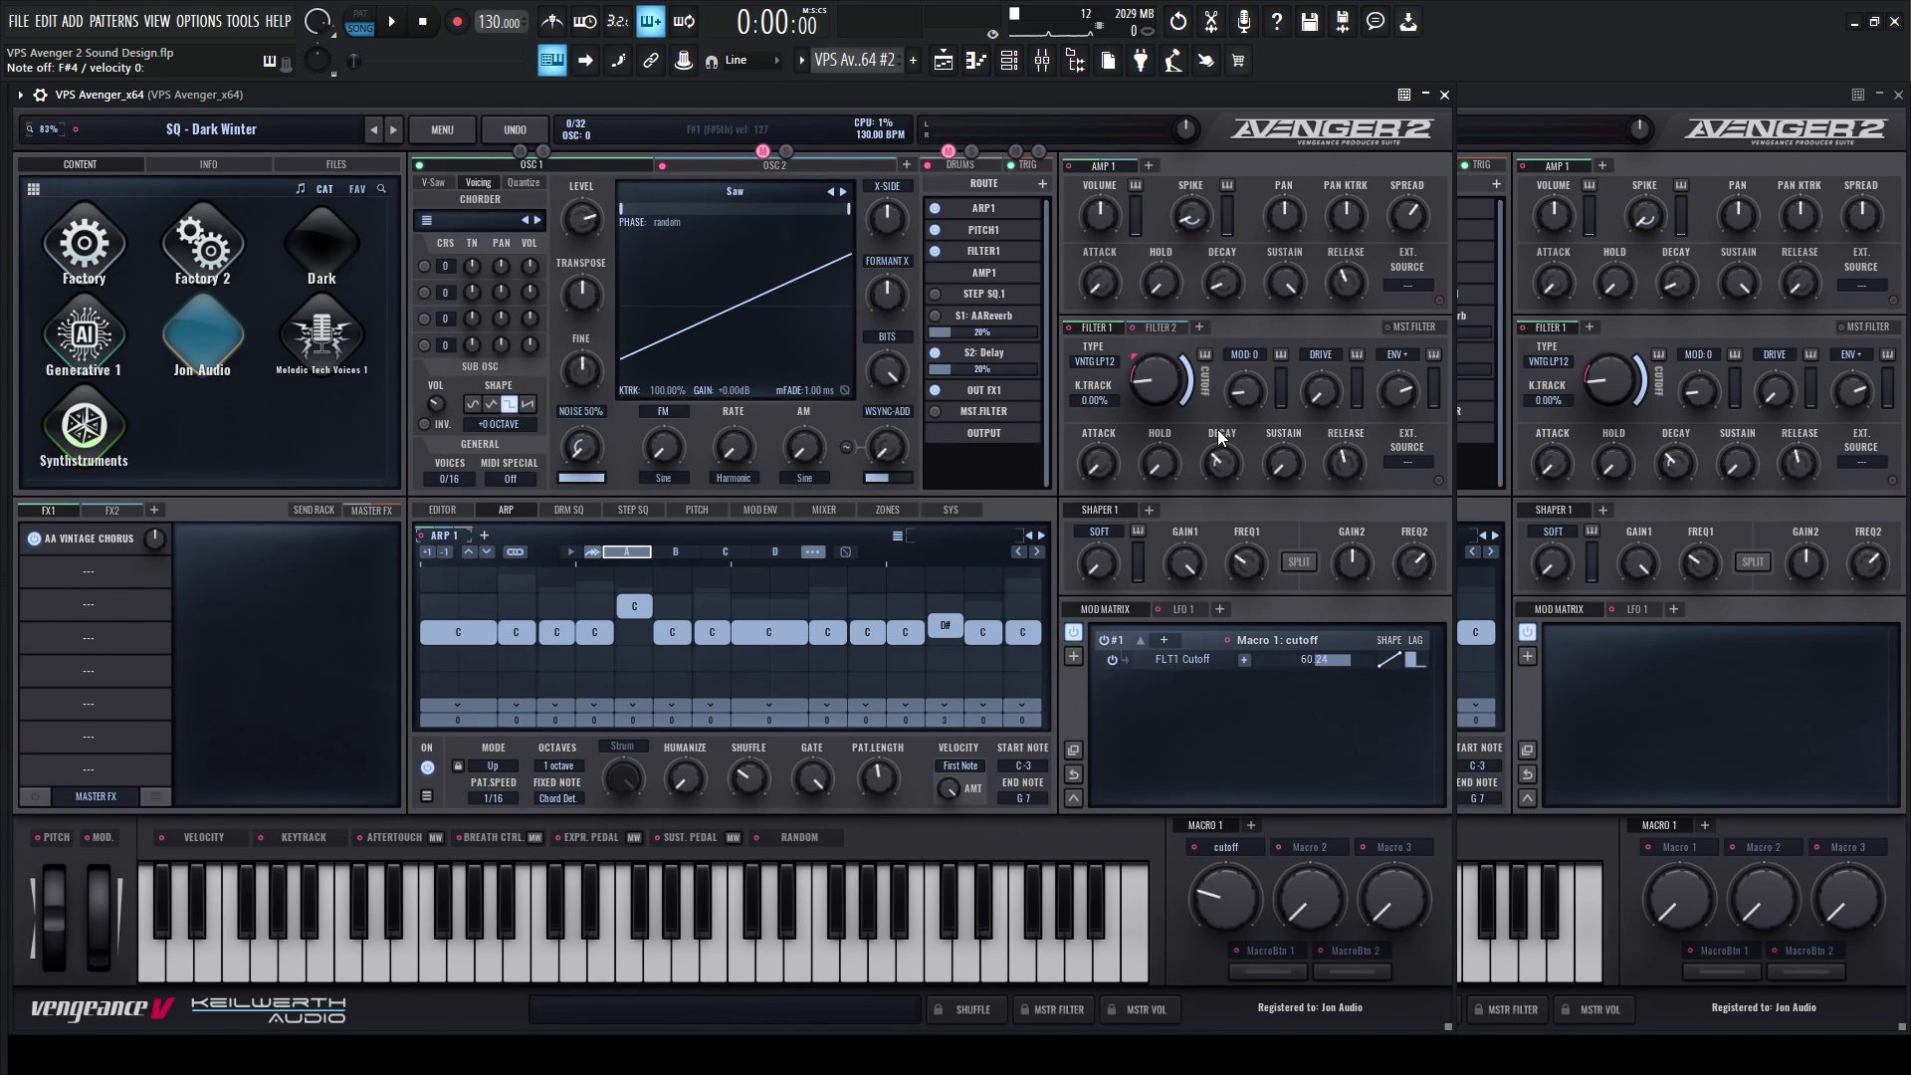
left_click(1670, 754)
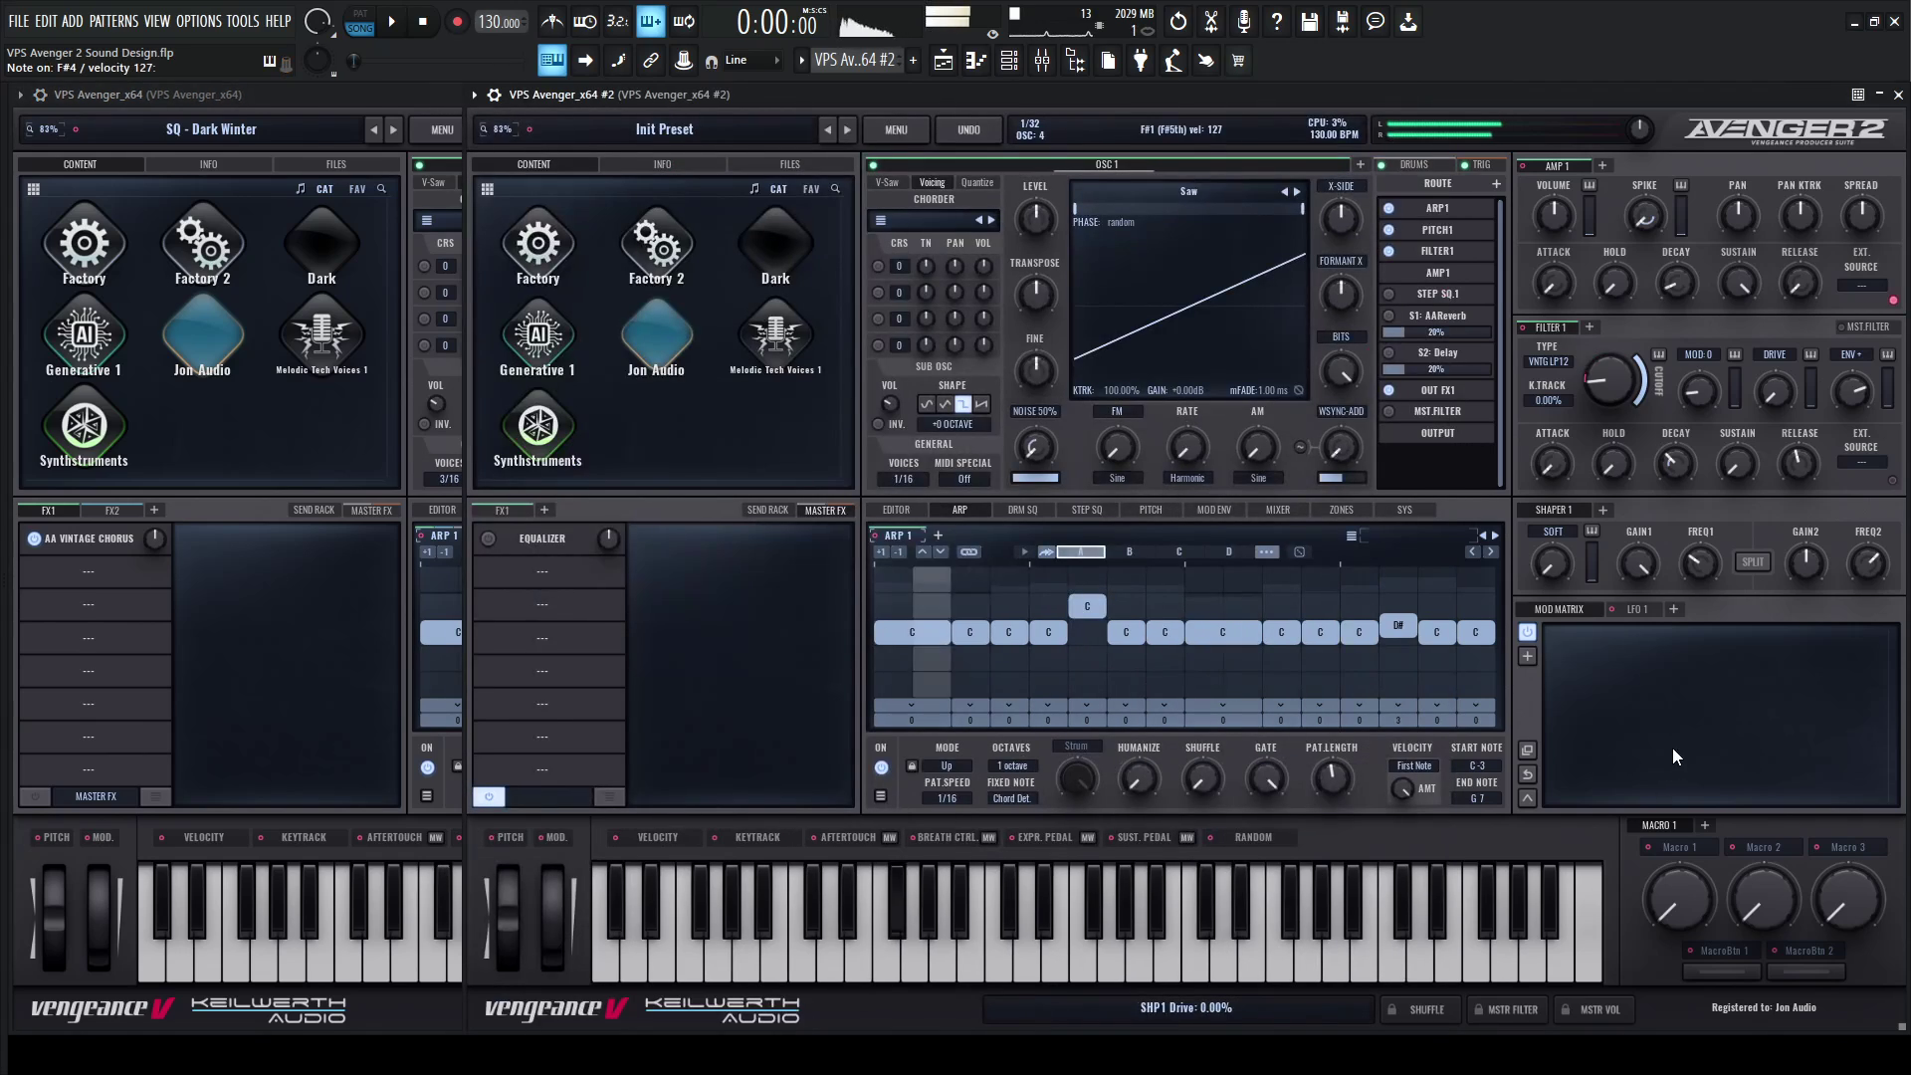
Set the new patch's Macro 1 to 21.69% and assign it to the Filter 1 cutoff.
left_click(289, 528)
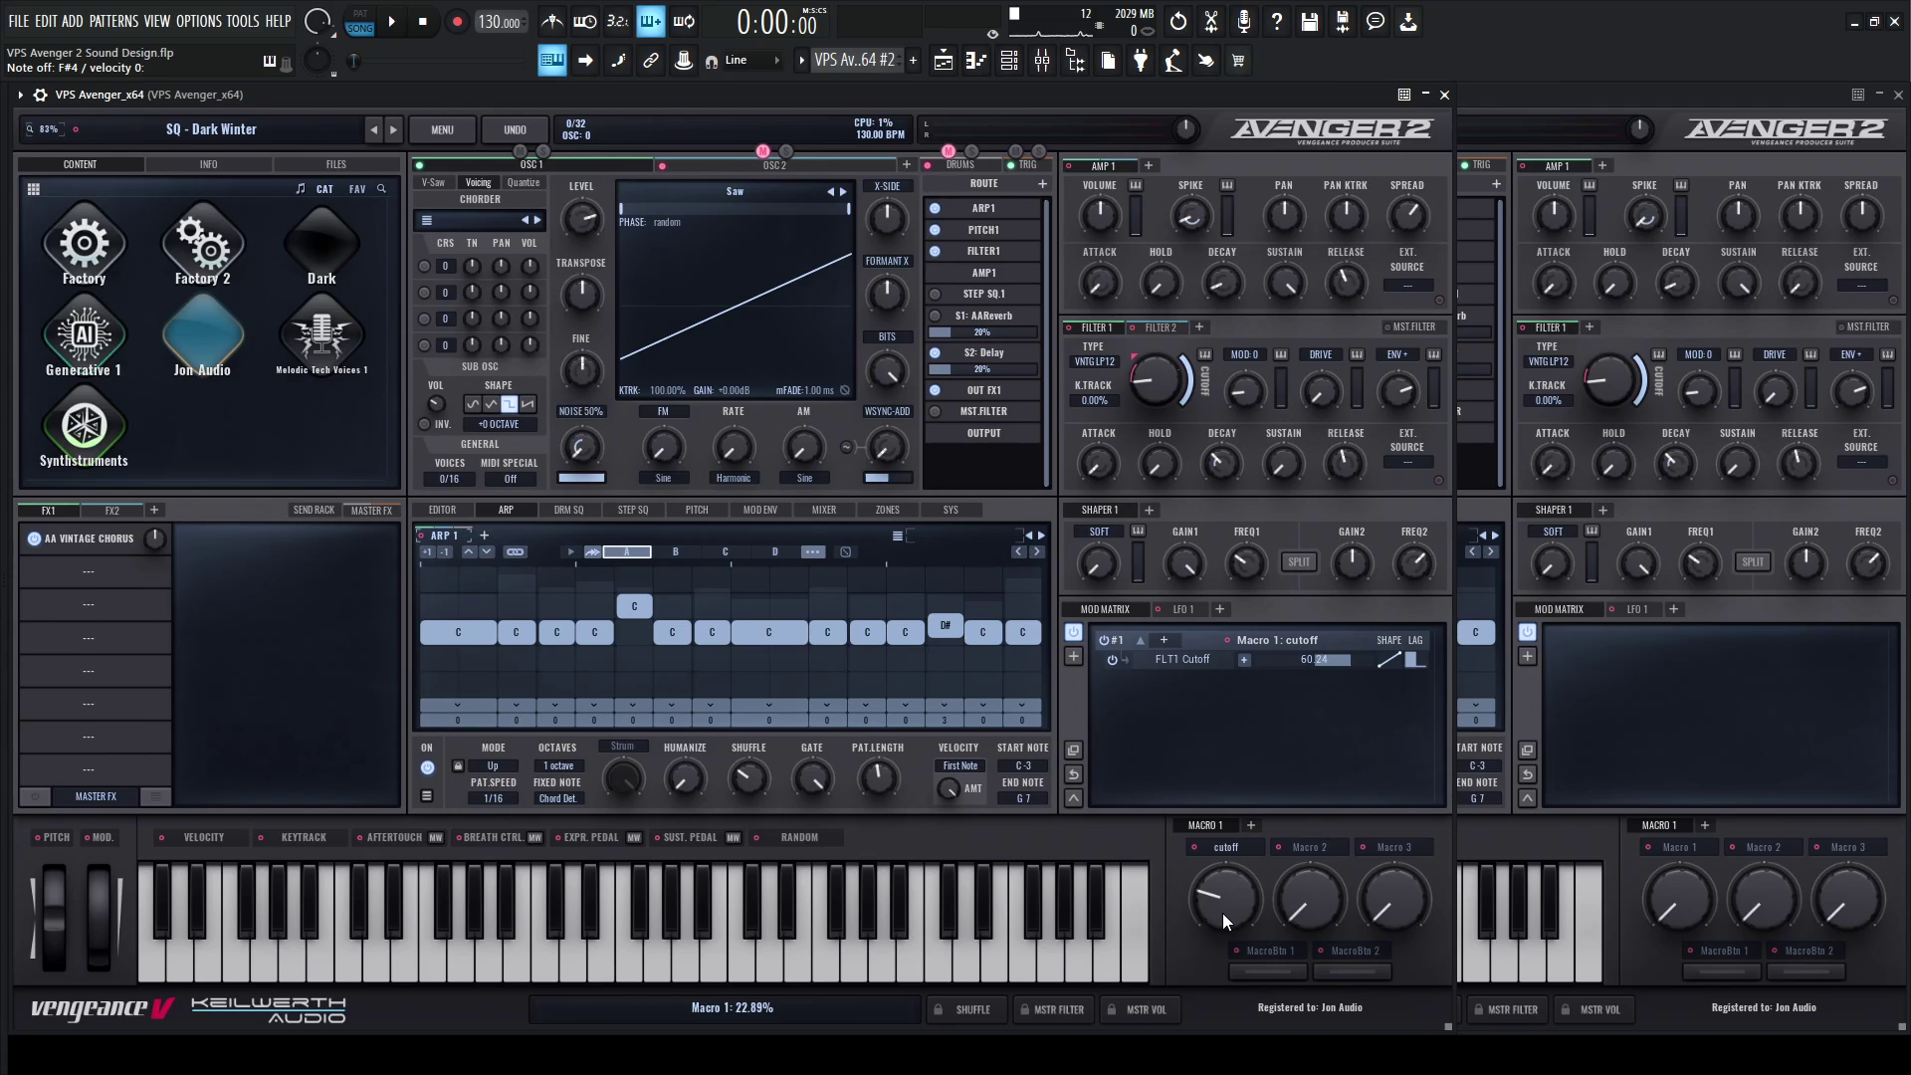
left_click(1696, 910)
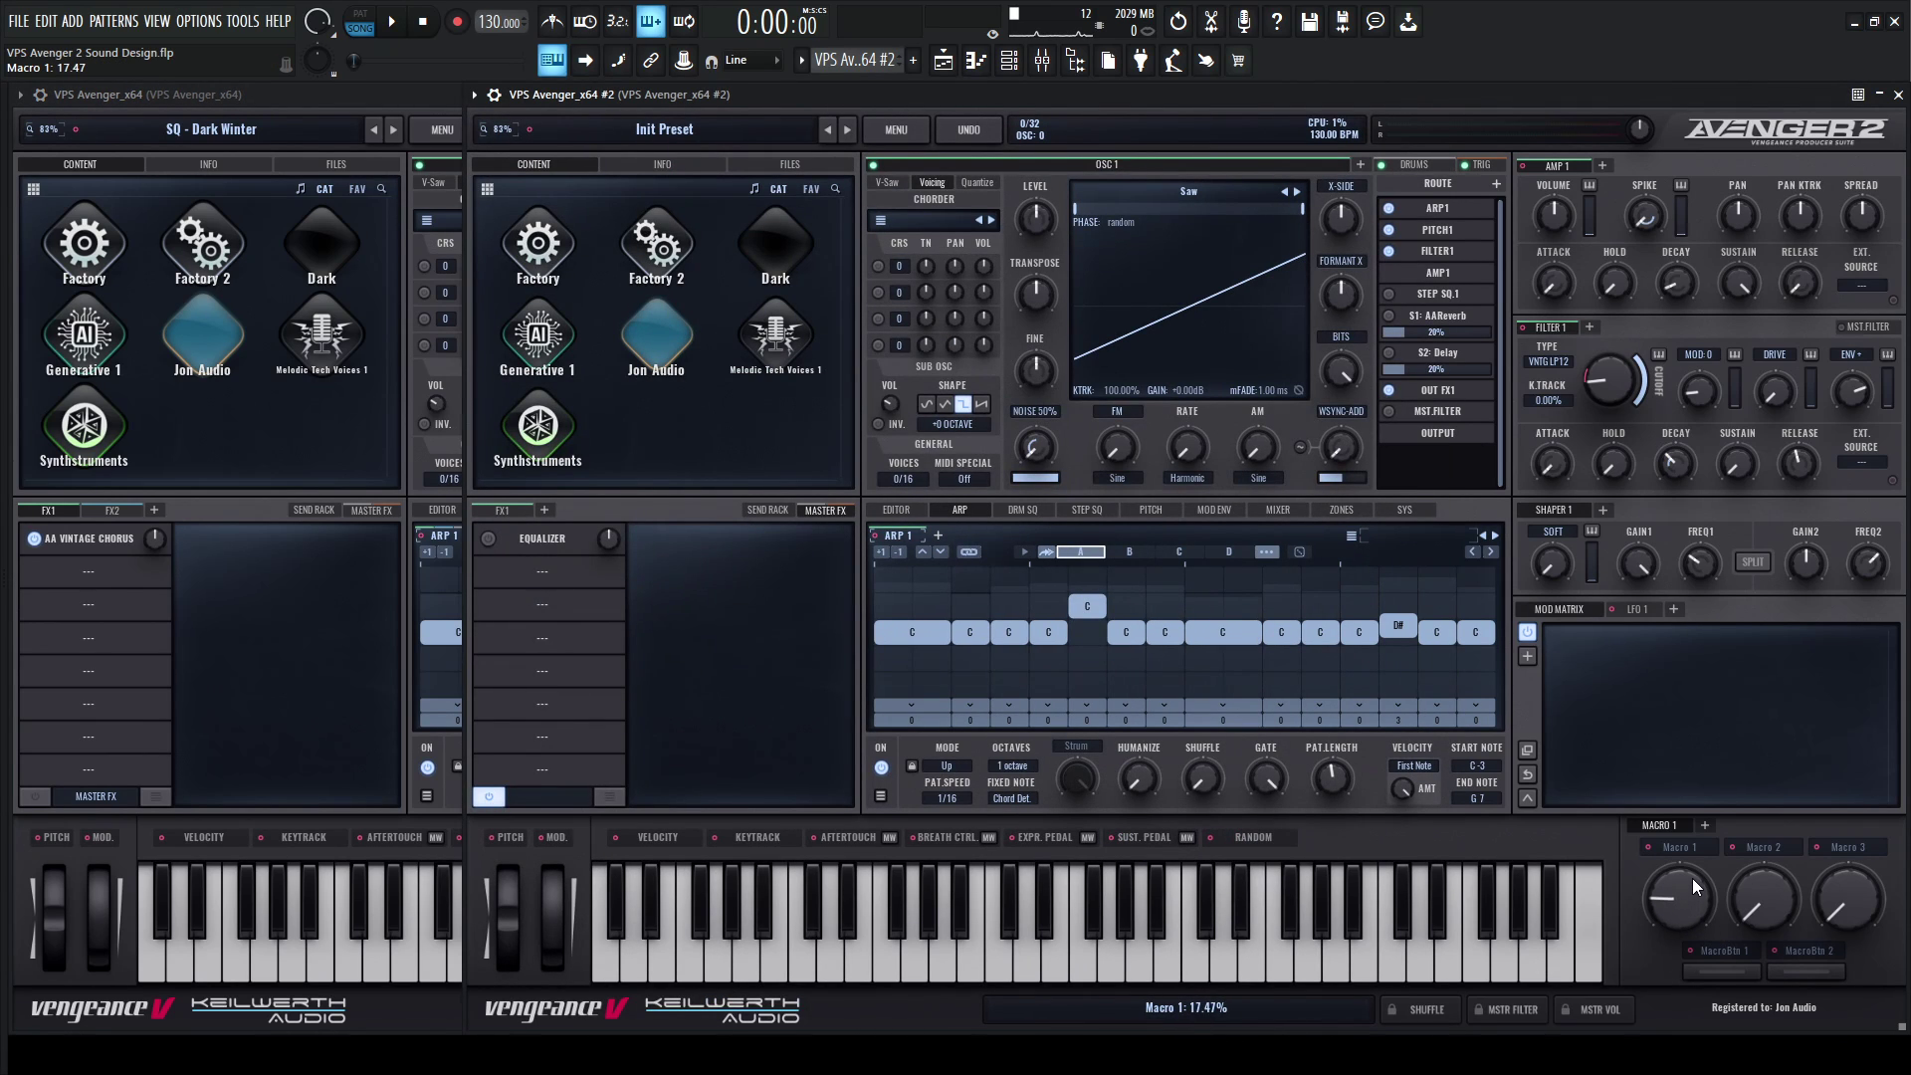
left_click_drag(1688, 850, 1609, 380)
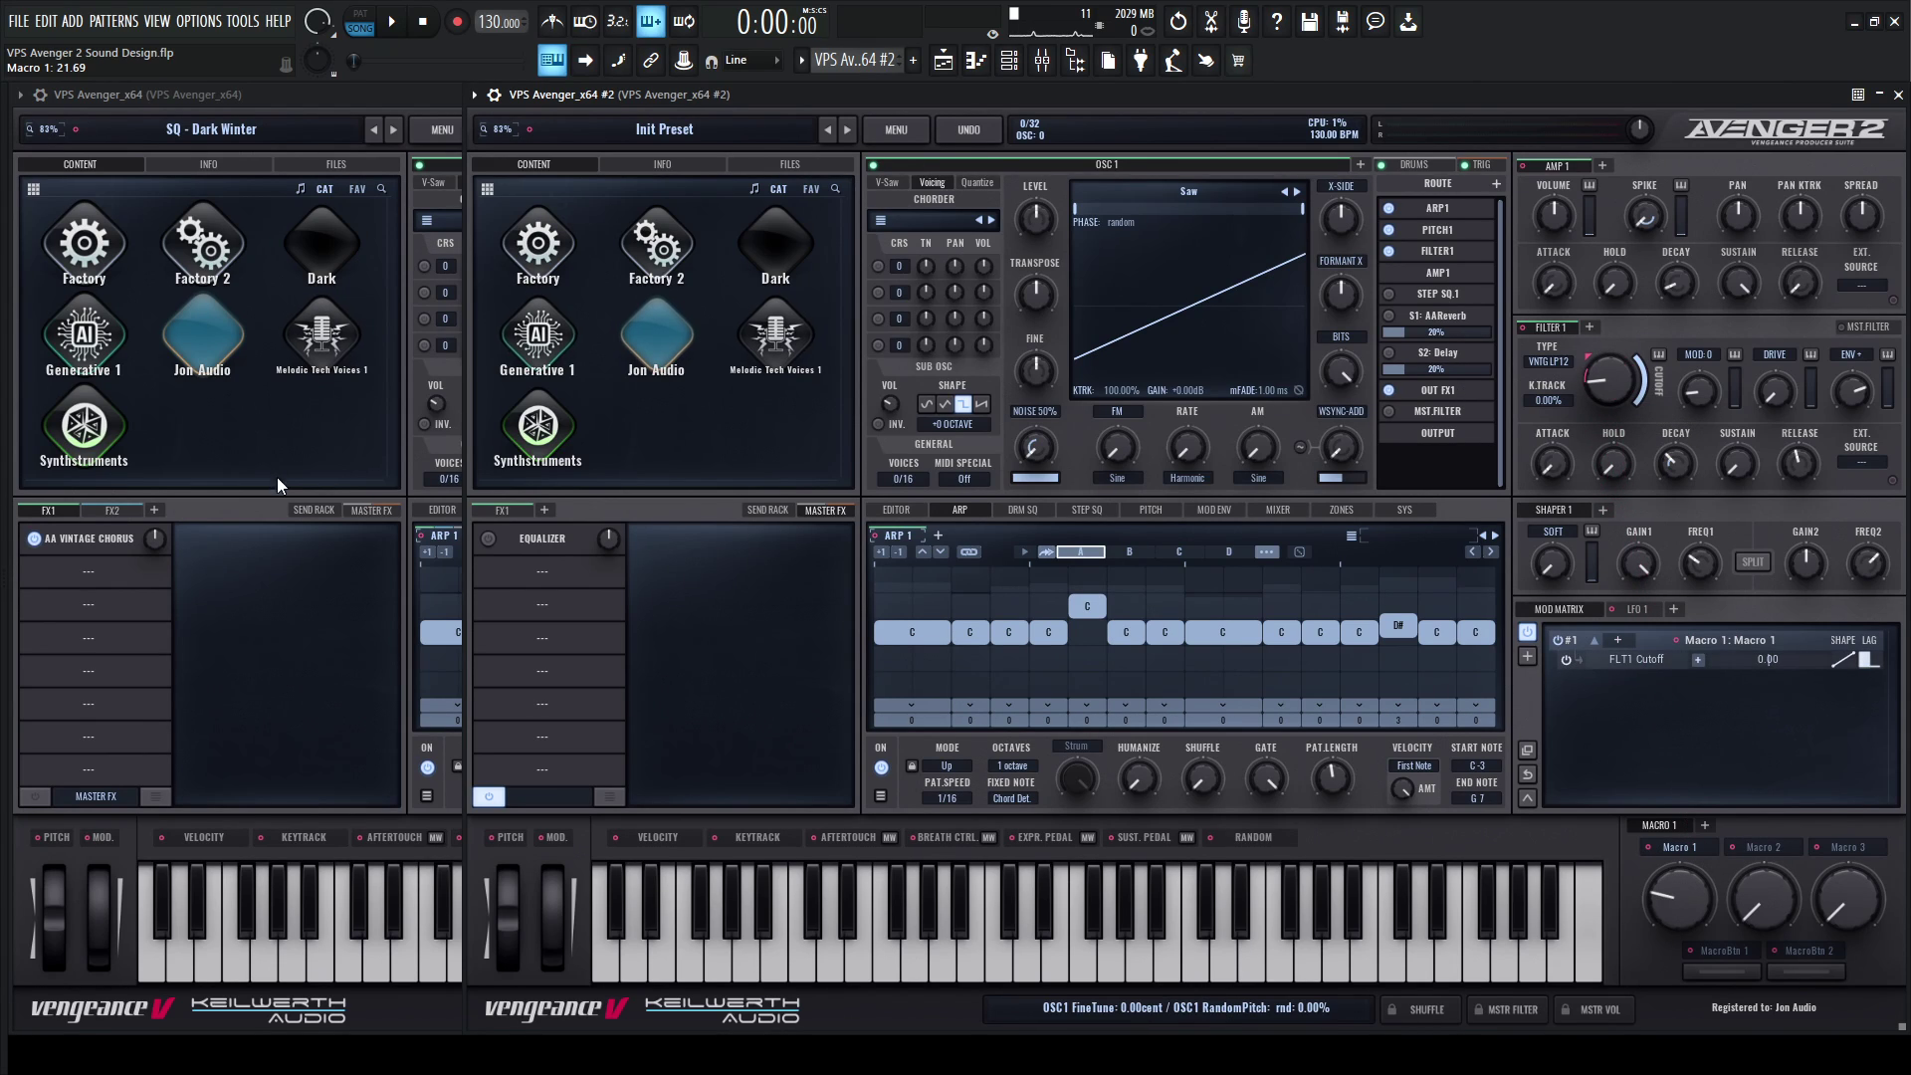
Set Macro 1's FLT1 Cutoff modulation amount to about 61 in the new patch and compare its sound with the Dark Winter patch.
left_click(288, 515)
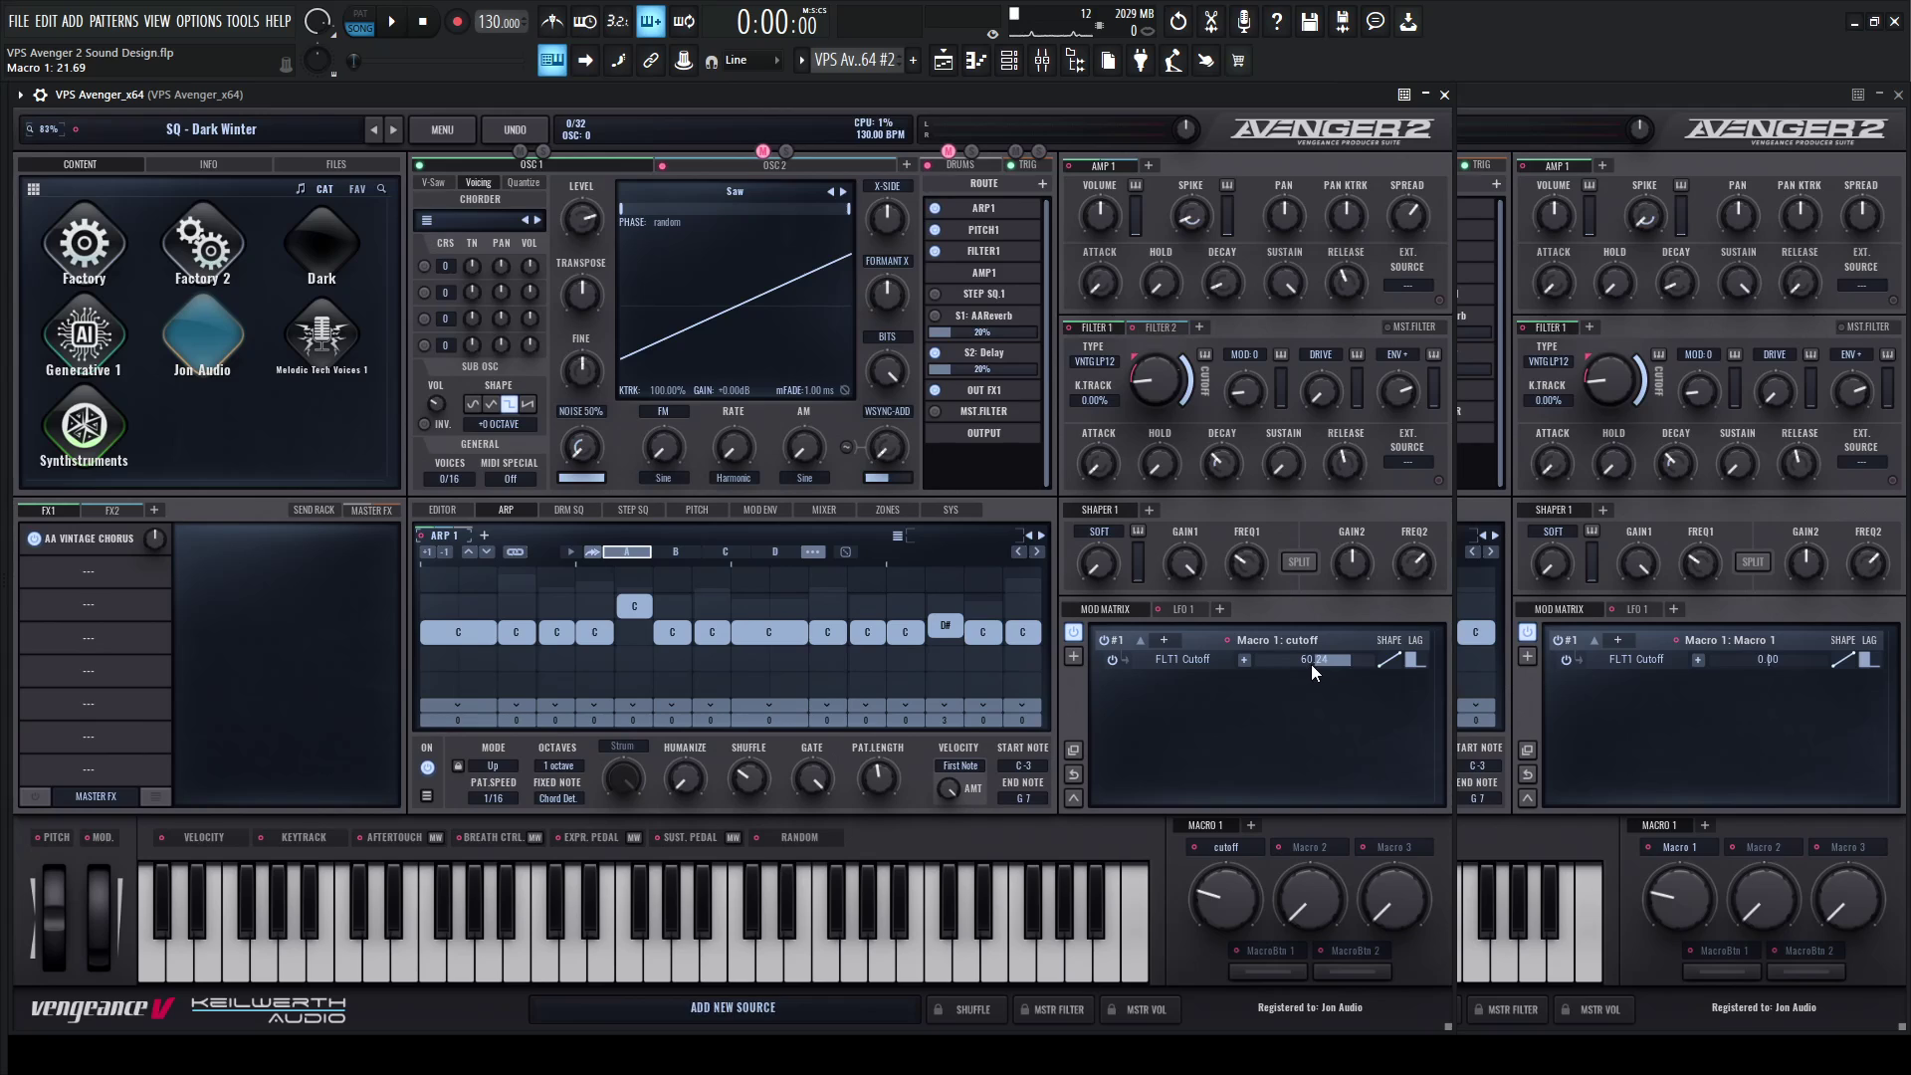
left_click(1759, 683)
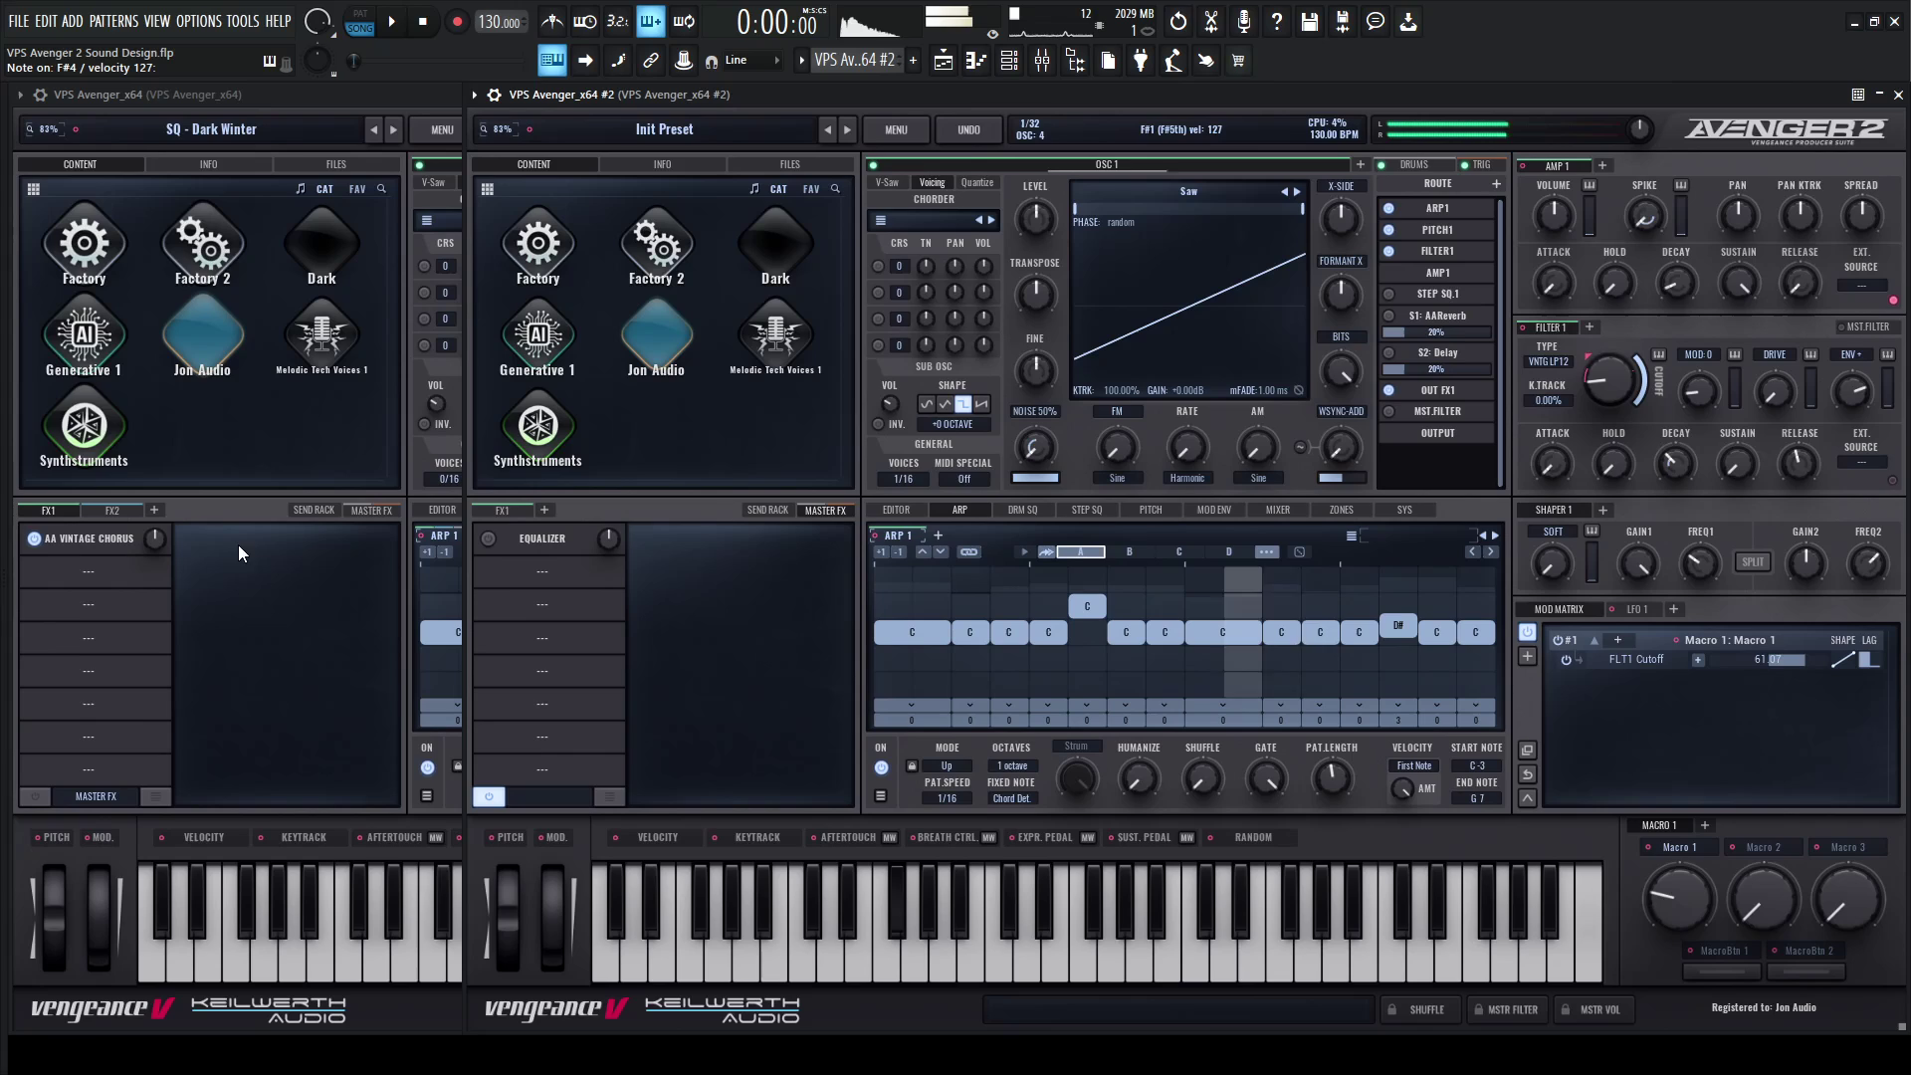
left_click(221, 510)
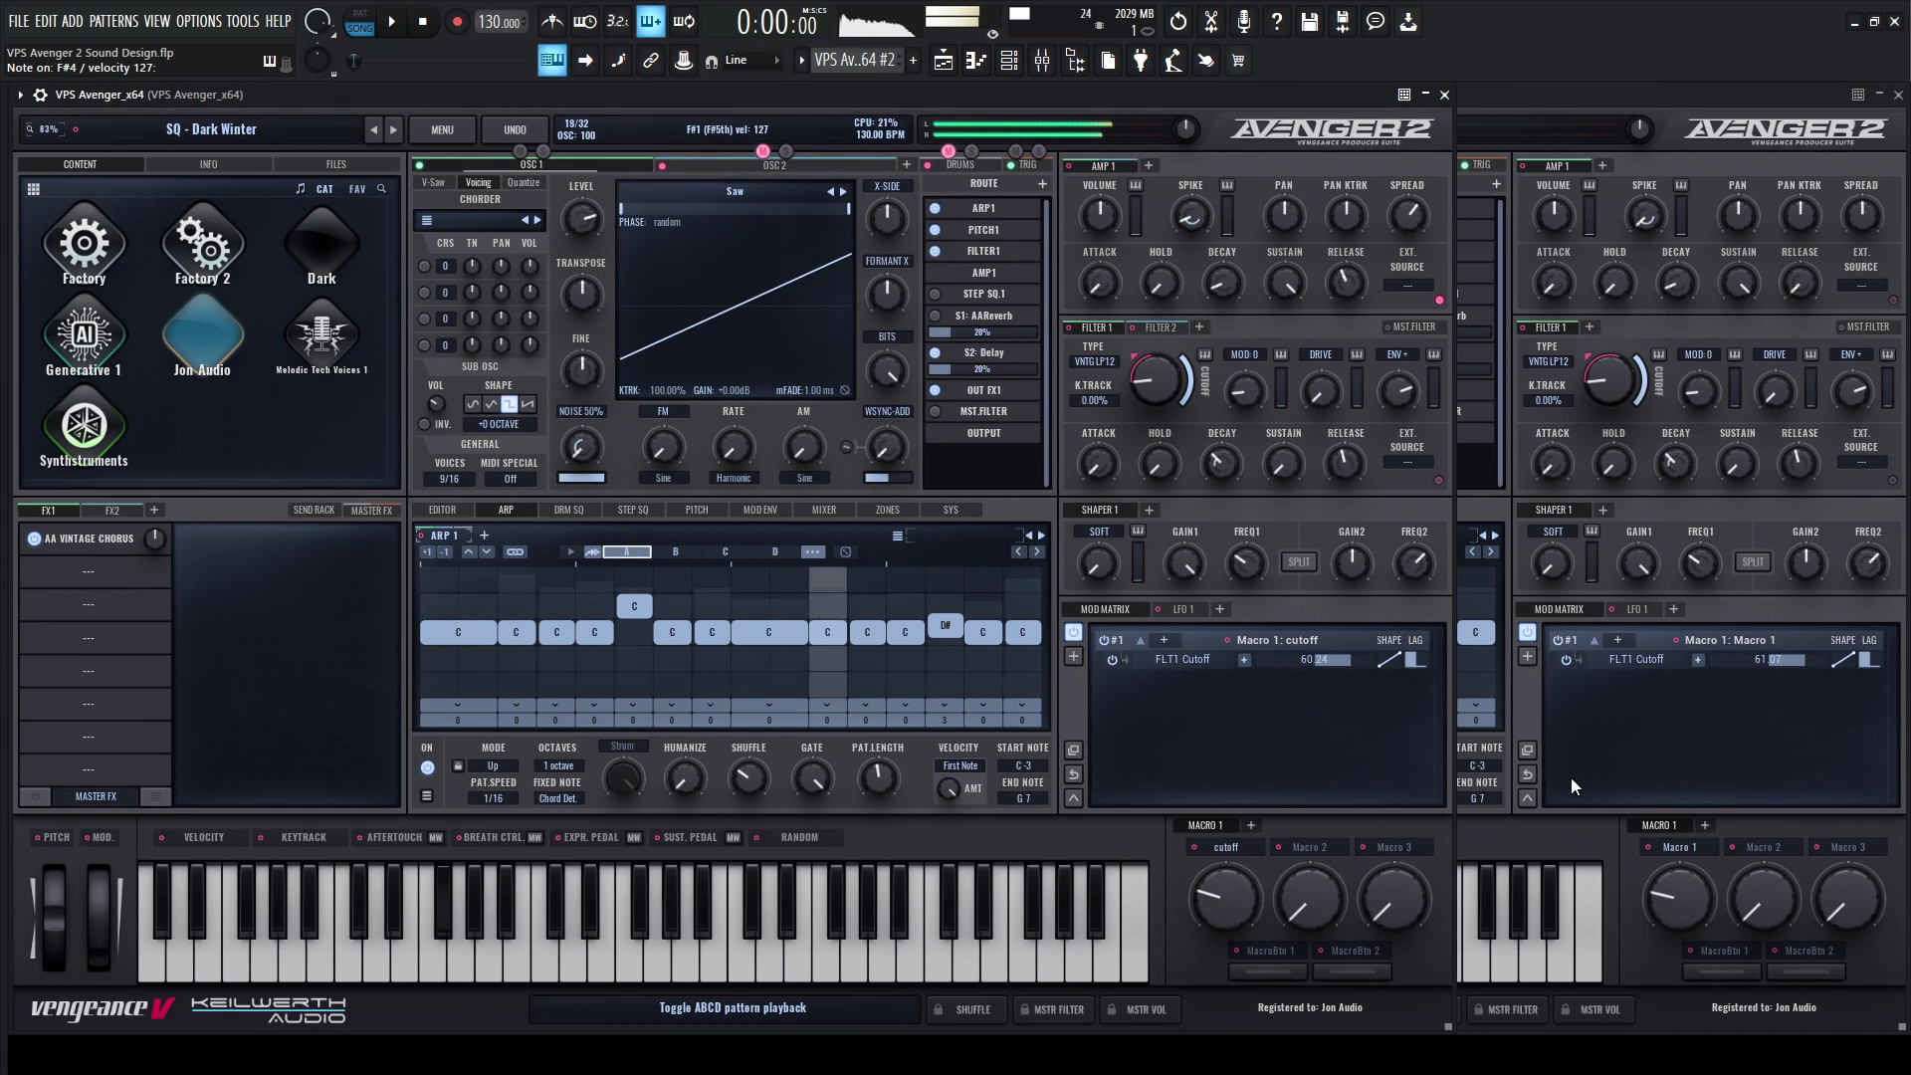
left_click(1656, 755)
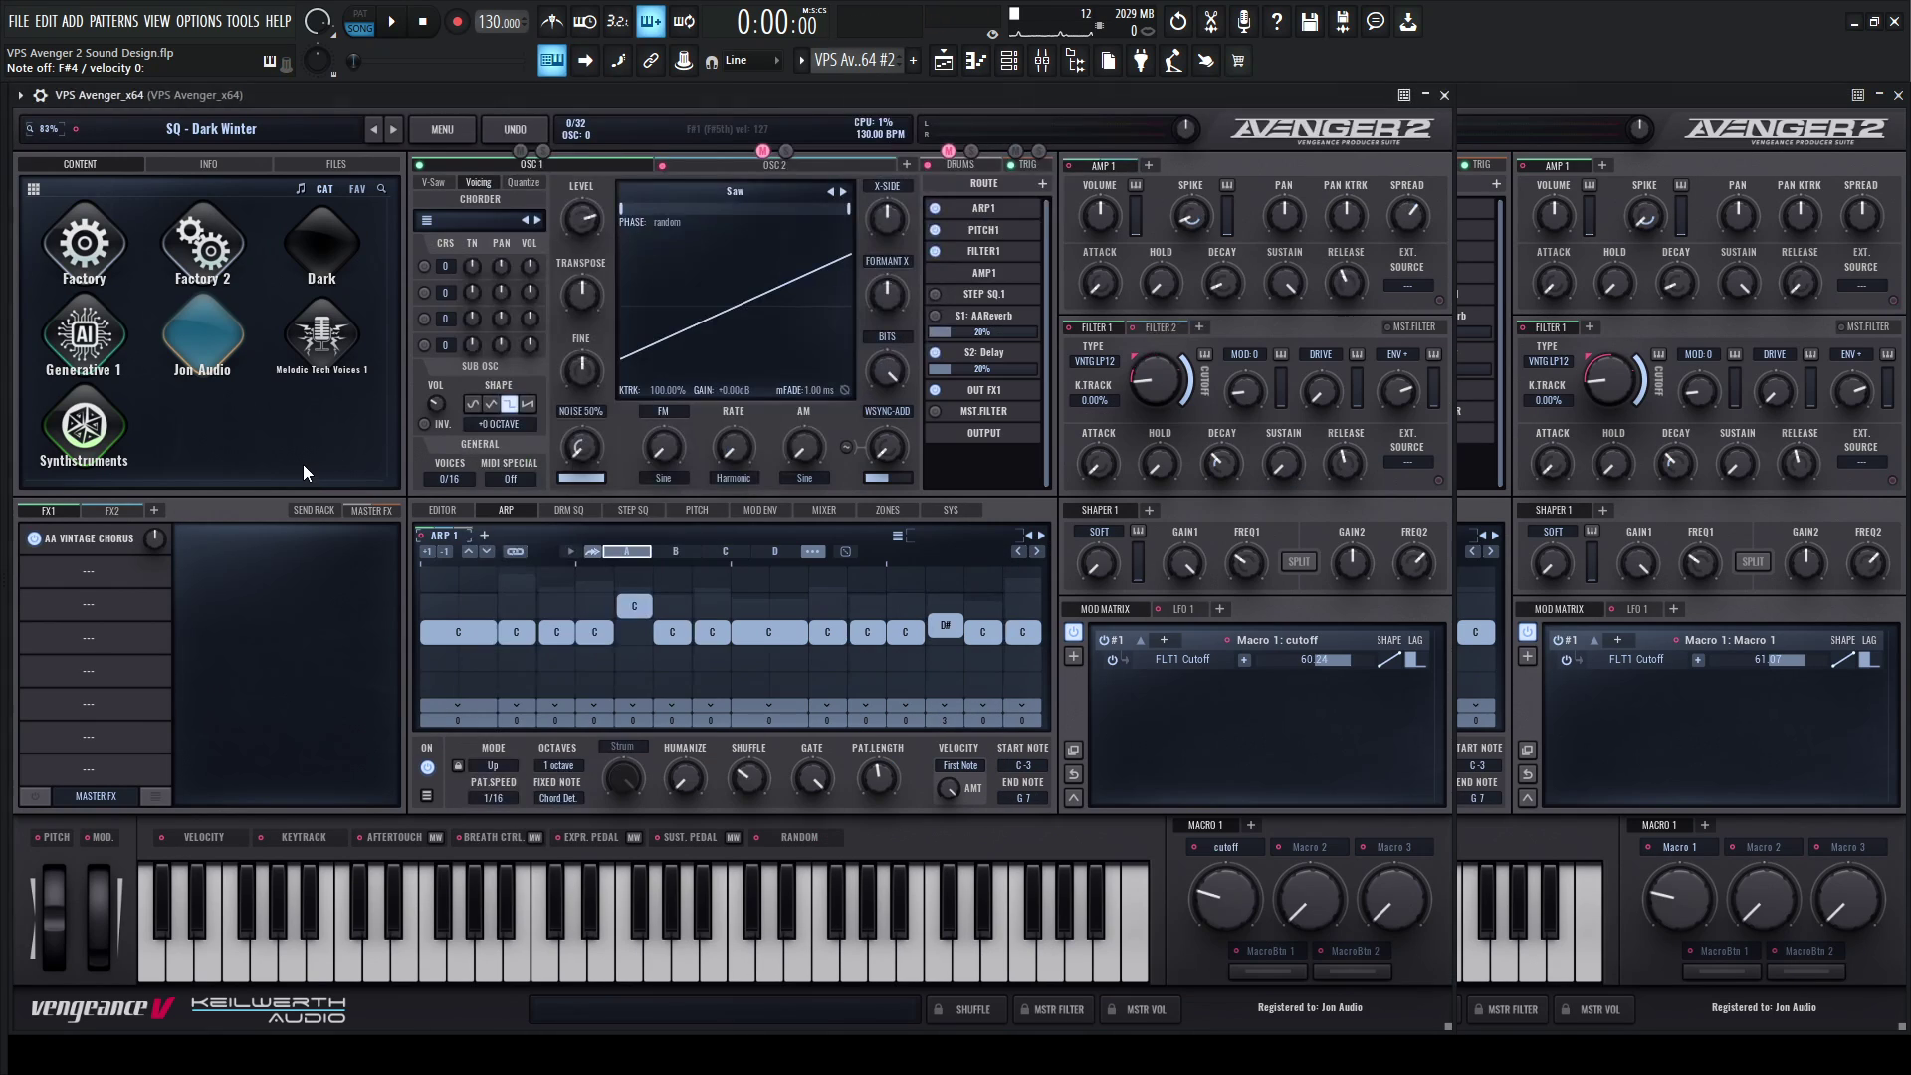
Adjust AMP 1's spike in the new patch following the Dark Winter patch and set its spread to Alternate 27.
left_click(302, 463)
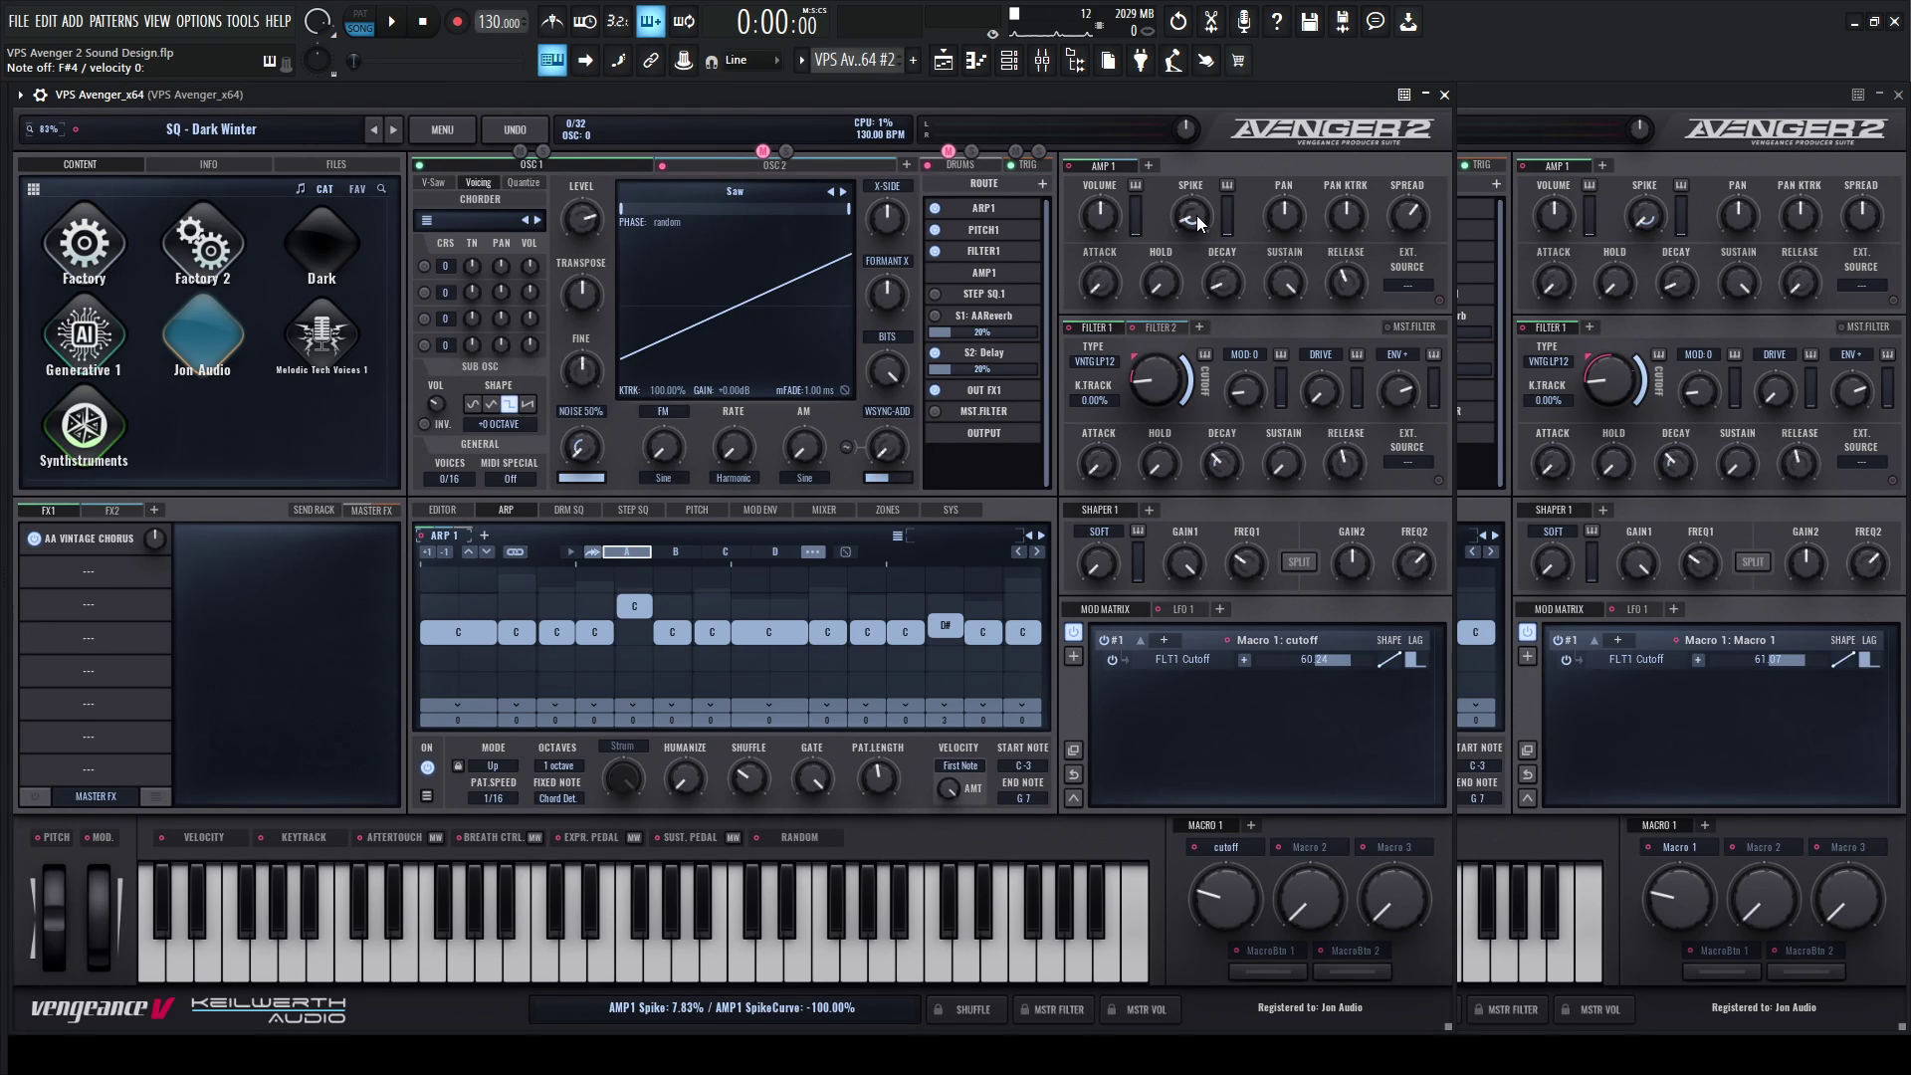
left_click(1649, 217)
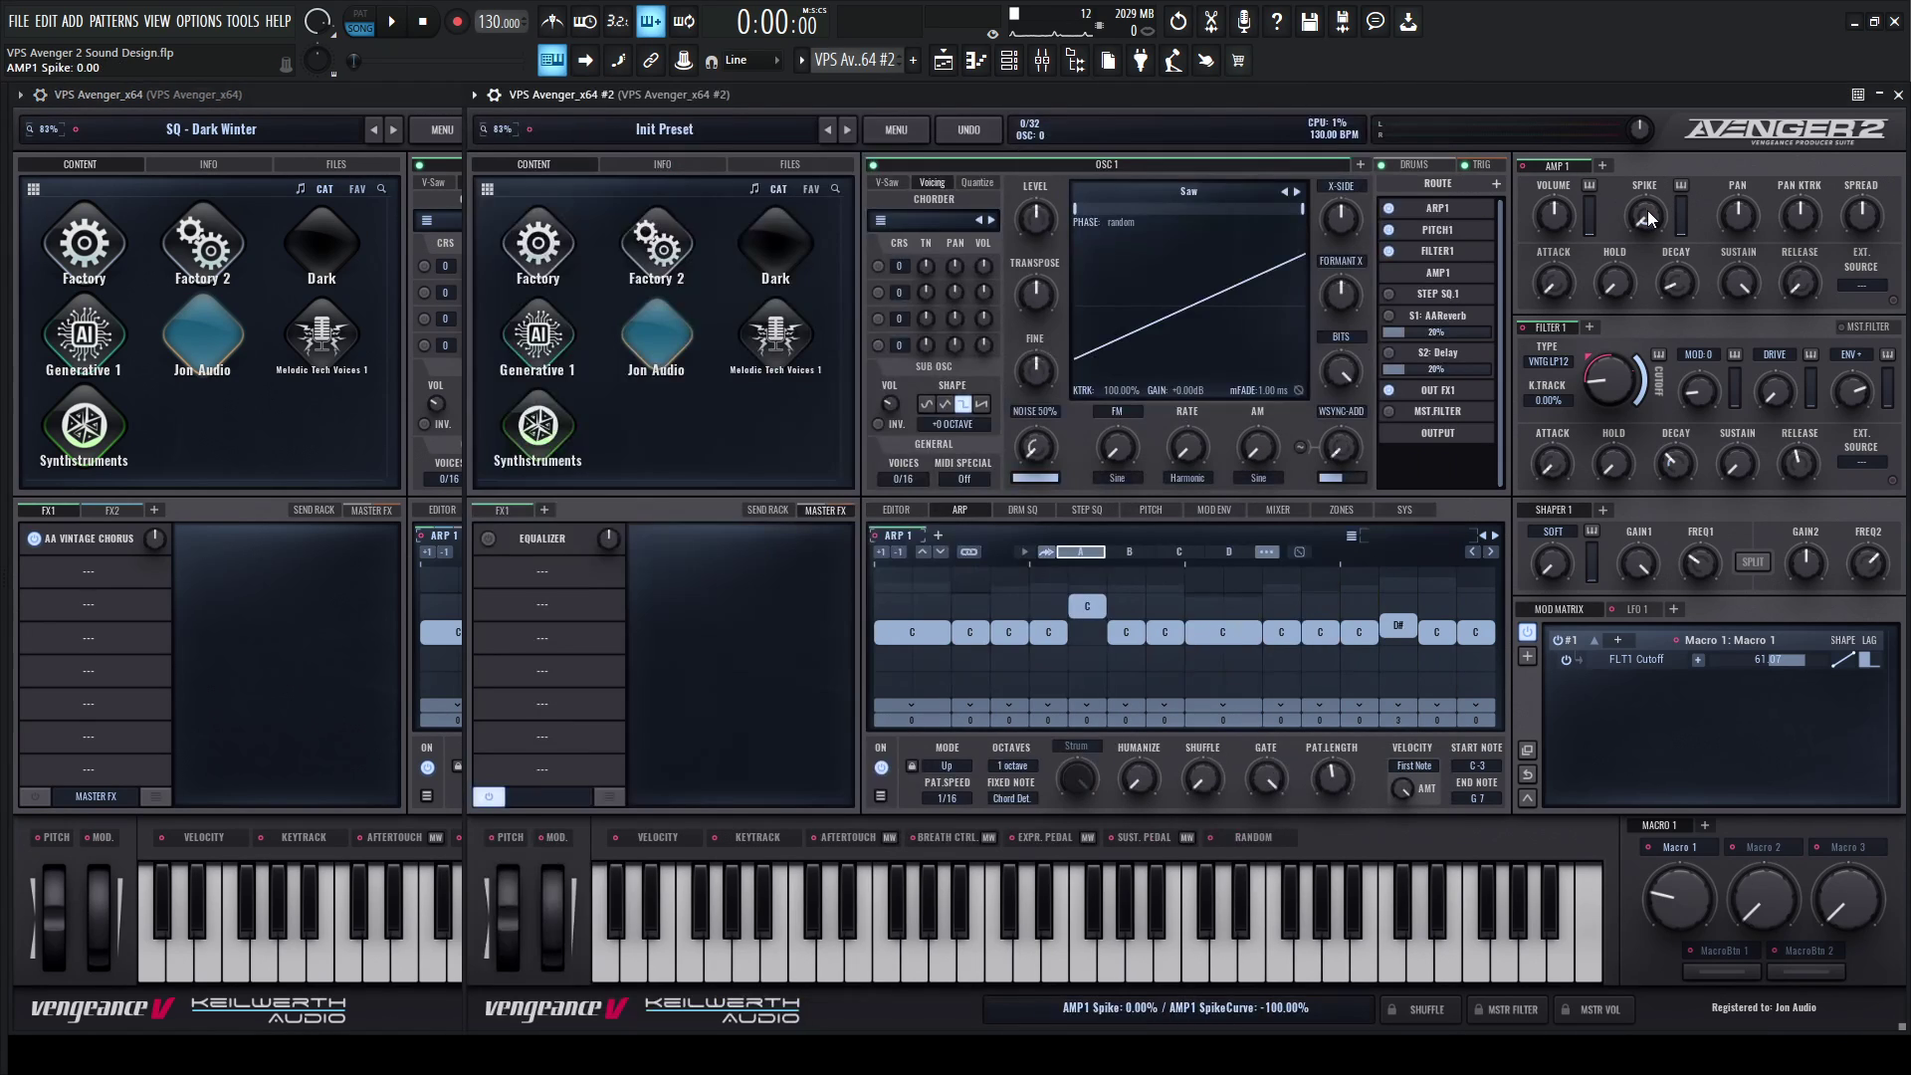
left_click_drag(1644, 219, 1642, 208)
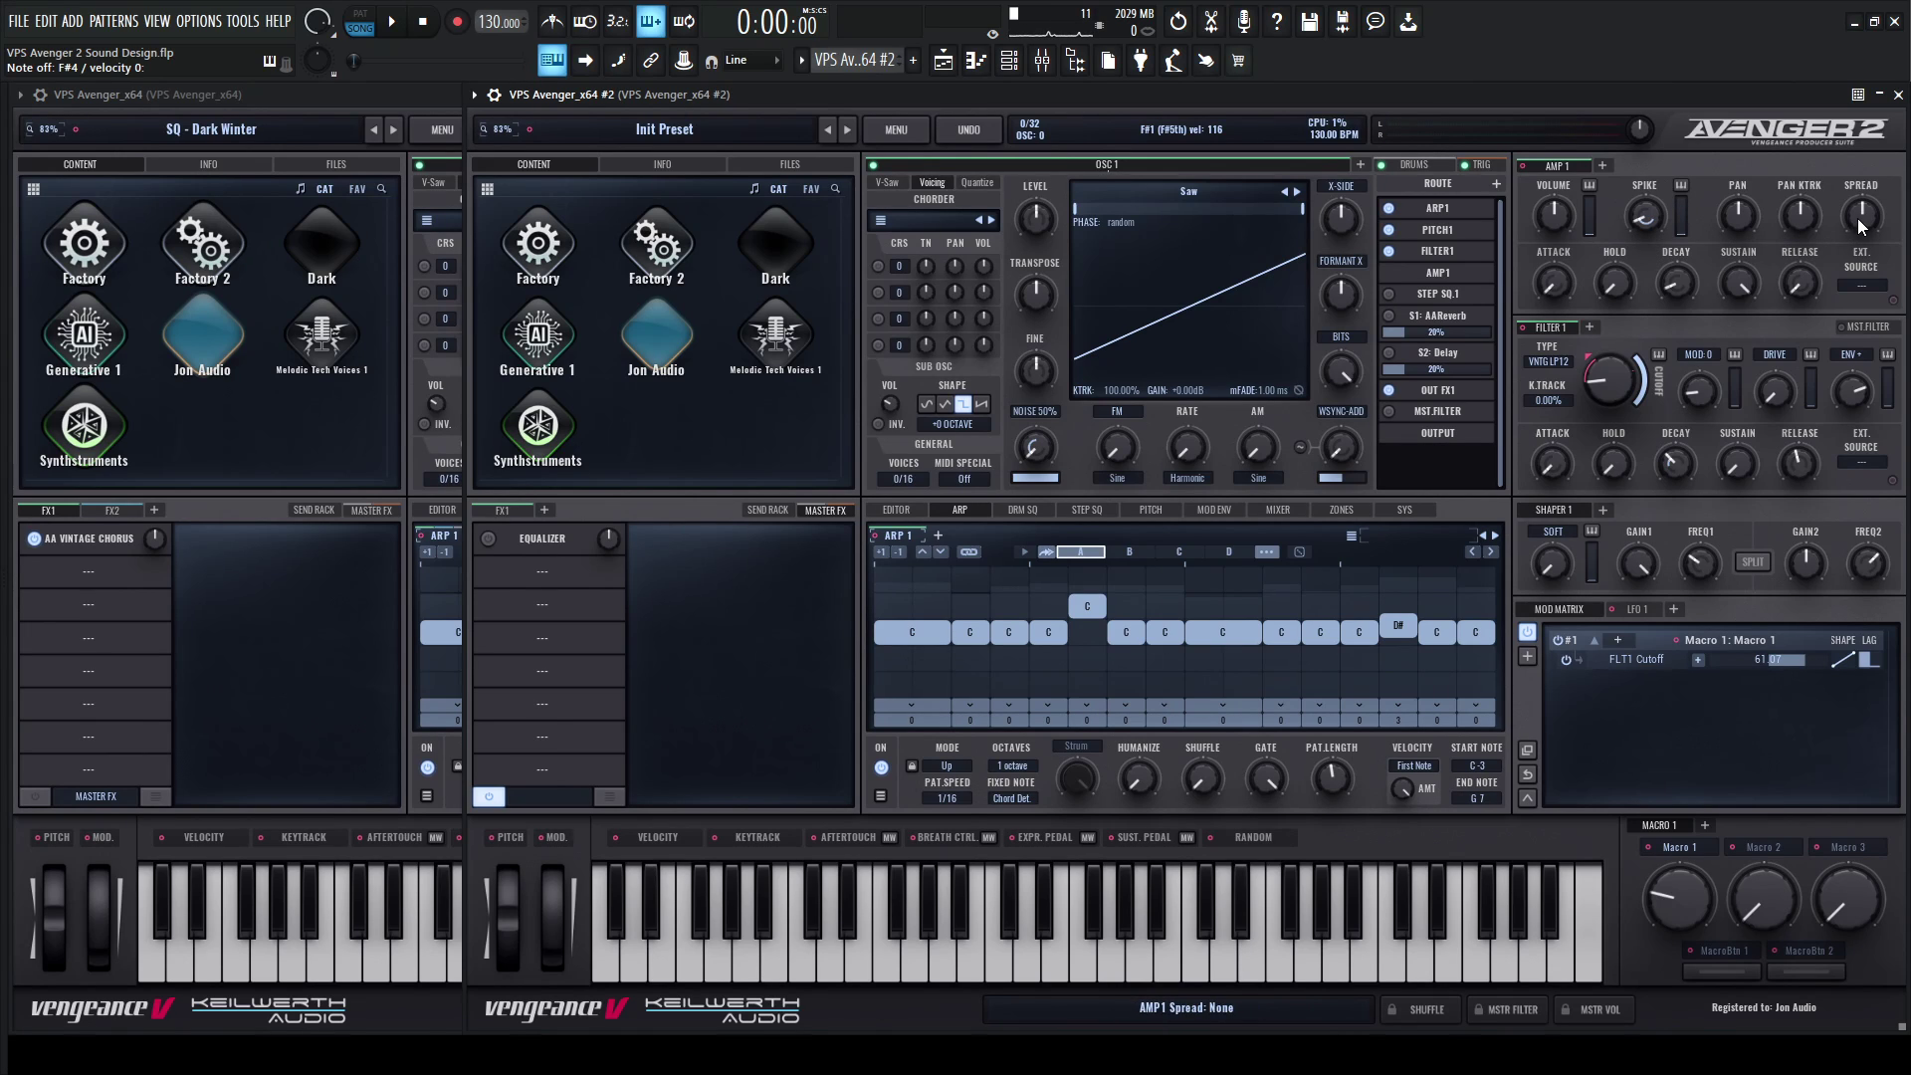
left_click(349, 94)
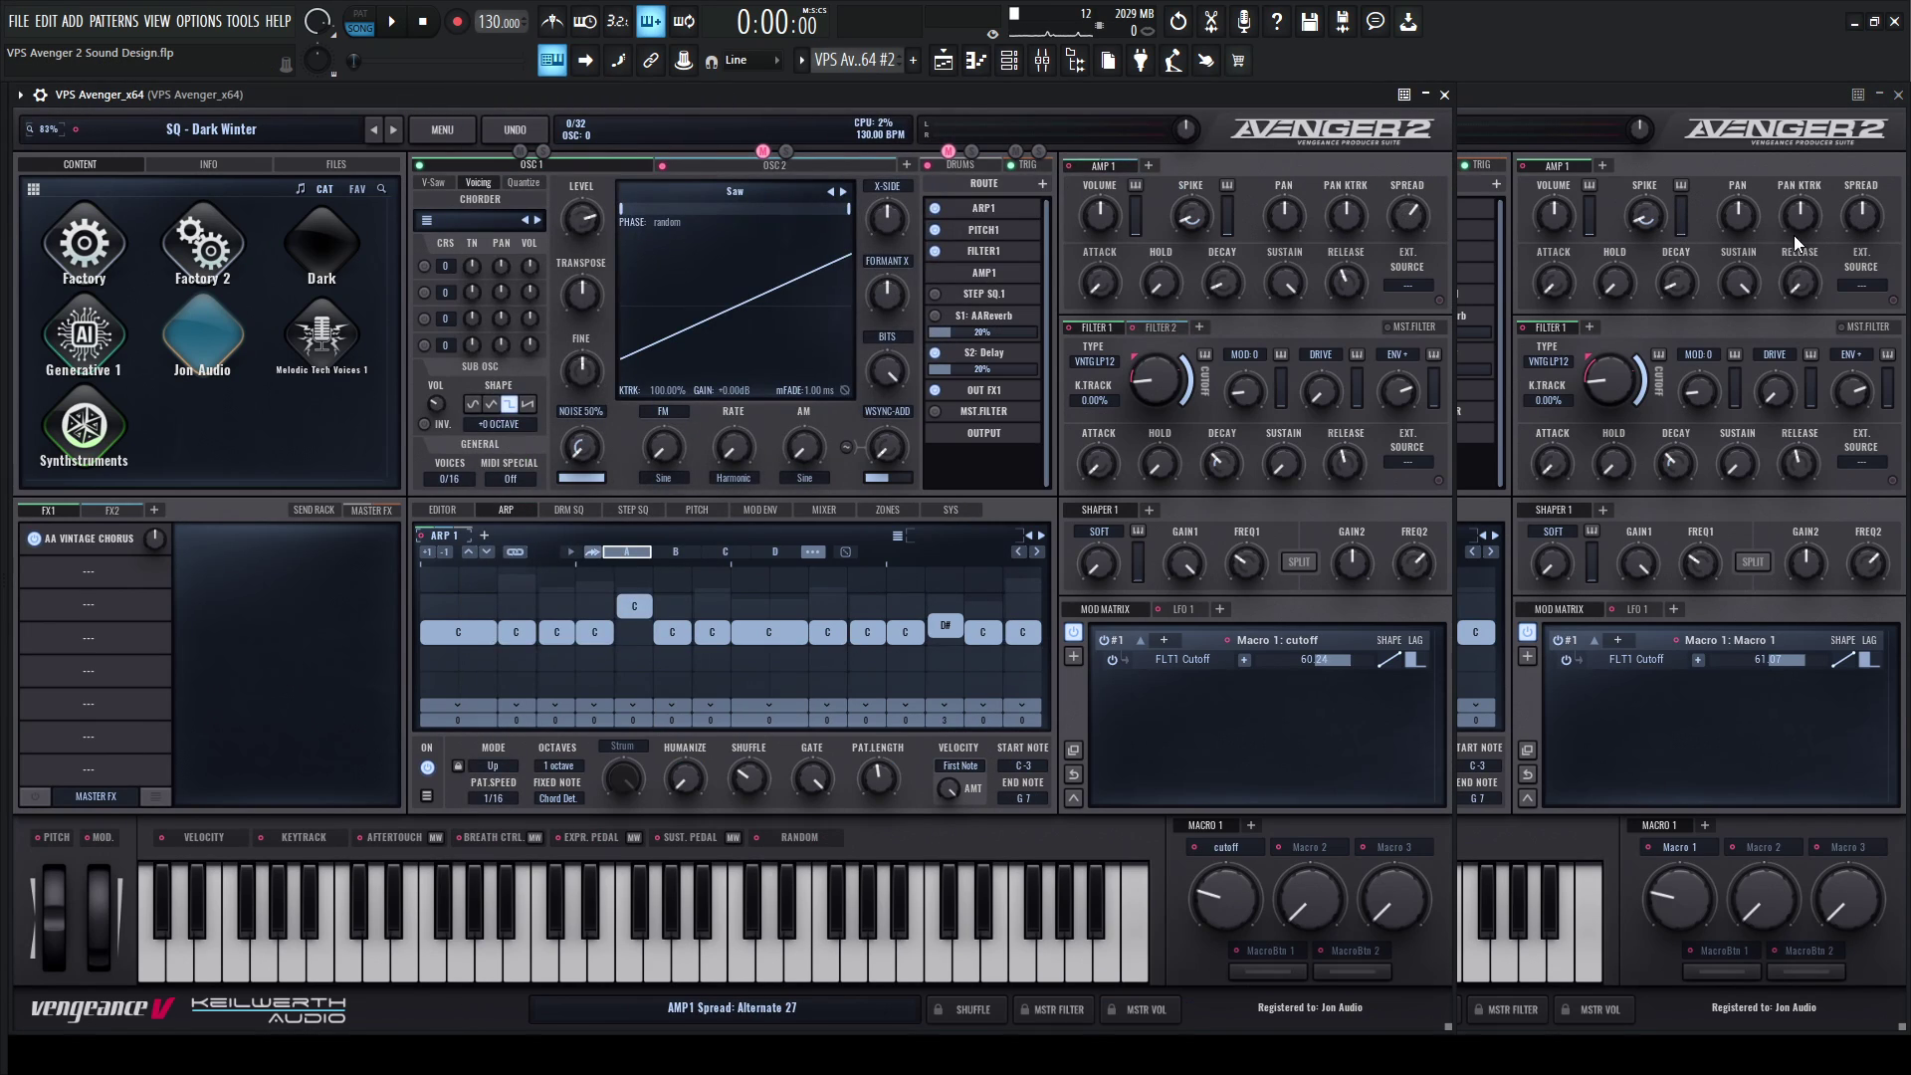
left_click(1871, 231)
mouse_move(1871, 218)
left_mouse_down()
mouse_move(1864, 189)
mouse_move(1877, 211)
left_mouse_up()
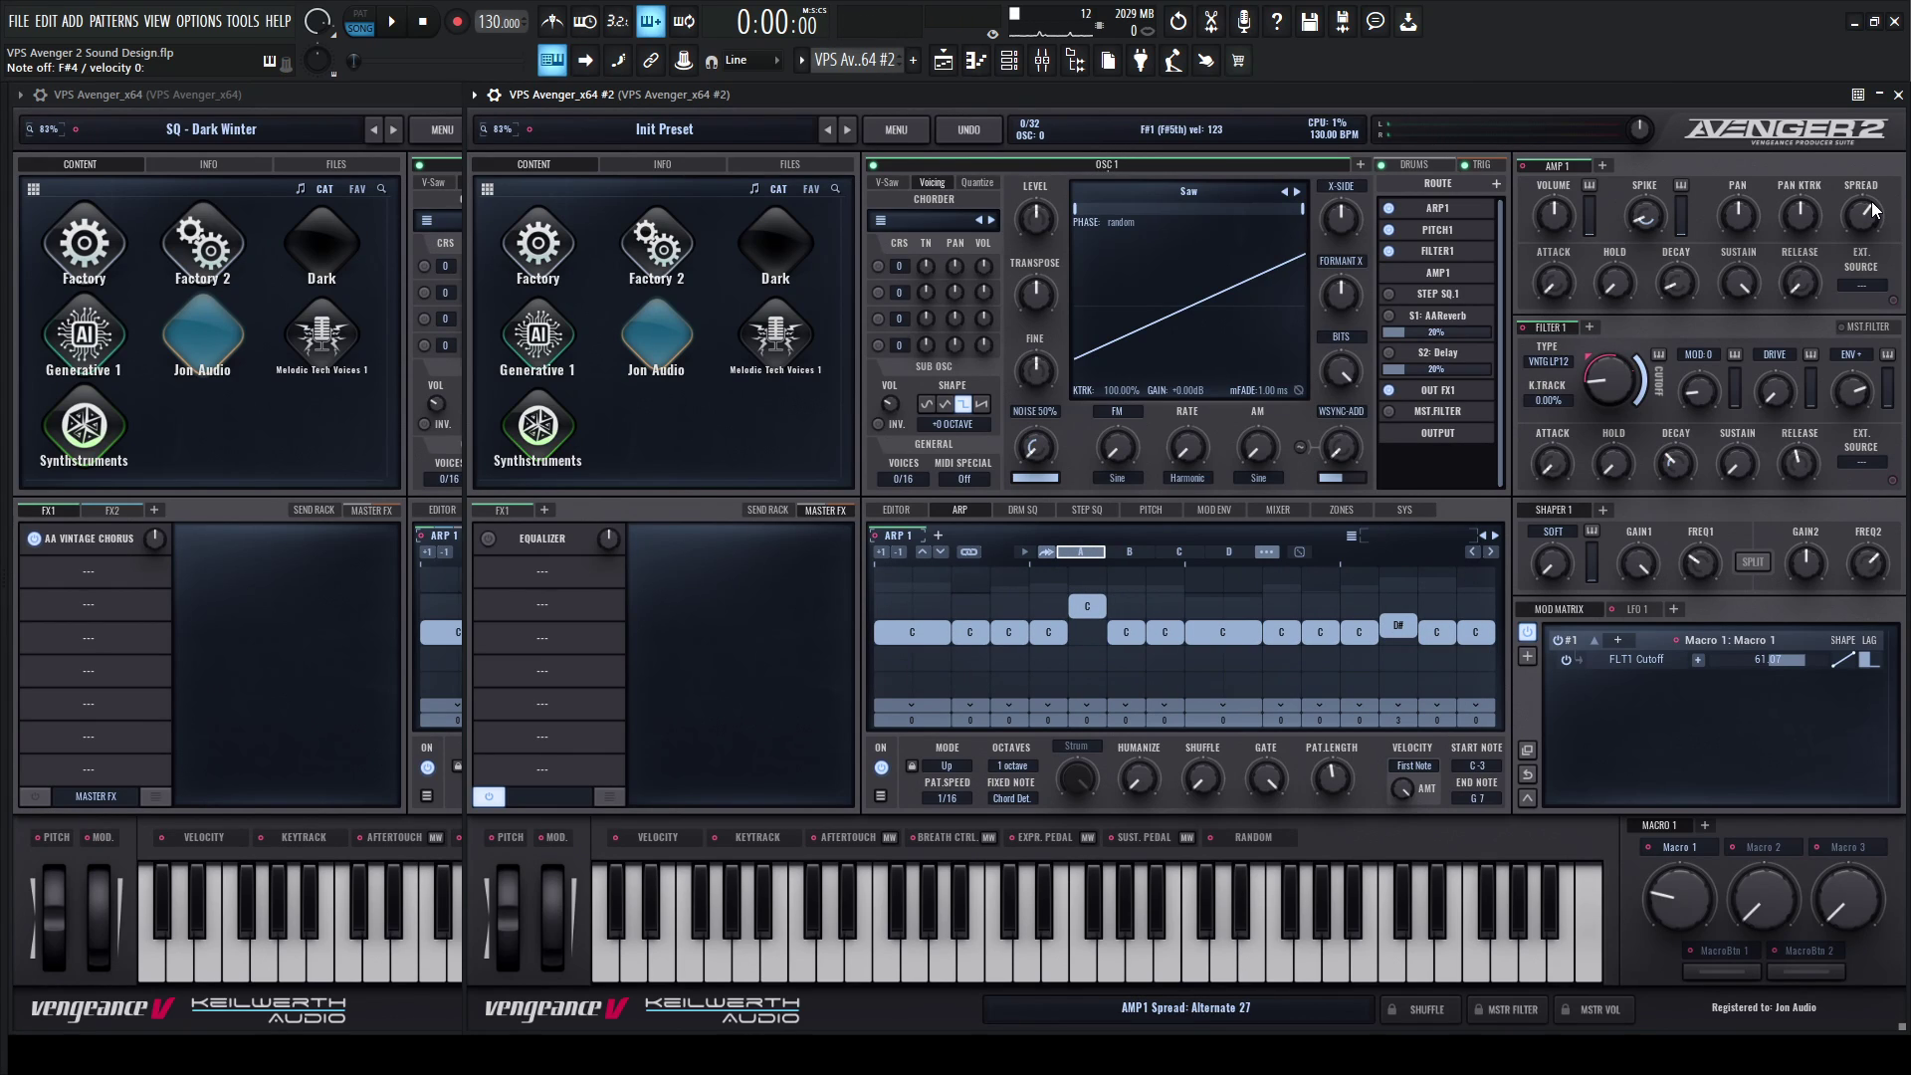
Look up the AMP 1 release in the Dark Winter patch and lengthen the new patch's release to match.
left_click(426, 99)
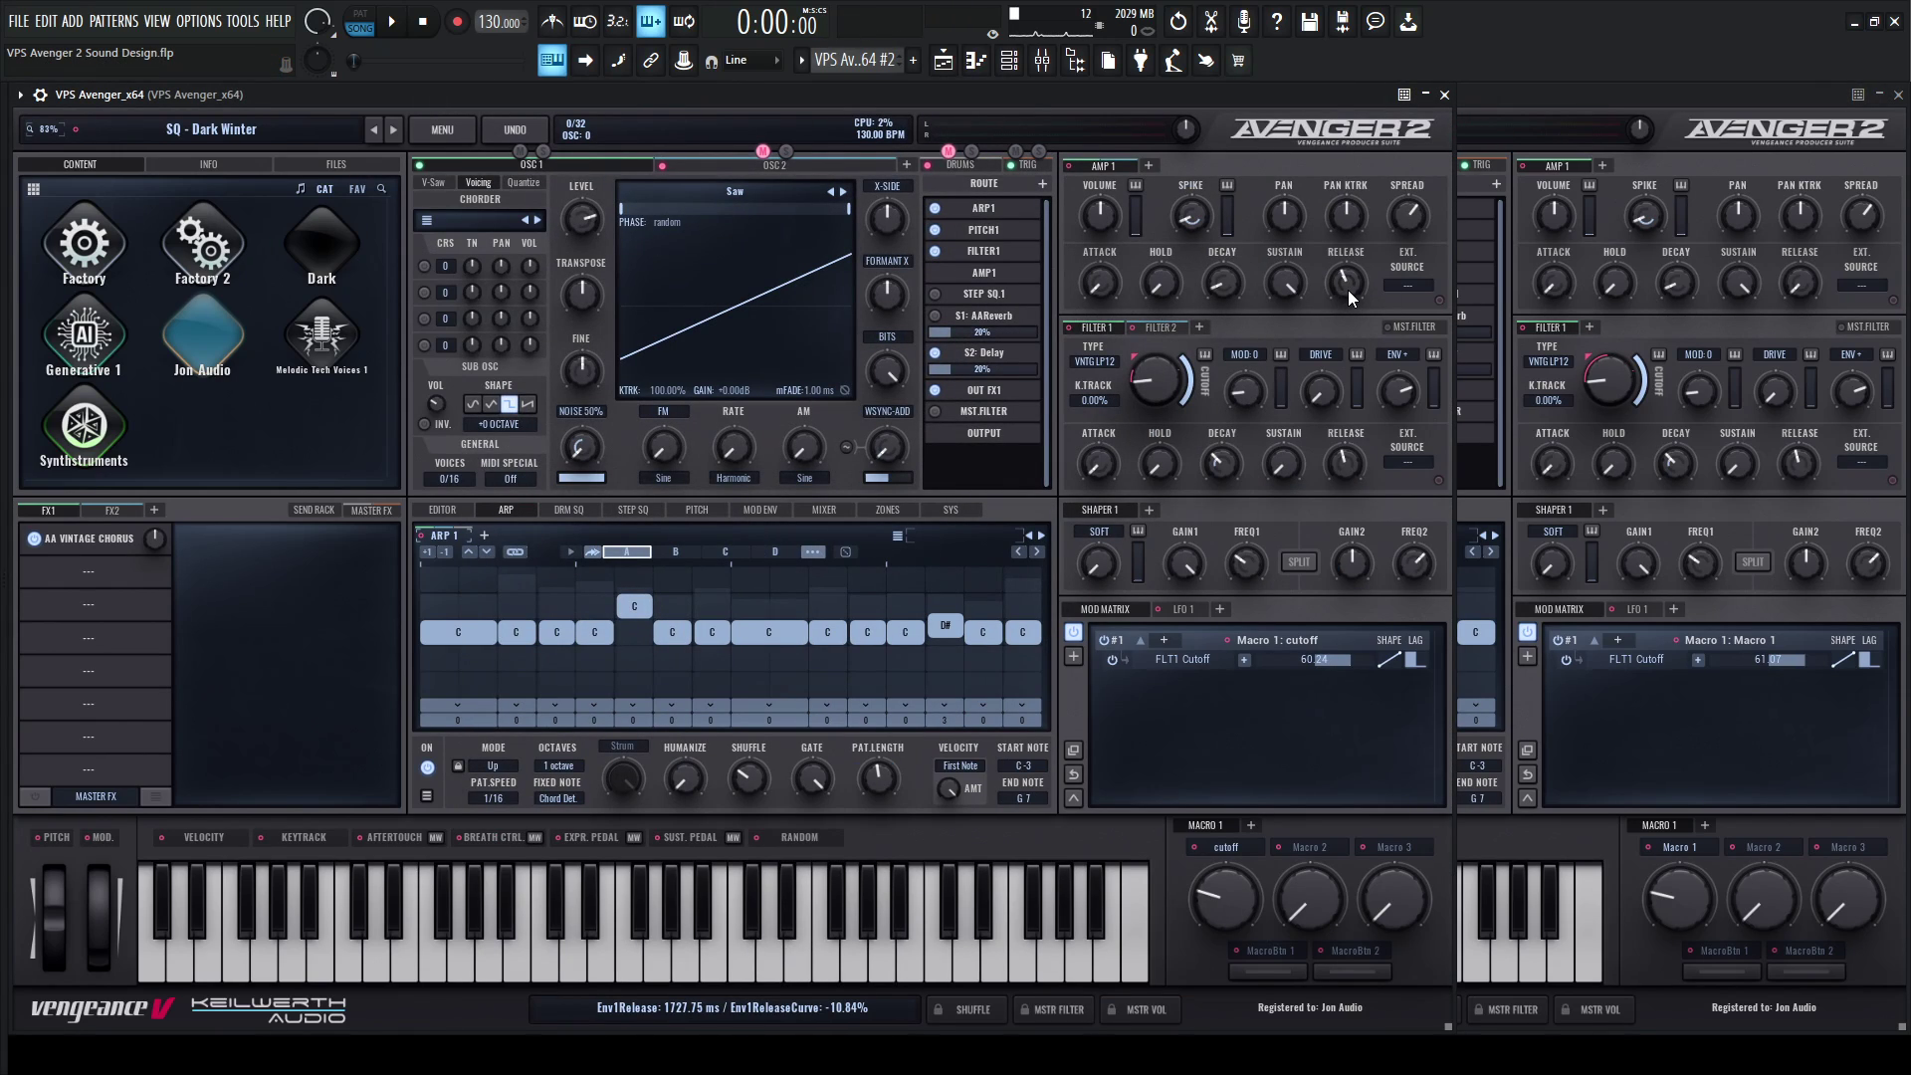
left_click(1803, 290)
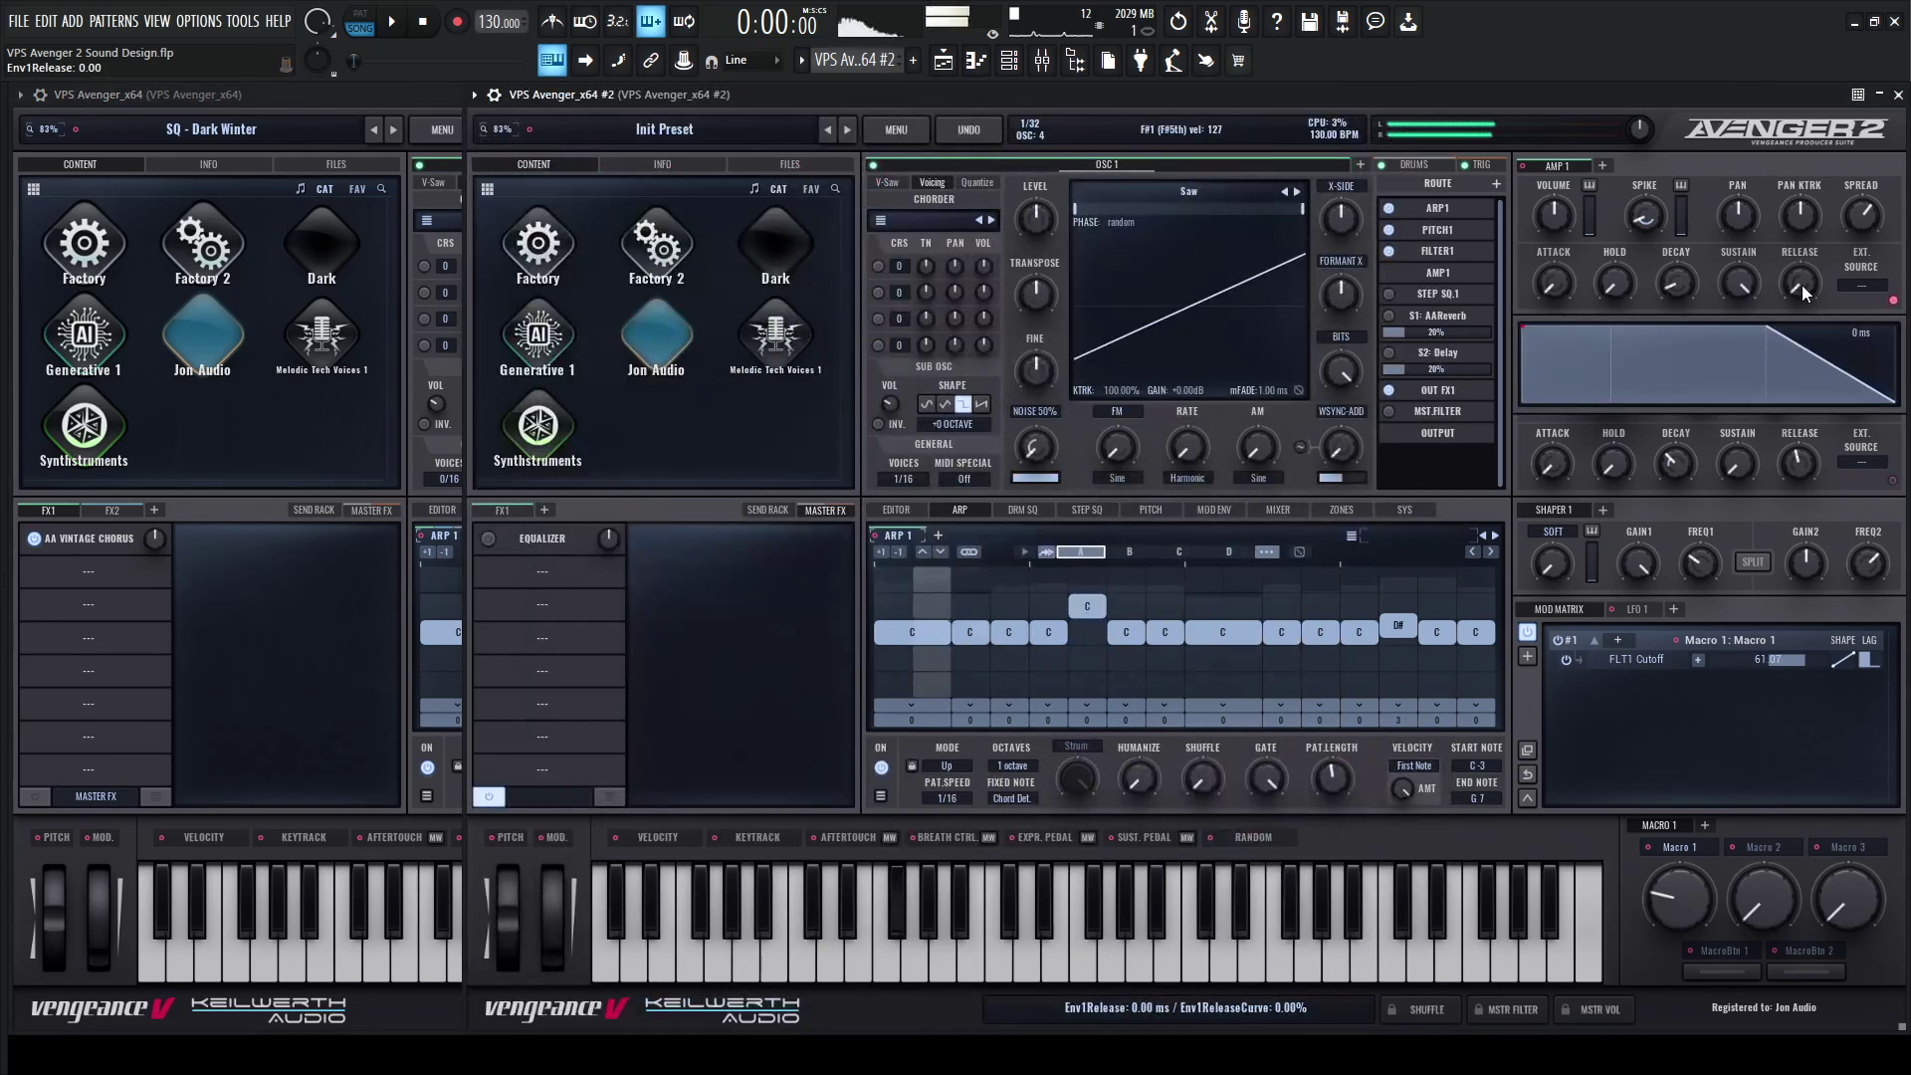
left_click_drag(1805, 253, 1806, 215)
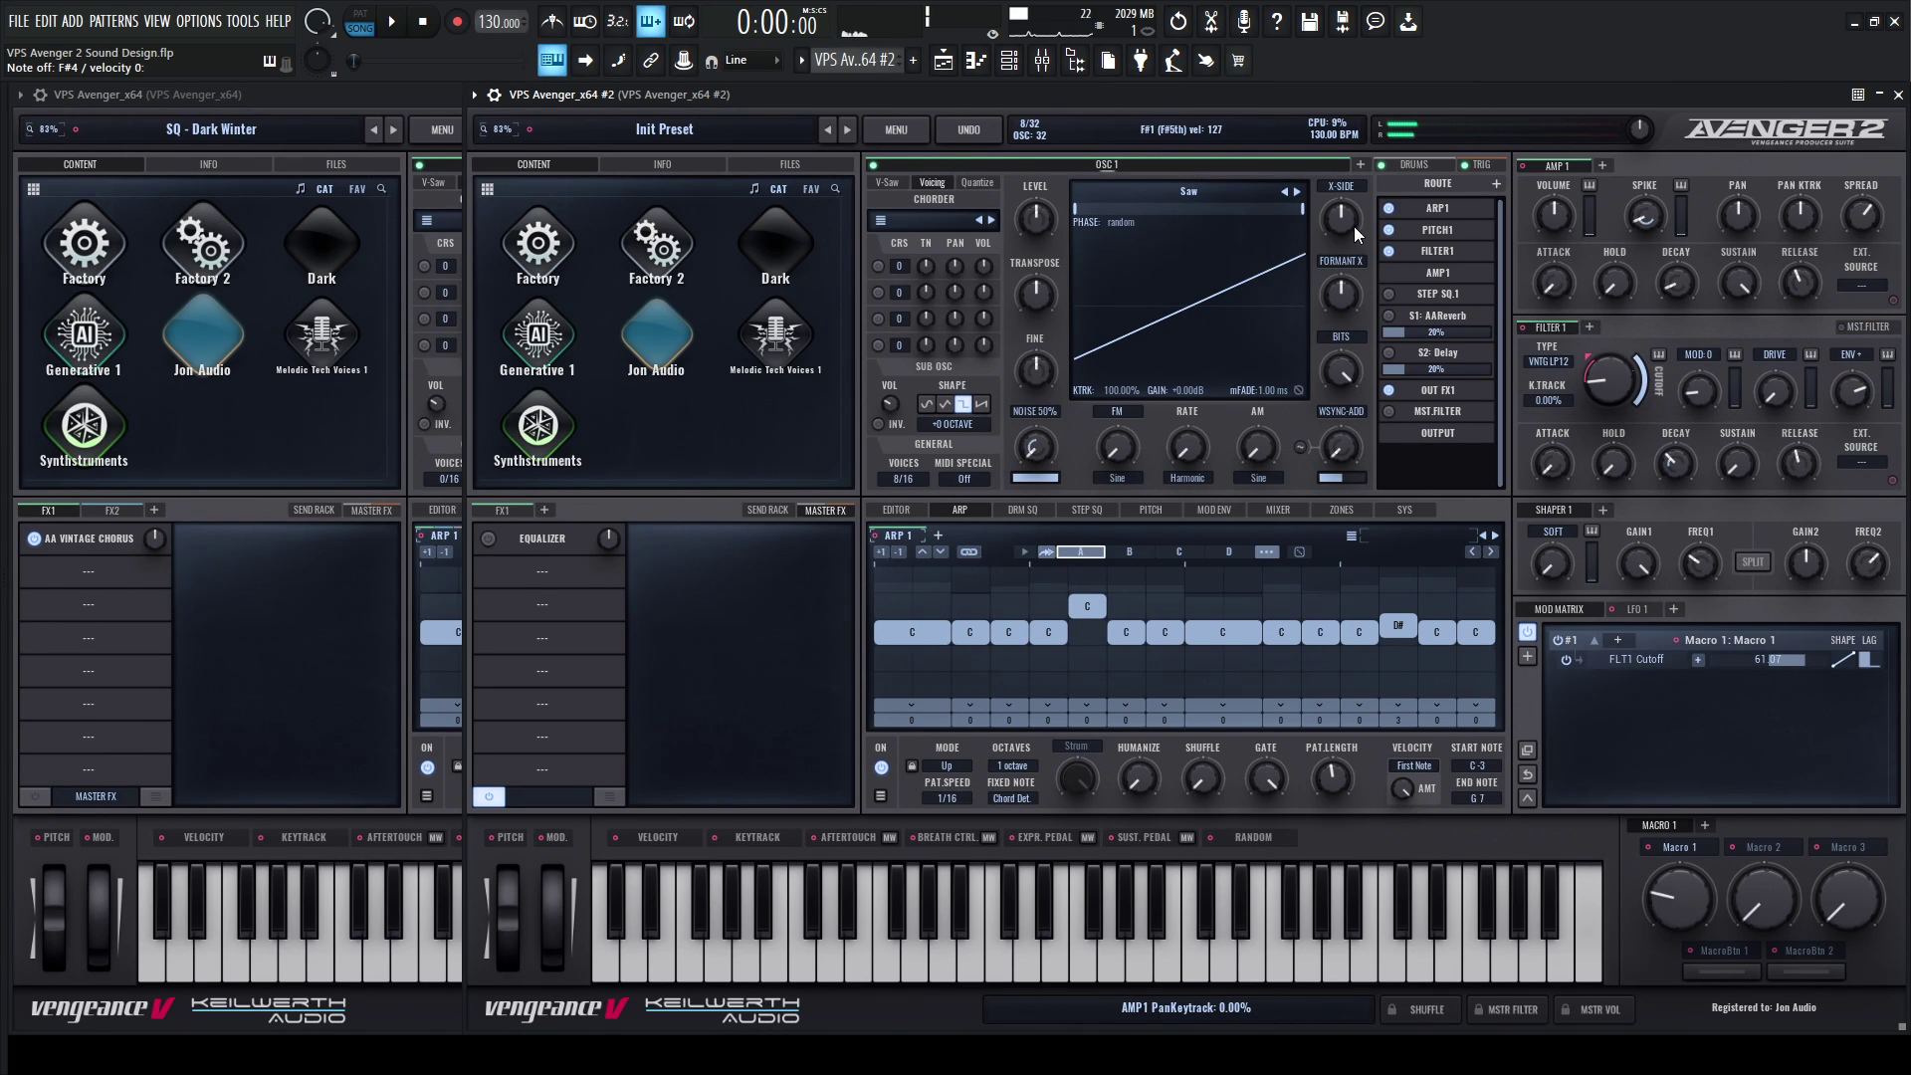
Look up the AMP 1 release in the Dark Winter patch and set the new patch's AMP 1 release to 1727.75 ms.
left_click(384, 110)
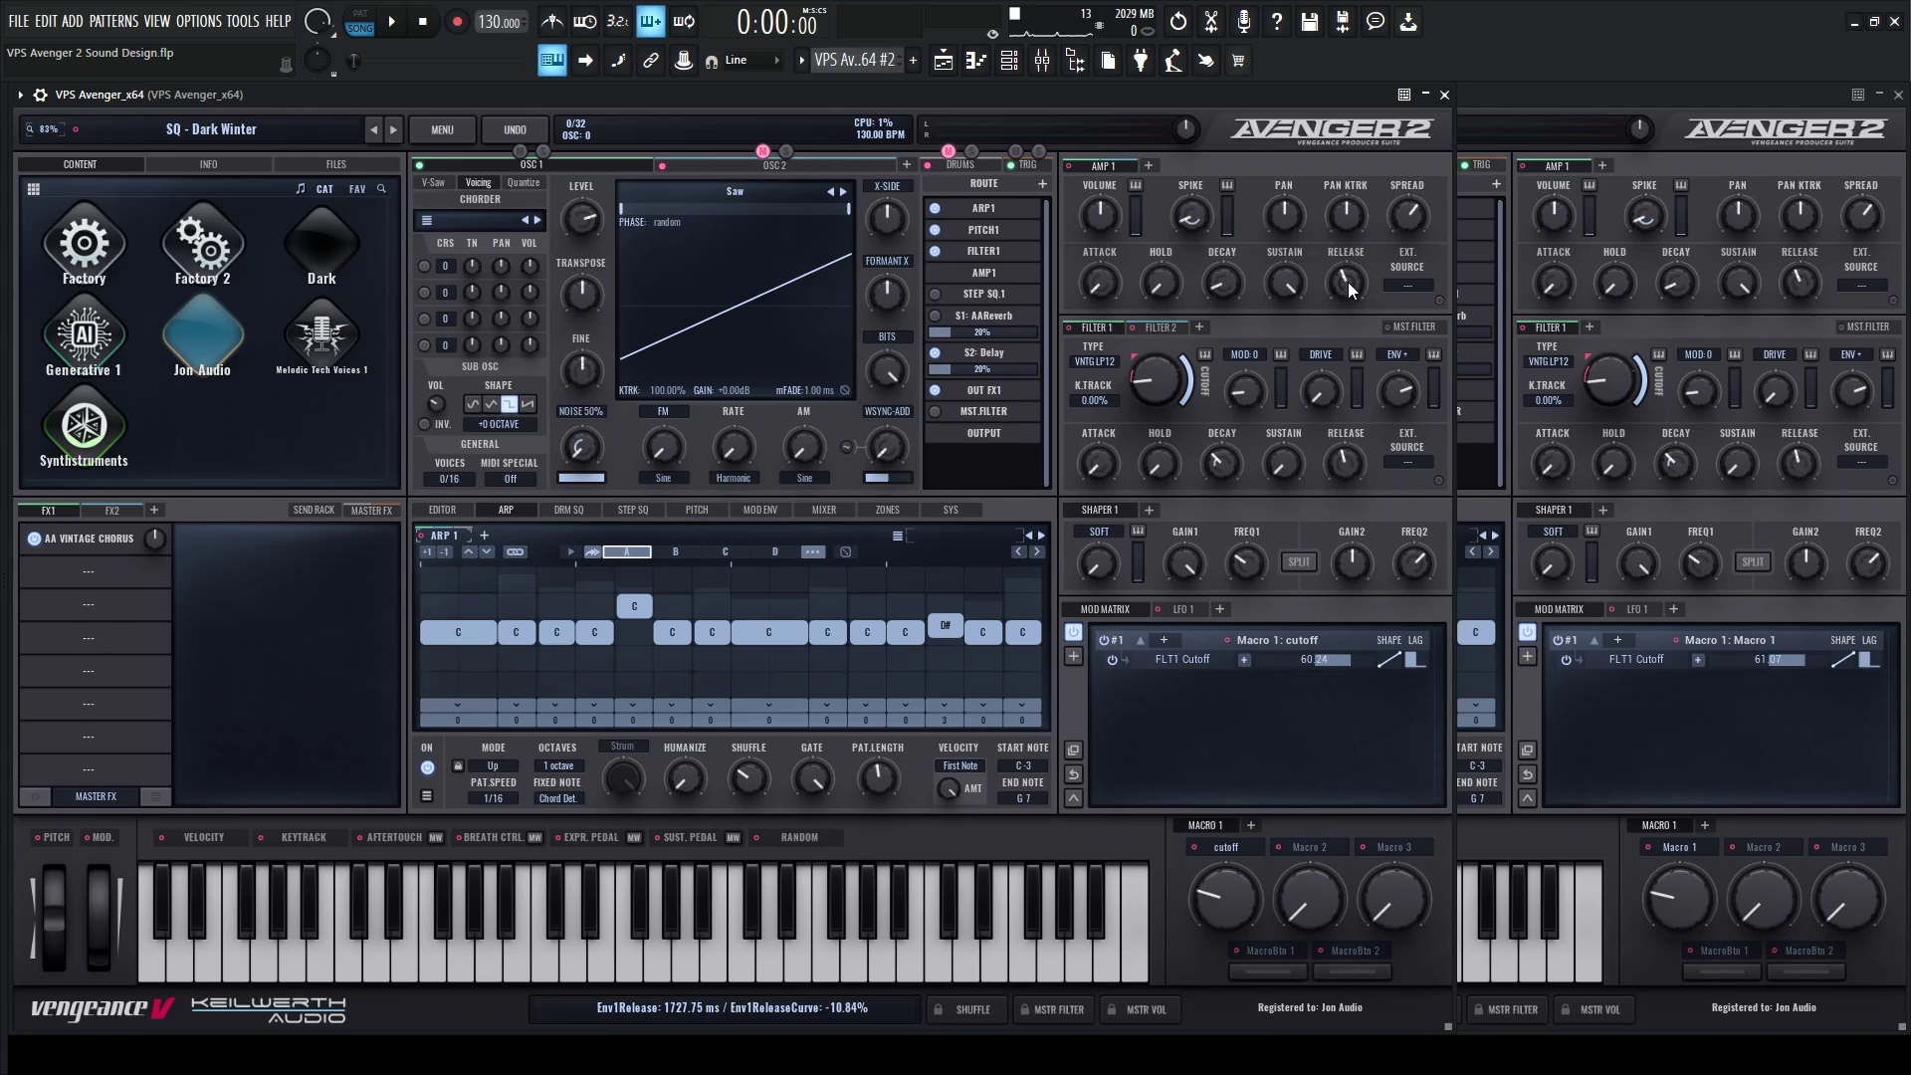
mouse_move(1348, 283)
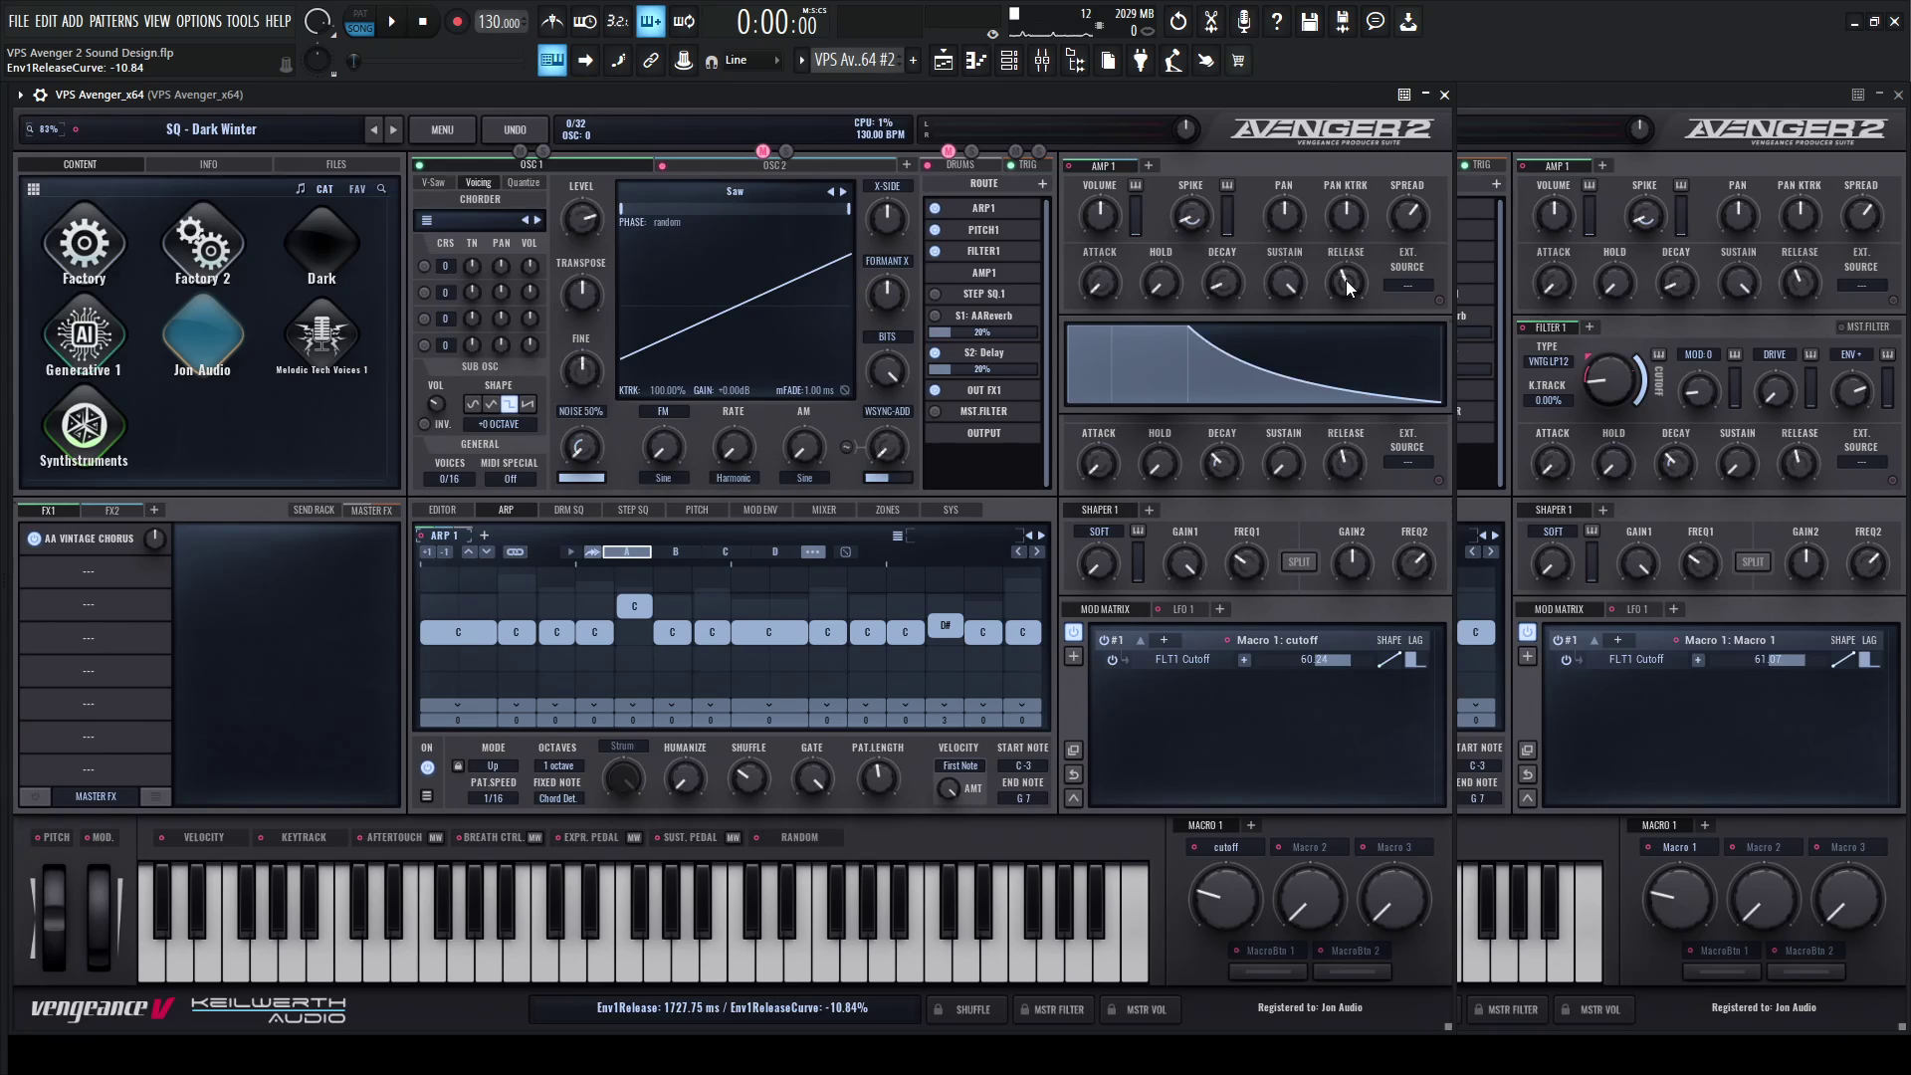
left_click(1514, 225)
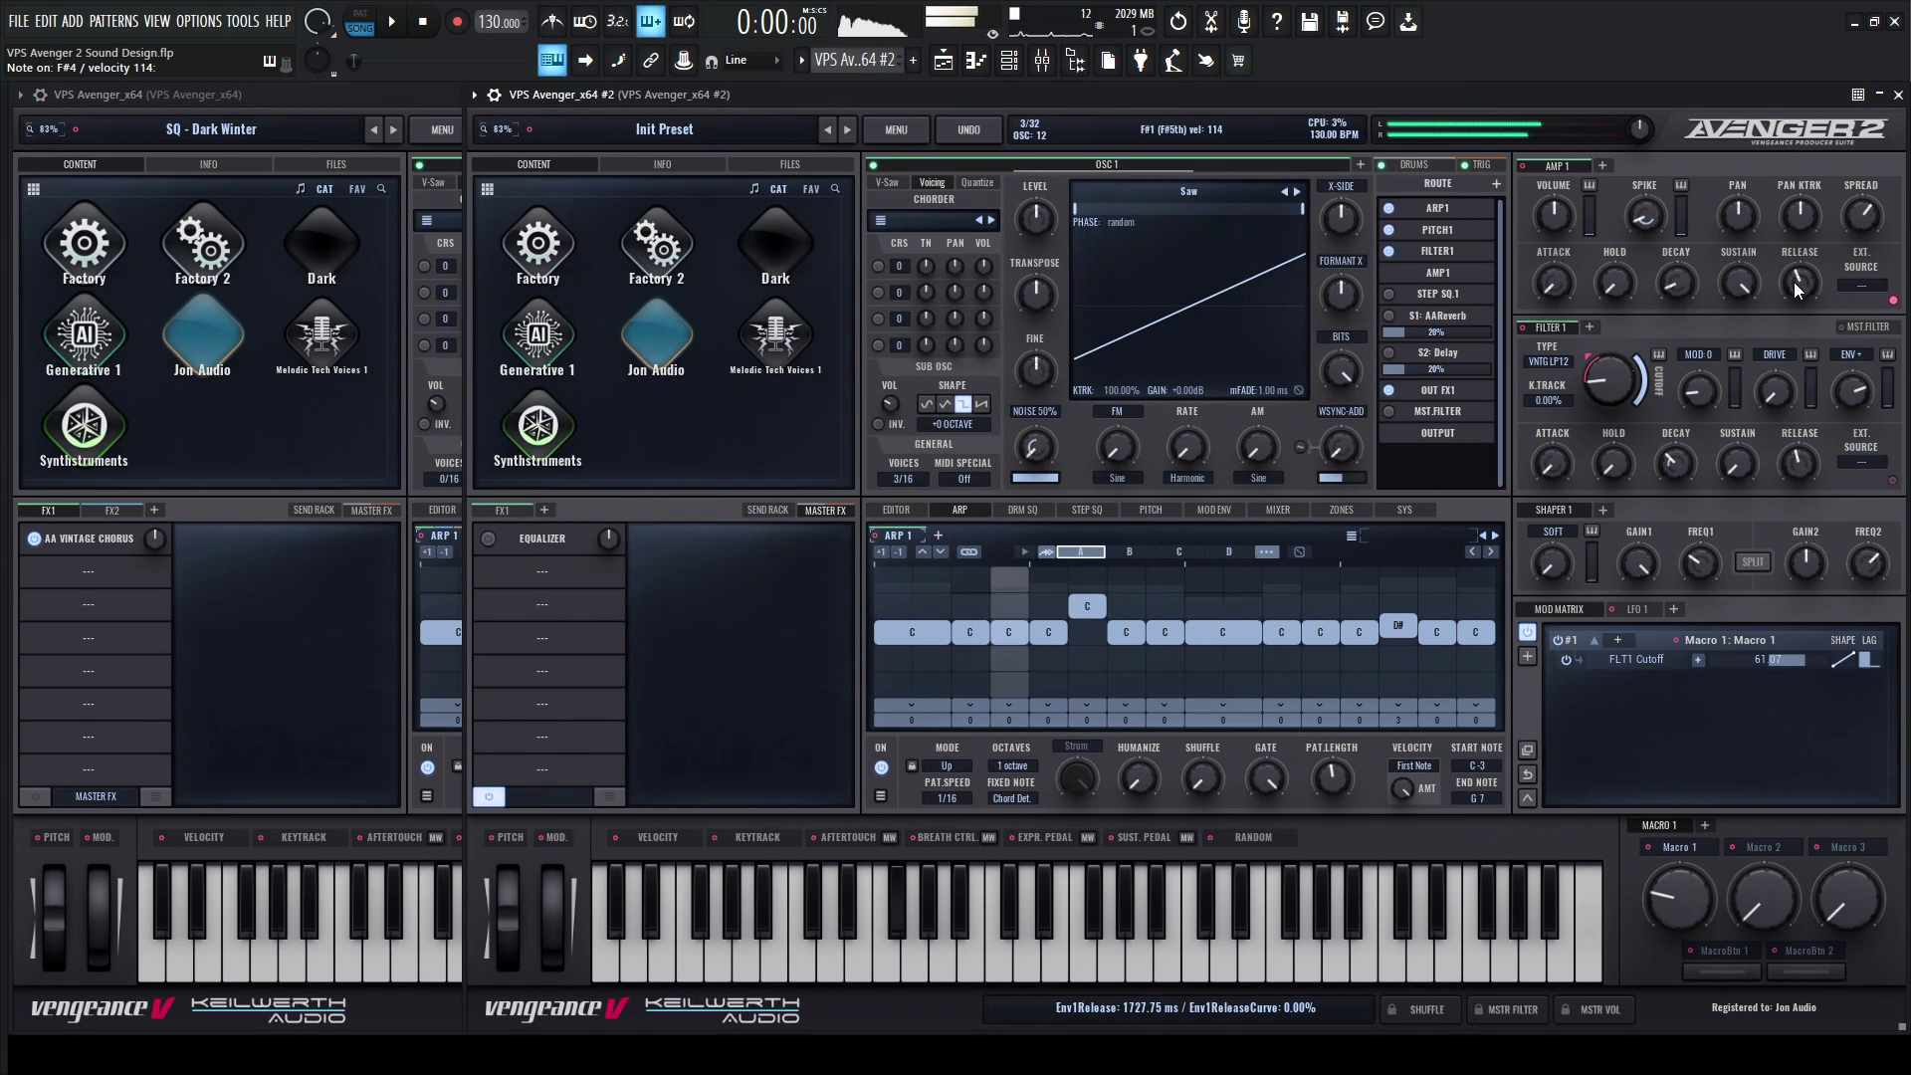
mouse_move(1795, 289)
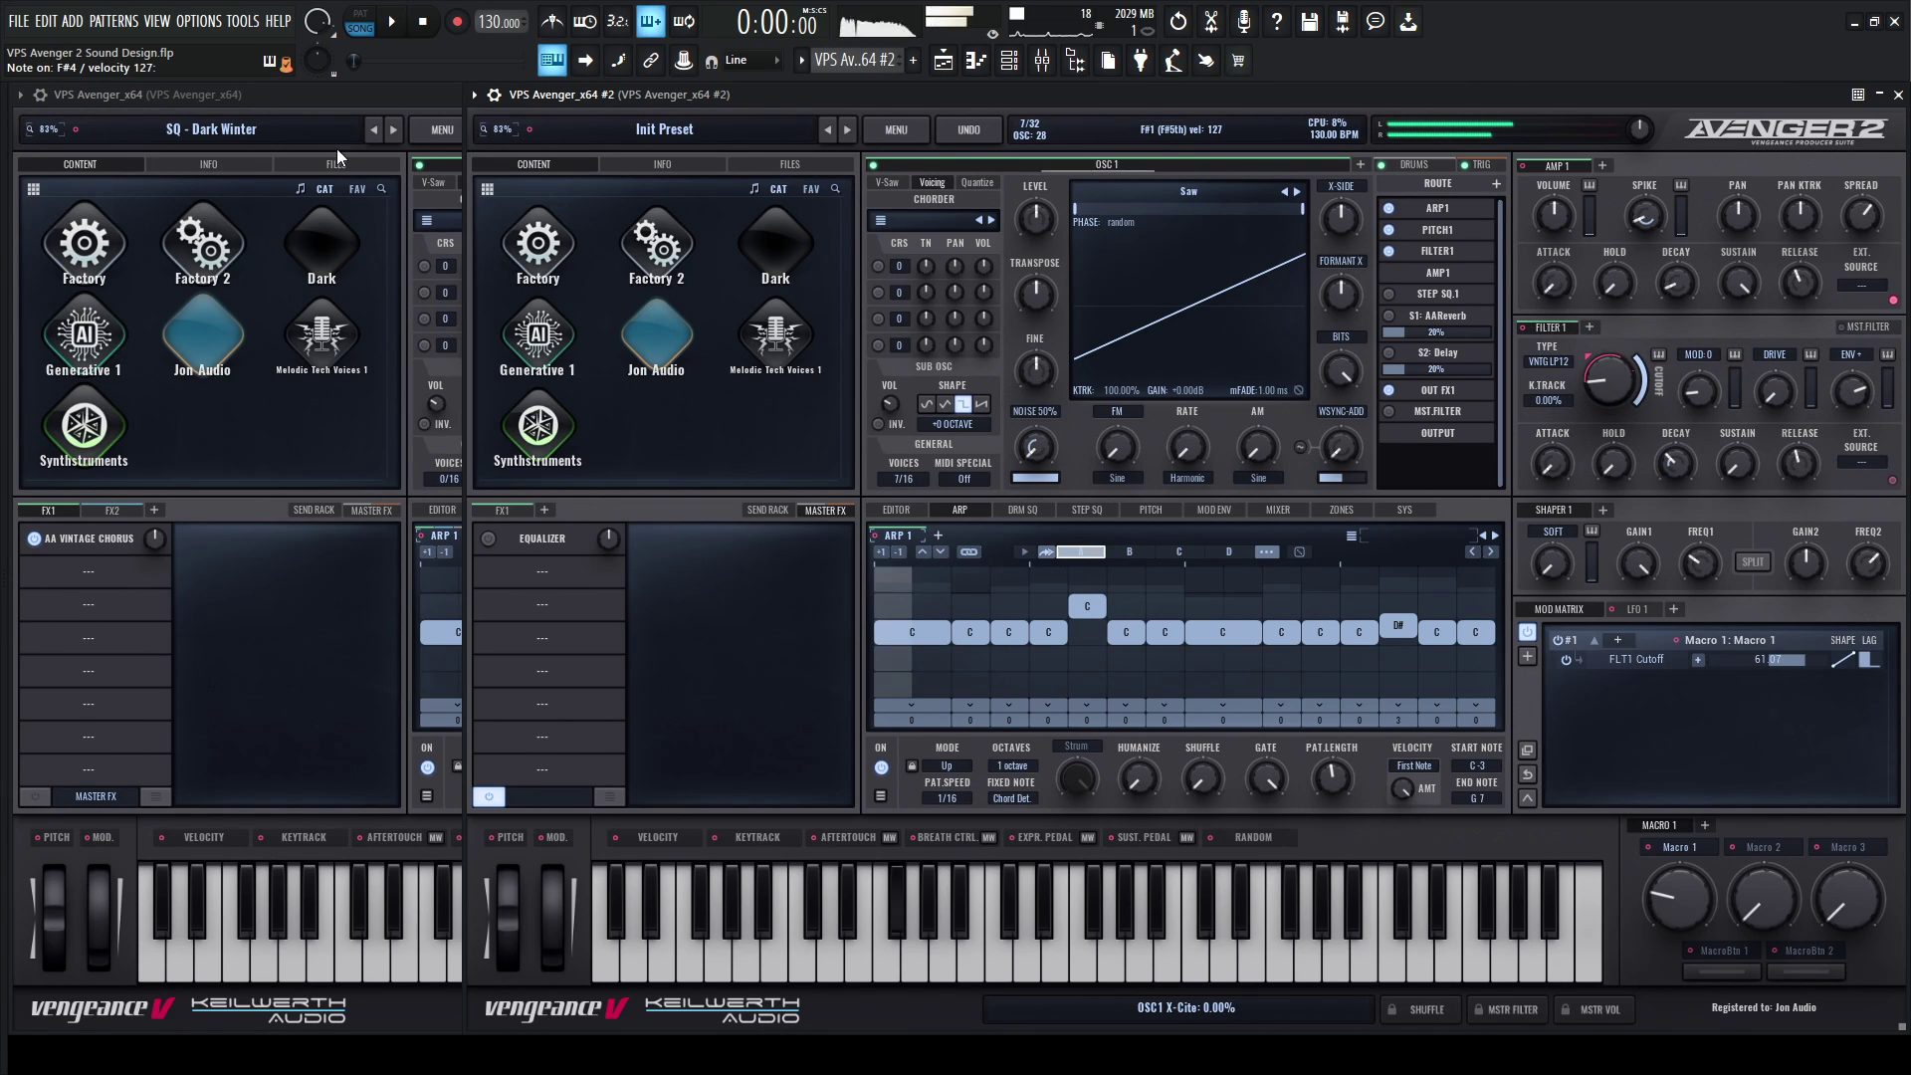
Set the new patch's OSC 1 volume to 153.83% following the Dark Winter patch and compare the two sounds.
left_click(396, 103)
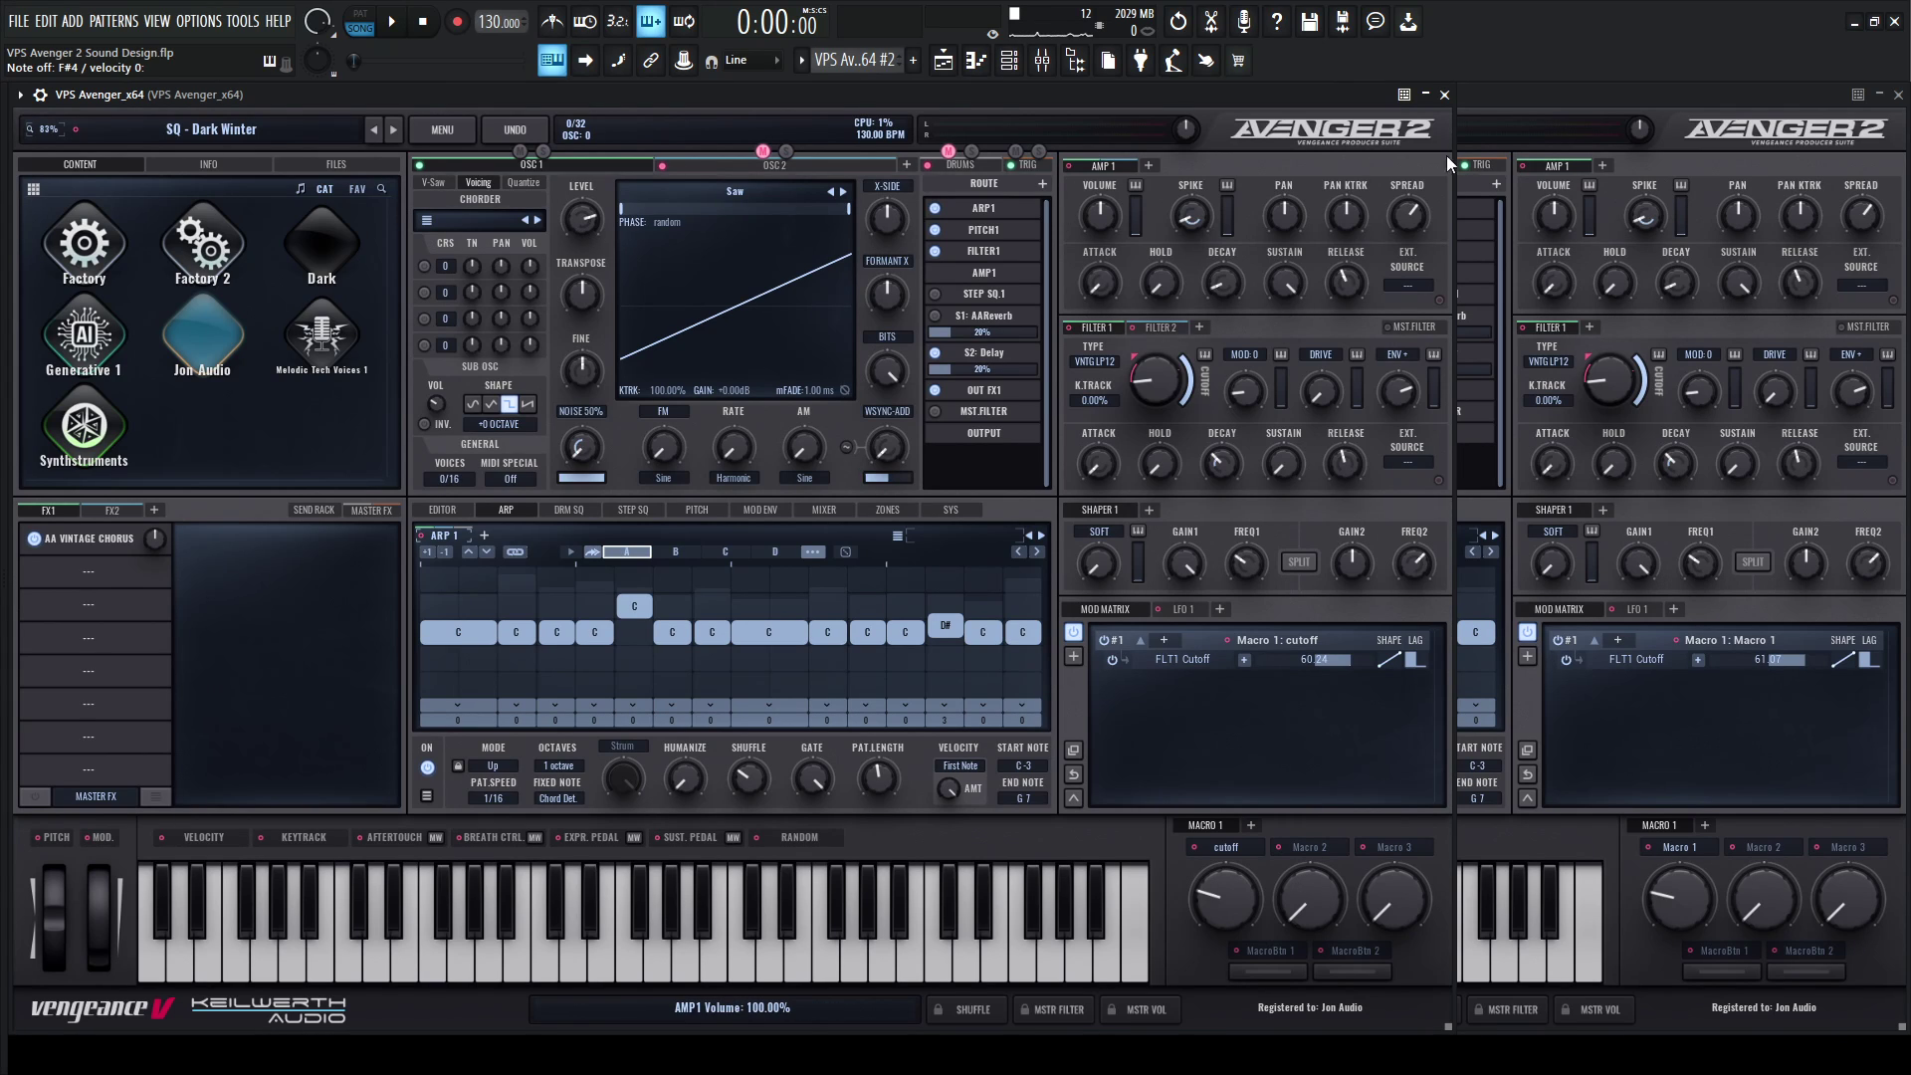
left_click(1543, 103)
left_click_drag(1042, 228, 1042, 173)
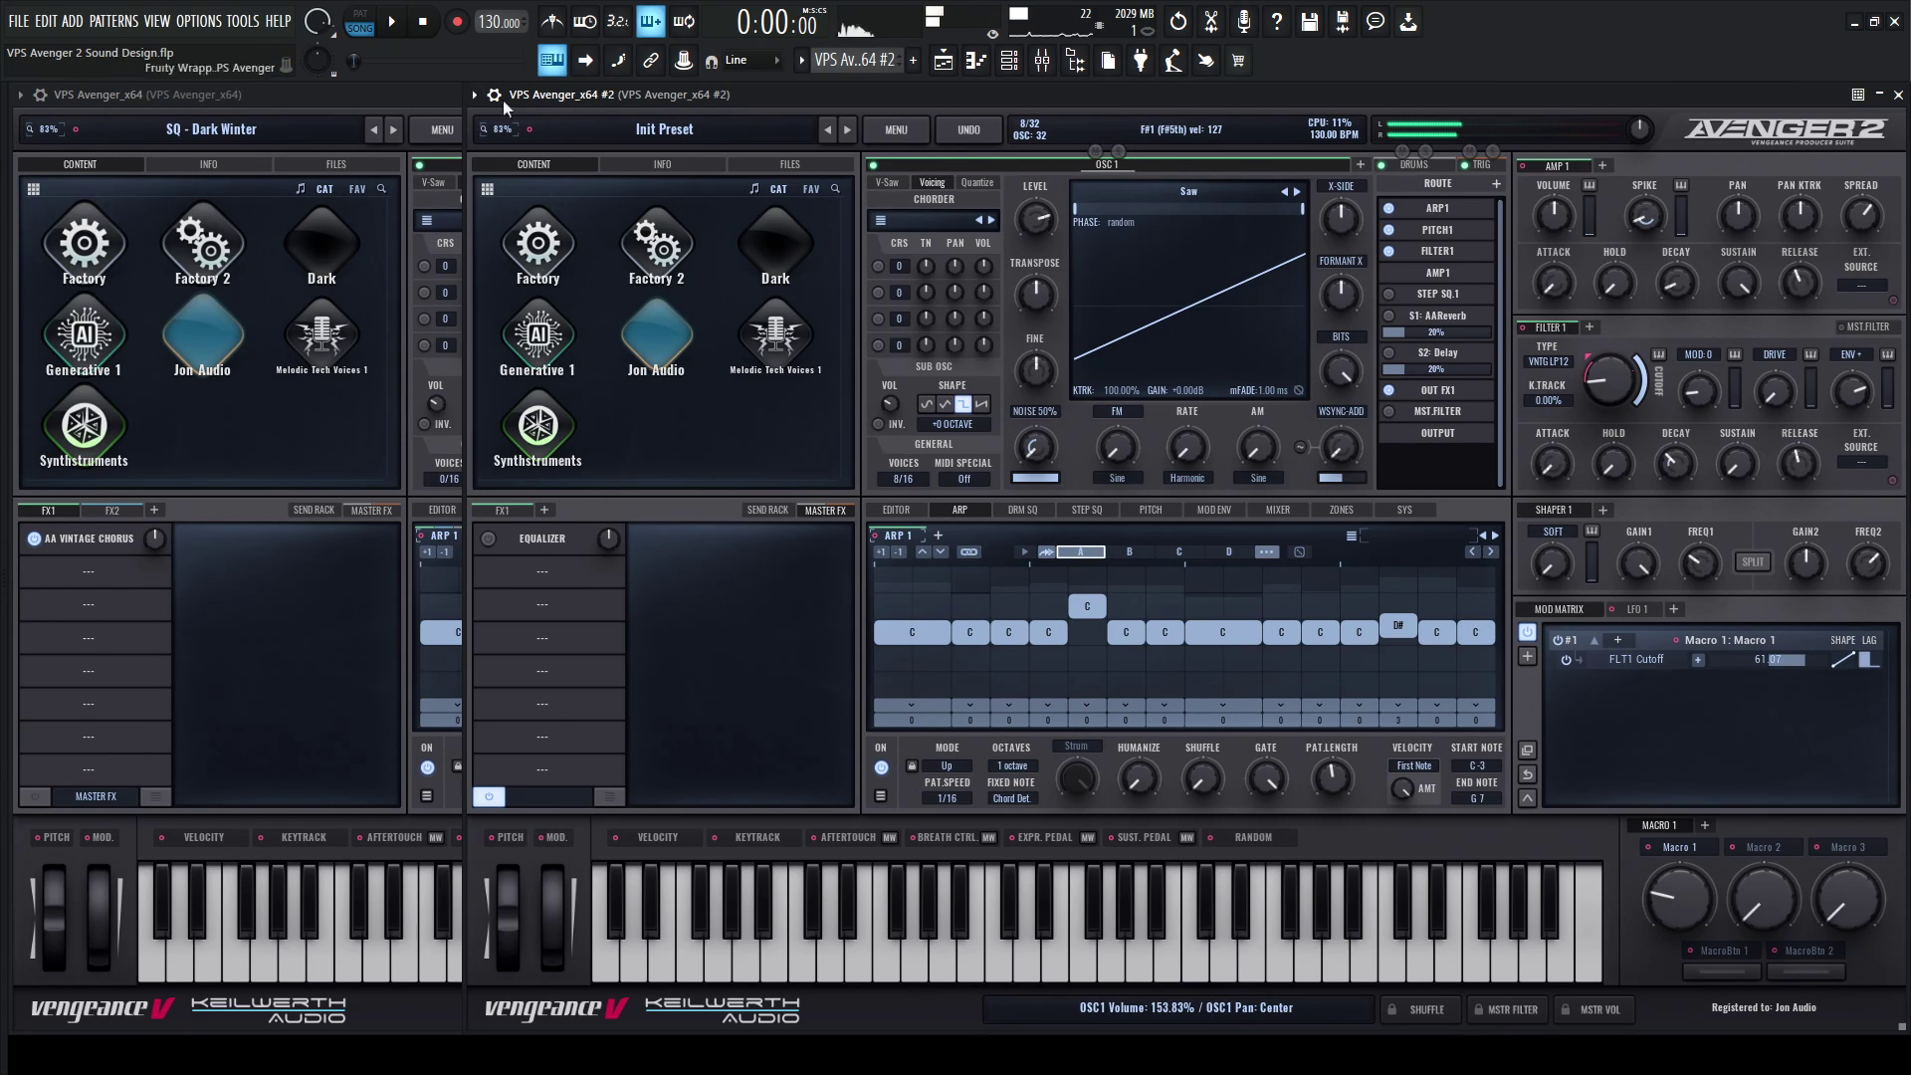
left_click(396, 102)
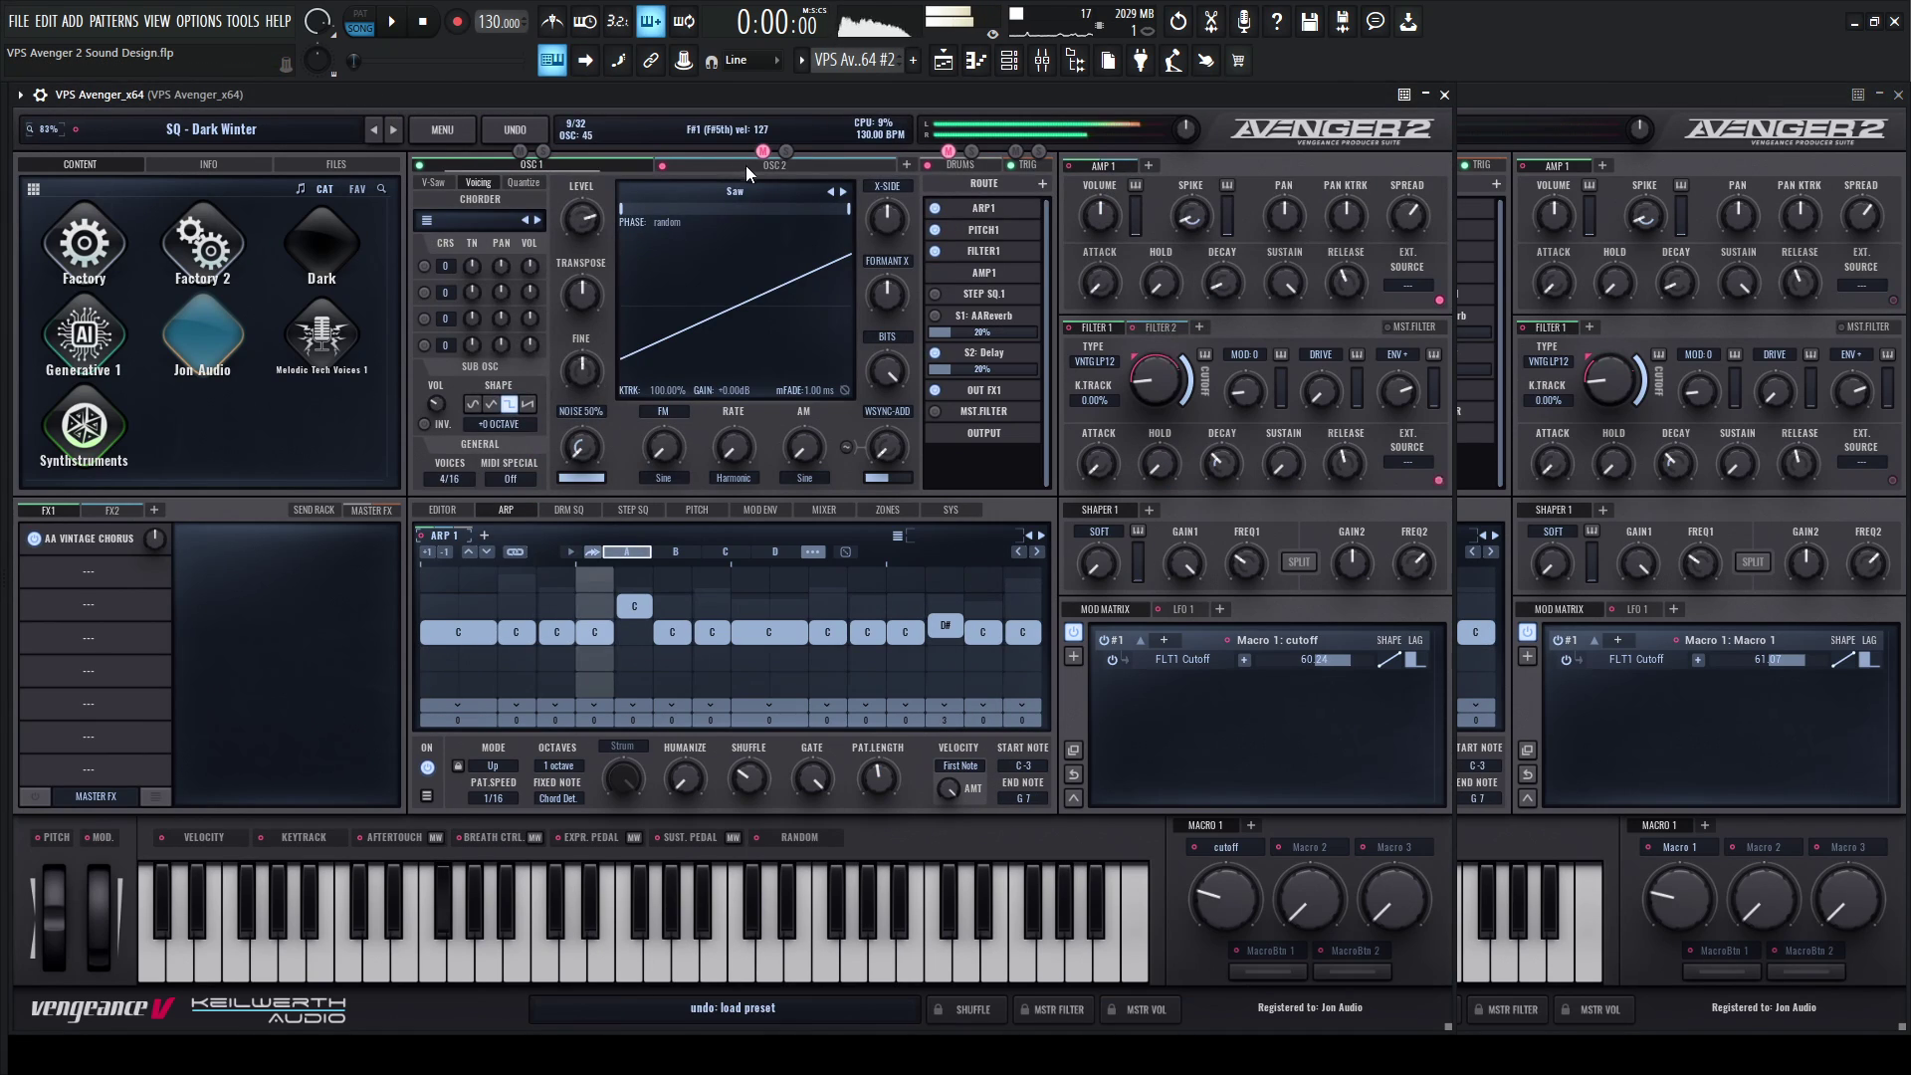
left_click(1517, 104)
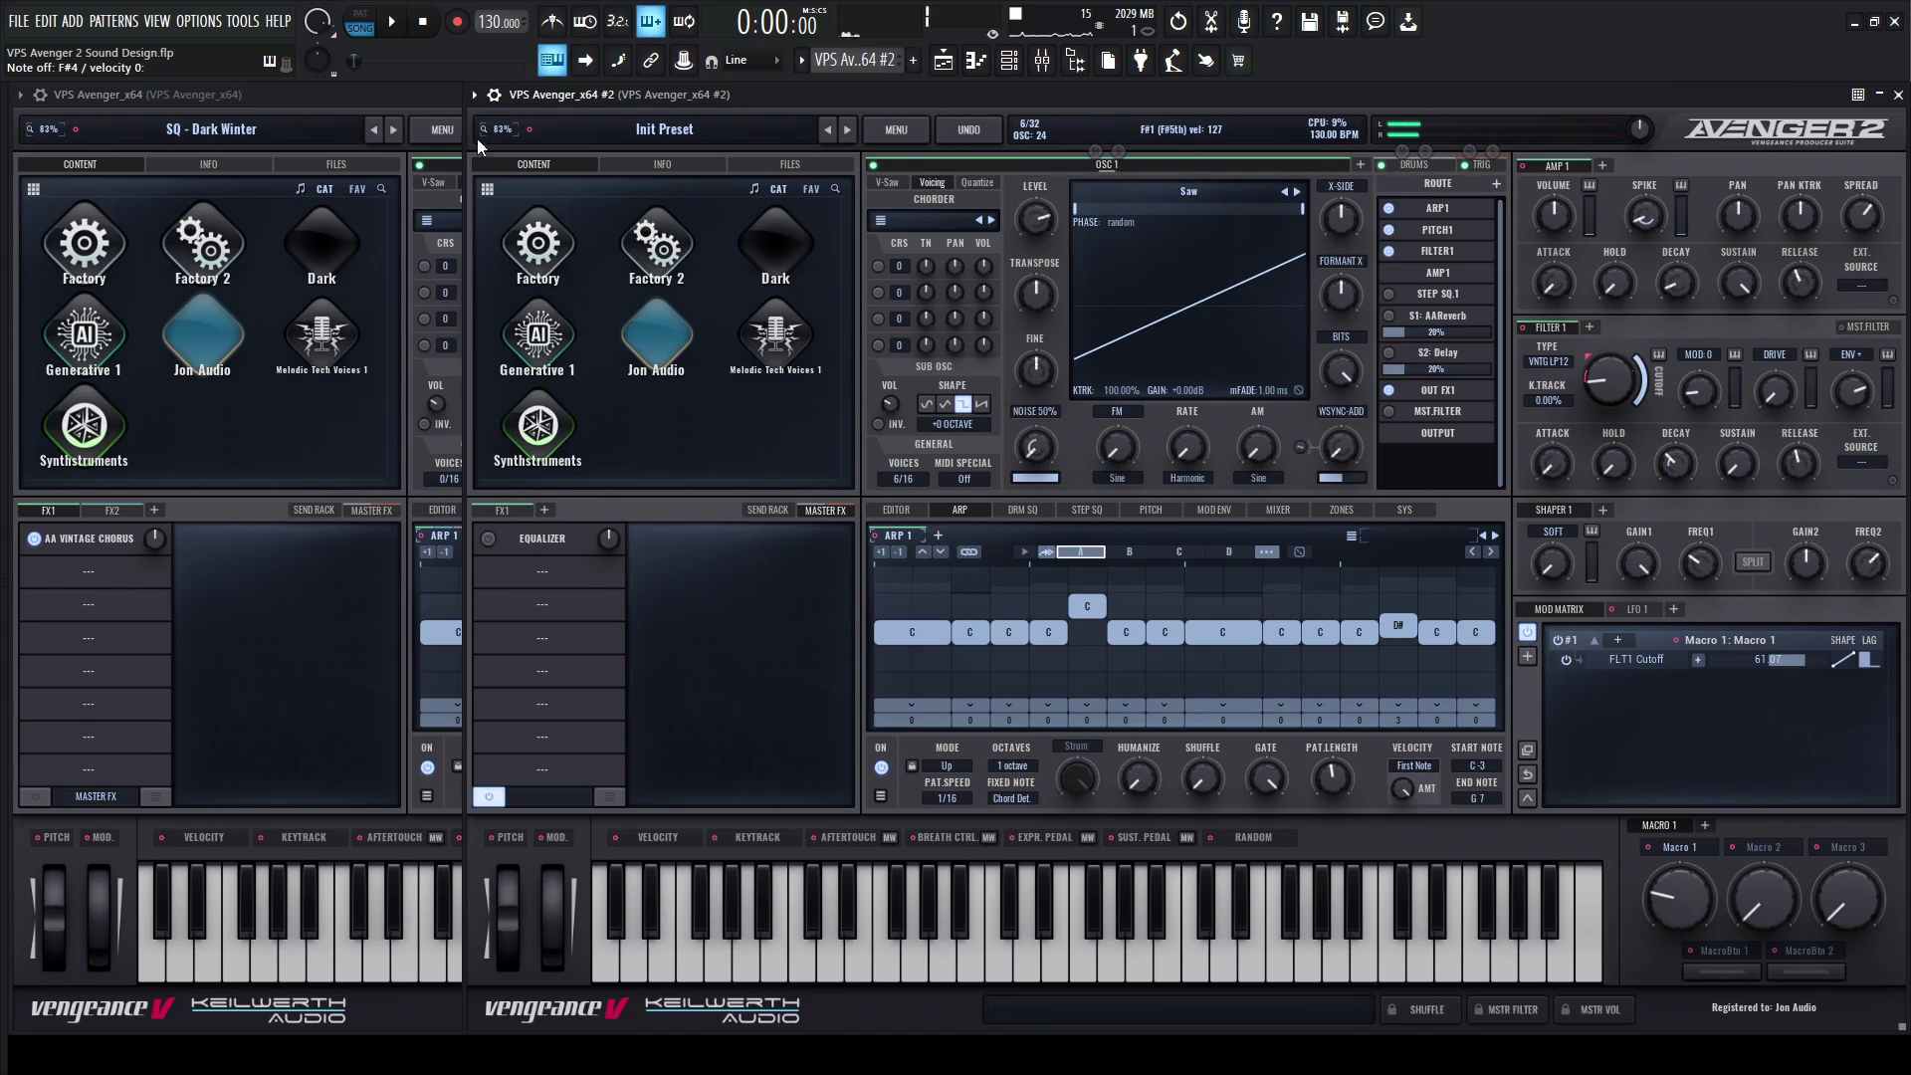
Enable the S2: Delay send in the new patch's OSC 1 routing following Dark Winter, and check the send rack and FX1 slots.
left_click(403, 93)
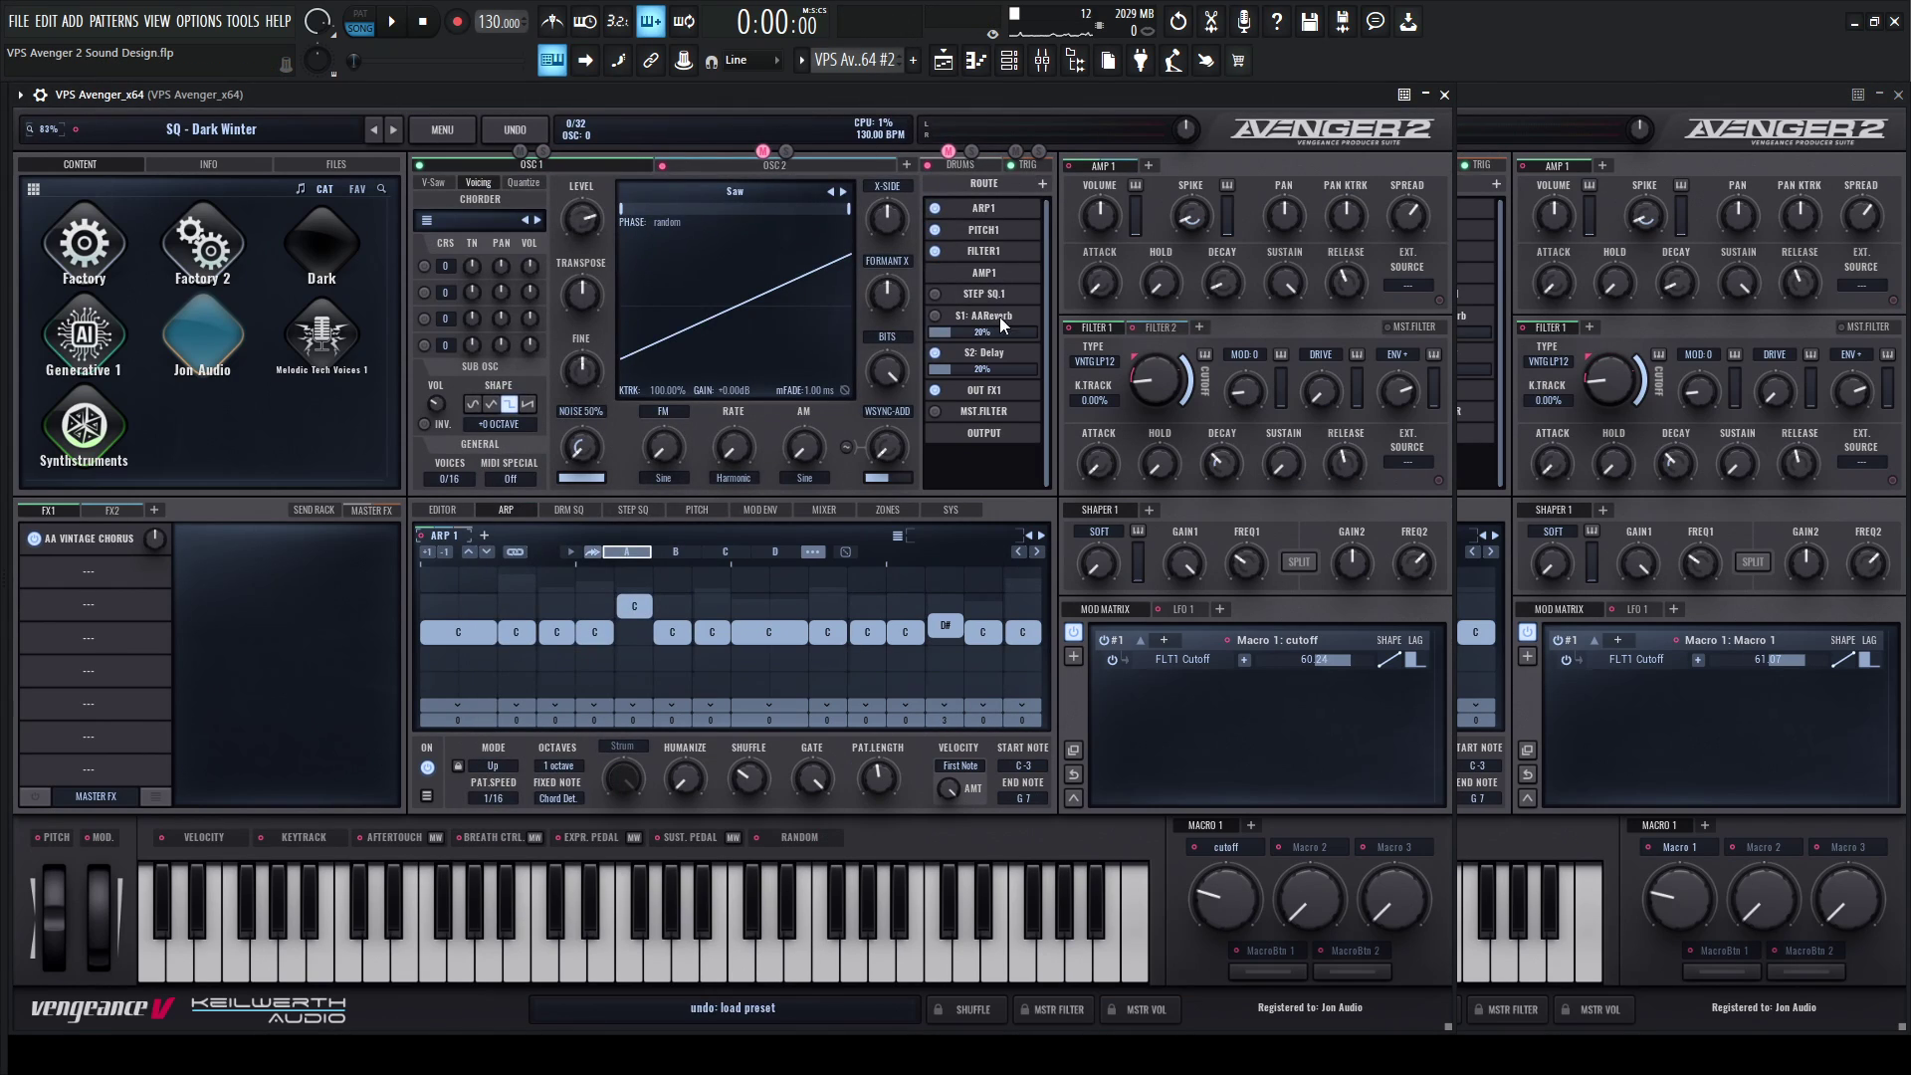
left_click_drag(1200, 103, 1091, 105)
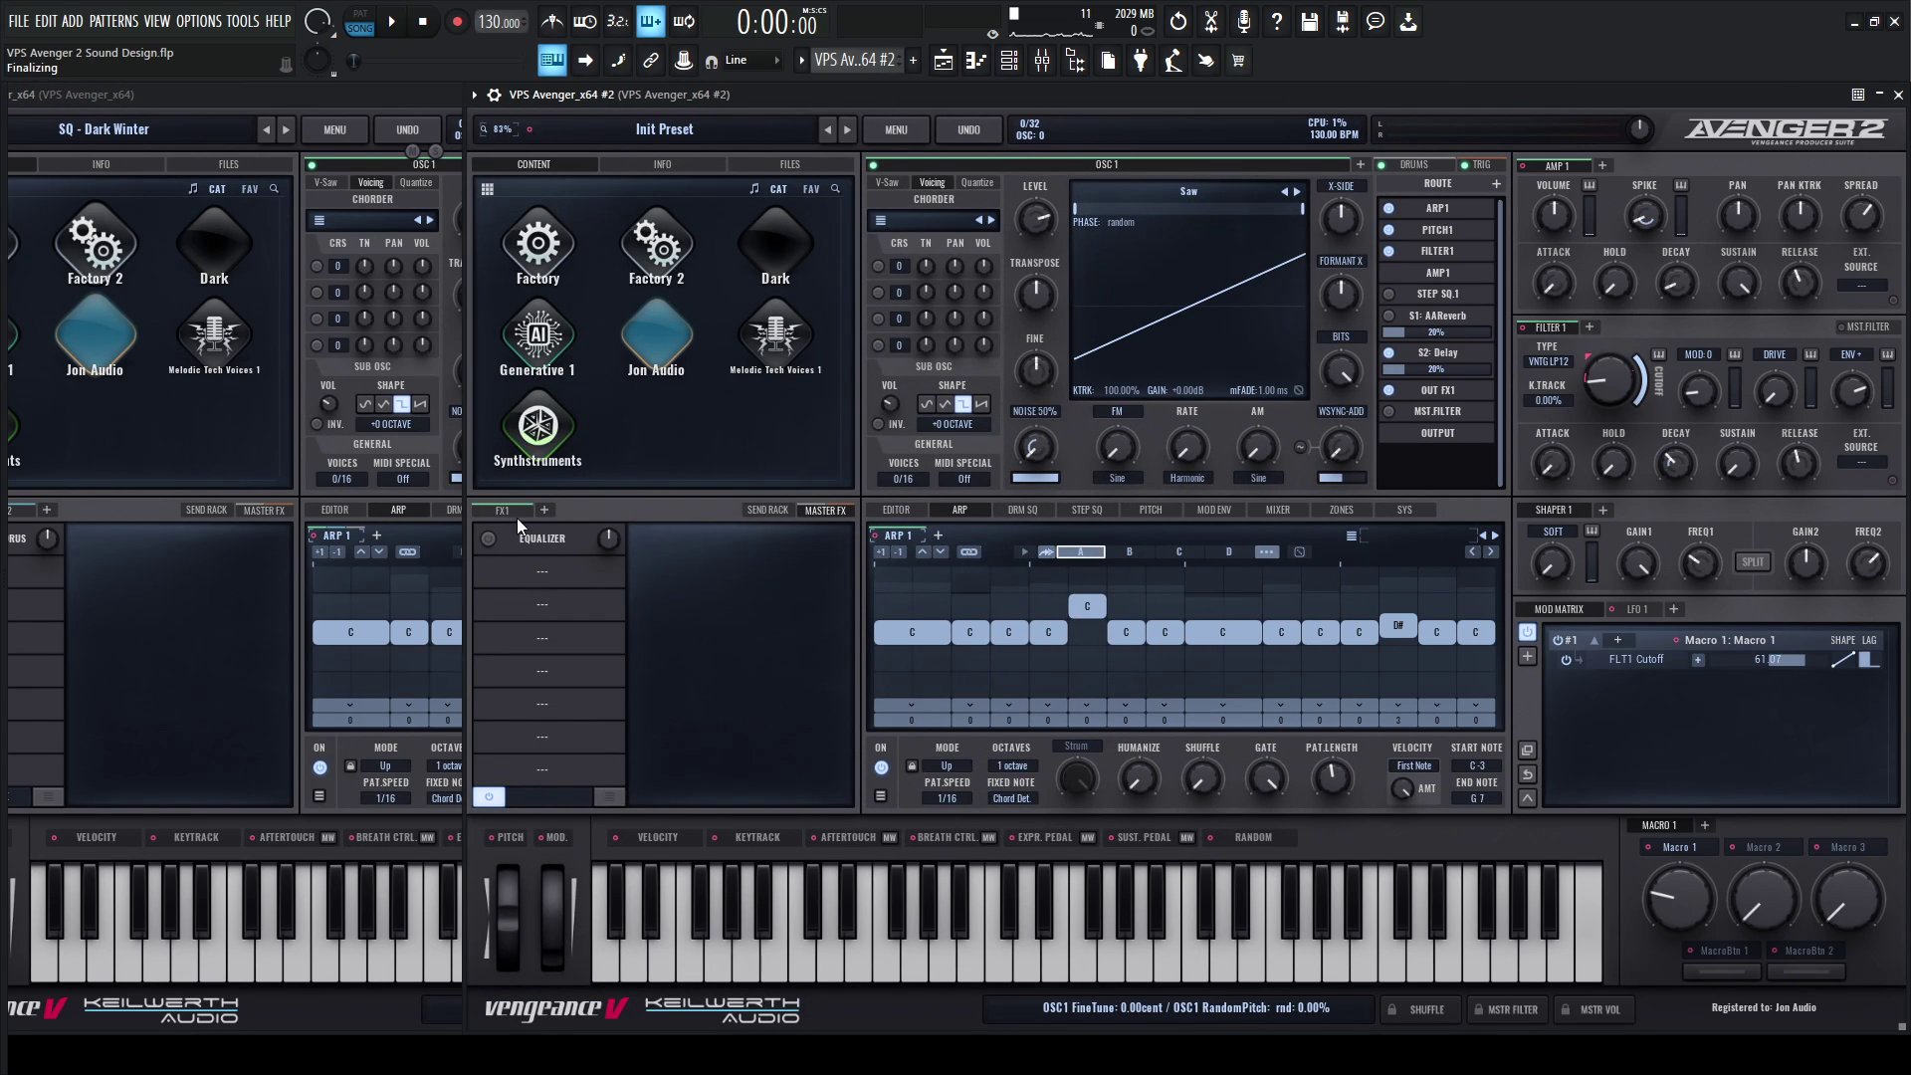
left_click(771, 510)
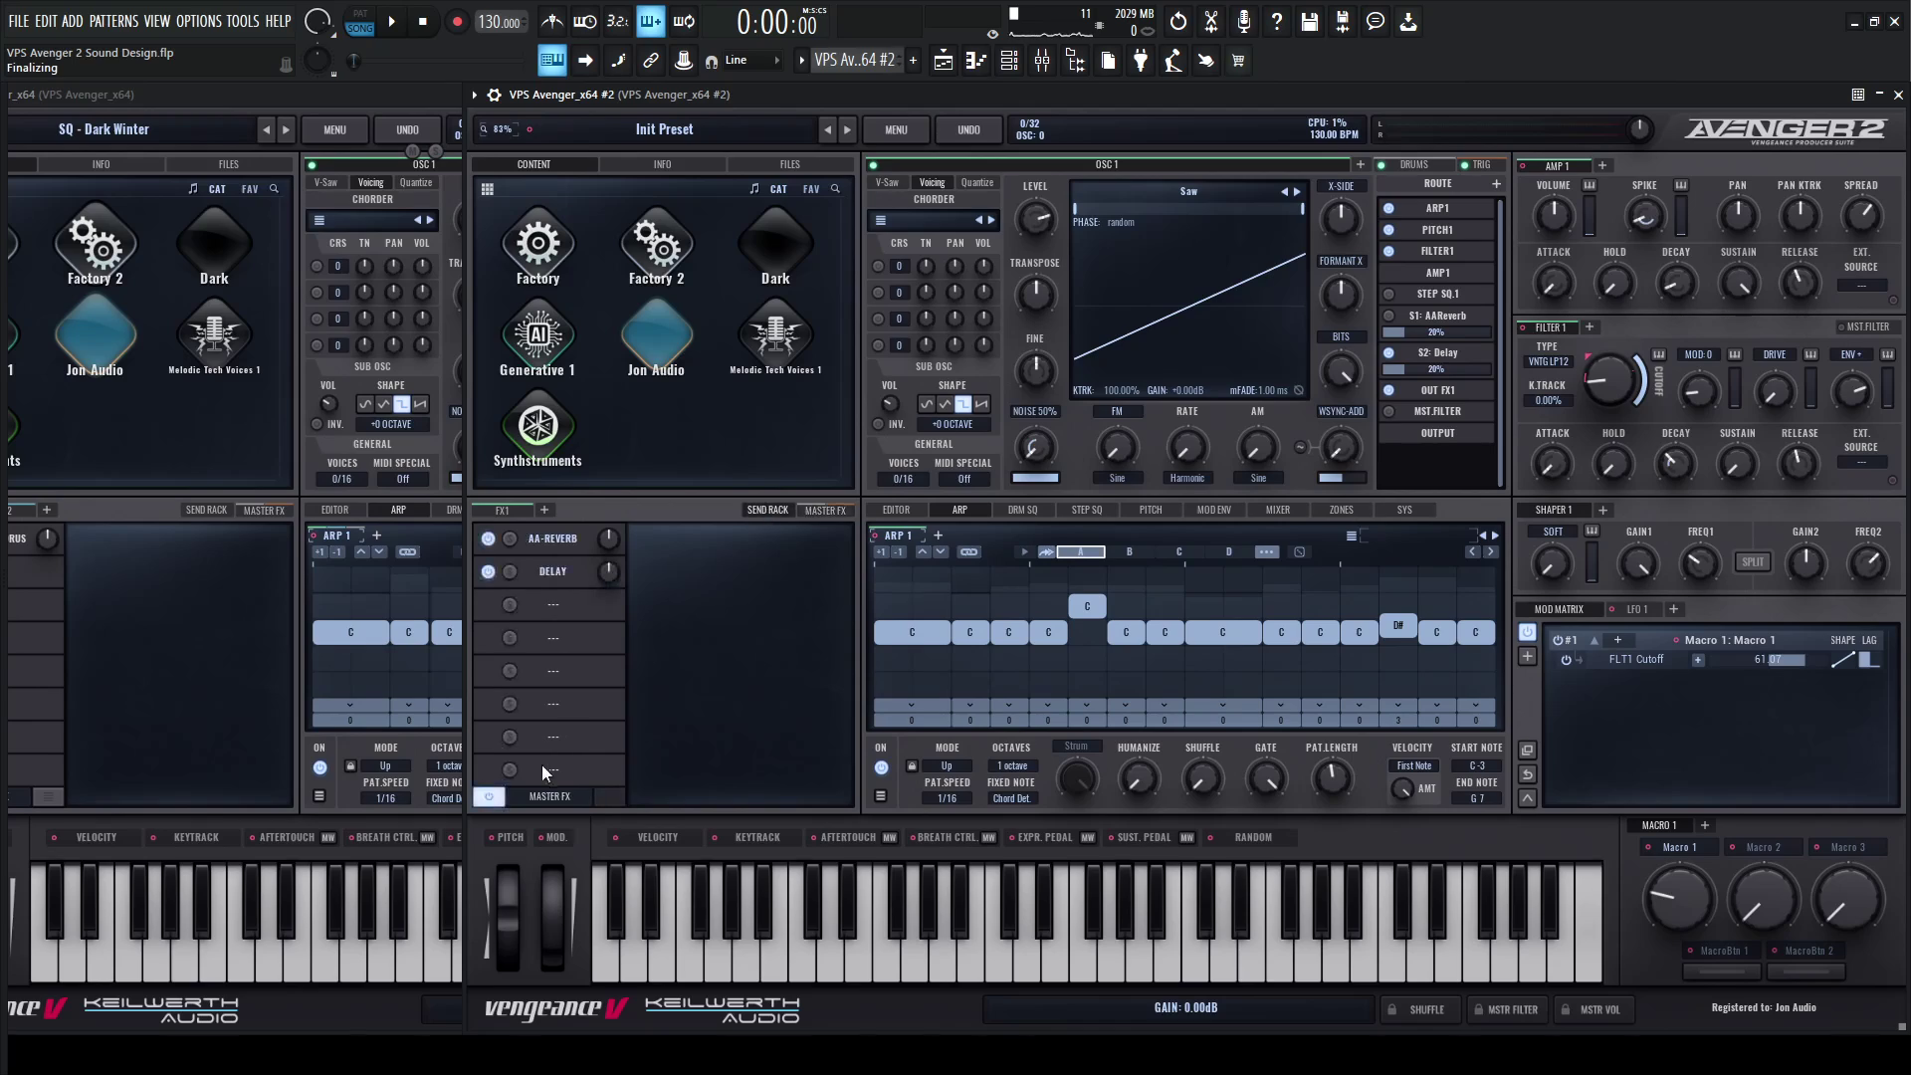
left_click(505, 511)
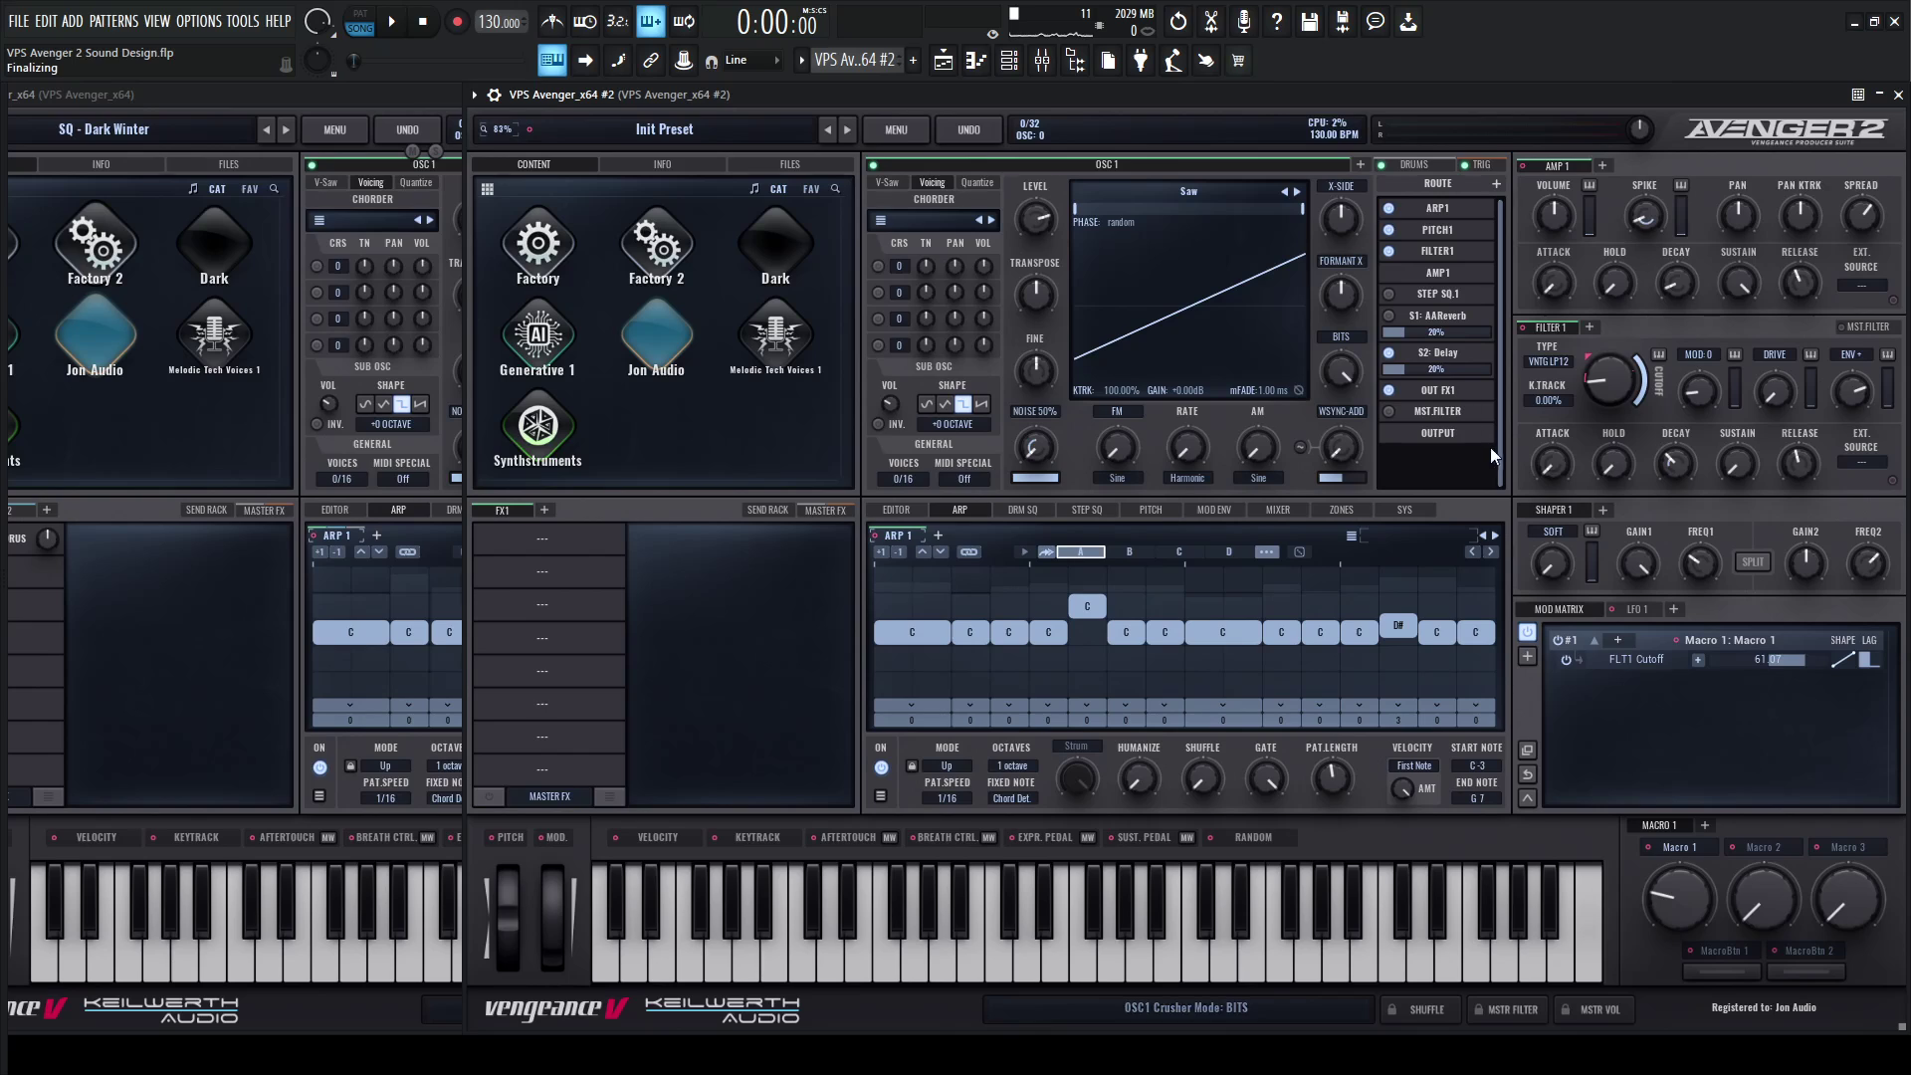
Compare the new patch's sound with the Dark Winter patch and audition Dark Winter's OSC 2 alone with OSC 1 muted.
left_click(438, 89)
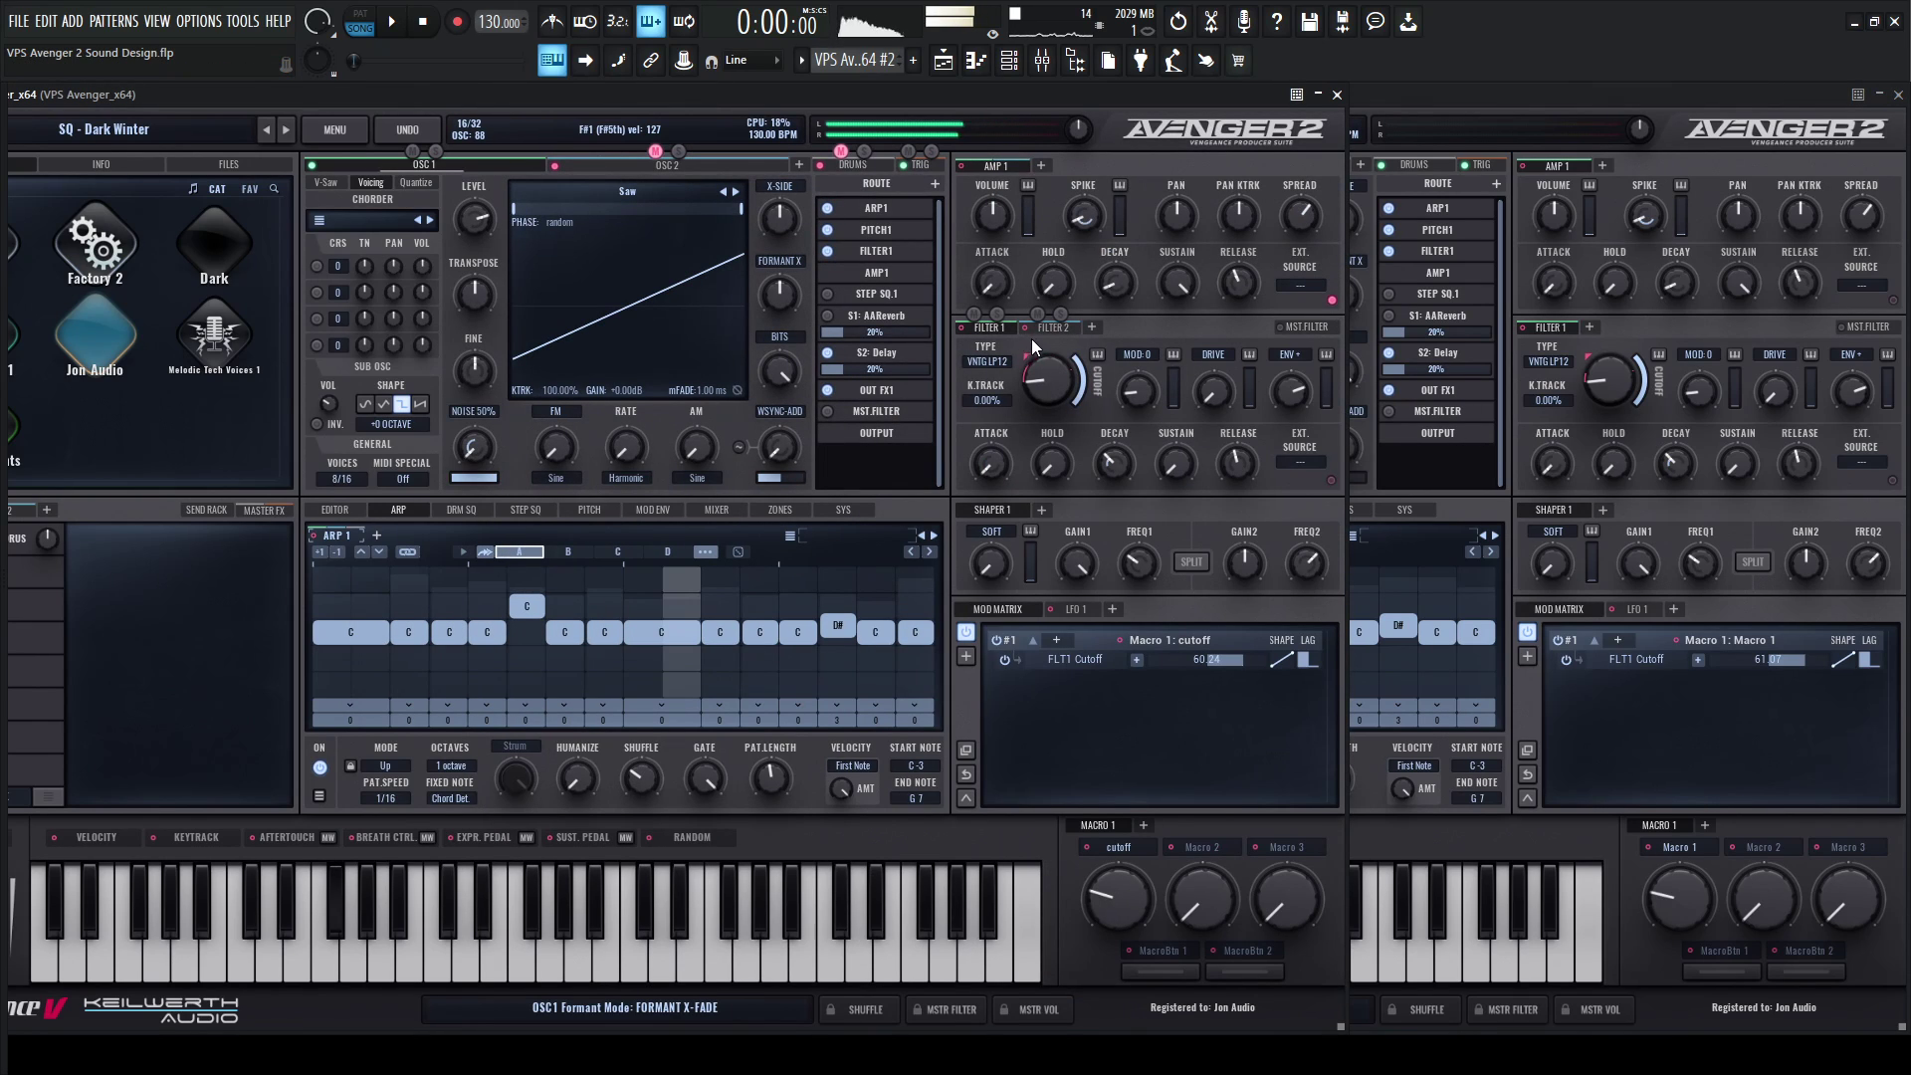
left_click(1449, 99)
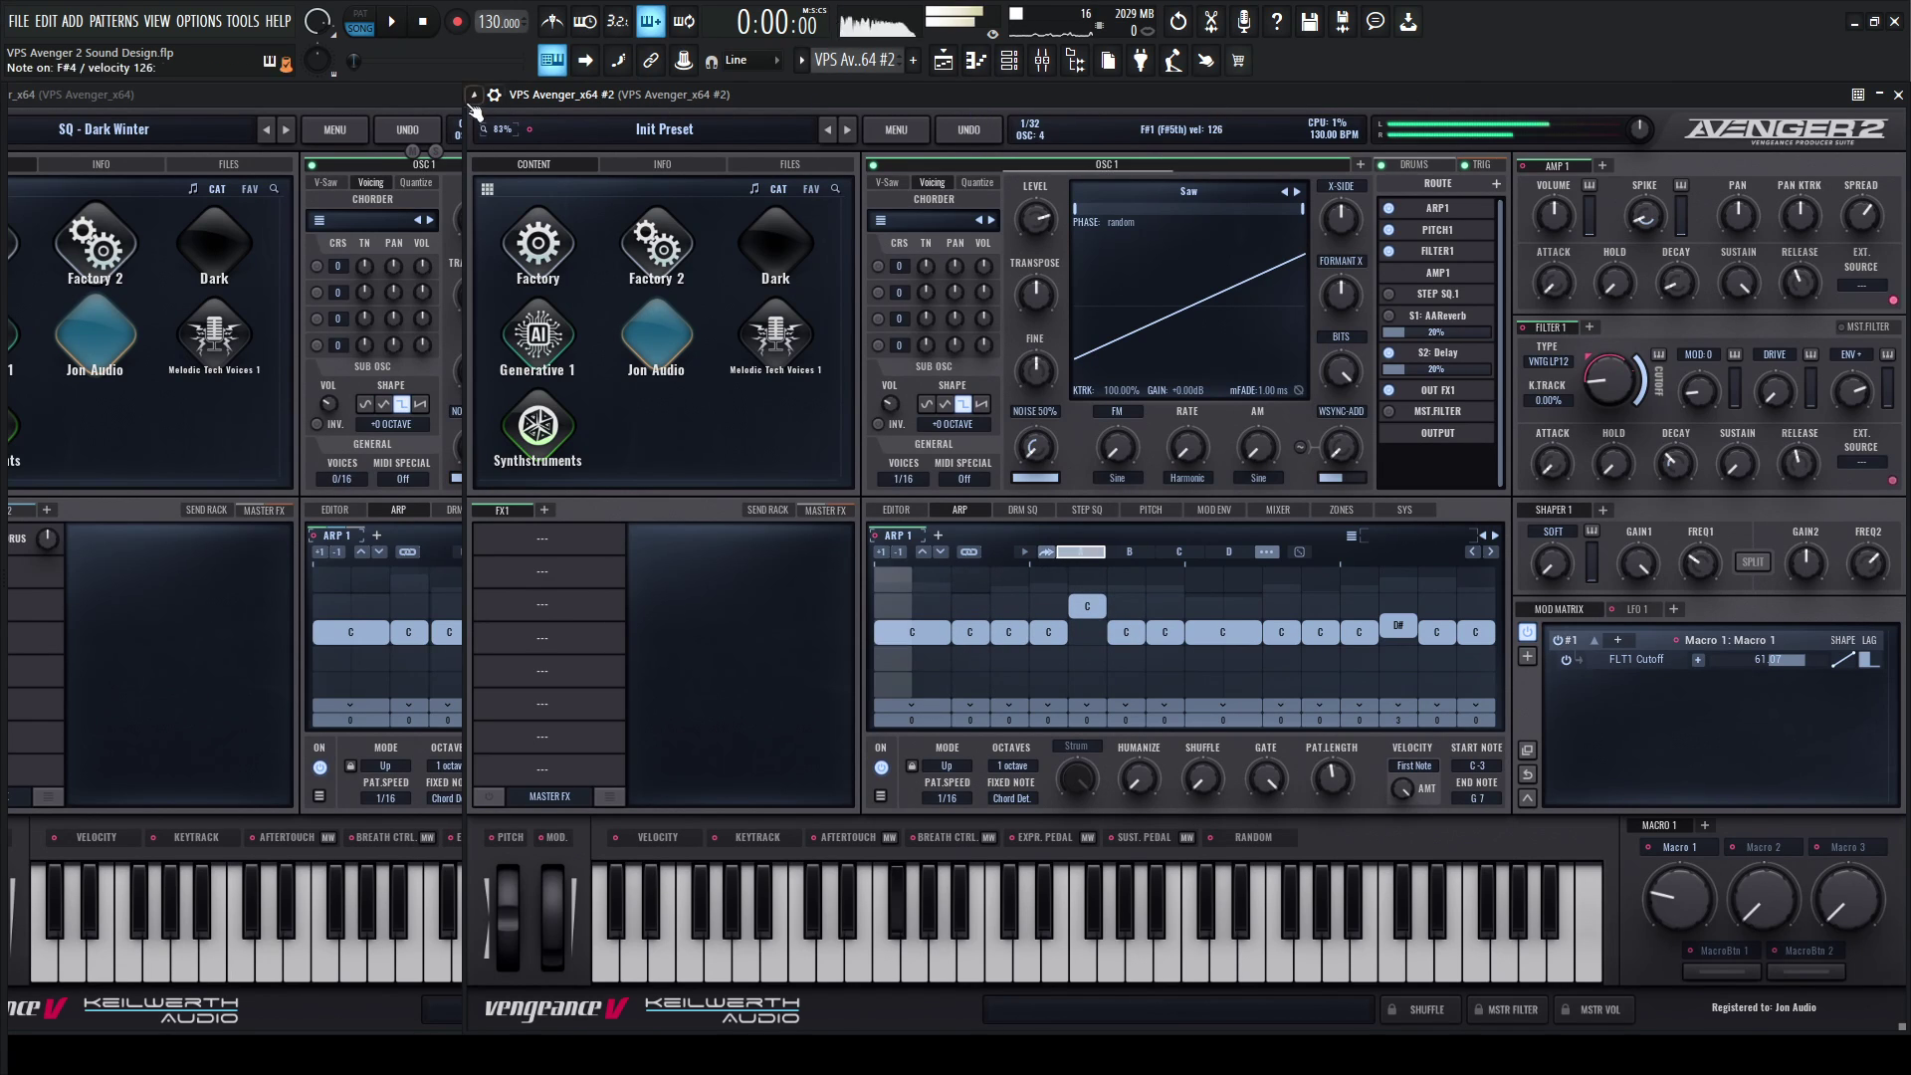
left_click(436, 99)
left_click_drag(436, 98, 561, 98)
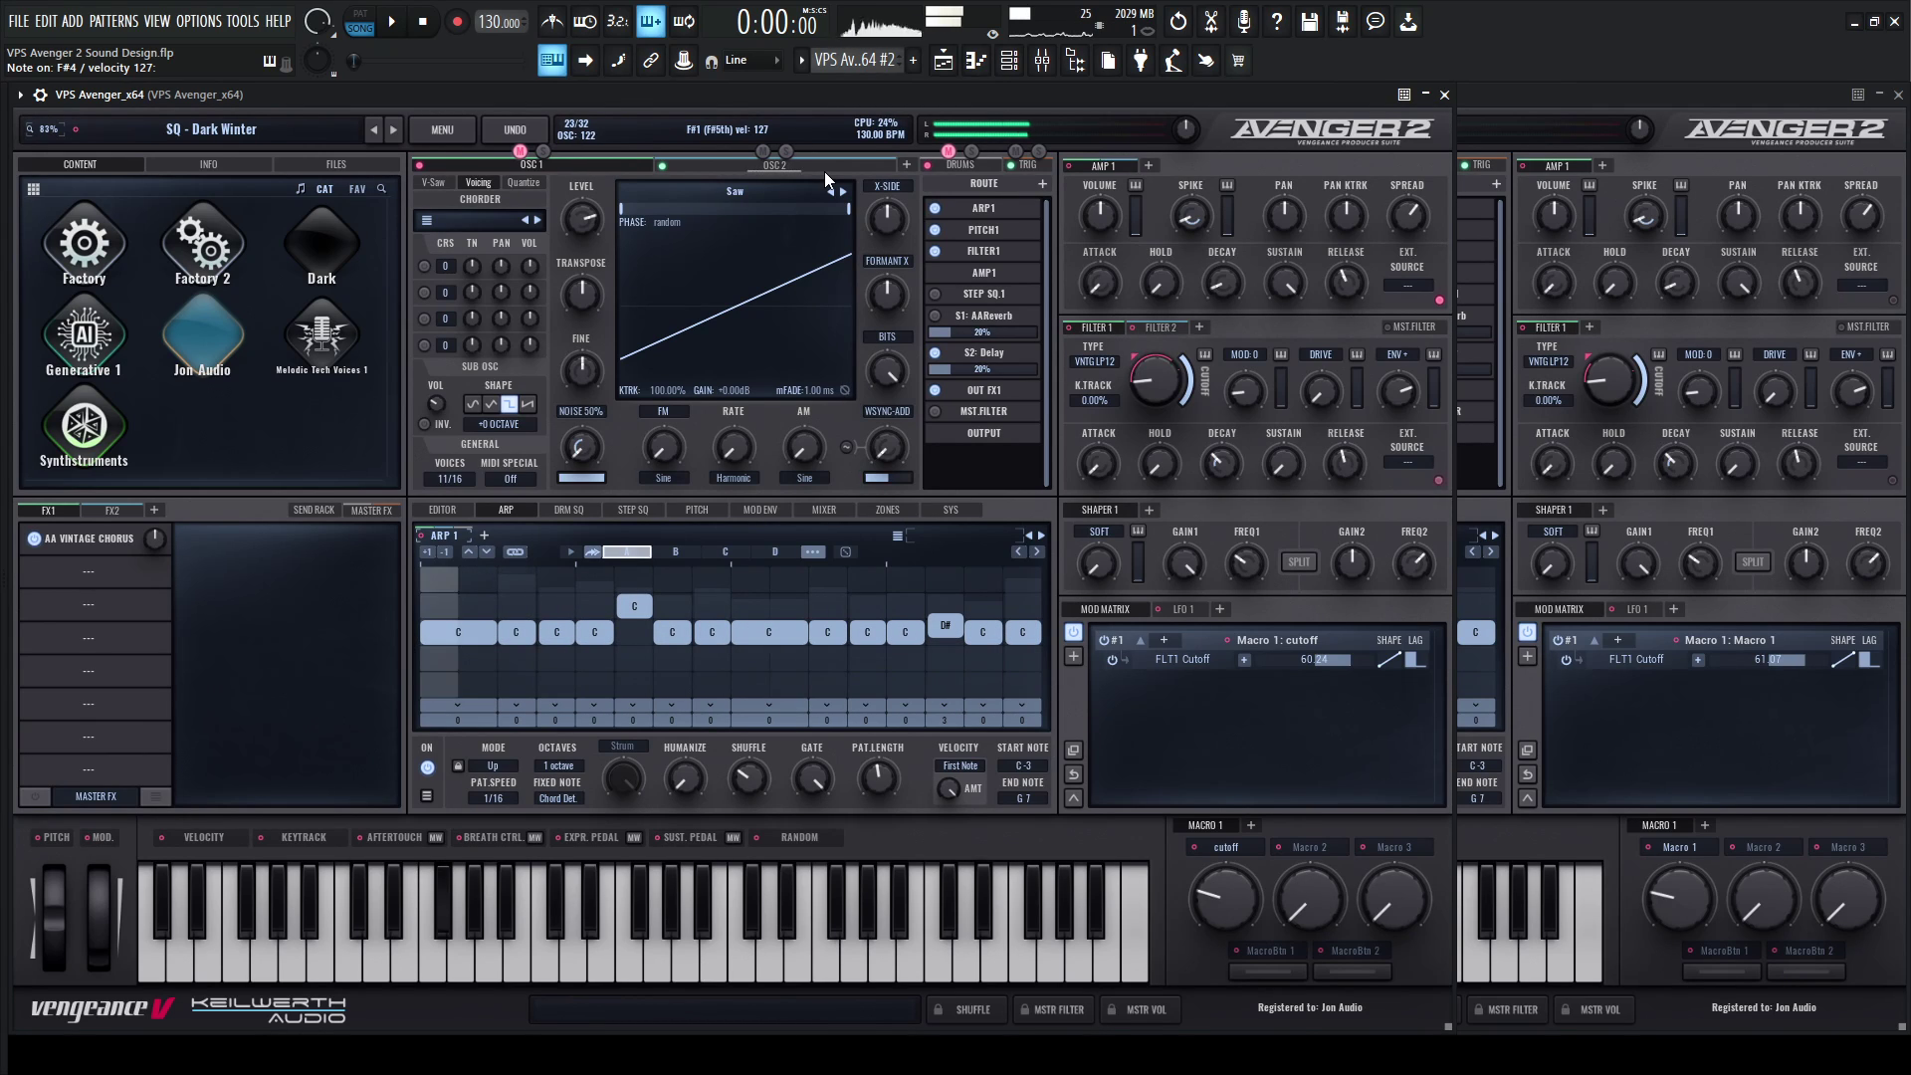
Add a second oscillator to the new patch and open its V-Saw settings.
left_click(1595, 117)
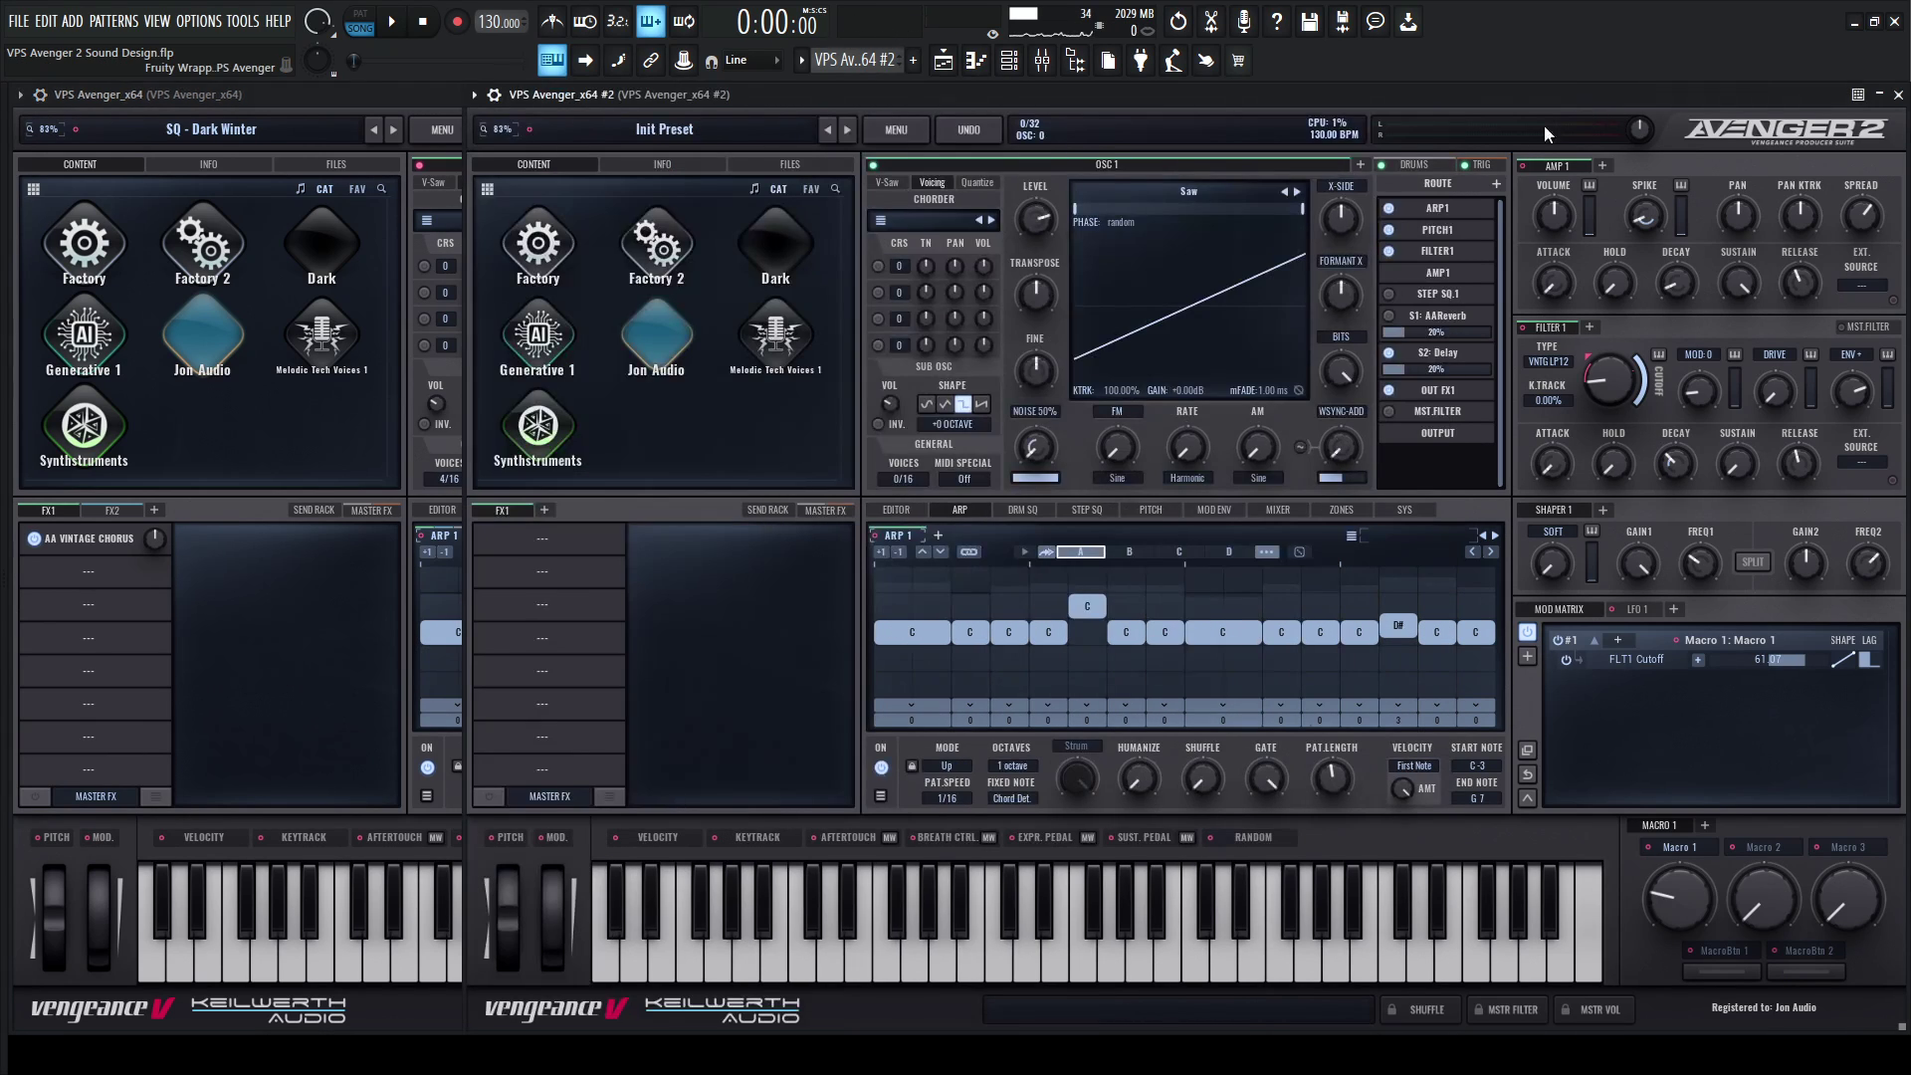
left_click(1361, 164)
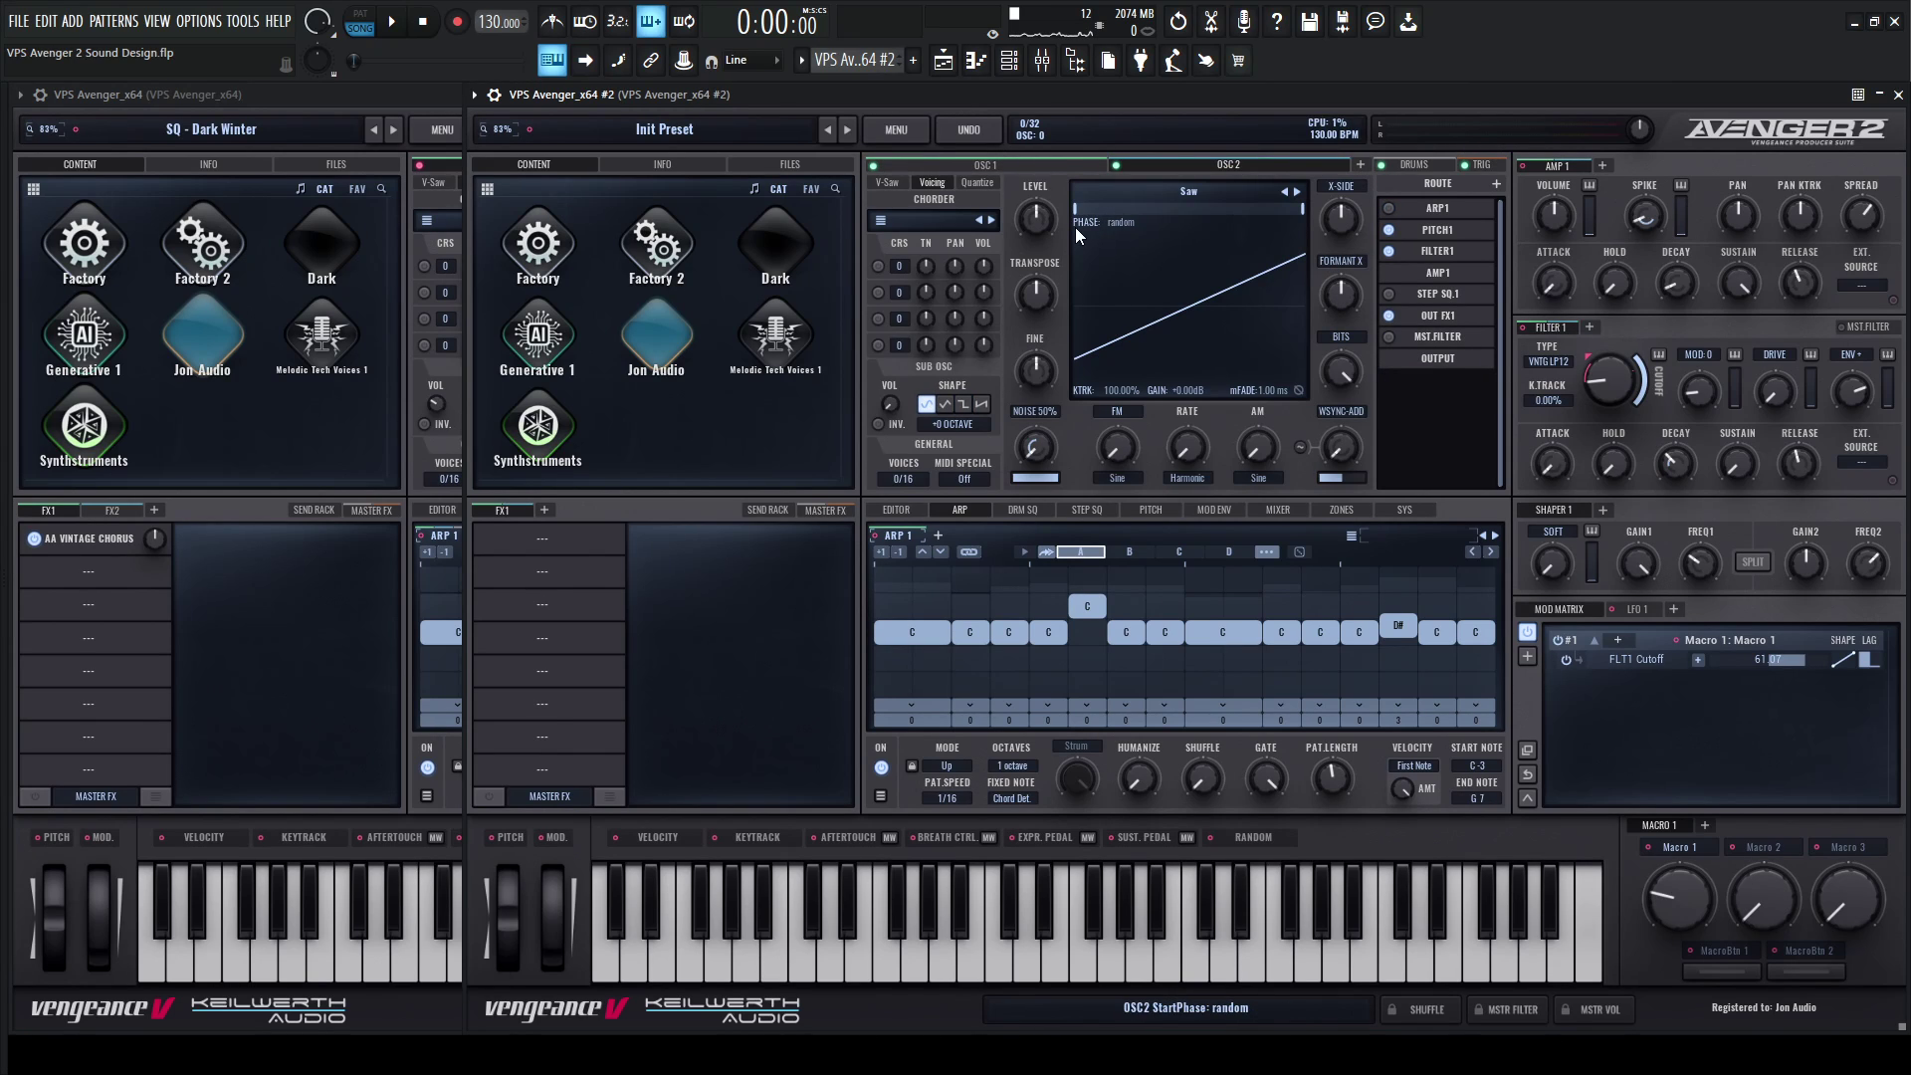
left_click(884, 183)
Following Dark Winter's OSC 2 V-Saw settings, set the new OSC 2 to 7 voices with a 100% mix and audition it.
left_click(390, 92)
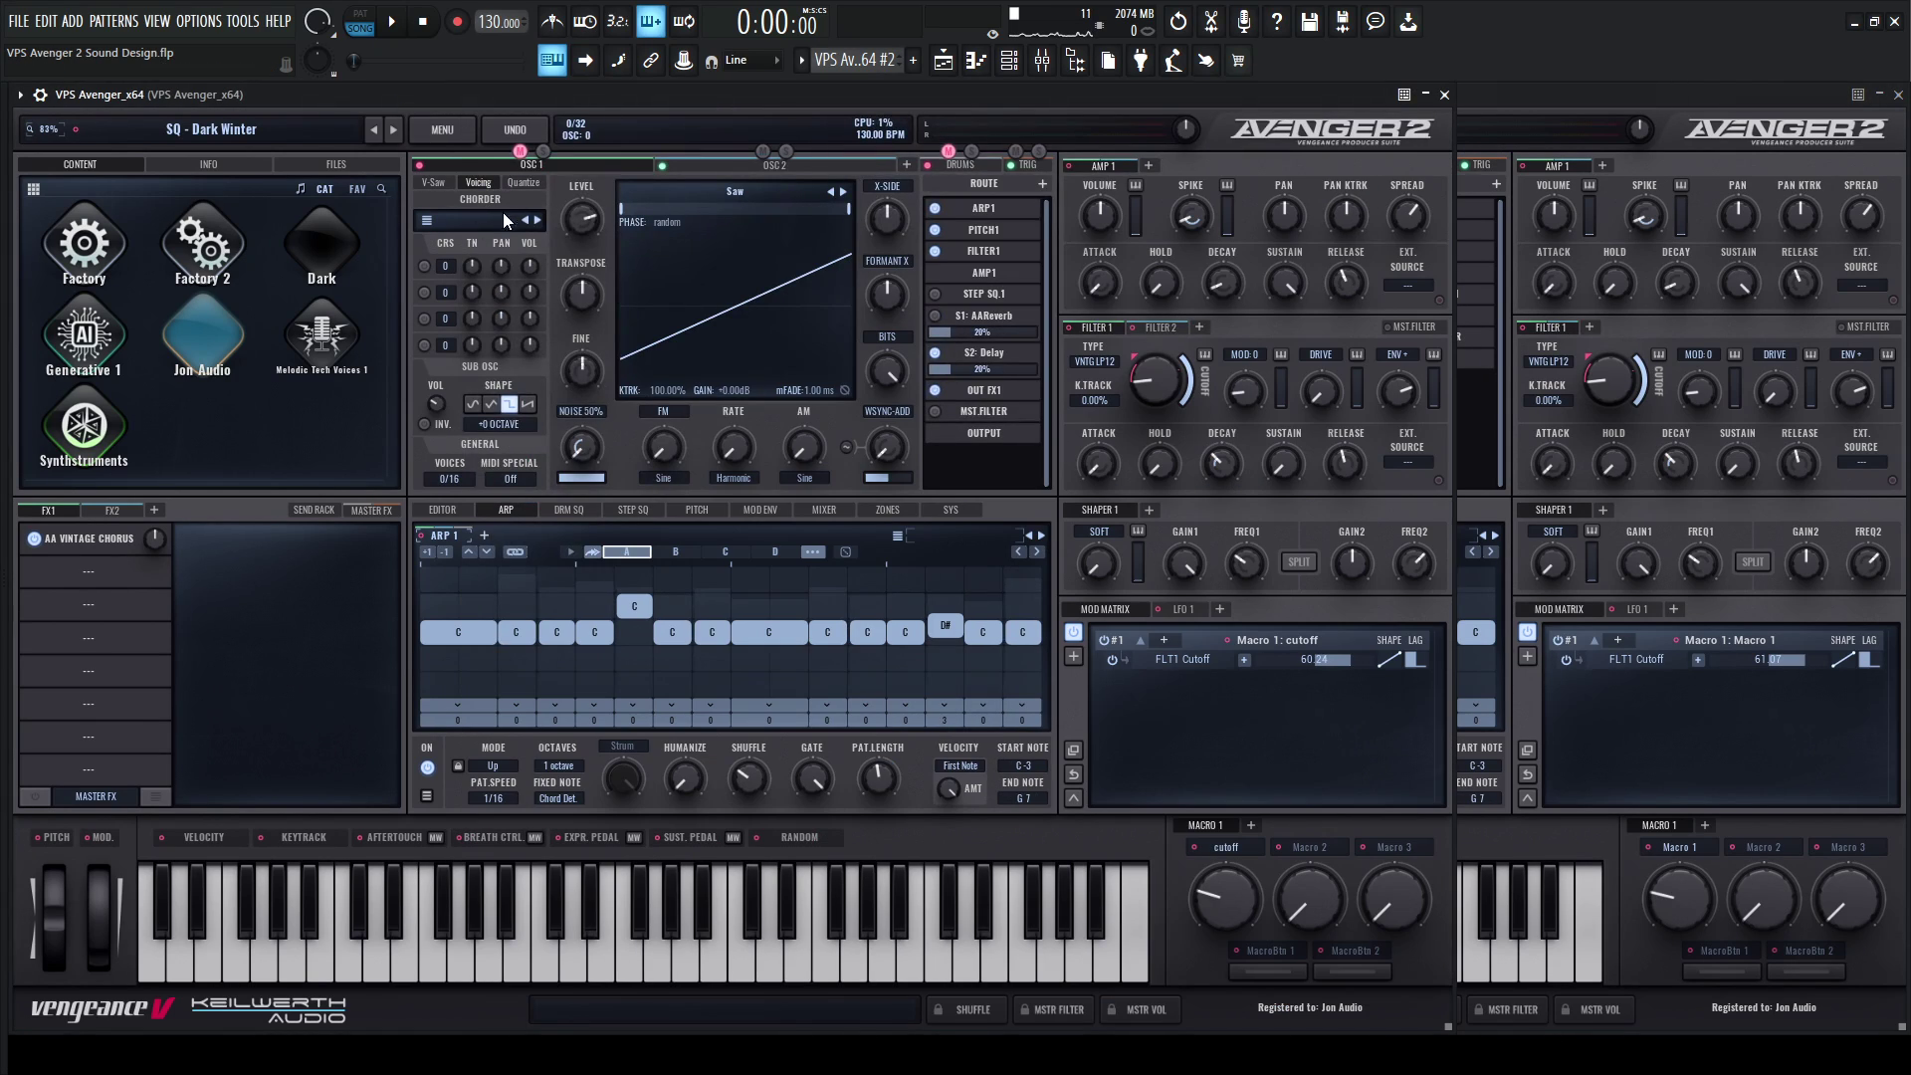
left_click(735, 167)
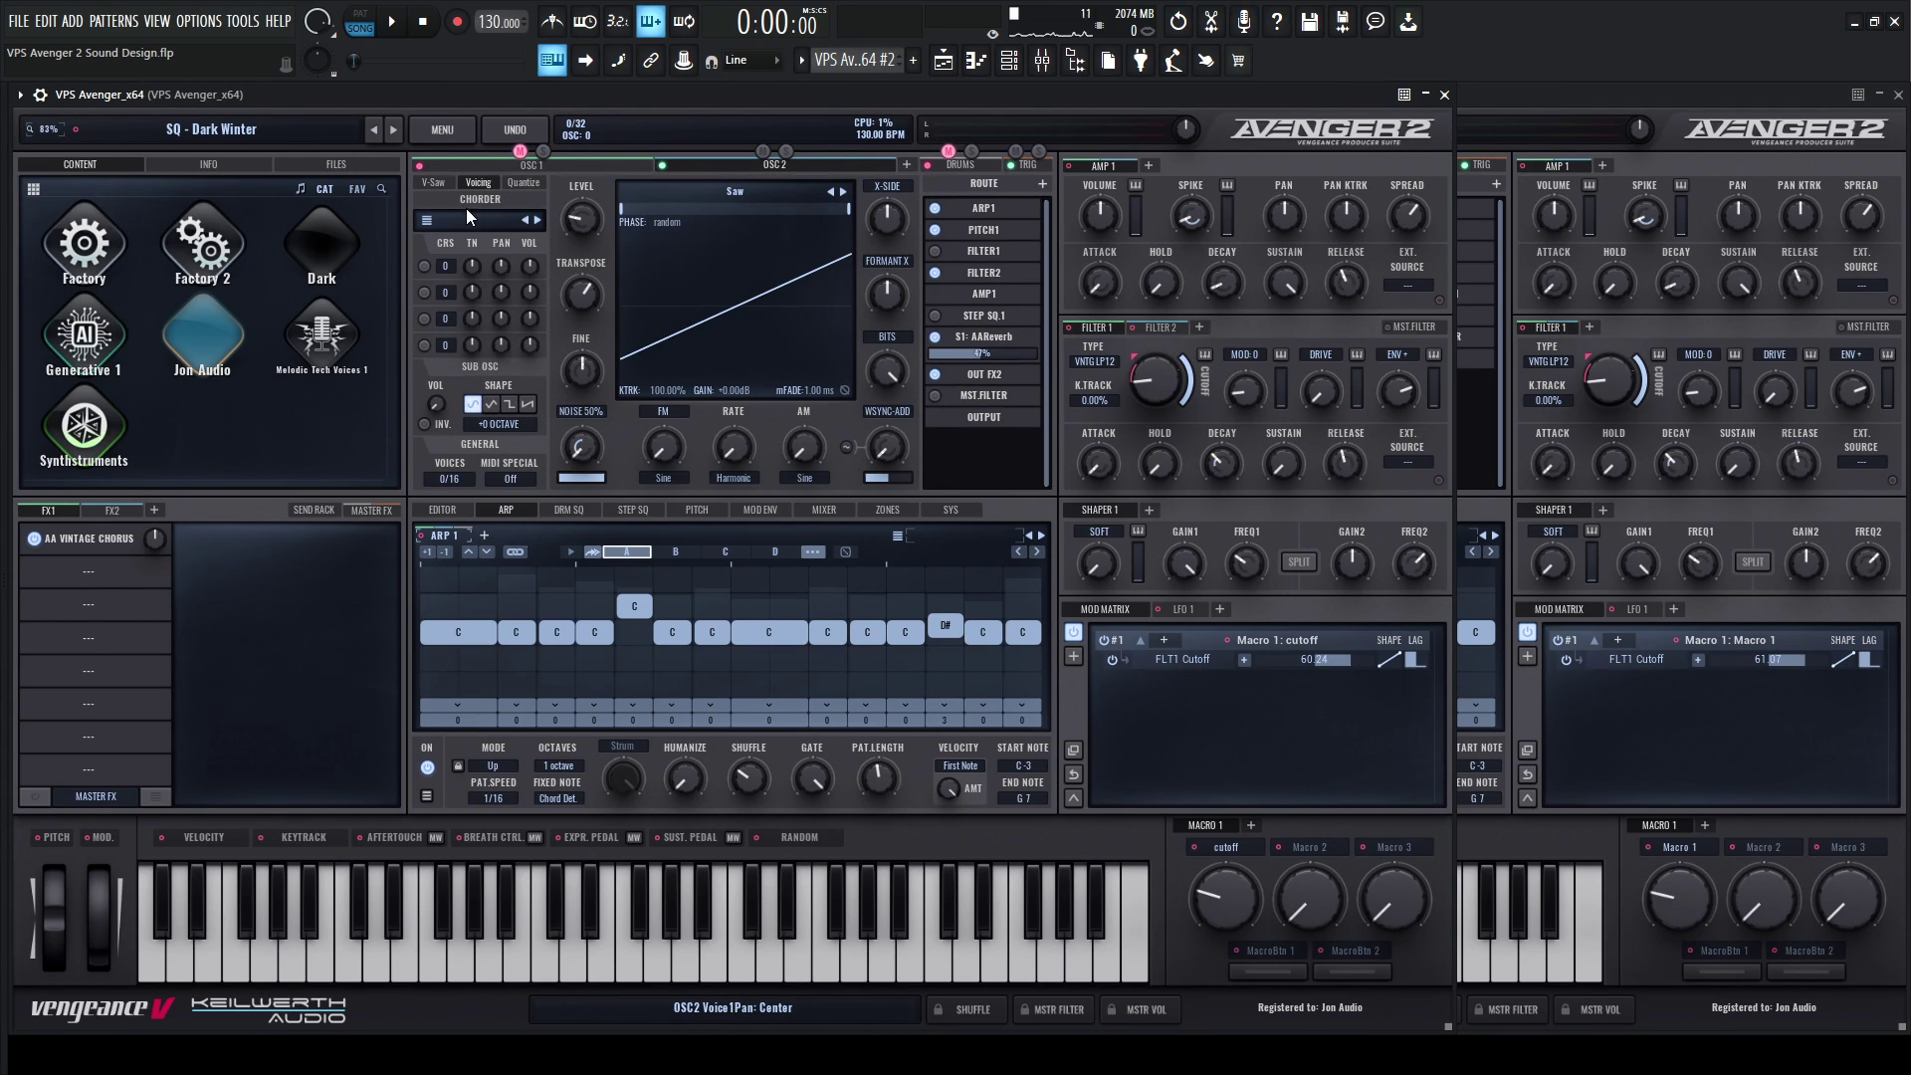
left_click(436, 183)
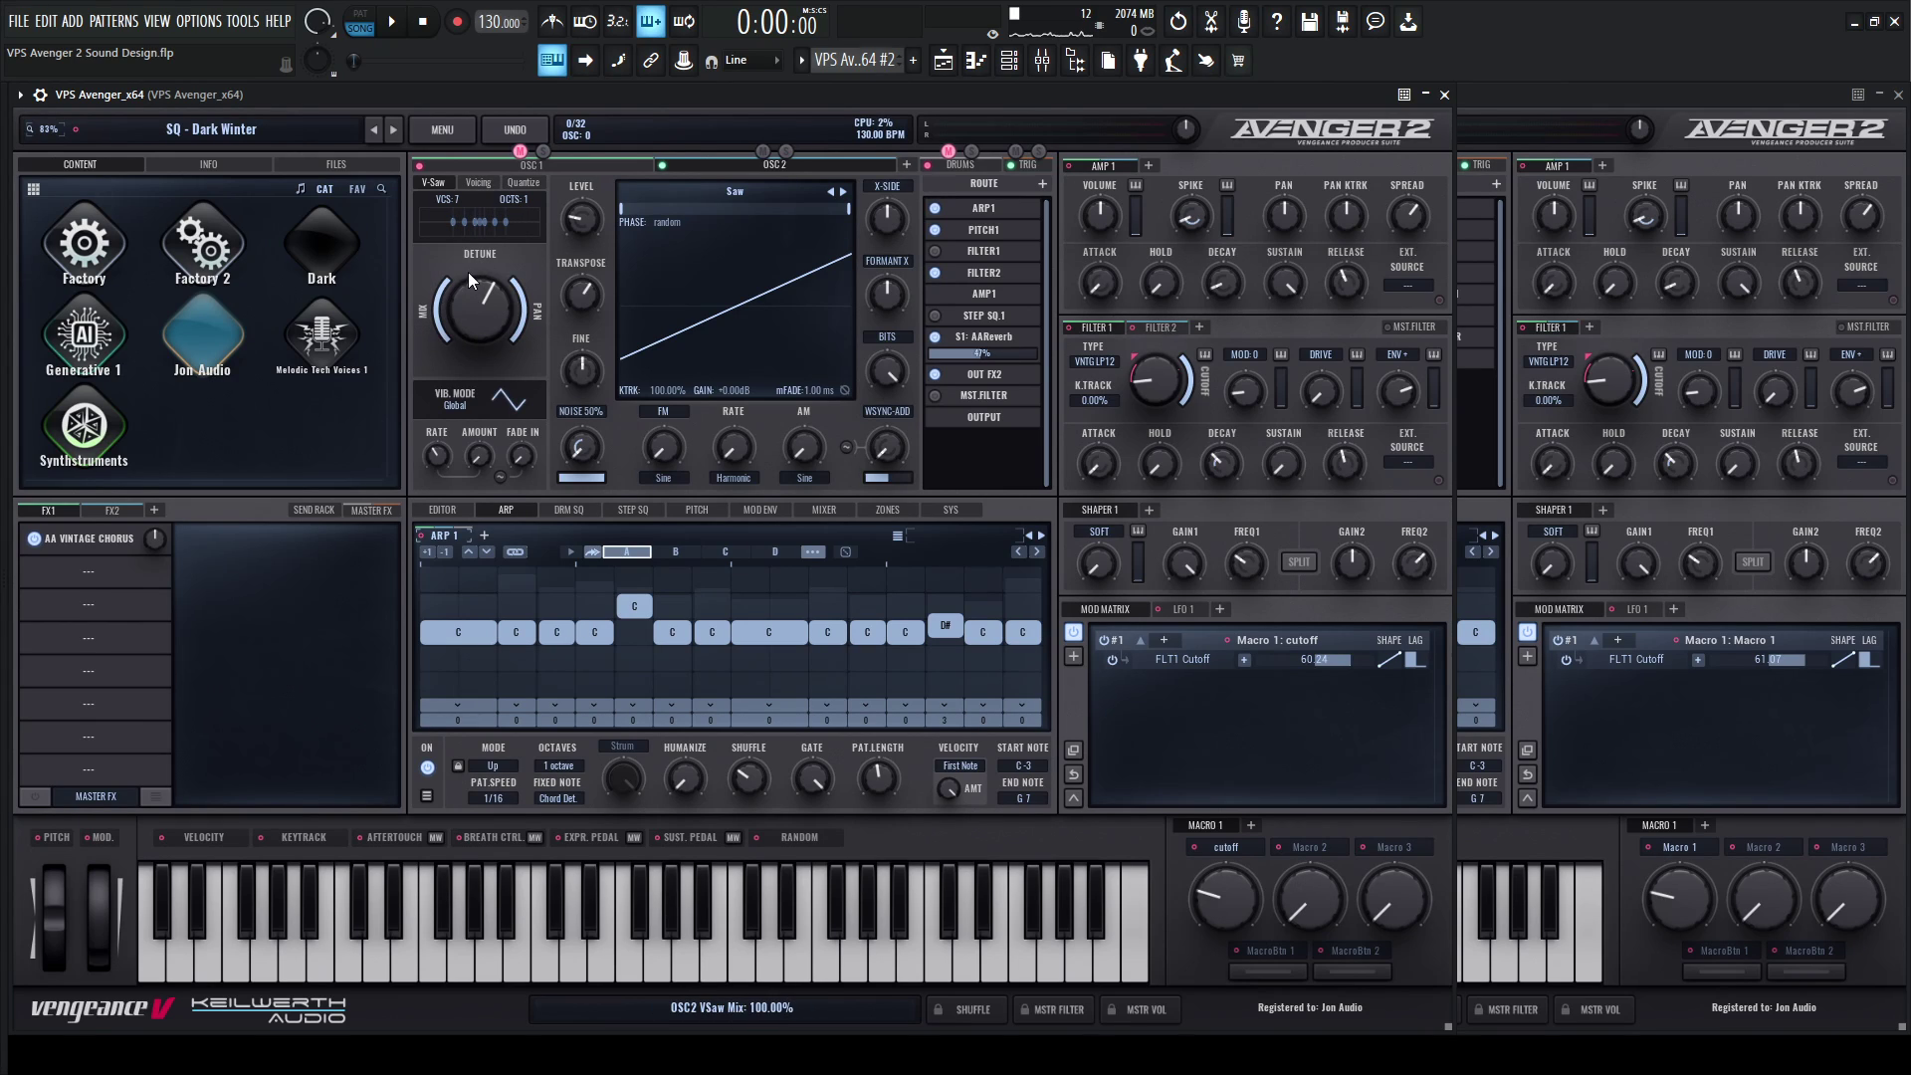
left_click(1567, 123)
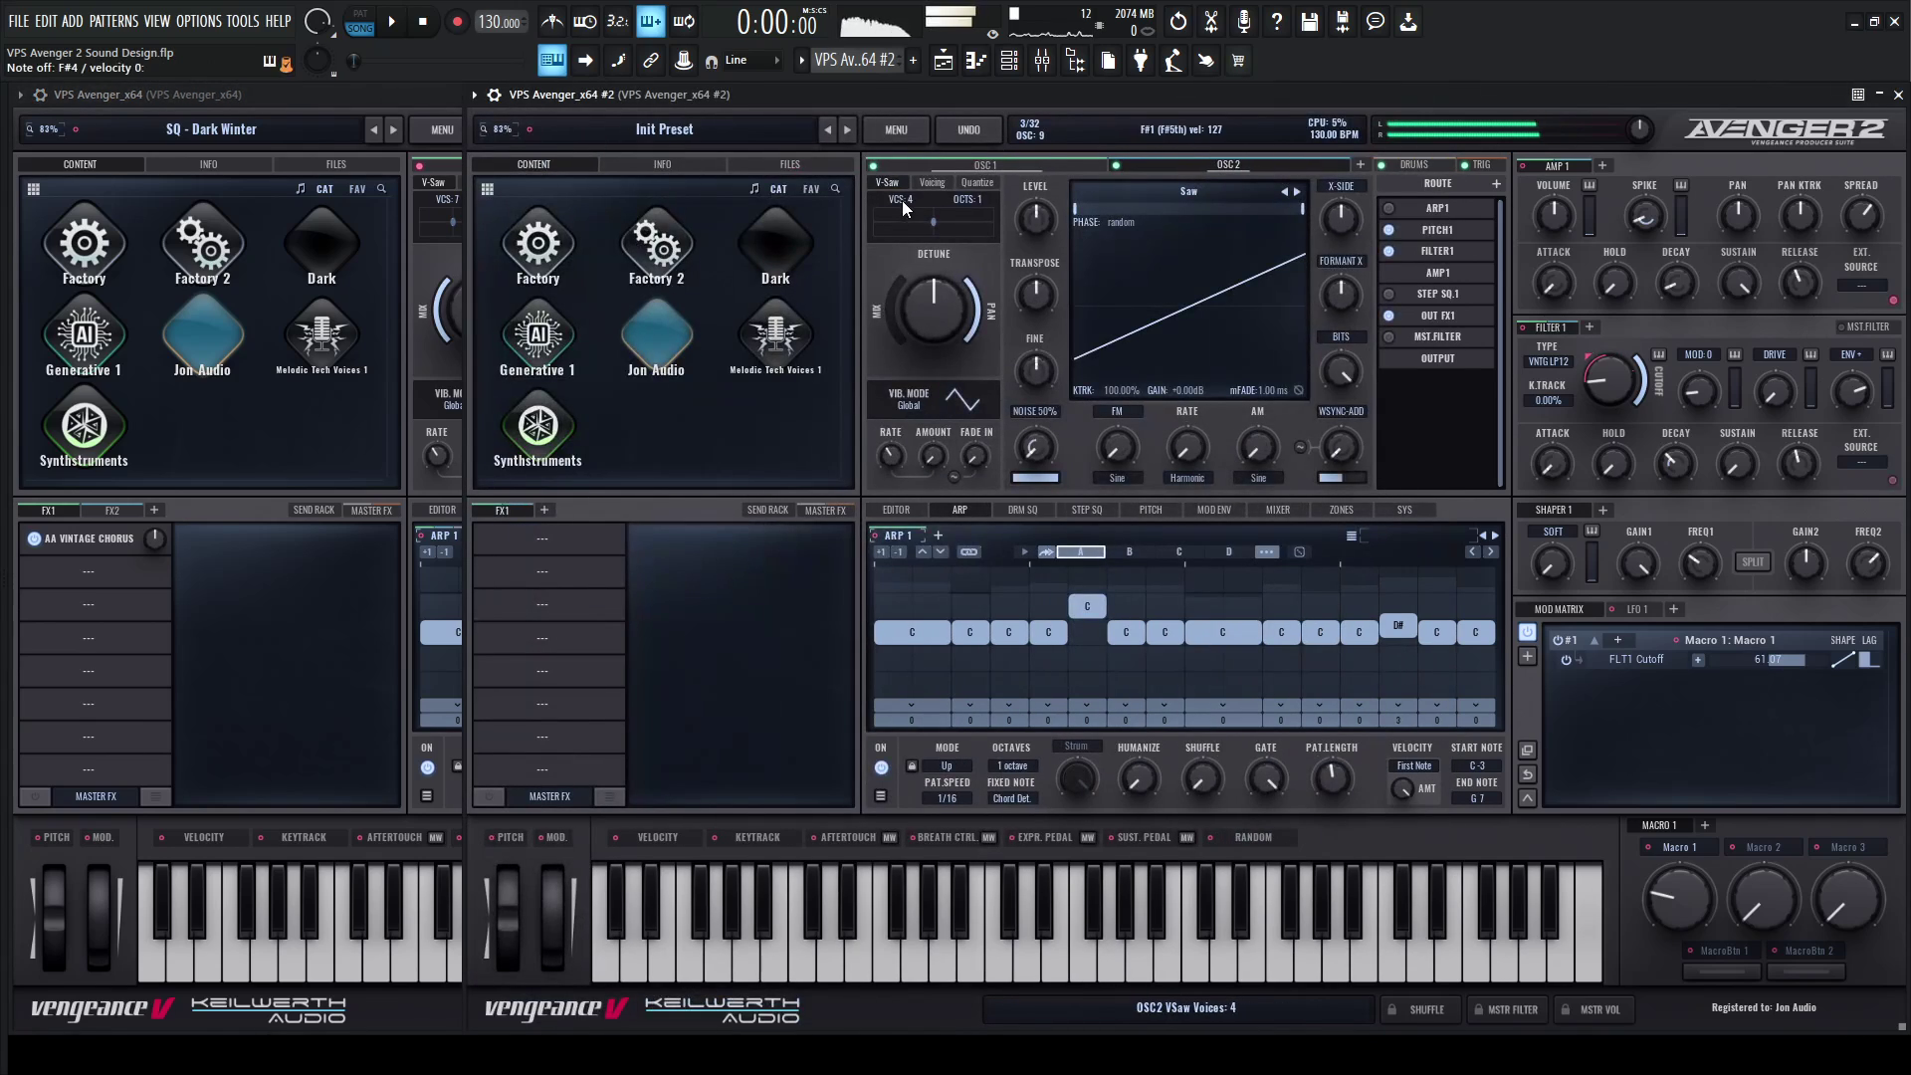
left_click_drag(894, 337, 901, 261)
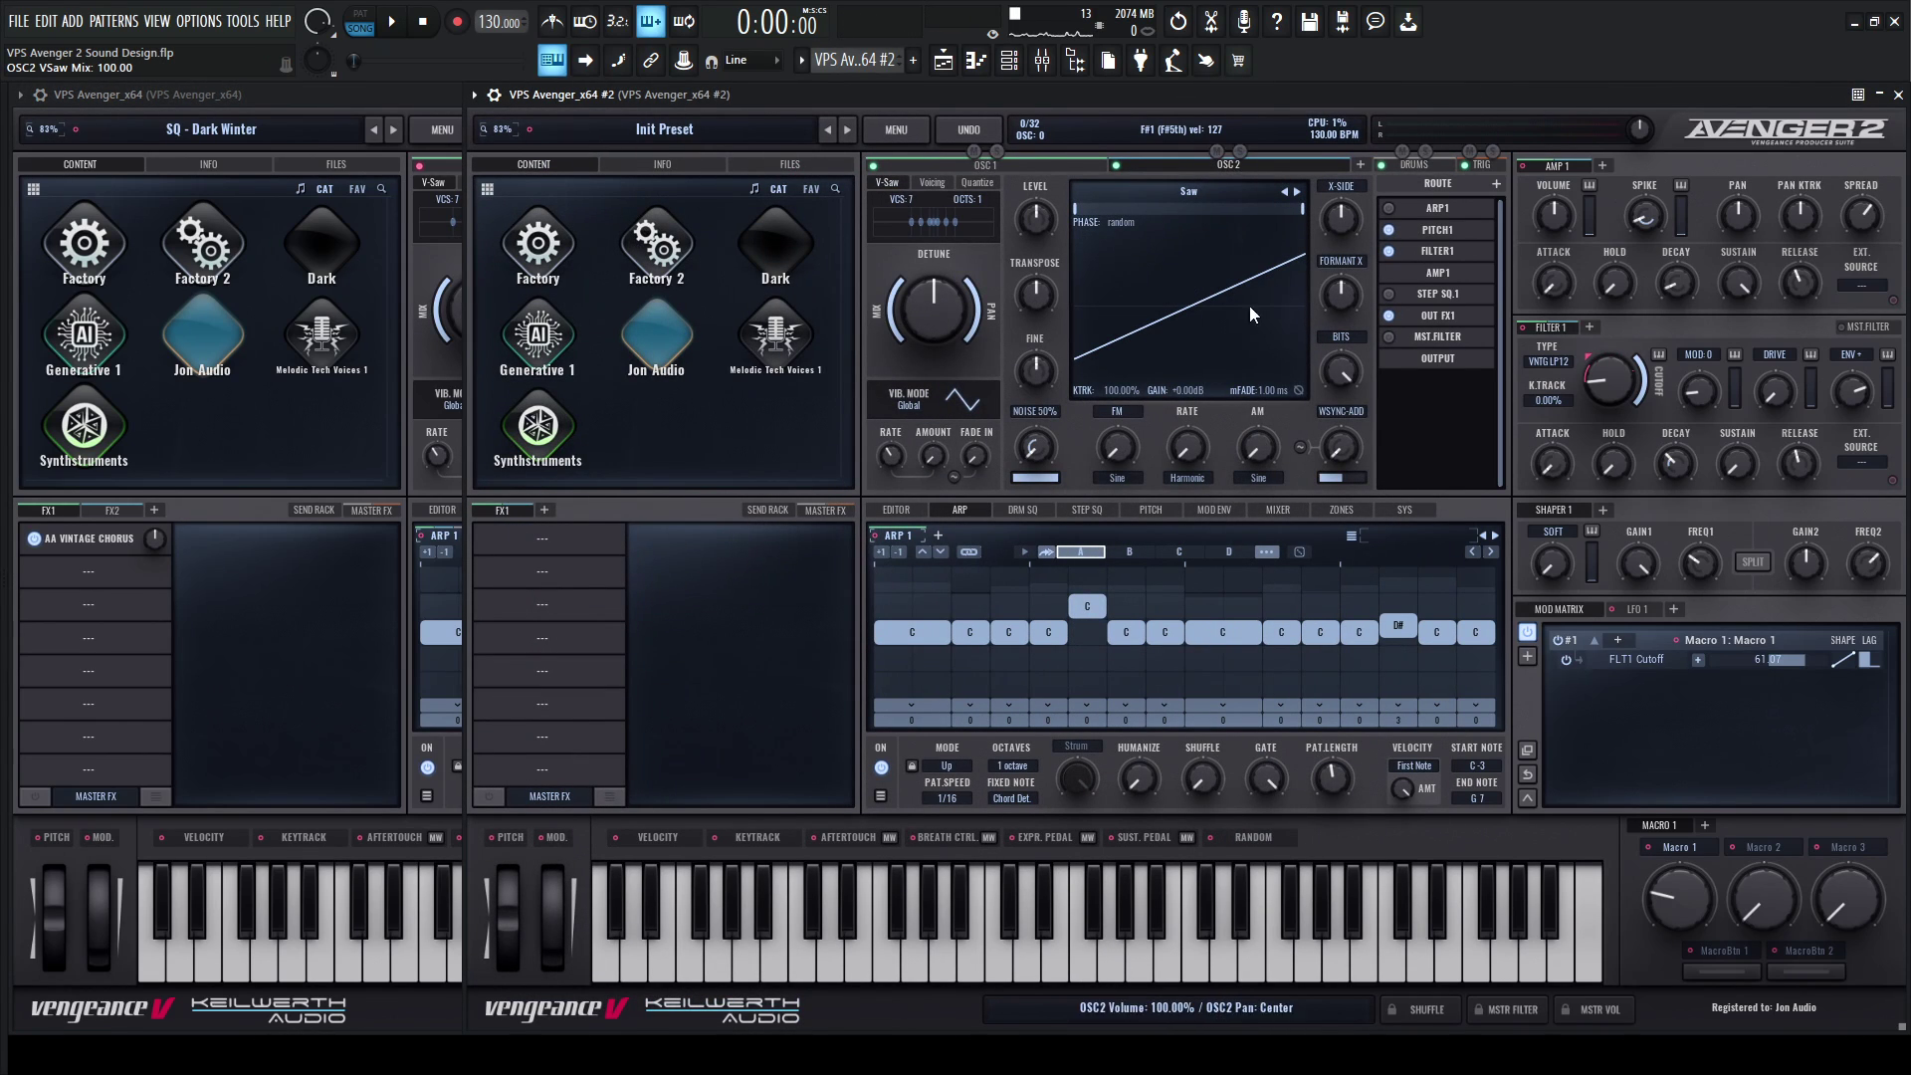
key("g")
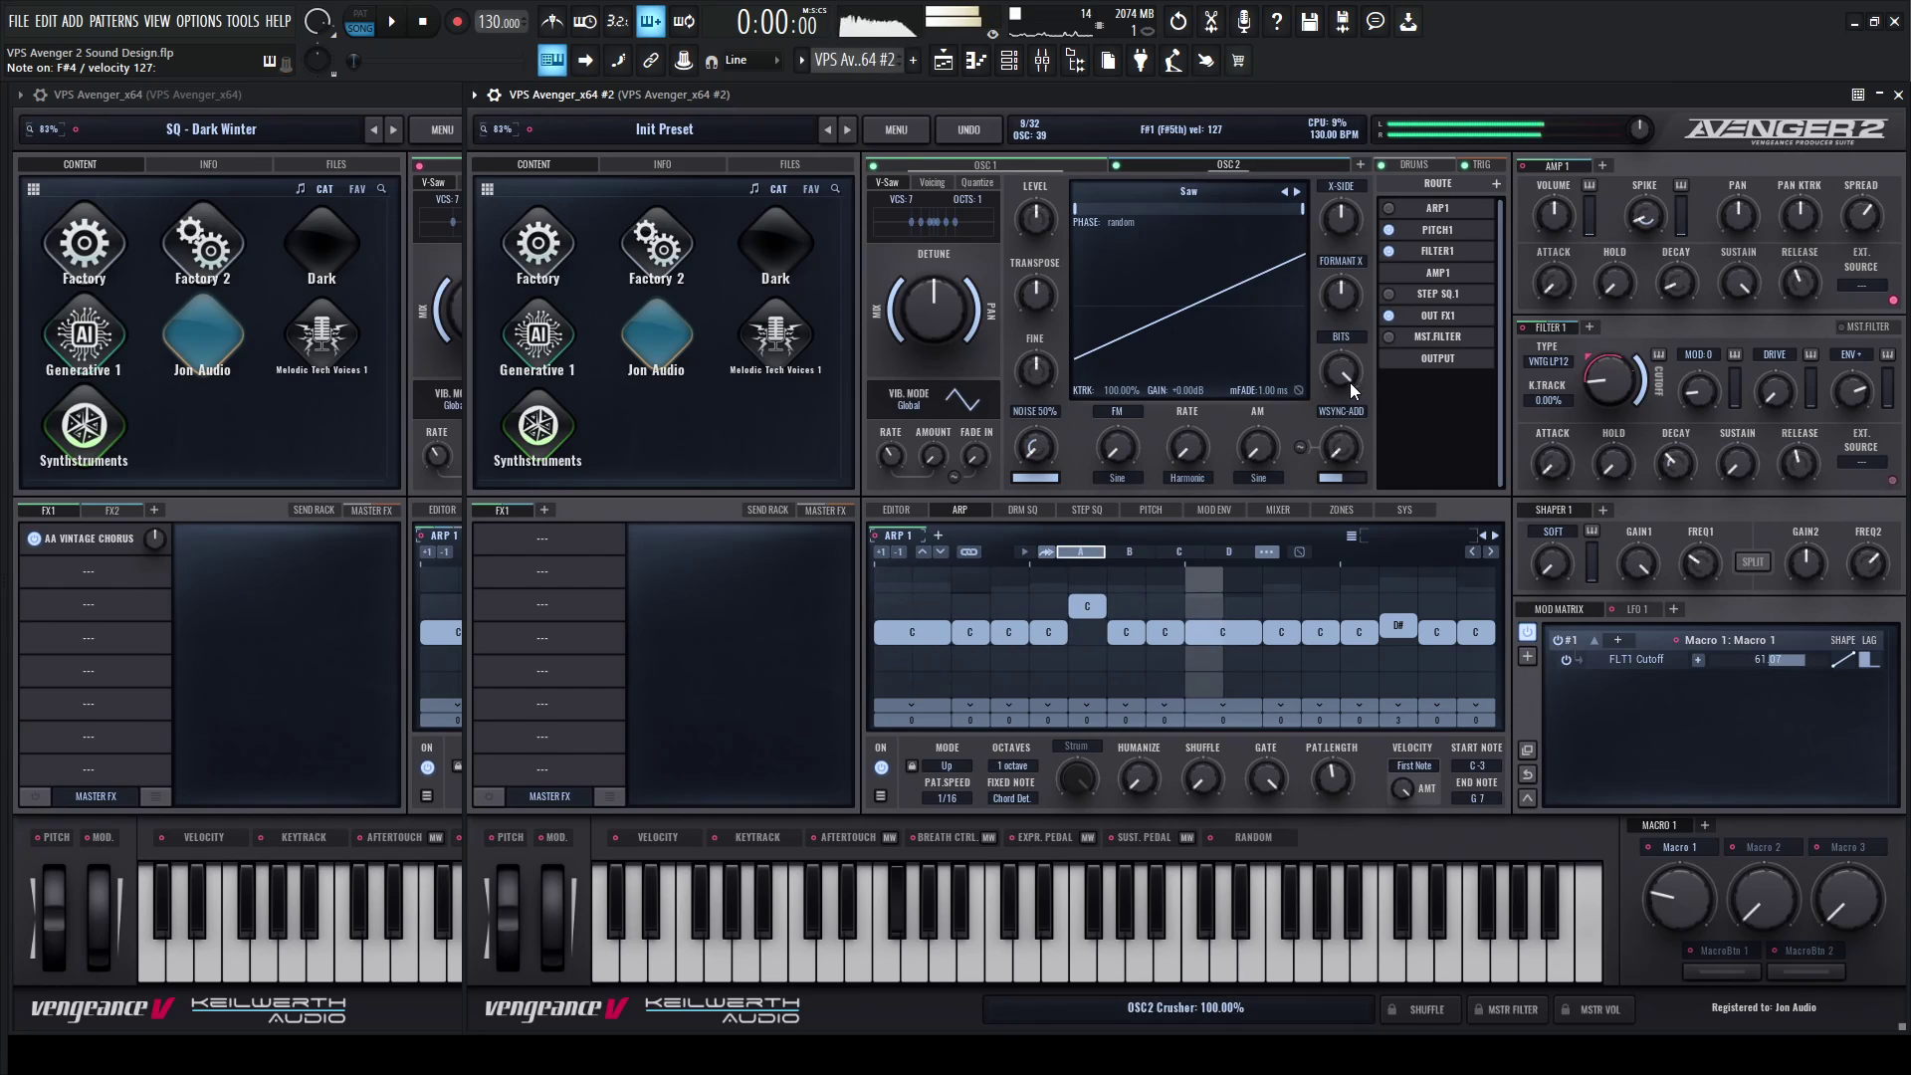
Enable ARP1 in the new OSC 2's routing, mute OSC 1 and compare OSC 2's sound with the Dark Winter patch.
left_click(444, 107)
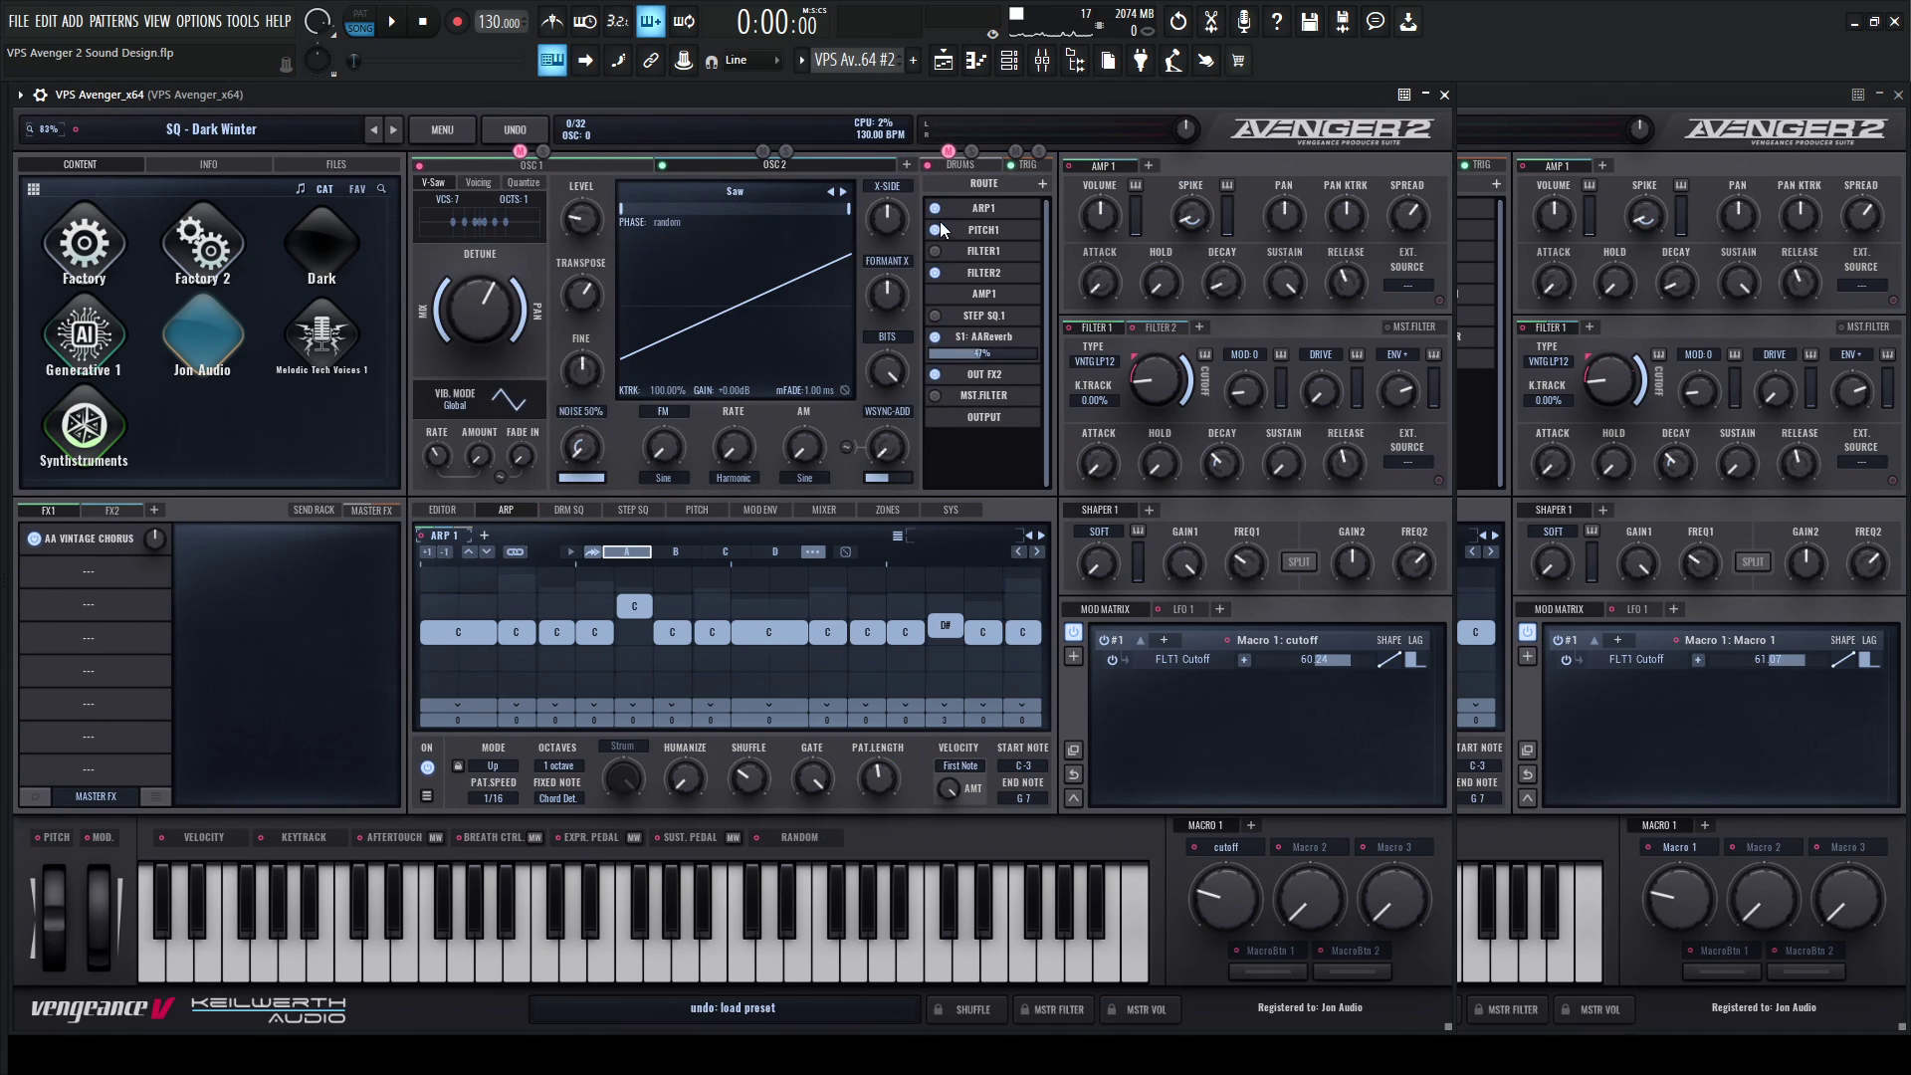
left_click(1548, 127)
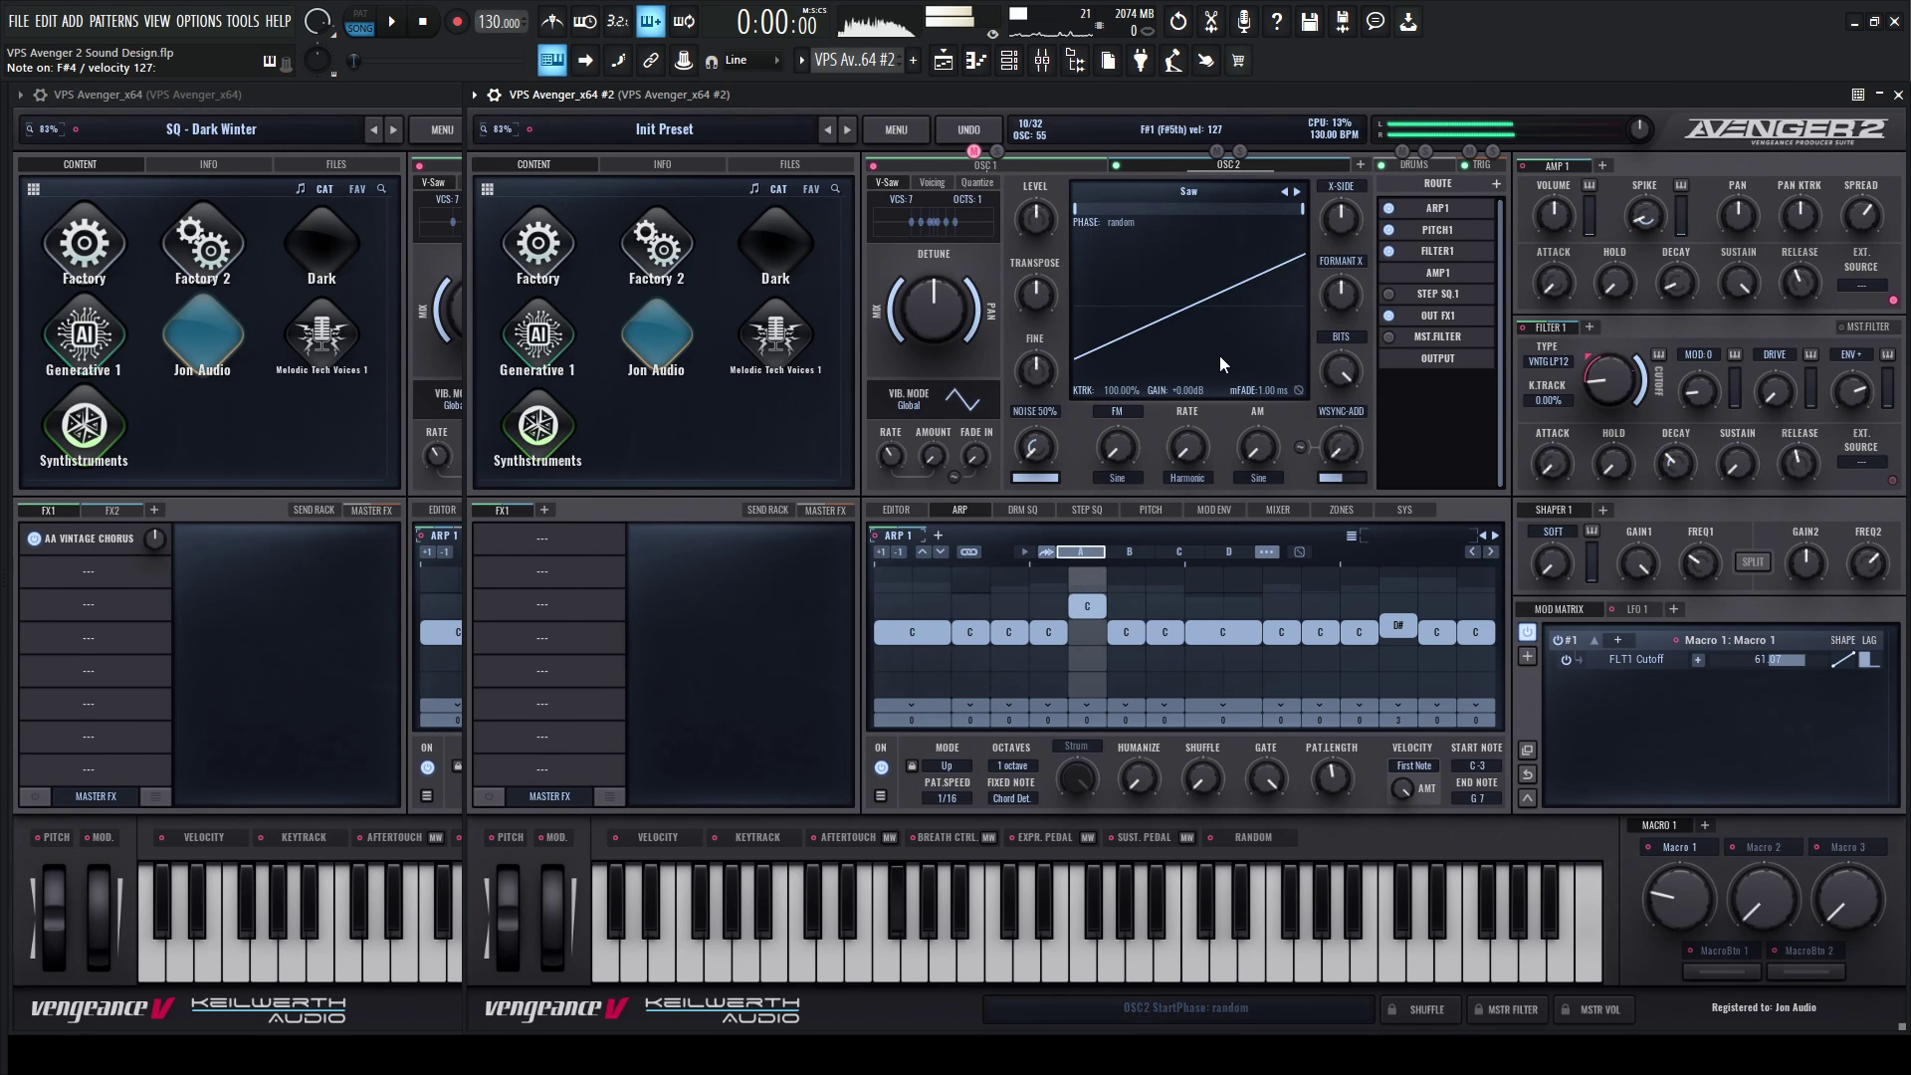
left_click(422, 100)
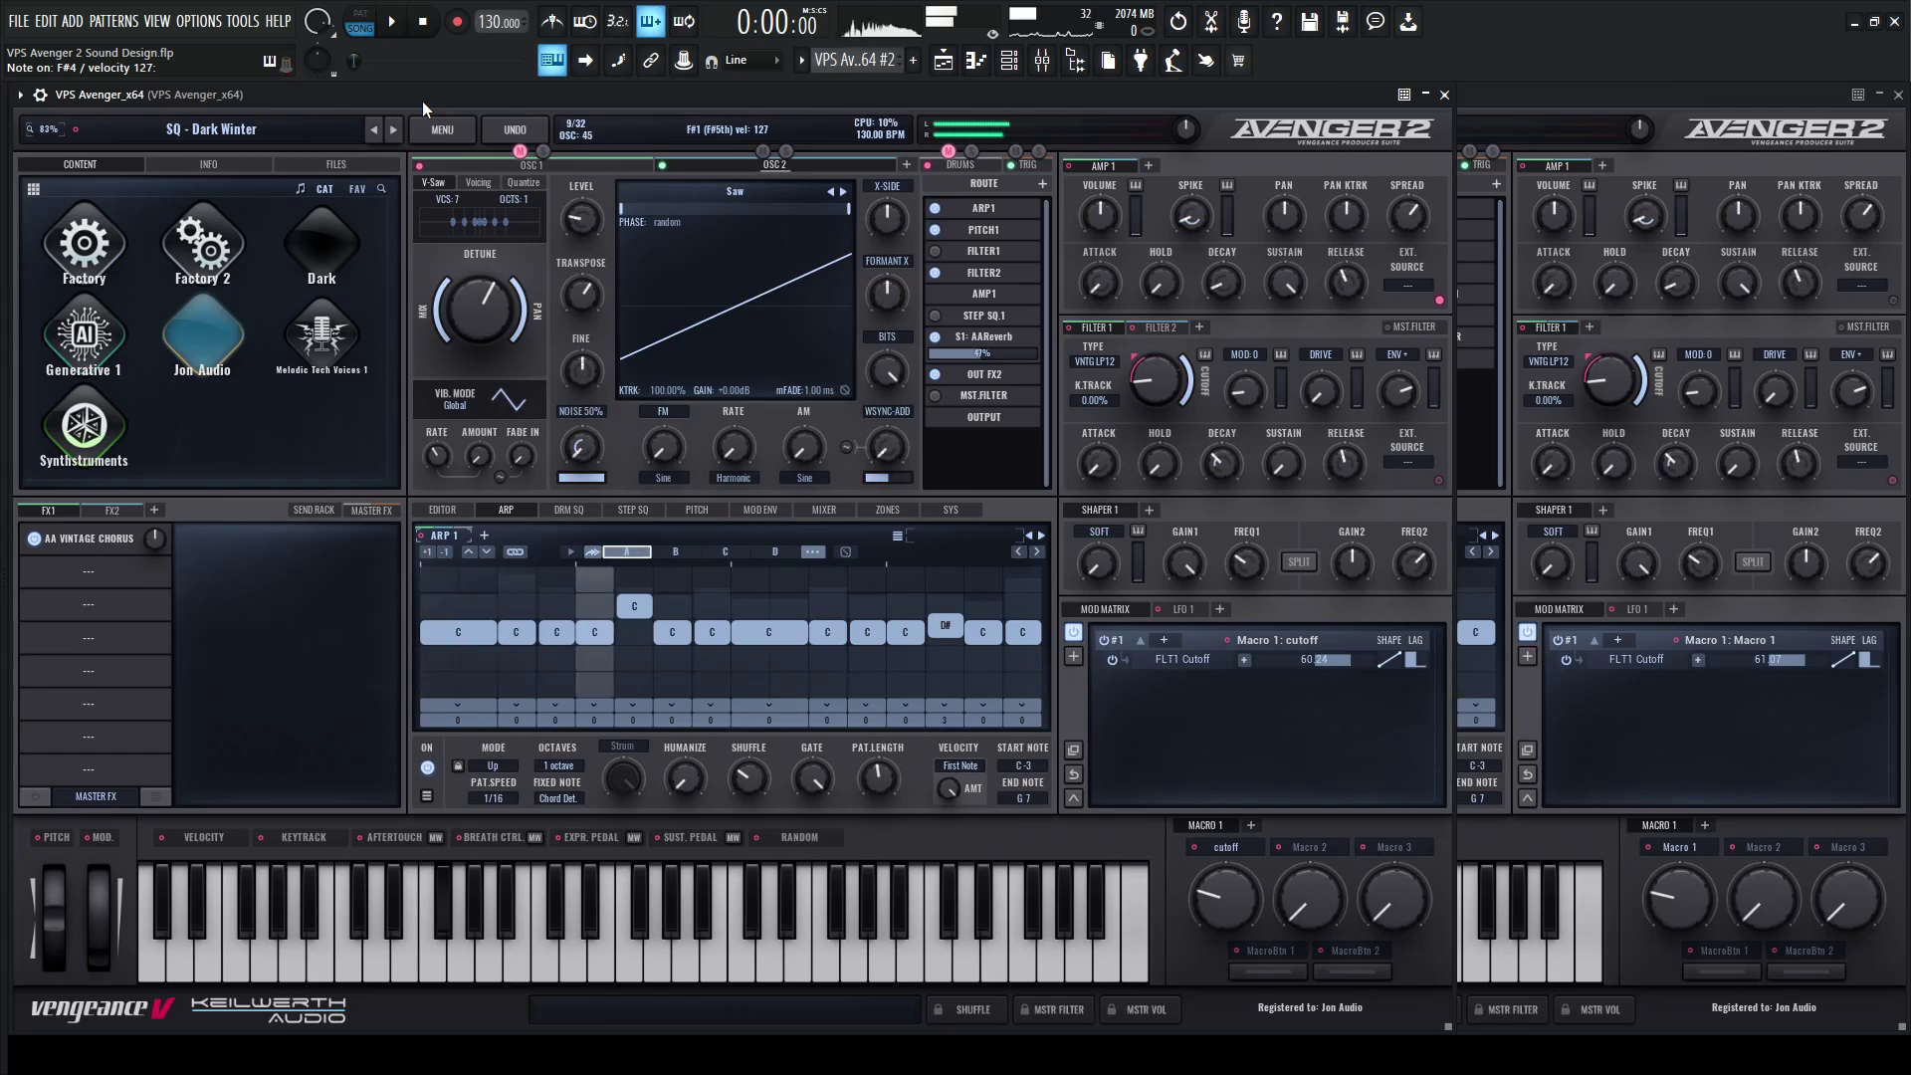
left_click(1495, 129)
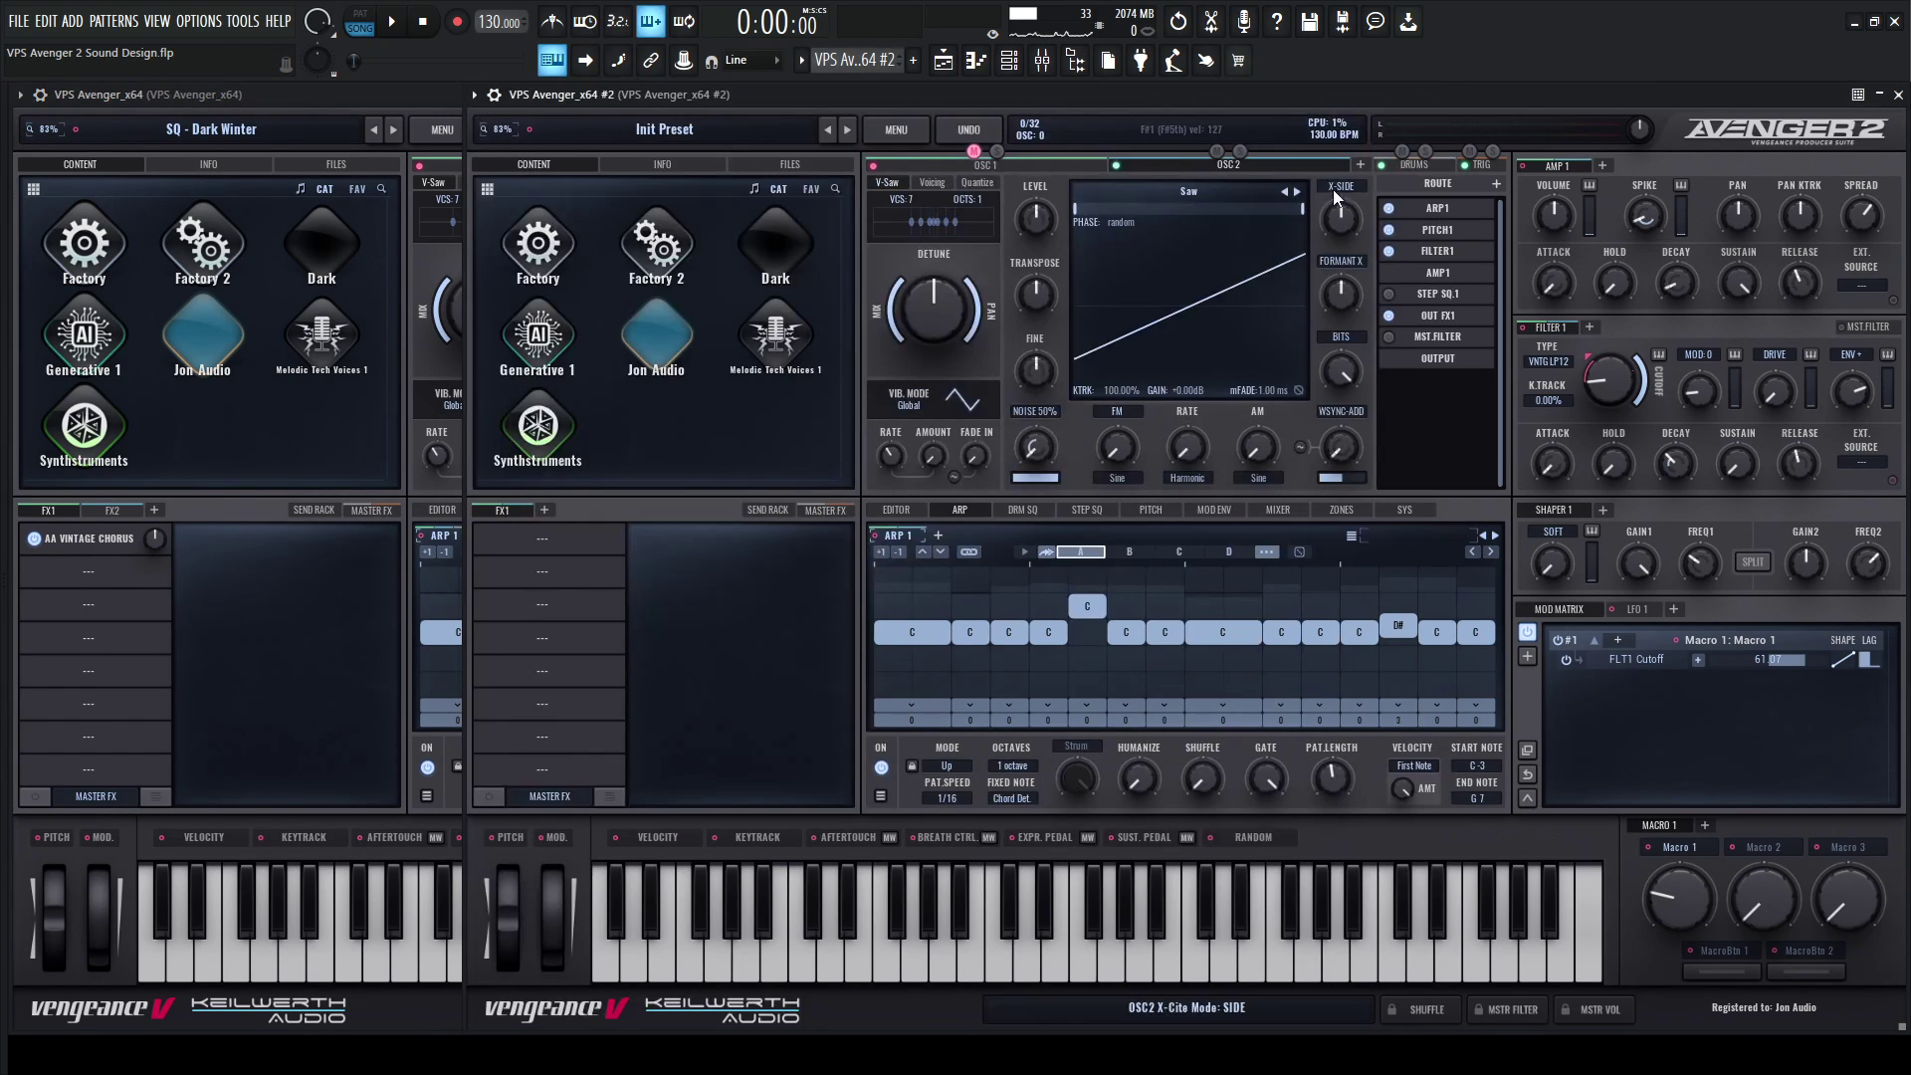
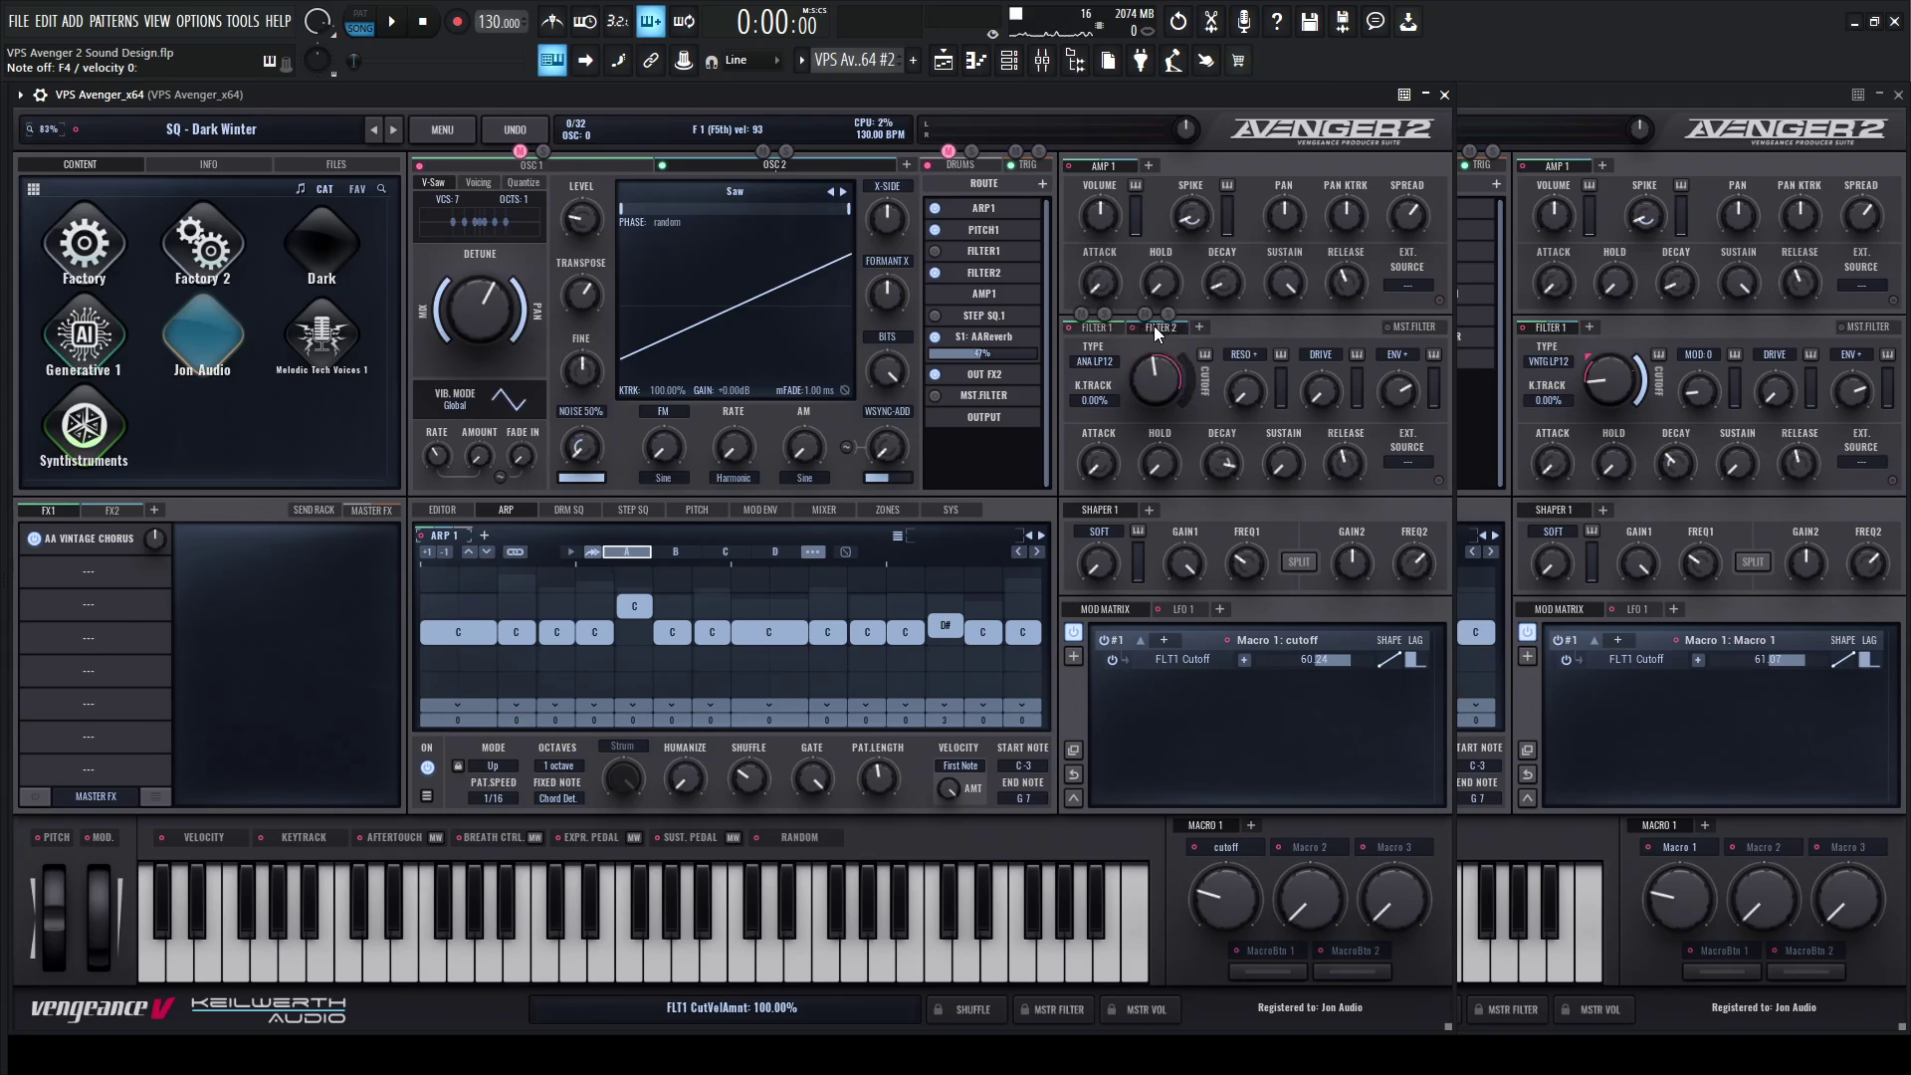
Following Dark Winter, add an ANA LP12 Filter 2 to the new patch and route OSC 2 through it instead of Filter 1.
left_click(1093, 363)
mouse_move(1113, 398)
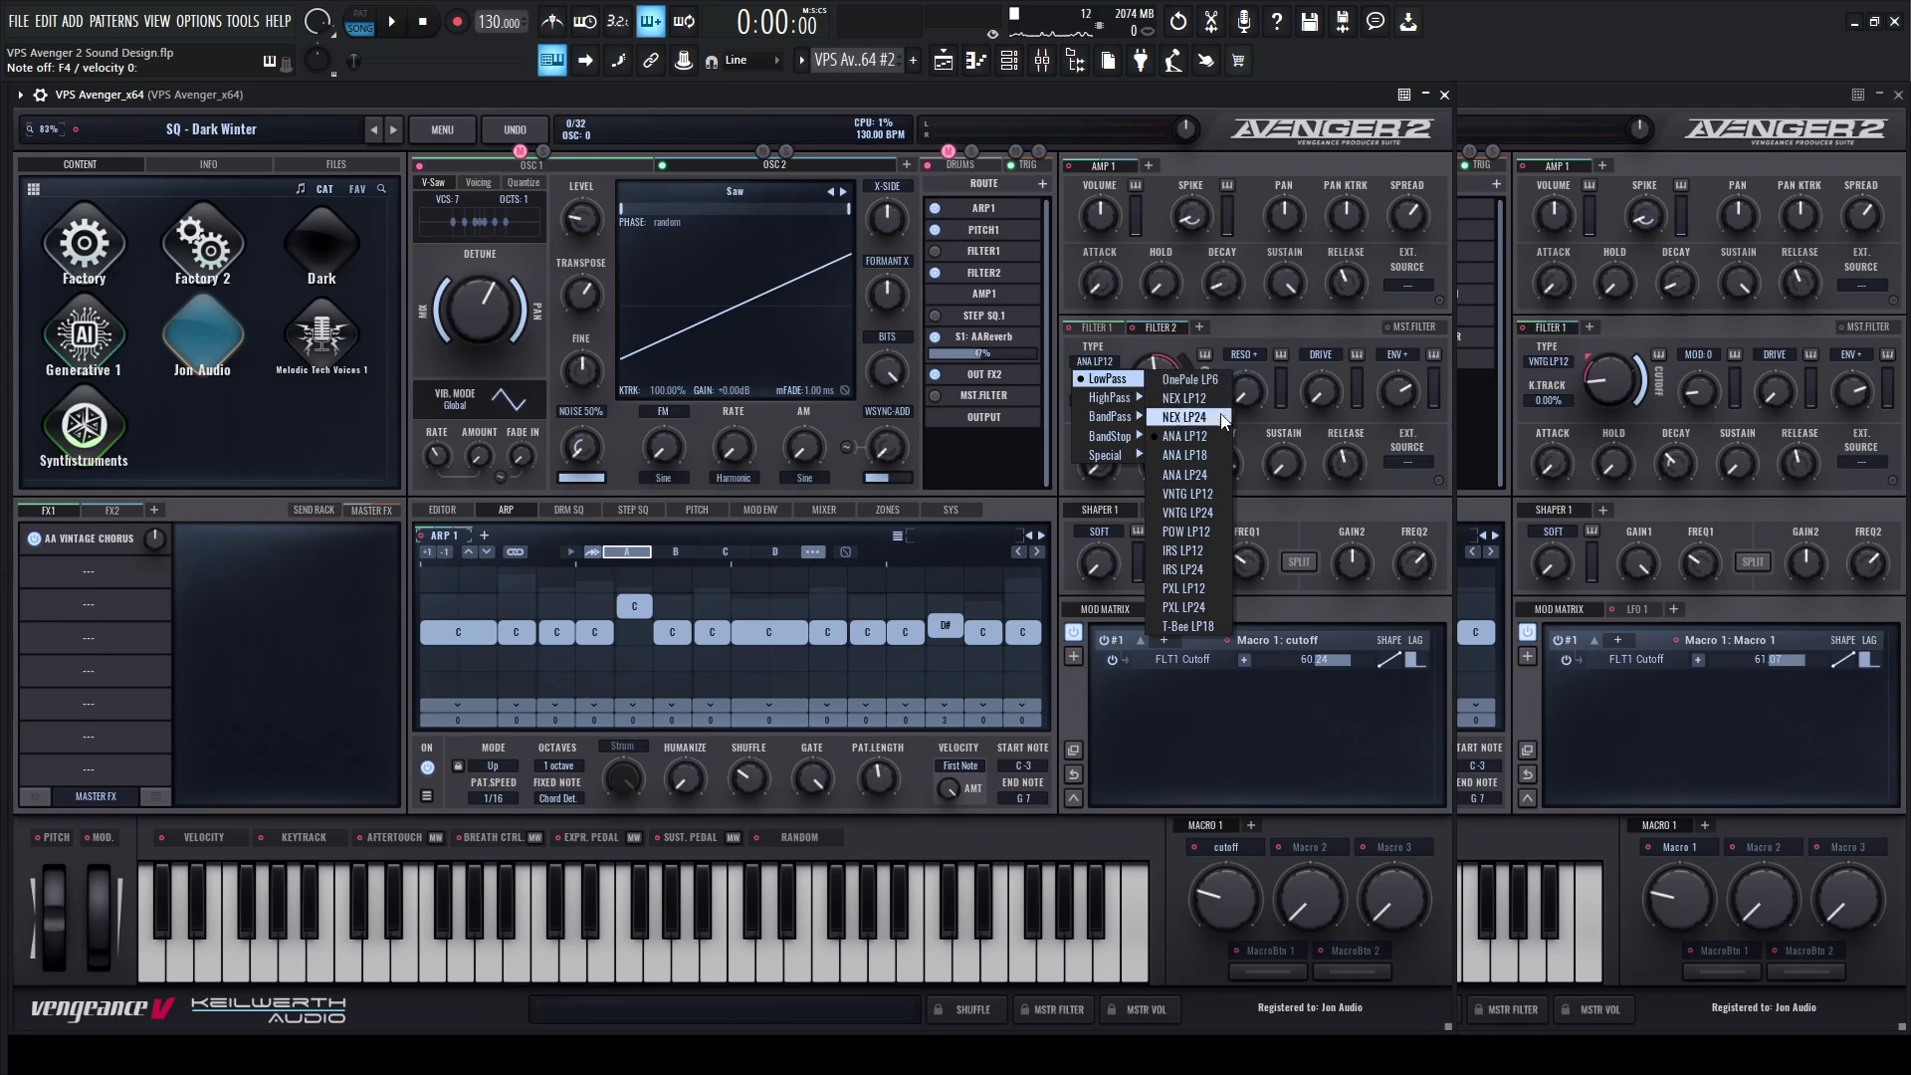
left_click(1622, 116)
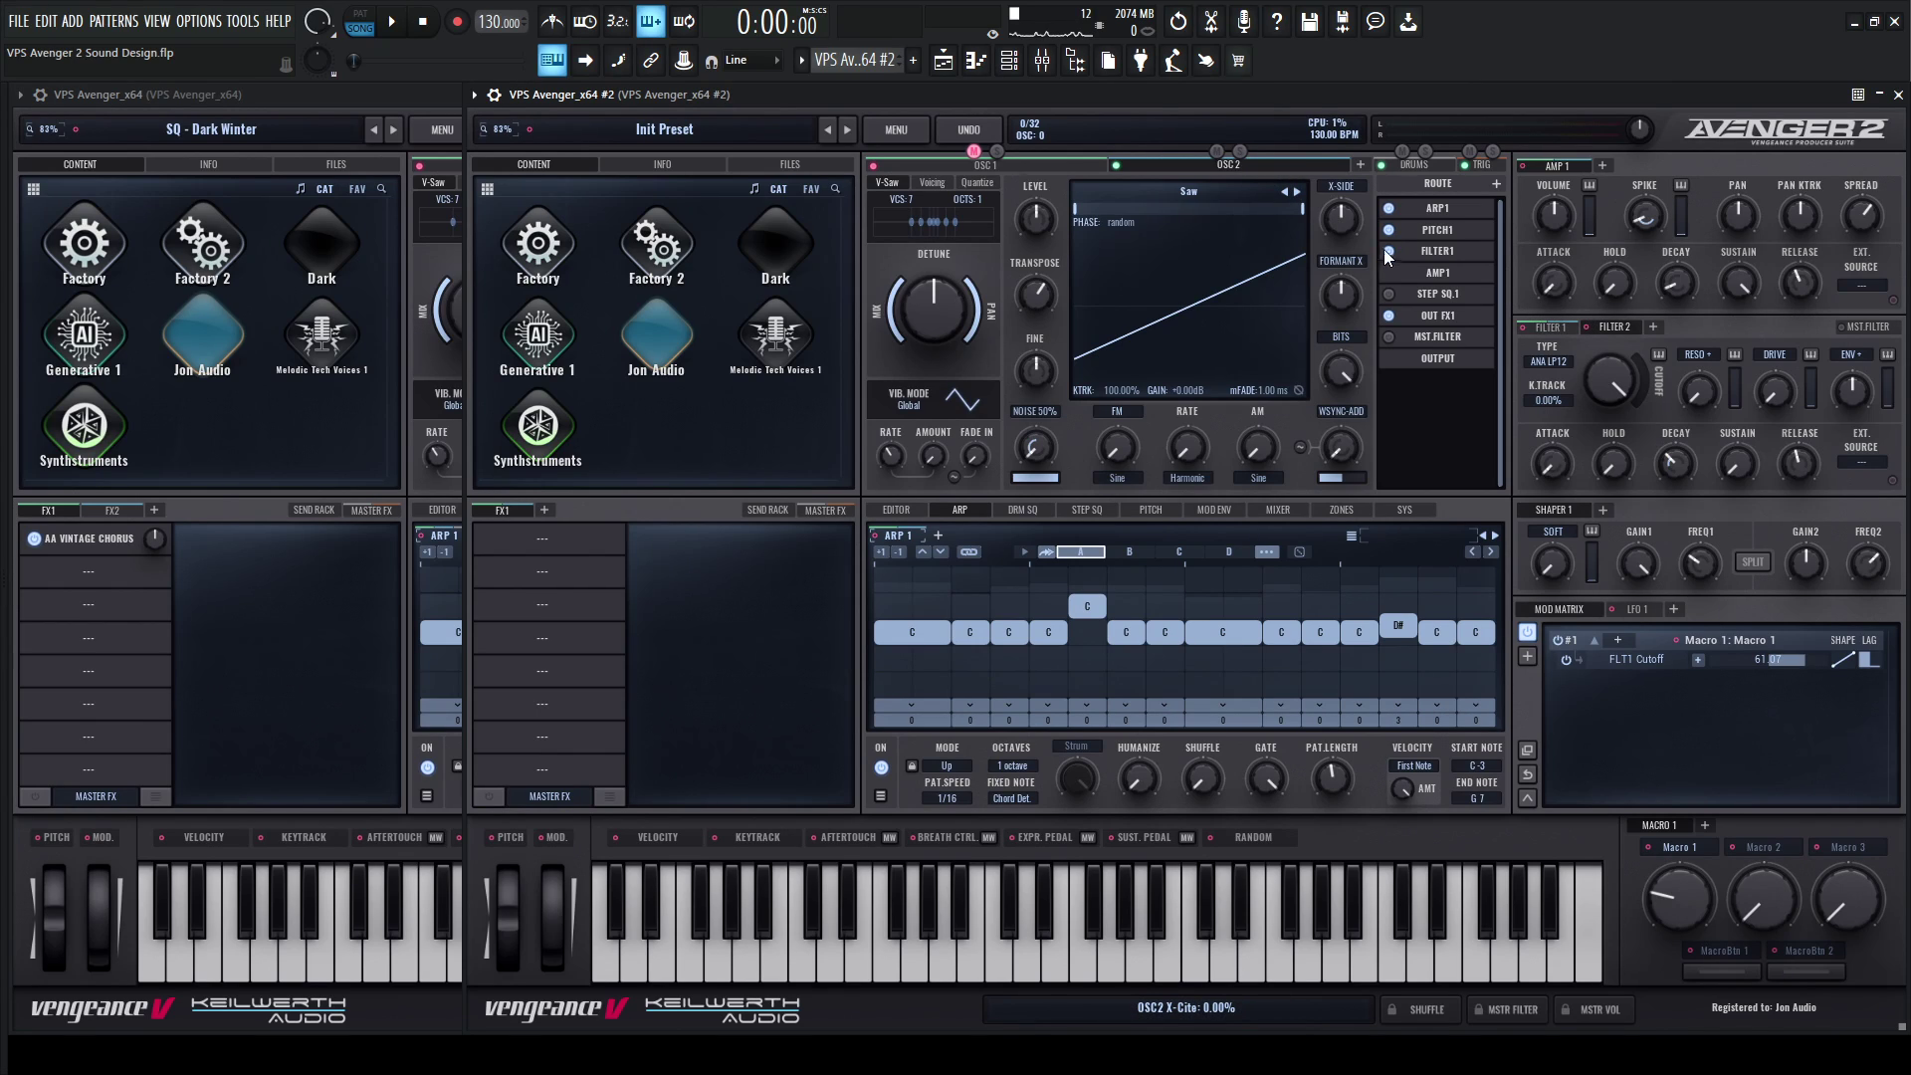
left_click(1496, 183)
left_click(1458, 251)
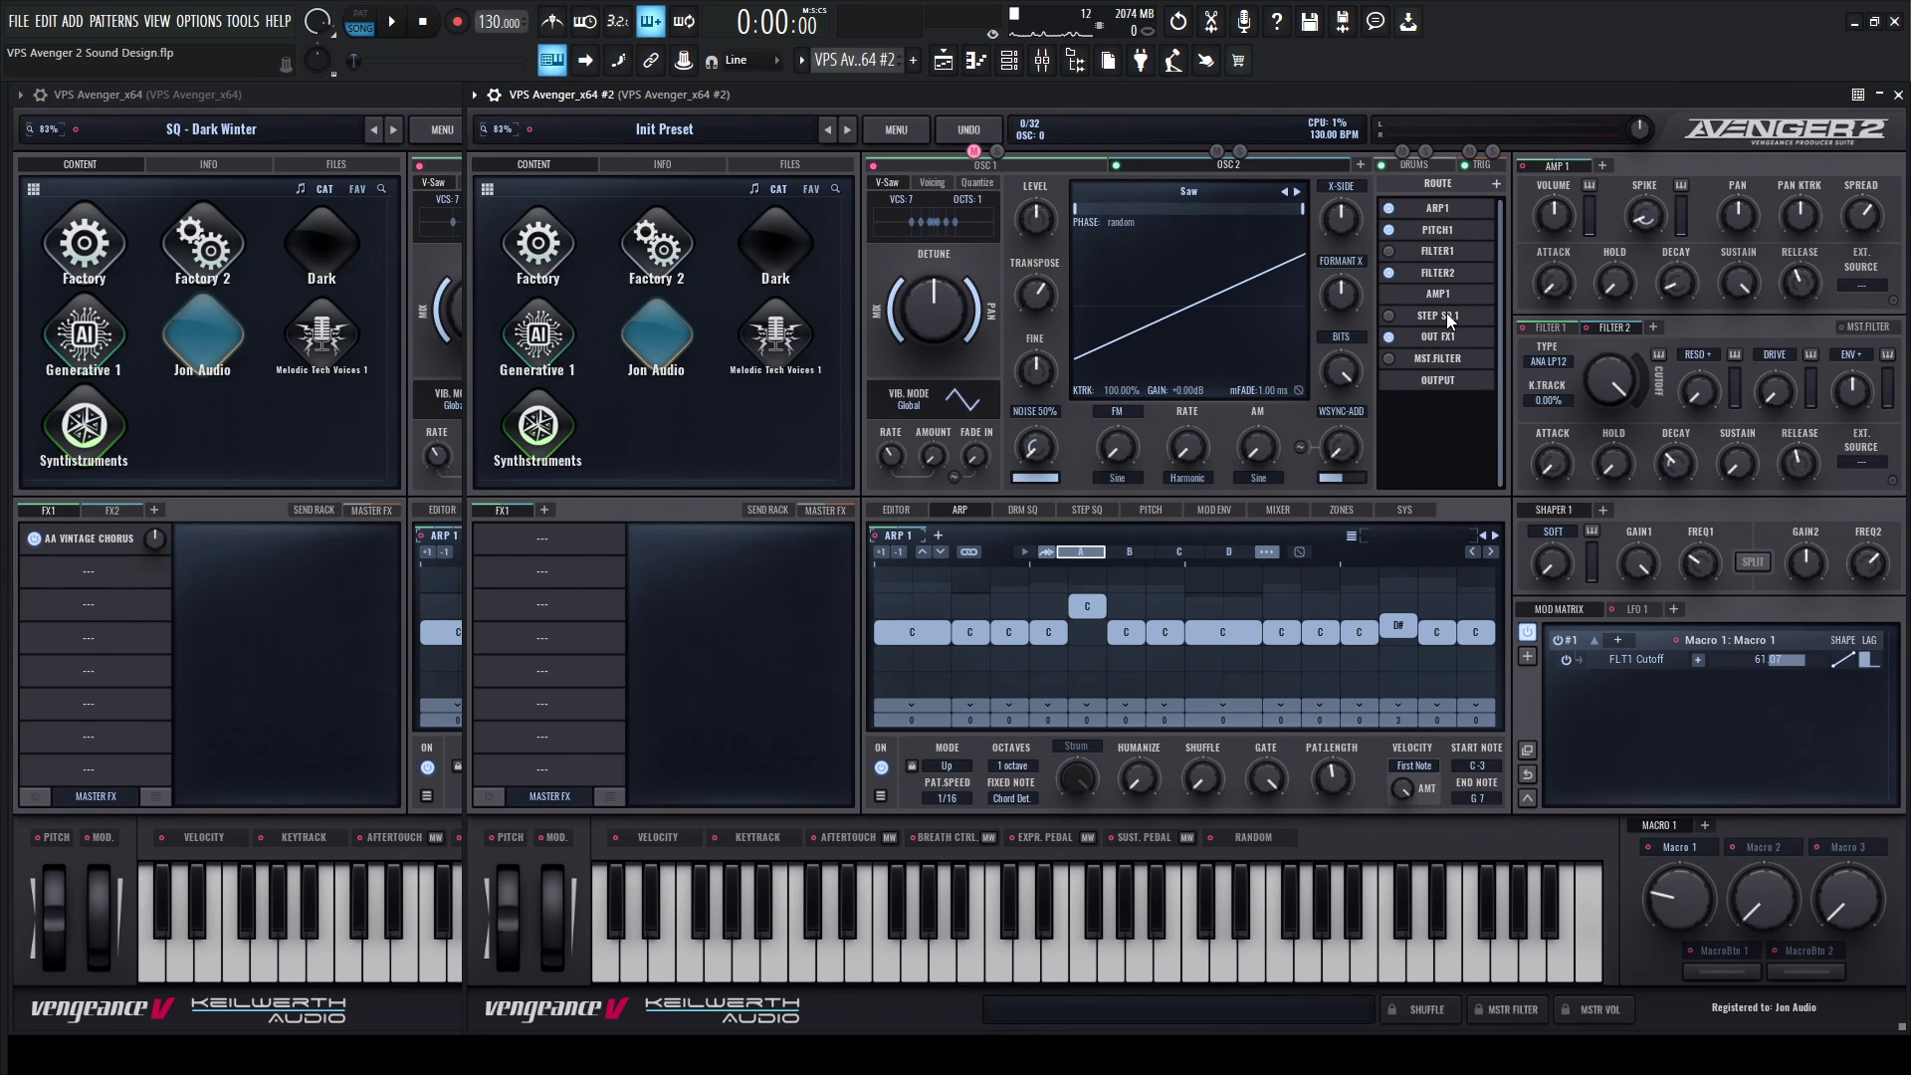
key("g")
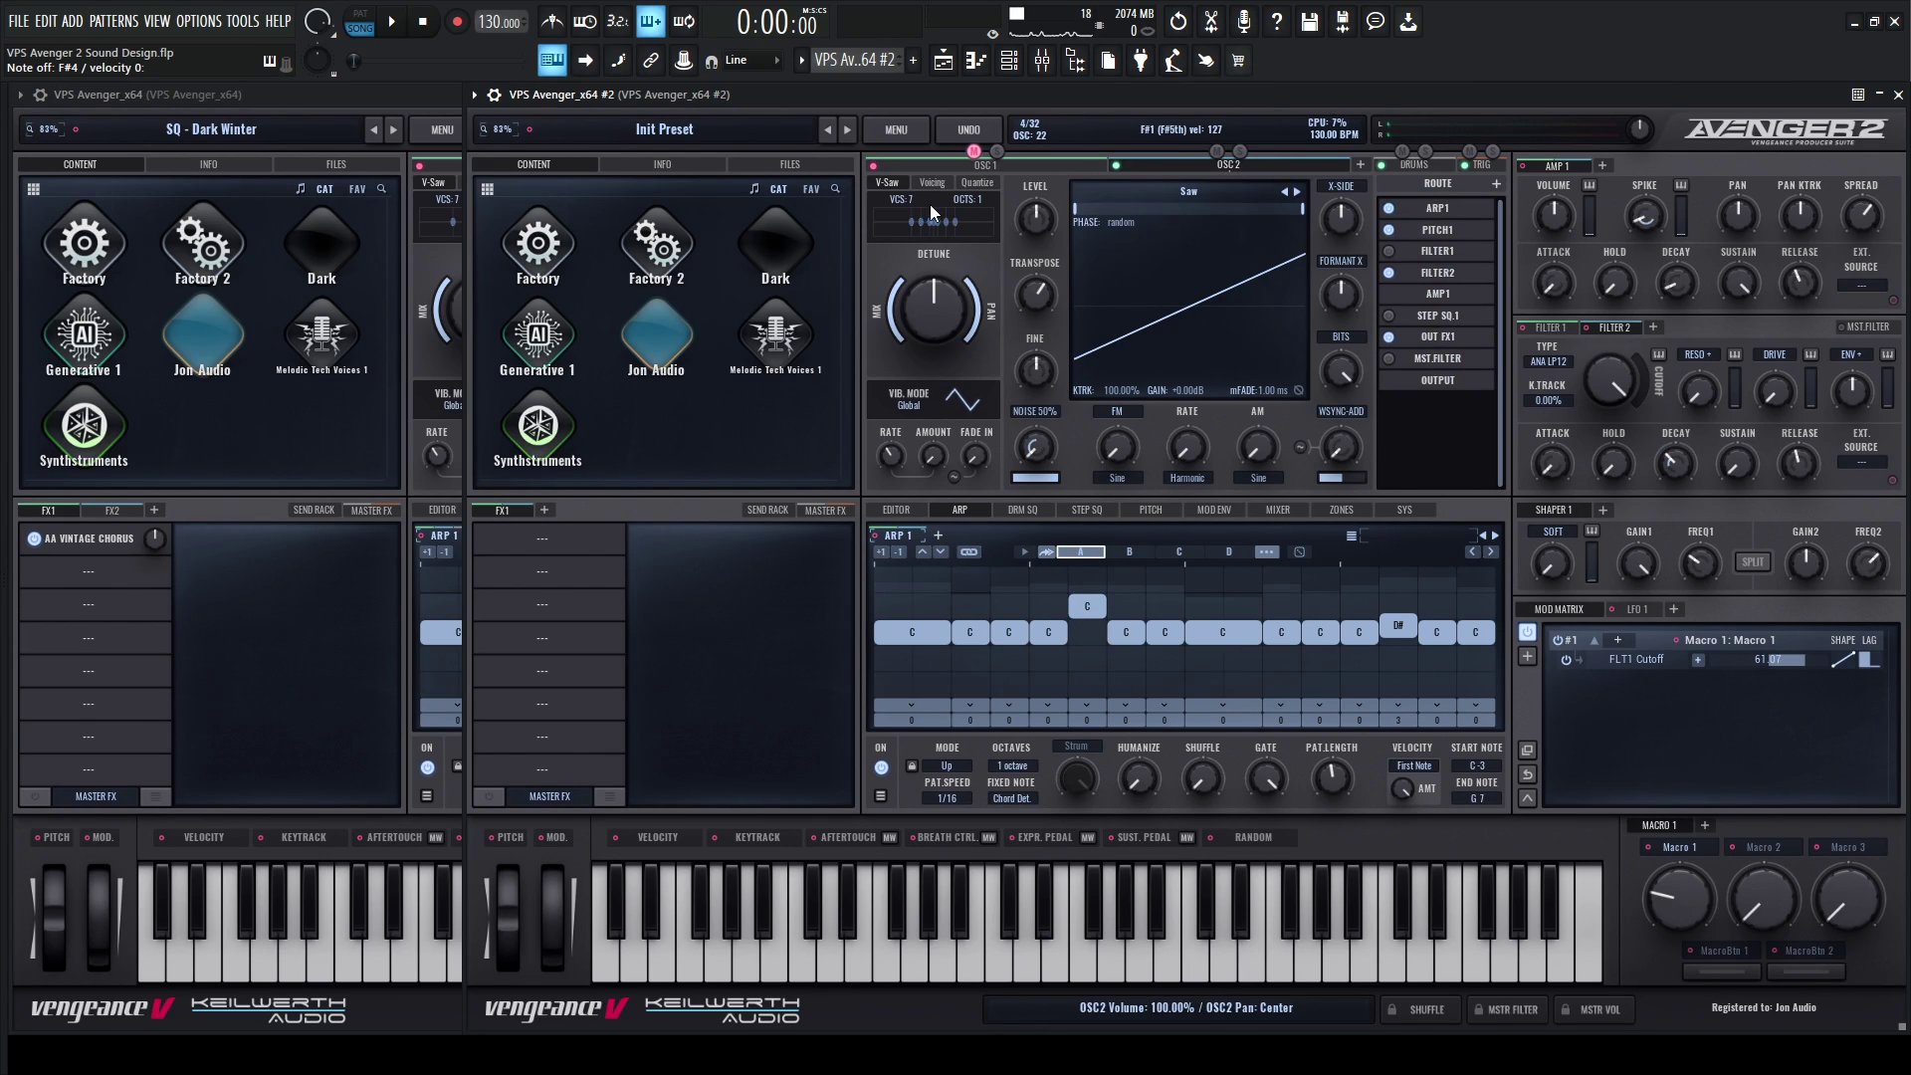
Look up OSC 2's level in the Dark Winter patch and set the new patch's OSC 2 volume to 42.55%.
left_click(439, 108)
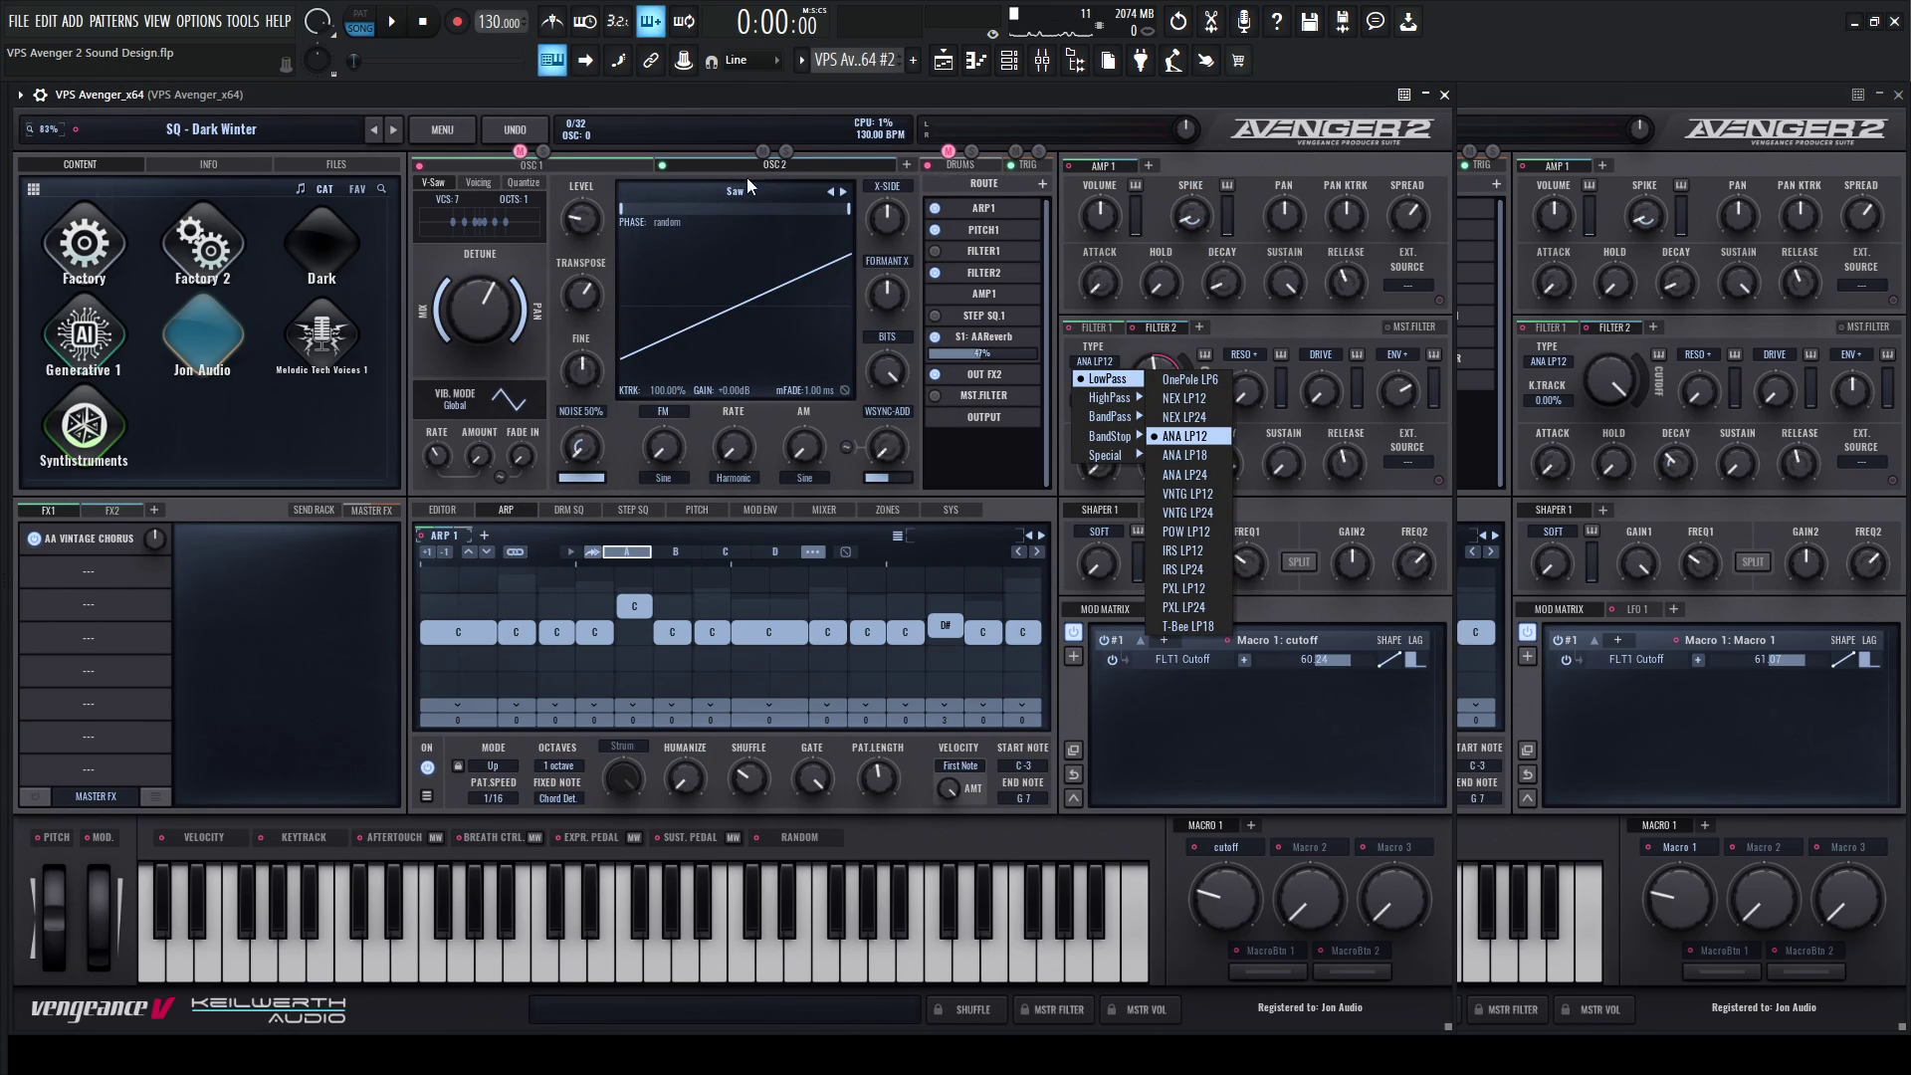
left_click(581, 218)
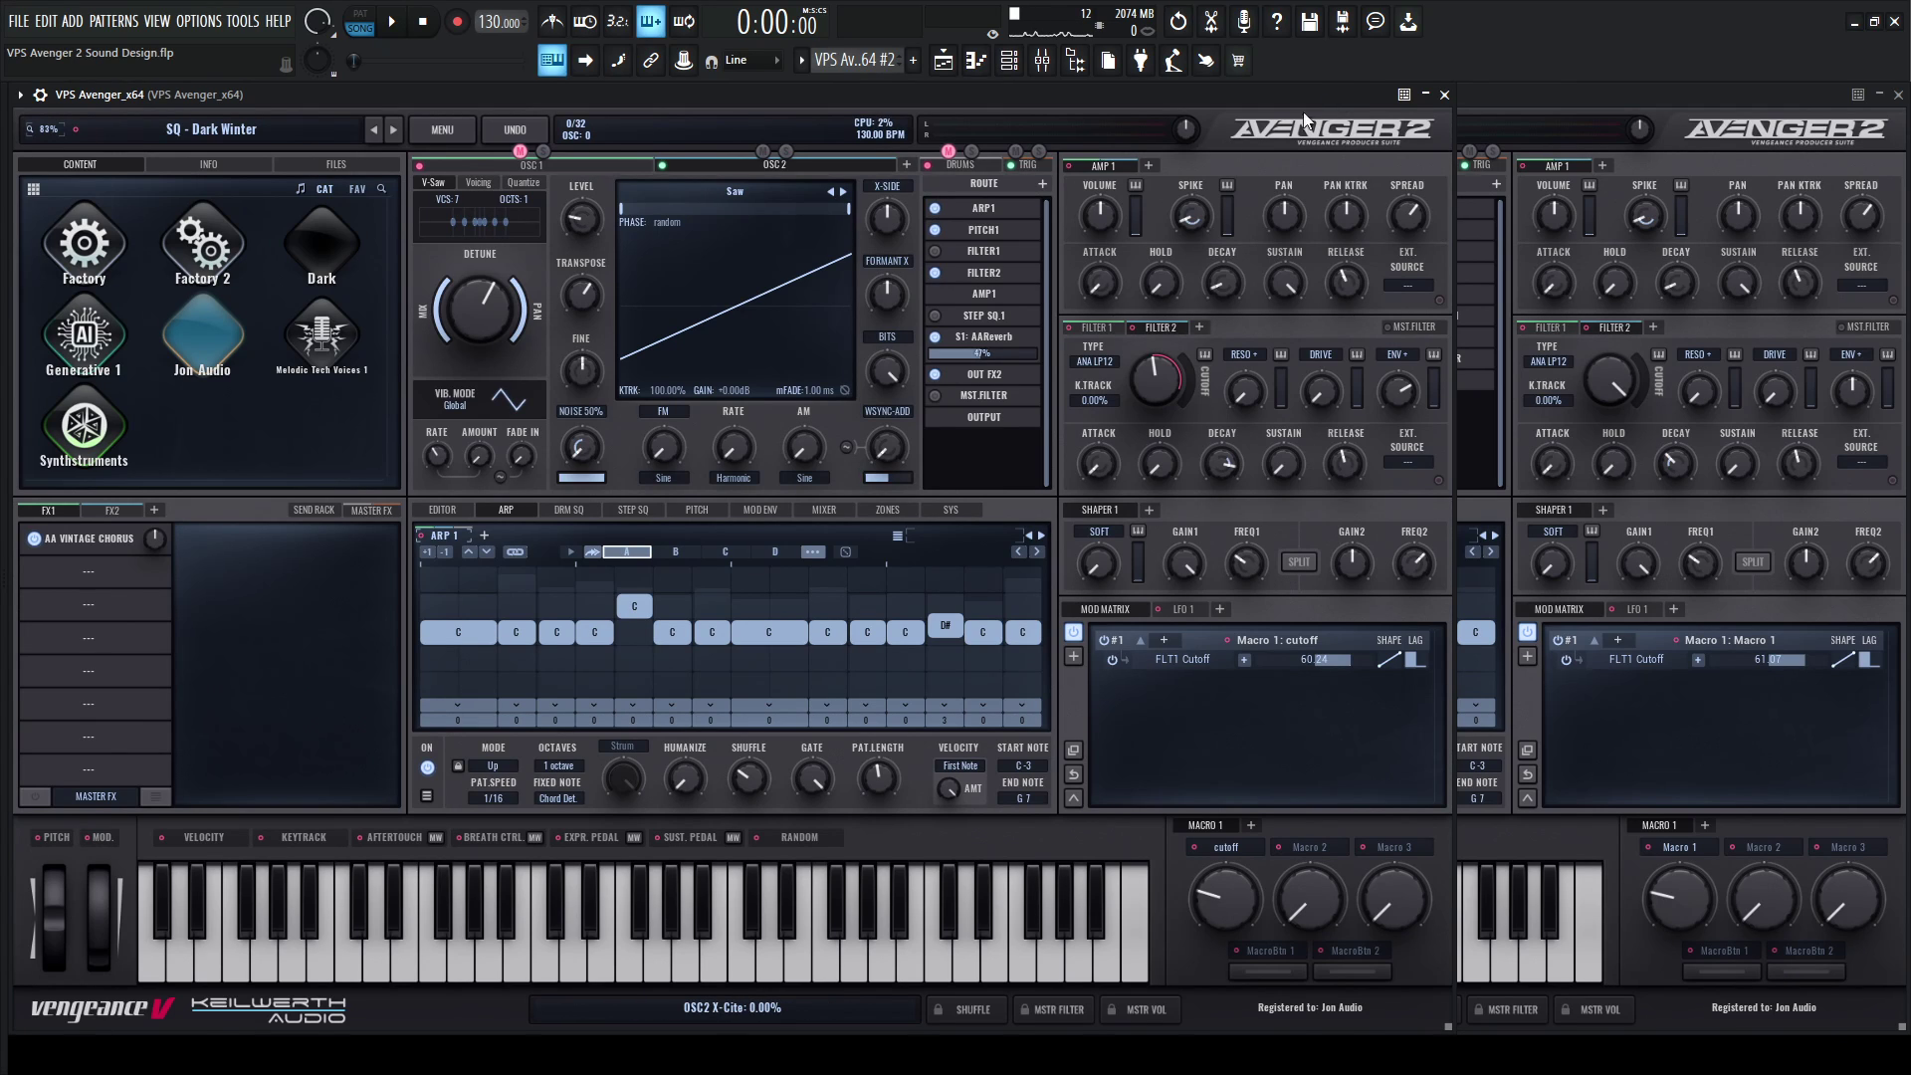
left_click(1536, 110)
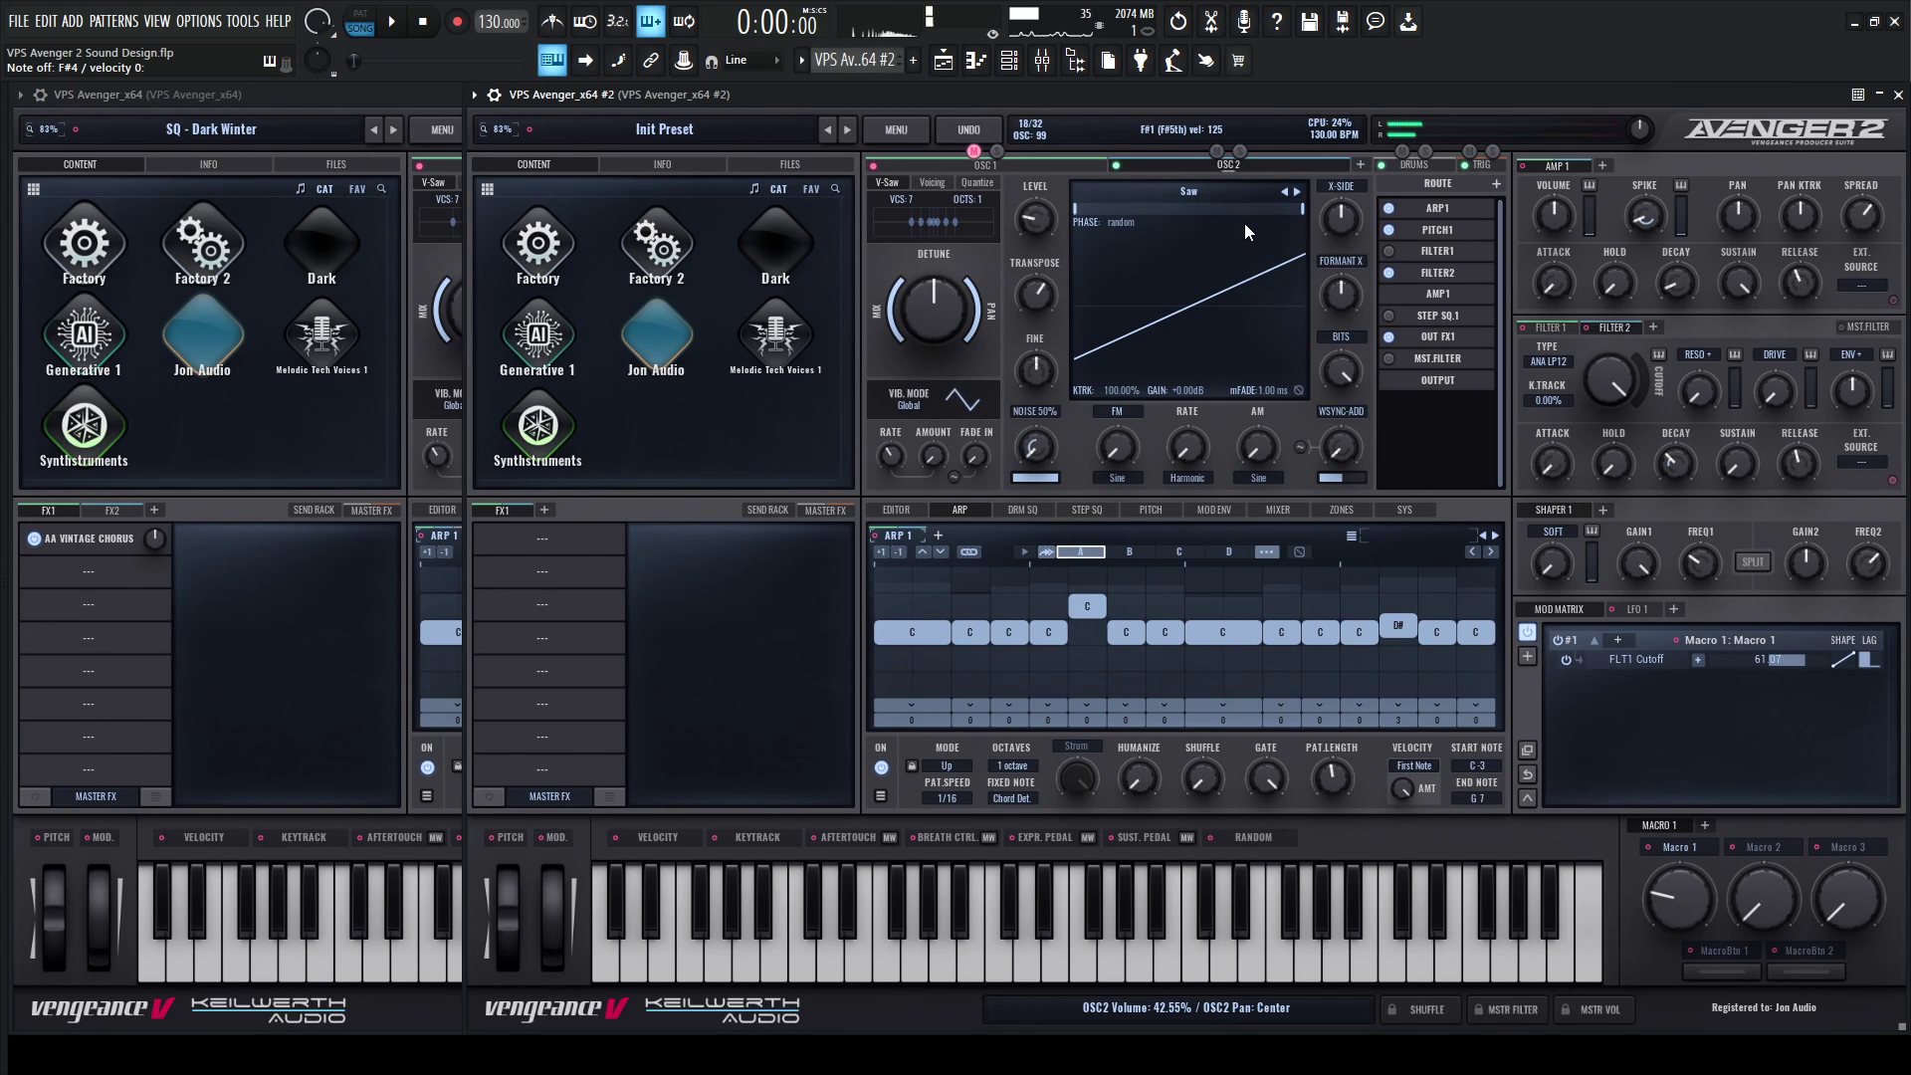
Following the Dark Winter patch, lower the new patch's Filter 2 cutoff and raise its envelope amount.
left_click(402, 96)
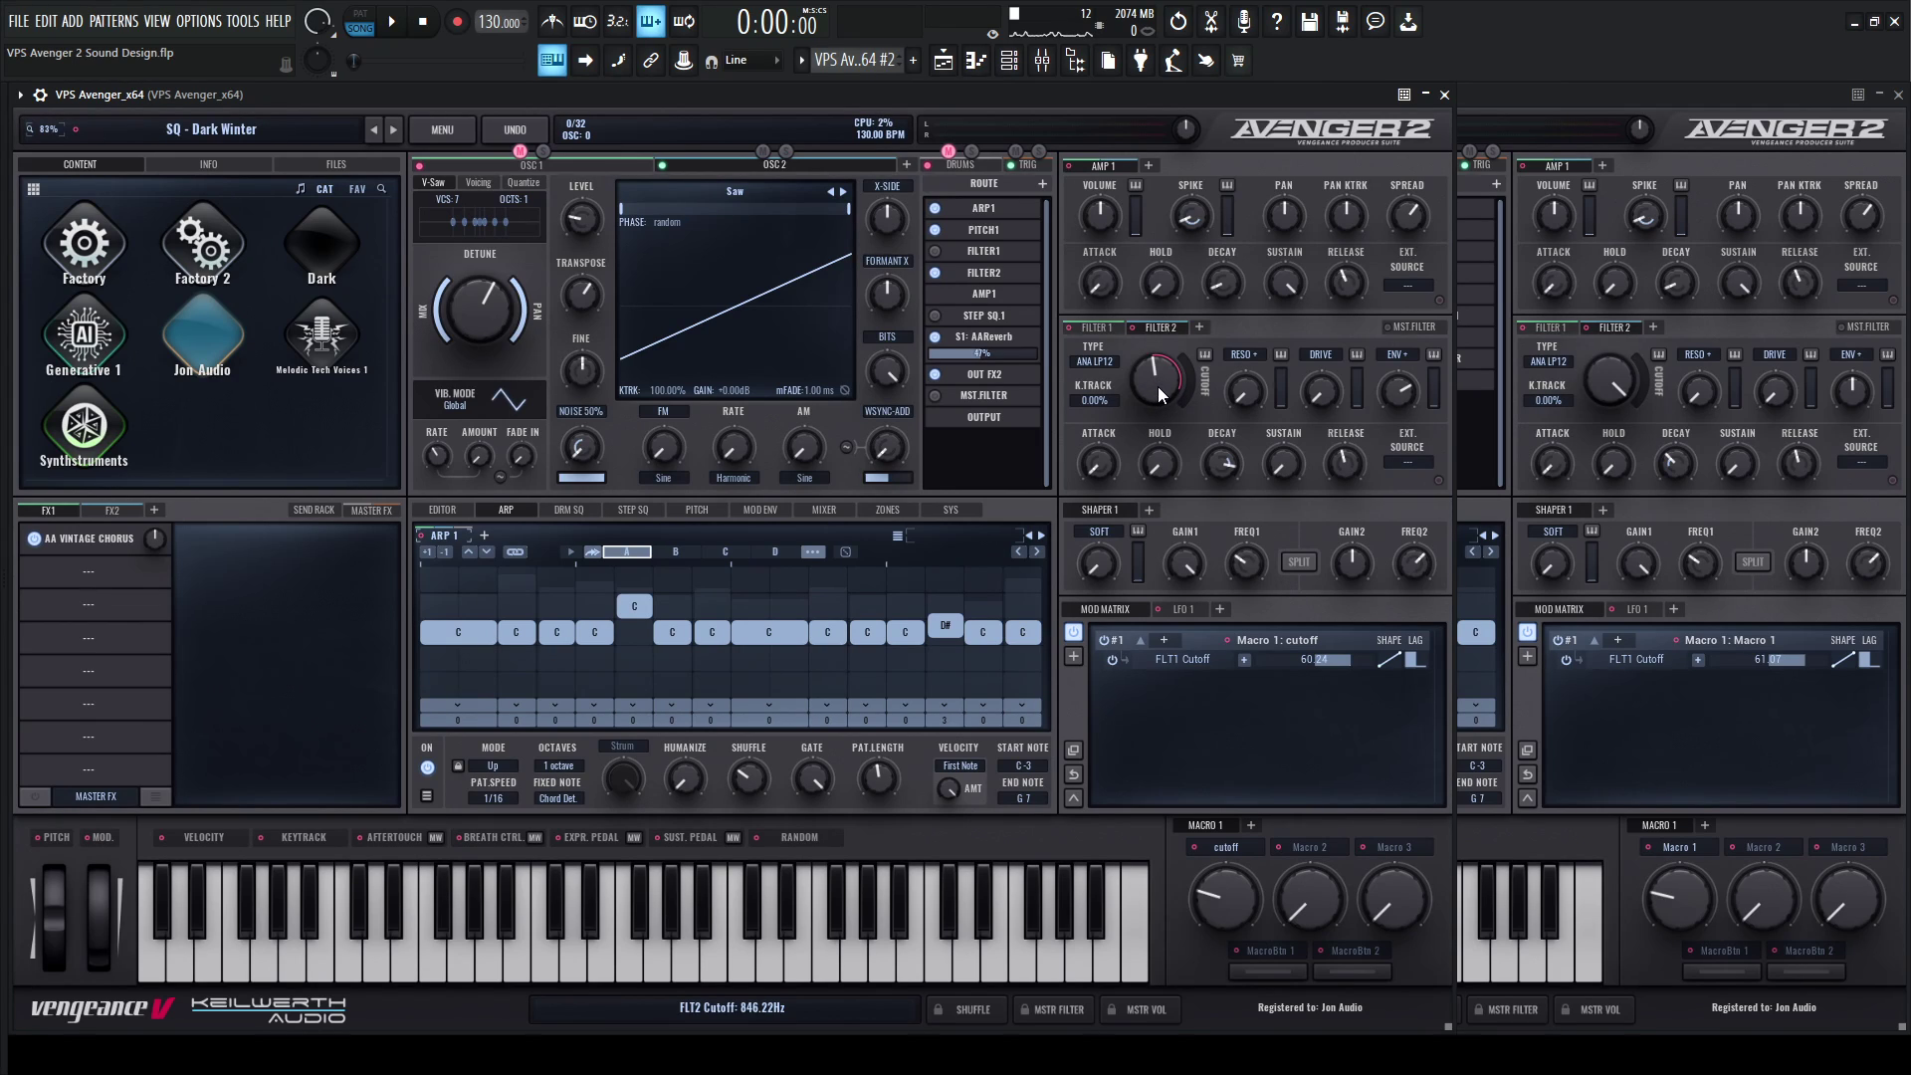
left_click(1632, 110)
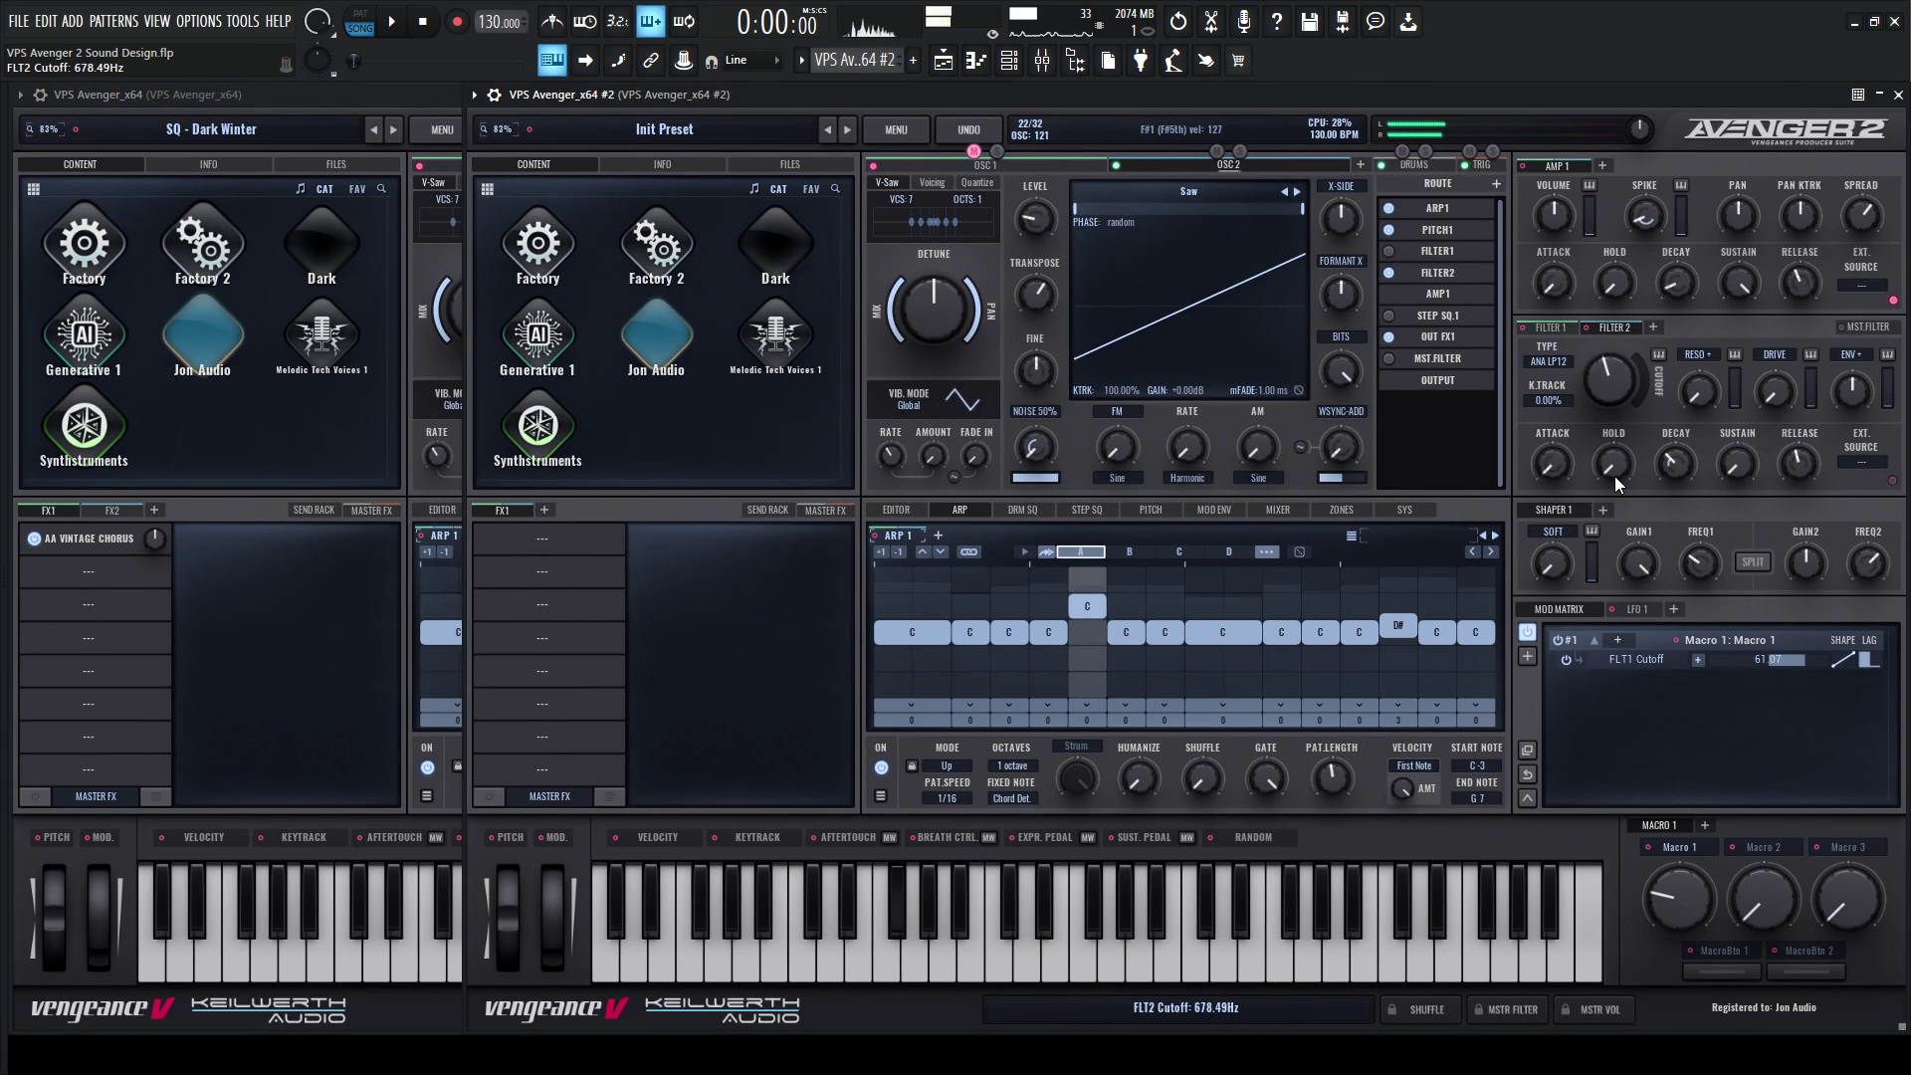
left_click(380, 91)
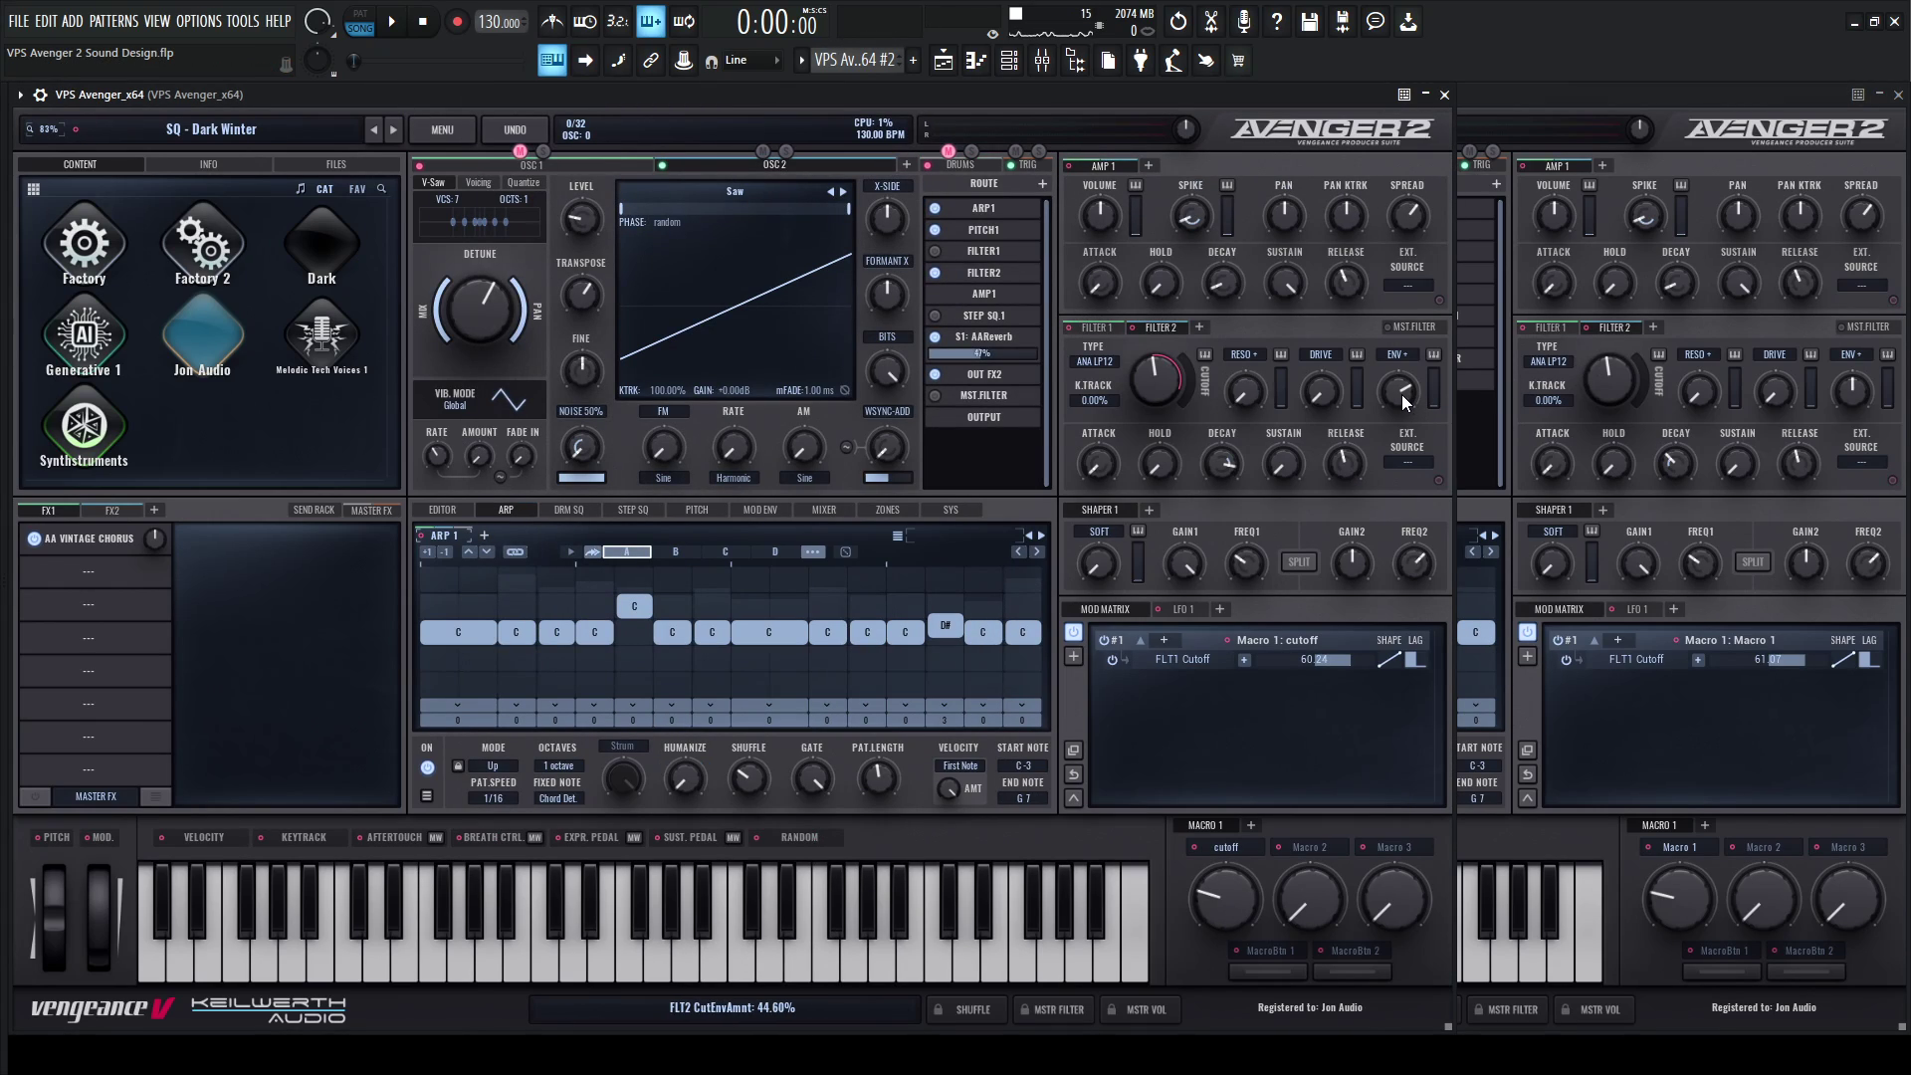
left_click(1849, 386)
left_click_drag(1849, 392, 1847, 355)
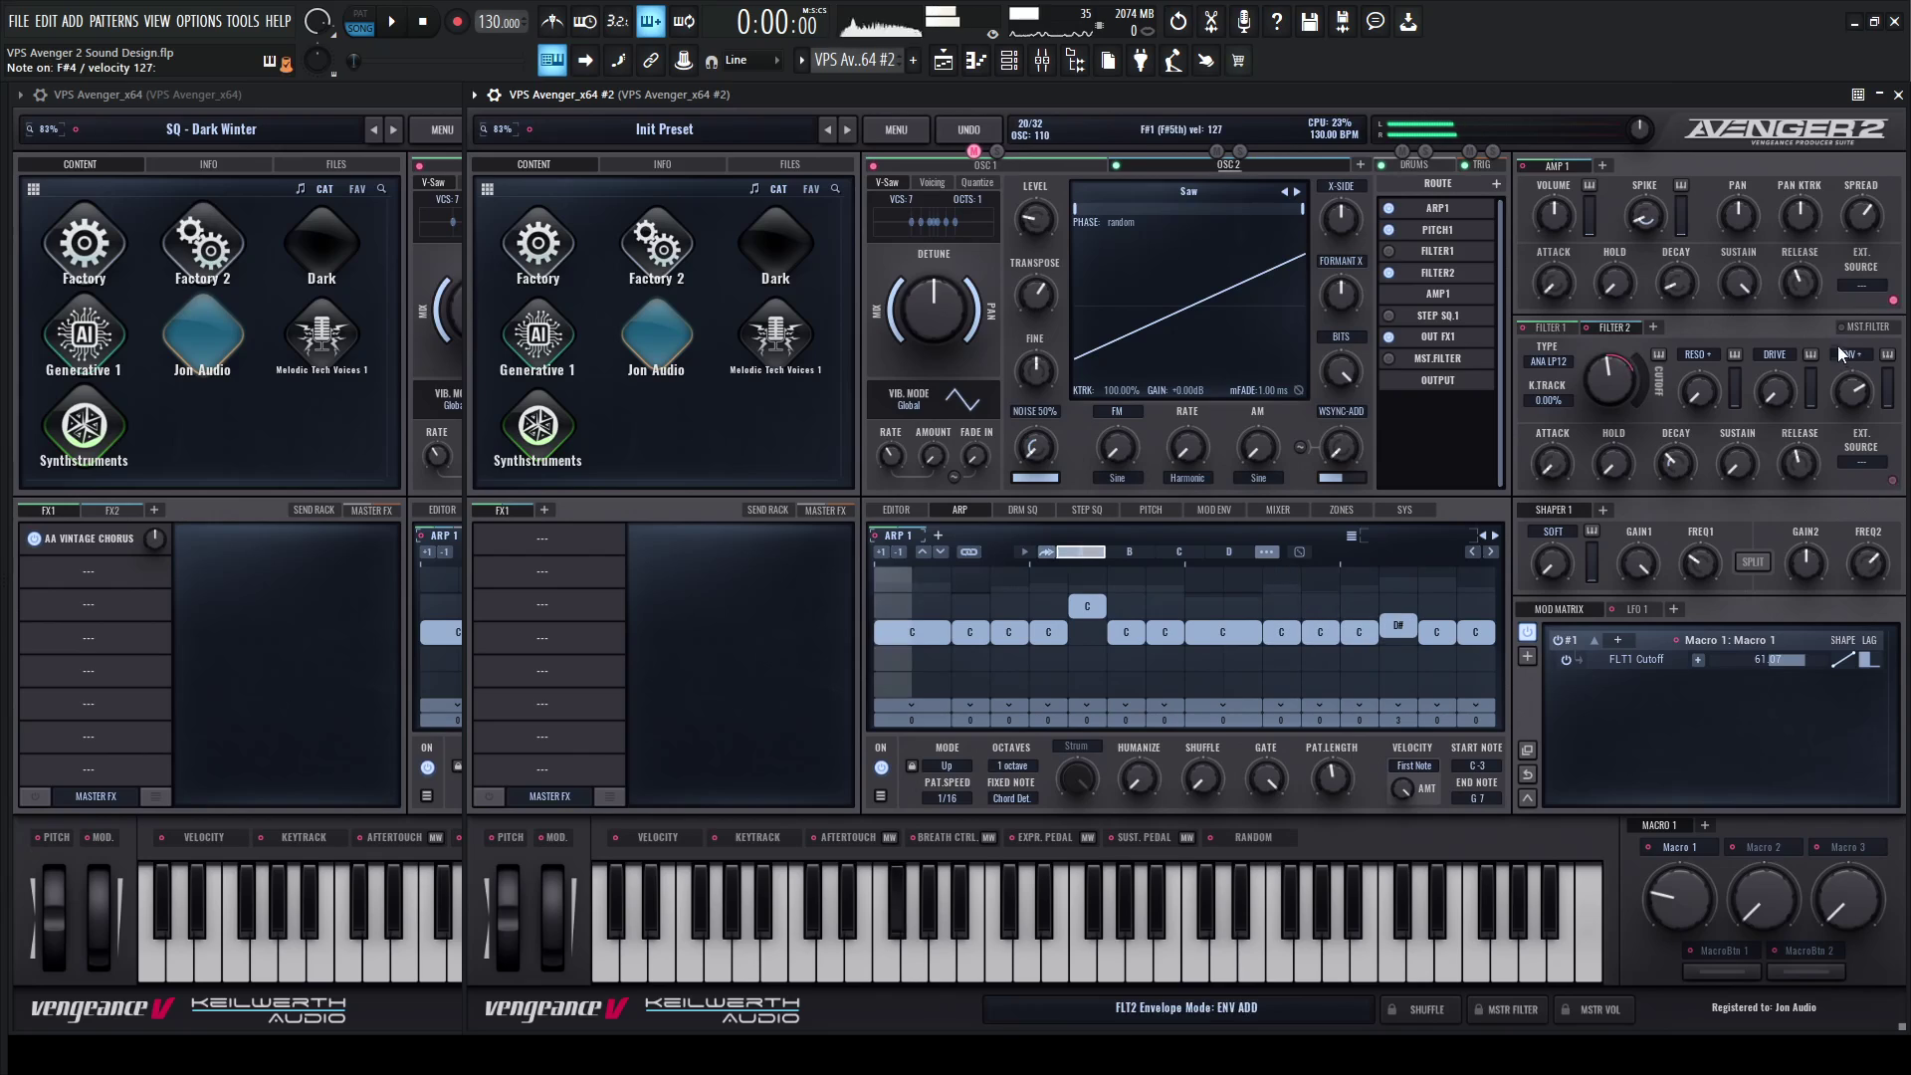
Recheck Dark Winter's Filter 2 cutoff and sound, and set the new Filter 2's cutoff envelope amount to 44.60%.
left_click(412, 94)
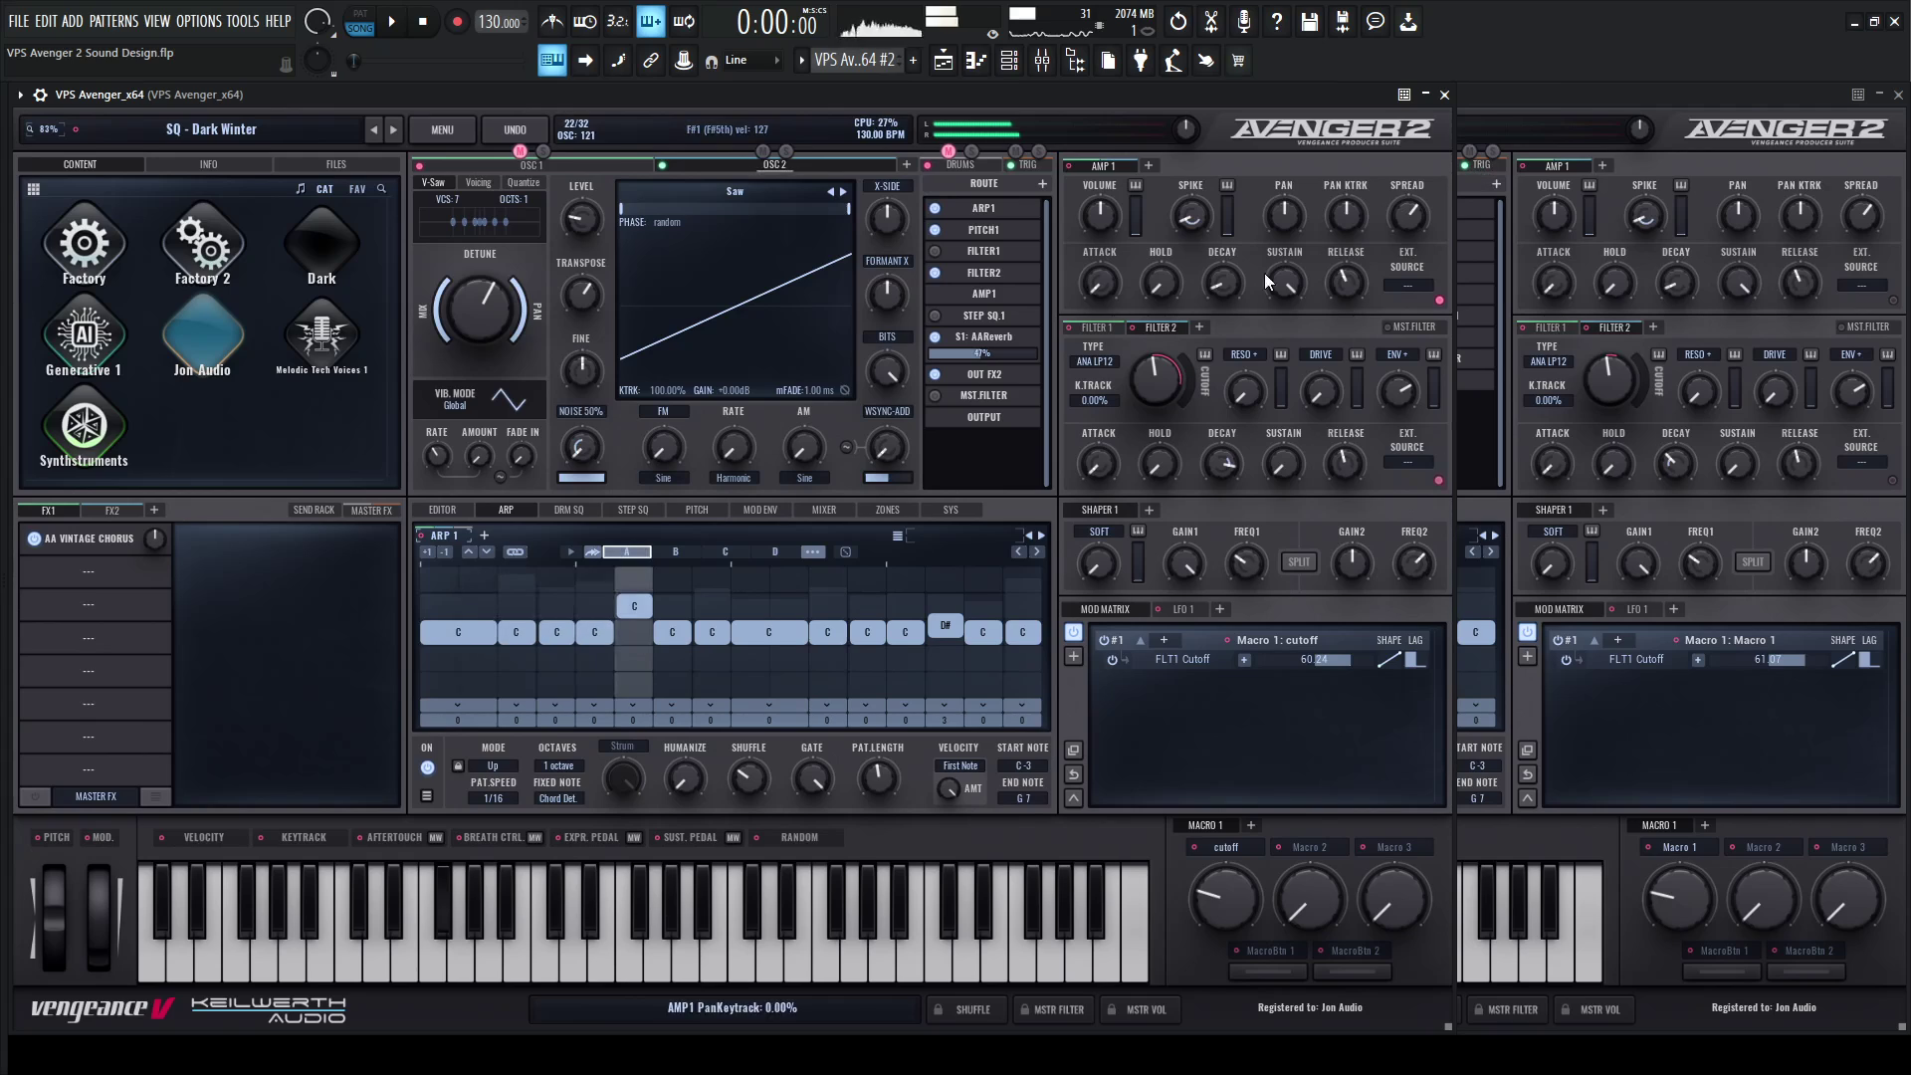
left_click(1561, 99)
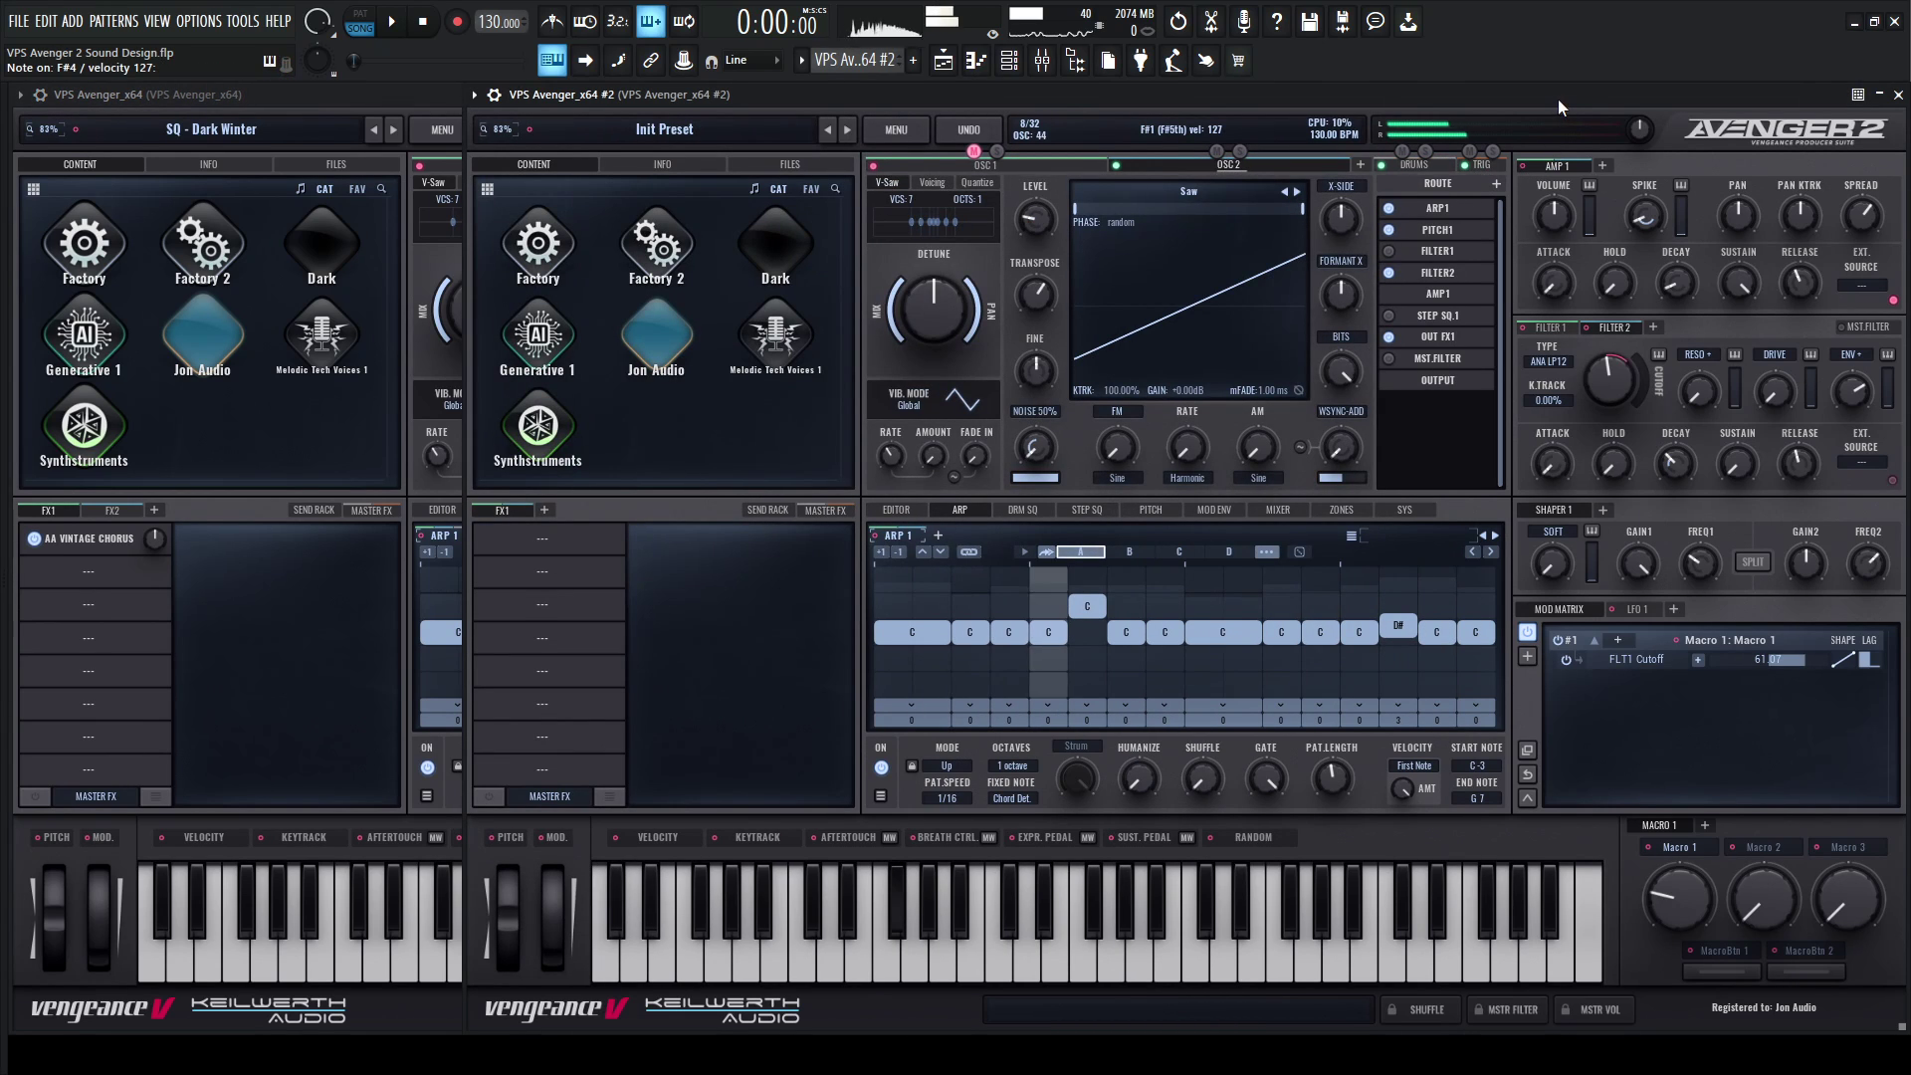
left_click(414, 97)
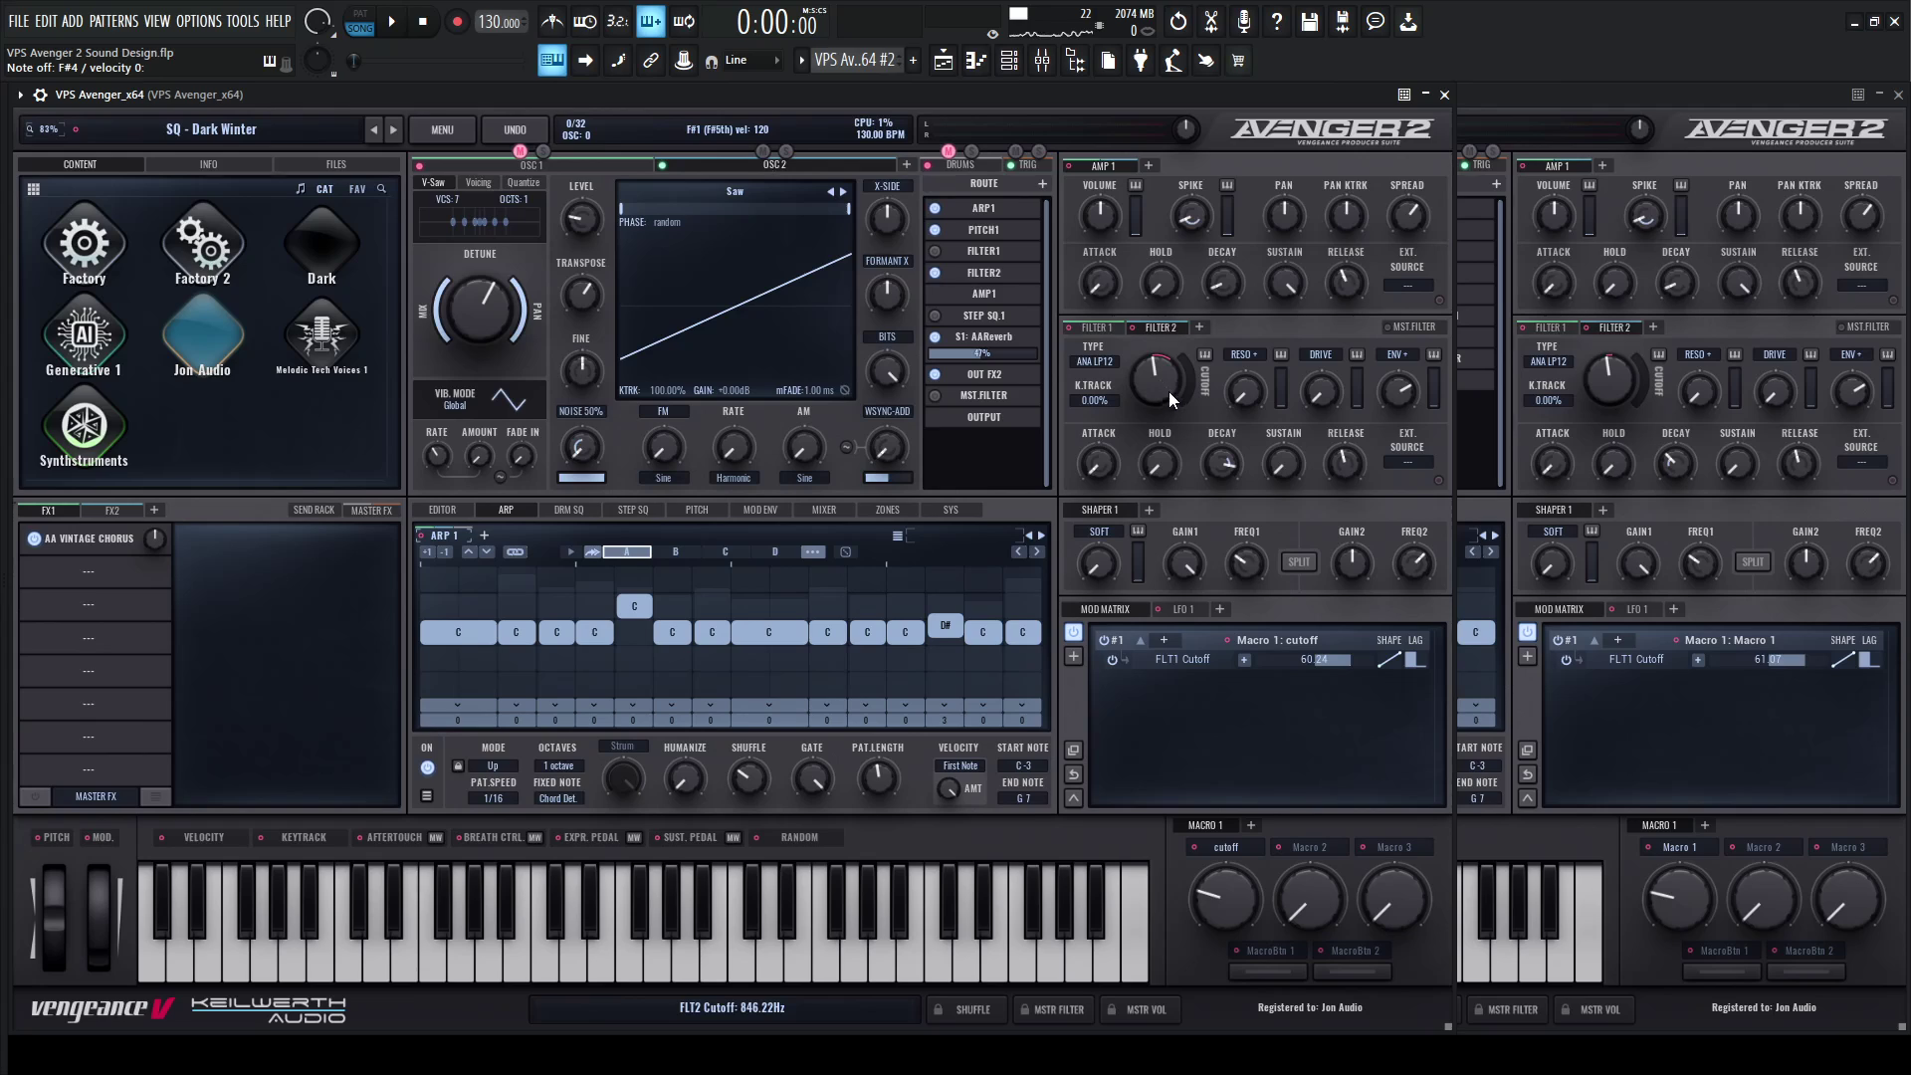
left_click(1650, 425)
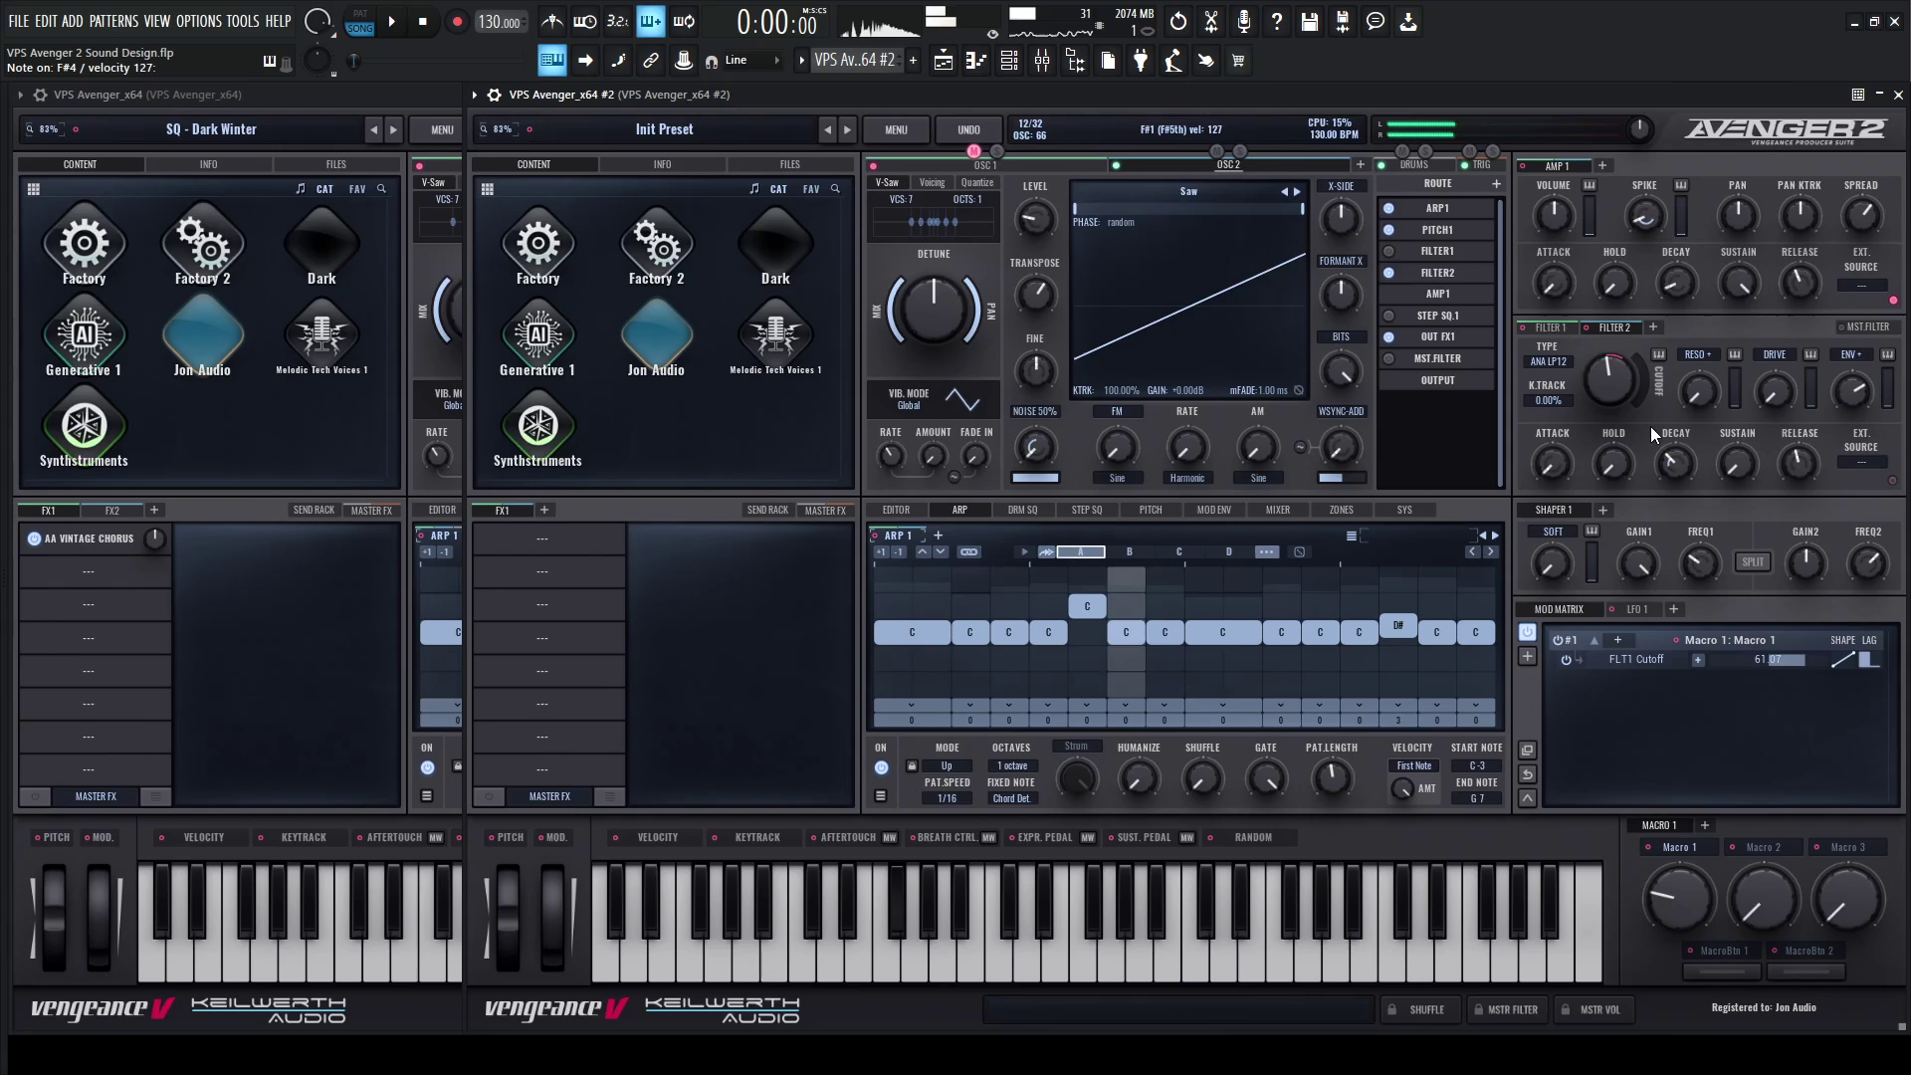
left_click(386, 98)
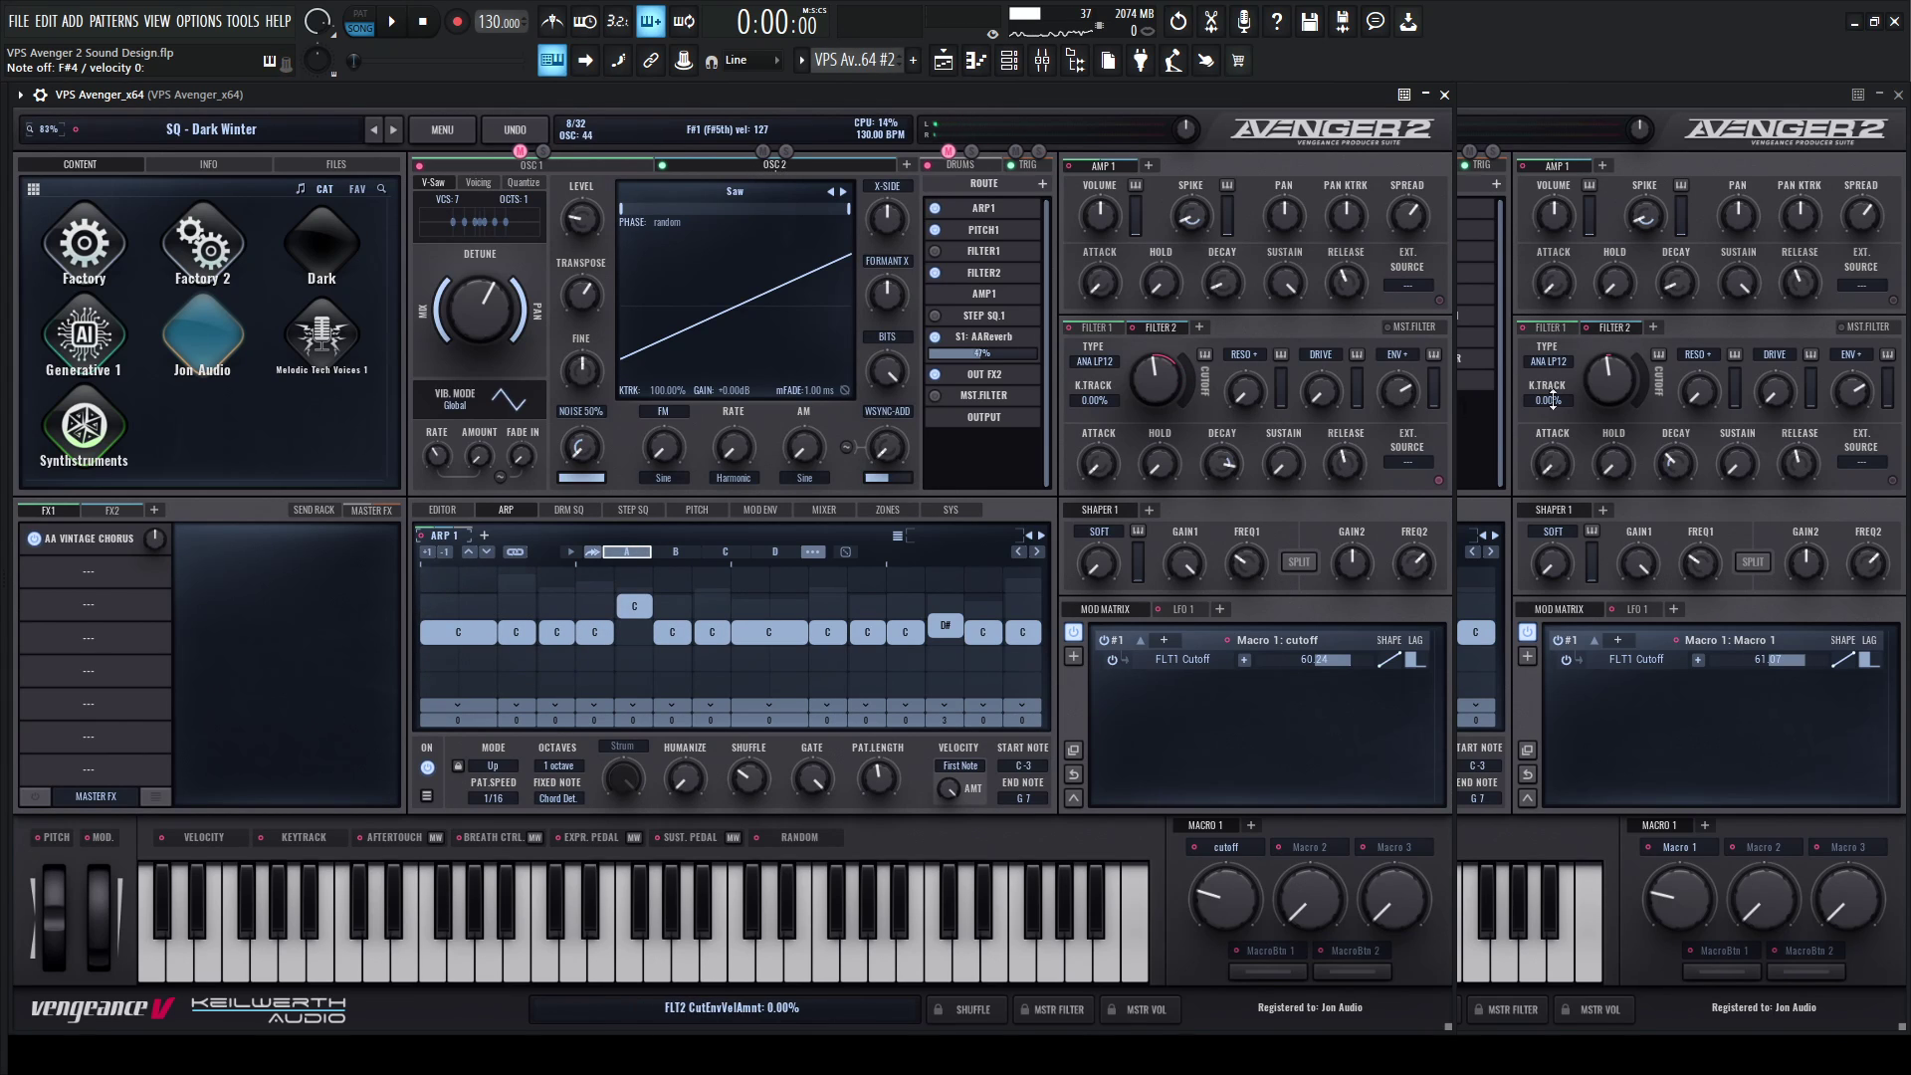
left_click(1867, 400)
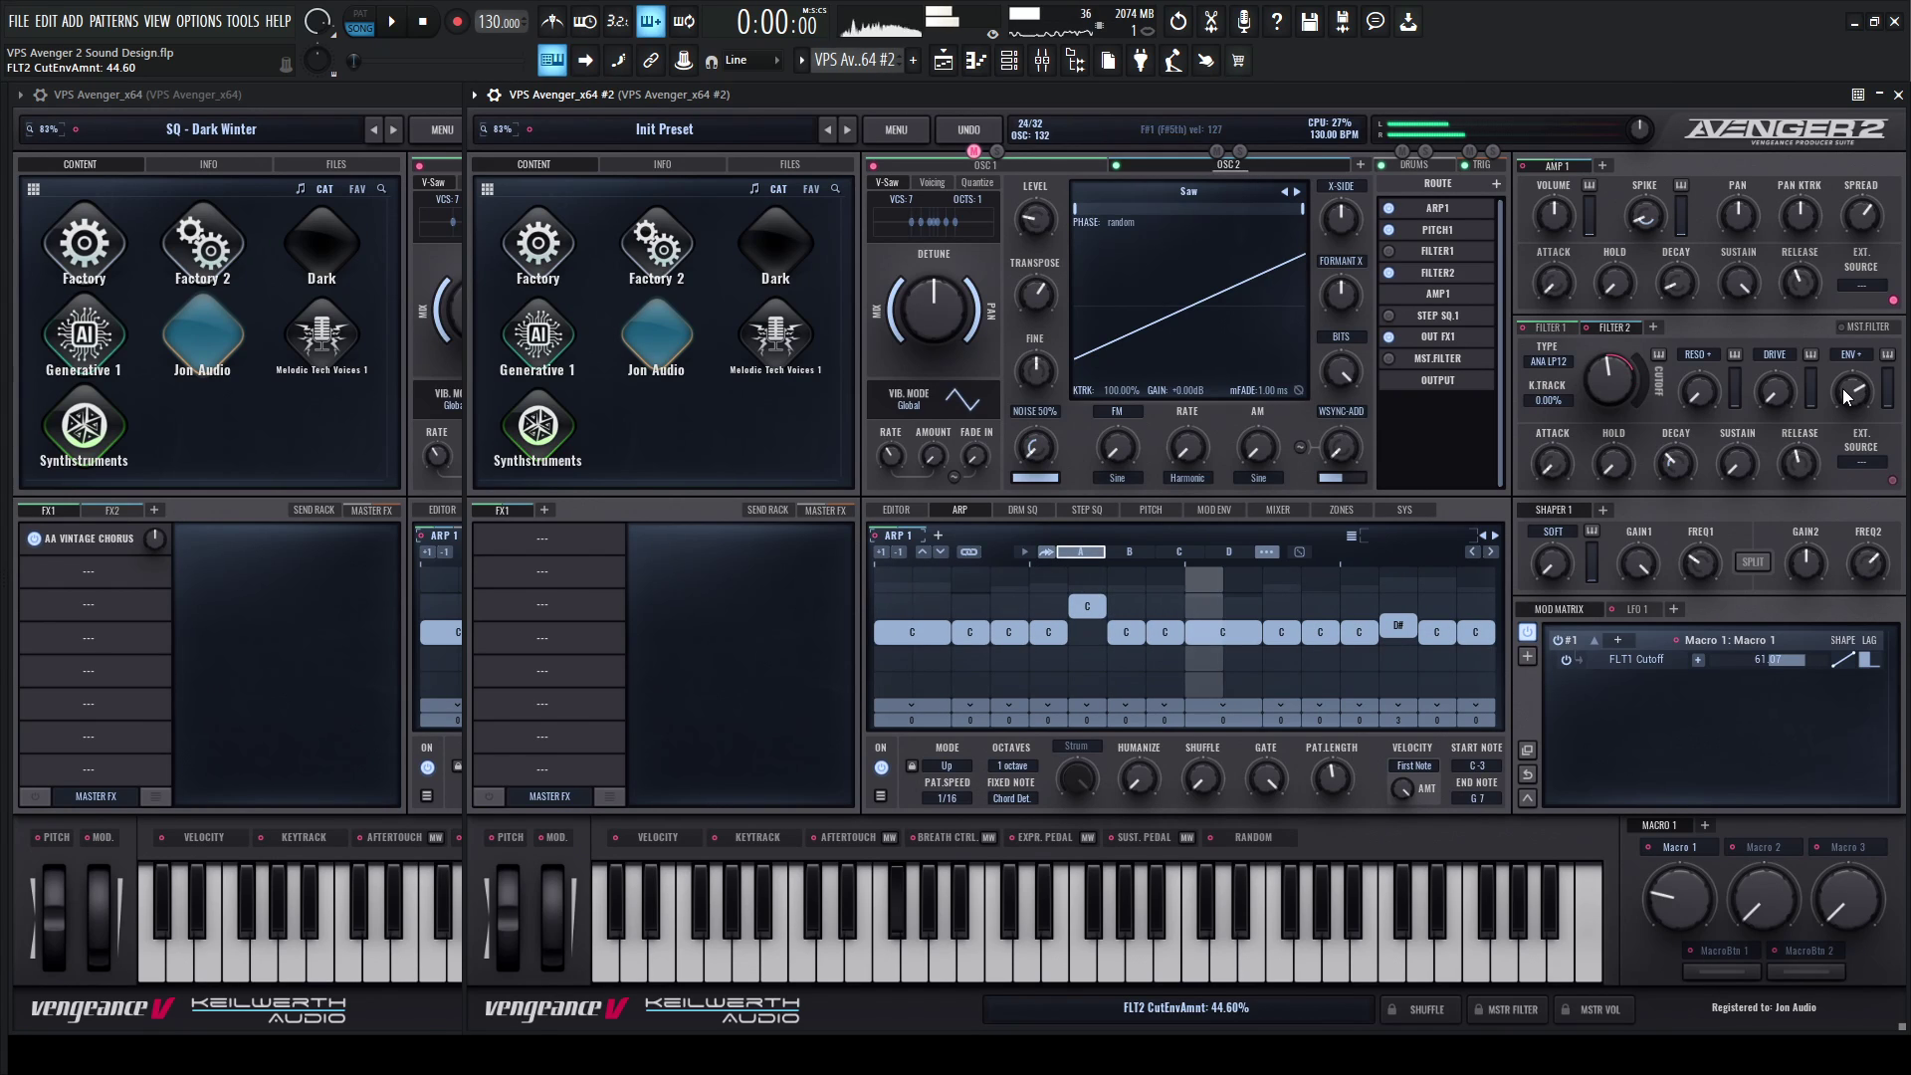
Look up Dark Winter's Filter 2 envelope and lengthen the new patch's Filter 2 decay to match its 3838.92 ms.
left_click(420, 104)
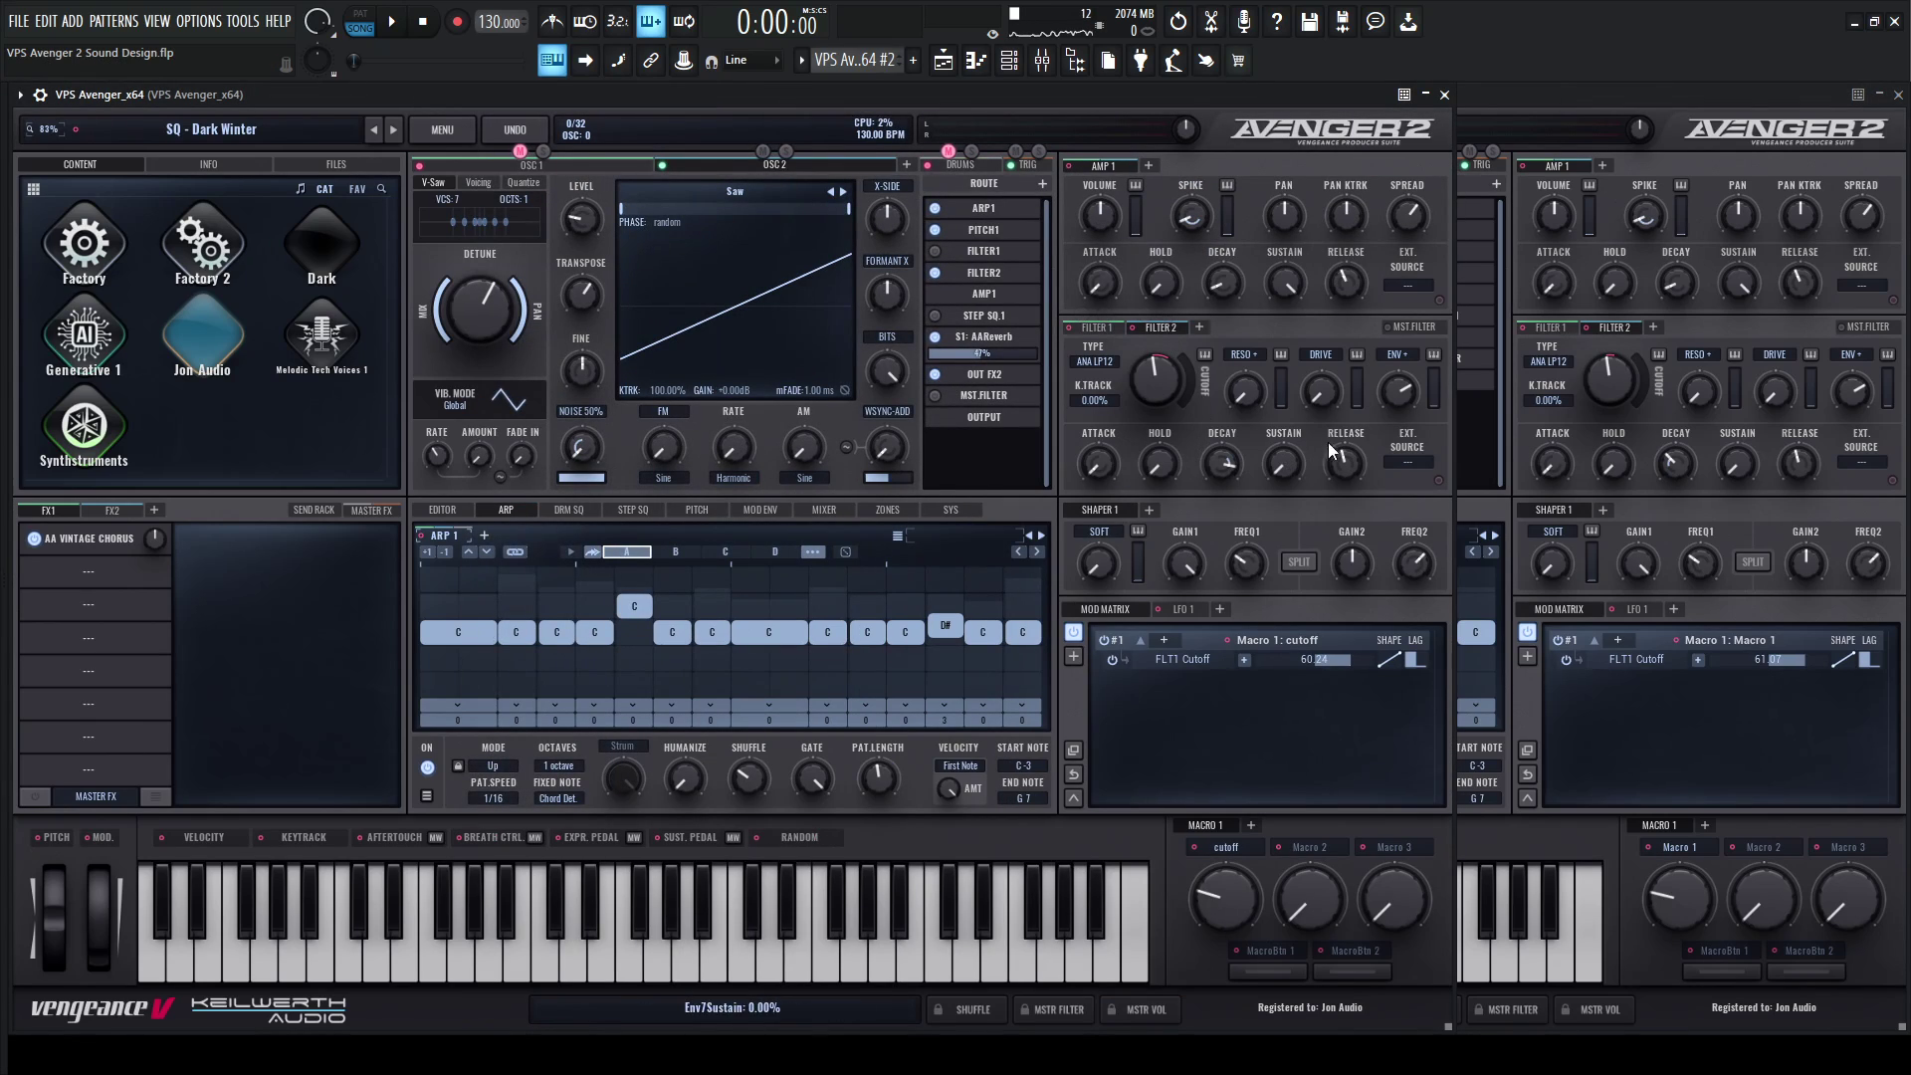
key("g")
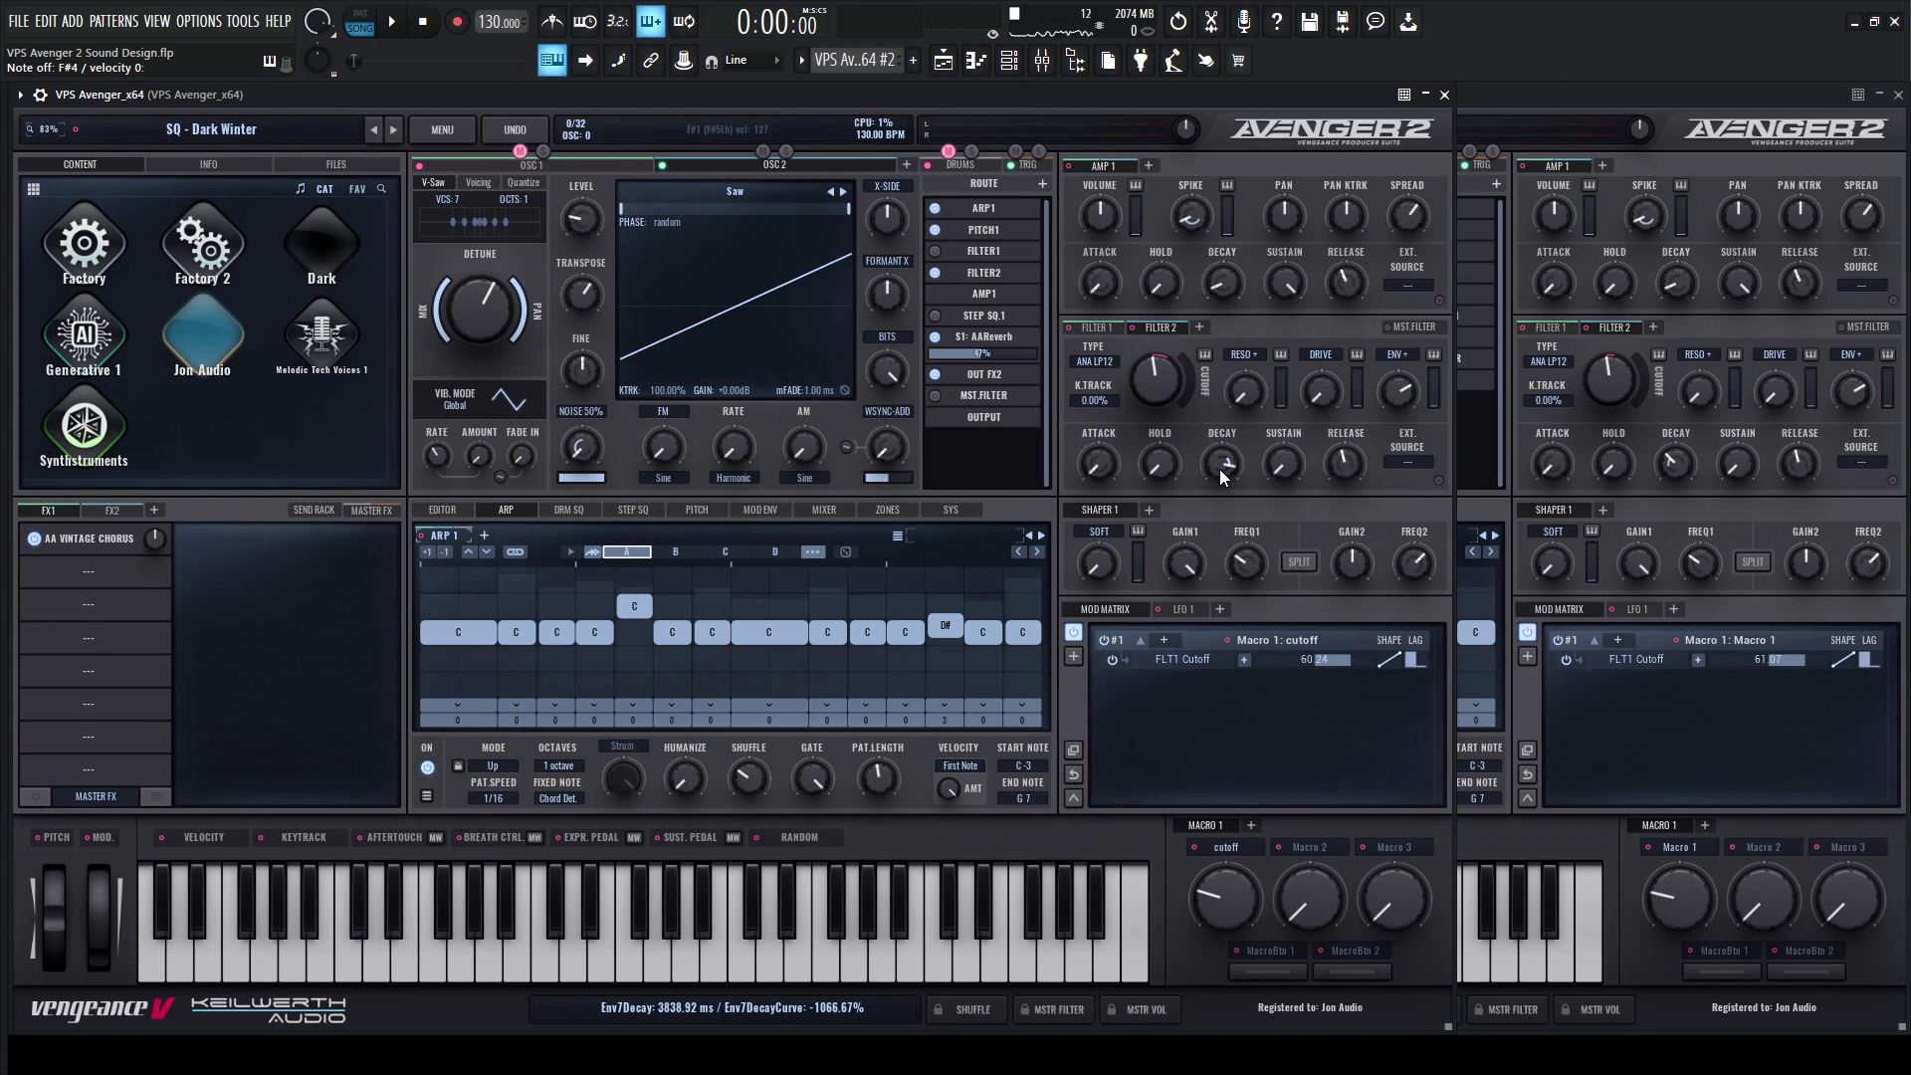
left_click(1682, 466)
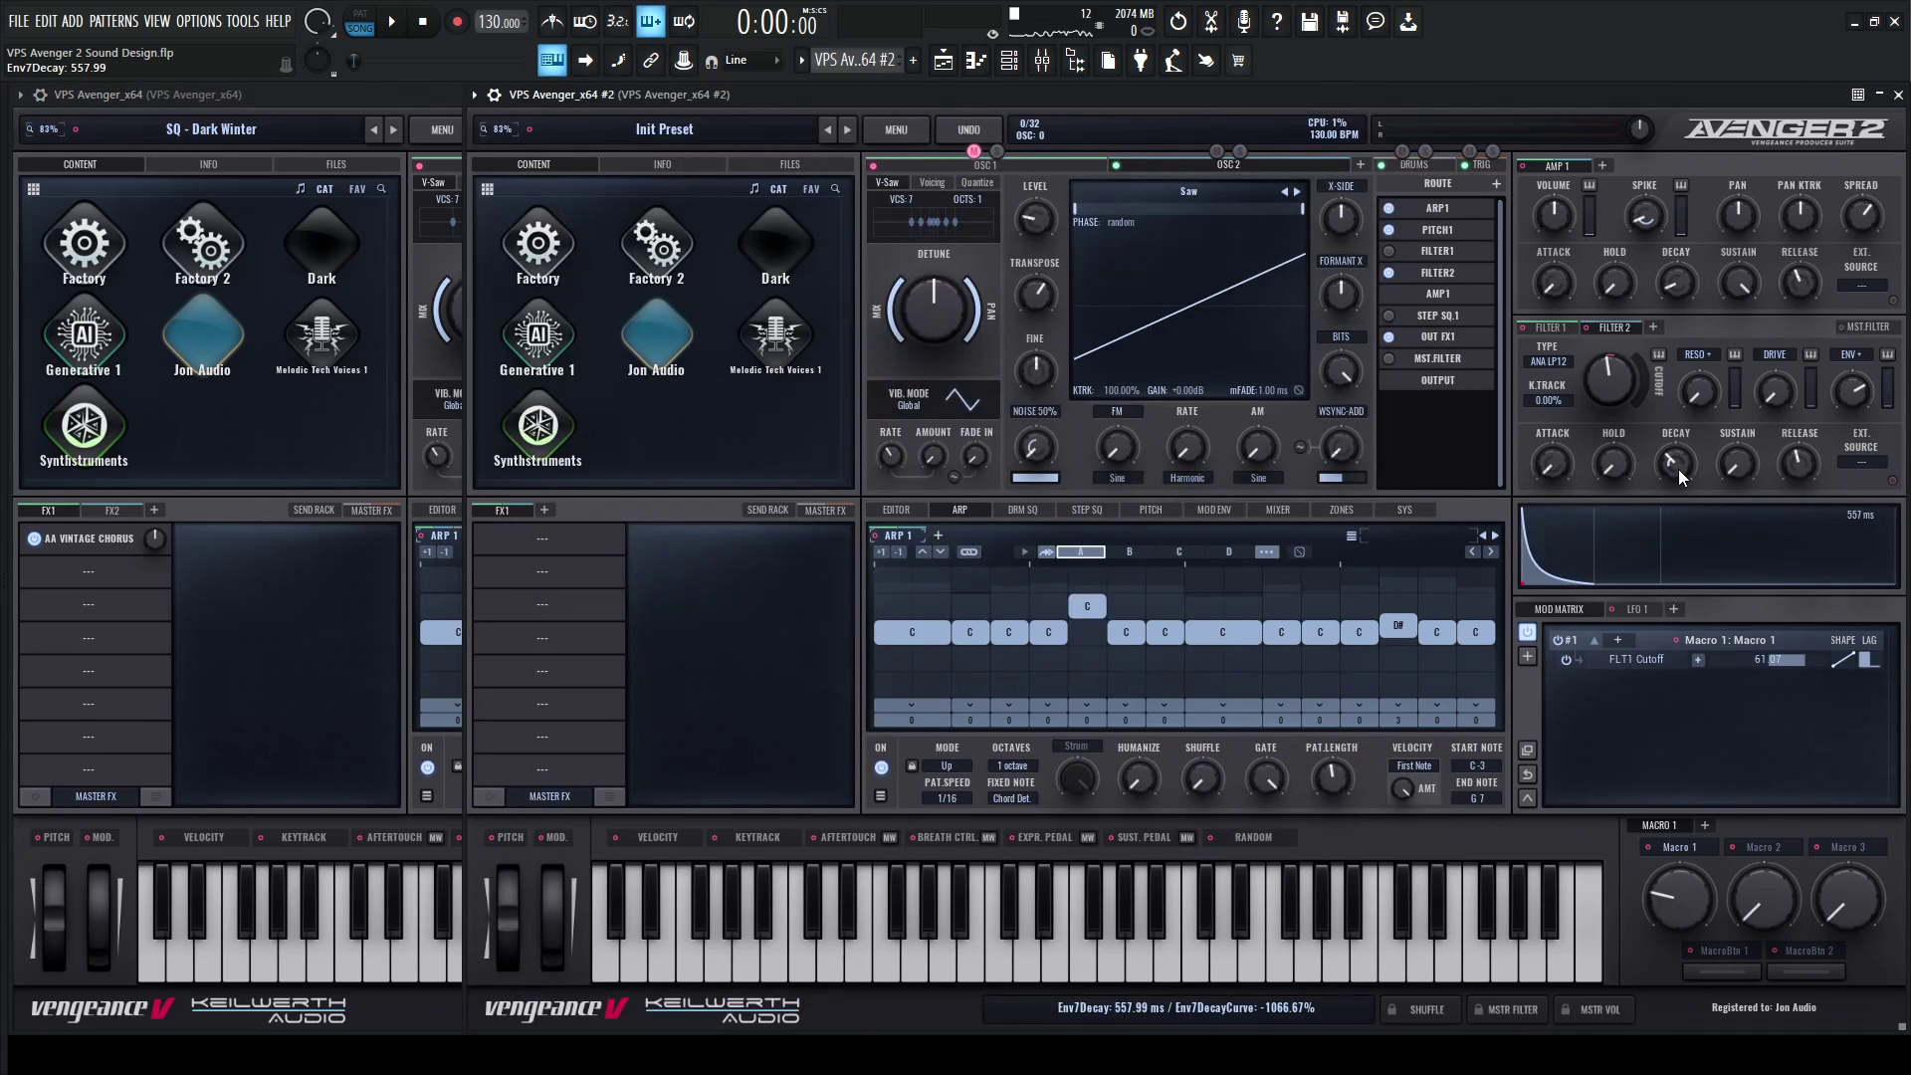
left_click_drag(1678, 469, 1675, 381)
mouse_move(4, 480)
left_click(430, 134)
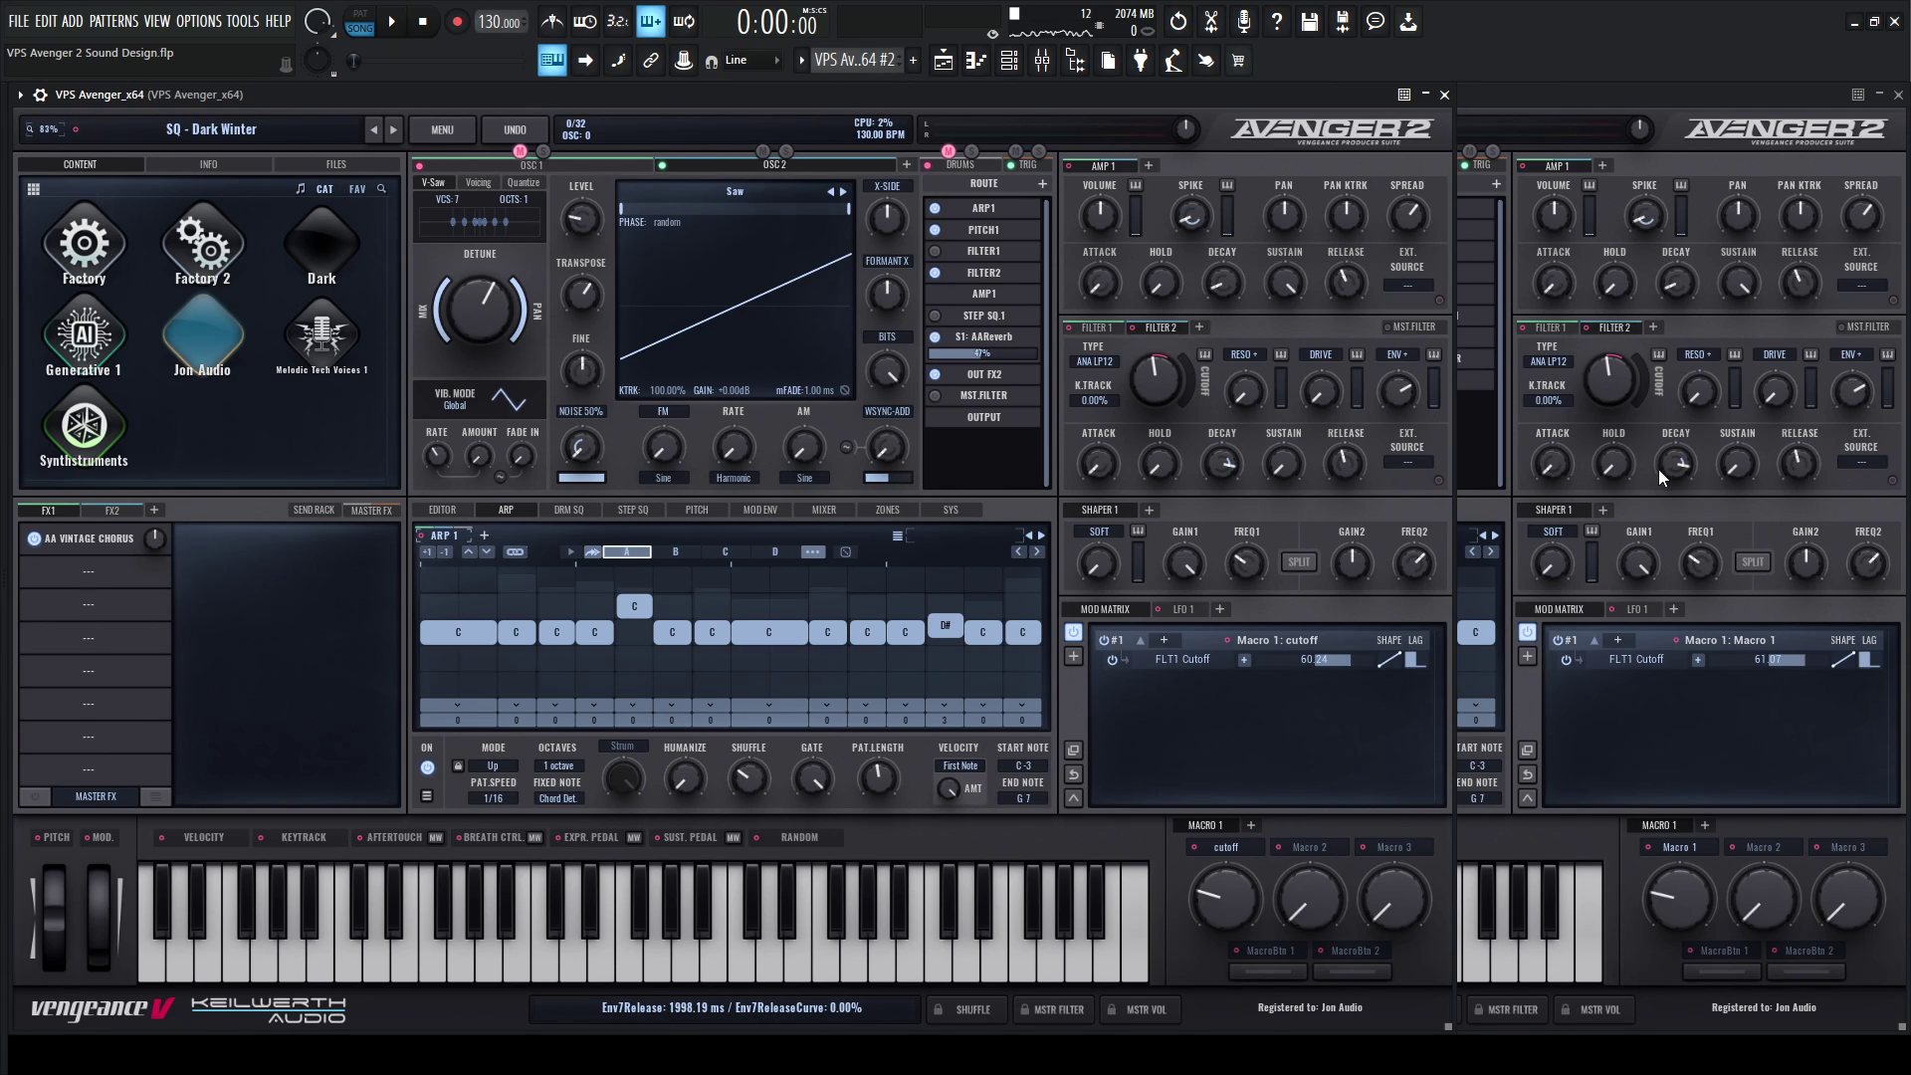
left_click(1677, 735)
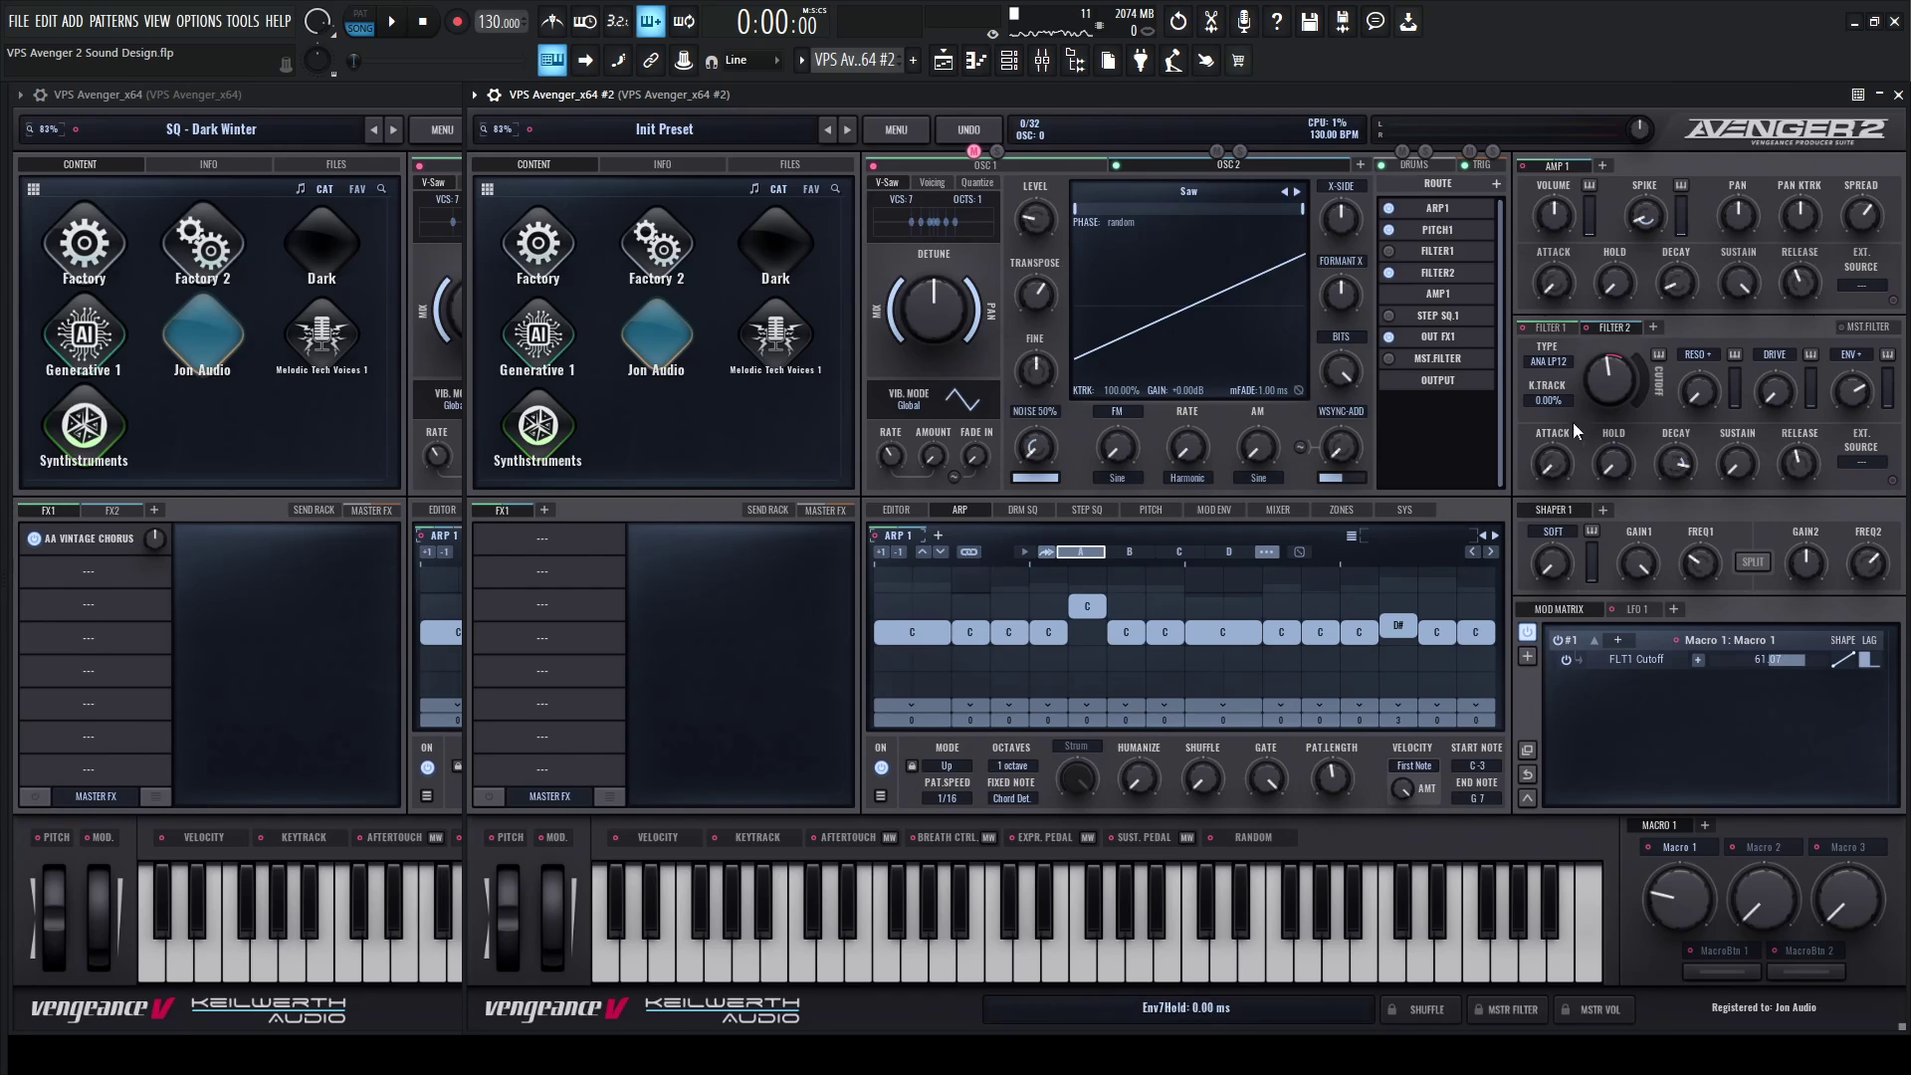
Check Dark Winter's Filter 2 resonance mode and compare OSC 2's sound repeatedly between the two patches.
left_click(426, 96)
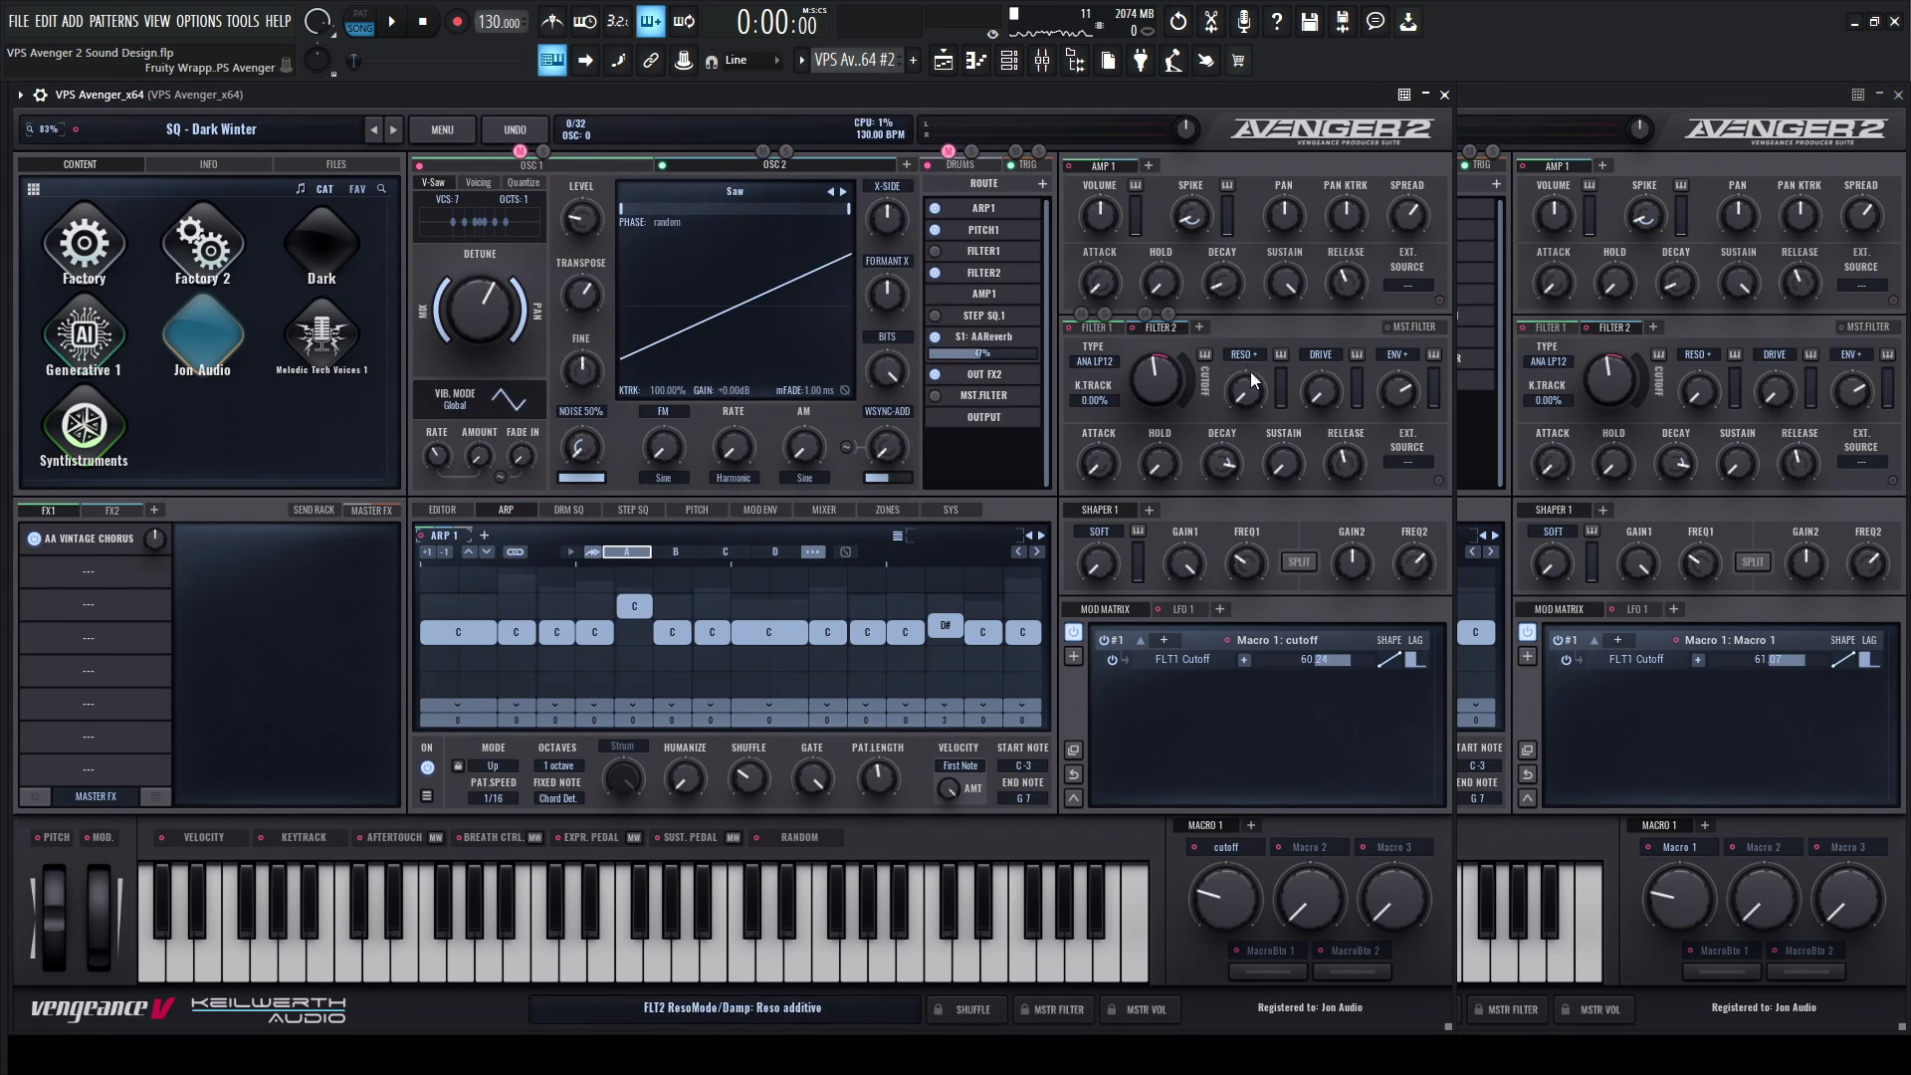
left_click(1644, 712)
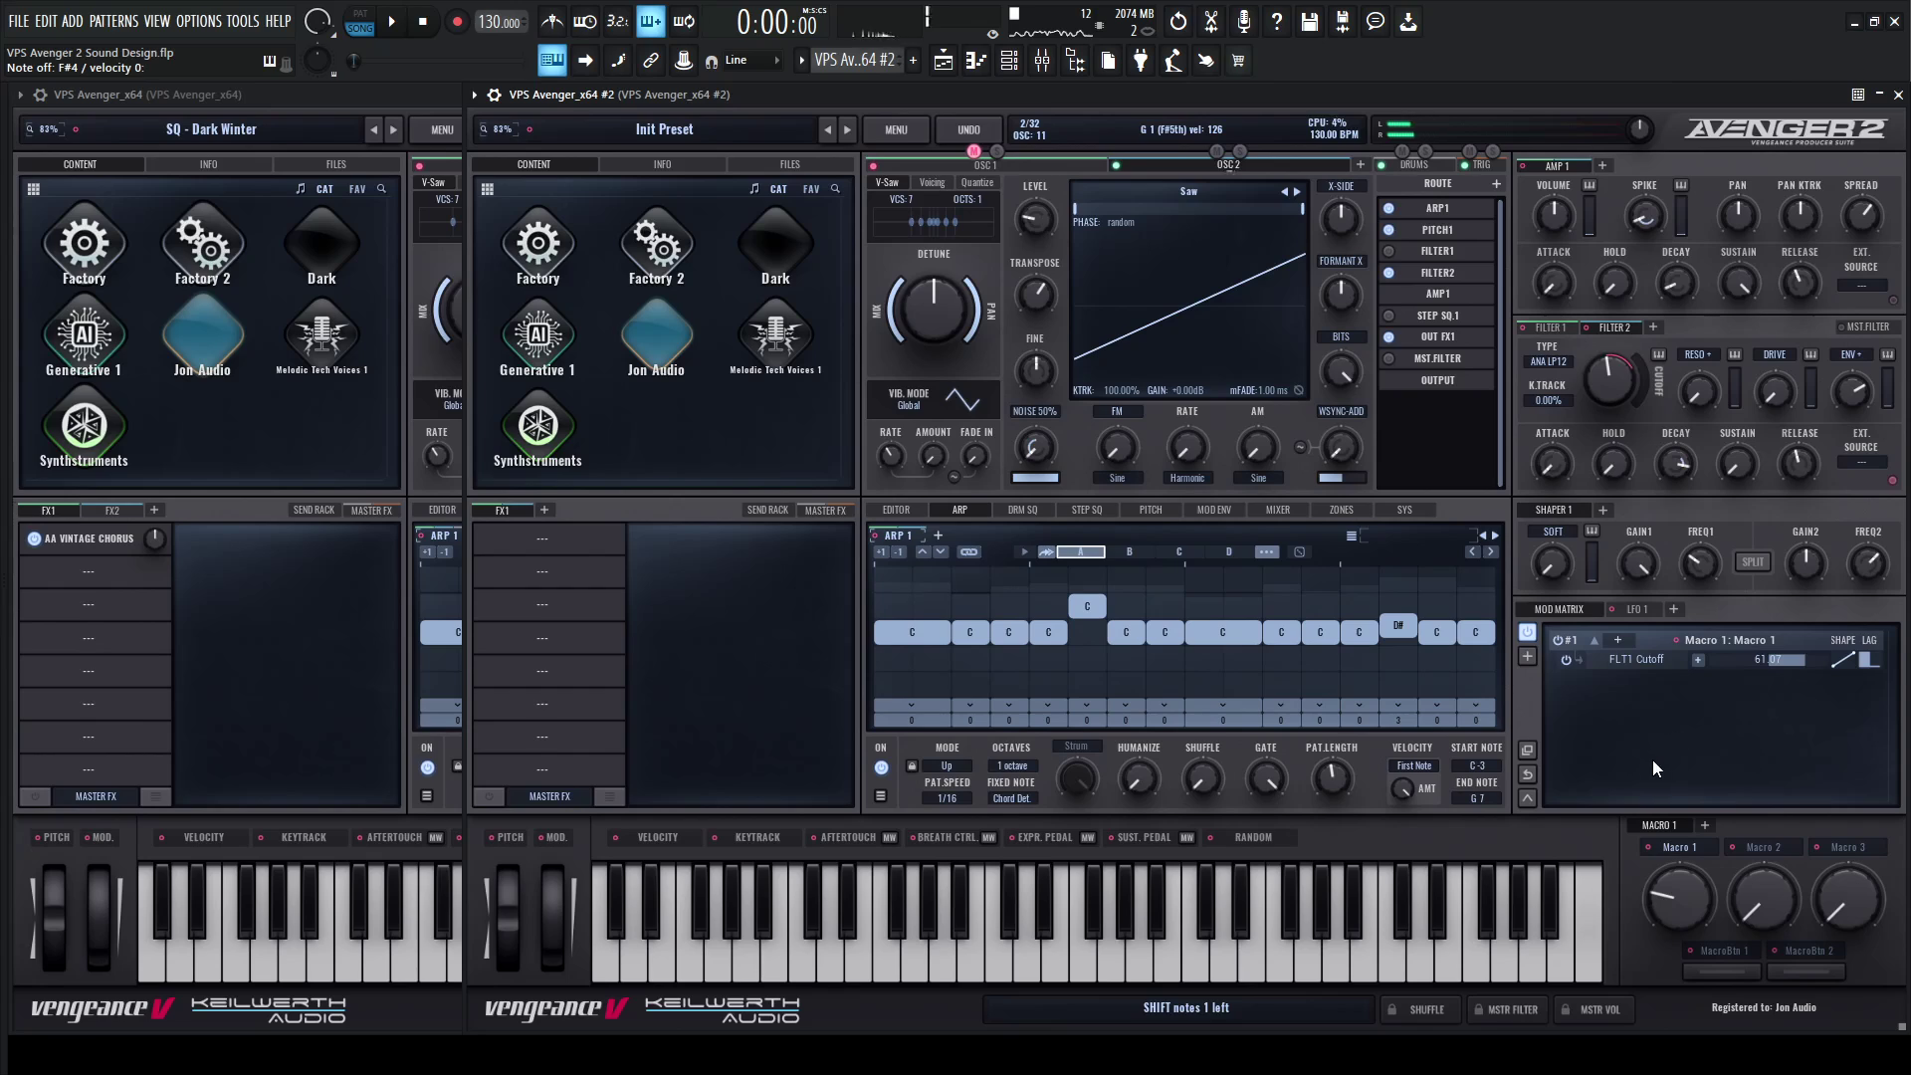
left_click(414, 104)
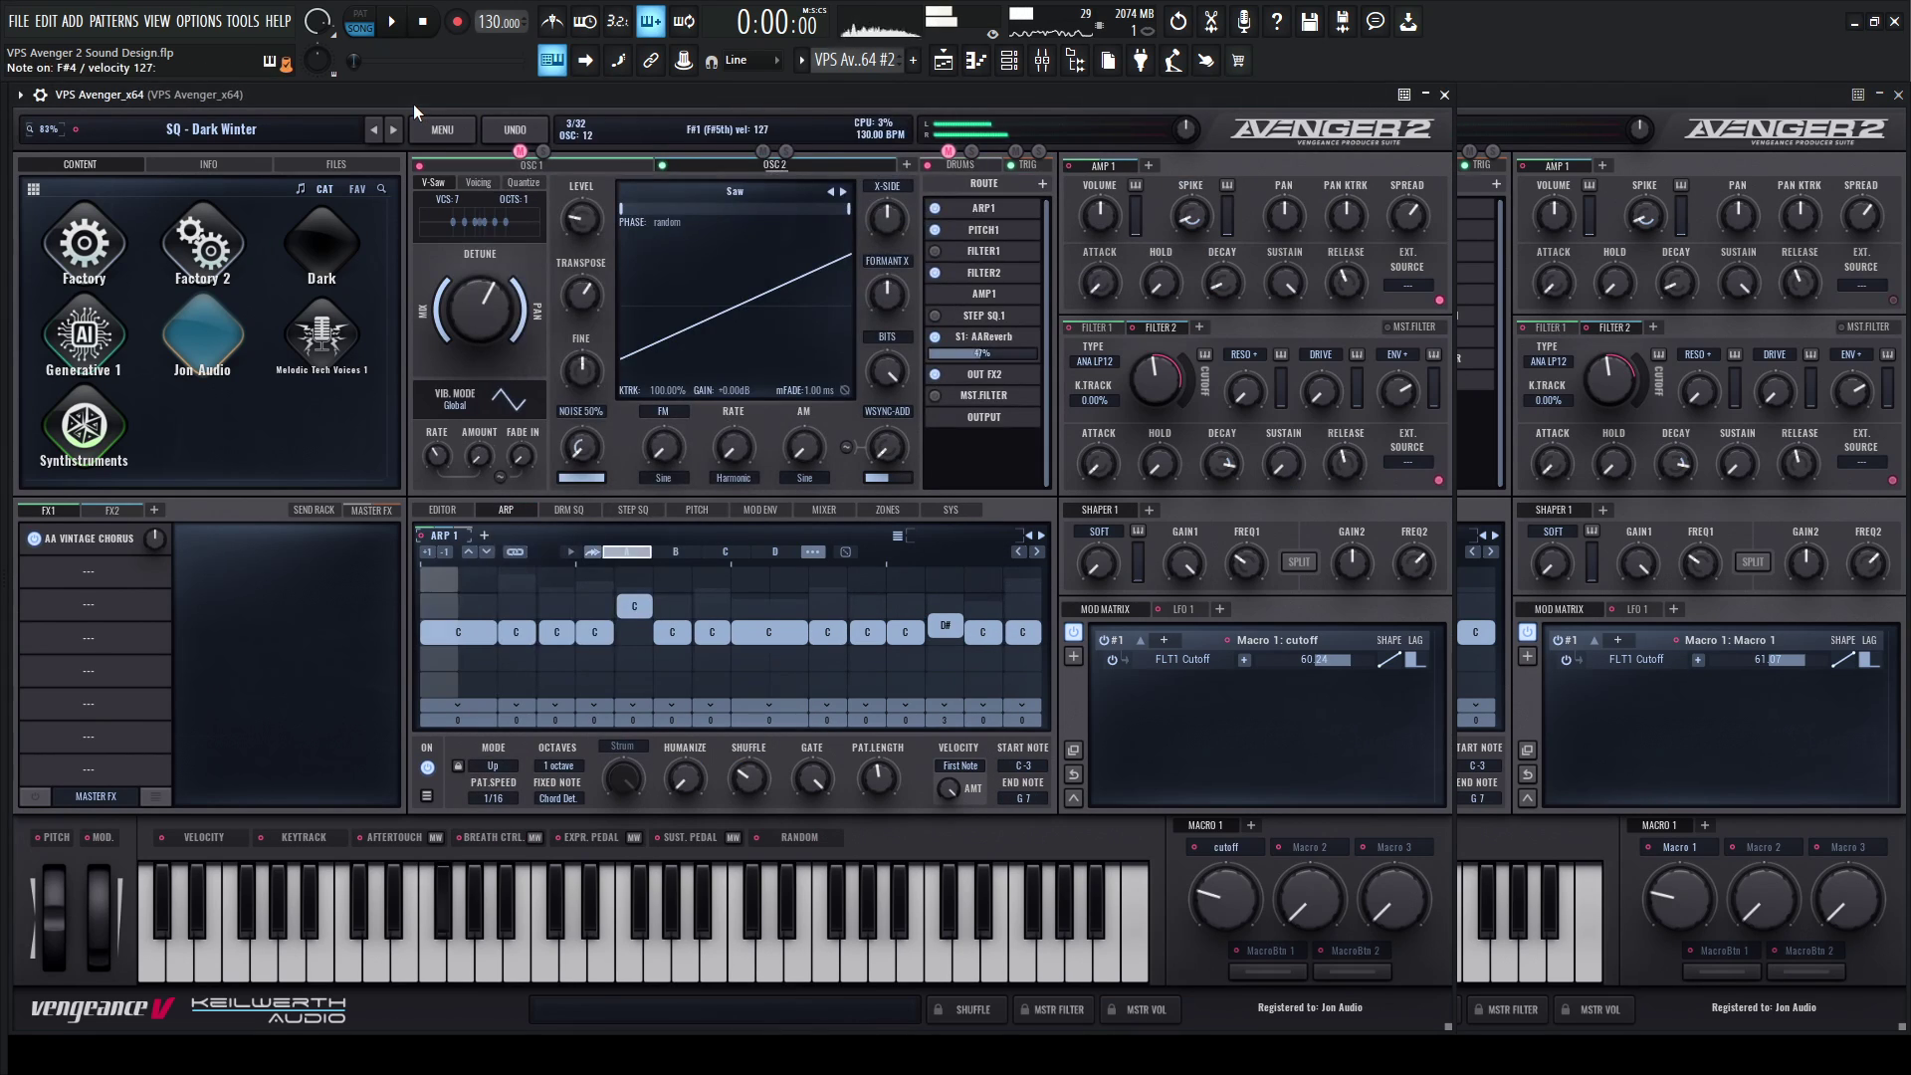
left_click(1519, 96)
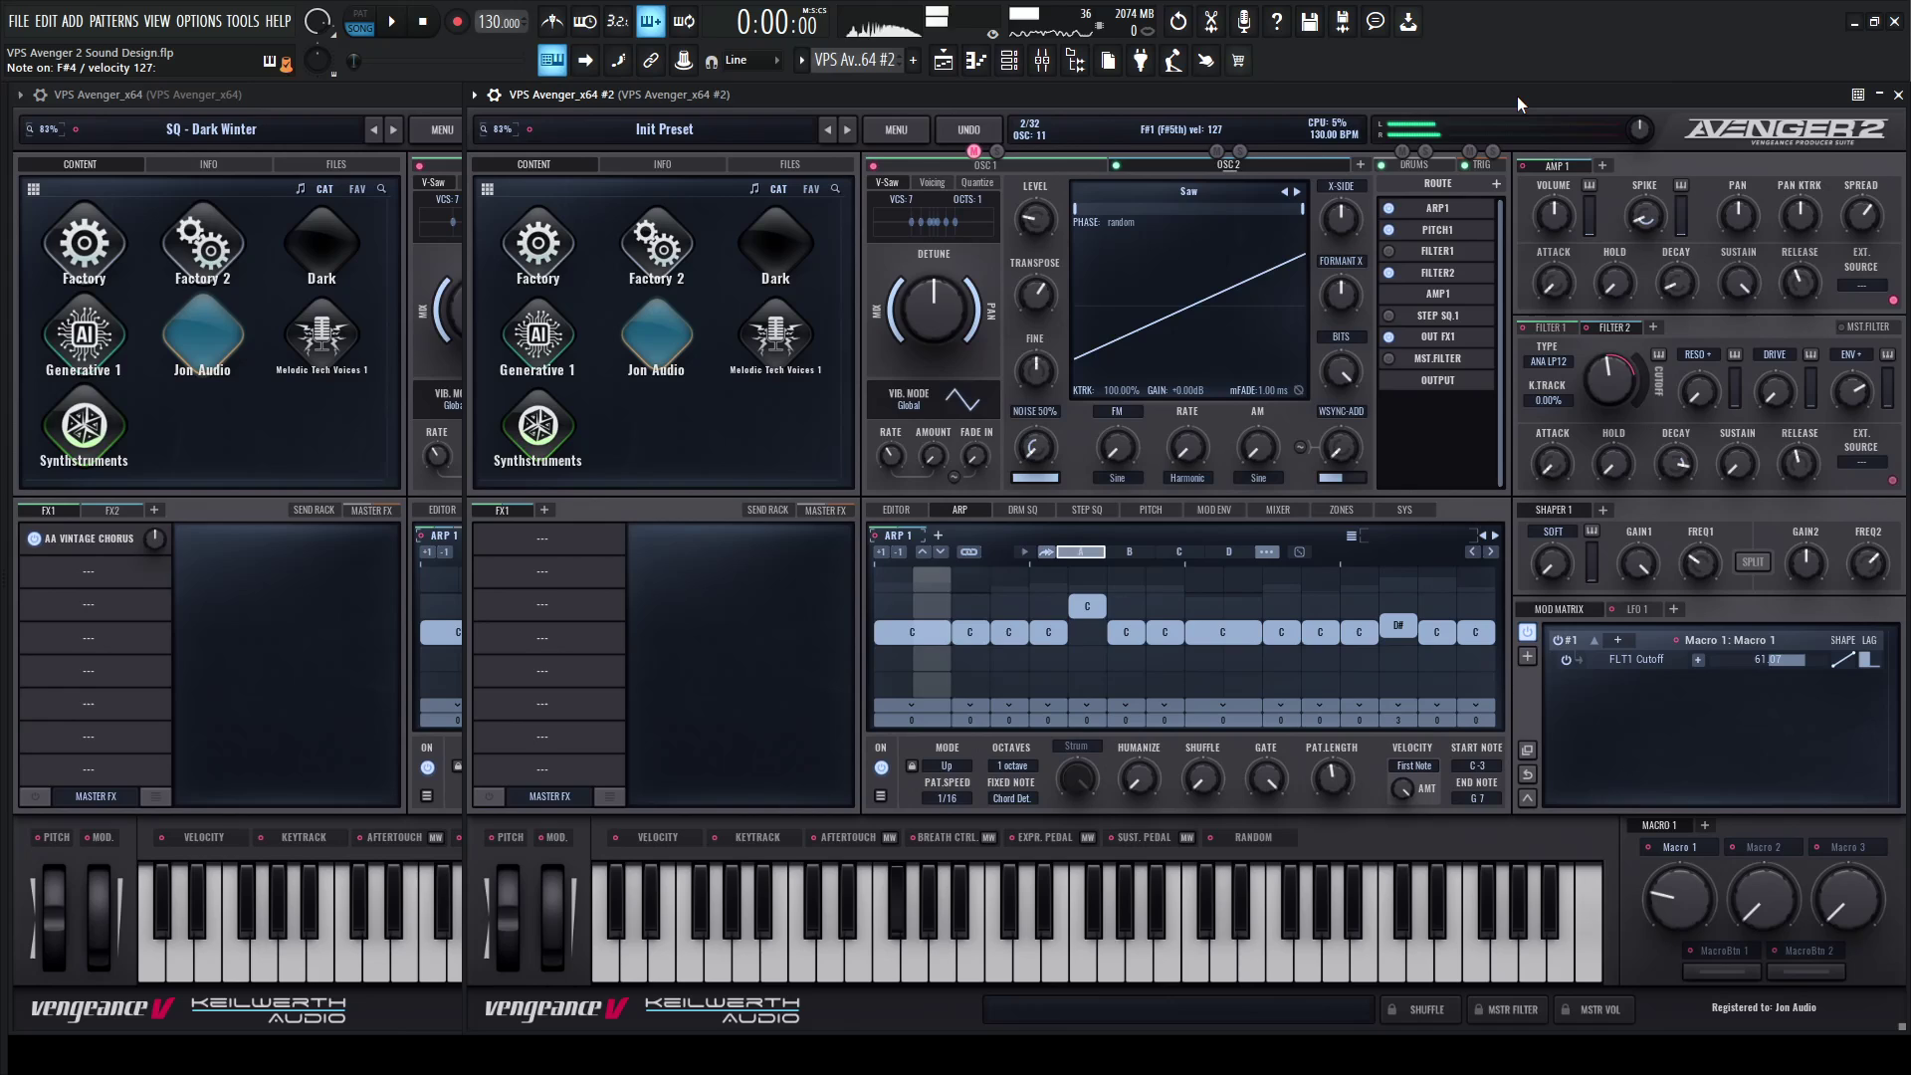
left_click(432, 103)
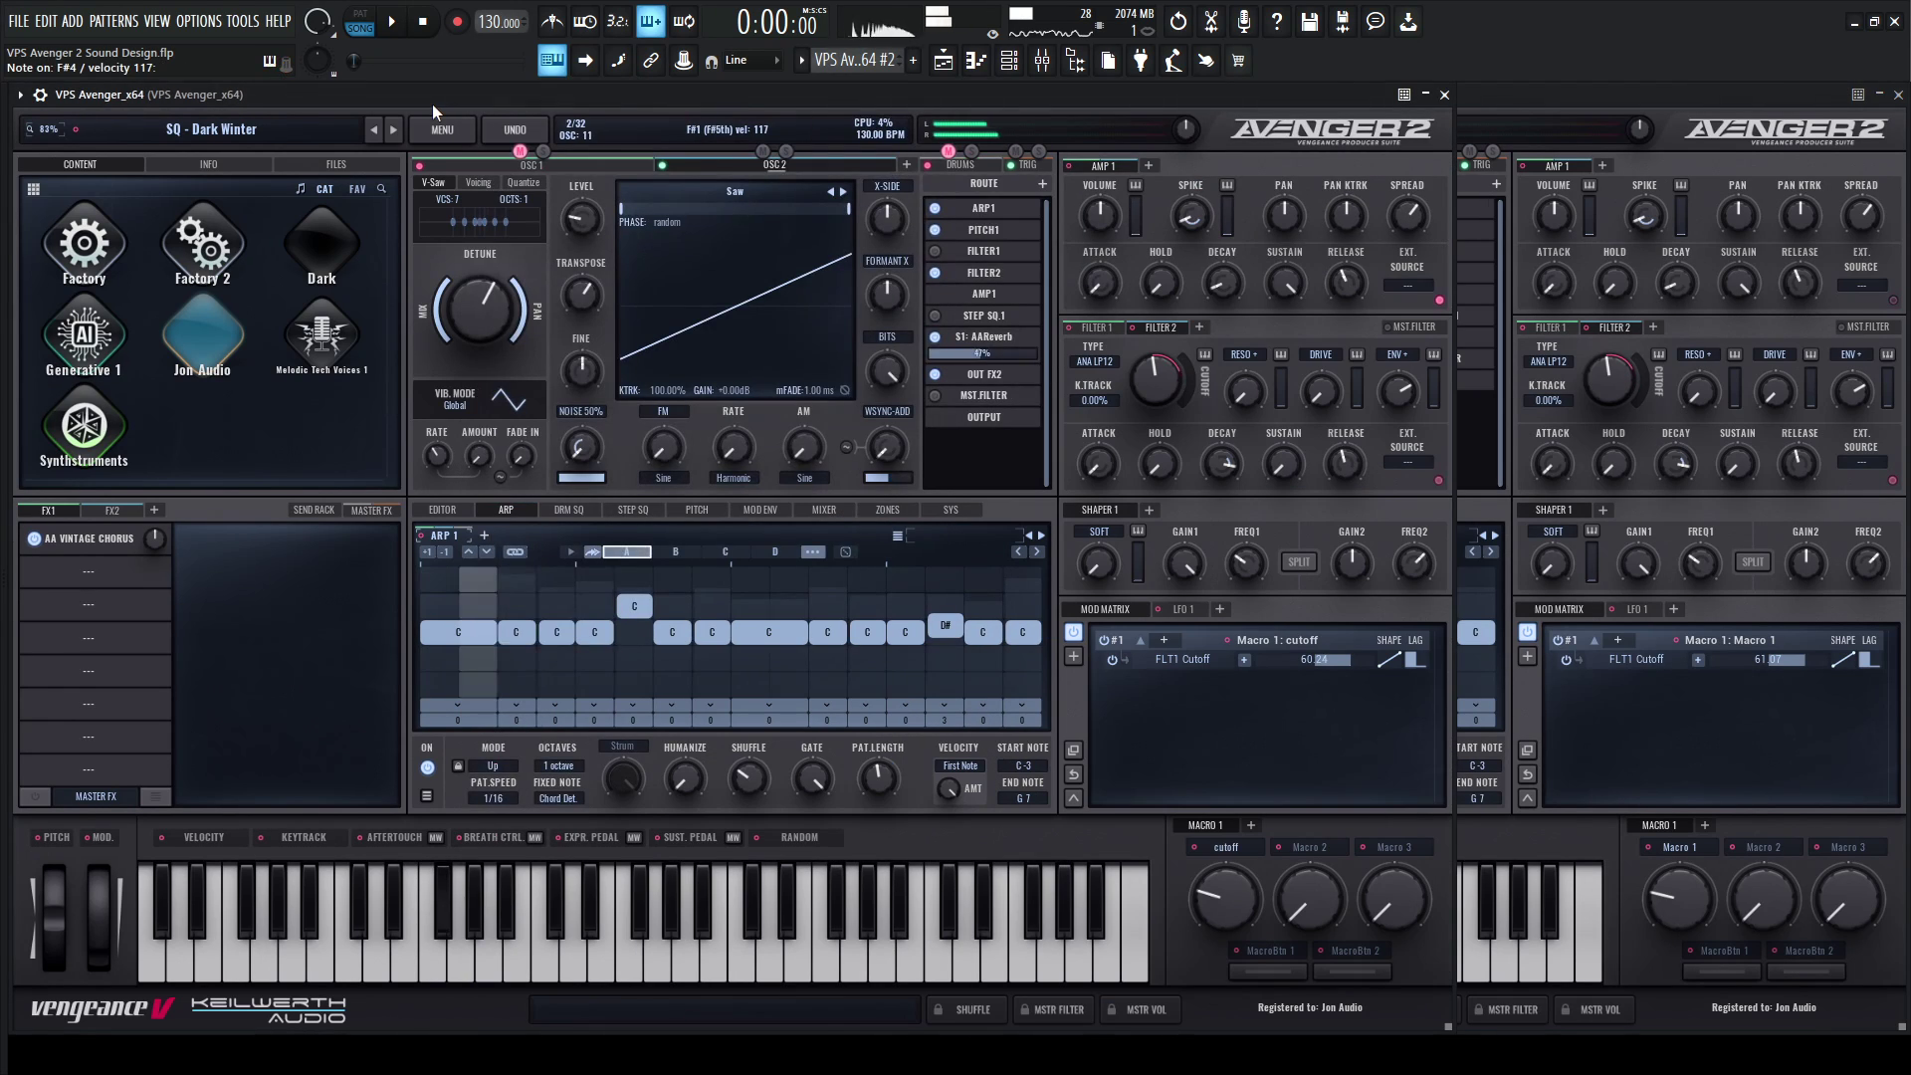
left_click(1526, 95)
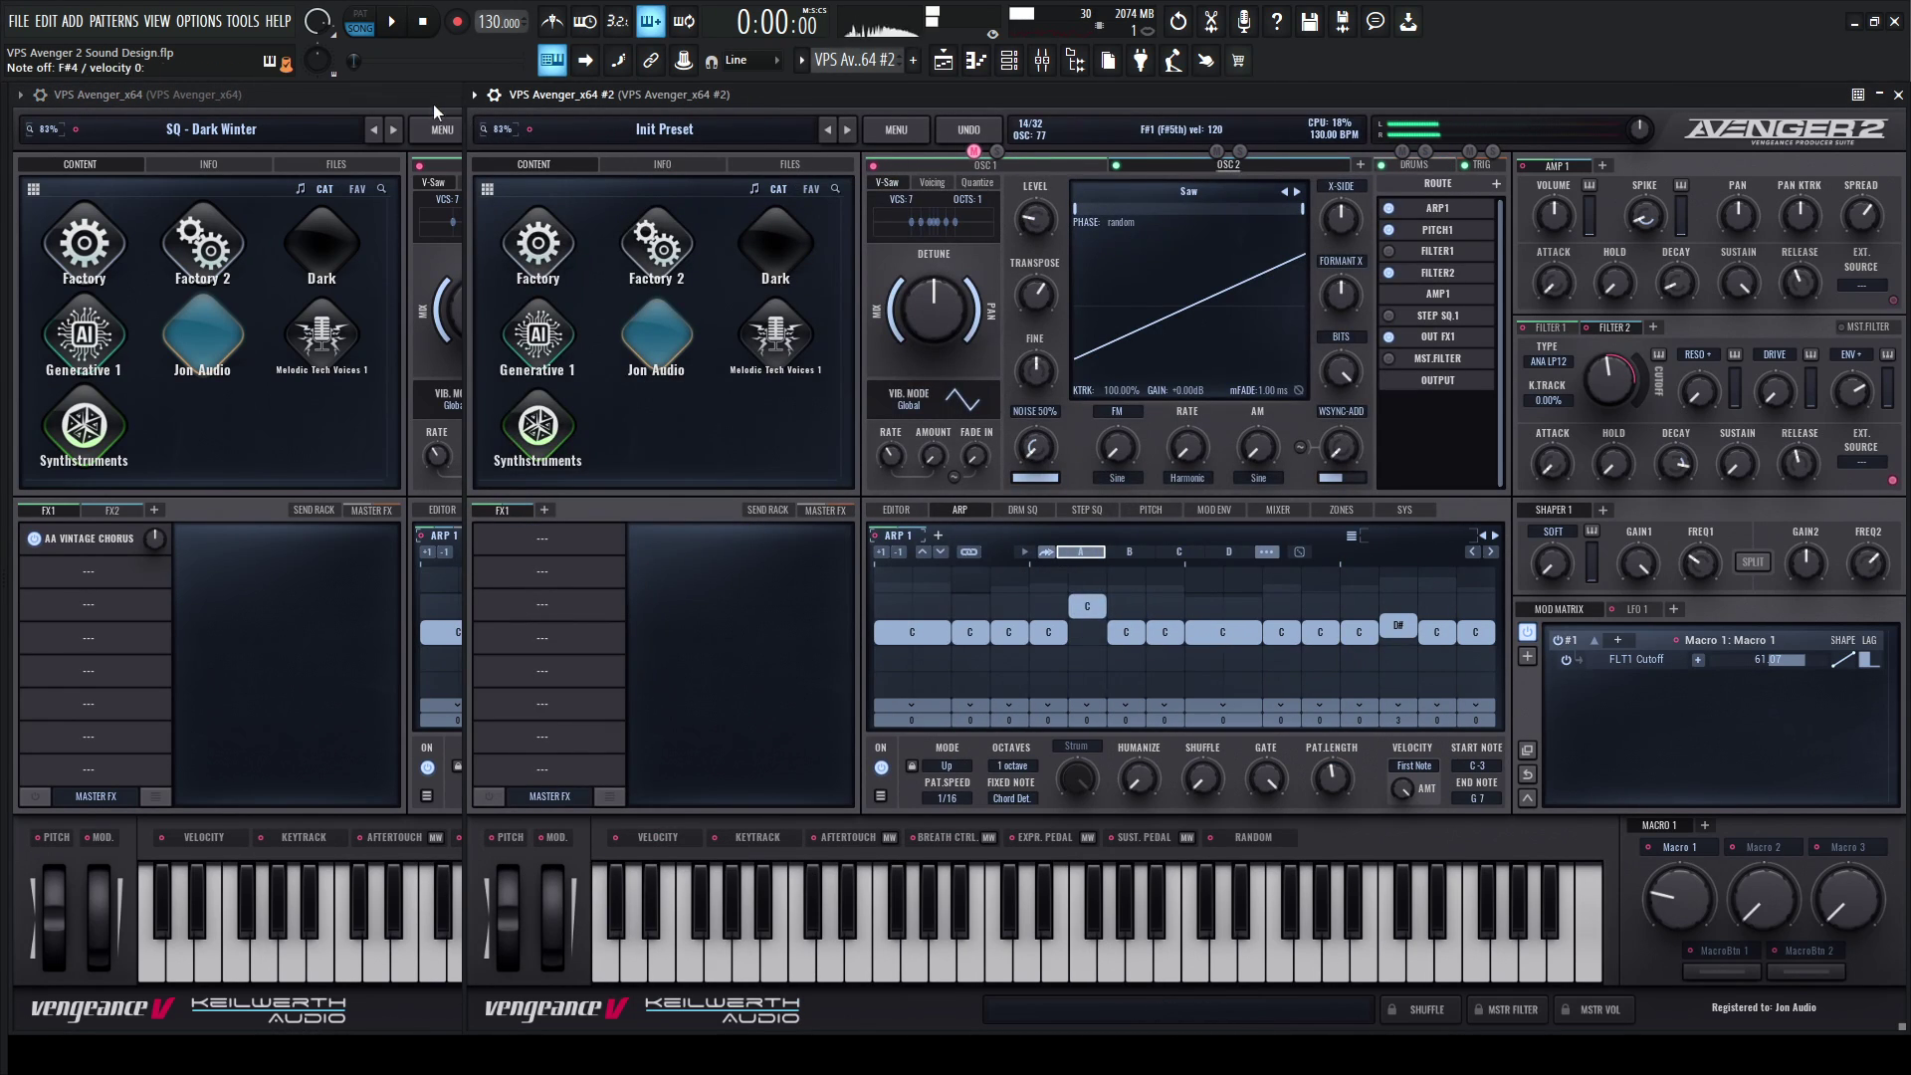
left_click(440, 109)
left_click(1568, 99)
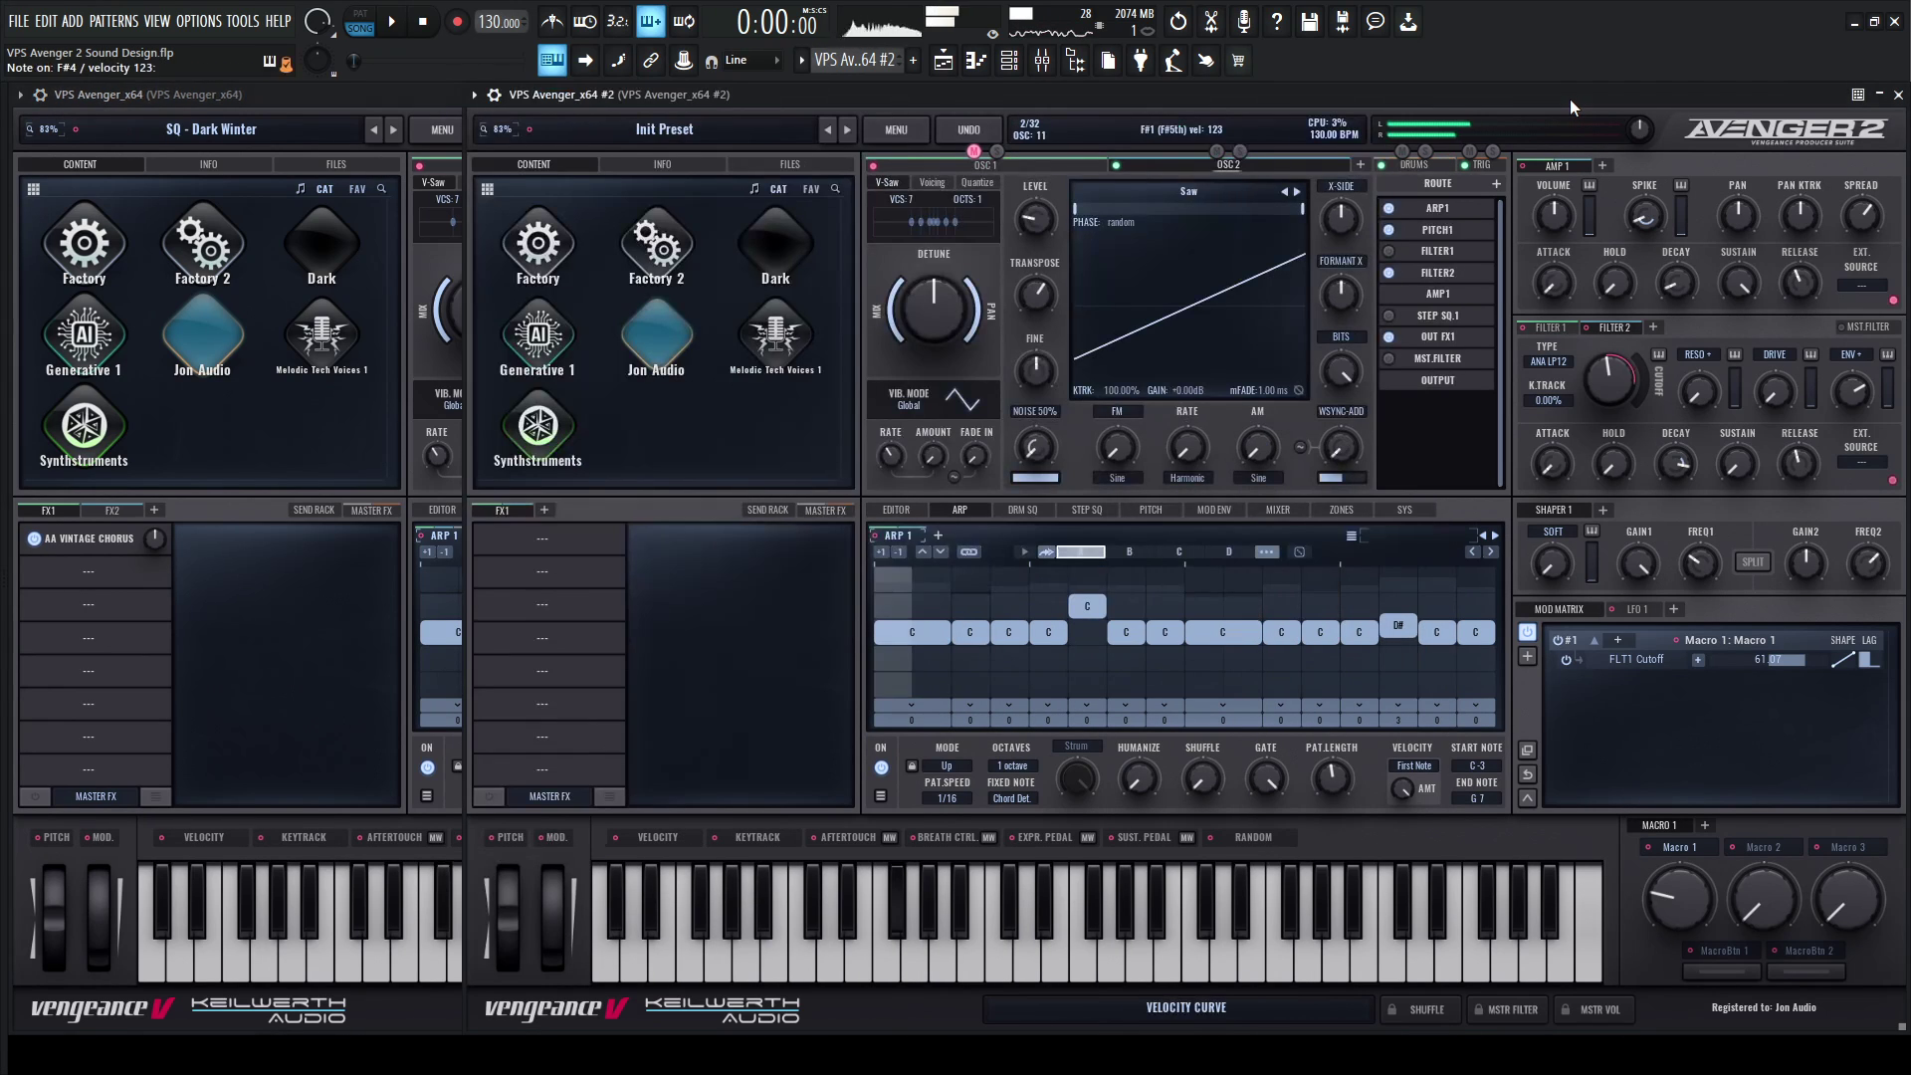
Lower the second Avenger's mixer track to -4.8 dB and compare the loudness of both patches.
key("F9")
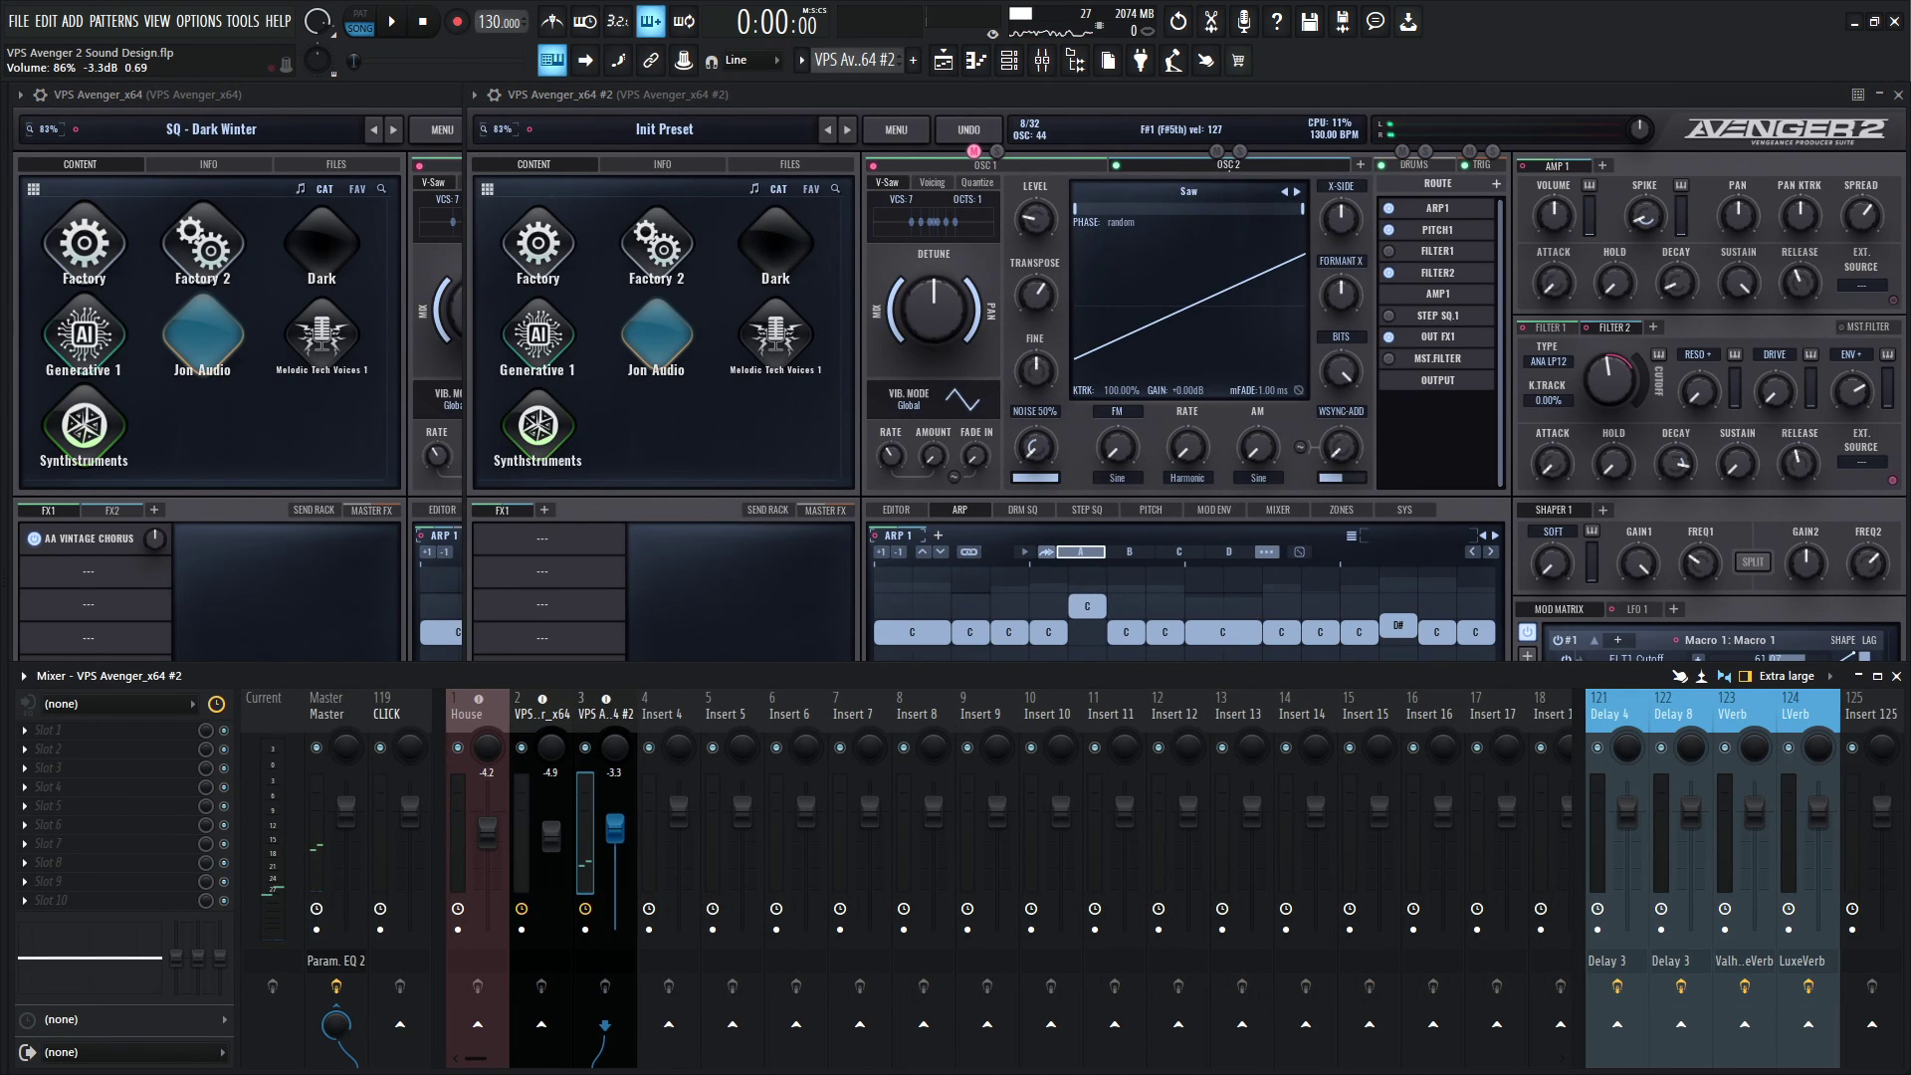
scroll(615, 828, "down", 1)
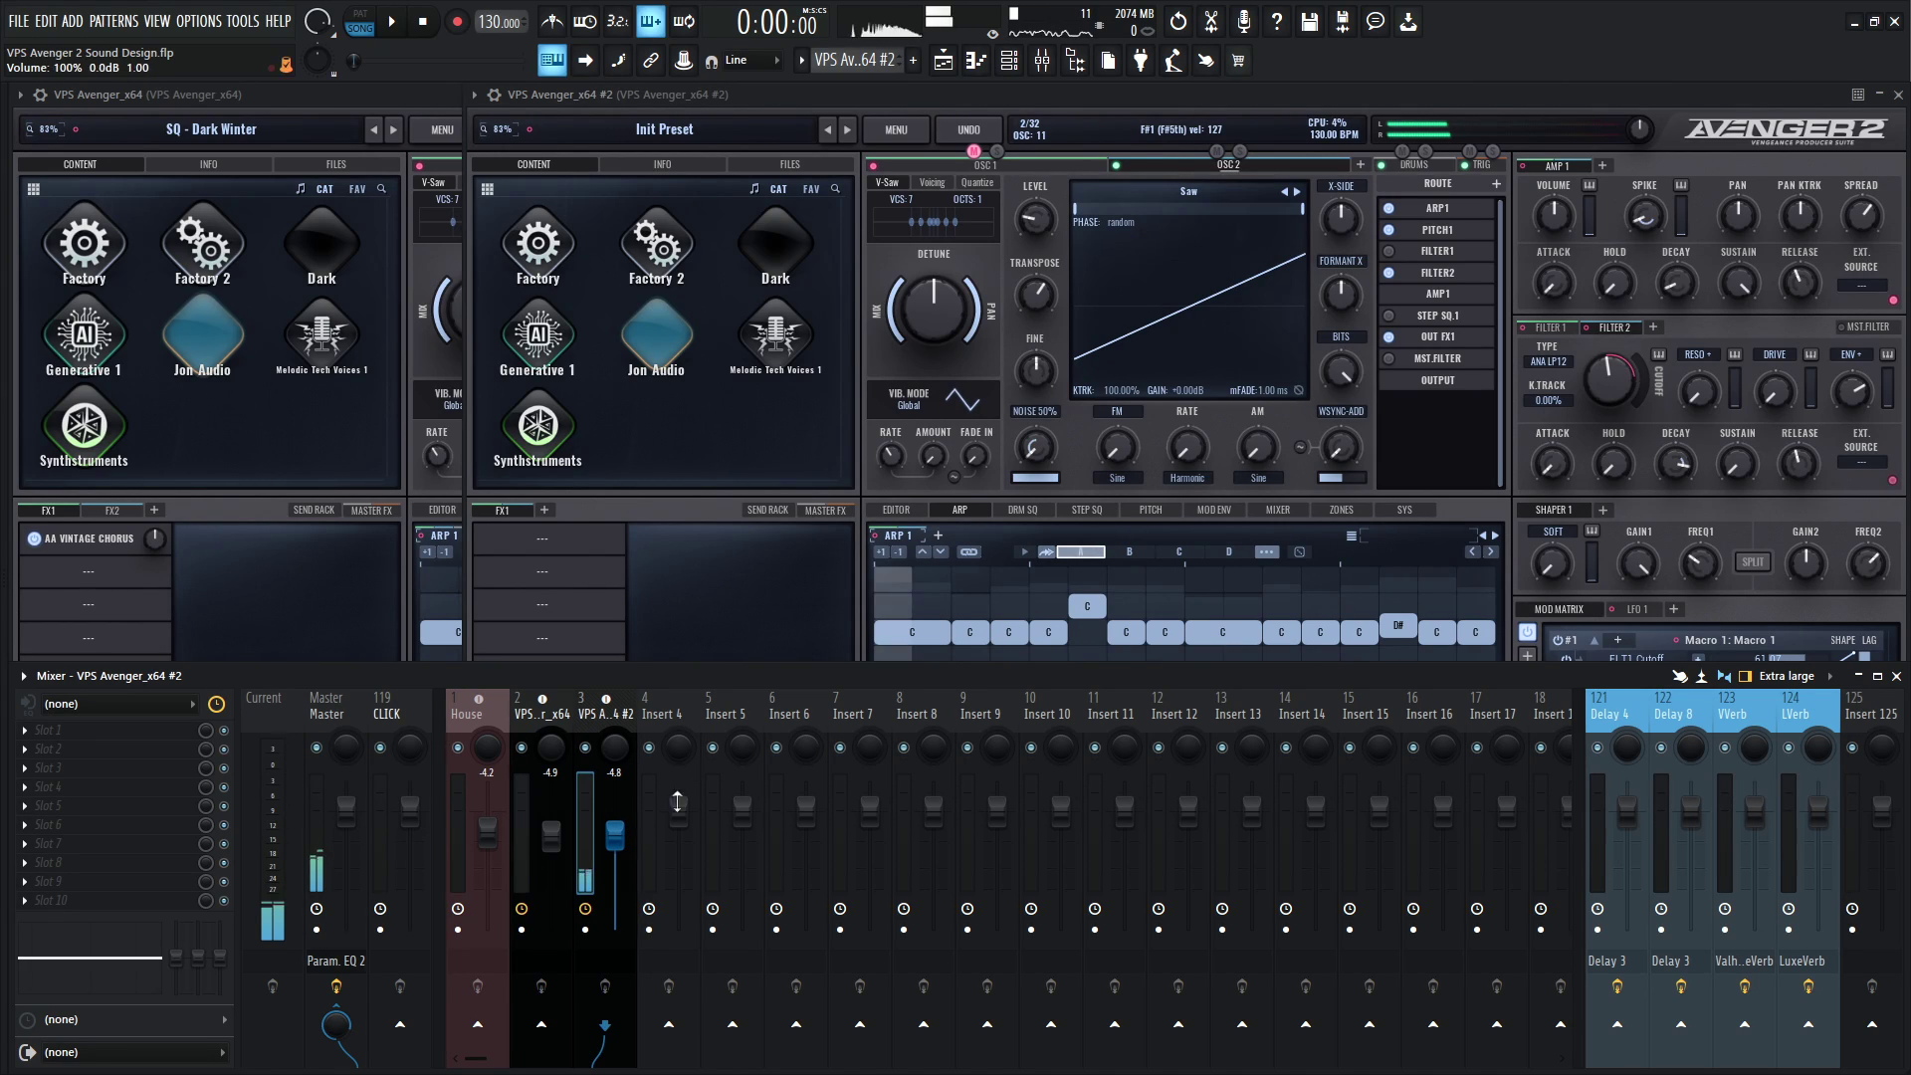
left_click(424, 100)
left_click(1486, 93)
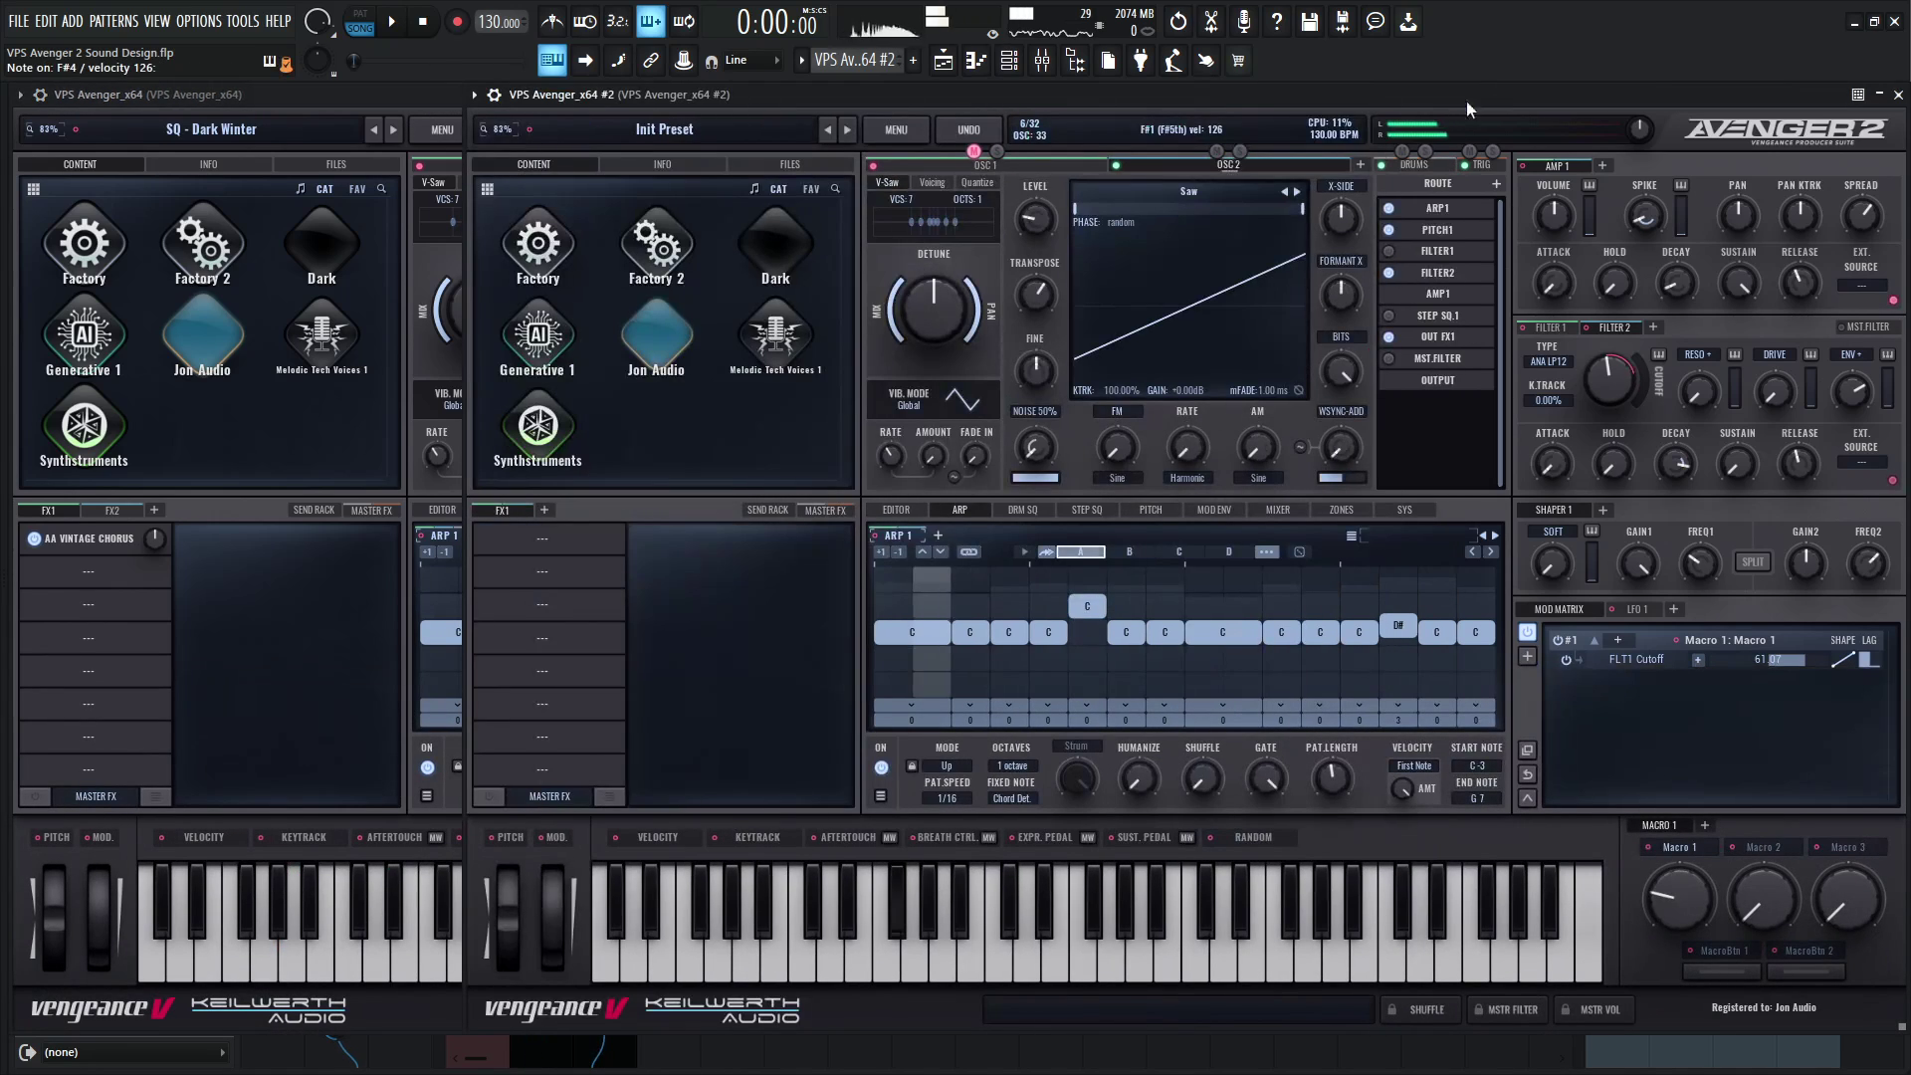
left_click(404, 93)
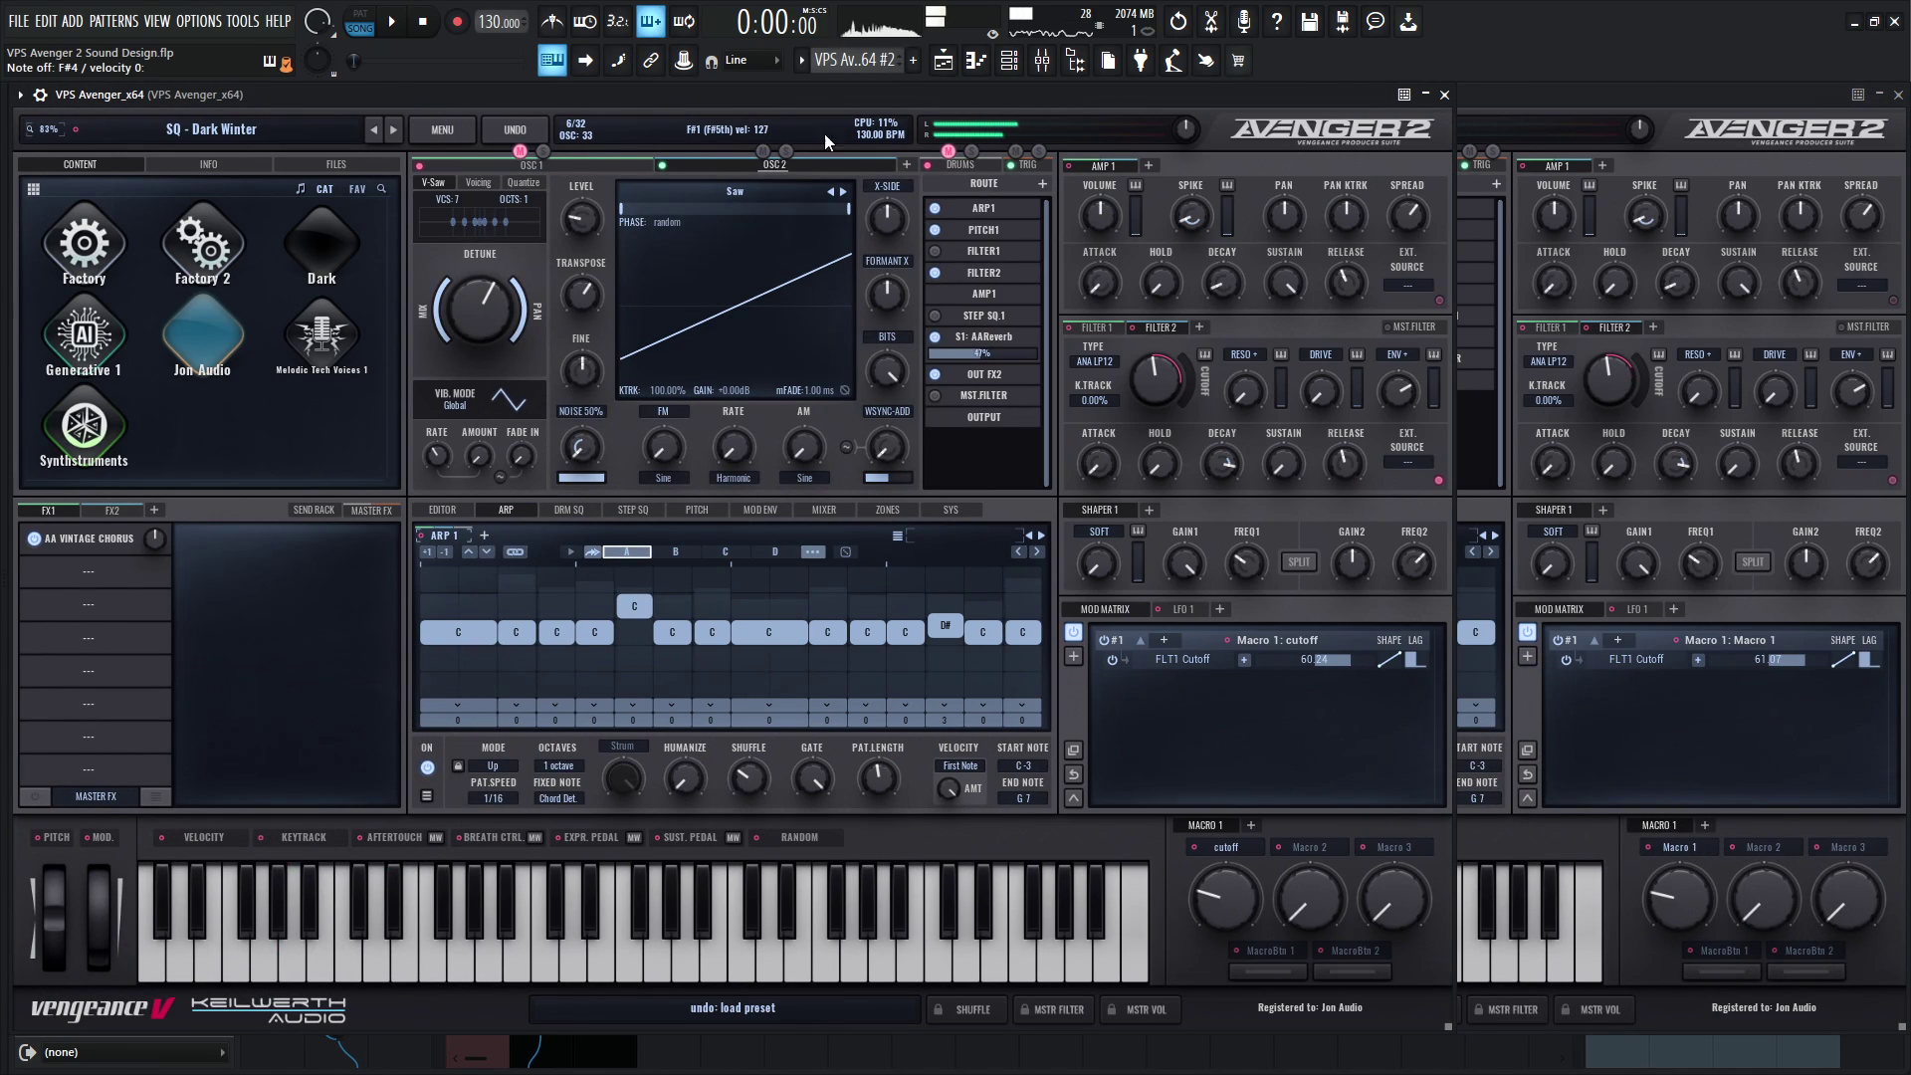
Mute OSC 2 and show the unmuted OSC 1 in the new patch, and do the same in Dark Winter.
left_click(1572, 126)
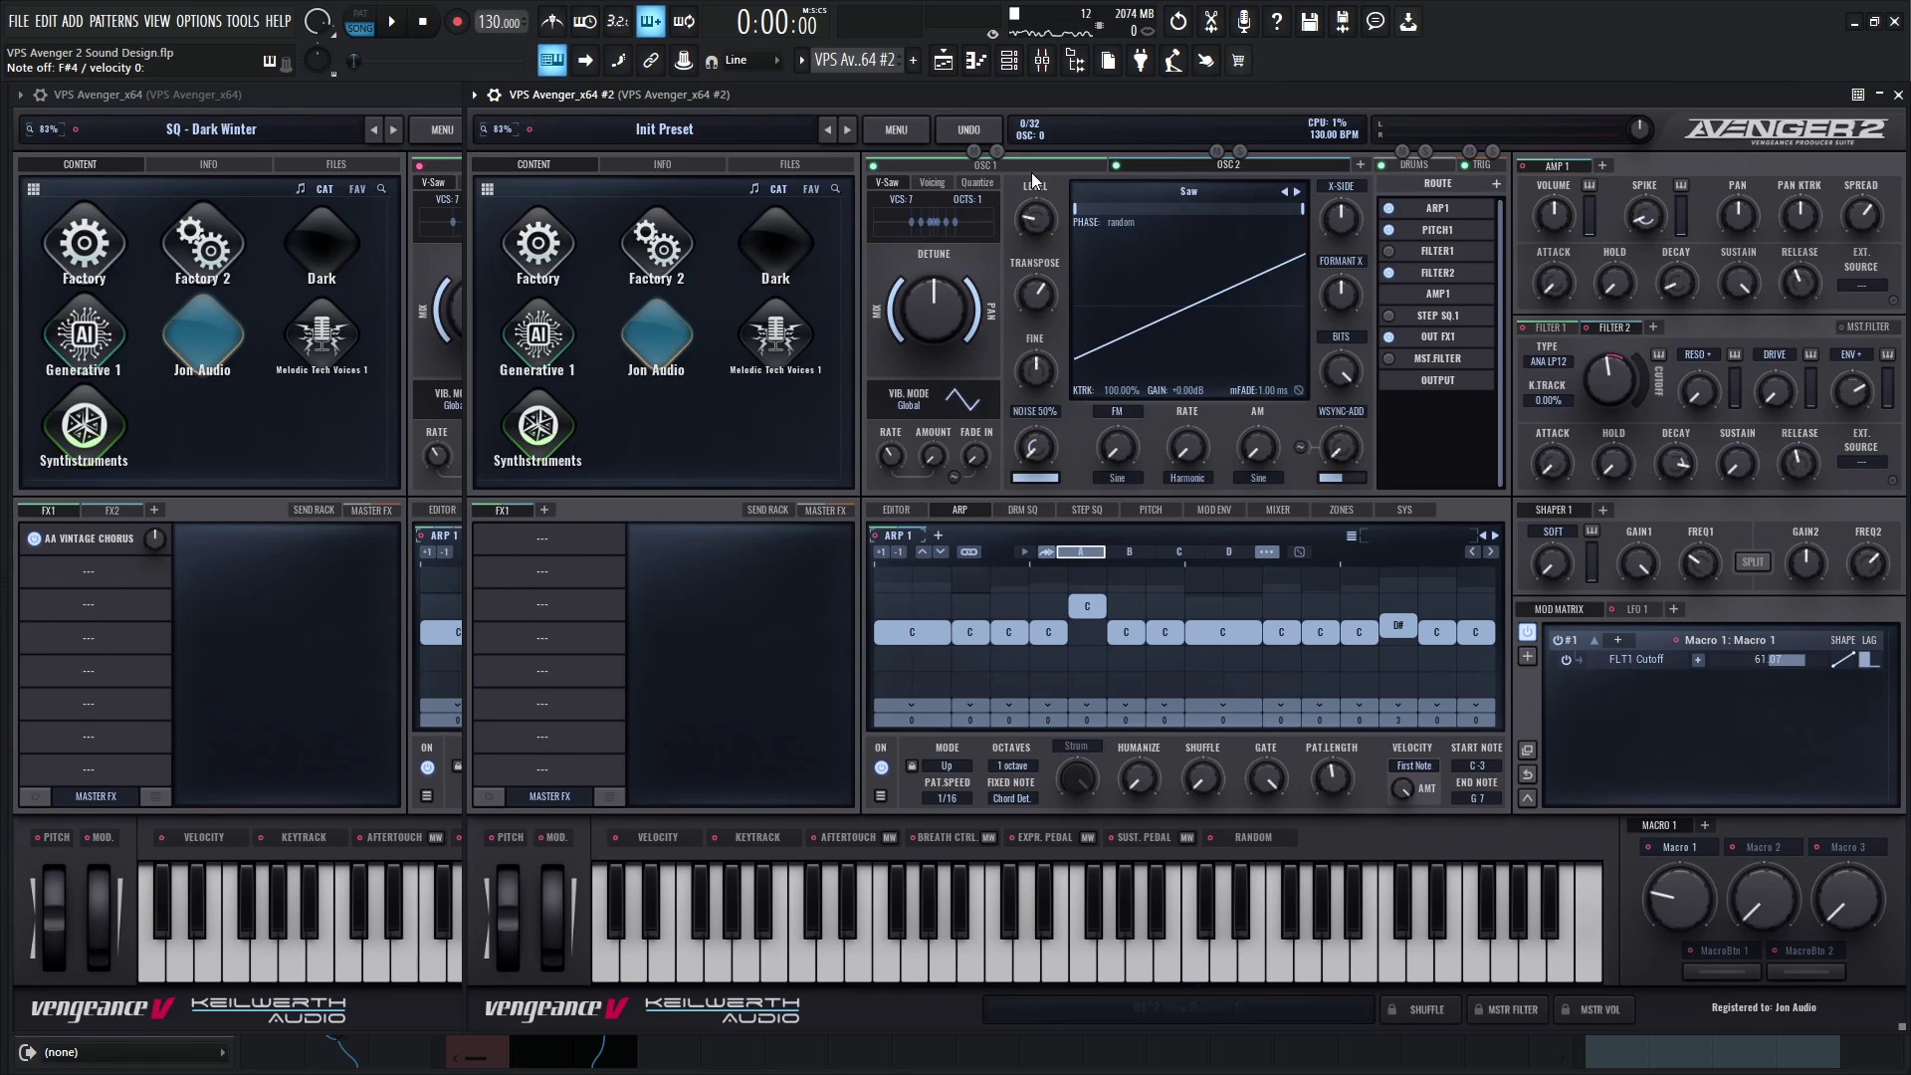
left_click(1217, 151)
left_click(1030, 165)
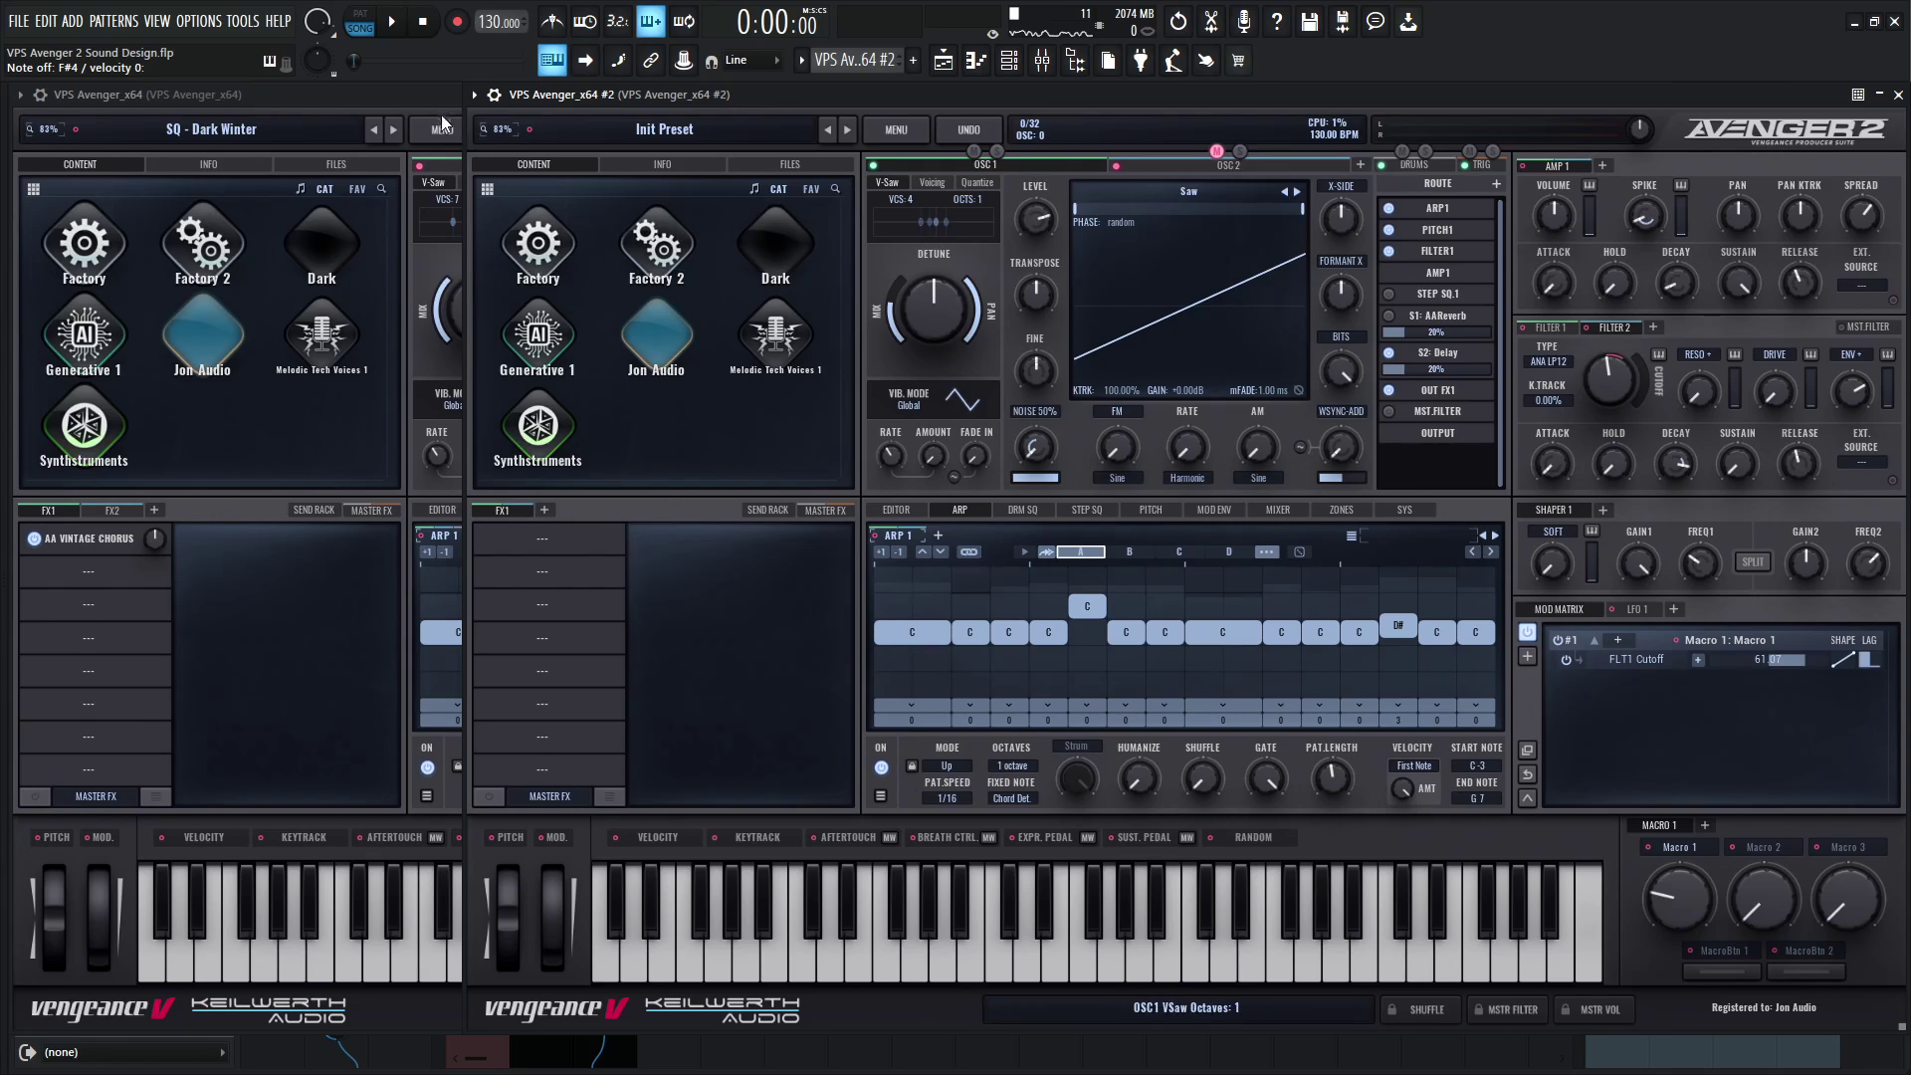
left_click(434, 239)
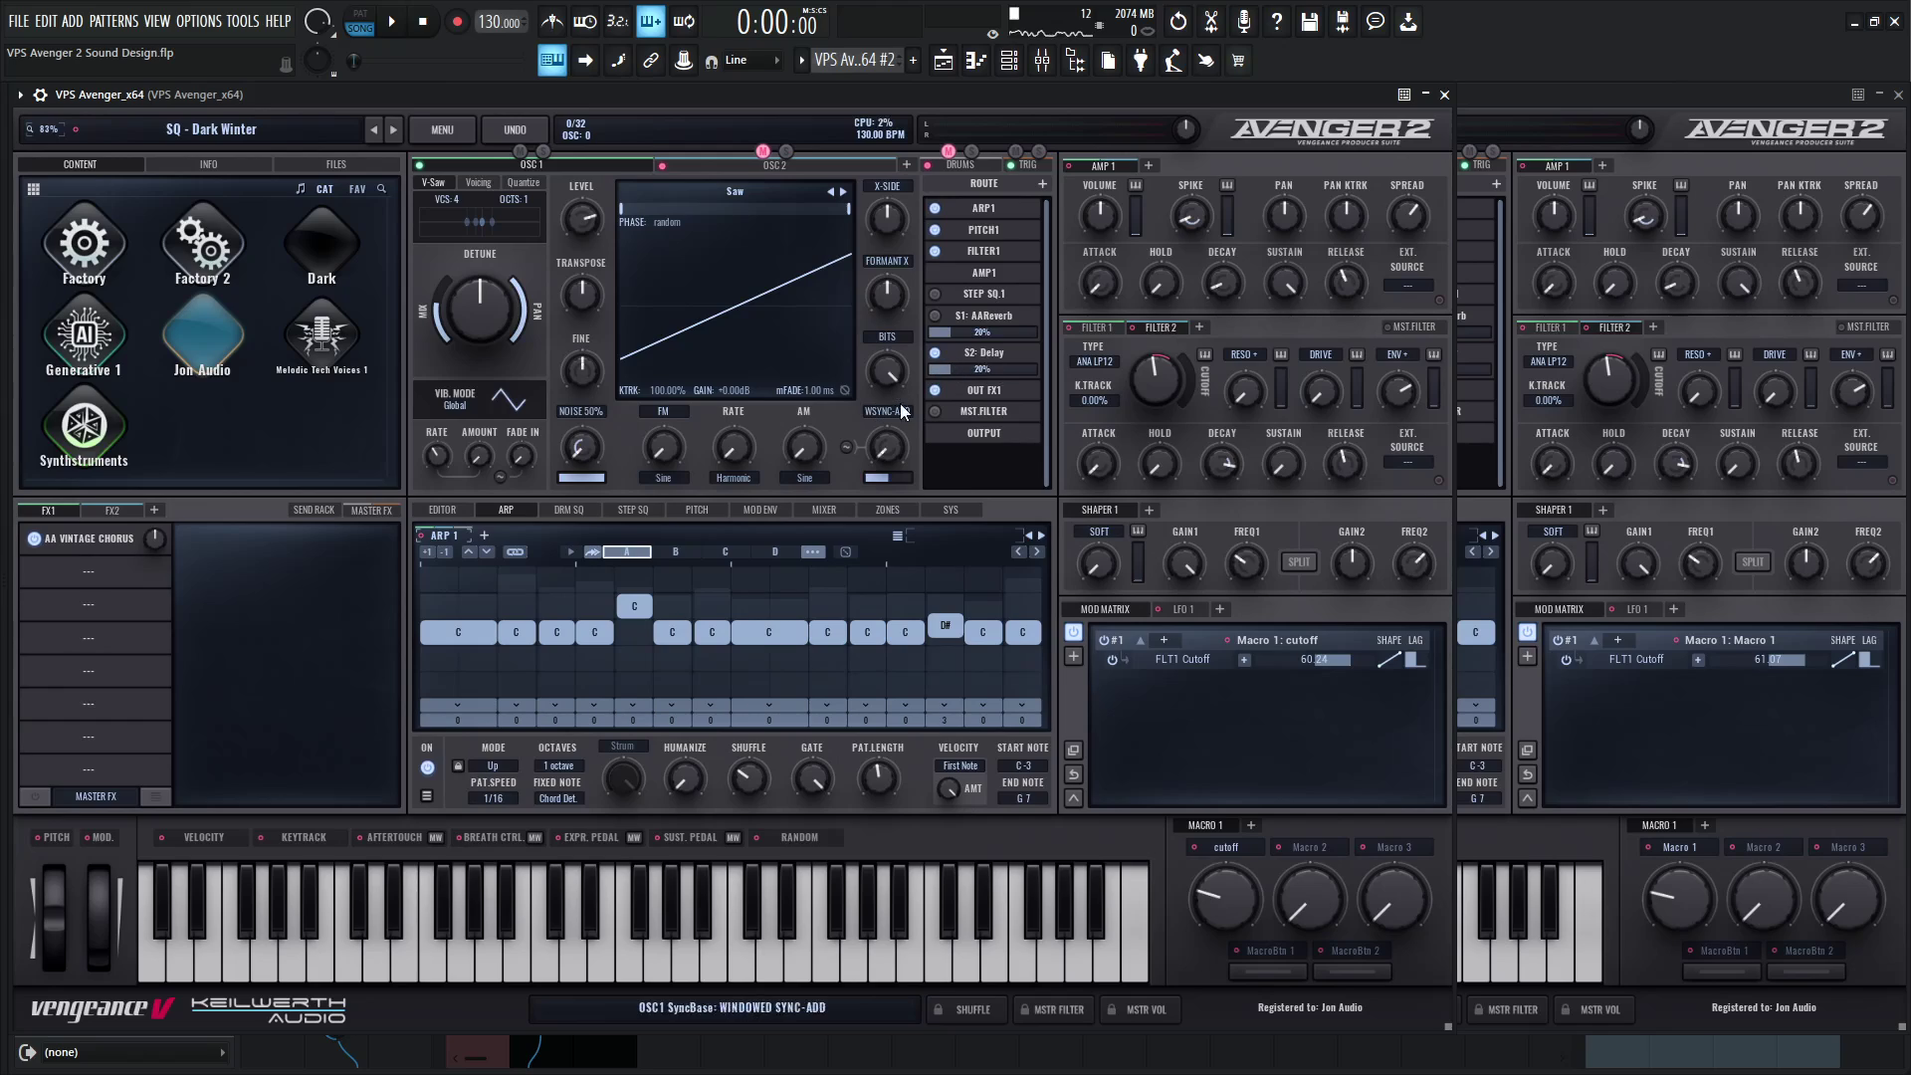
Show the send racks of both patches, switch on their FX buses and audition OSC 1 in each.
left_click(315, 509)
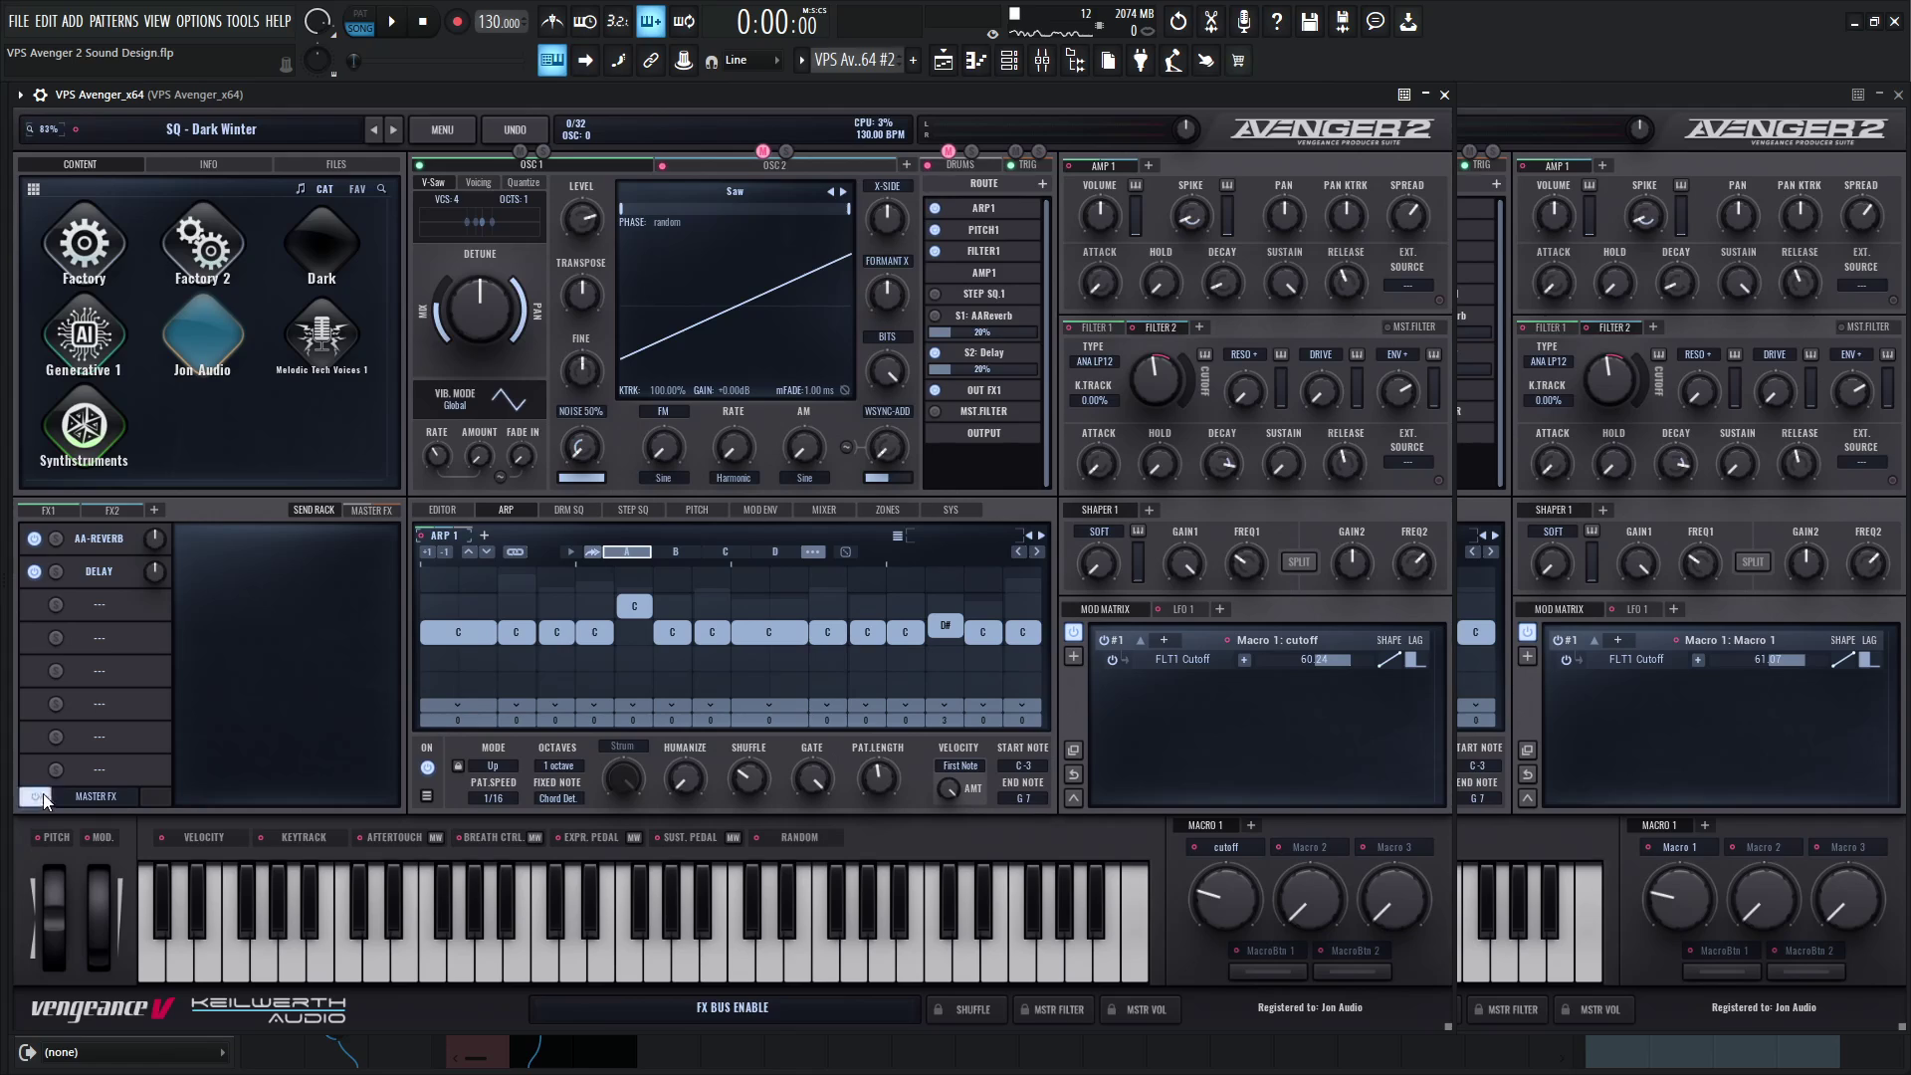
key("g")
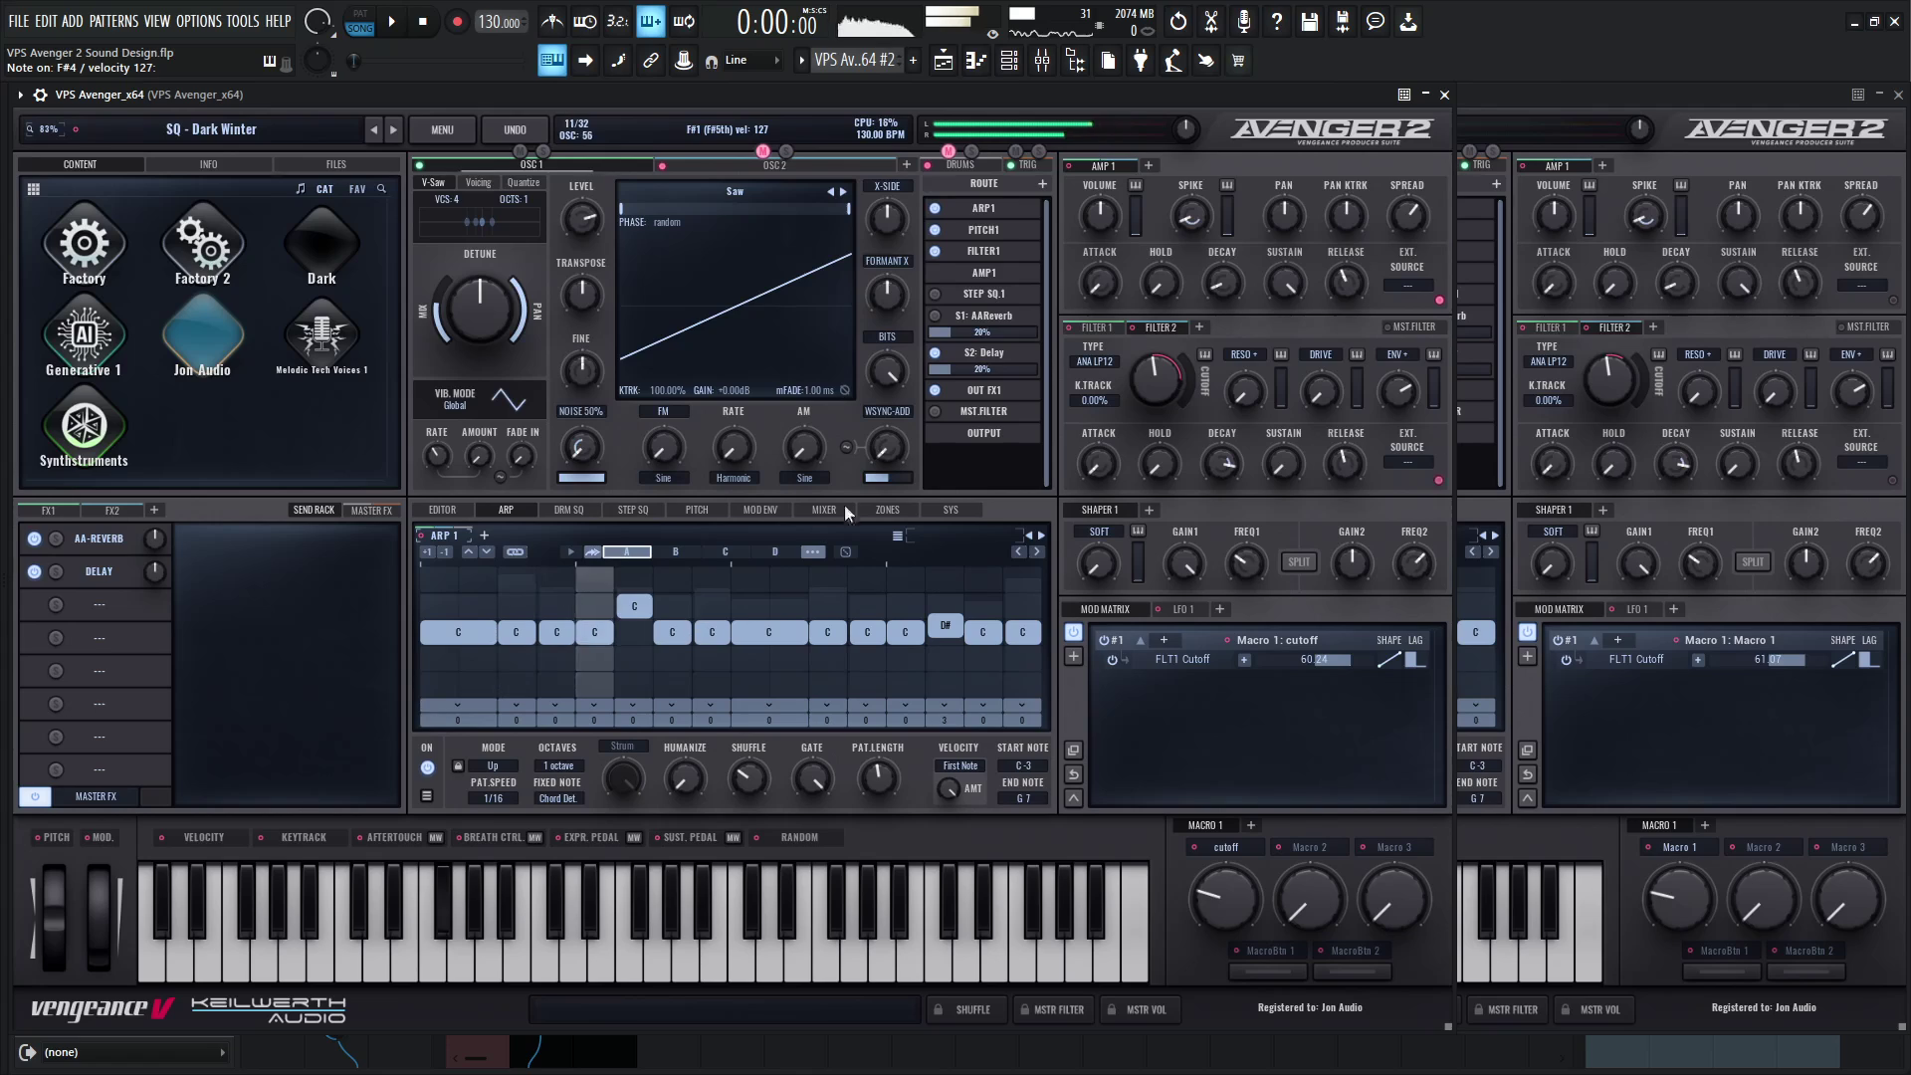
left_click(1532, 99)
key("g")
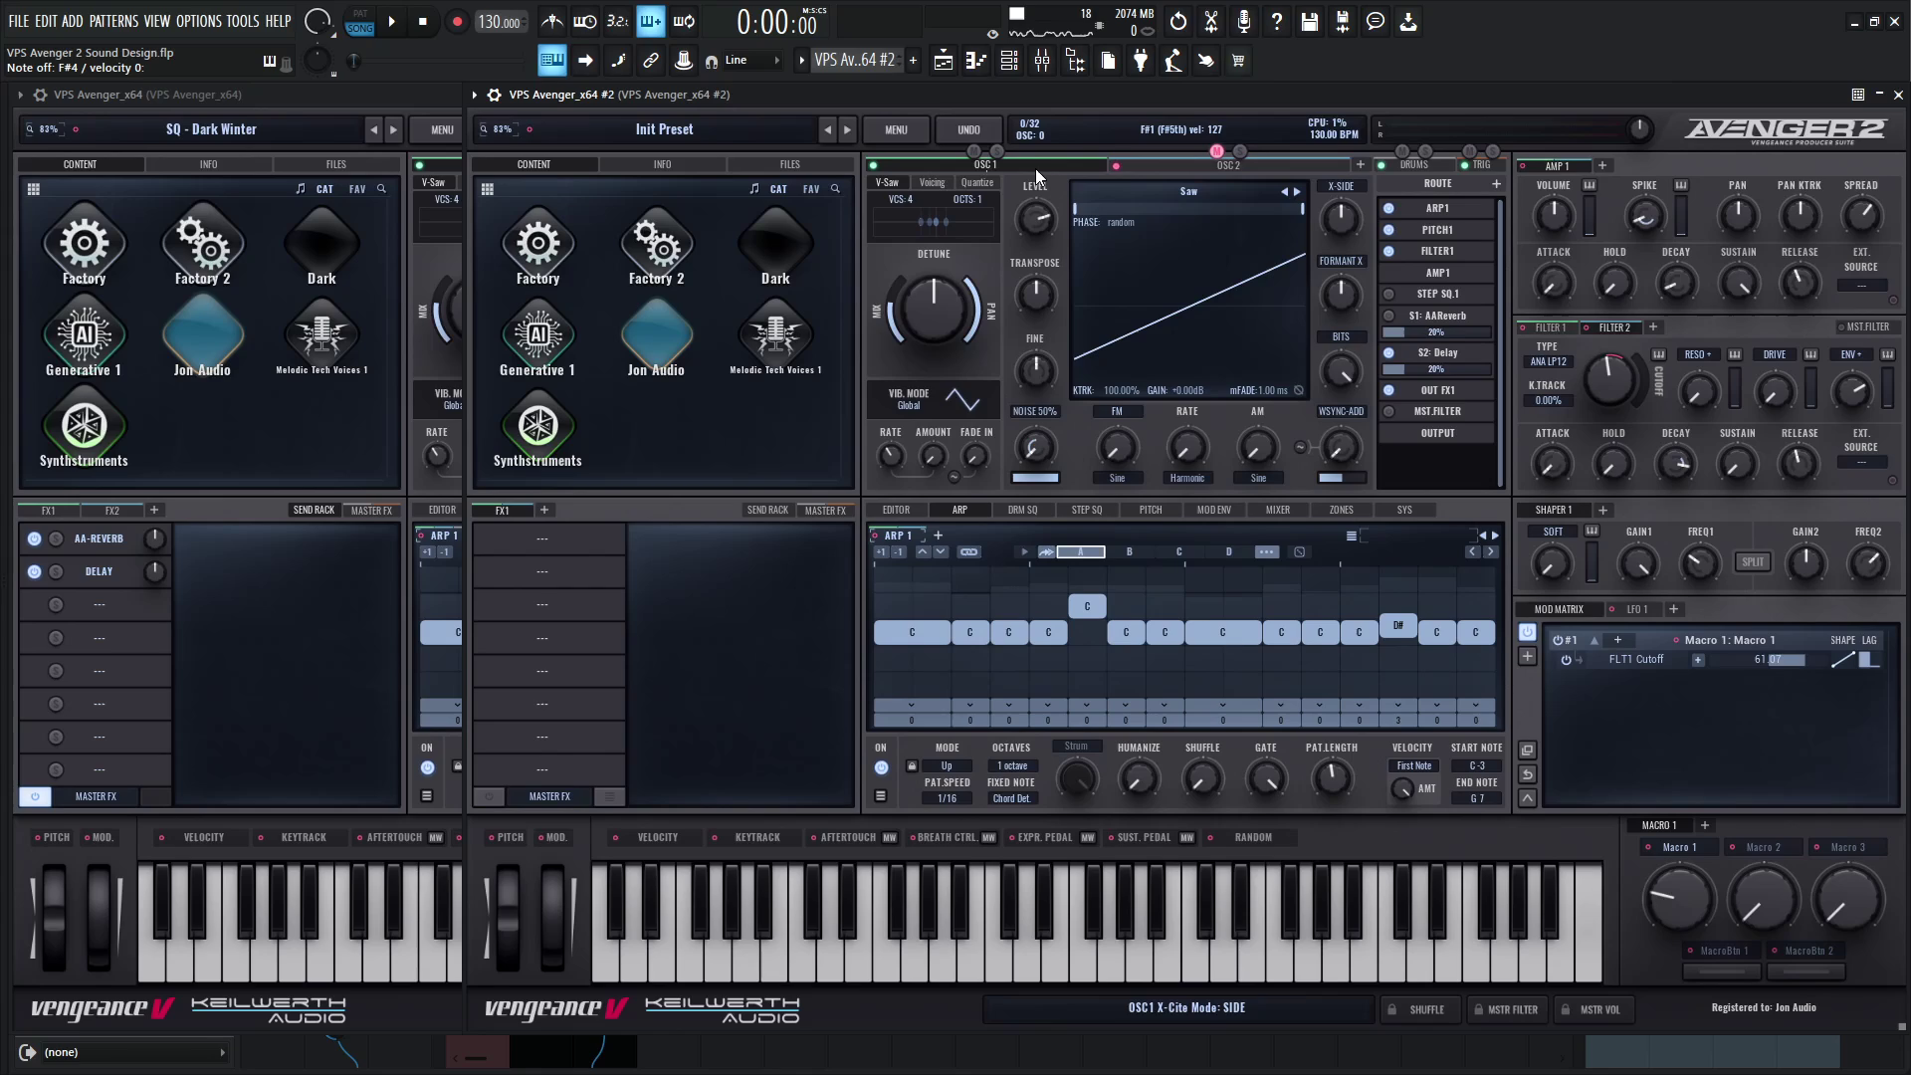
left_click(754, 509)
key("g")
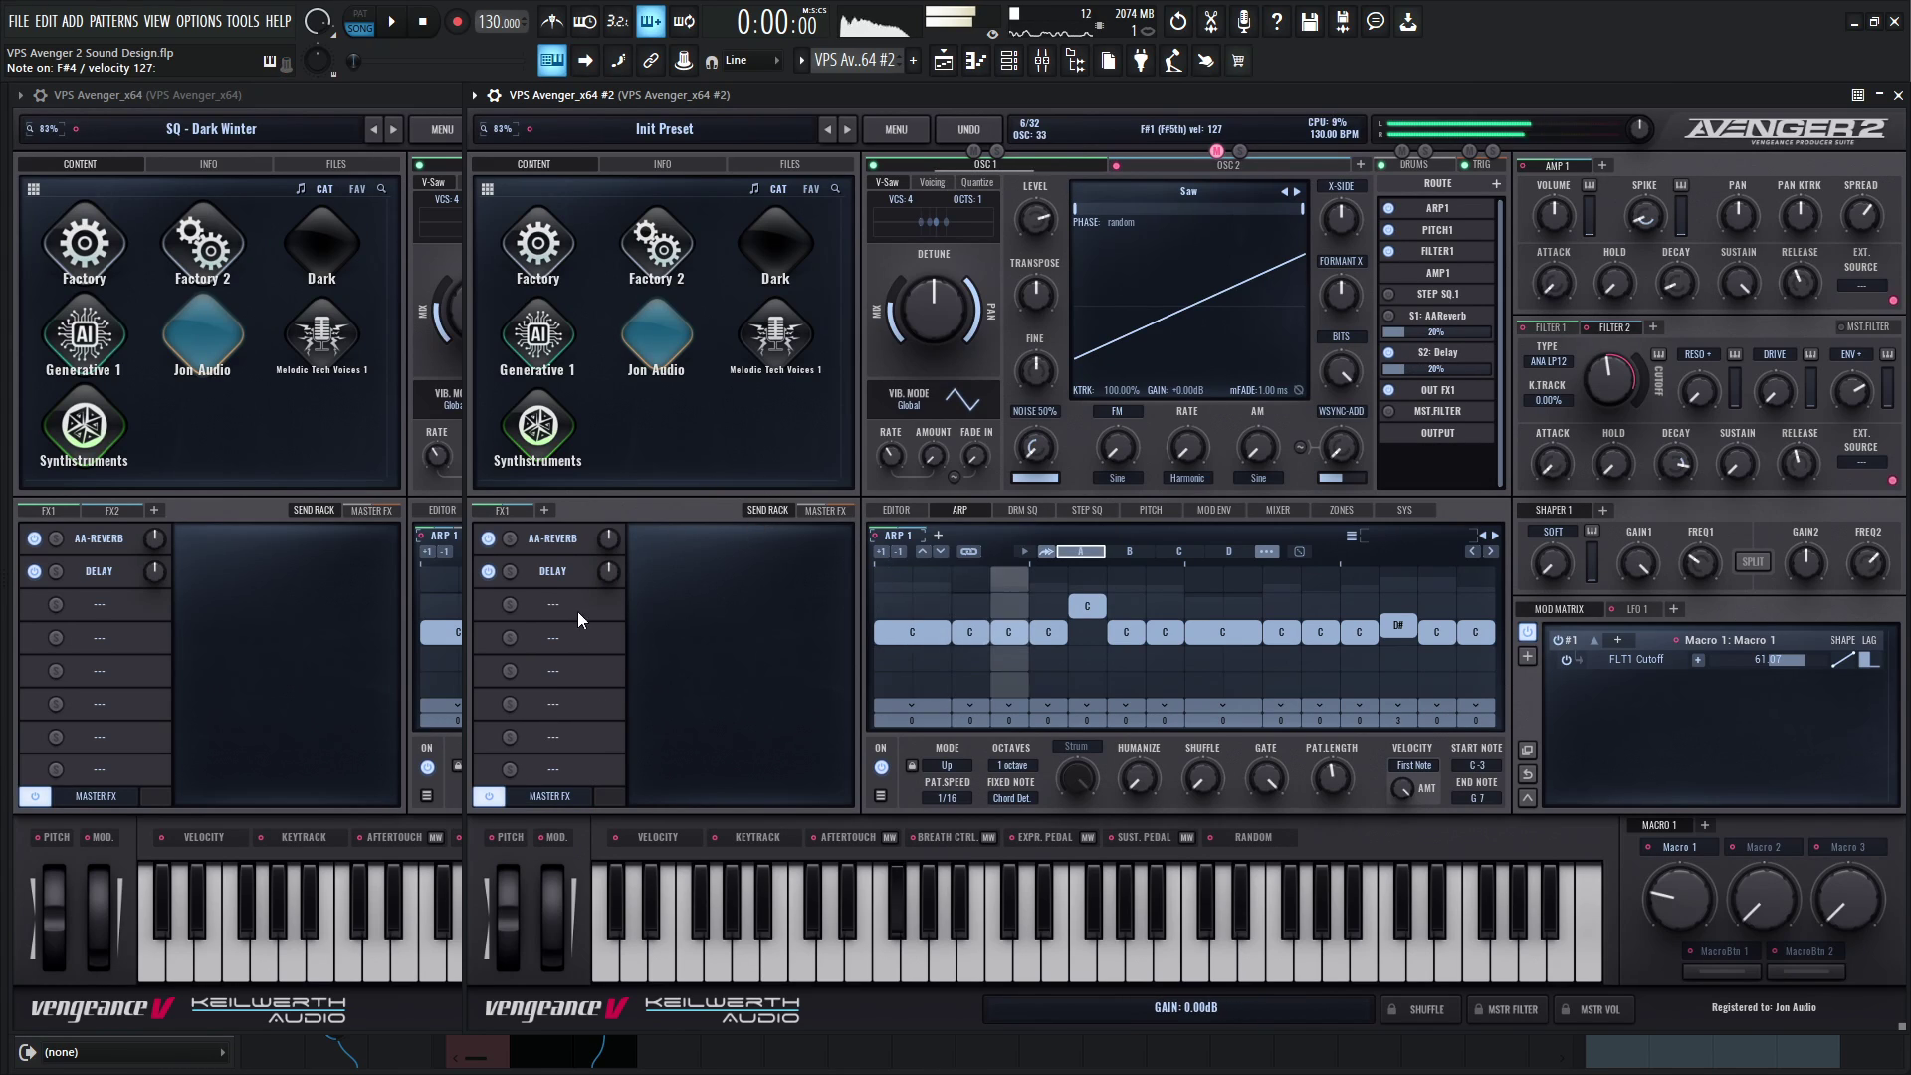
Open the new patch's send Delay and raise its high-pass filter frequency.
left_click(559, 573)
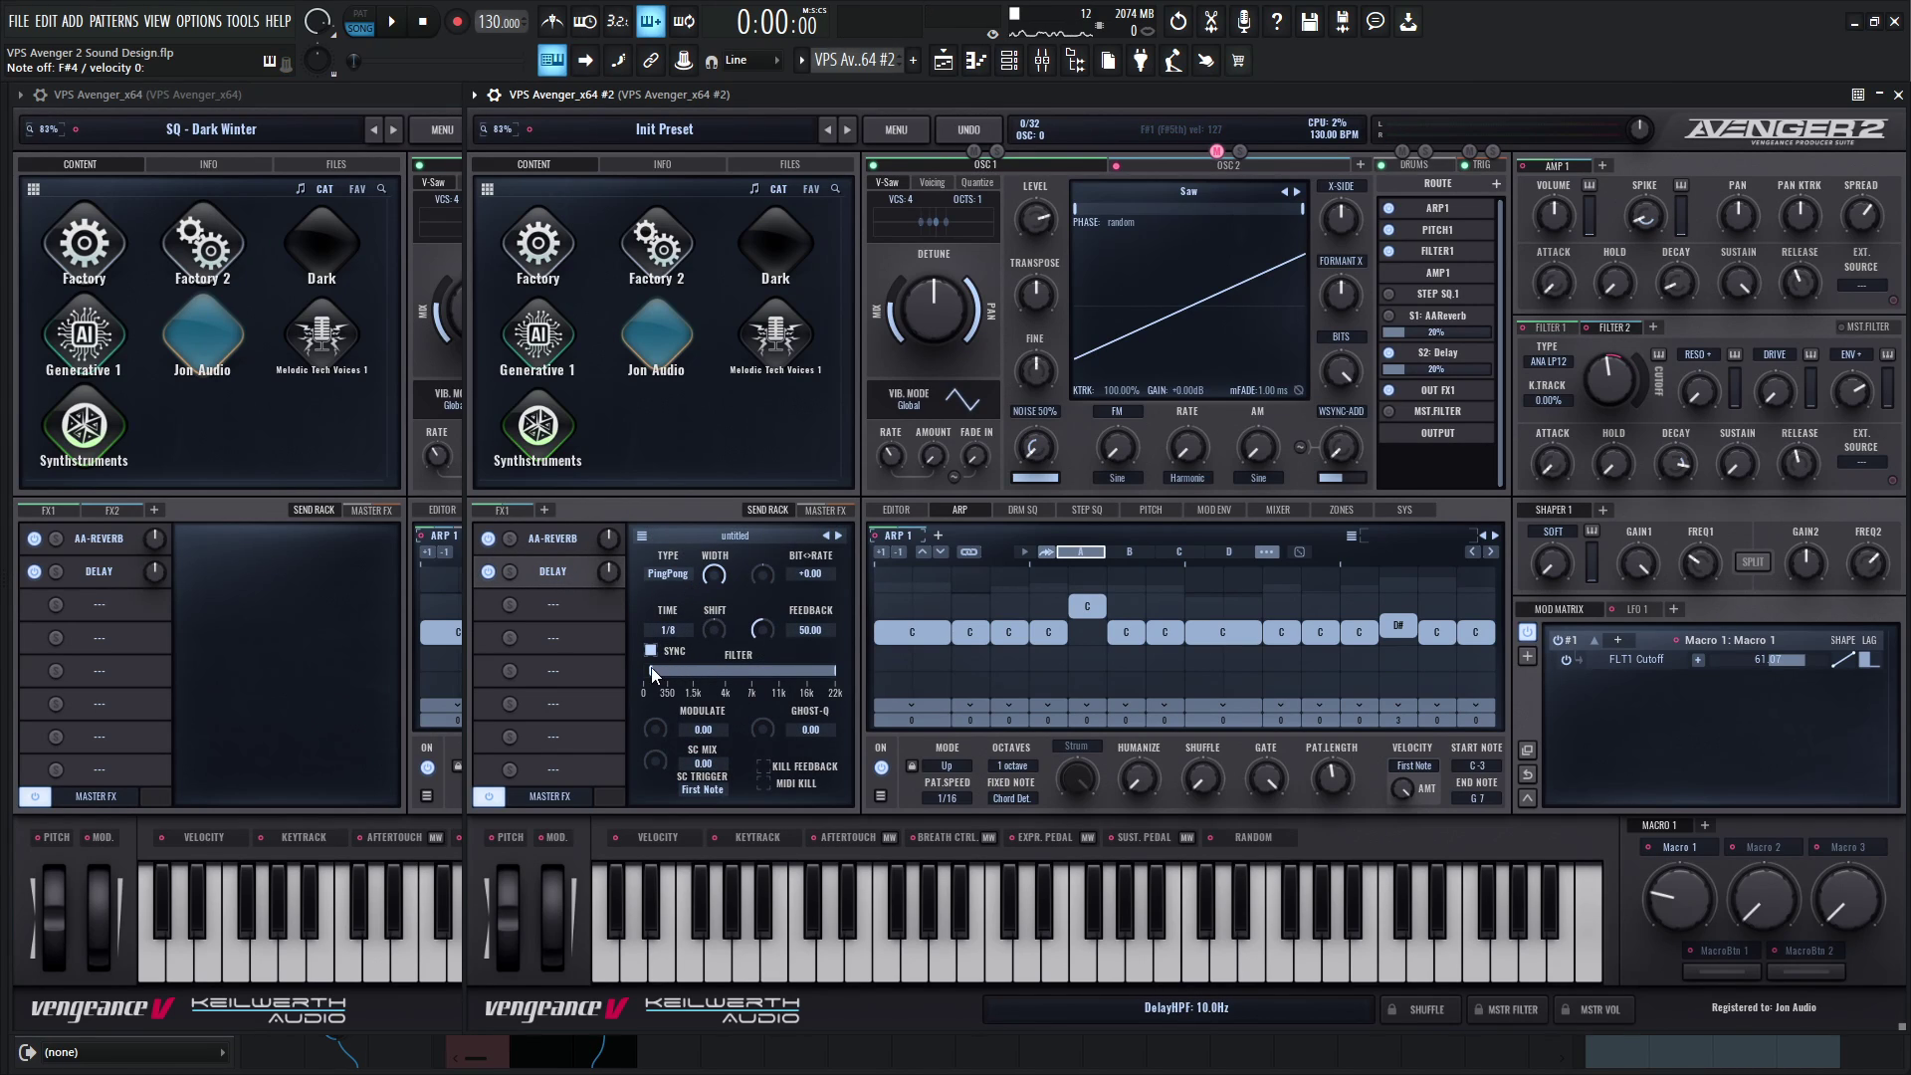
left_click_drag(653, 677, 672, 673)
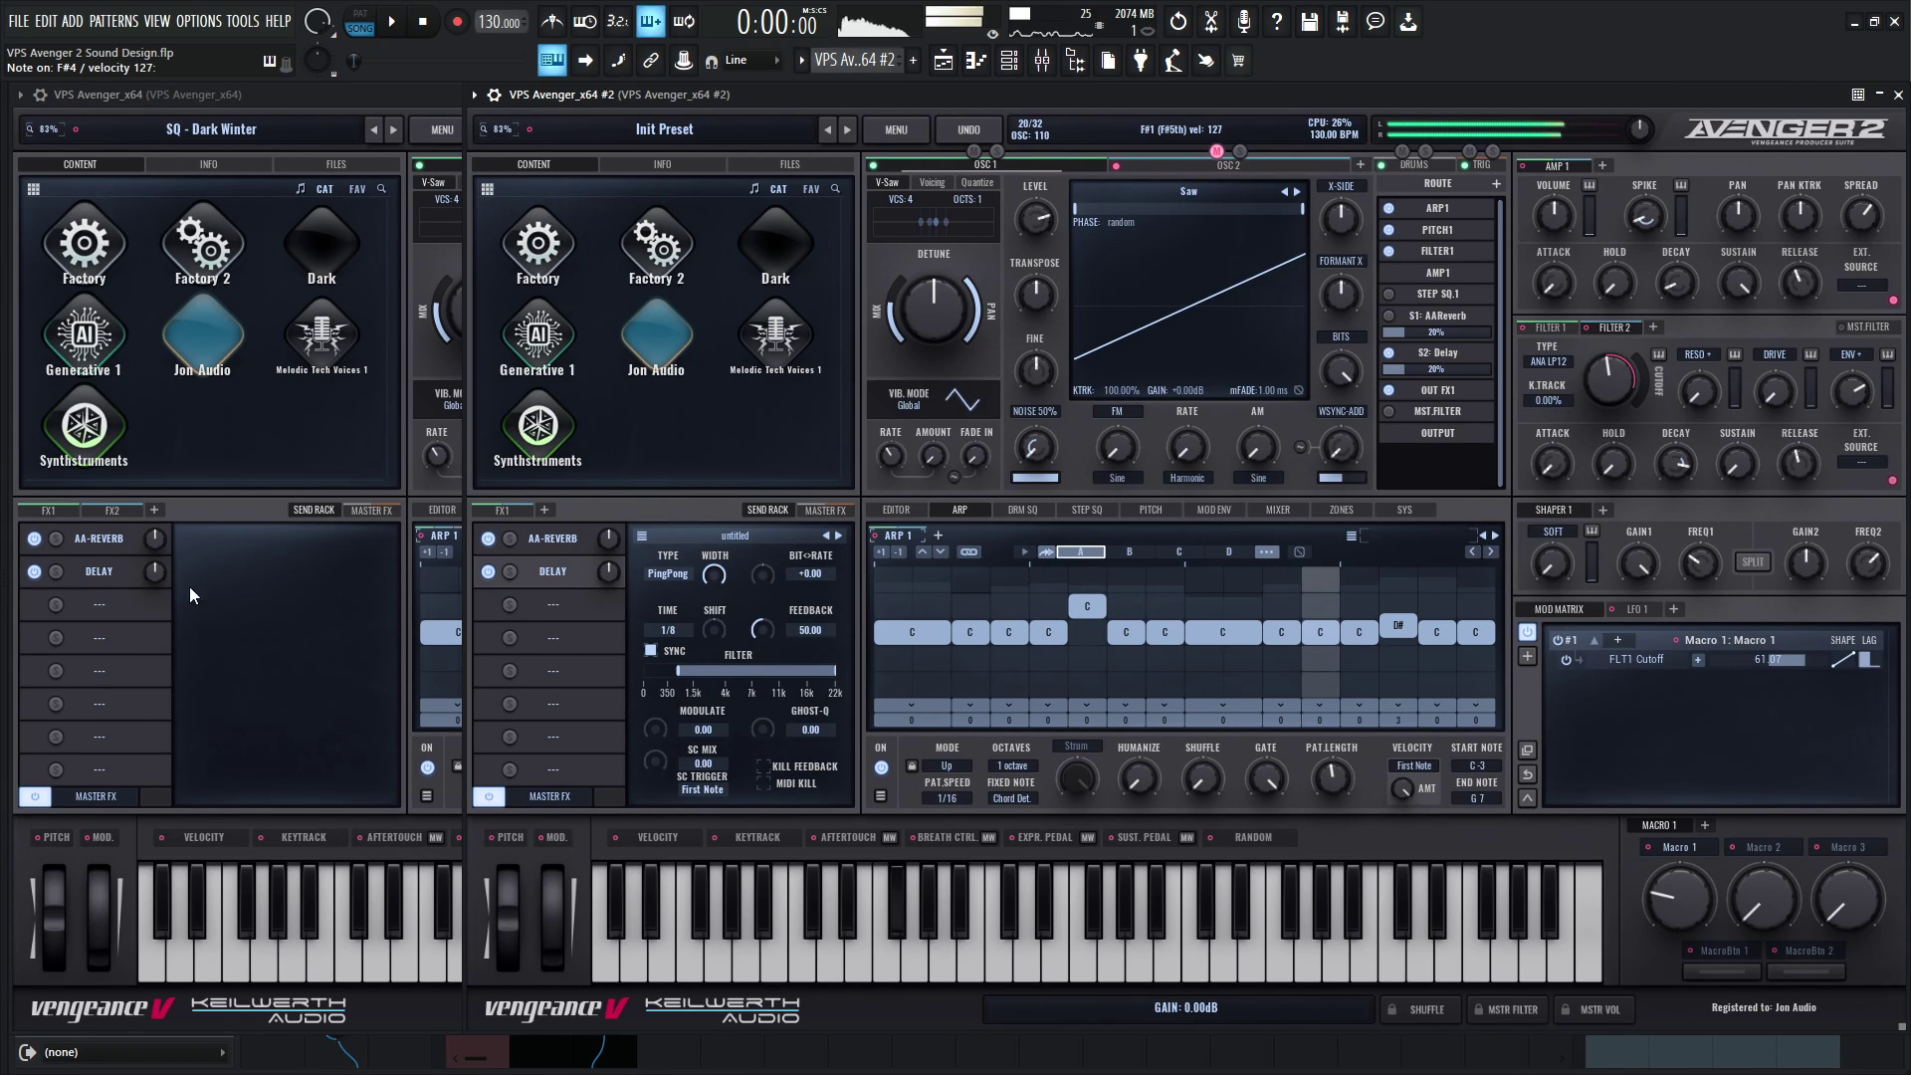
Compare the send Delay settings of Dark Winter and the new patch, and show OSC 2 in both.
left_click(105, 575)
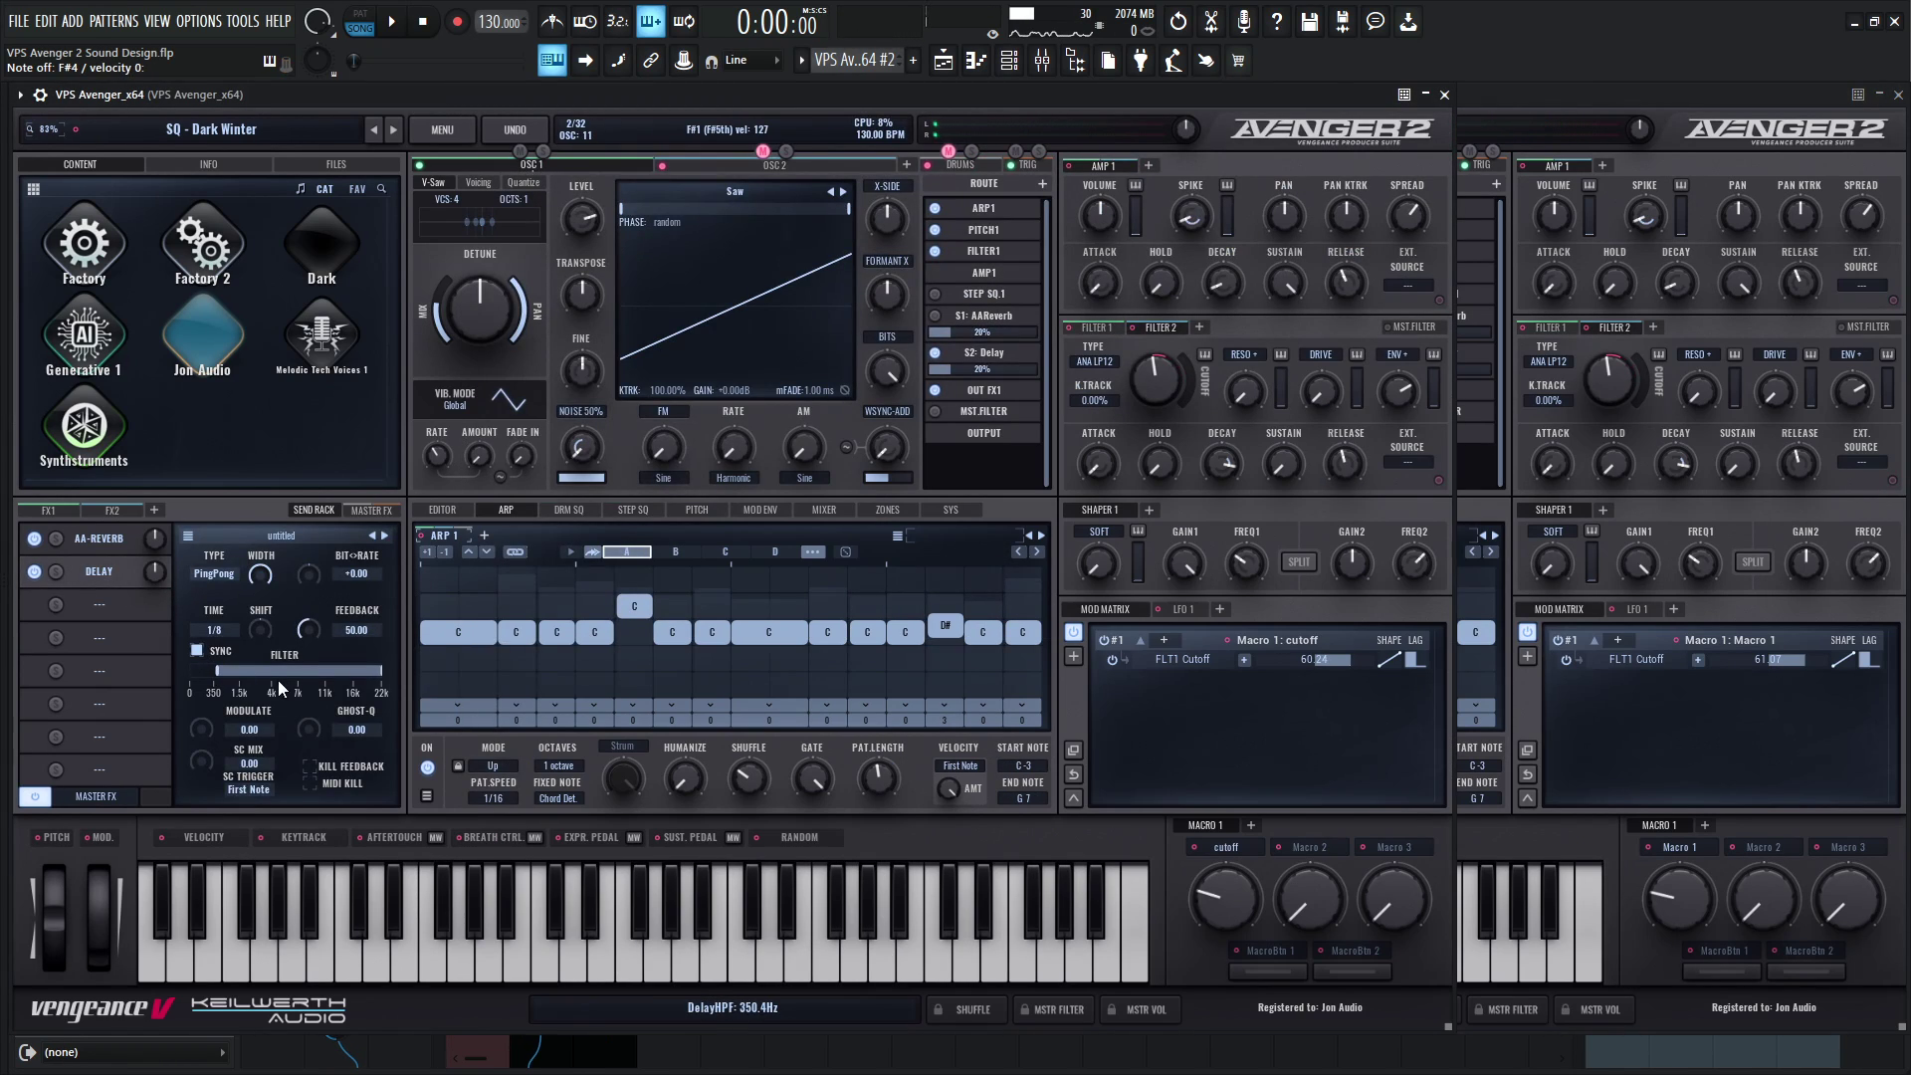
left_click(1530, 713)
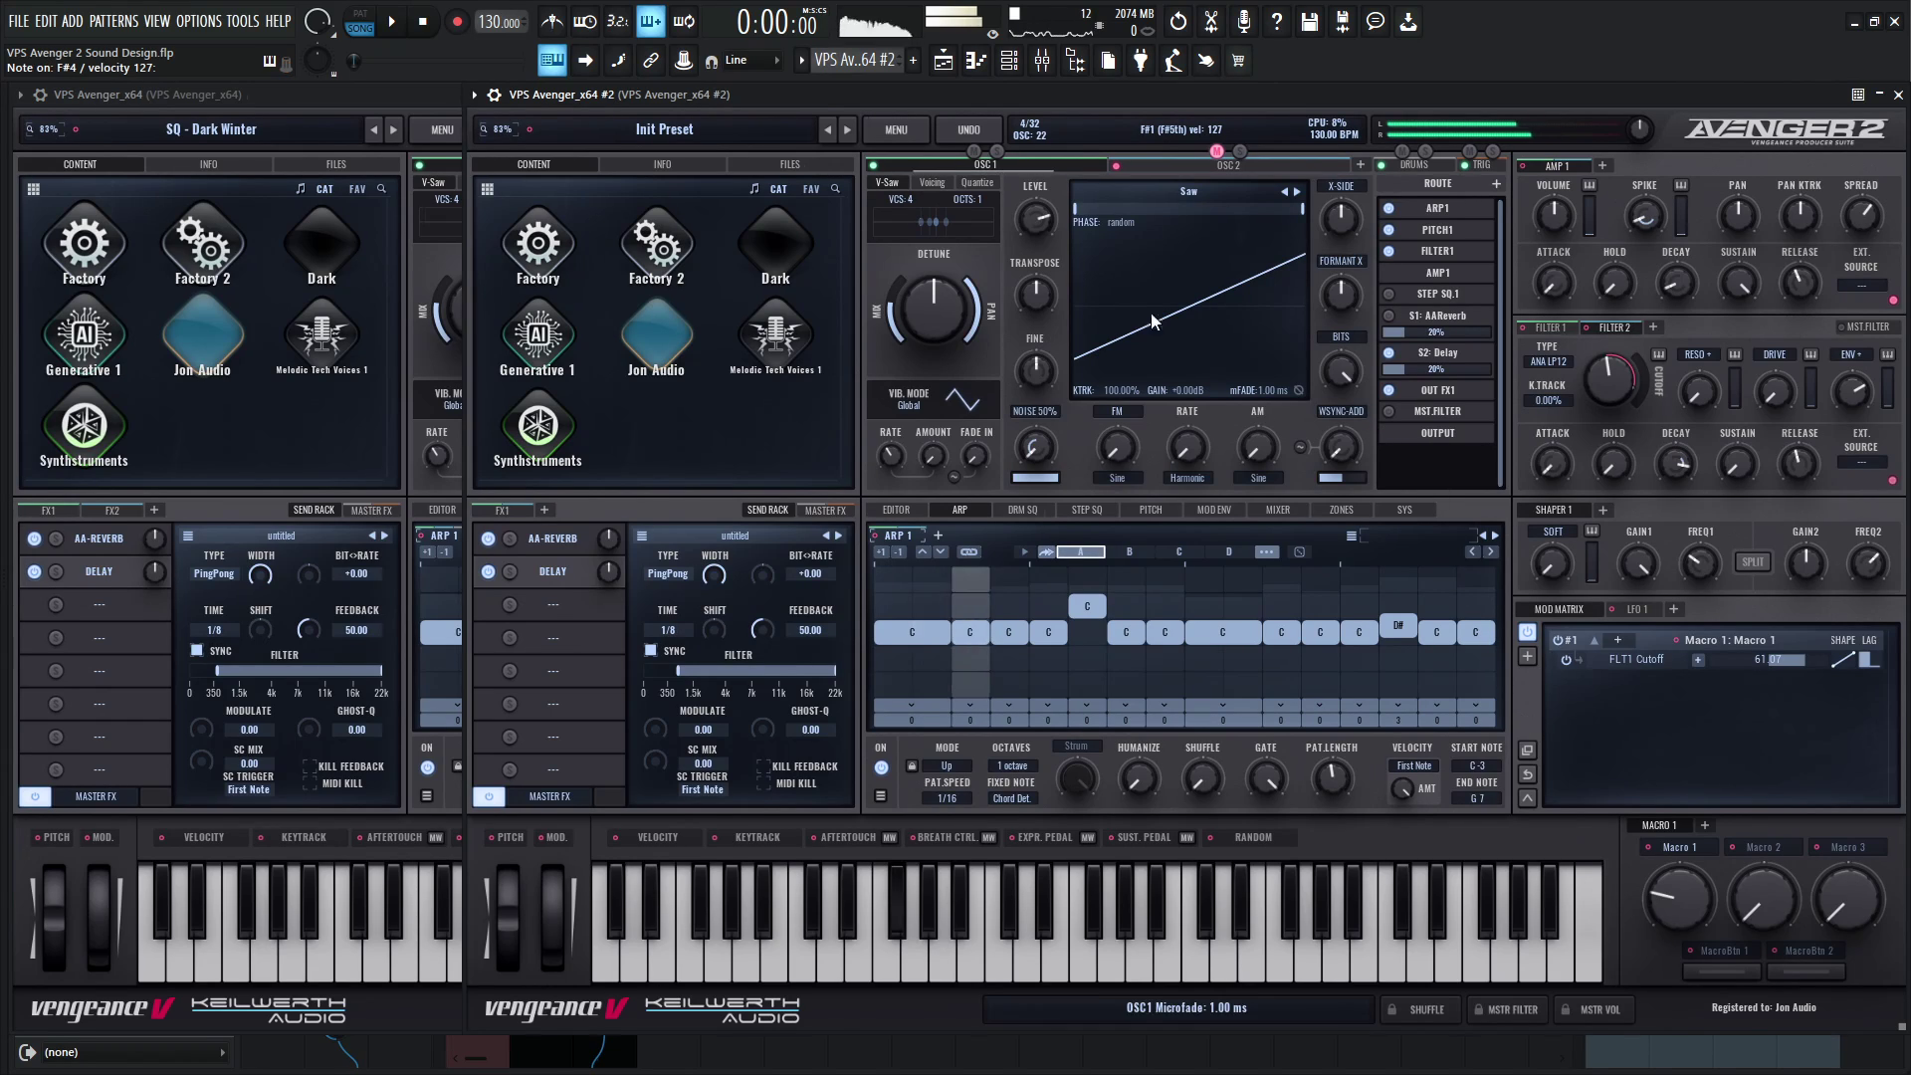
left_click(1195, 159)
left_click(345, 94)
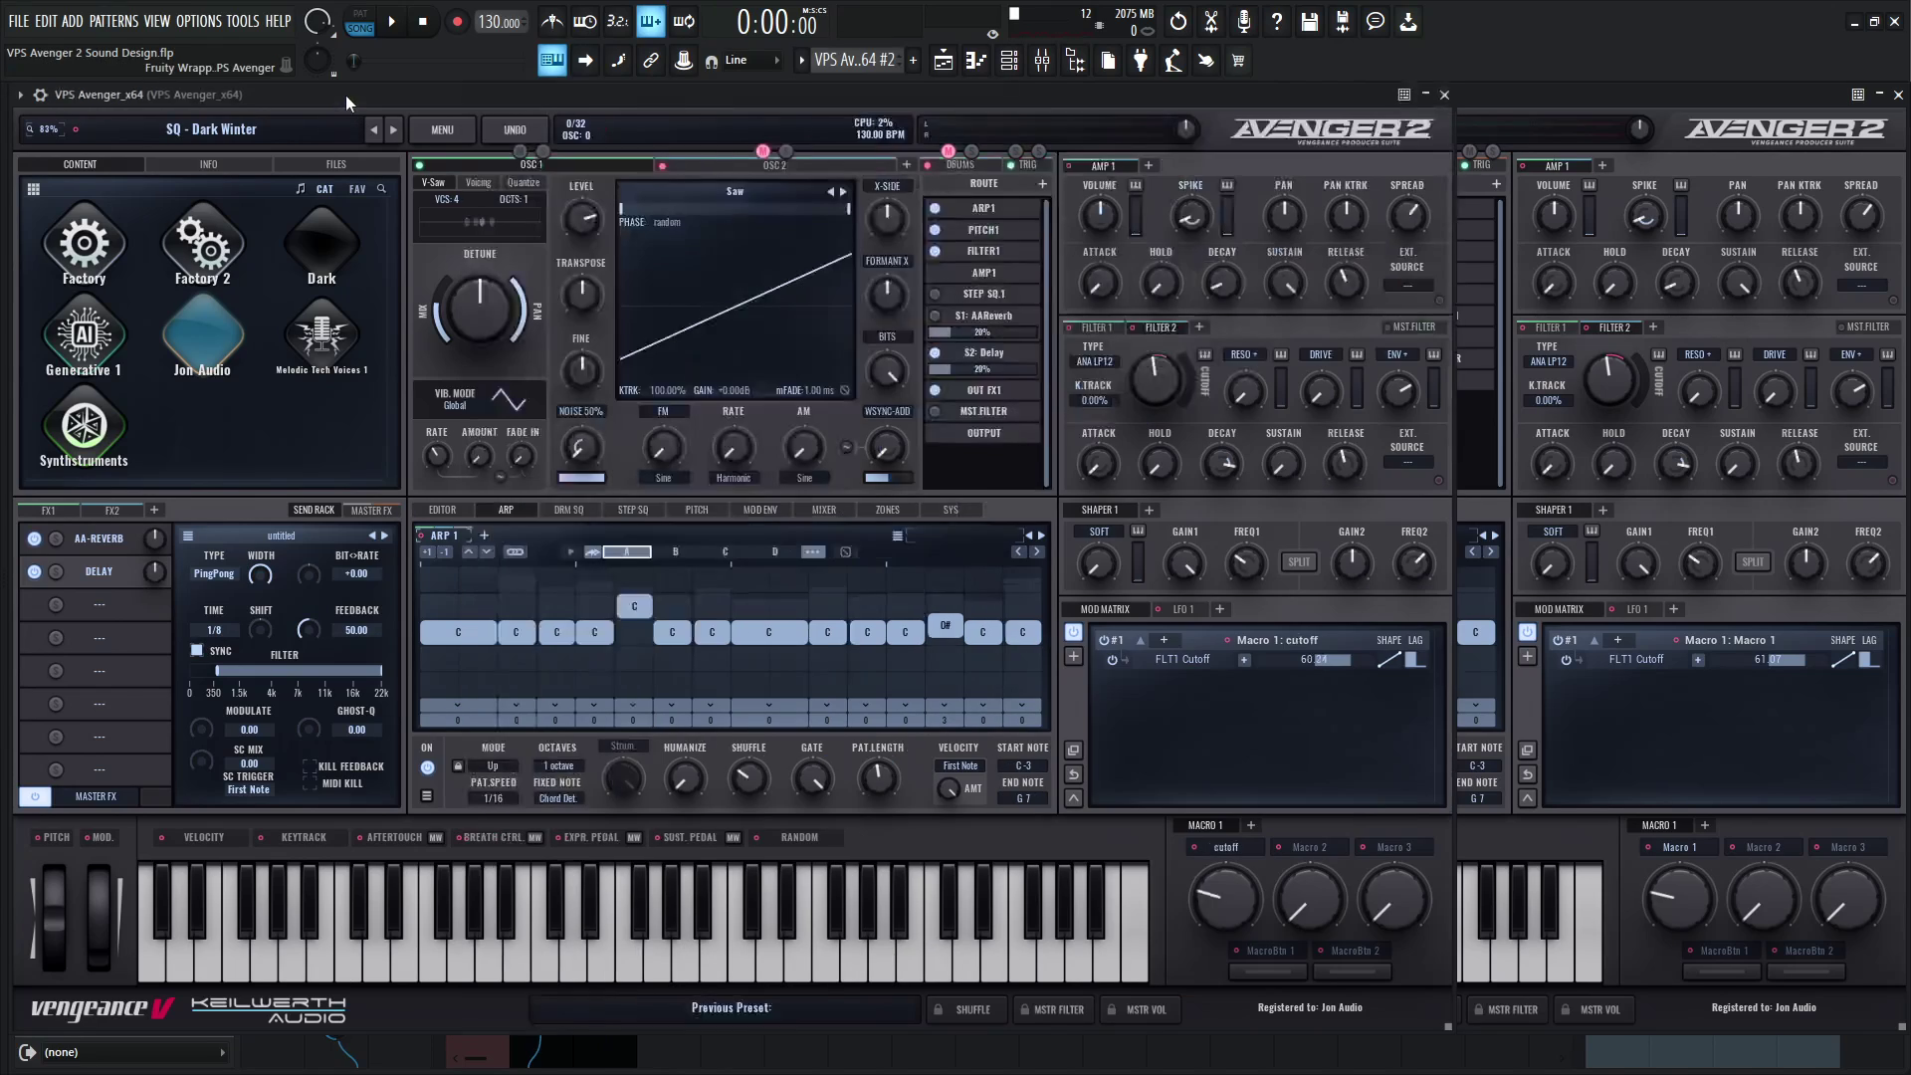
left_click(745, 164)
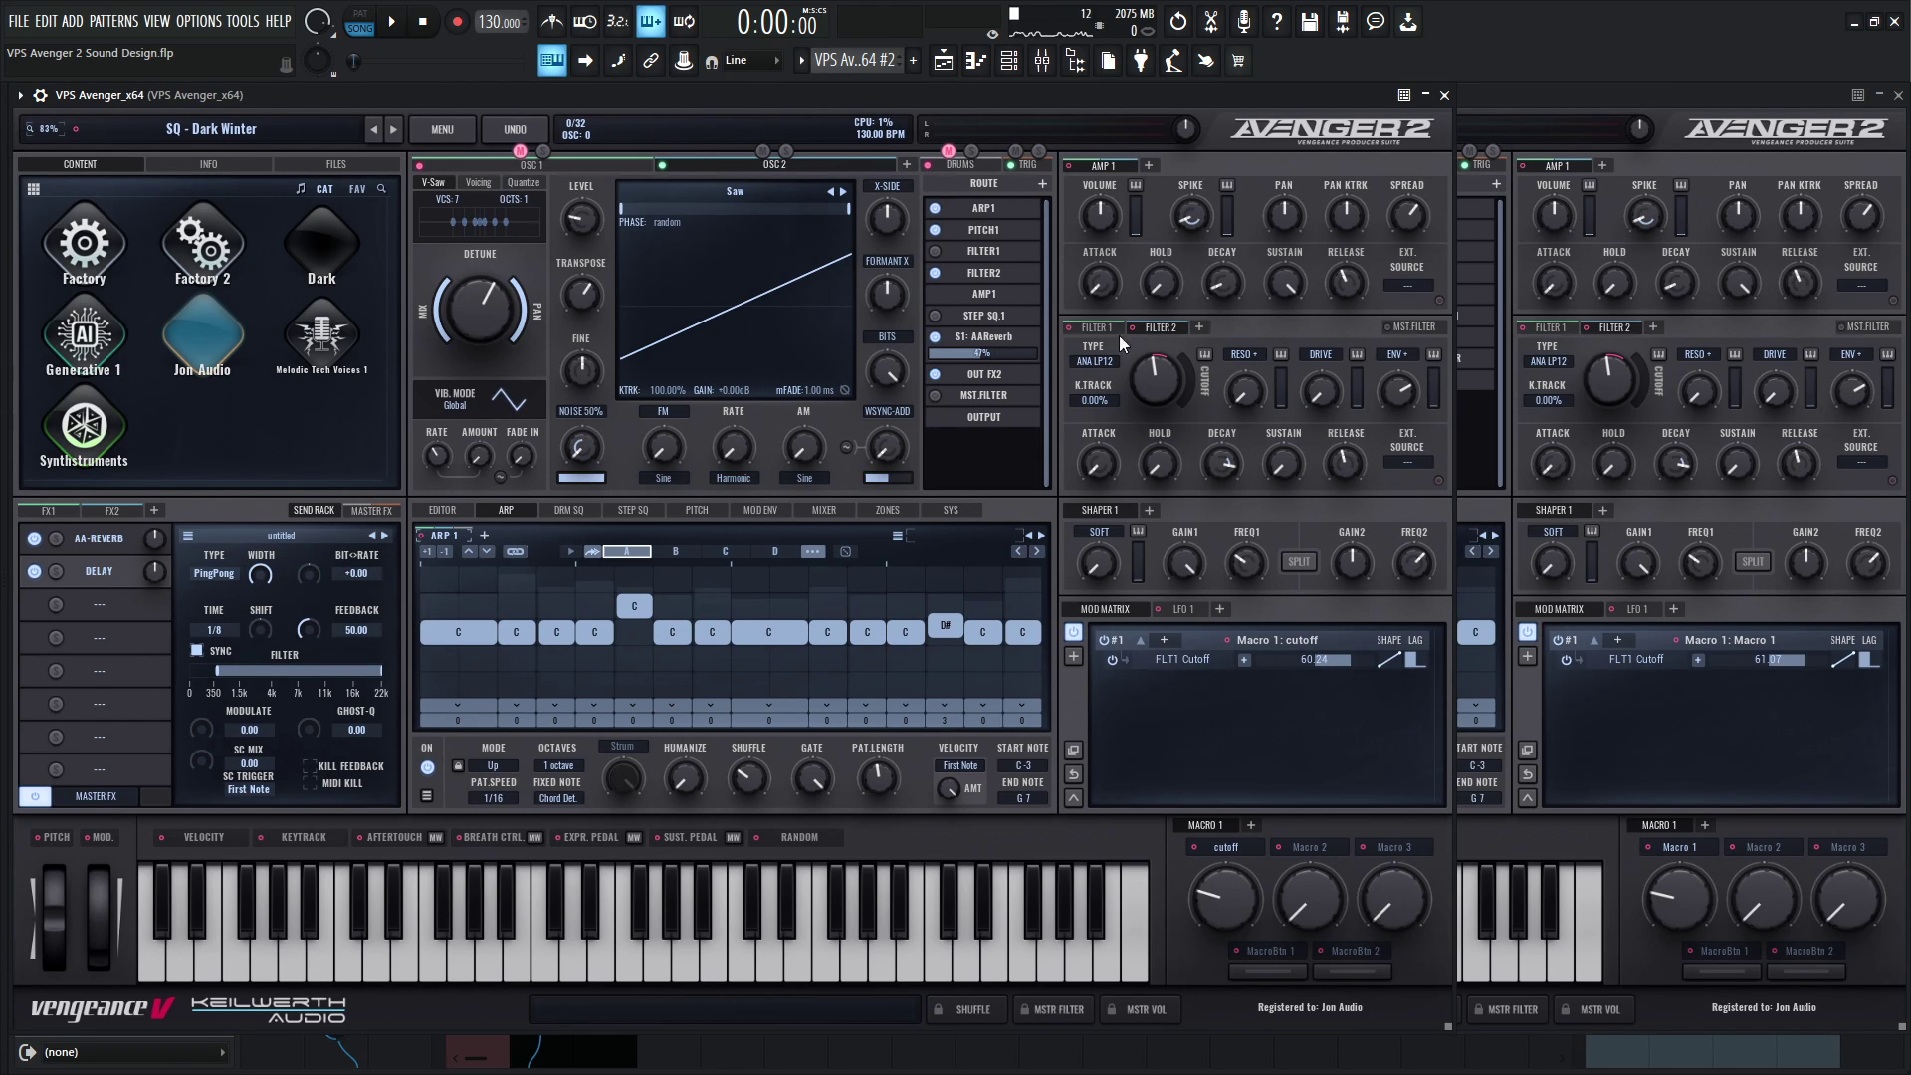
left_click(1550, 117)
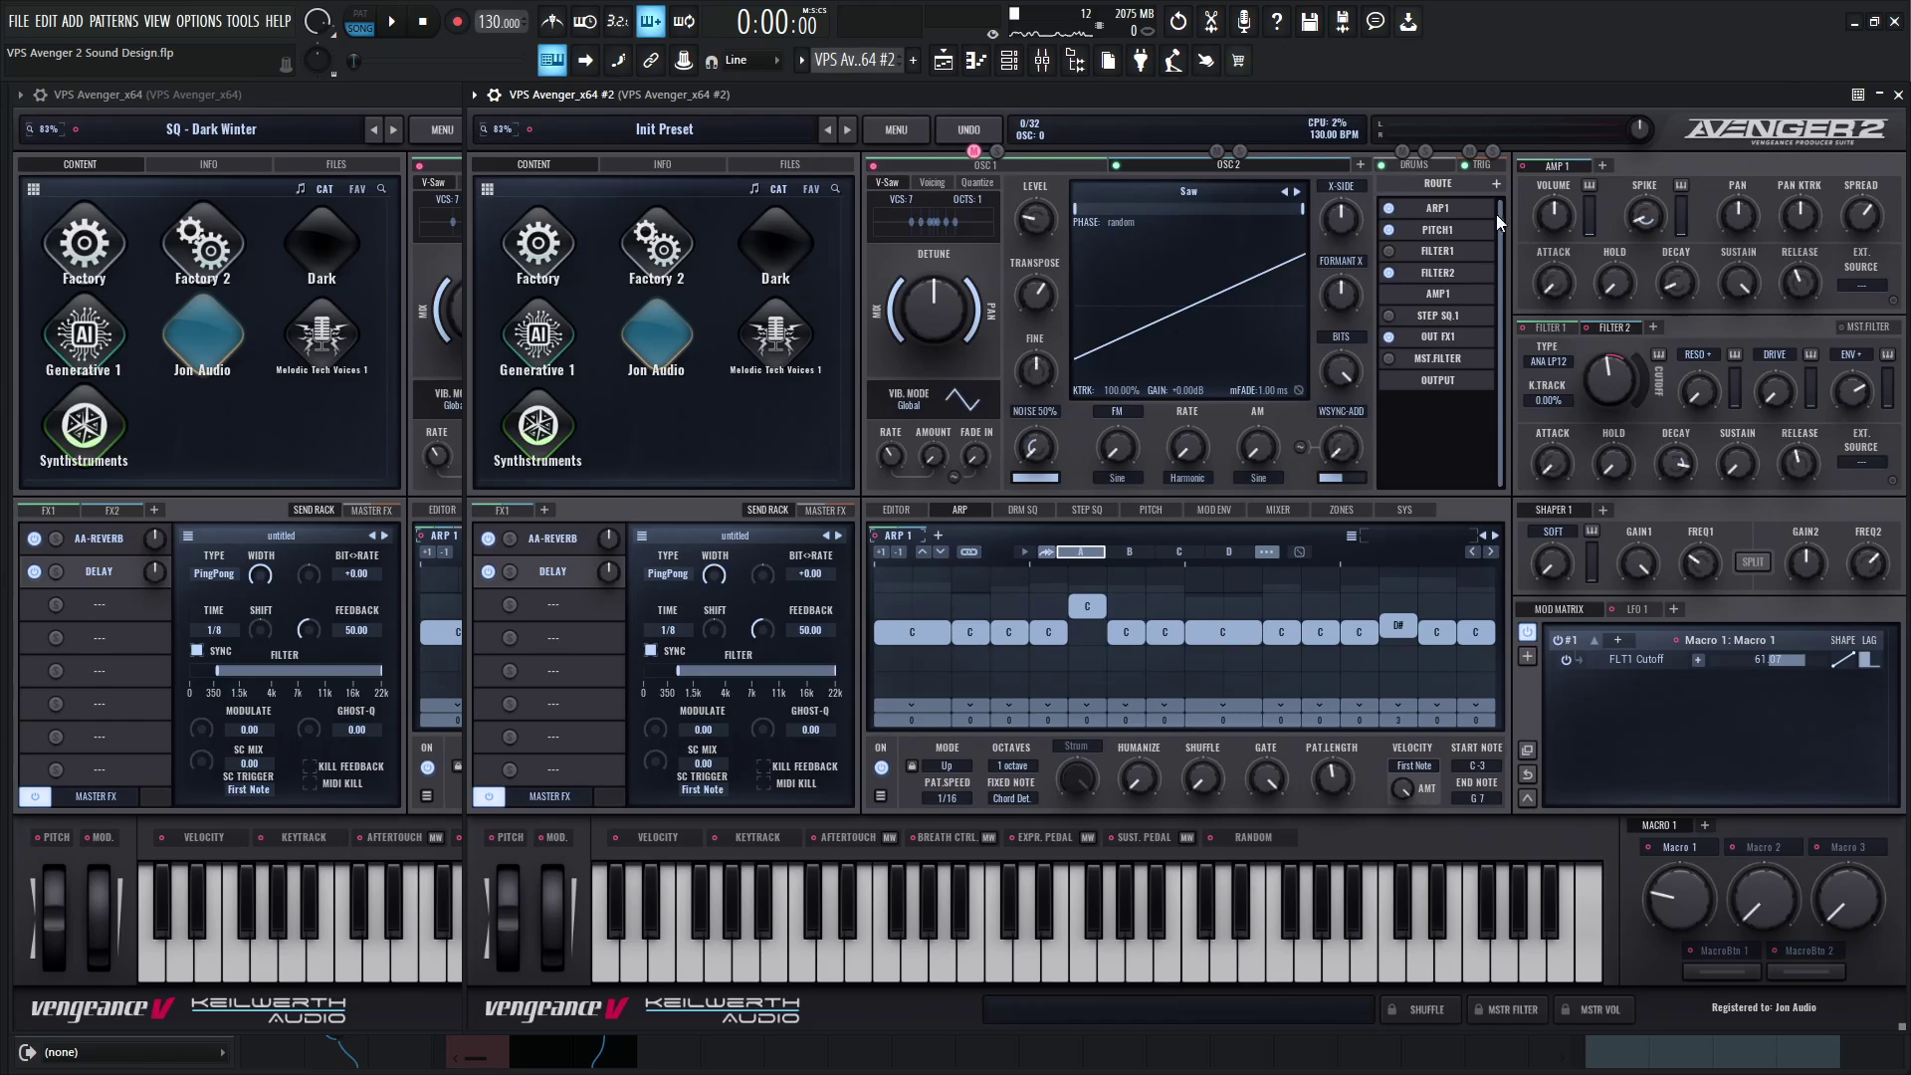
Add the AAReverb send to OSC 2's routing in the new patch and raise its amount to match Dark Winter.
left_click(1497, 185)
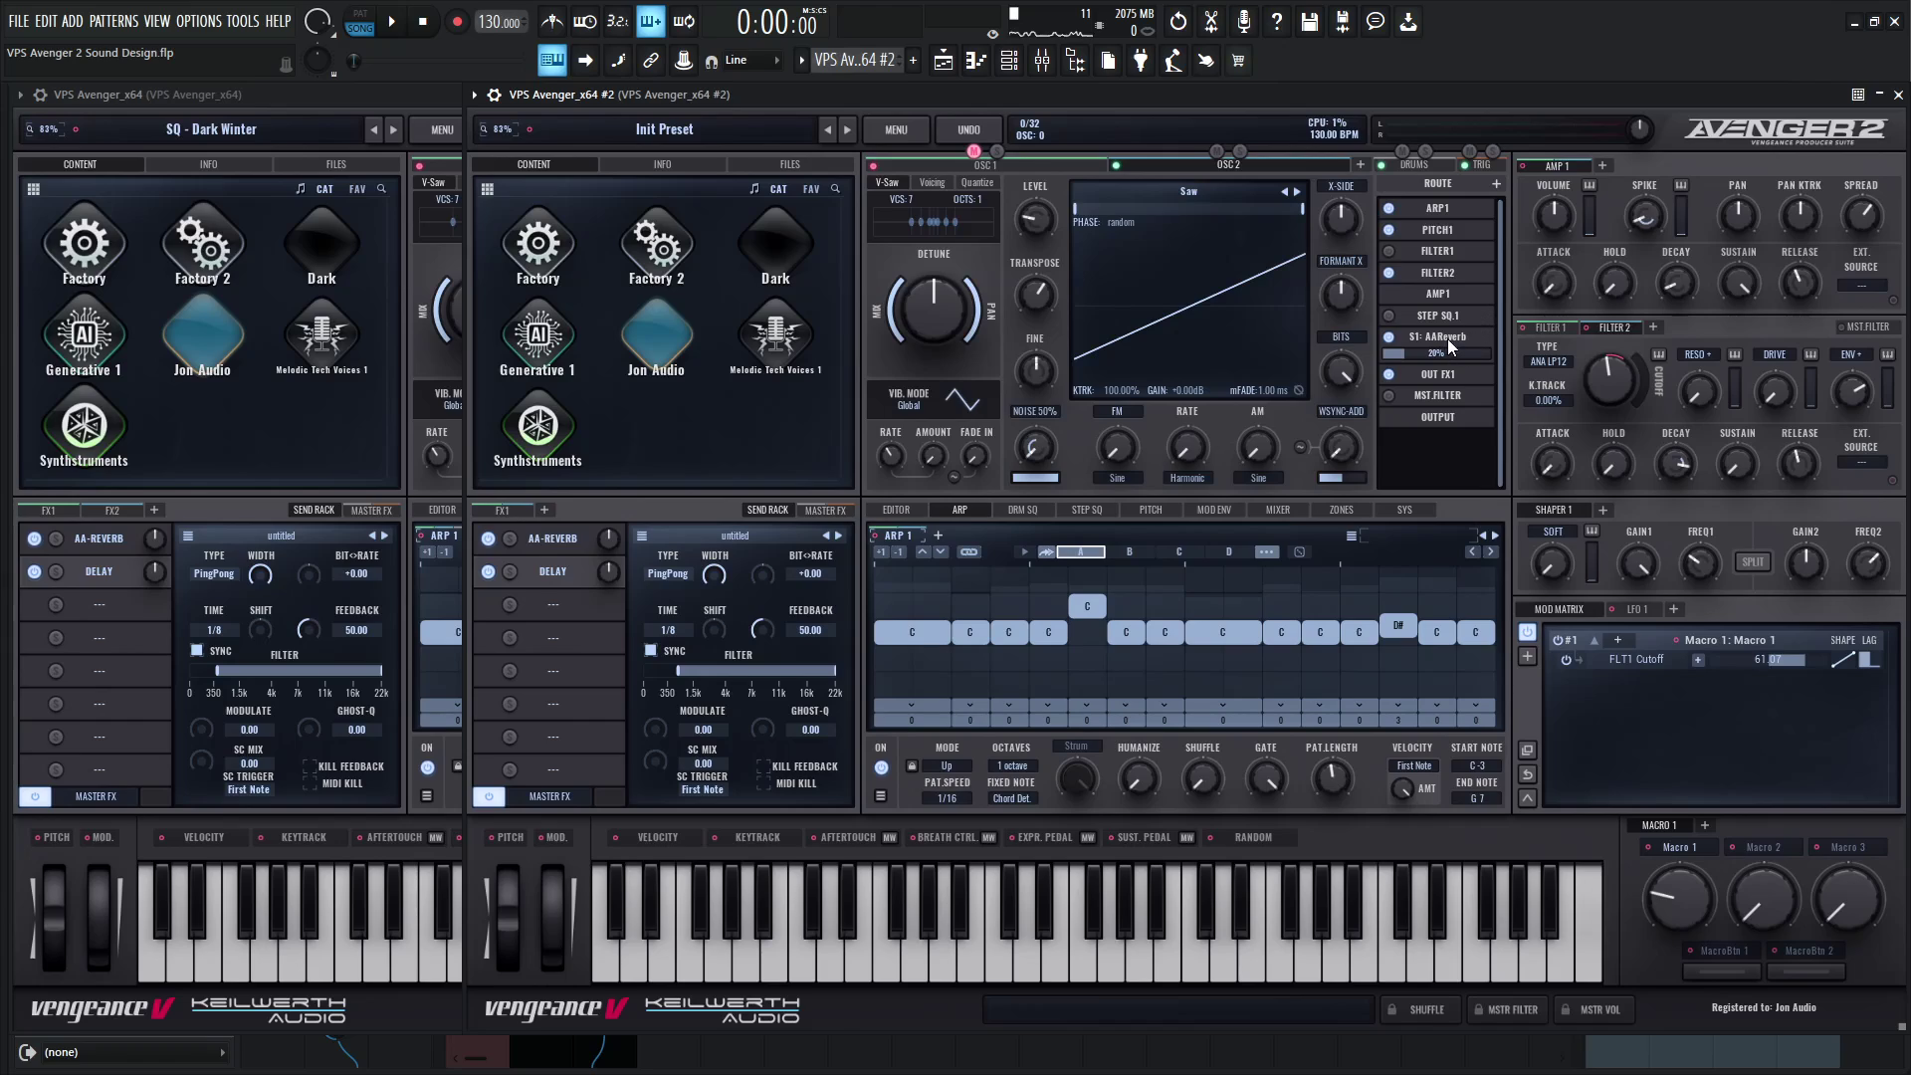
left_click_drag(1427, 365, 1436, 368)
Compare the send AA-Reverb in both patches and adjust the new patch's low EQ frequency to match Dark Winter.
left_click(589, 530)
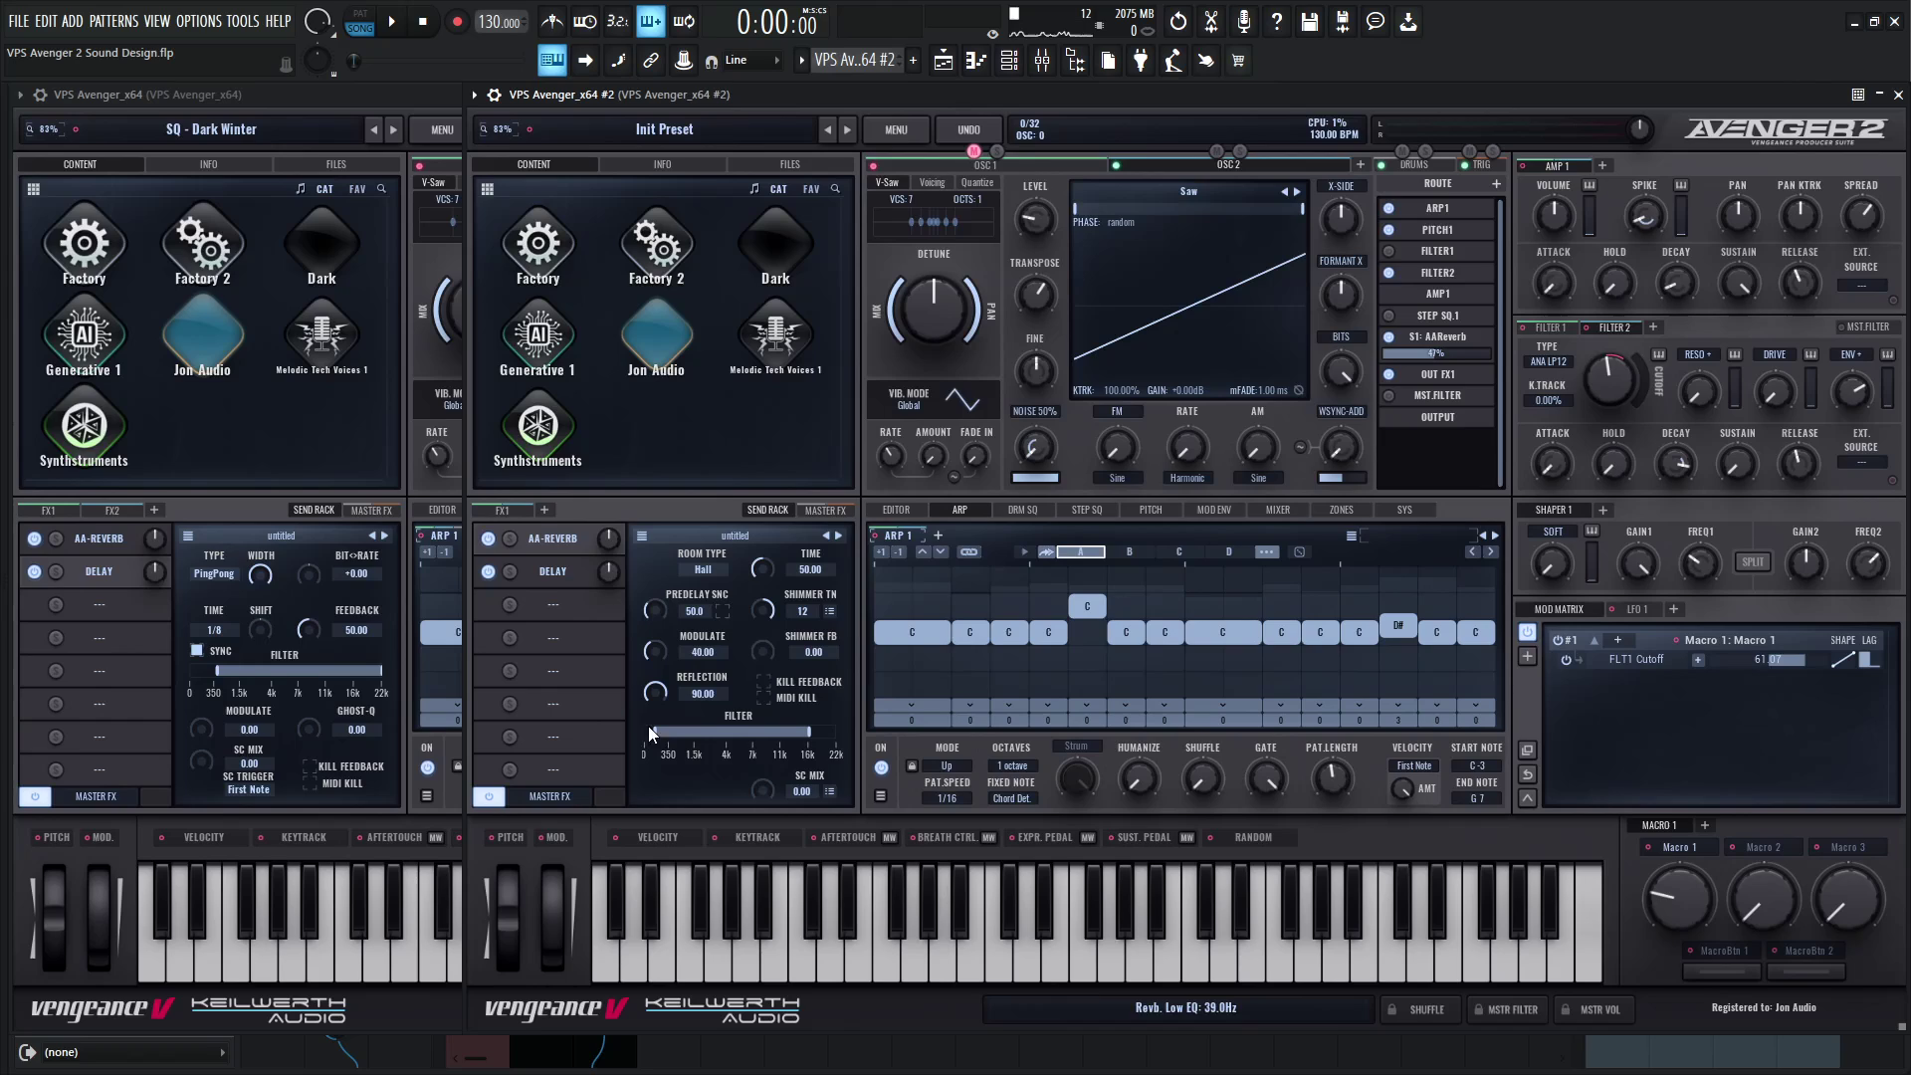
left_click(117, 541)
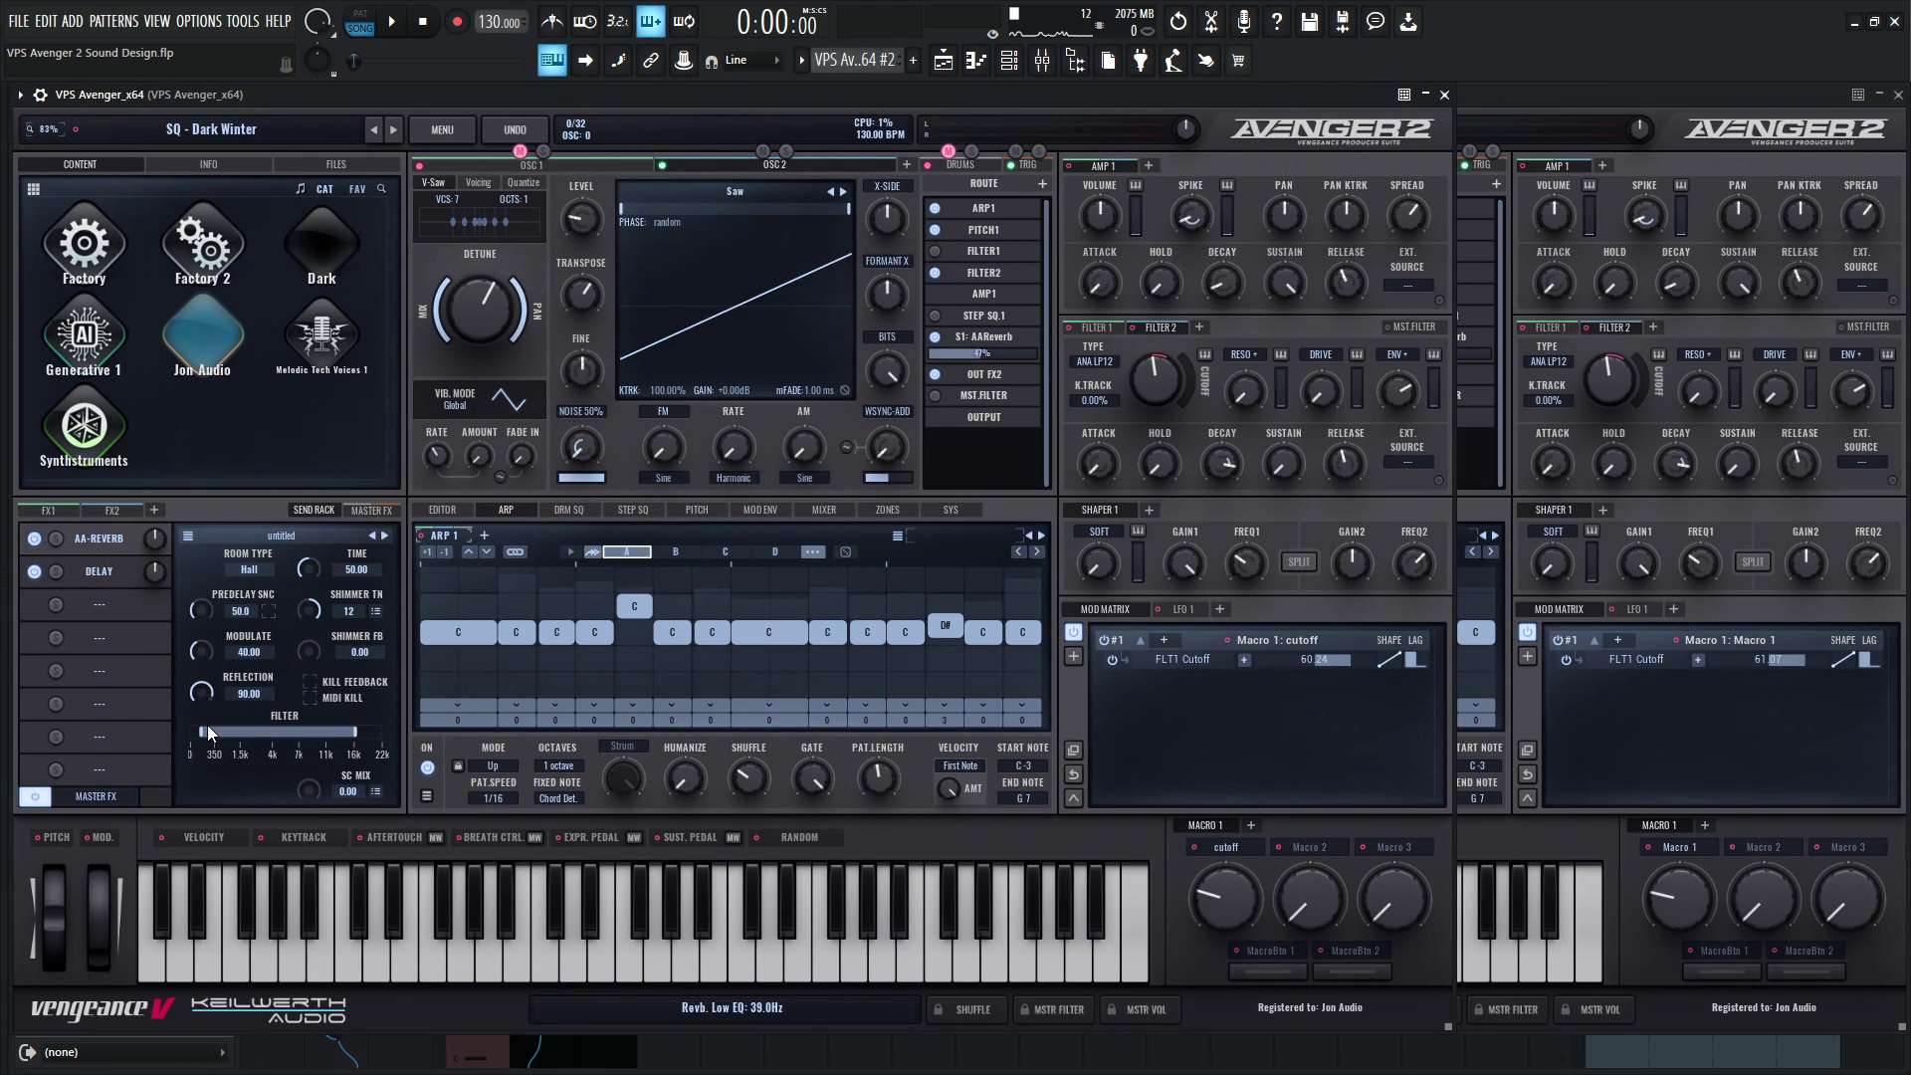
left_click(1518, 696)
left_click_drag(664, 734, 659, 737)
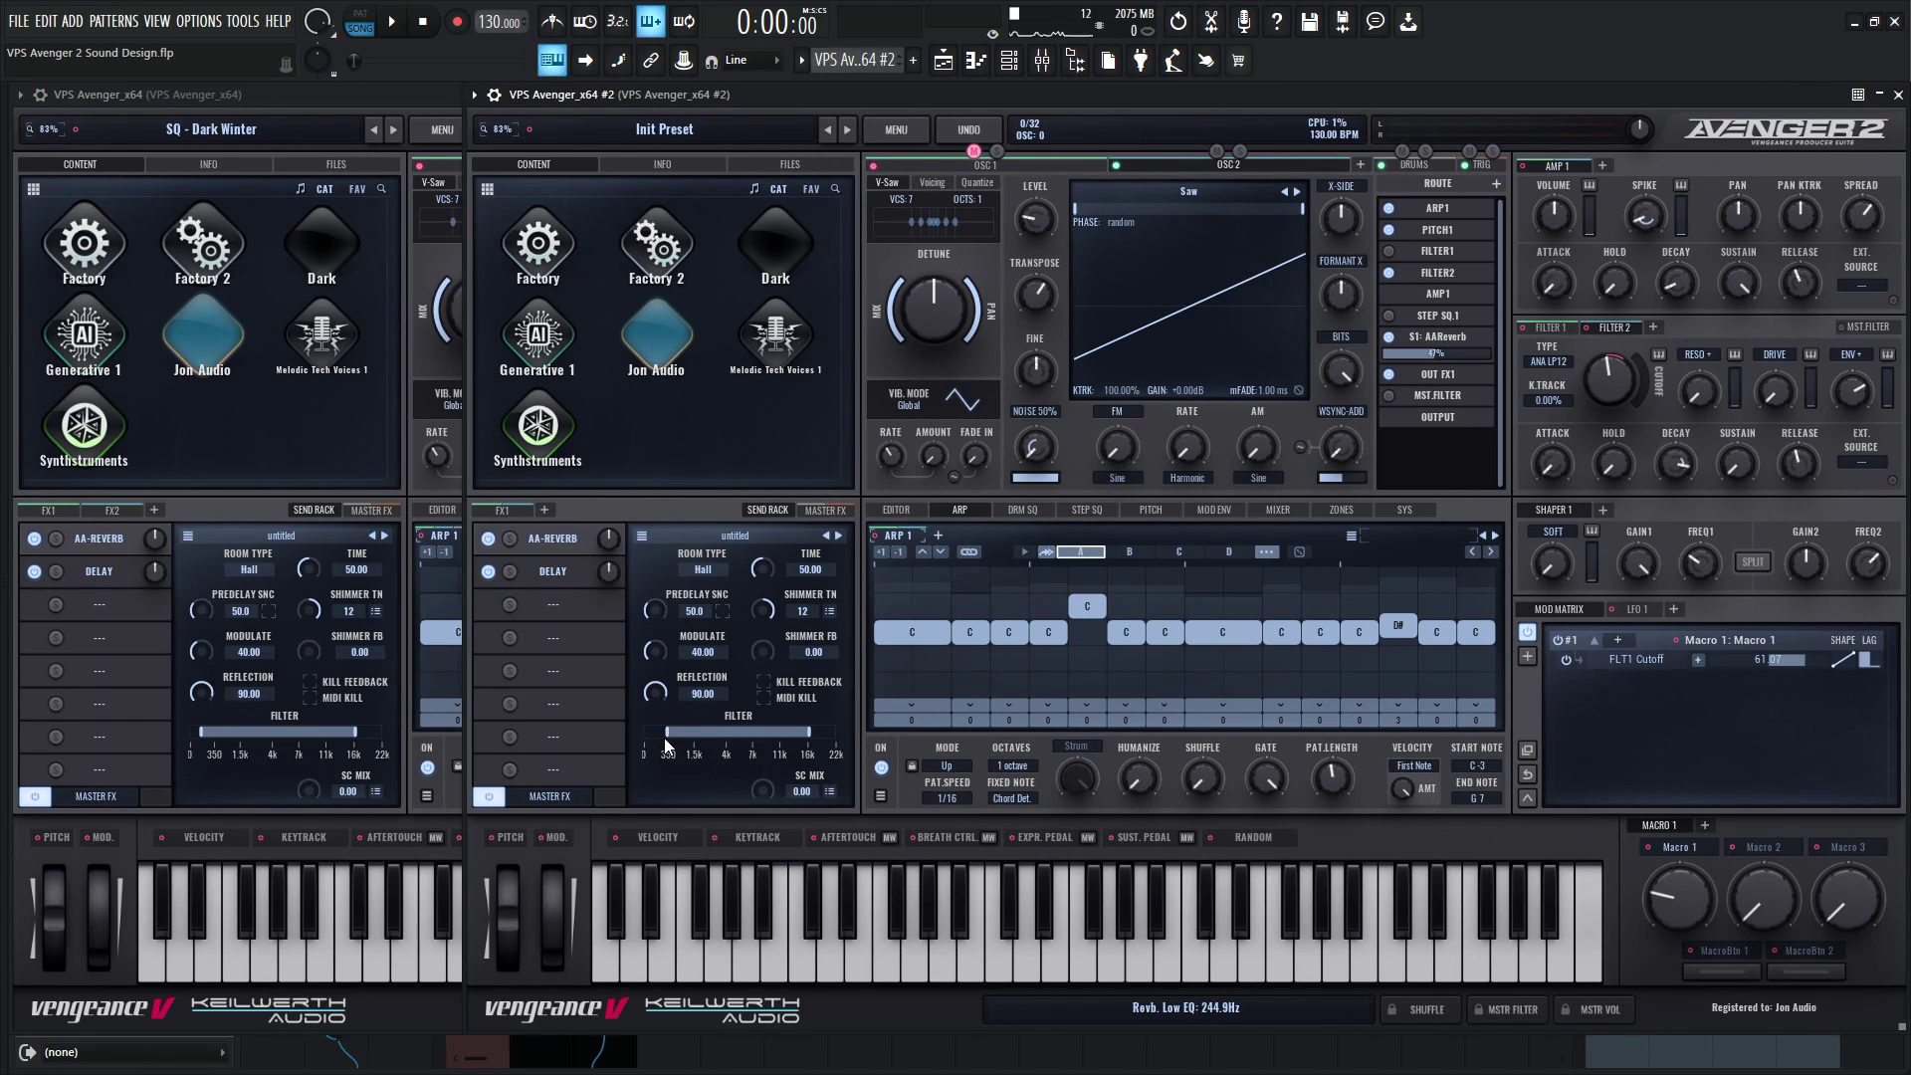
Audition OSC 2 in both patches, and unmute and audition OSC 1 in the new patch.
key("g")
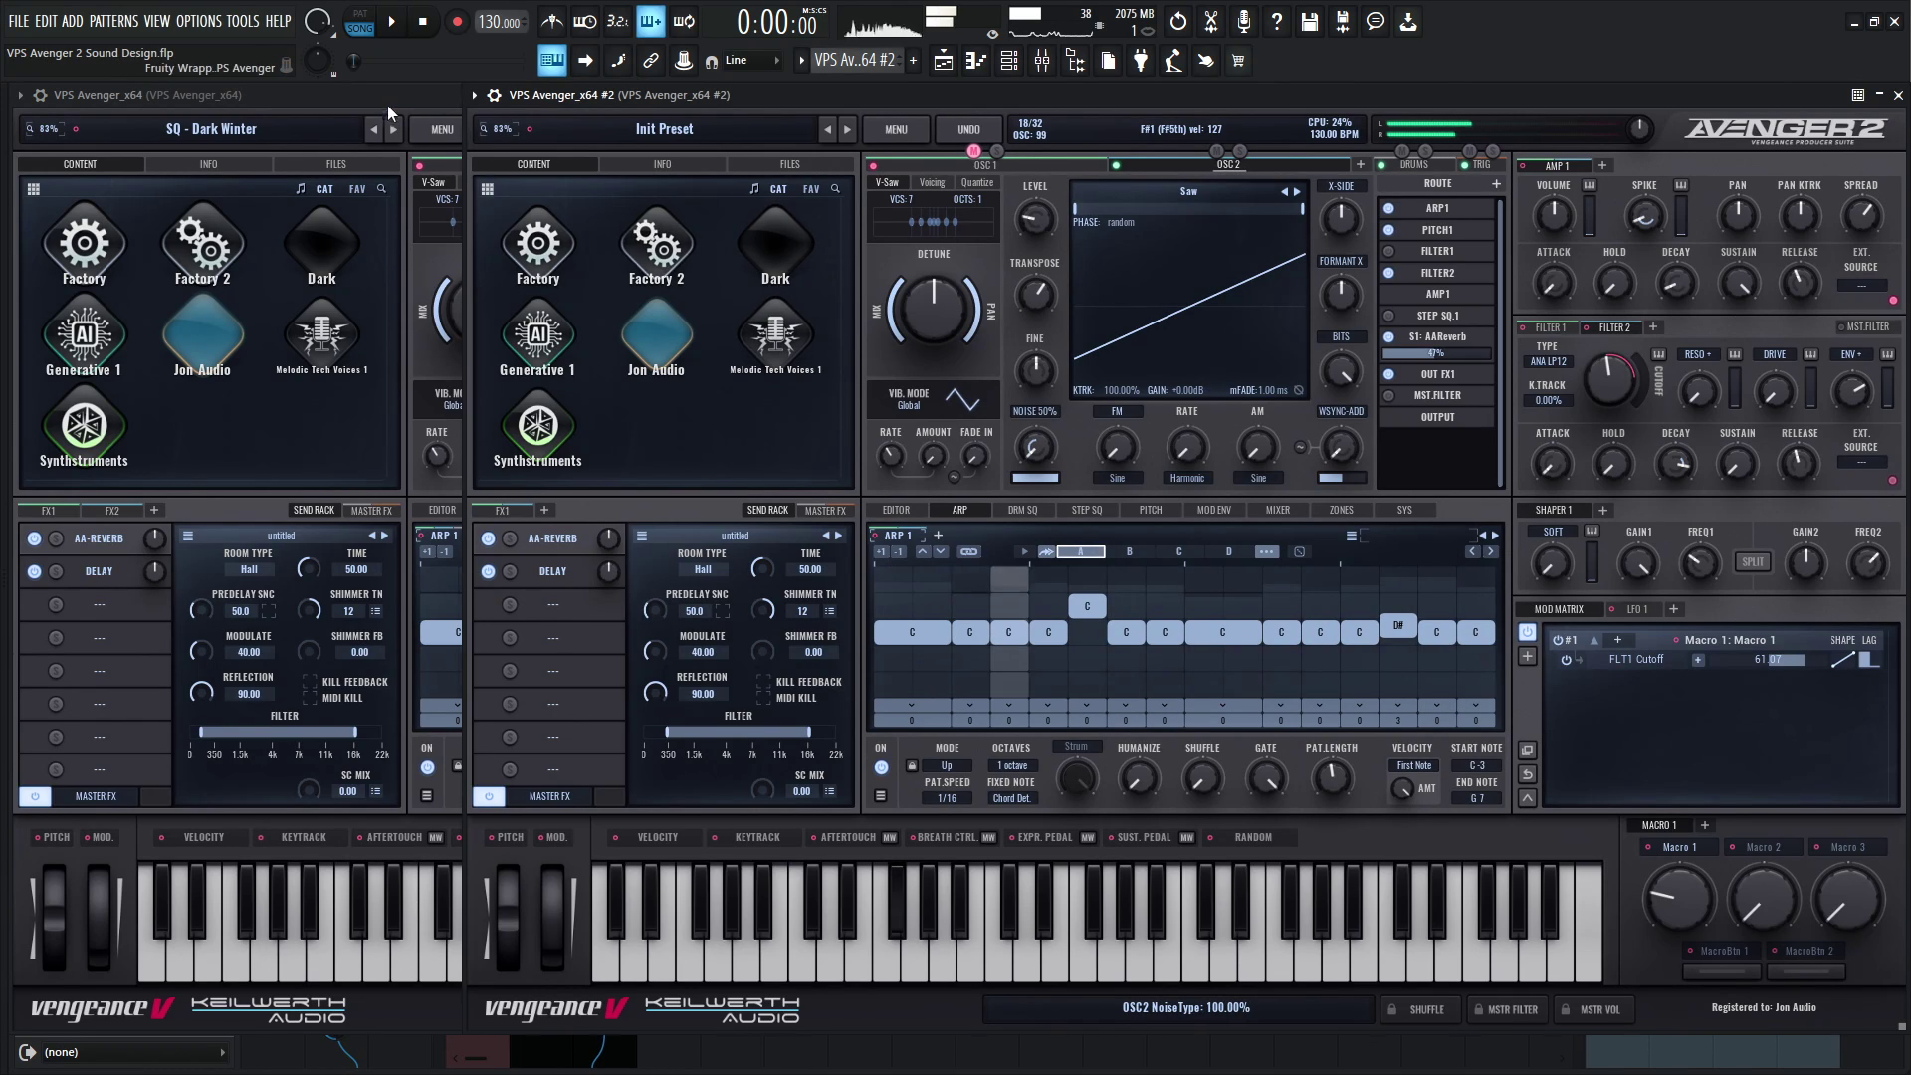
left_click(329, 95)
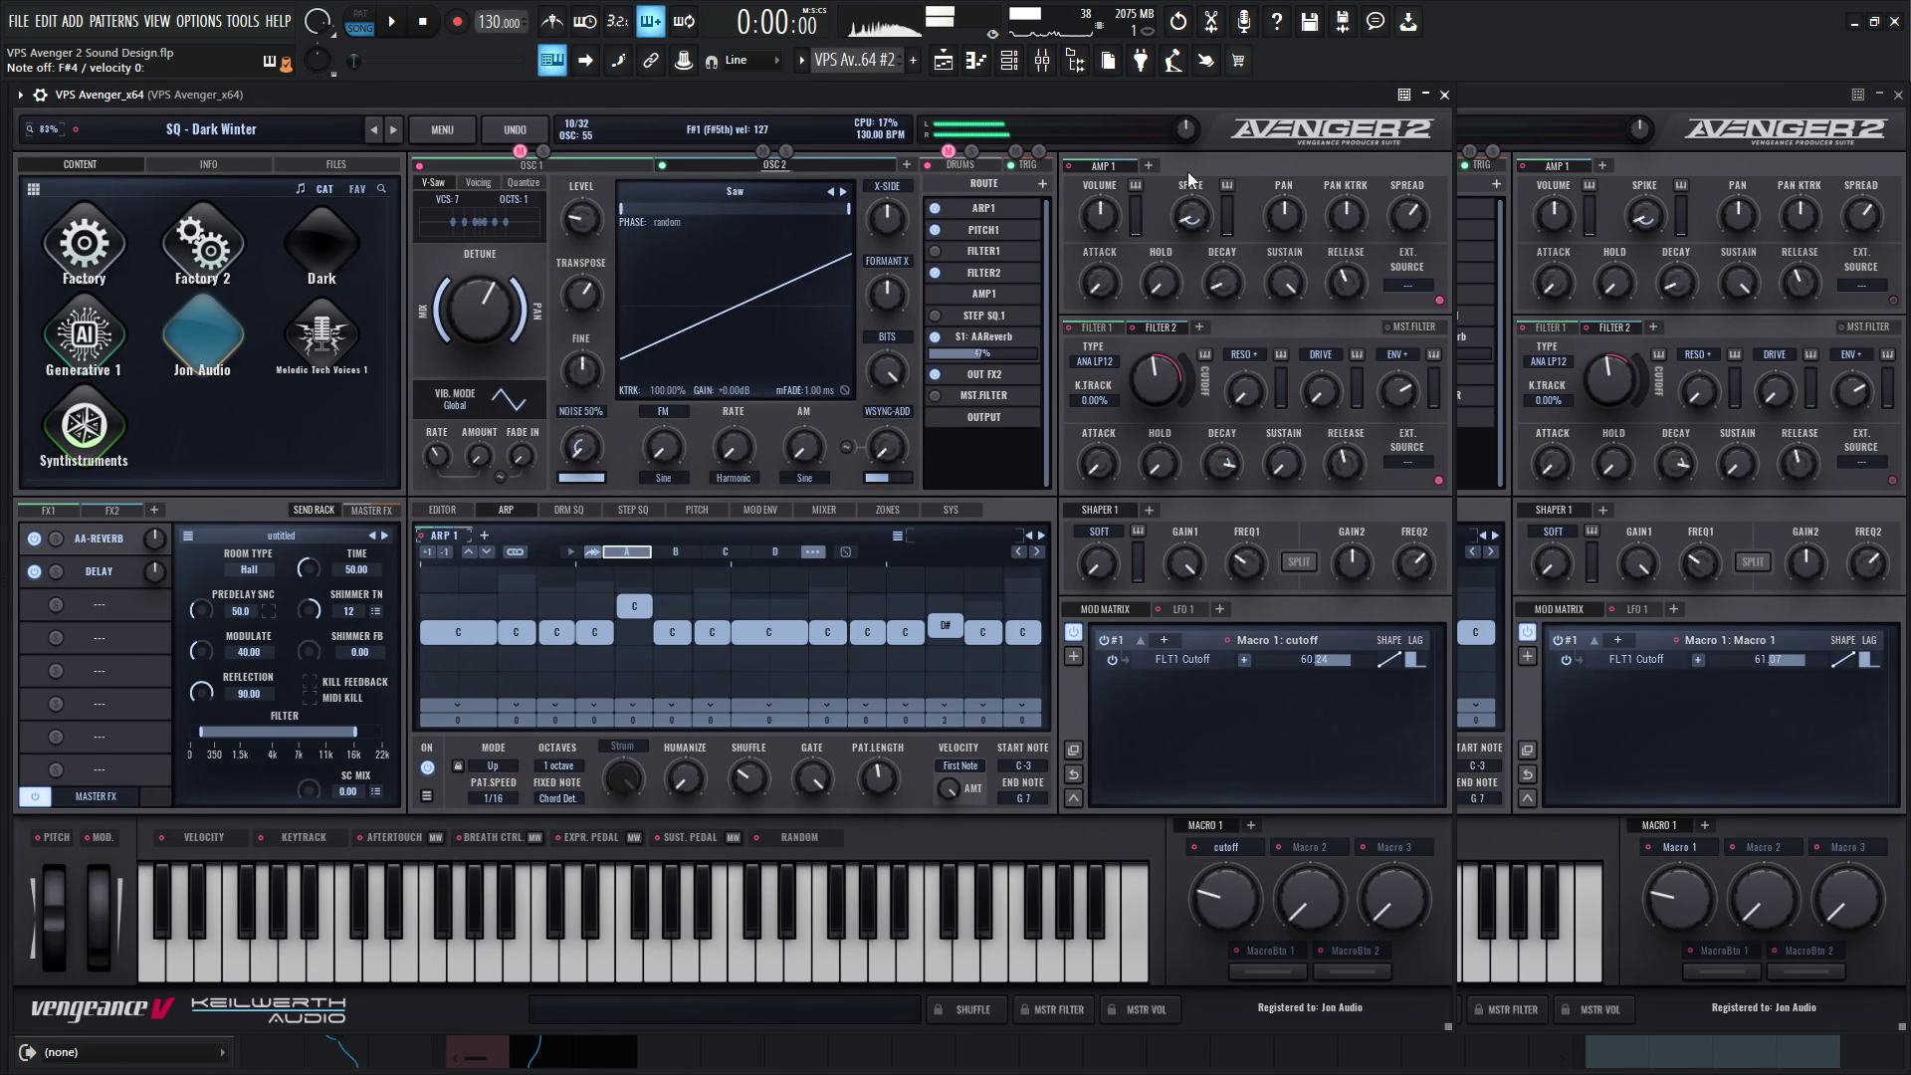
left_click(1517, 94)
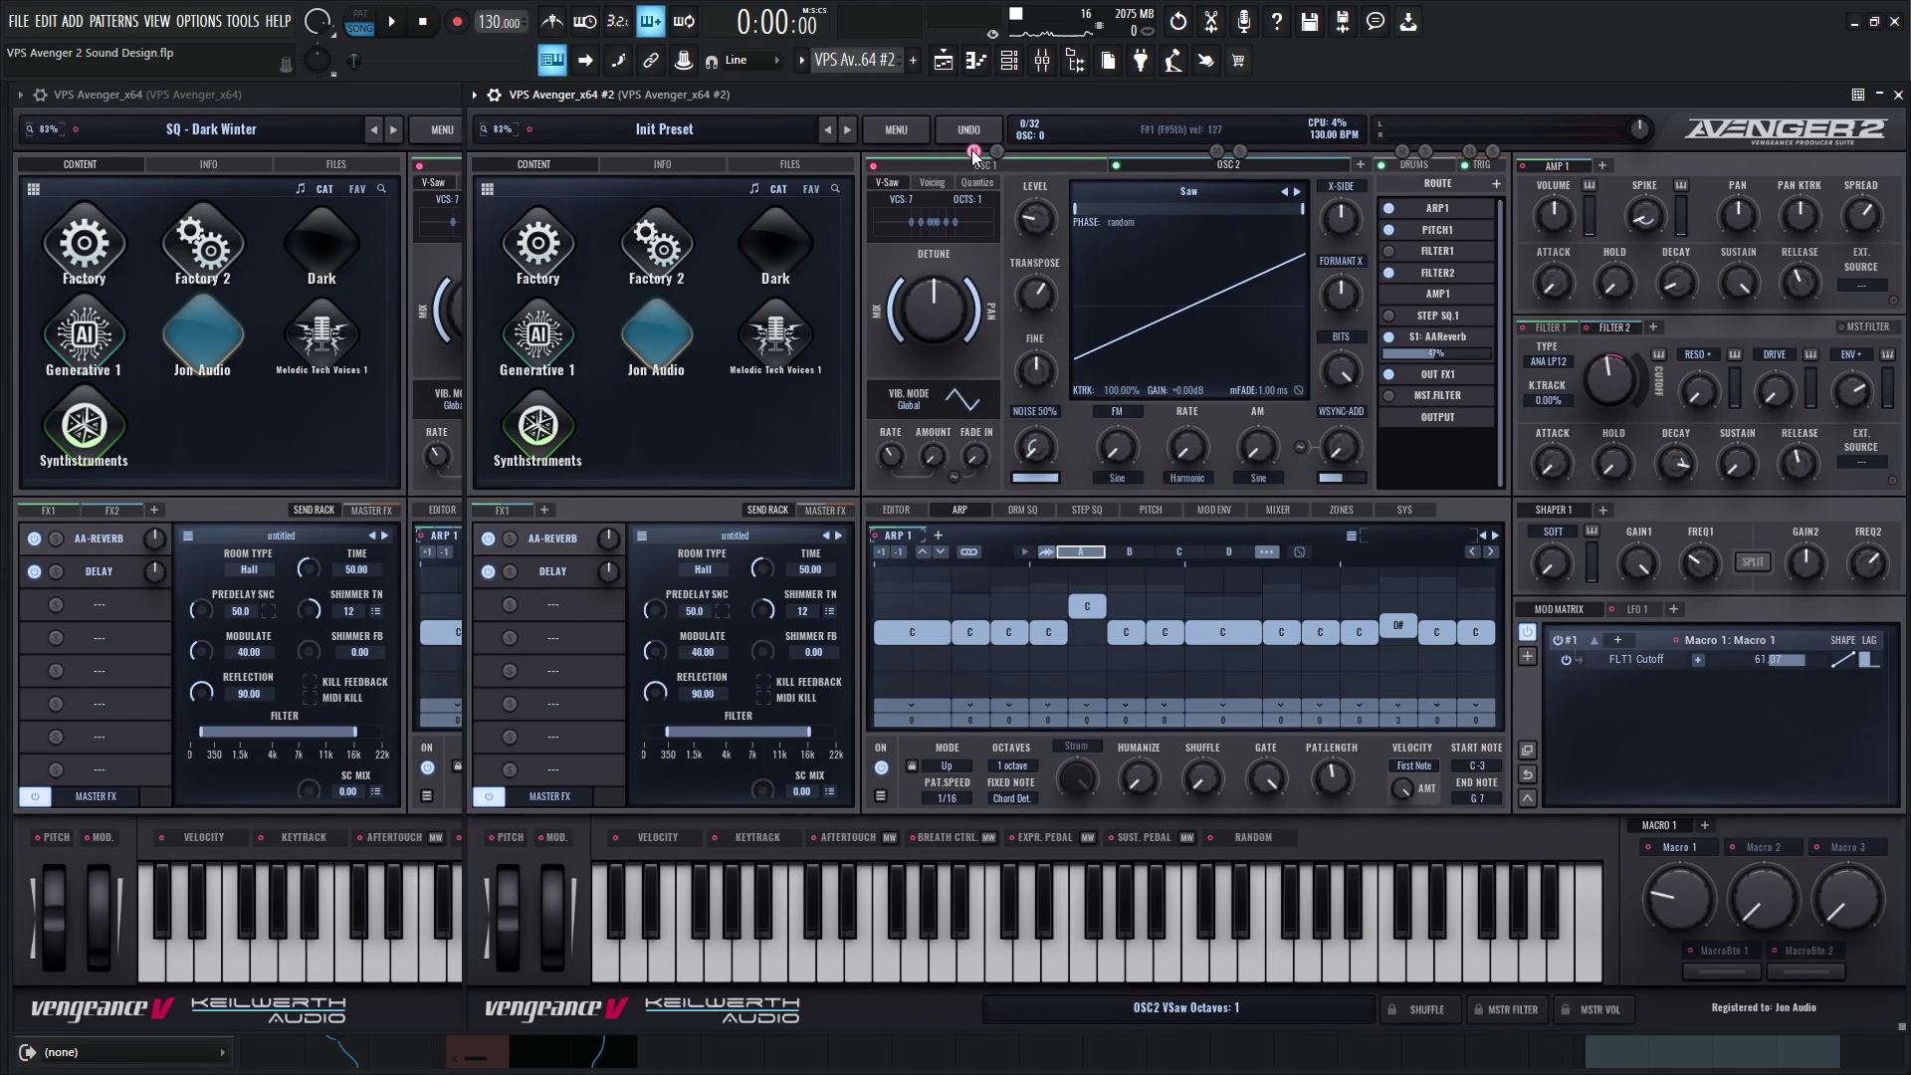
key("g")
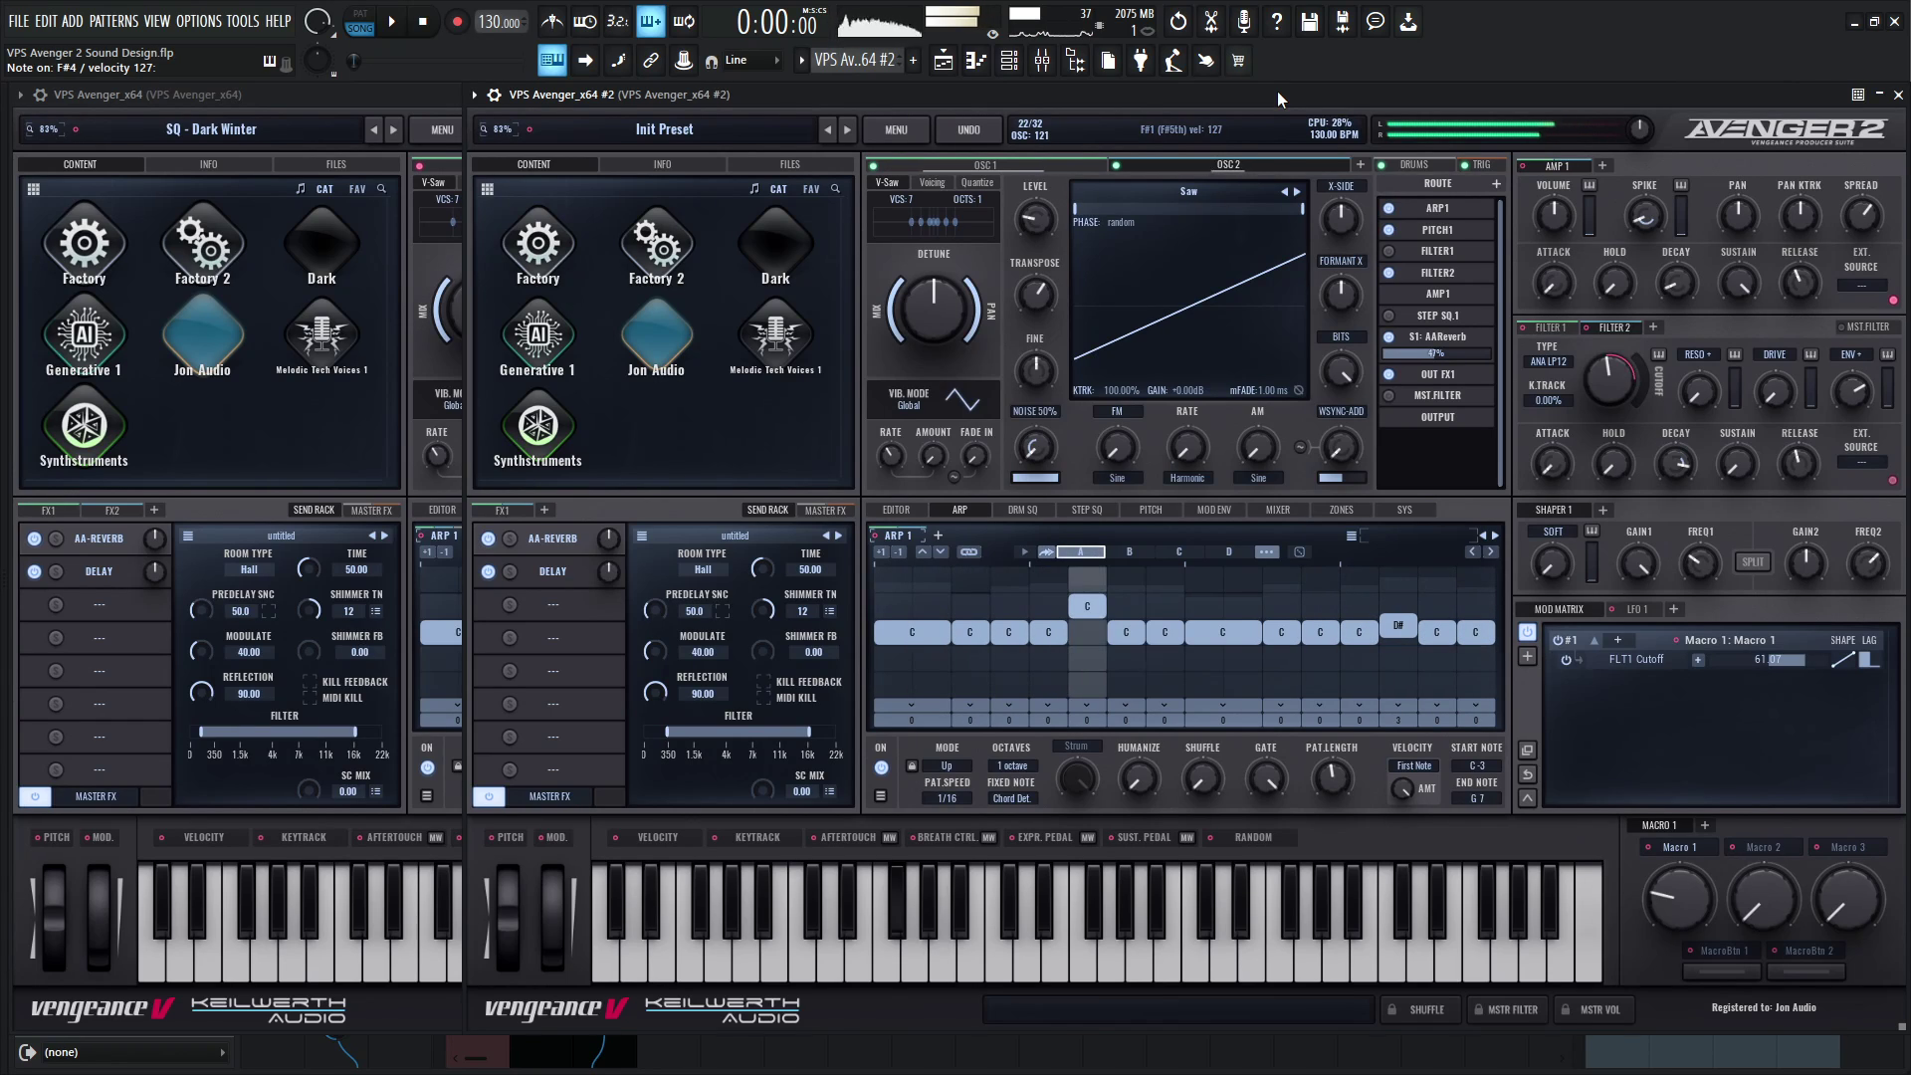
Show Dark Winter's OSC 1 and the AA Vintage Chorus settings in its FX1 rack.
left_click(427, 96)
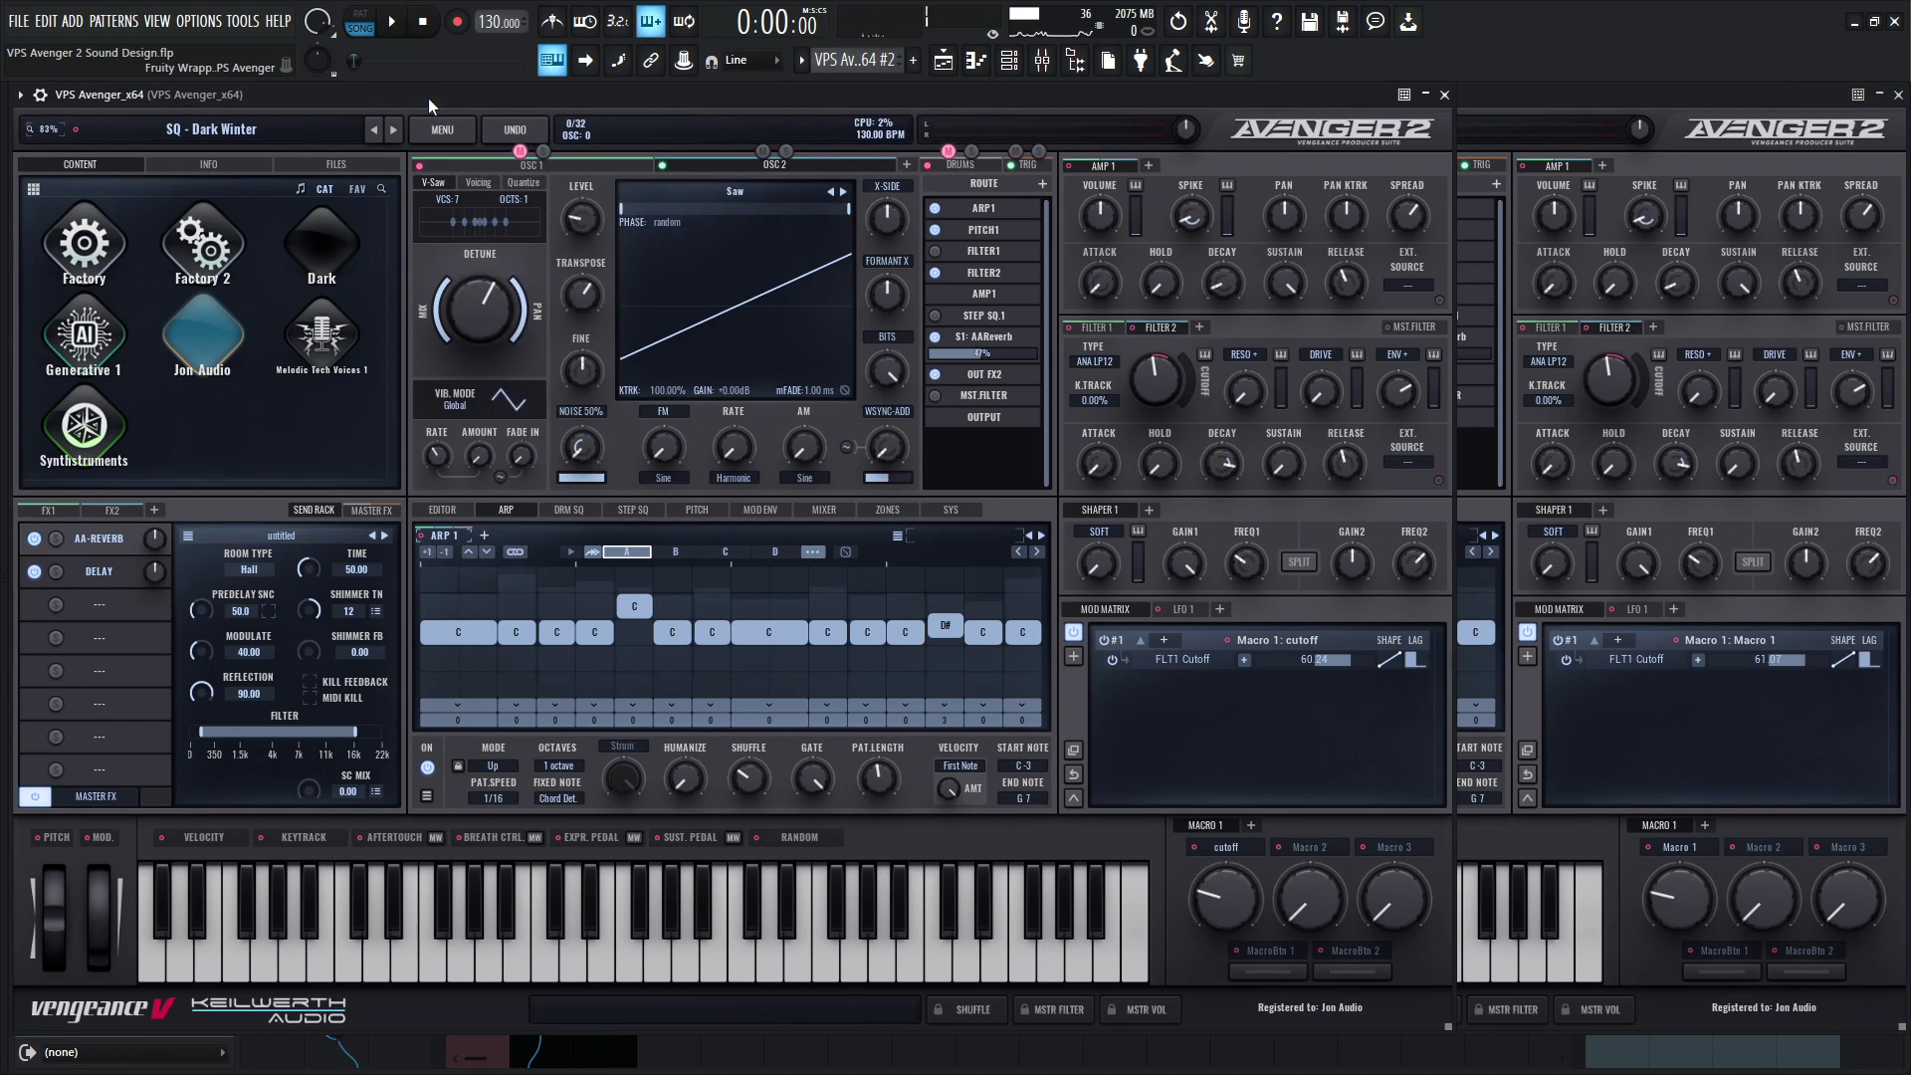
left_click(551, 164)
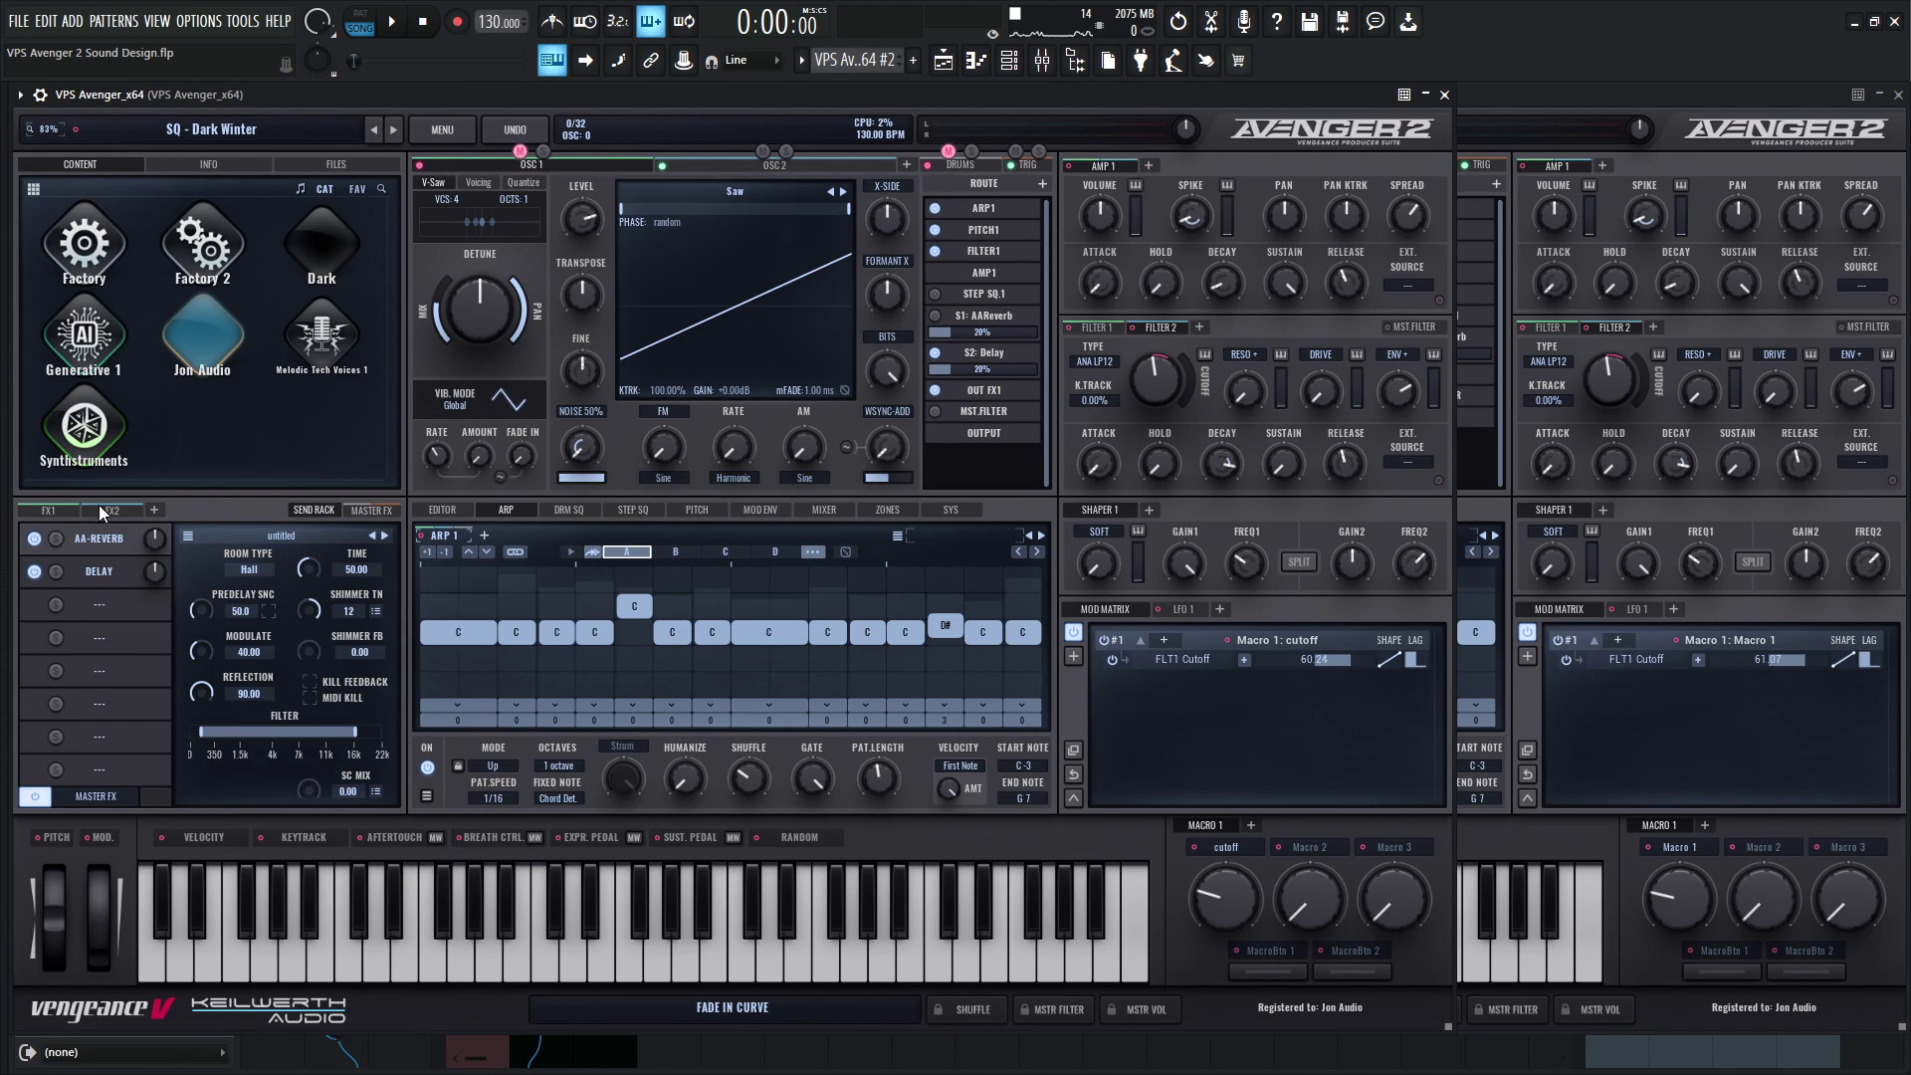
left_click(56, 509)
left_click(88, 538)
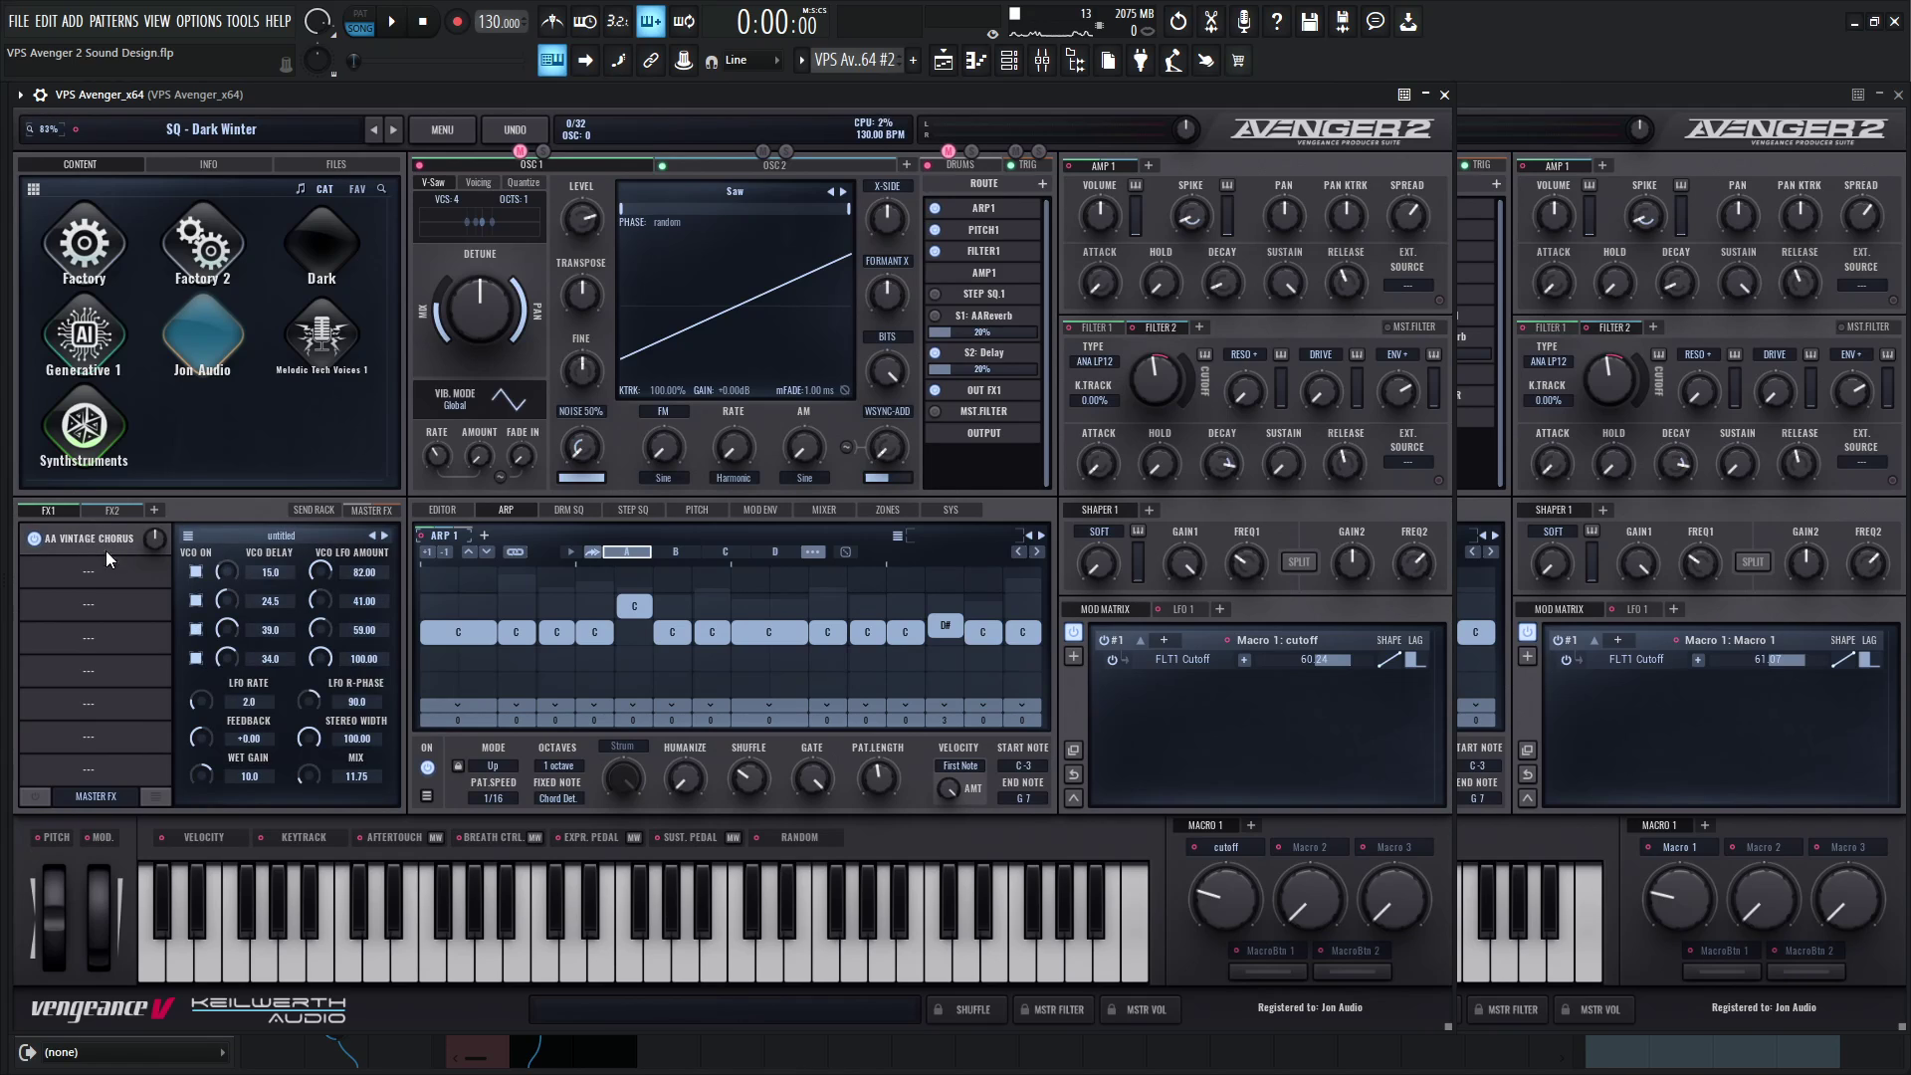
Add an AA Vintage Chorus to the new patch's FX1 rack and set its mix to 11.75.
left_click(1616, 738)
left_click(508, 505)
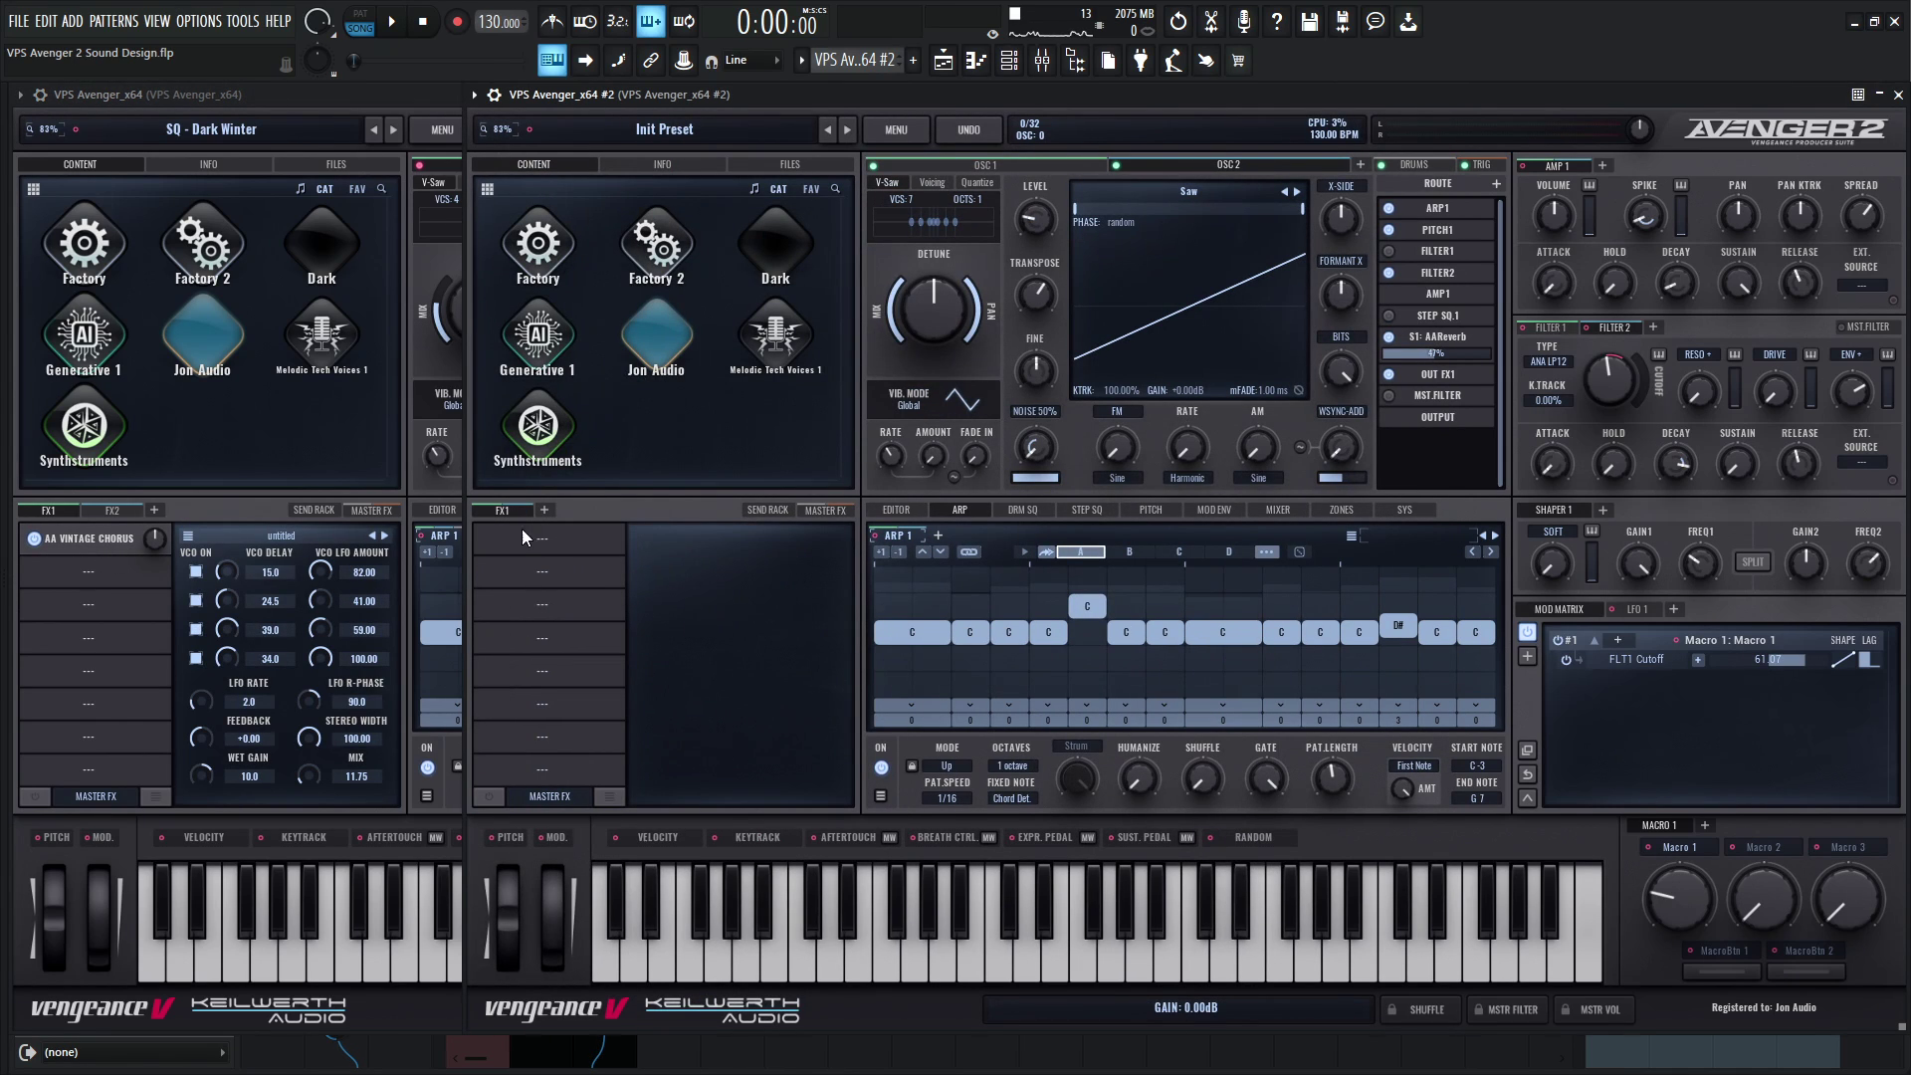
left_click(524, 538)
left_click(737, 569)
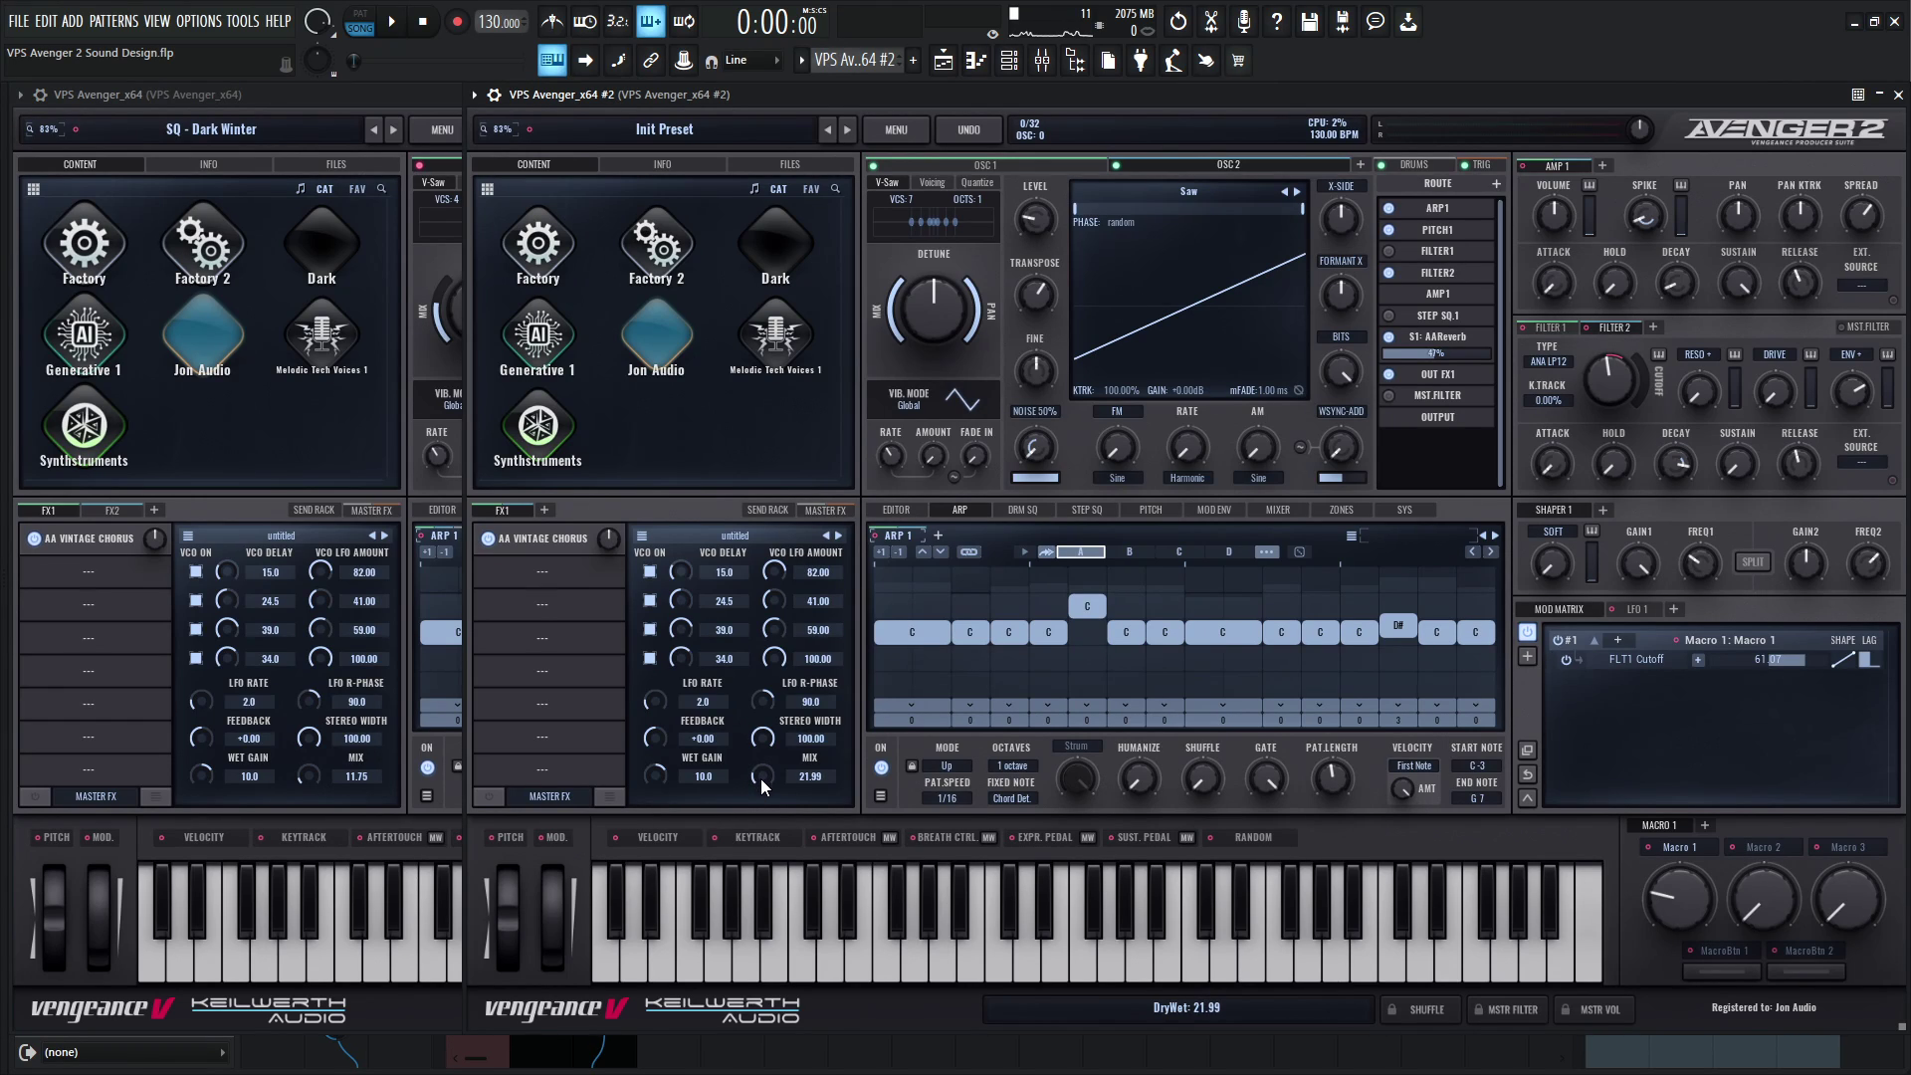
scroll(762, 794, "down", 2)
Show and audition OSC 1 in the new patch, and return to its OSC 2 routing.
left_click(1005, 165)
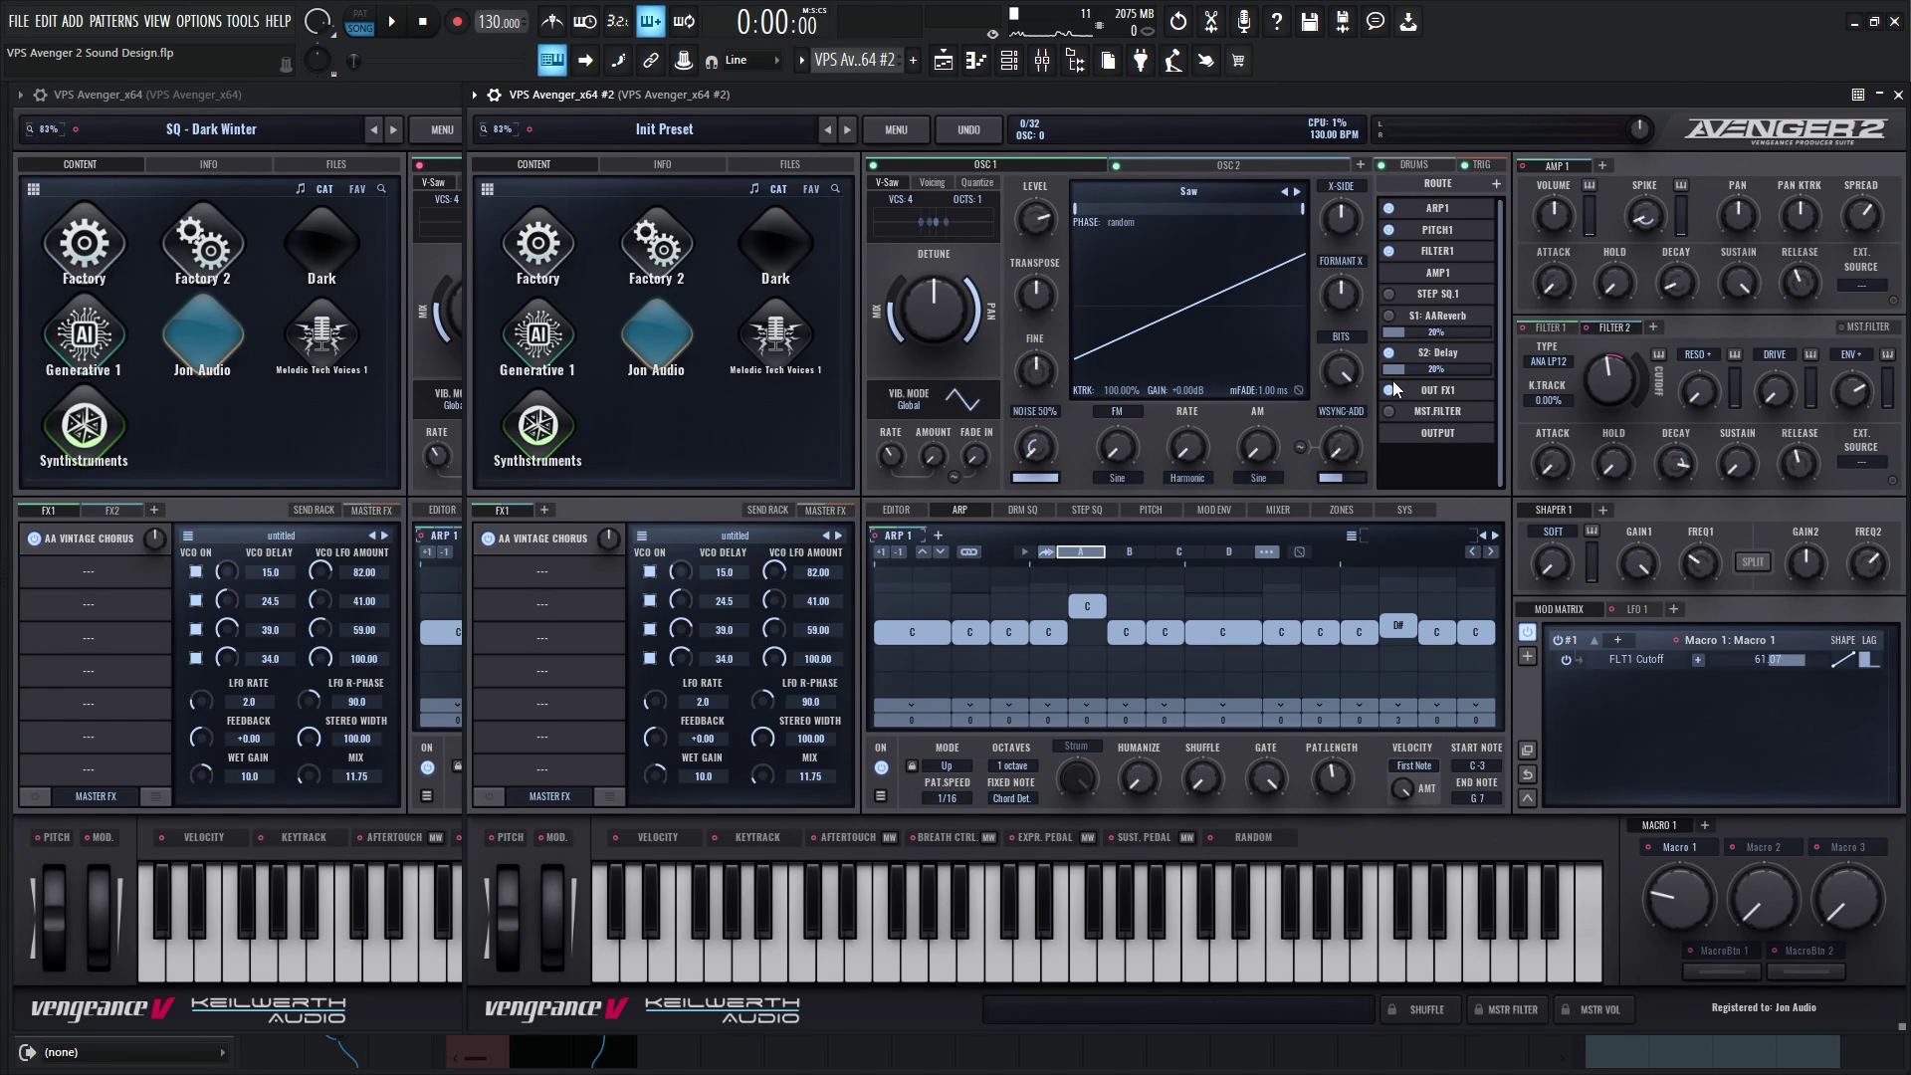
key("g")
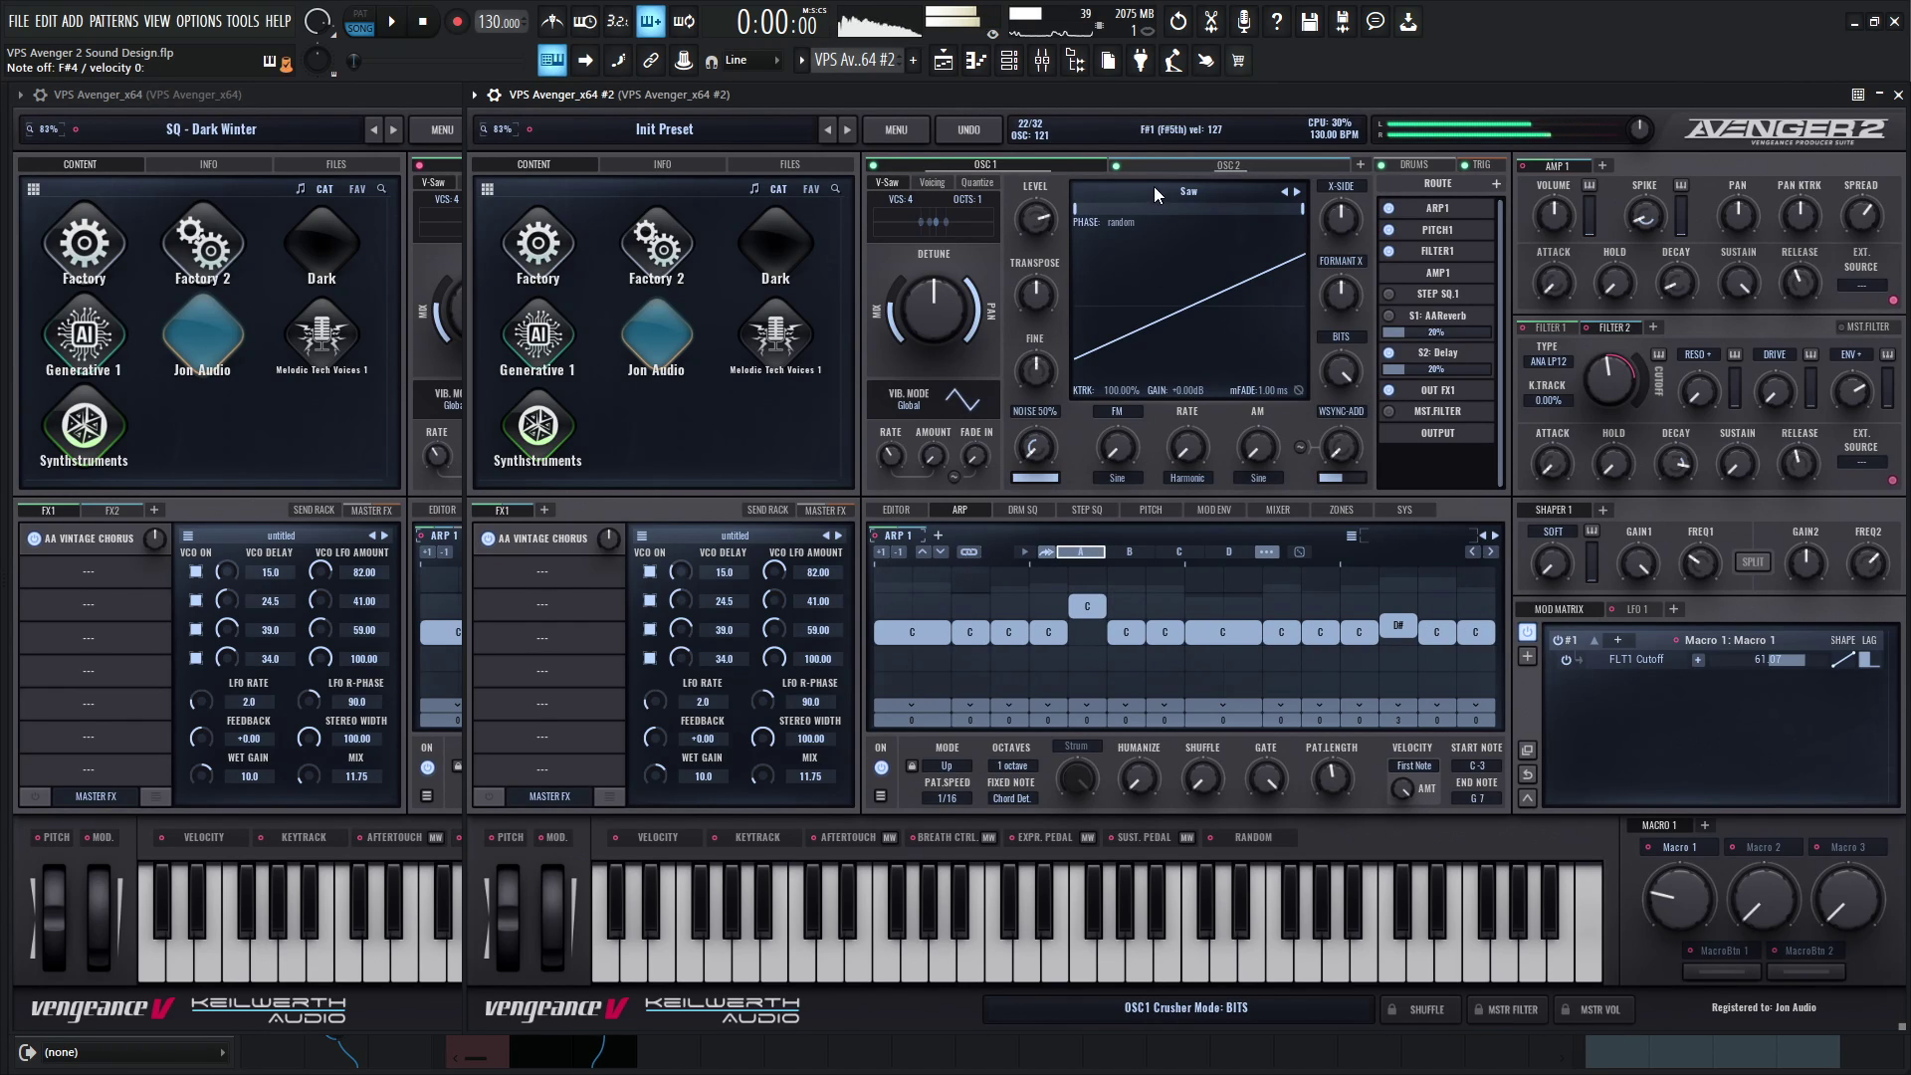
left_click(1181, 165)
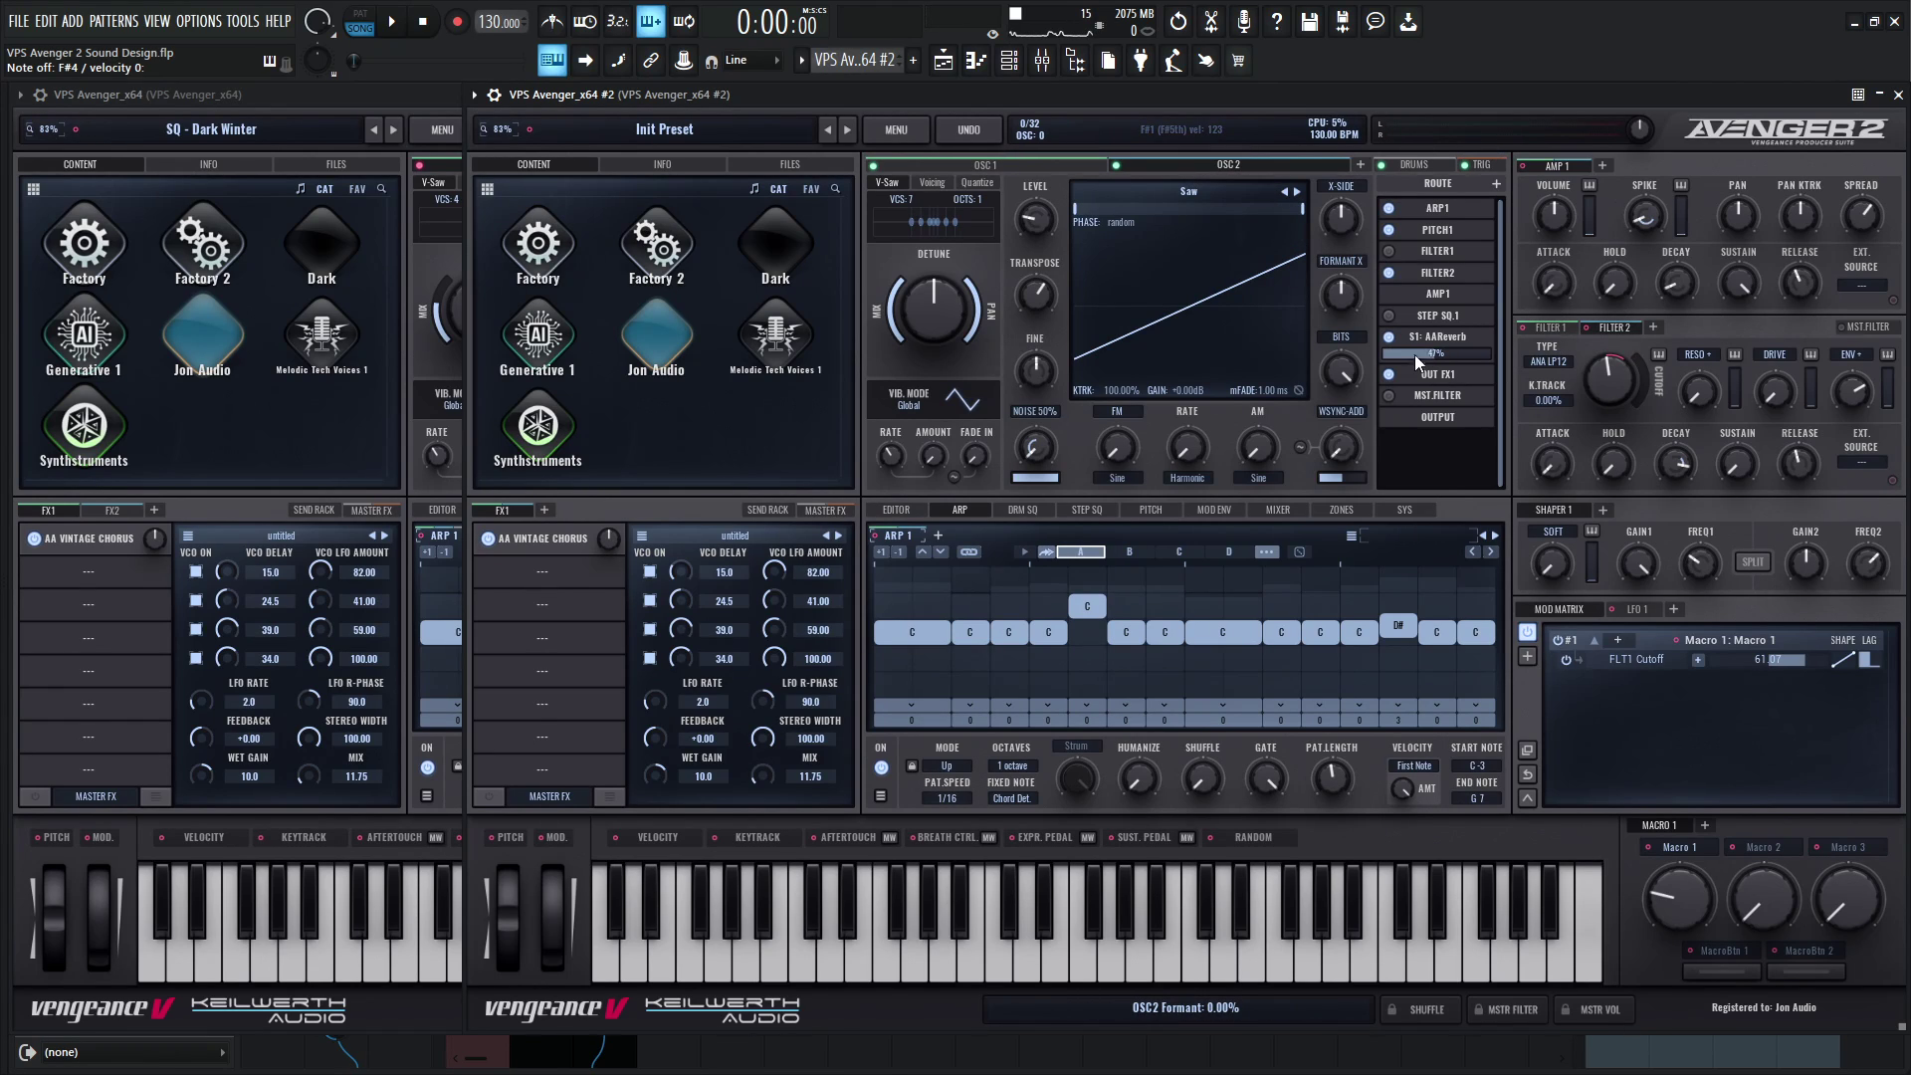
Show Dark Winter's OSC 2 and the AA Vintage Chorus settings in its FX2 rack.
left_click(87, 540)
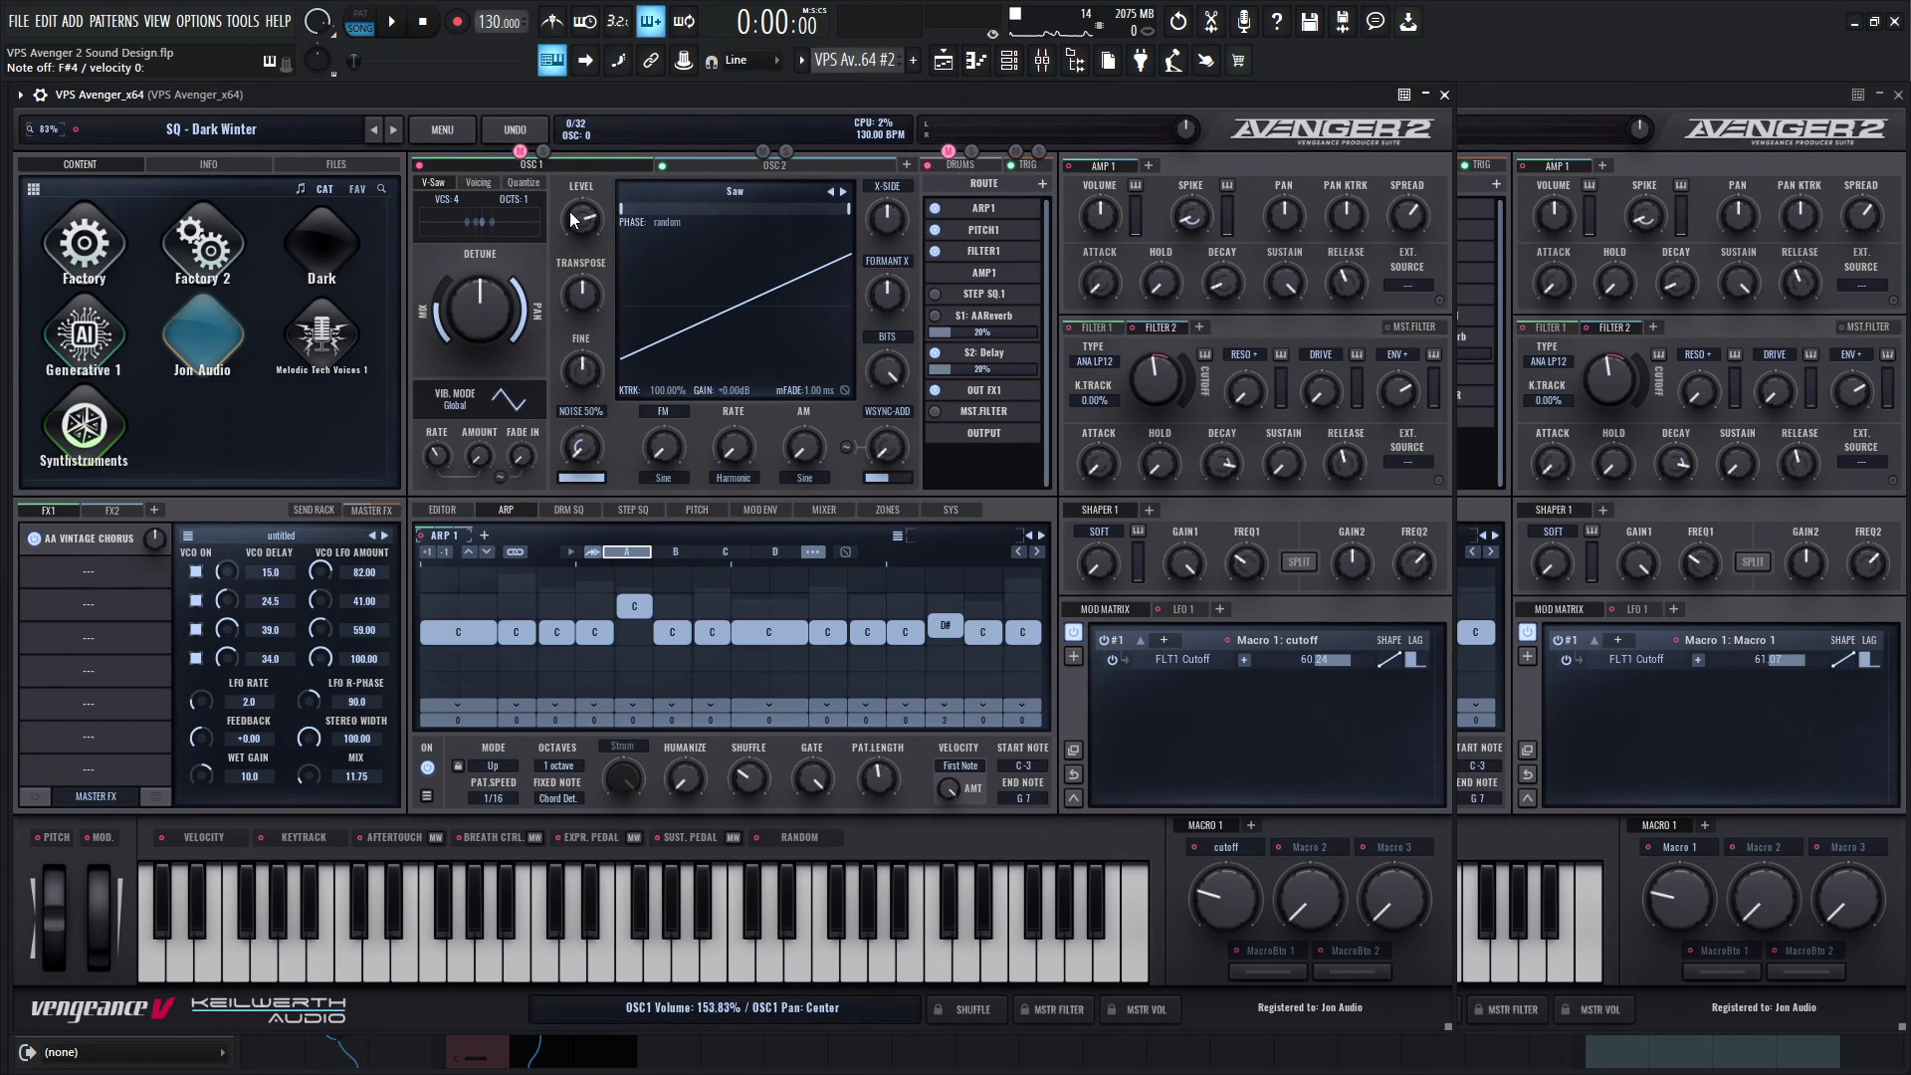
left_click(758, 163)
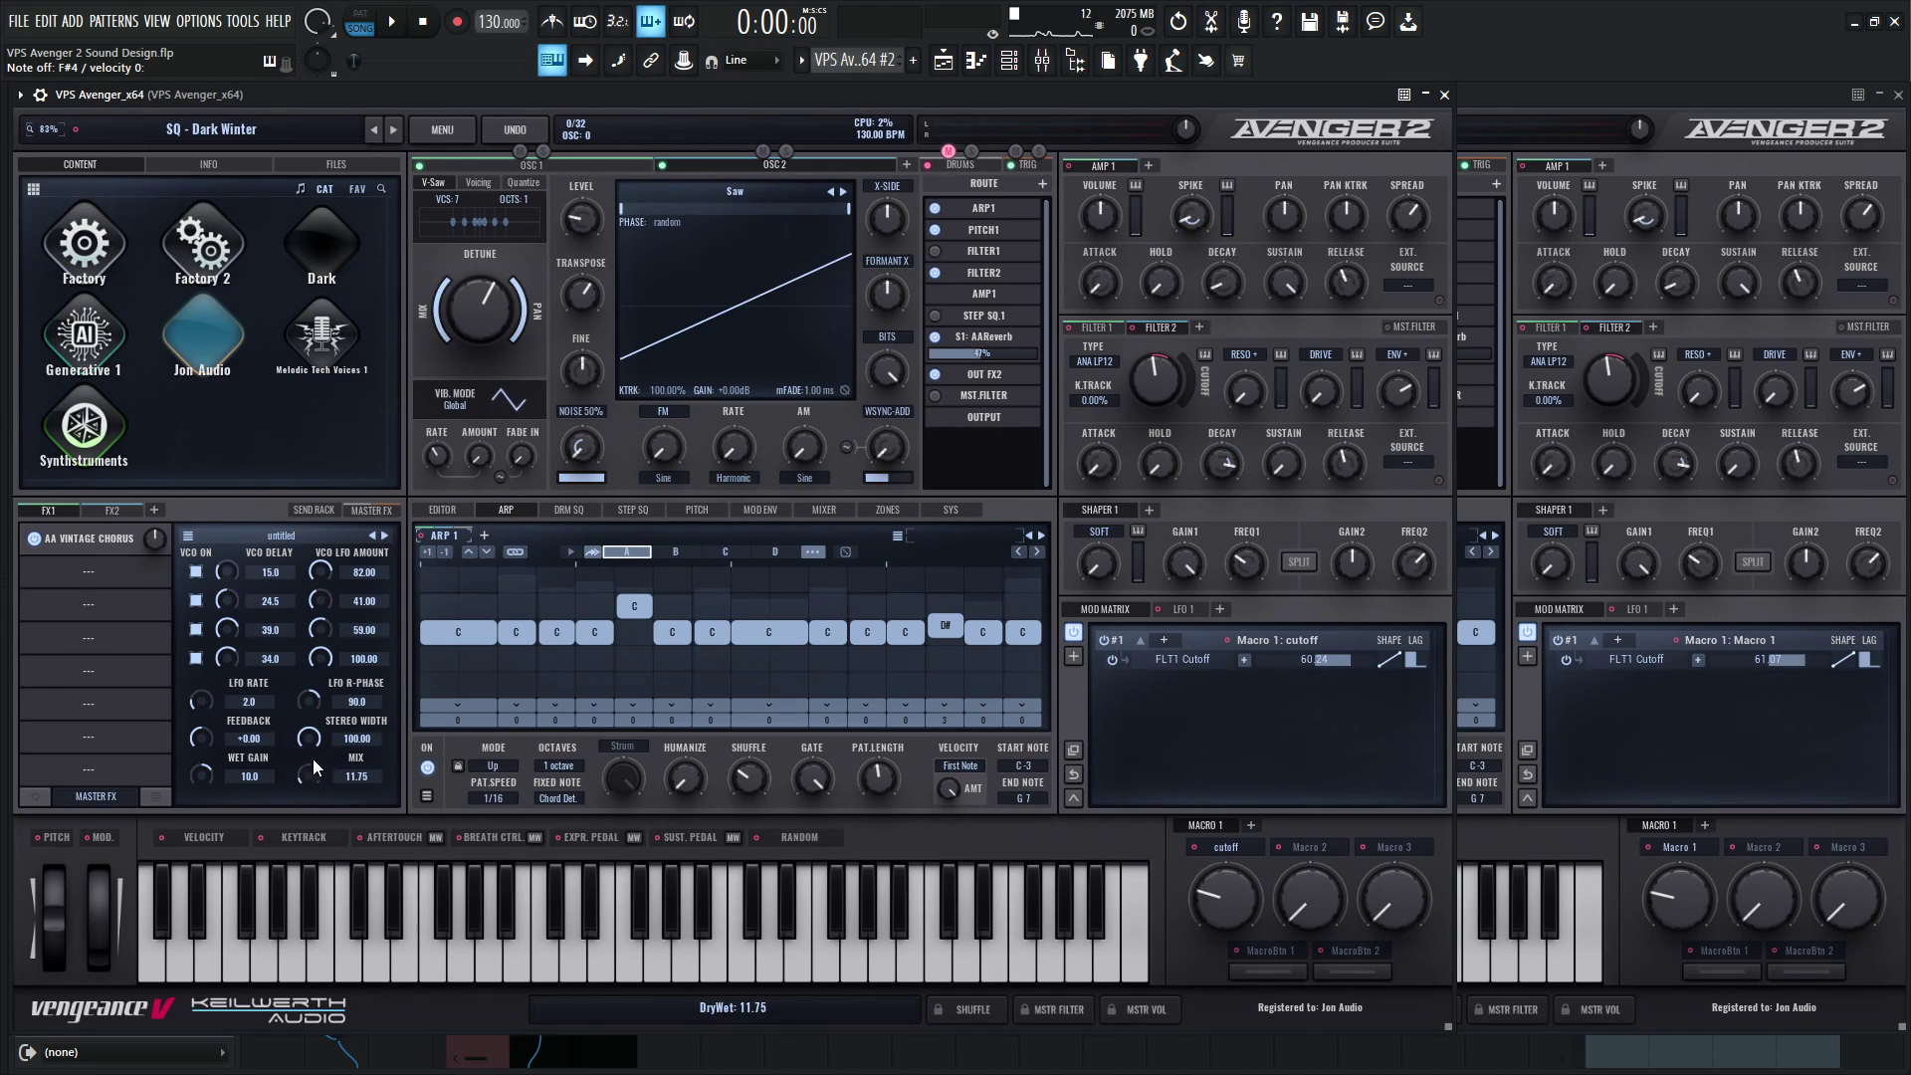
left_click(111, 511)
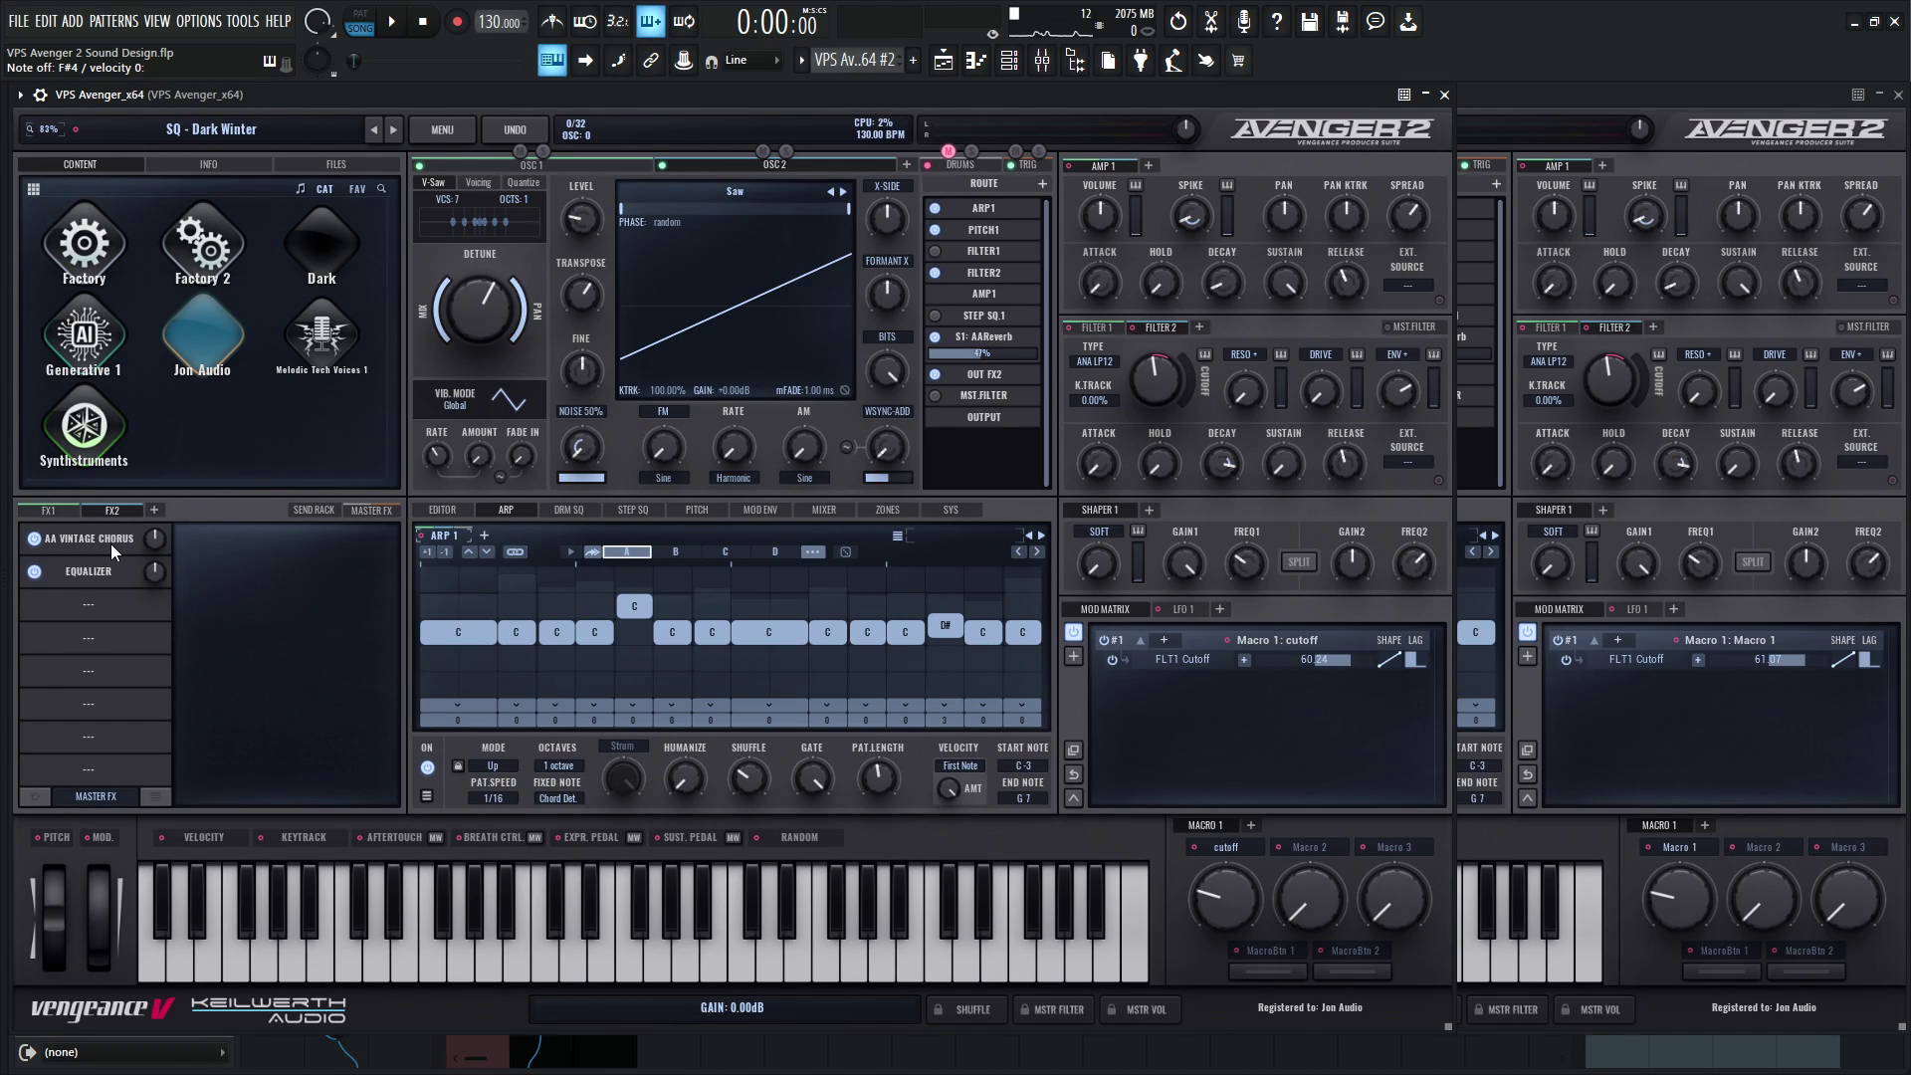
left_click(111, 543)
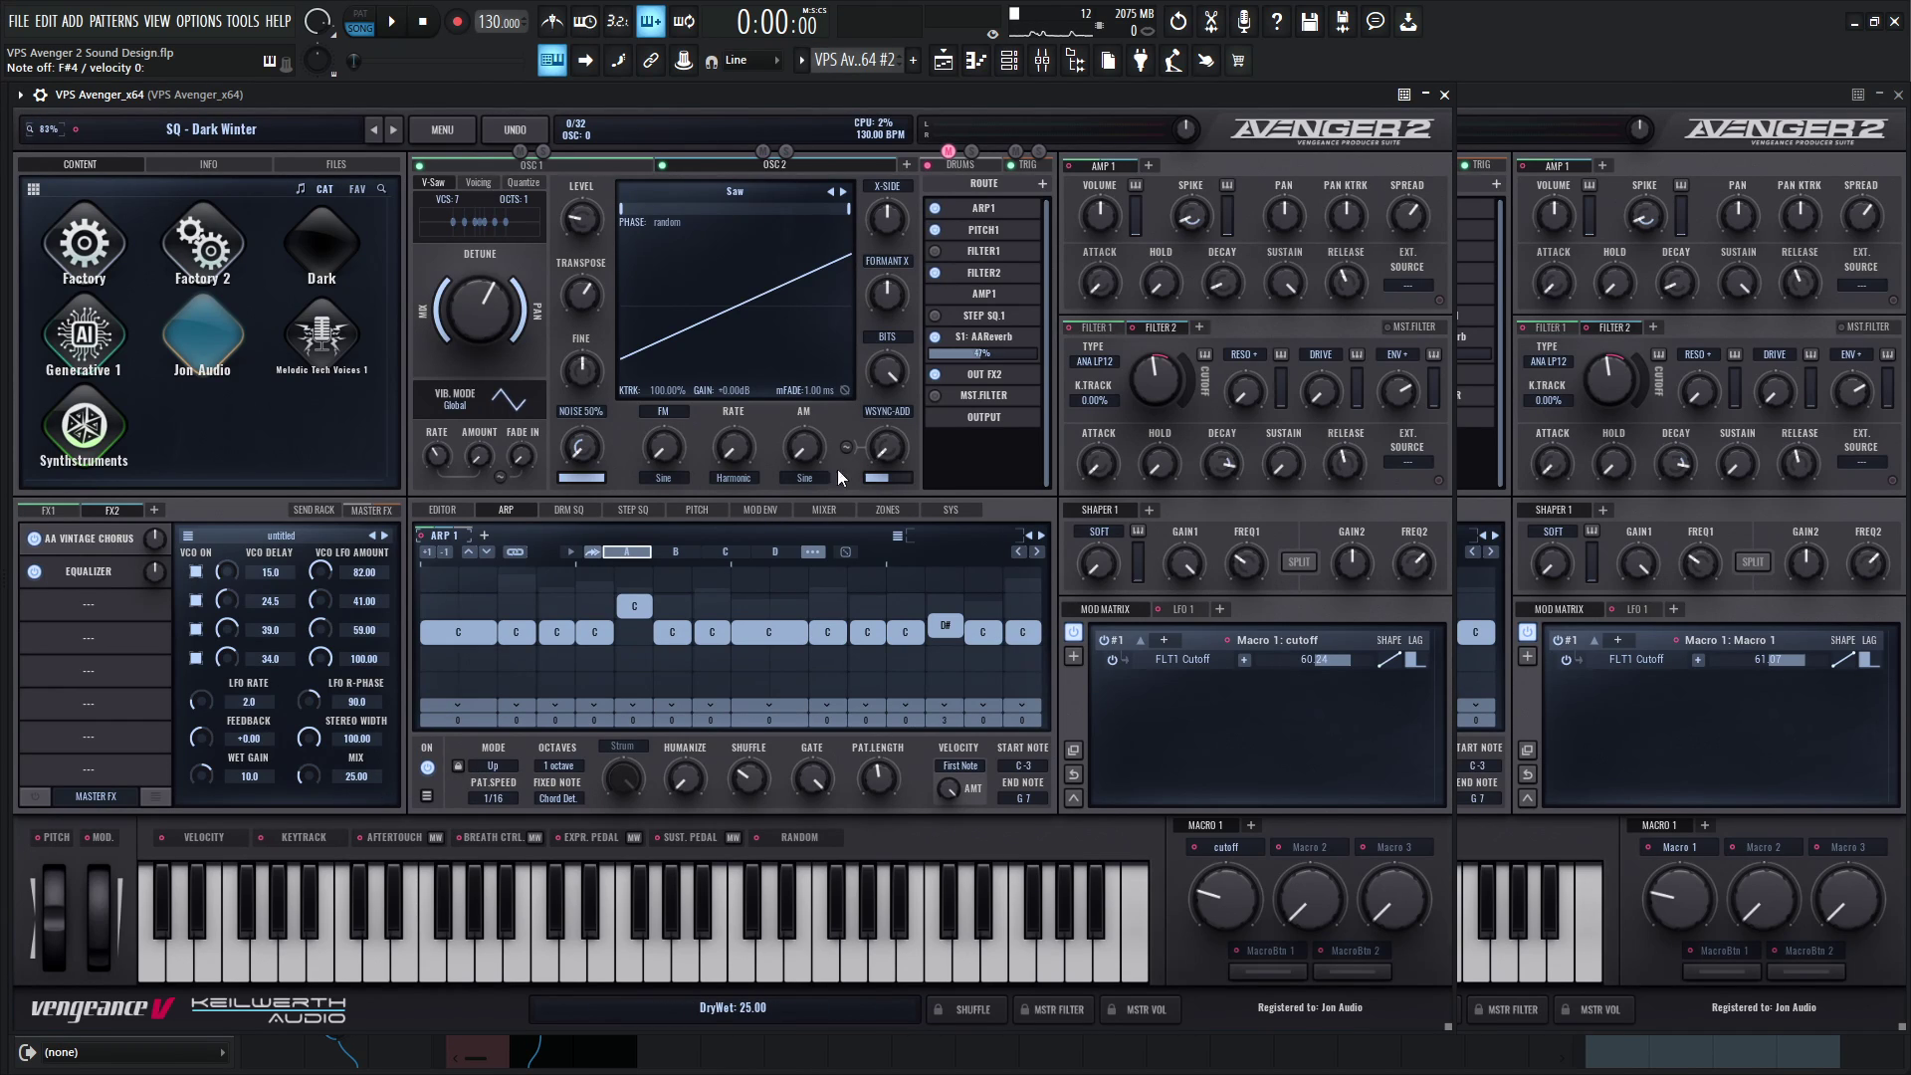
Add an FX2 rack with an AA Vintage Chorus at 25.00 mix in the new patch, and route OSC 2 to FX2.
left_click(1672, 92)
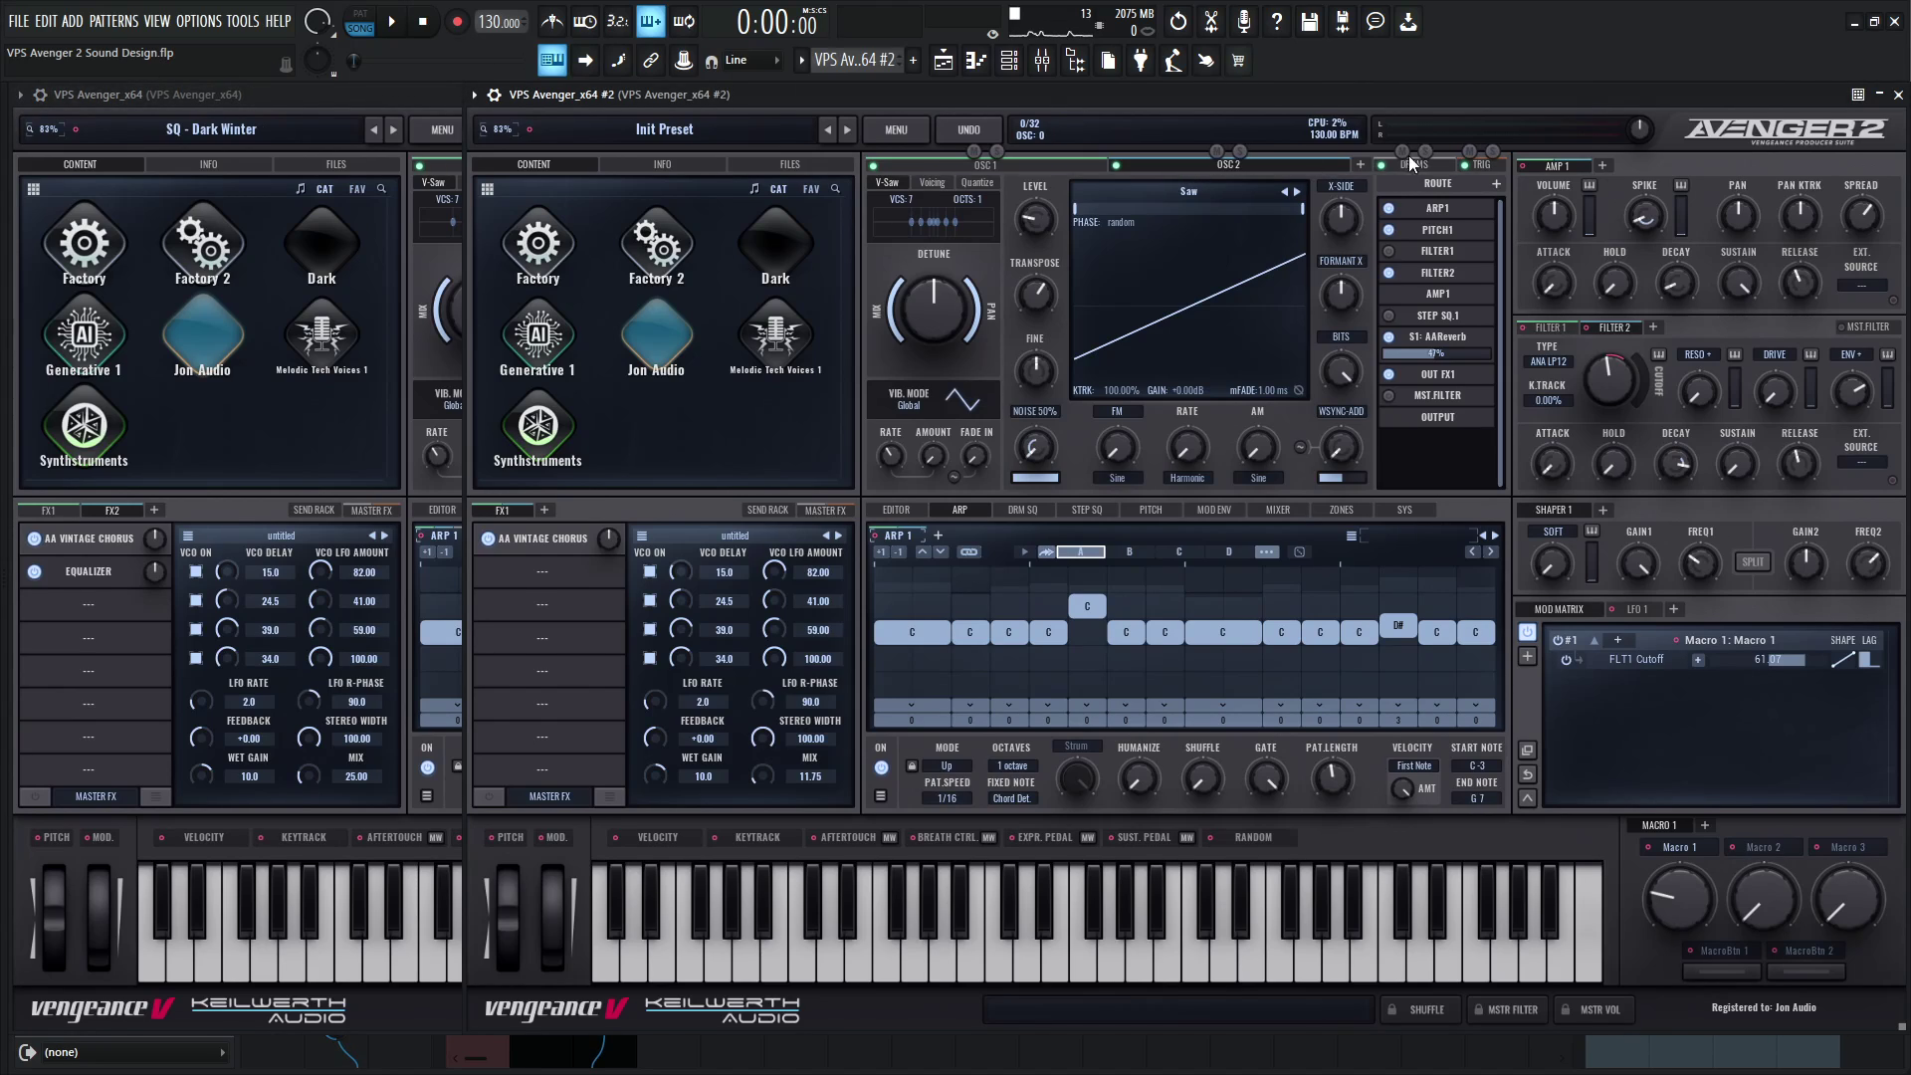
left_click(545, 510)
left_click(563, 542)
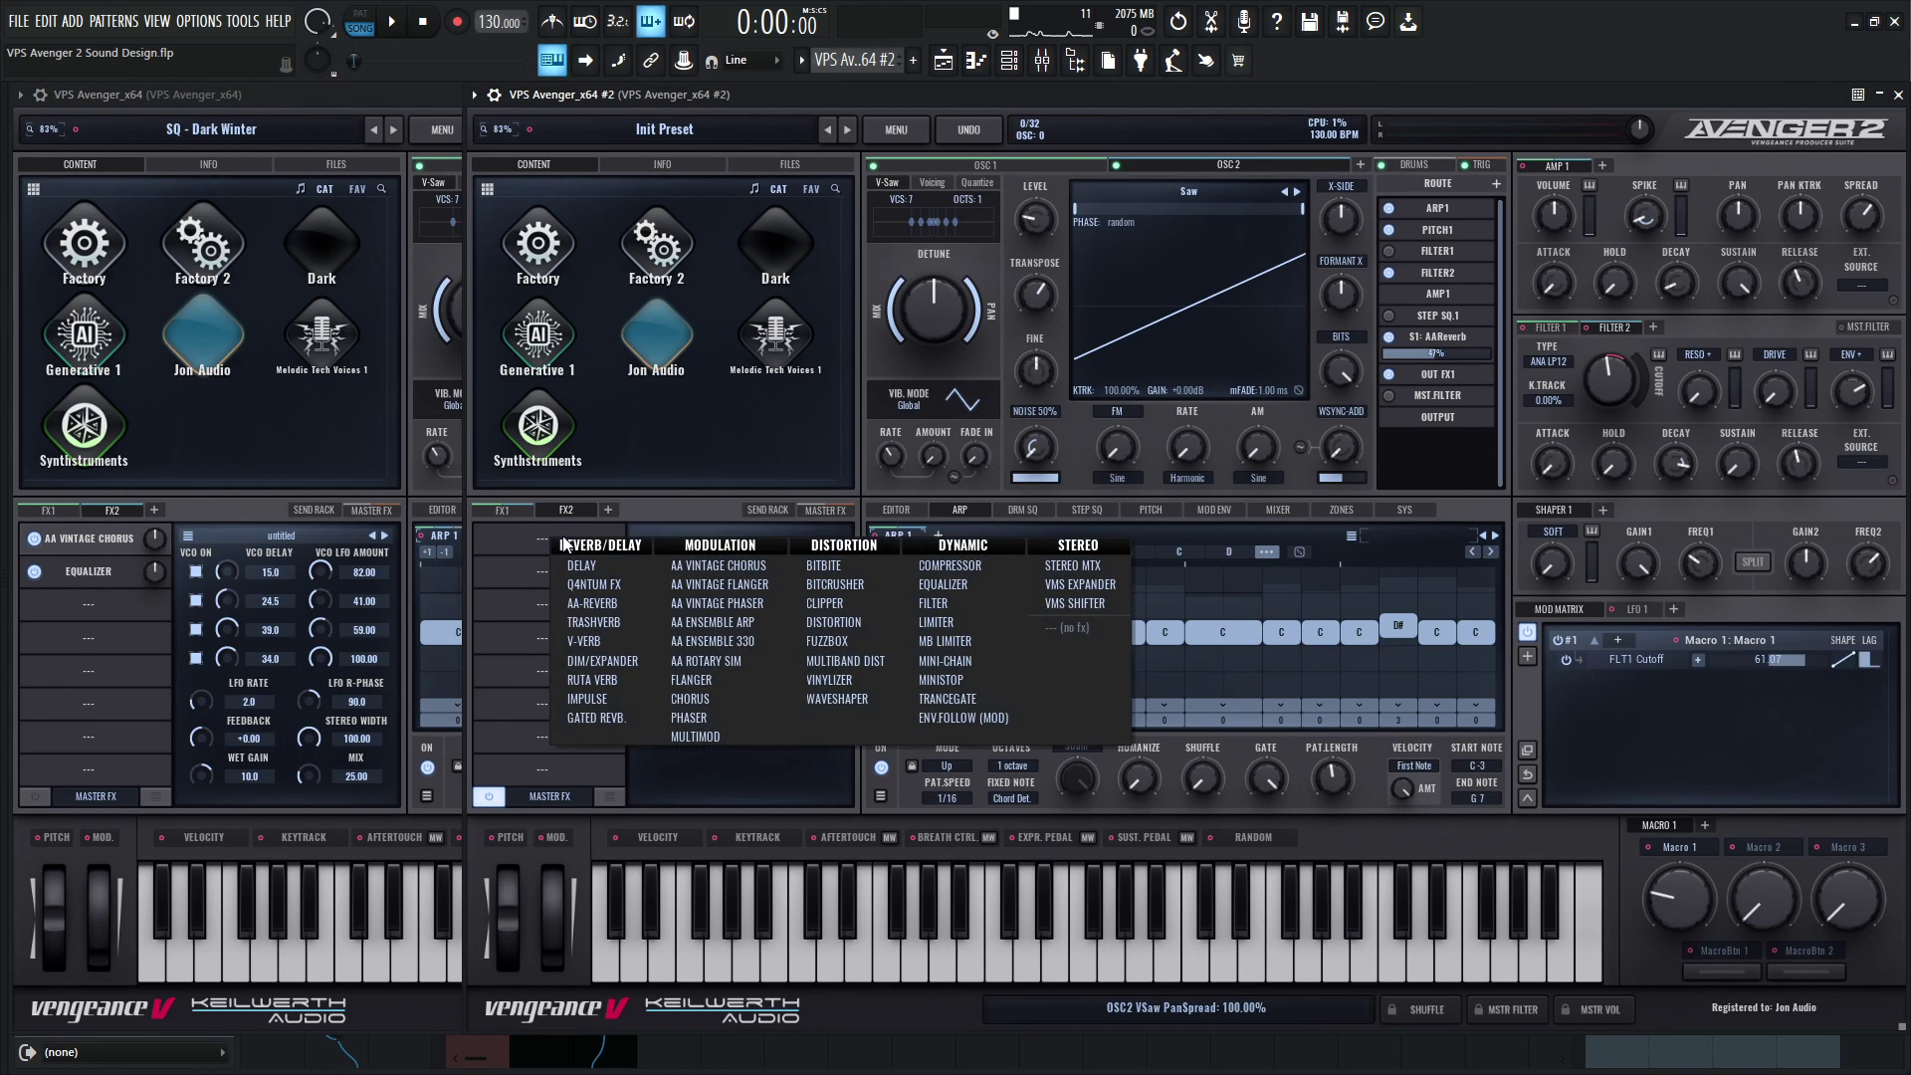
left_click(715, 565)
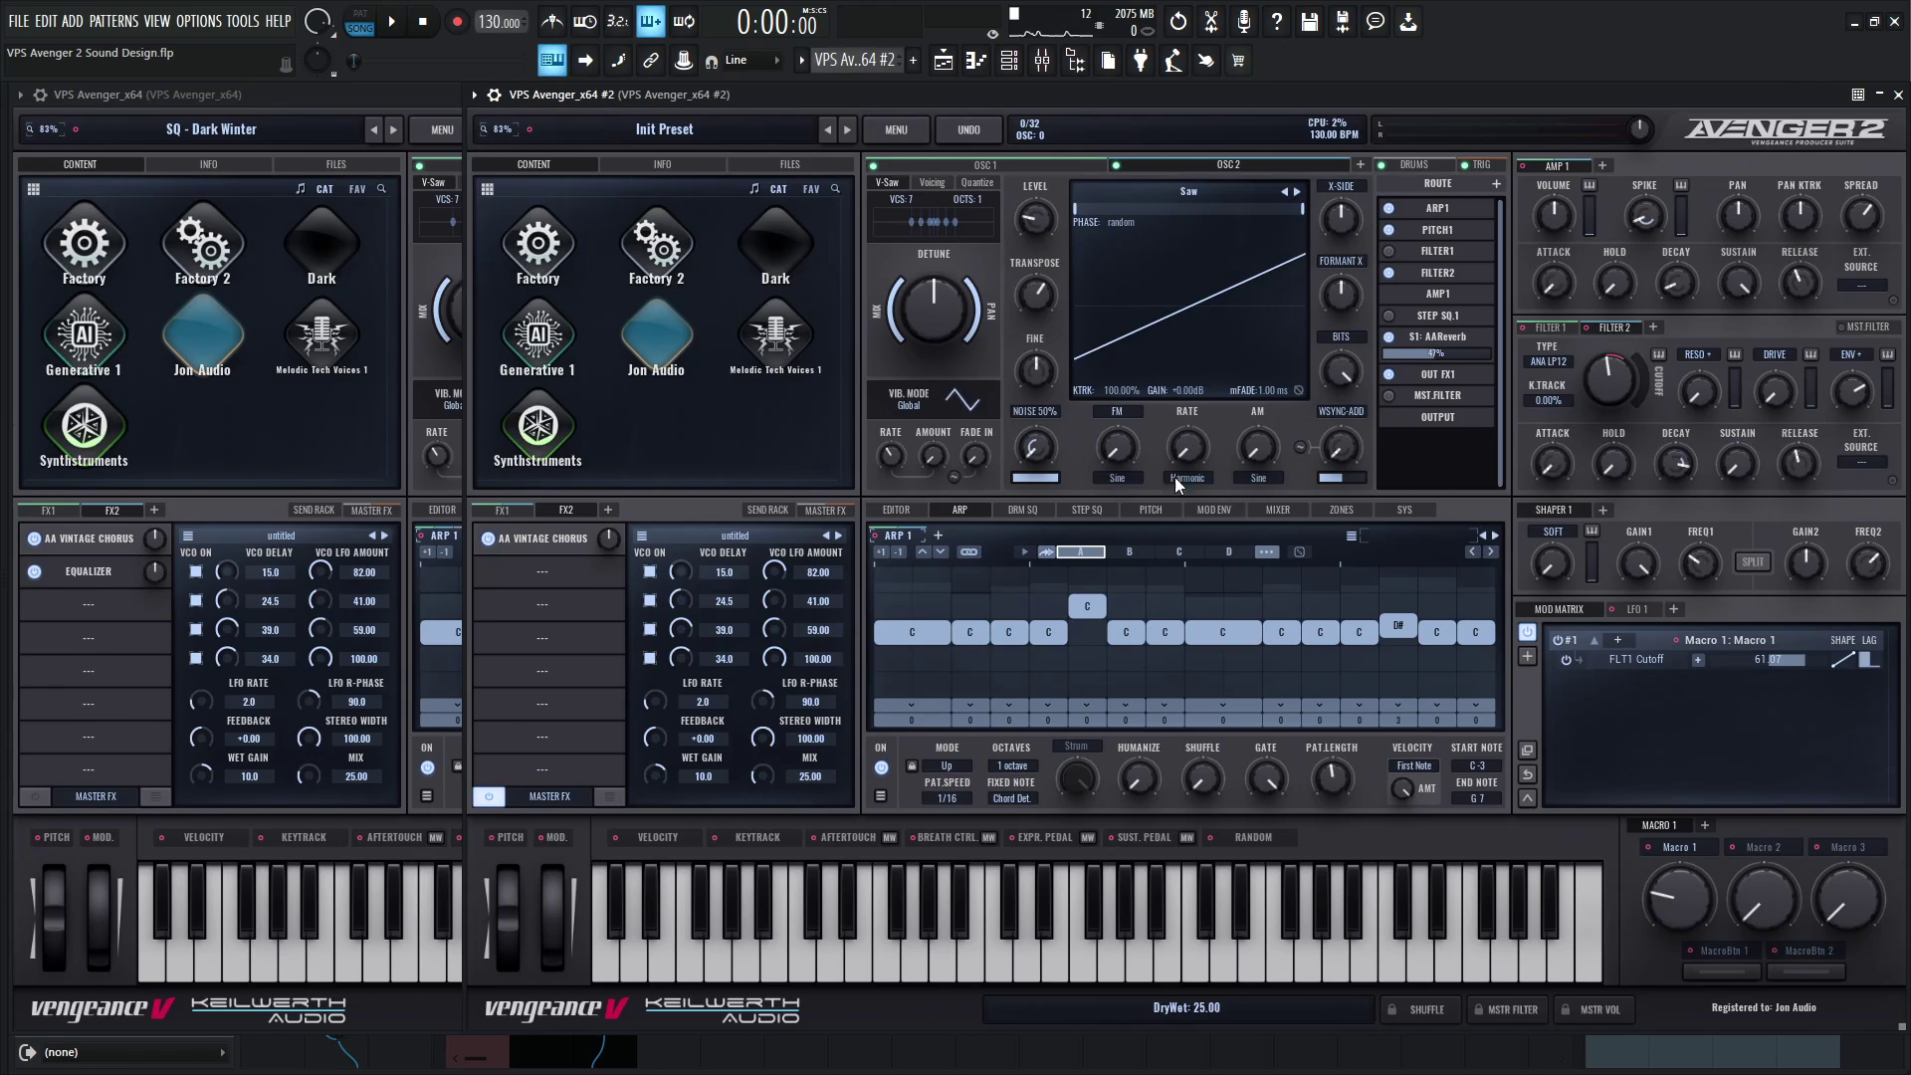
left_click(1496, 183)
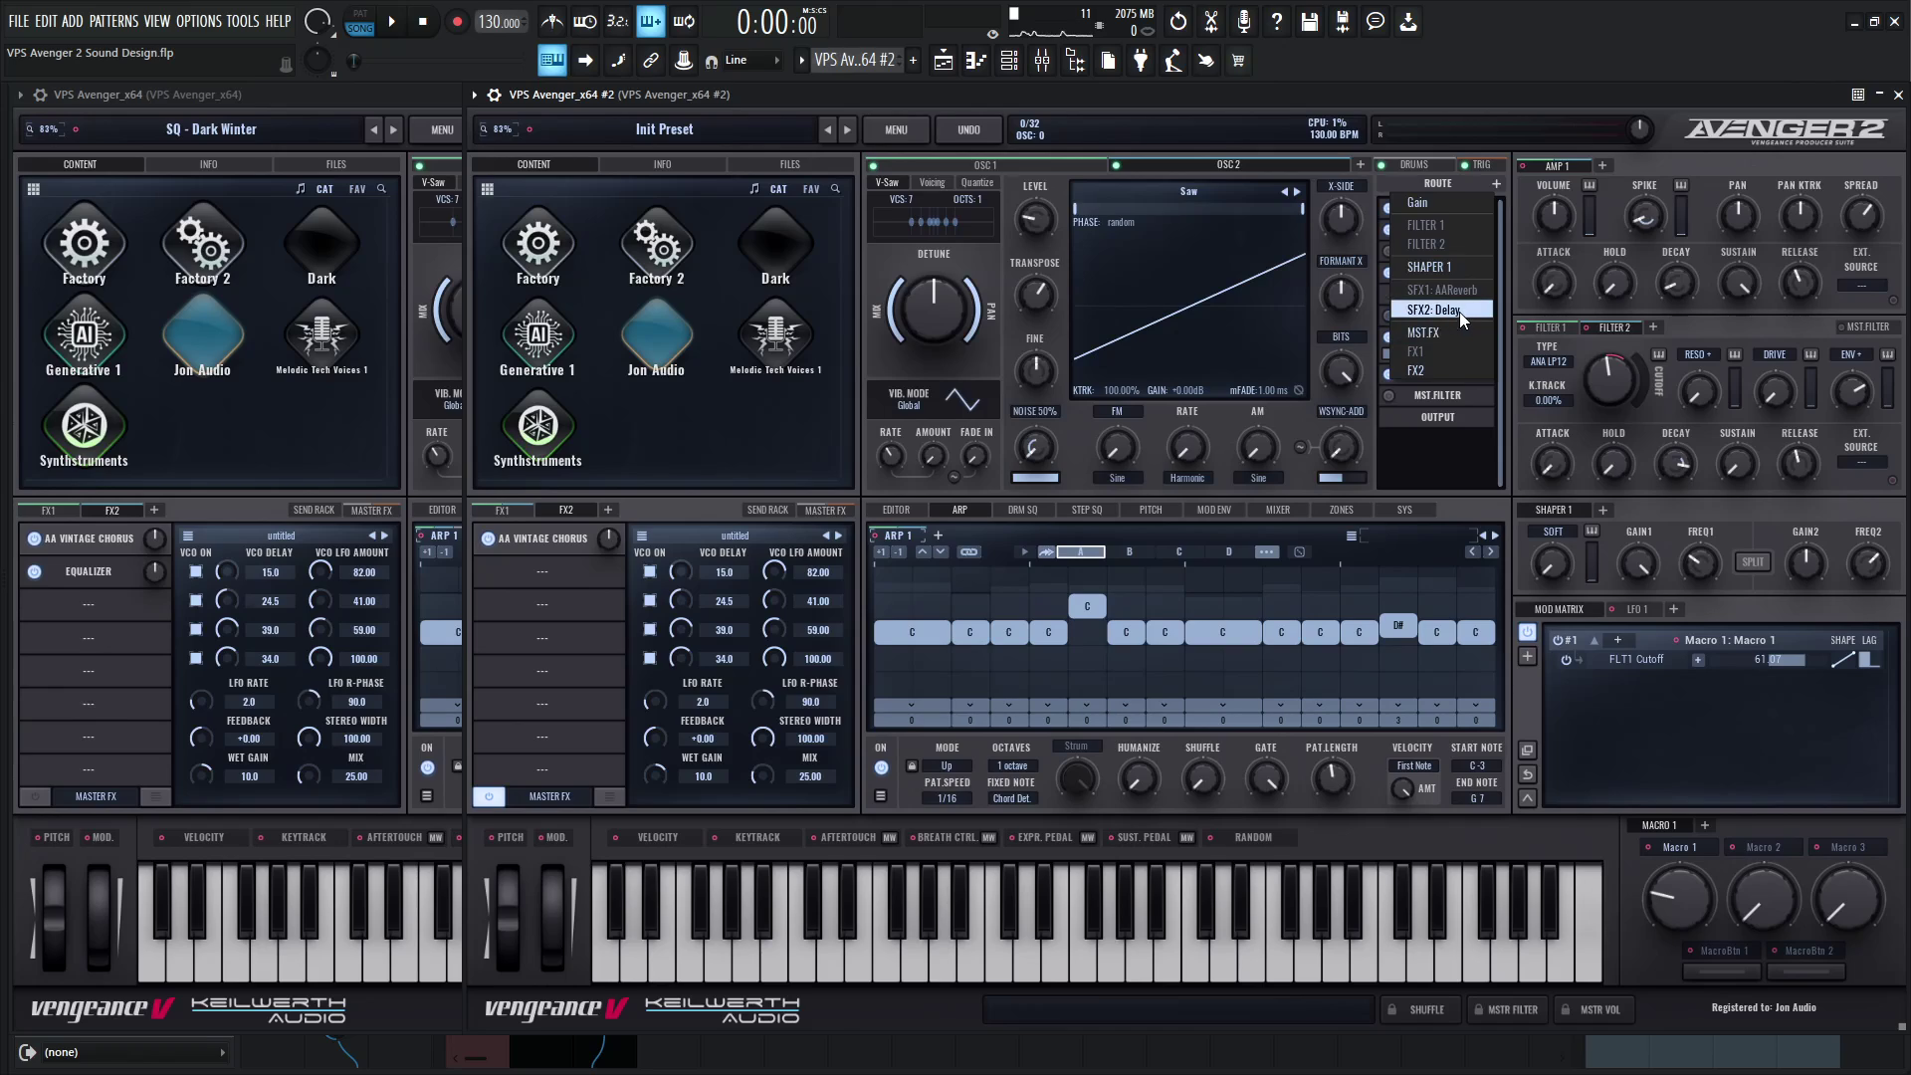
left_click(1434, 371)
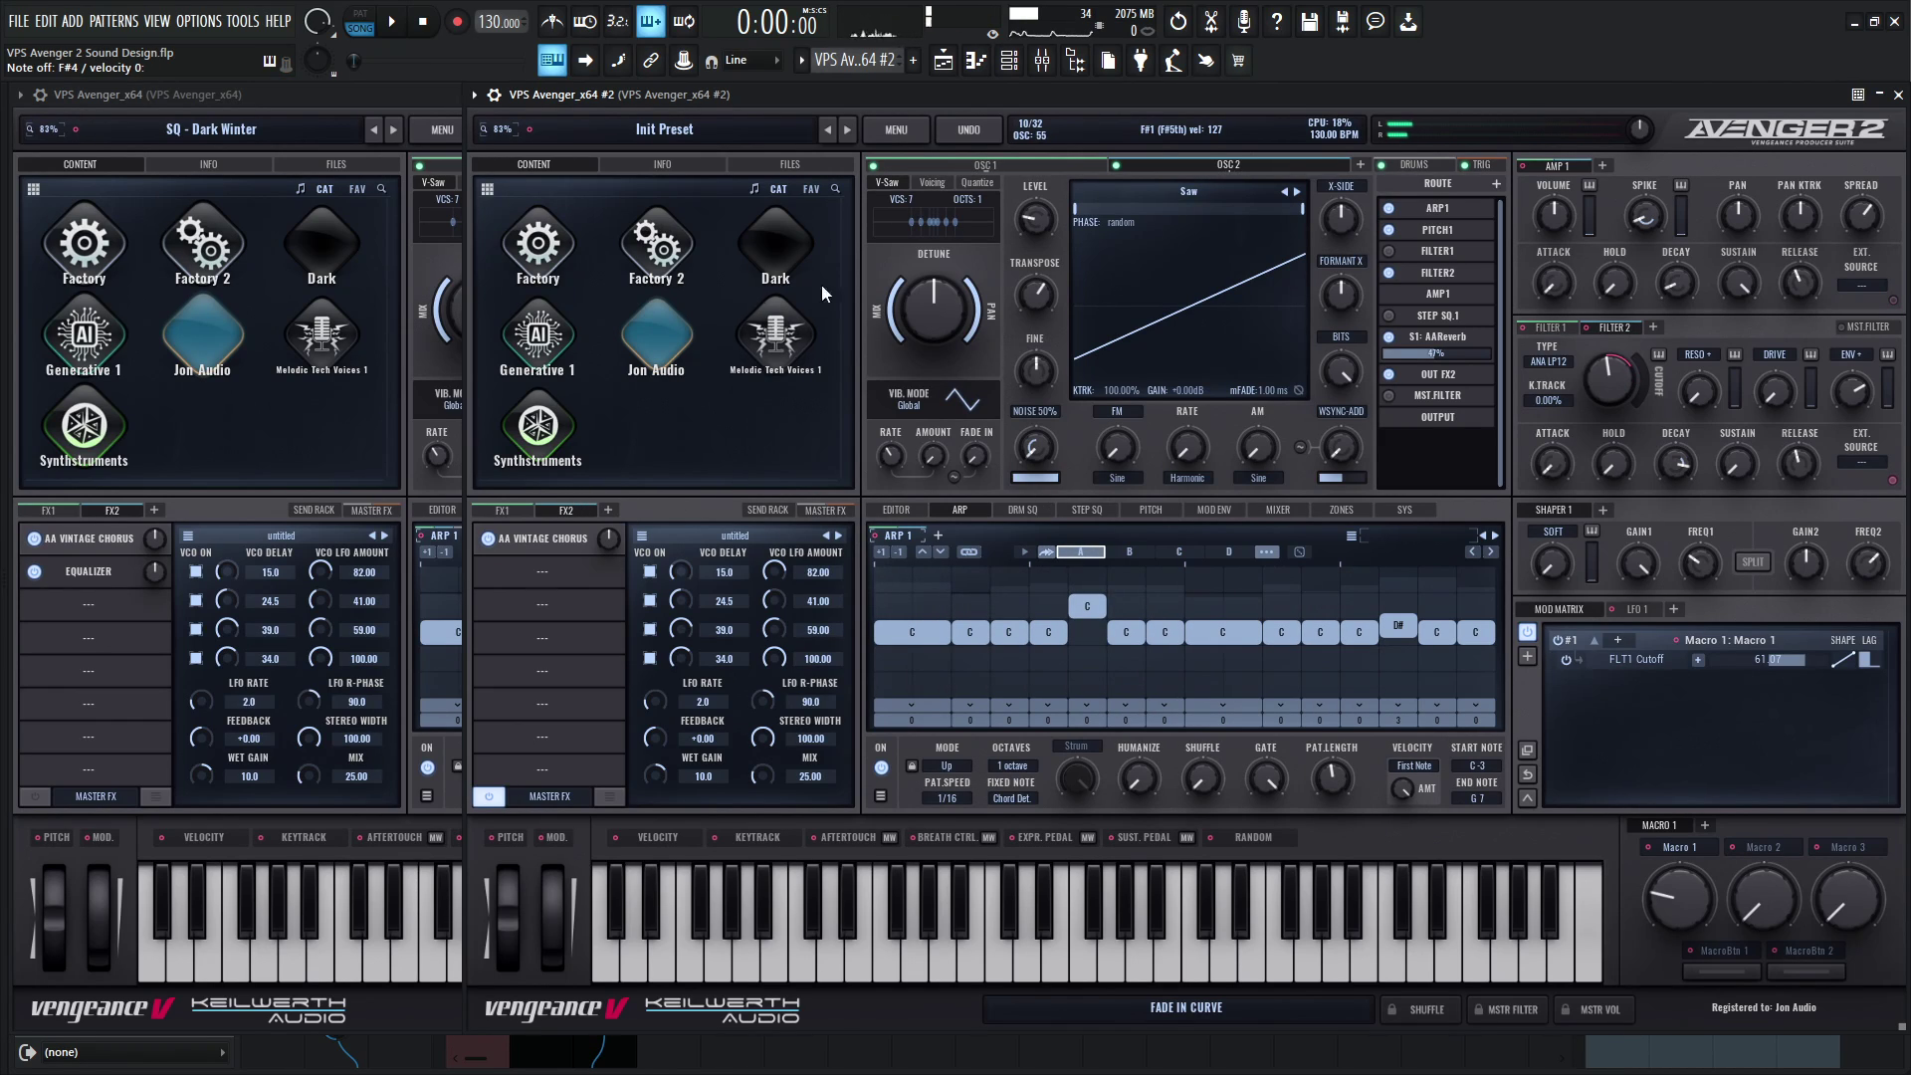
Audition OSC 2 and OSC 1 of the new patch one at a time in solo.
left_click(1239, 150)
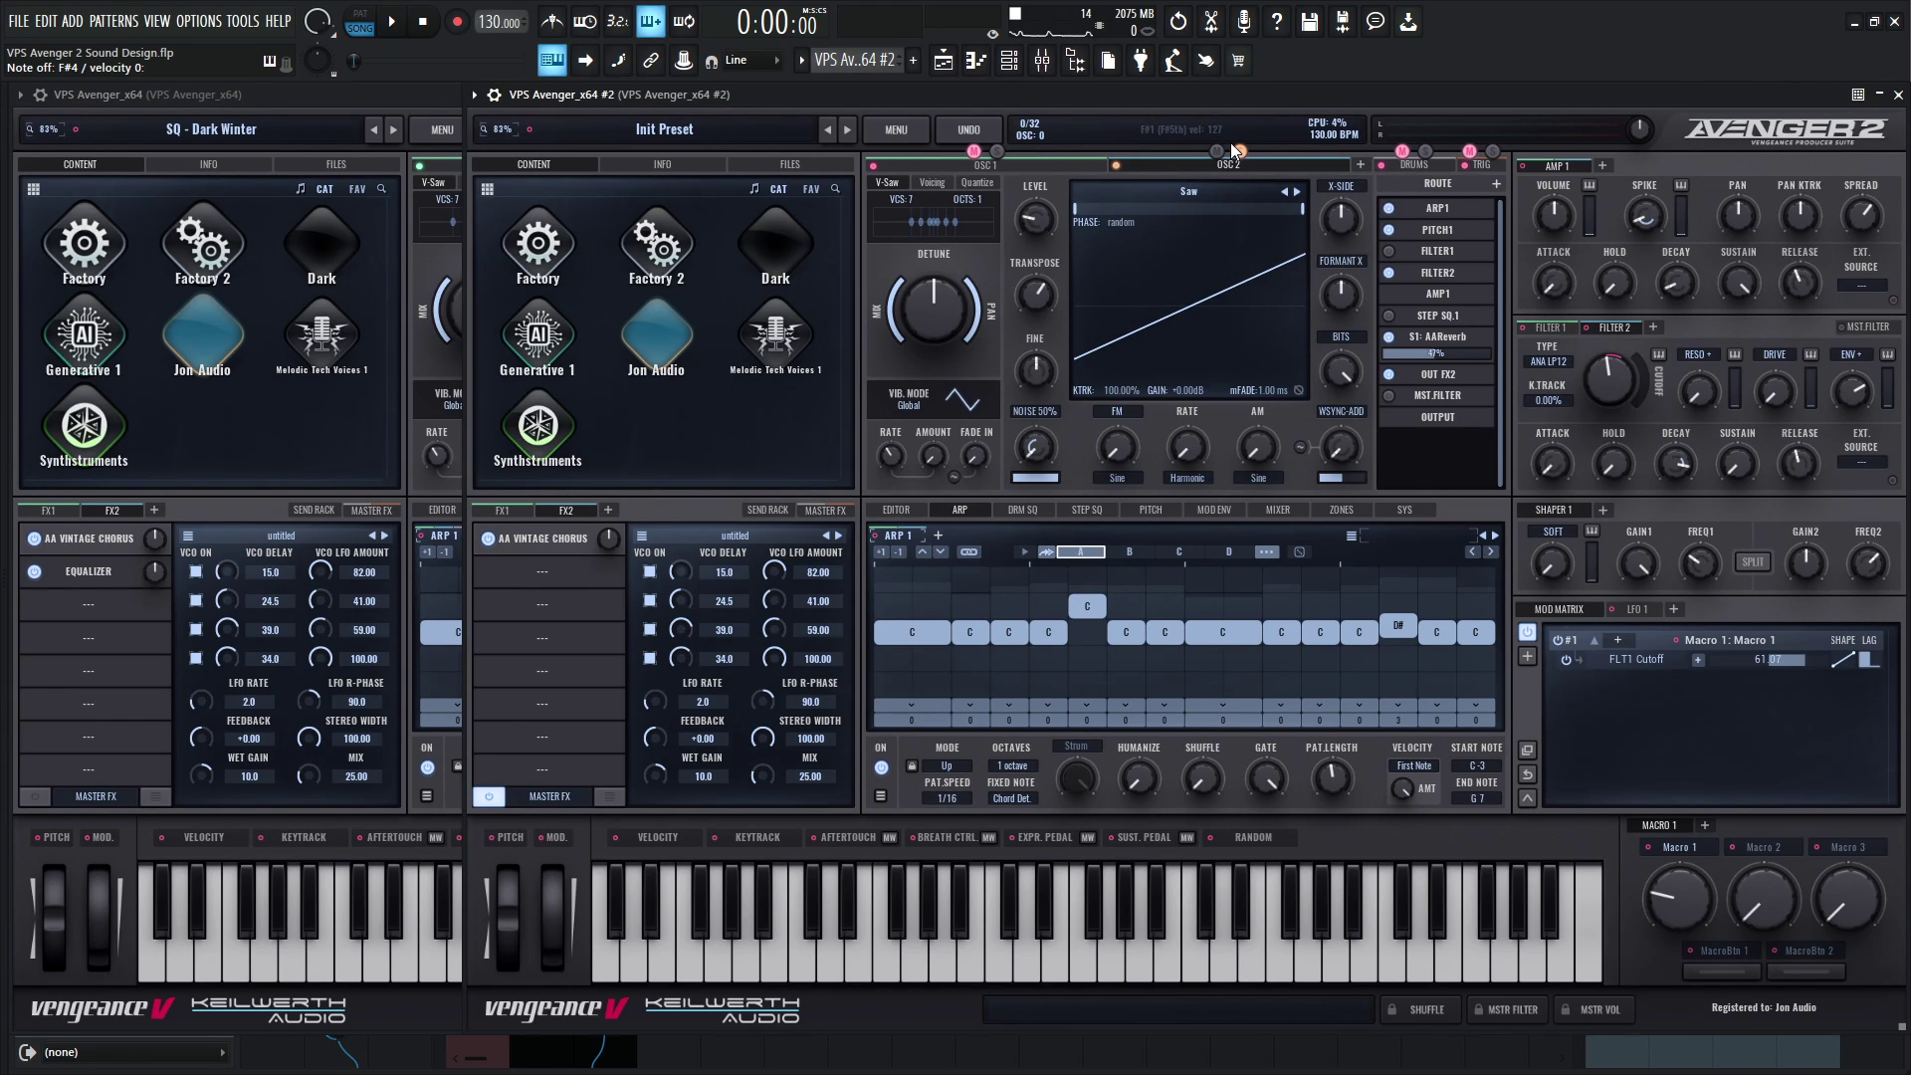
key("g")
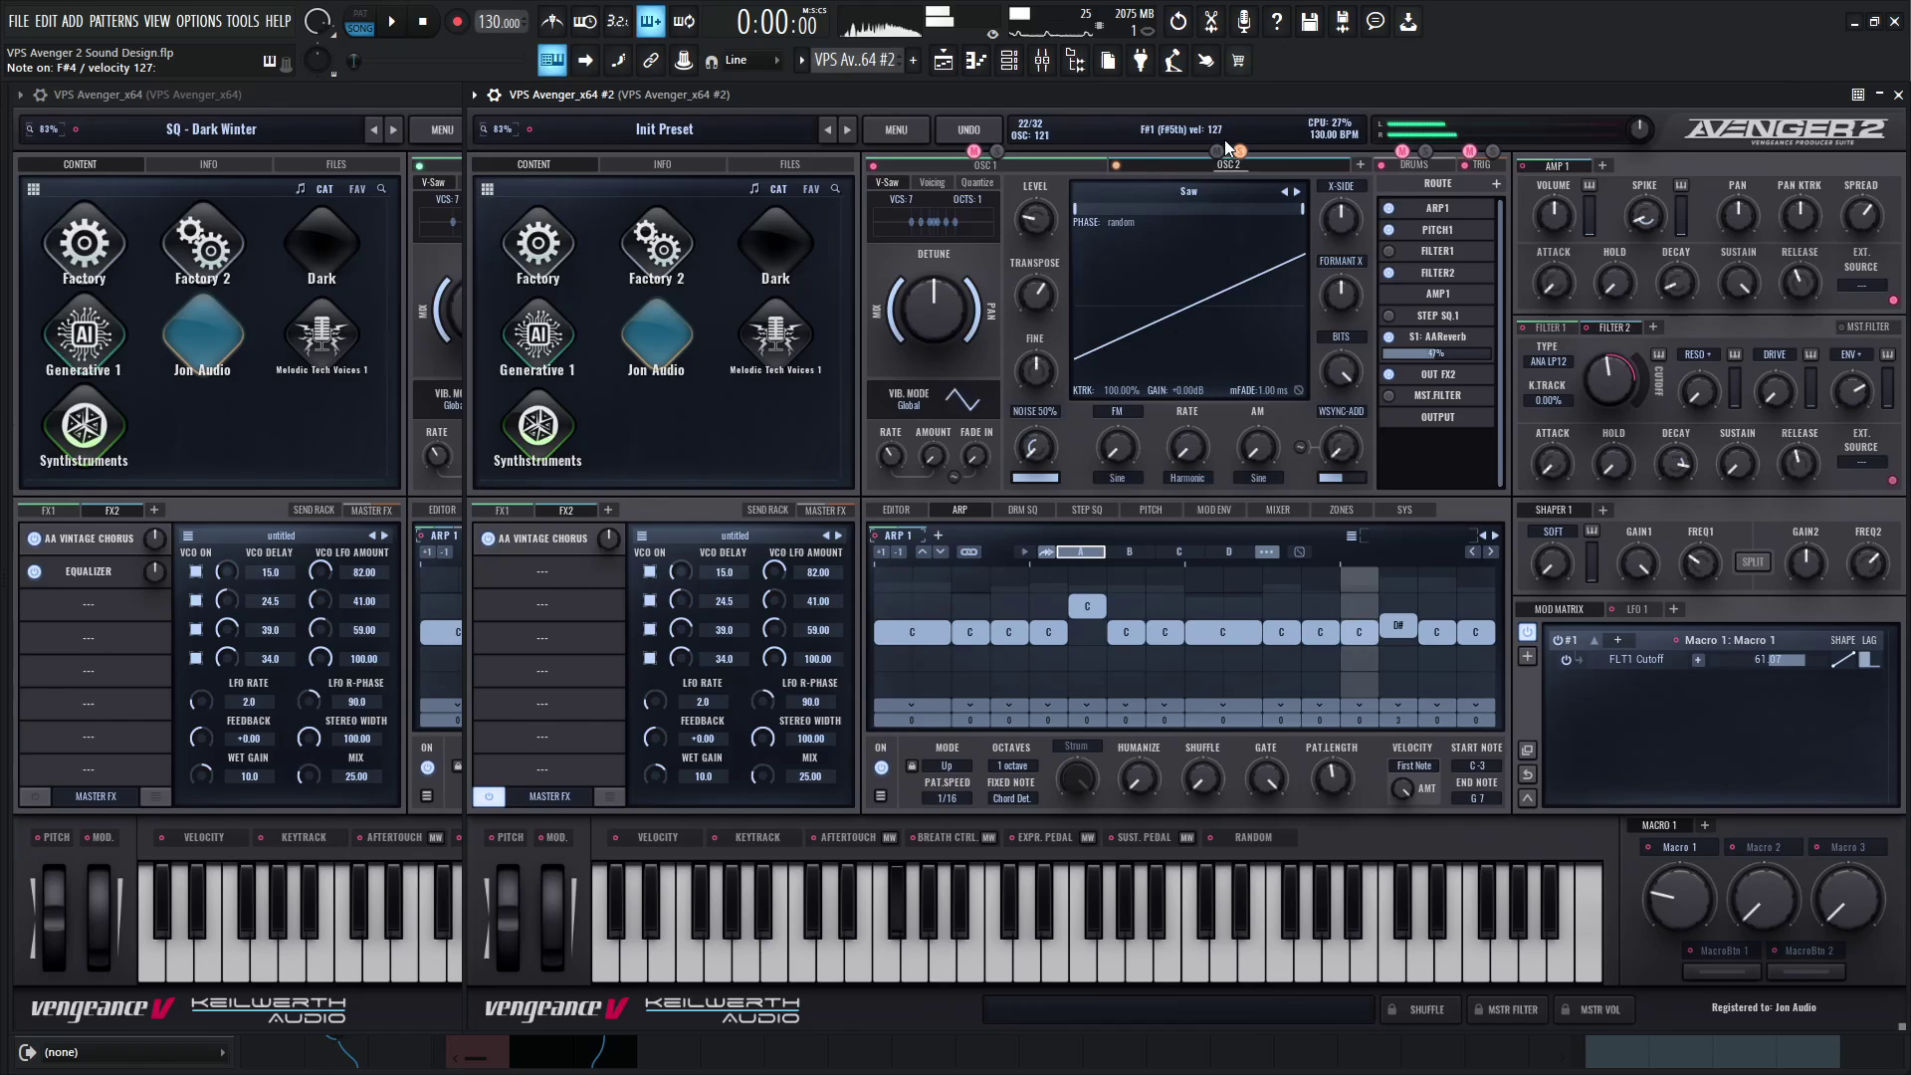
left_click(1240, 150)
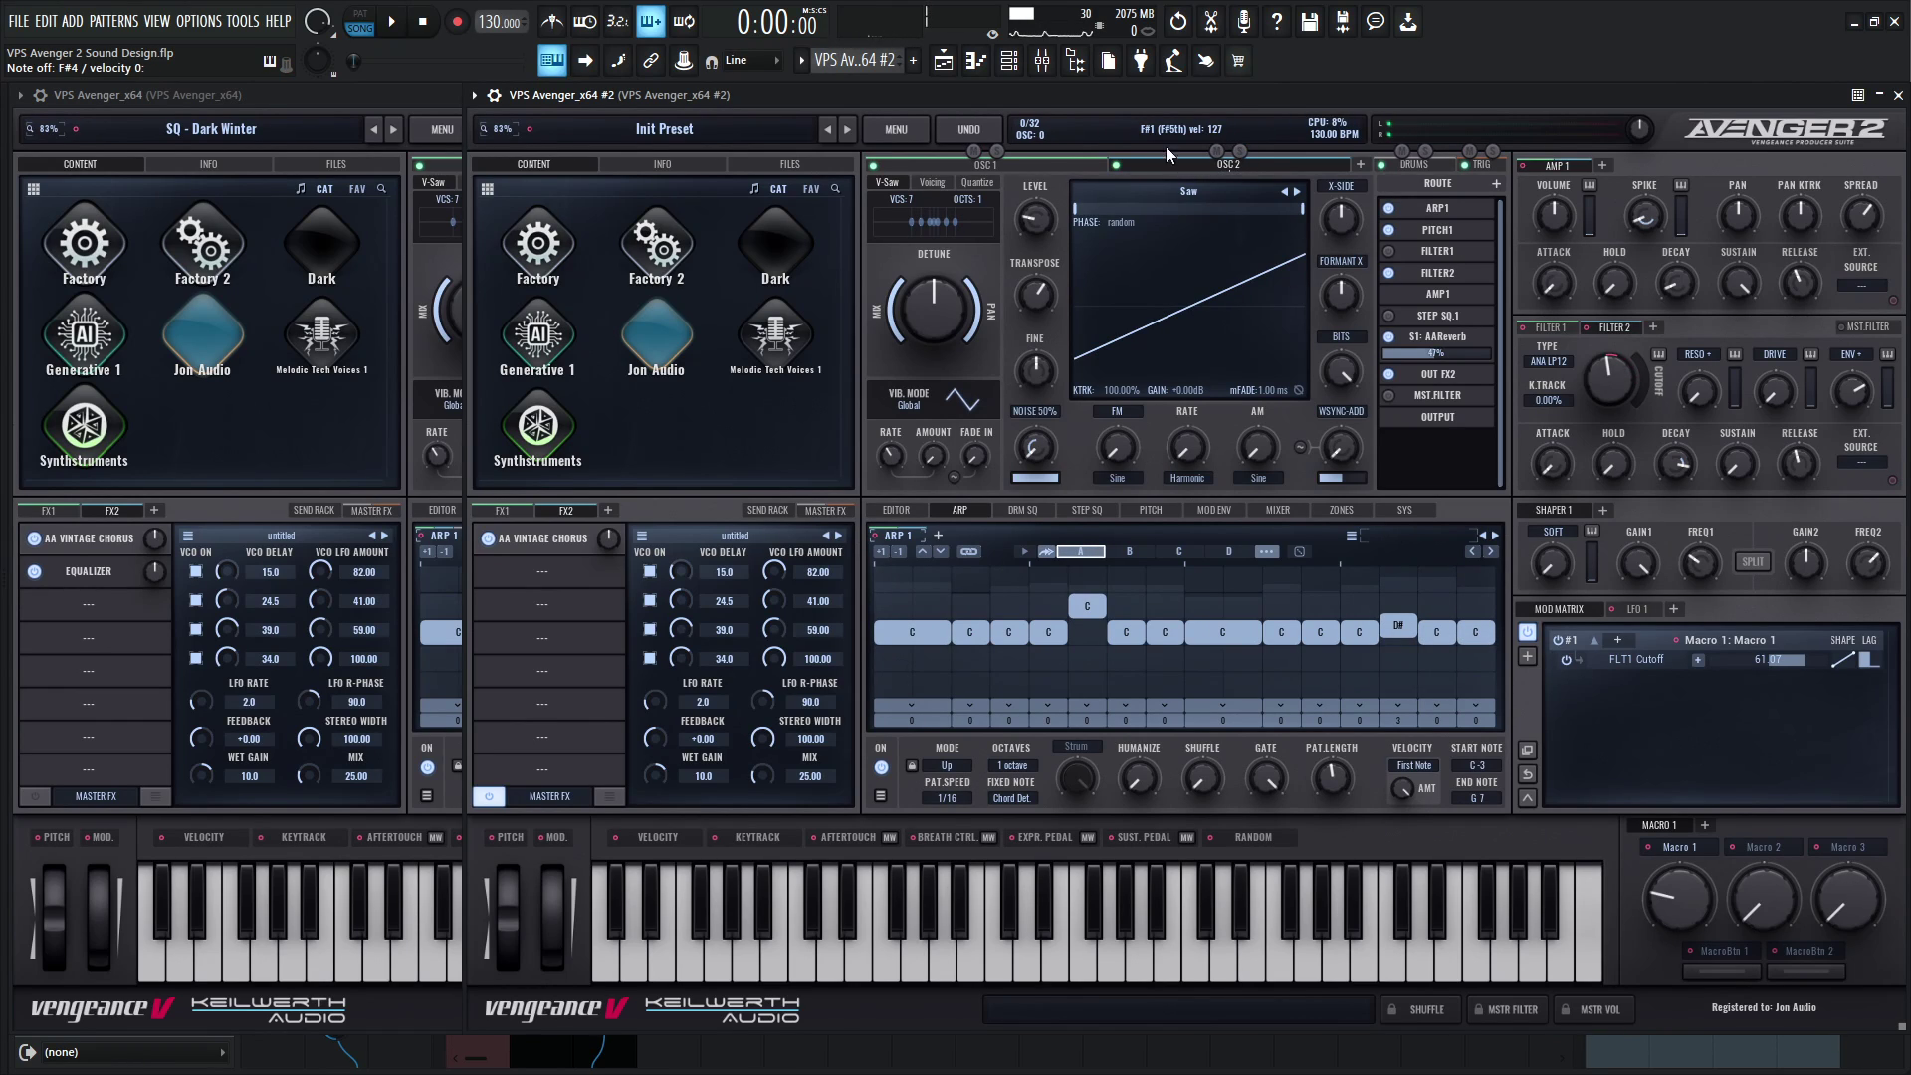
left_click(996, 153)
key("g")
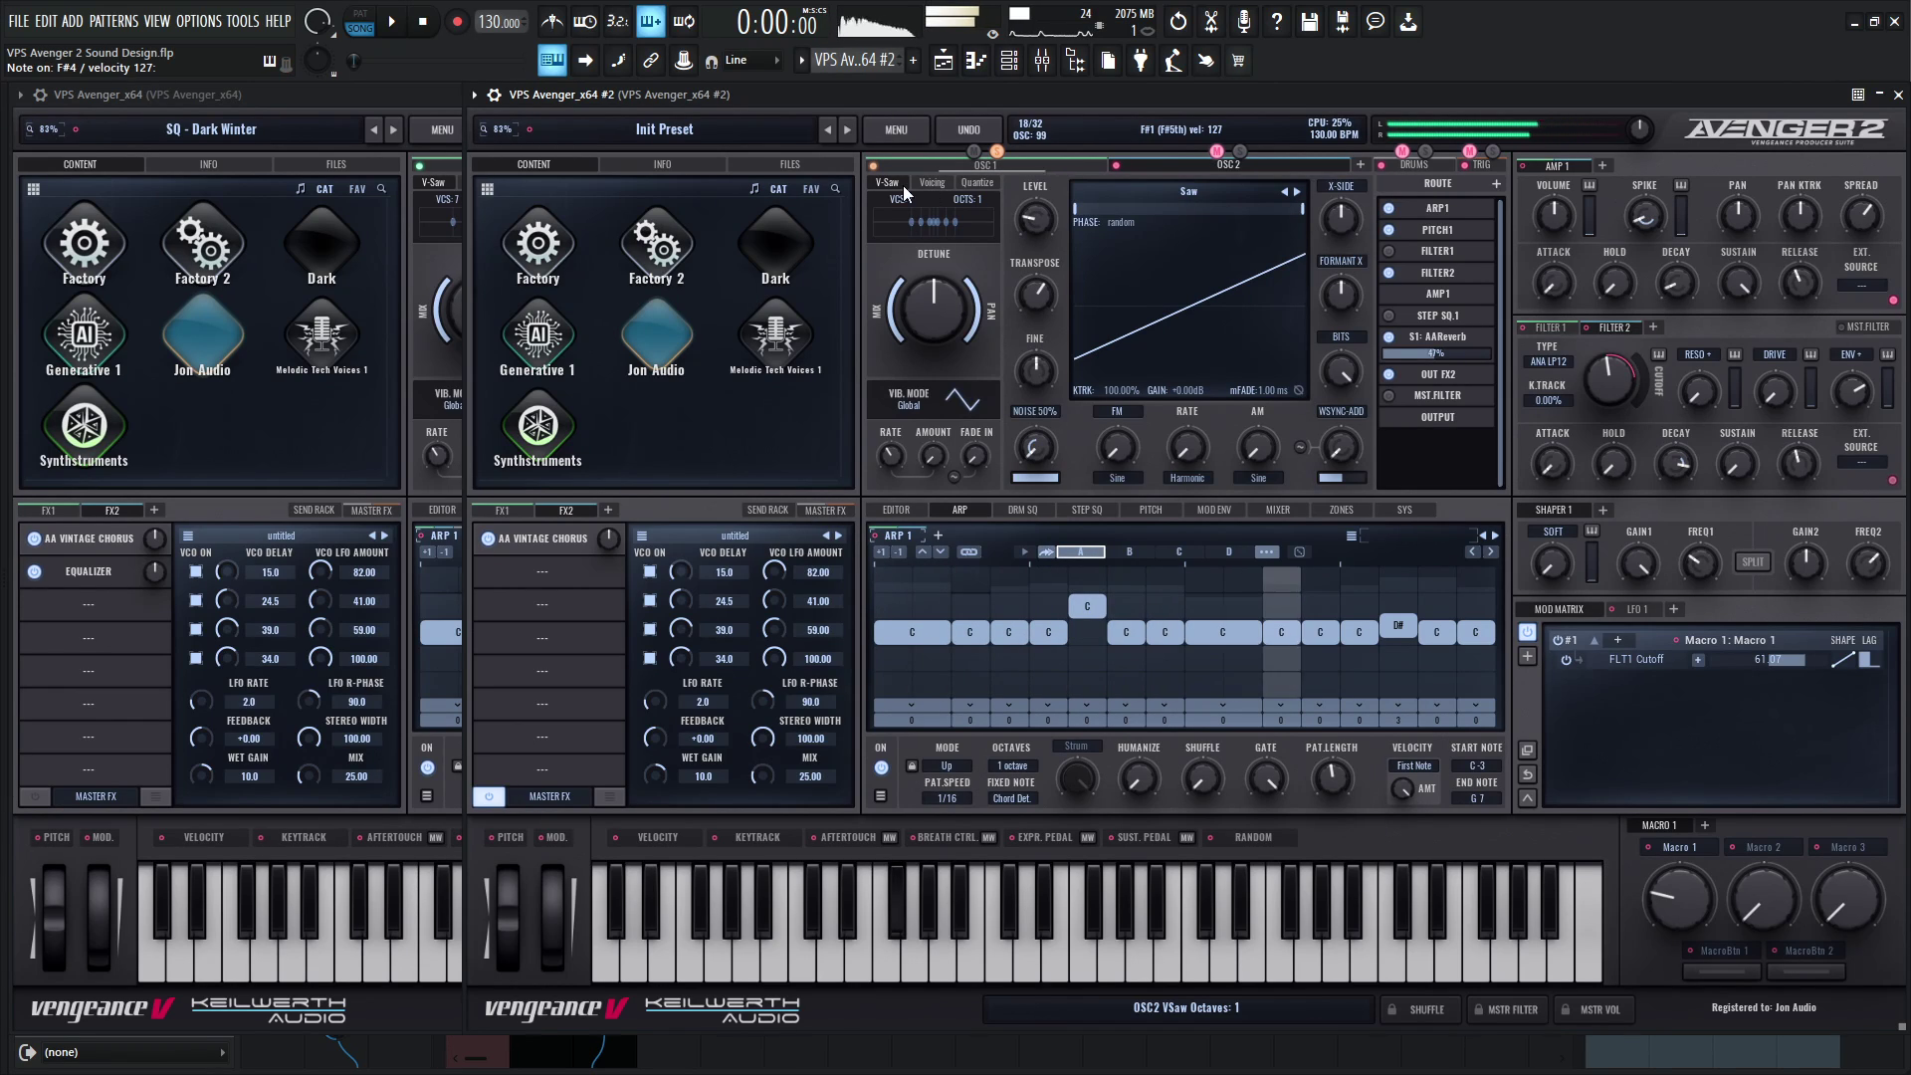
left_click(996, 153)
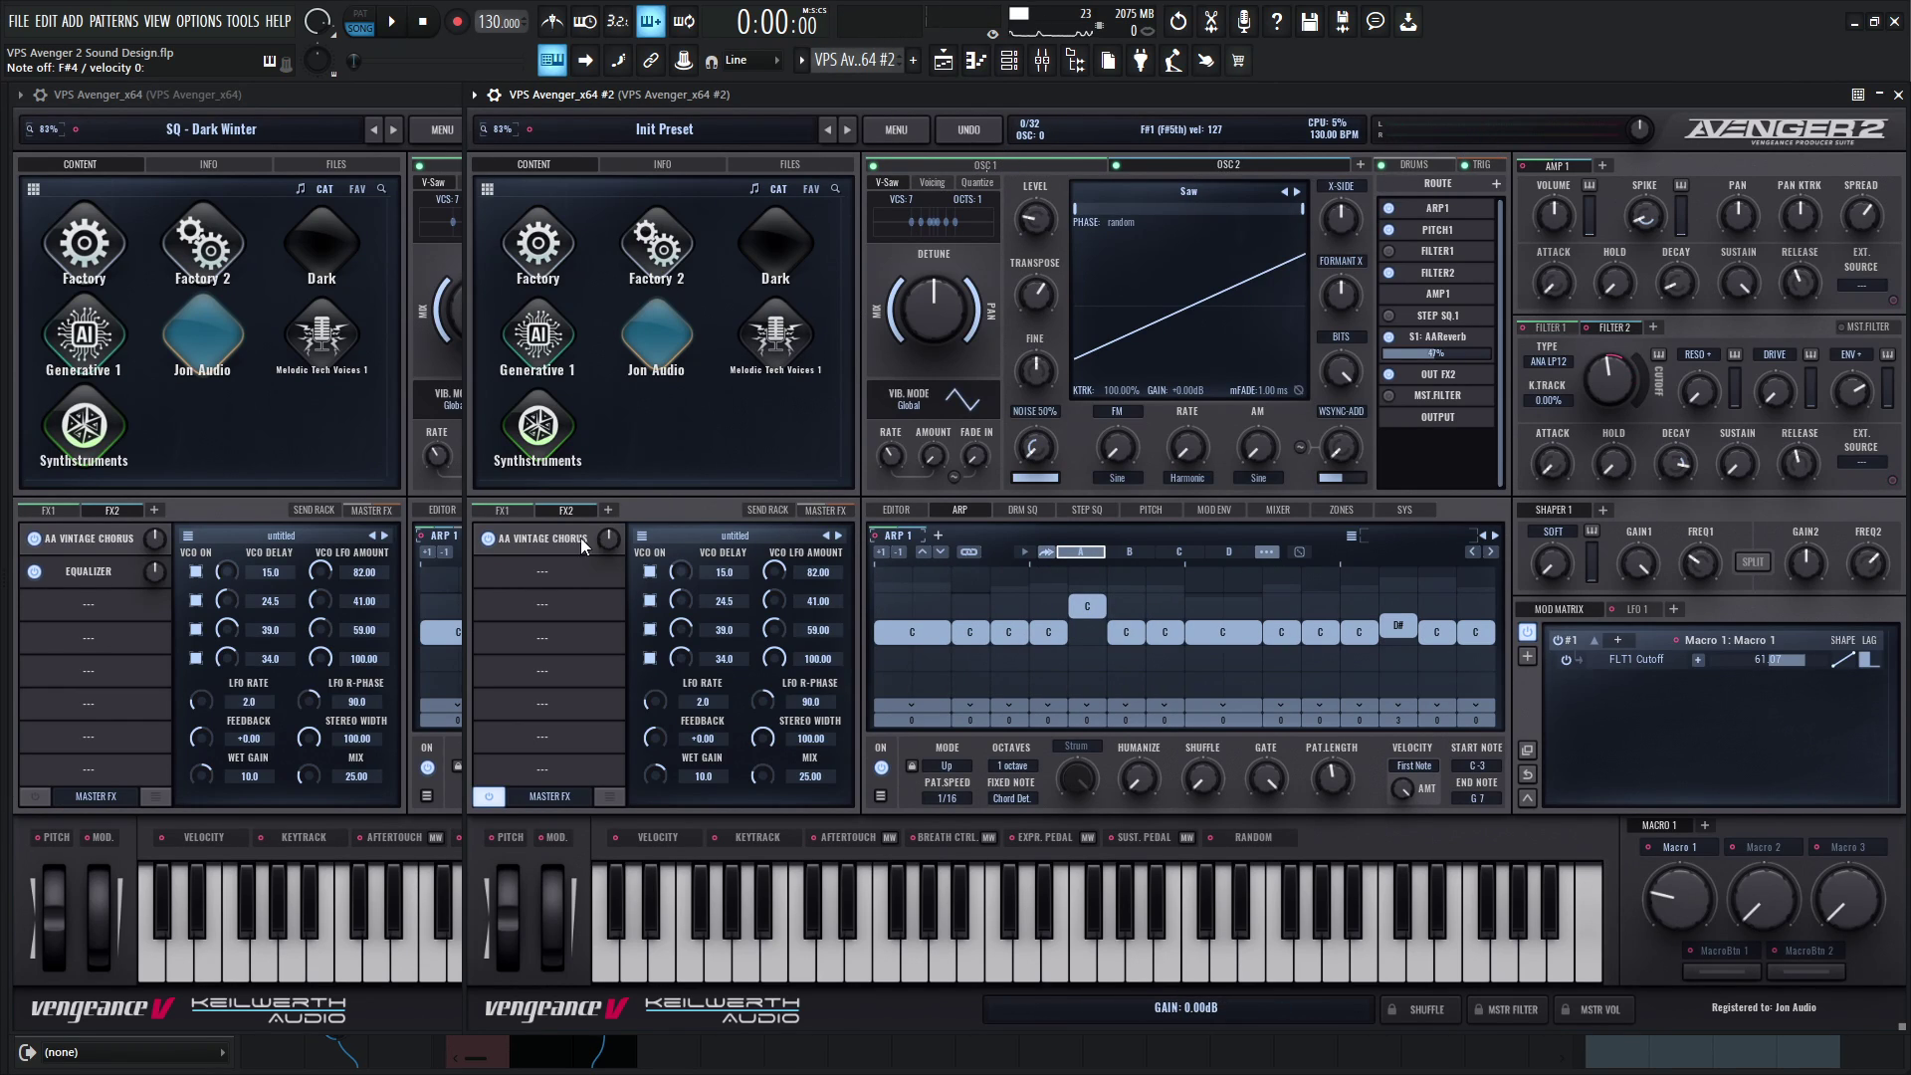
Add an Equalizer to the second FX2 slot of the new patch, and open Dark Winter's FX2 equalizer in the large view for reference.
left_click(553, 572)
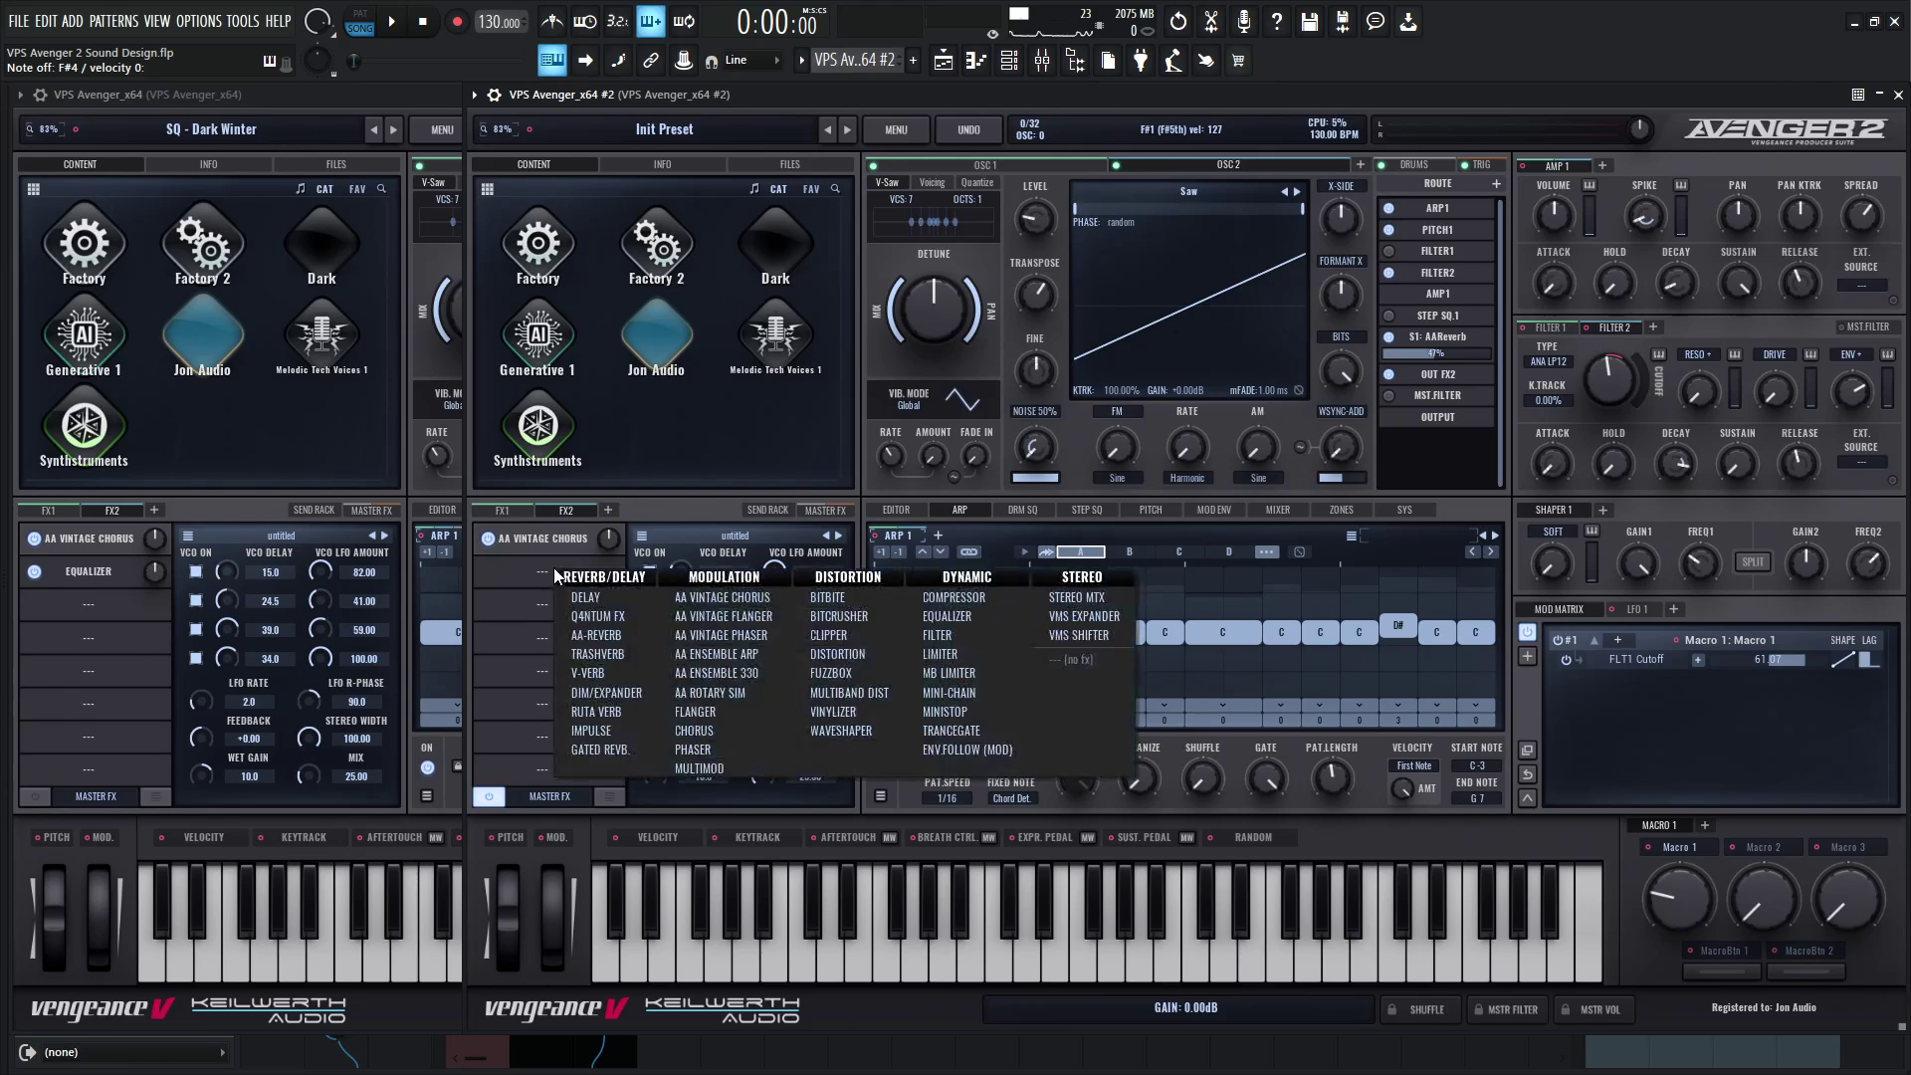
left_click(937, 616)
left_click(88, 572)
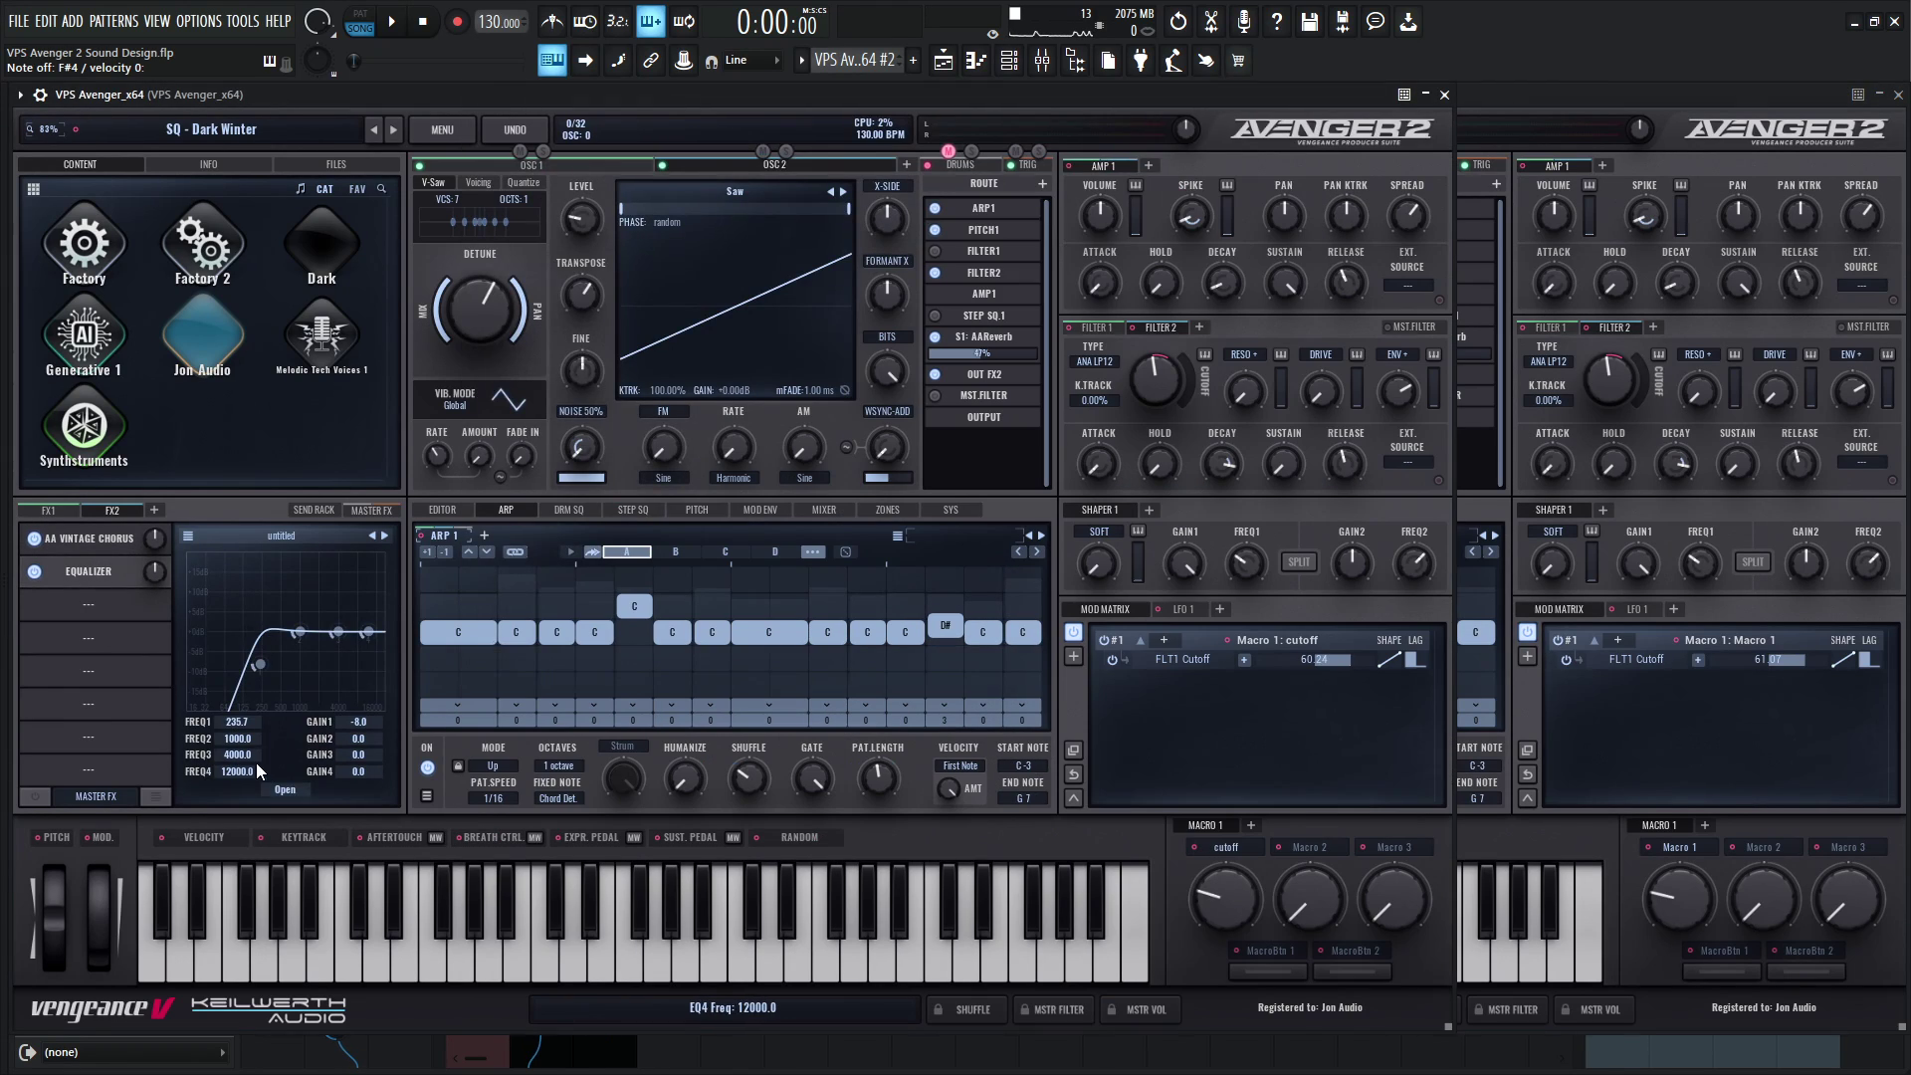
left_click(284, 790)
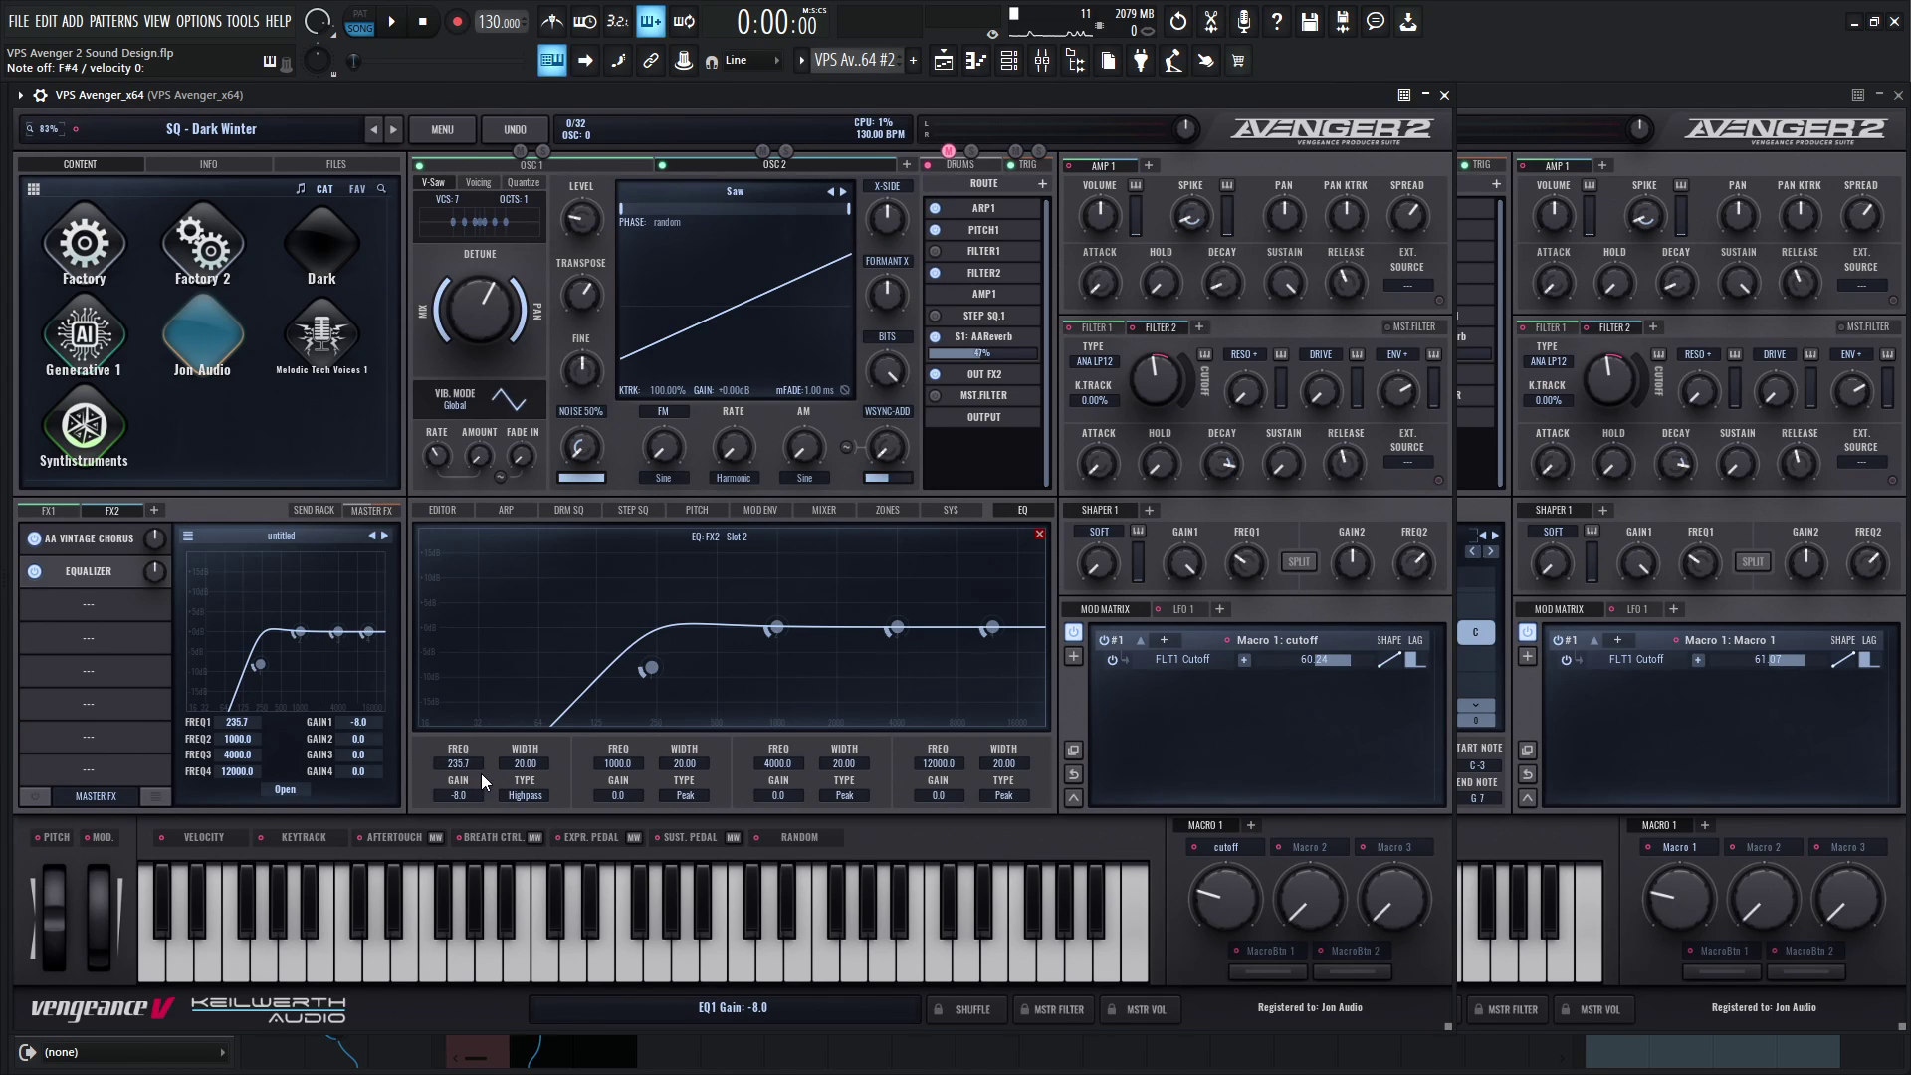
left_click(1606, 718)
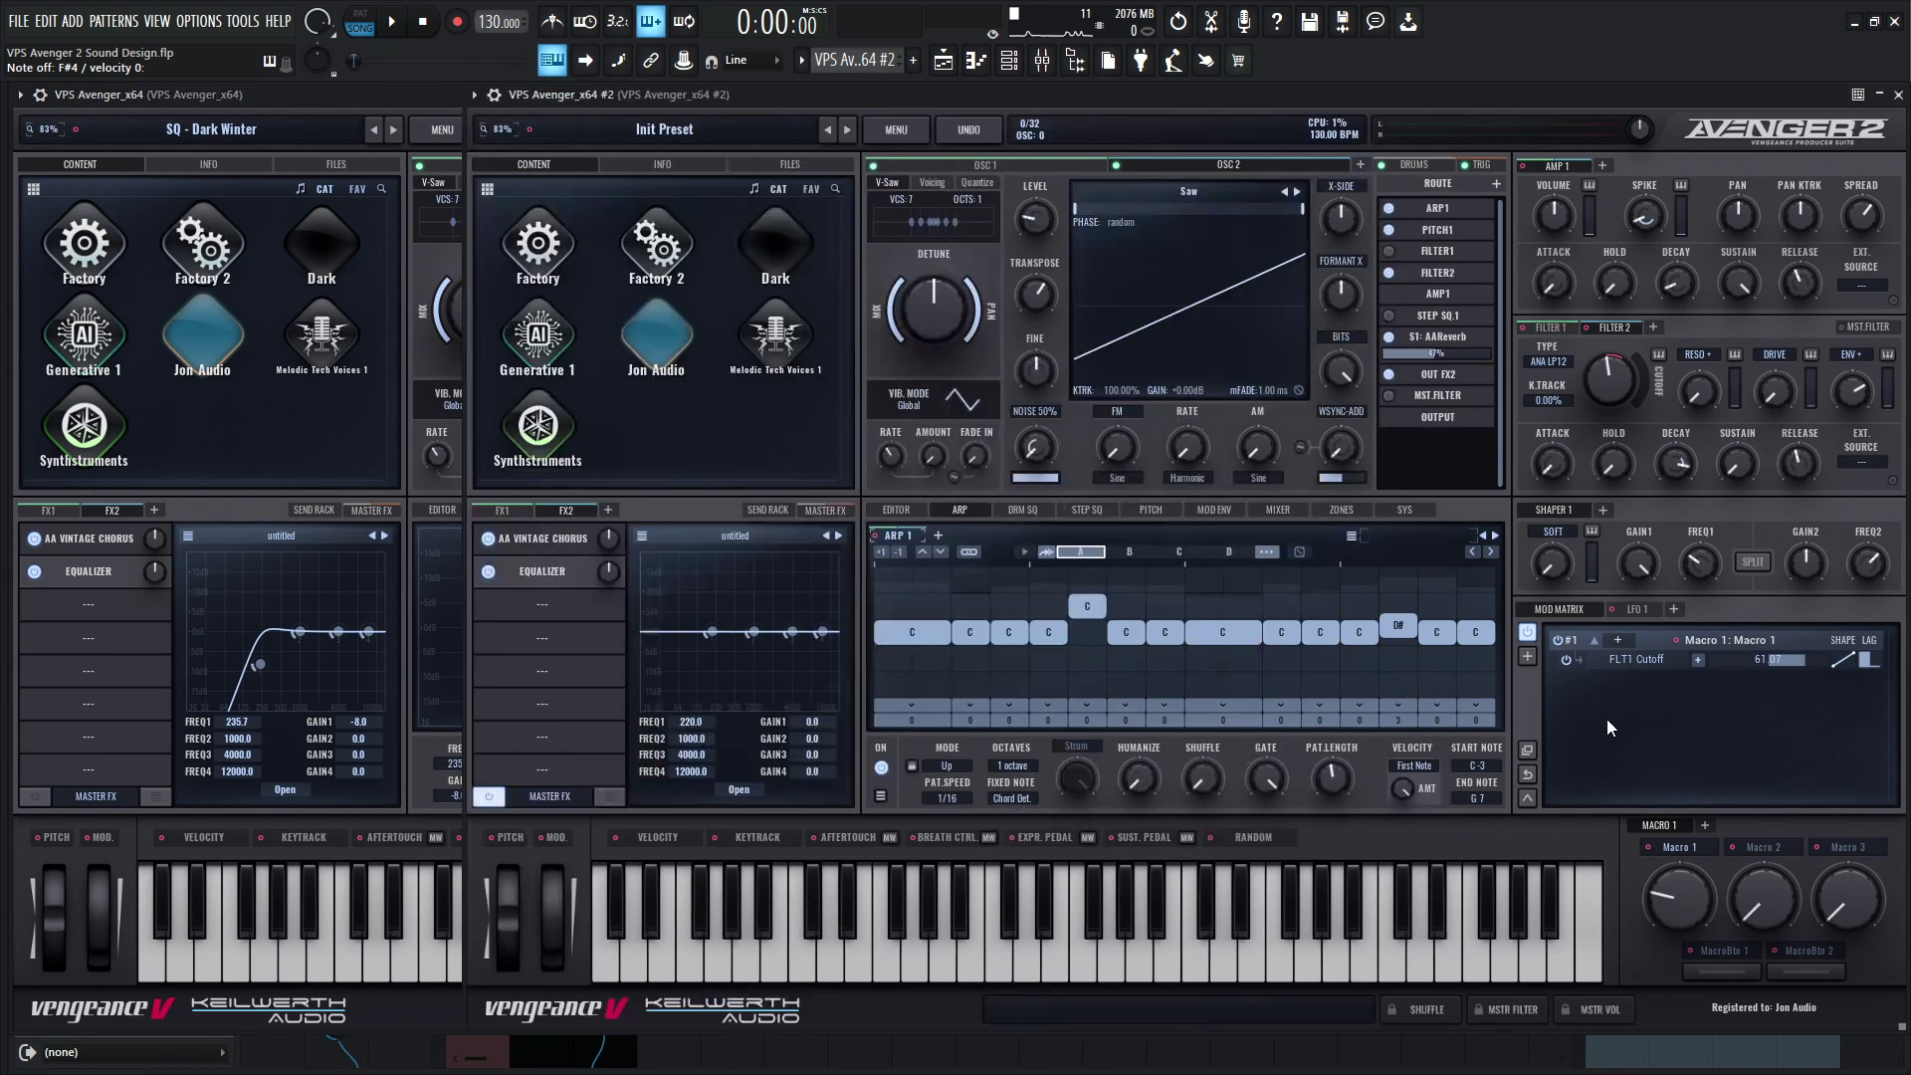
Turn band 1 of the new patch's FX2 equalizer into a high pass at 239.1 Hz.
left_click(736, 789)
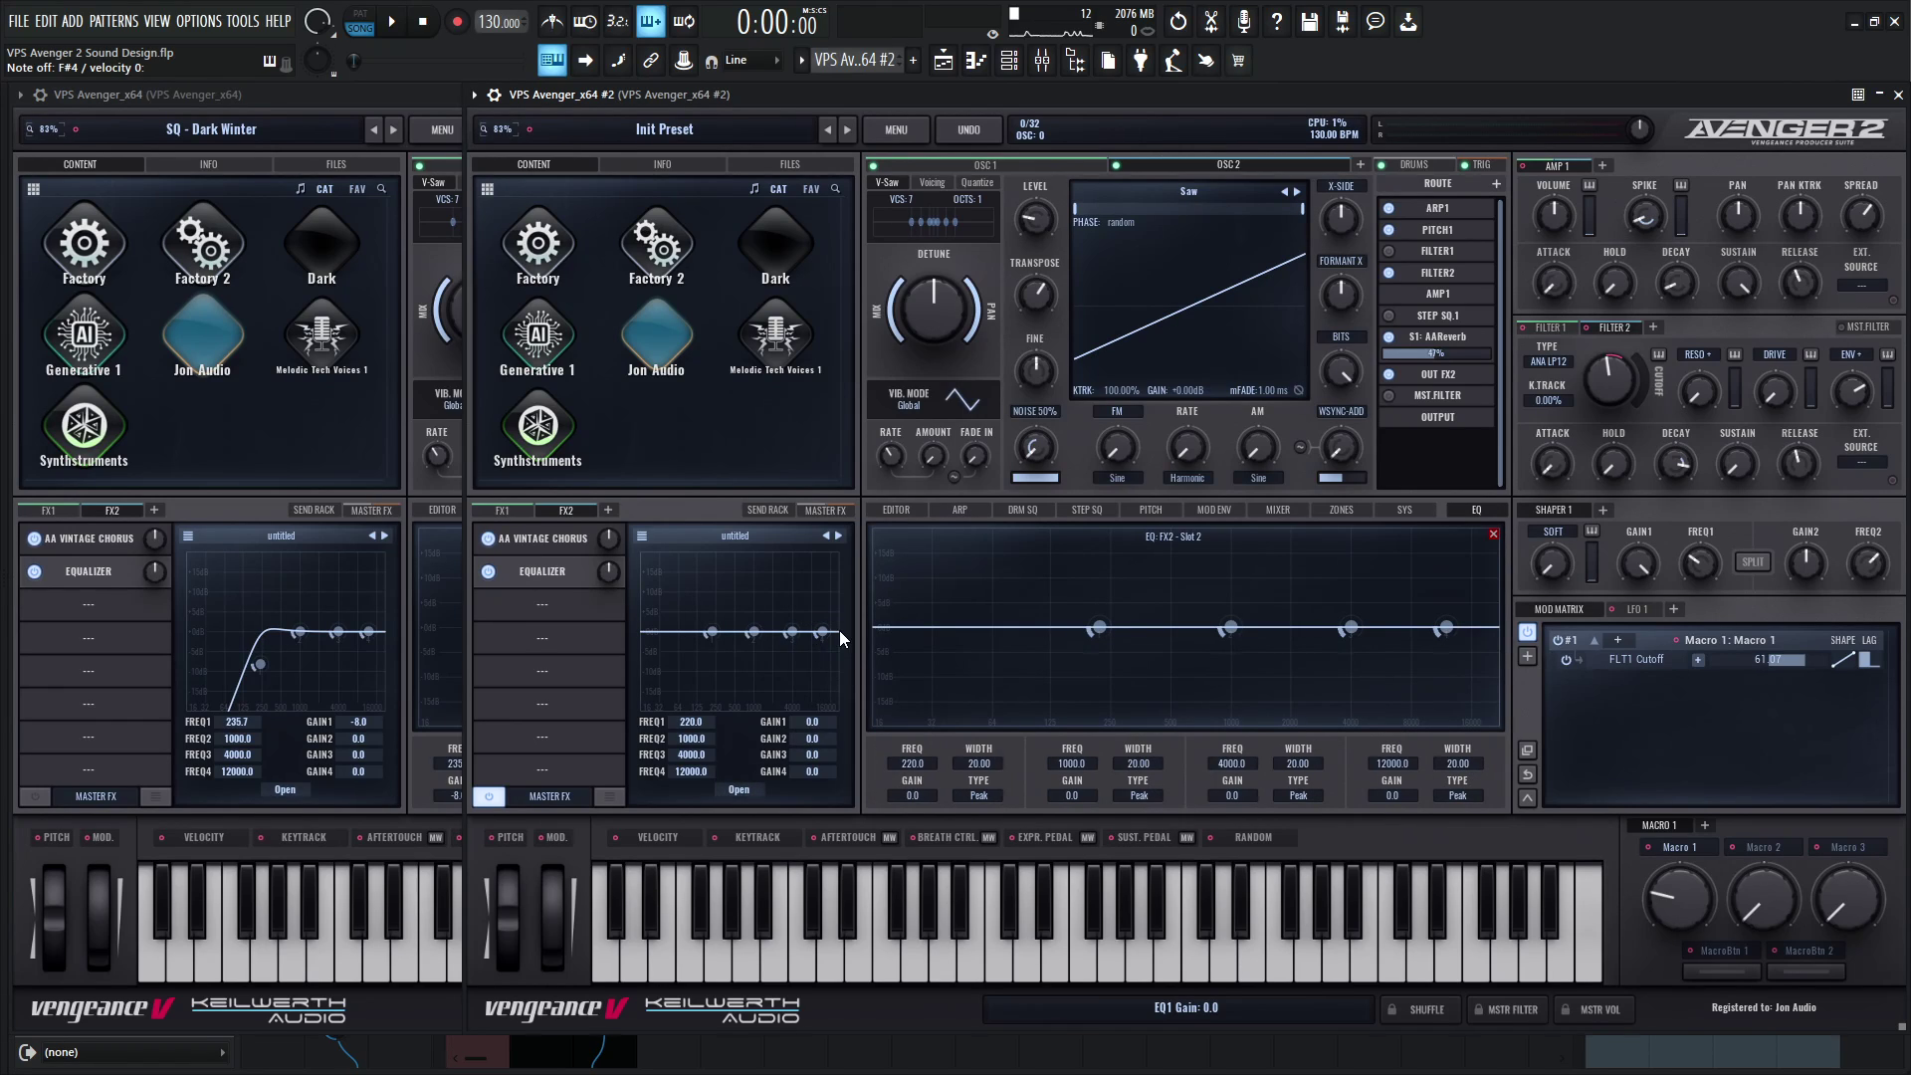
right_click(1099, 633)
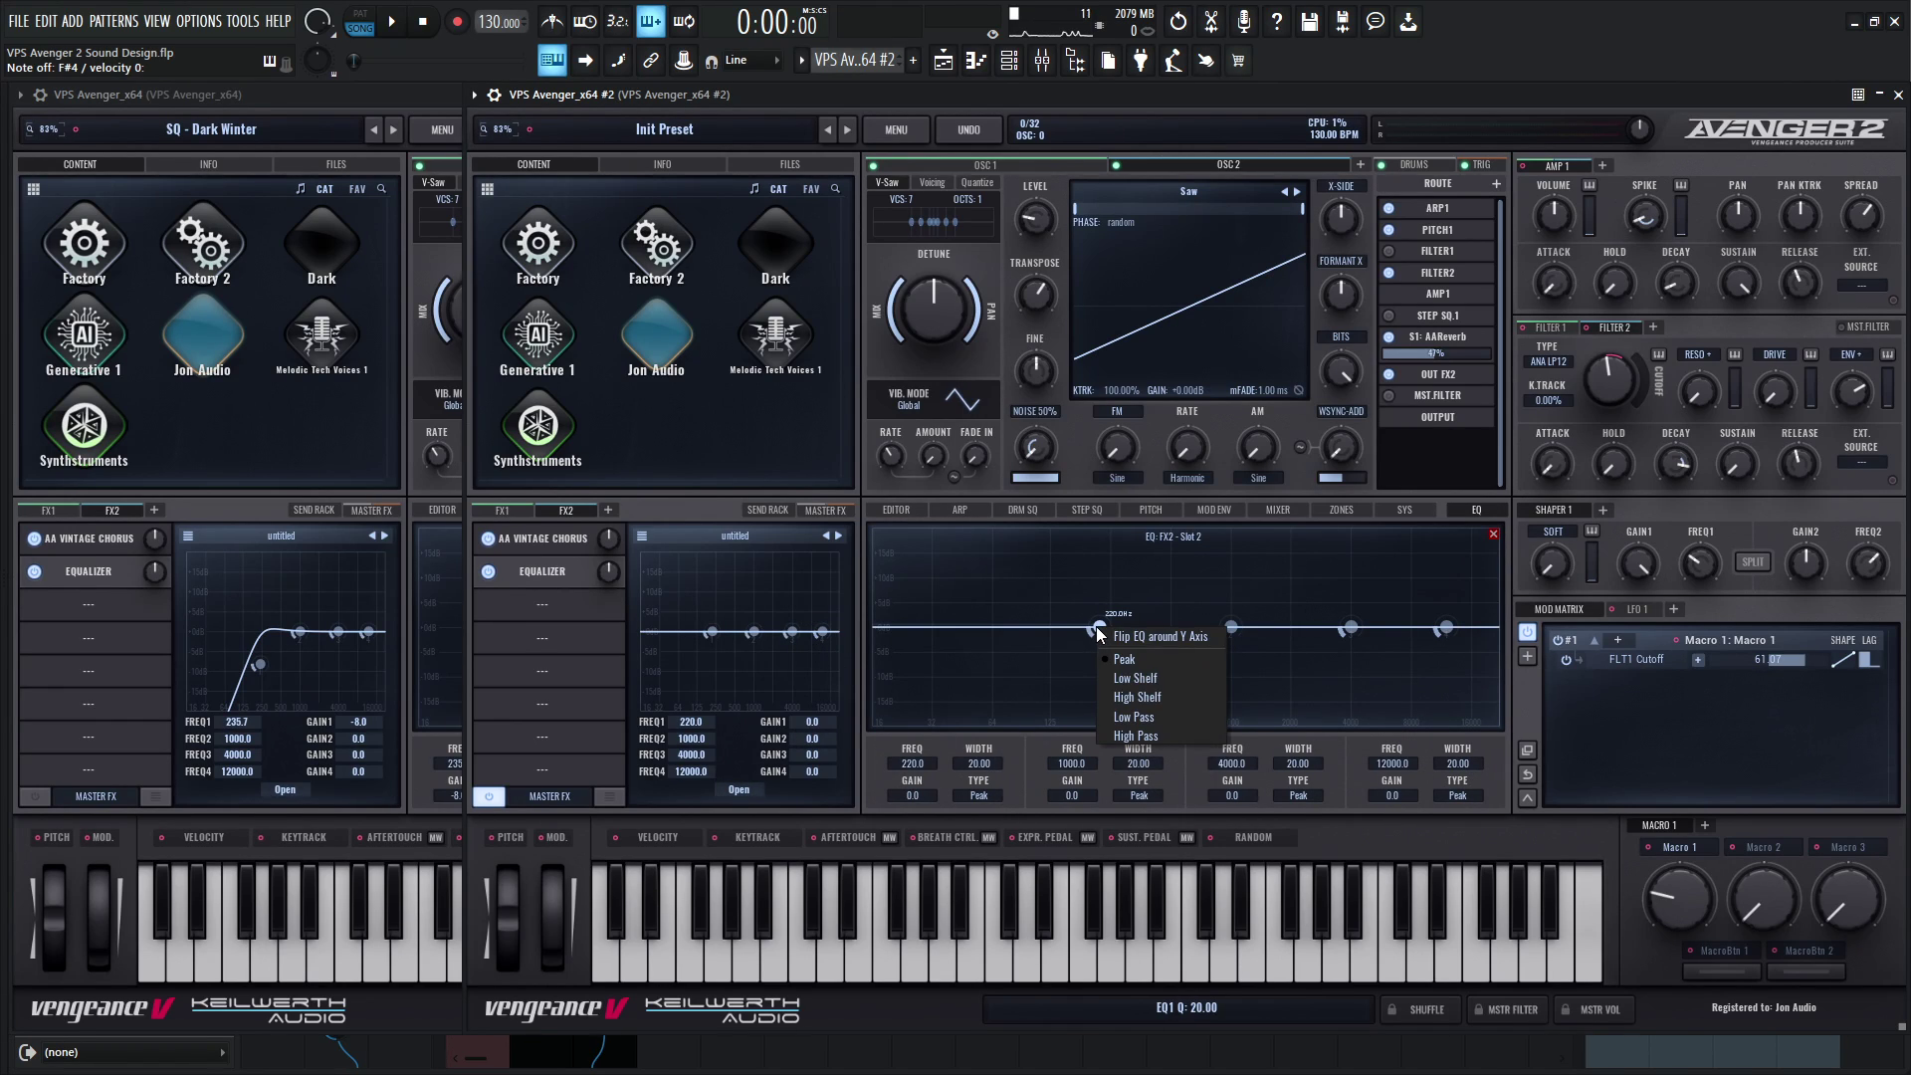
left_click(1134, 734)
left_click_drag(920, 766, 920, 762)
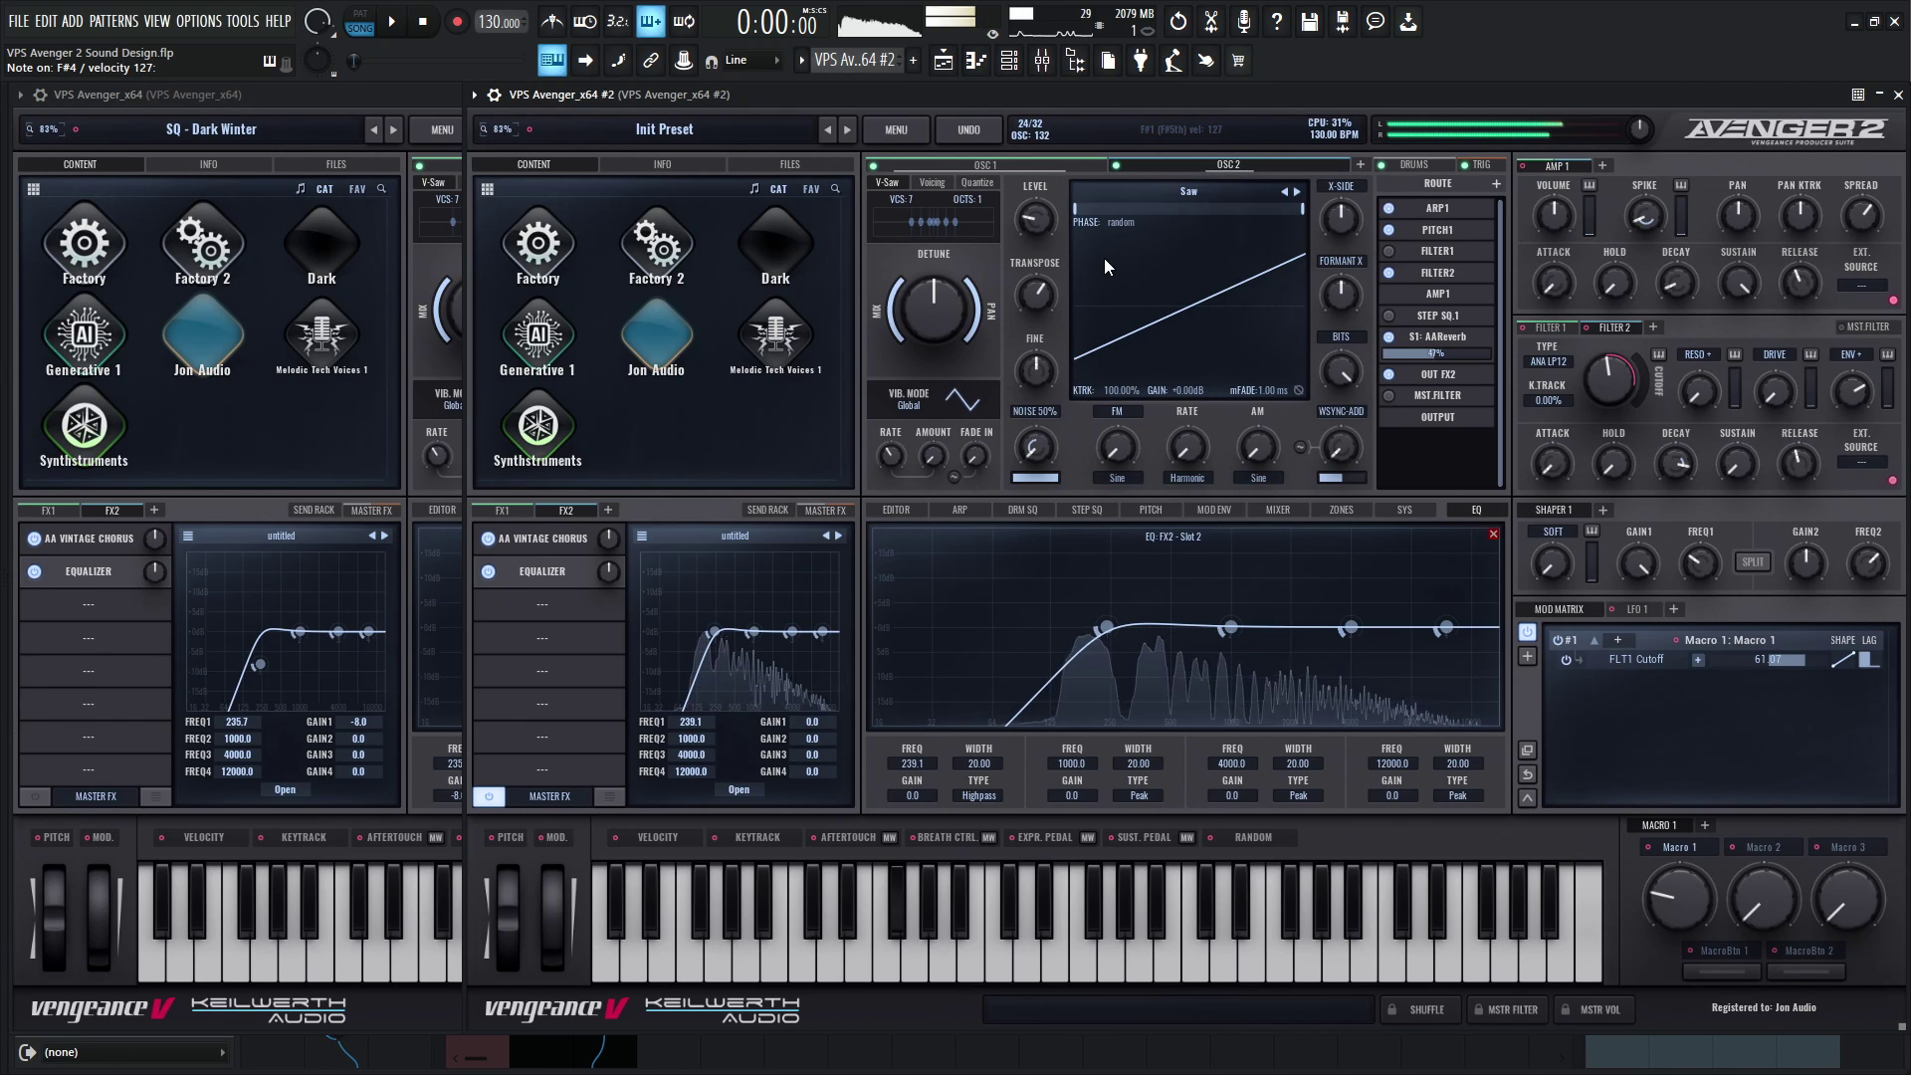
Show OSC 1 of the new patch, and audition both instances alternately to compare their sound.
left_click(1029, 167)
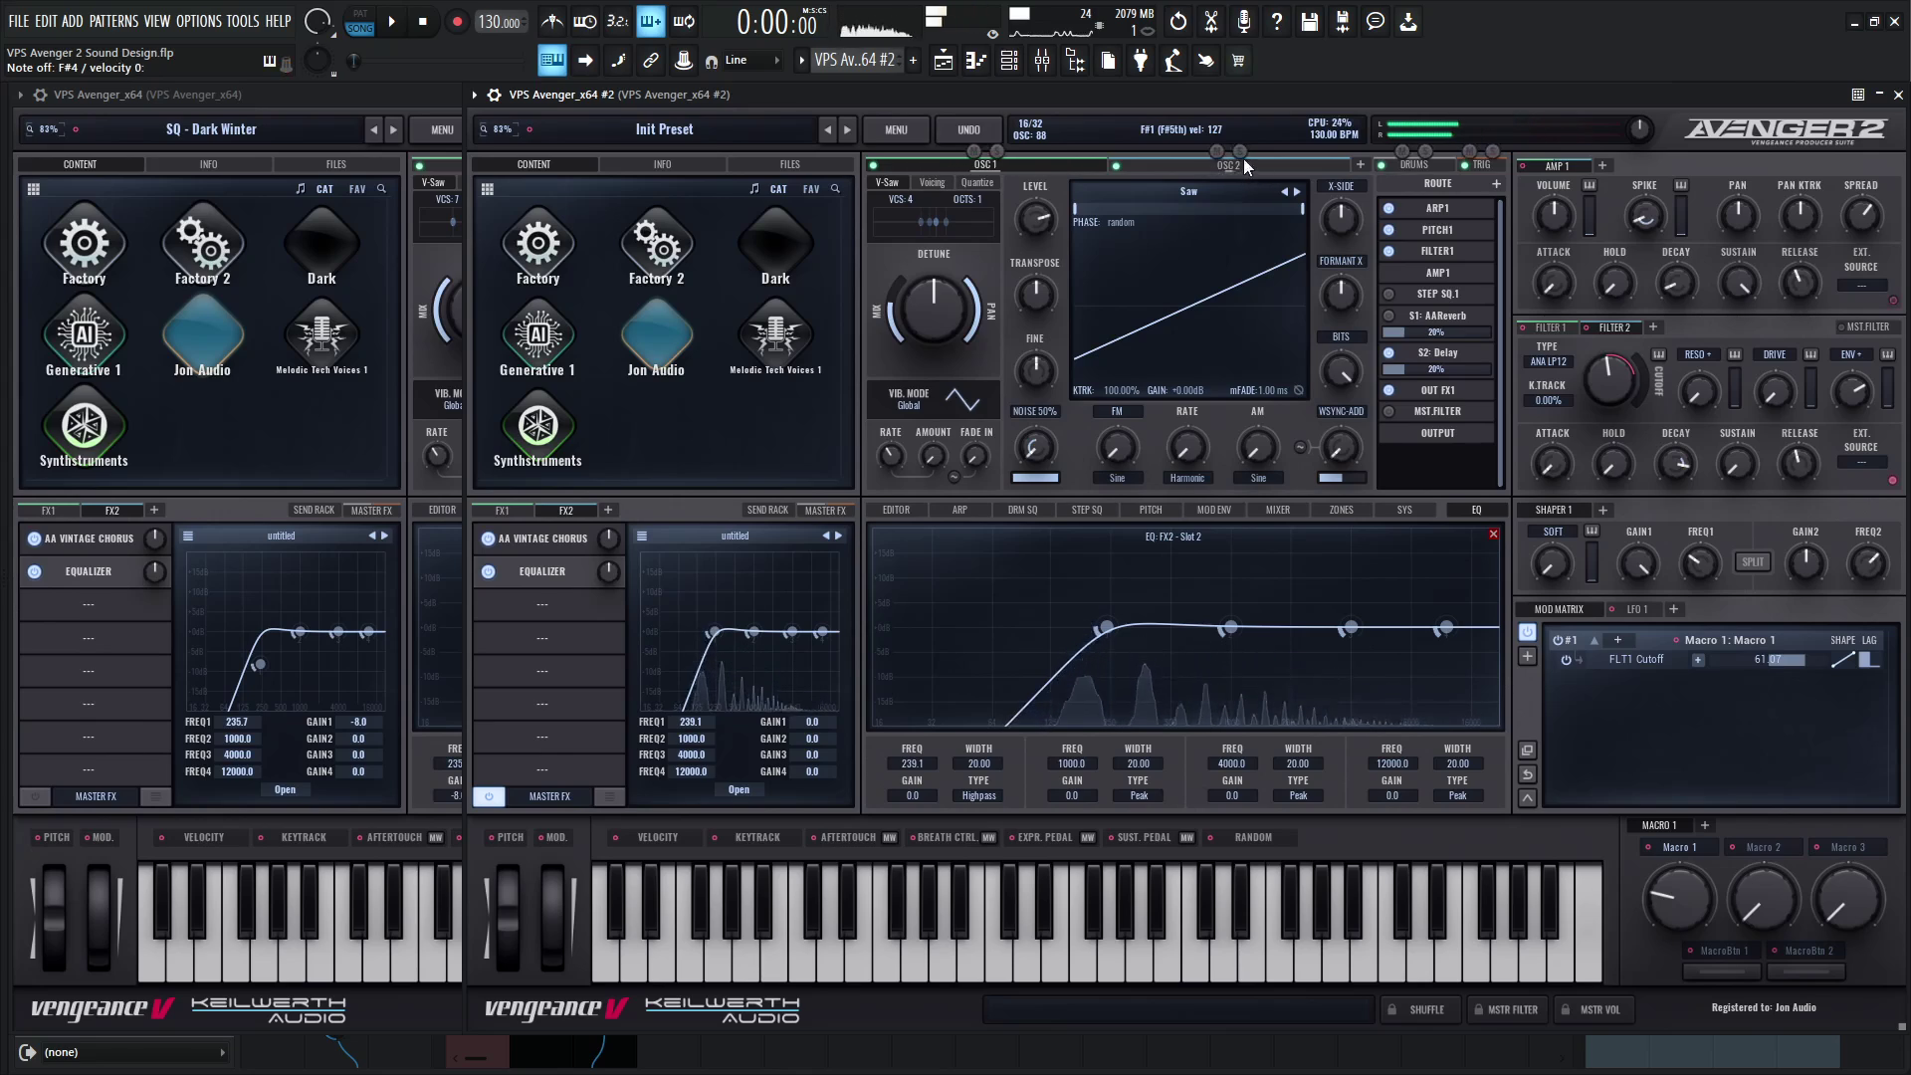
left_click(408, 130)
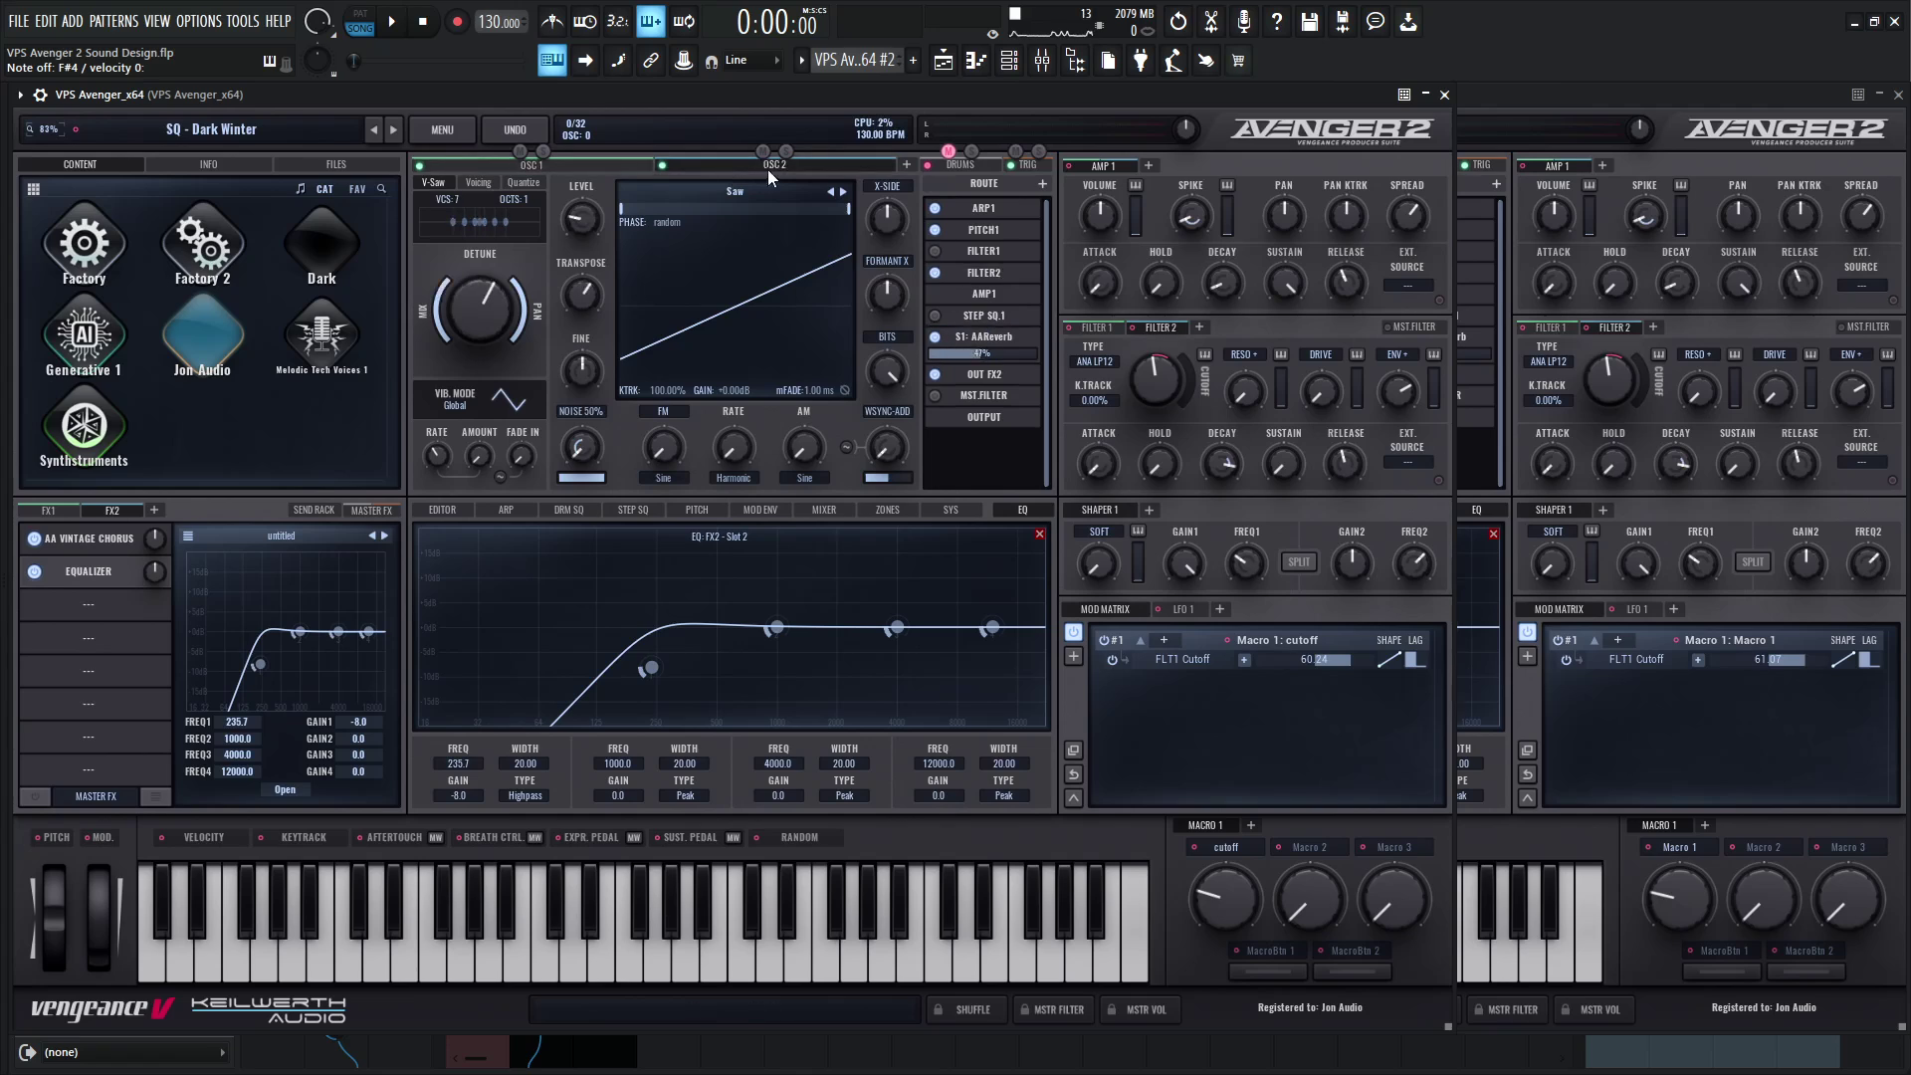
left_click(1523, 98)
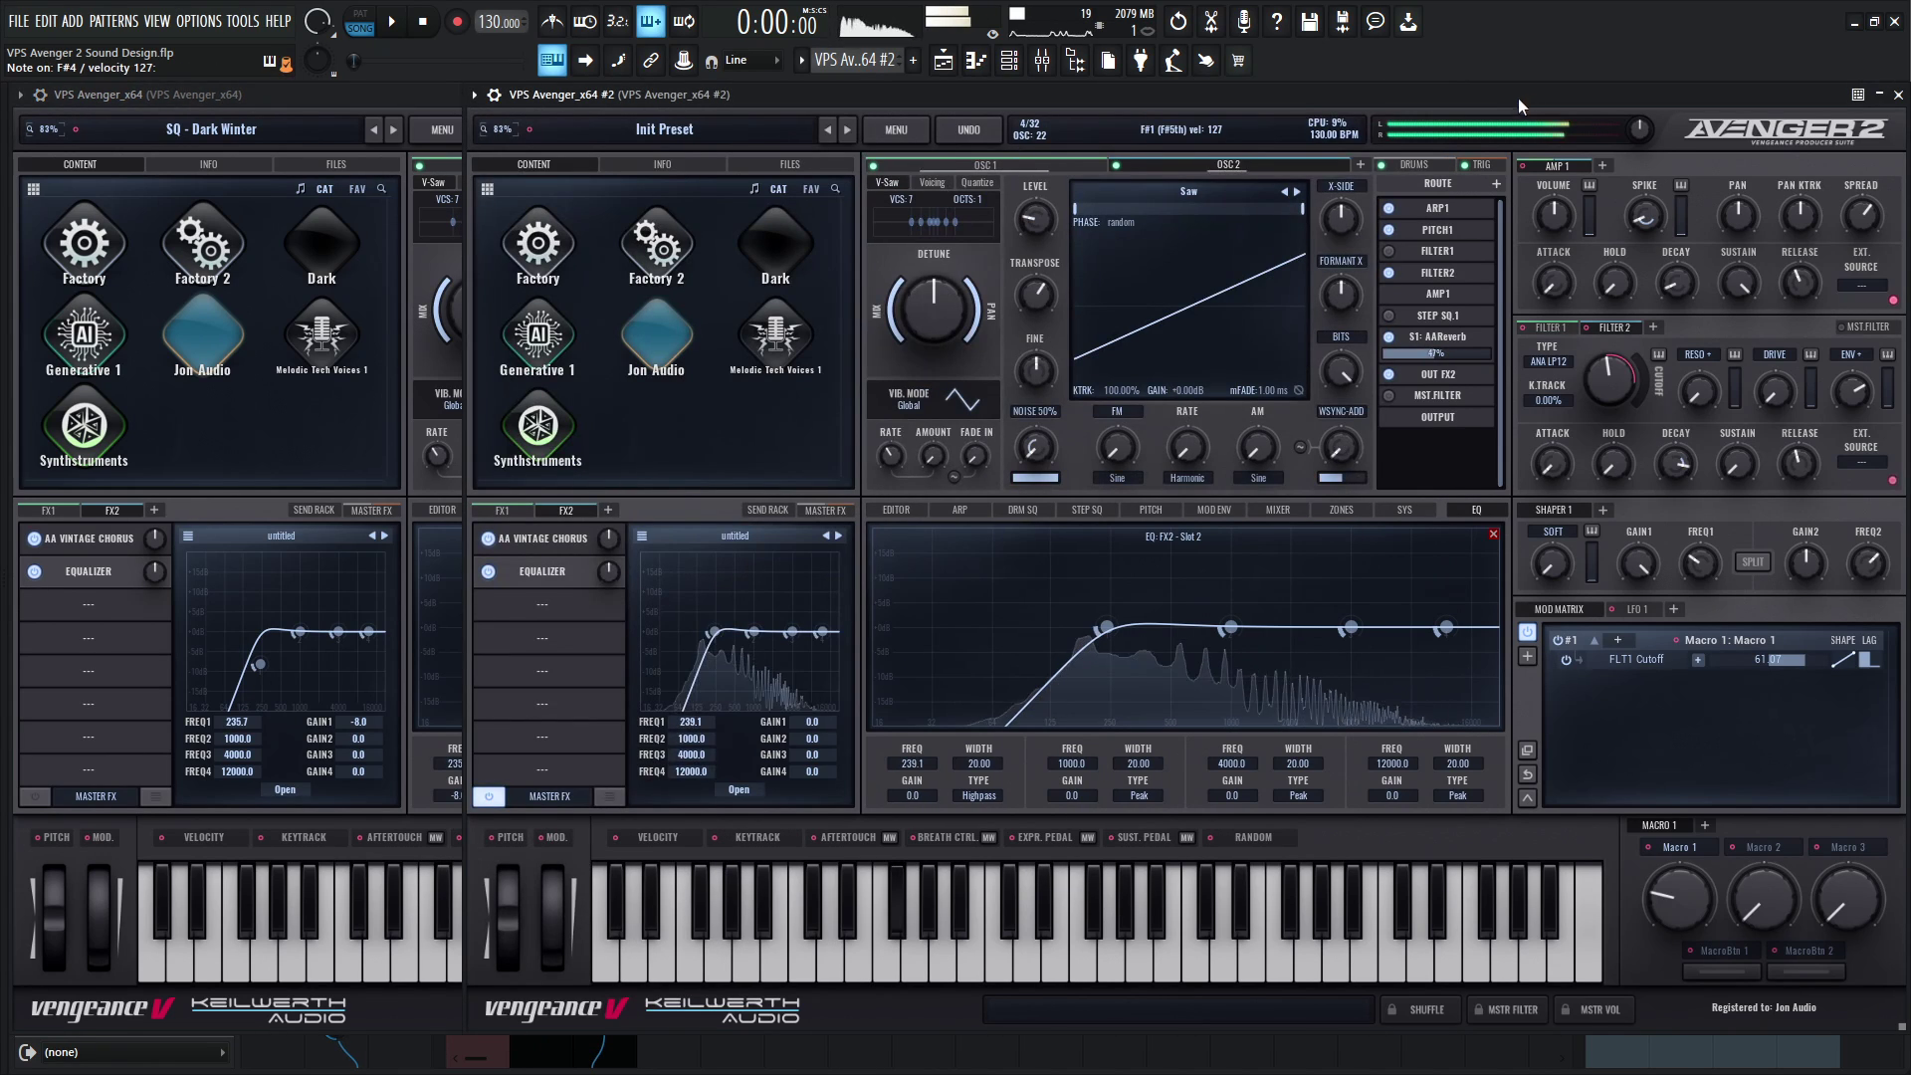
left_click(424, 92)
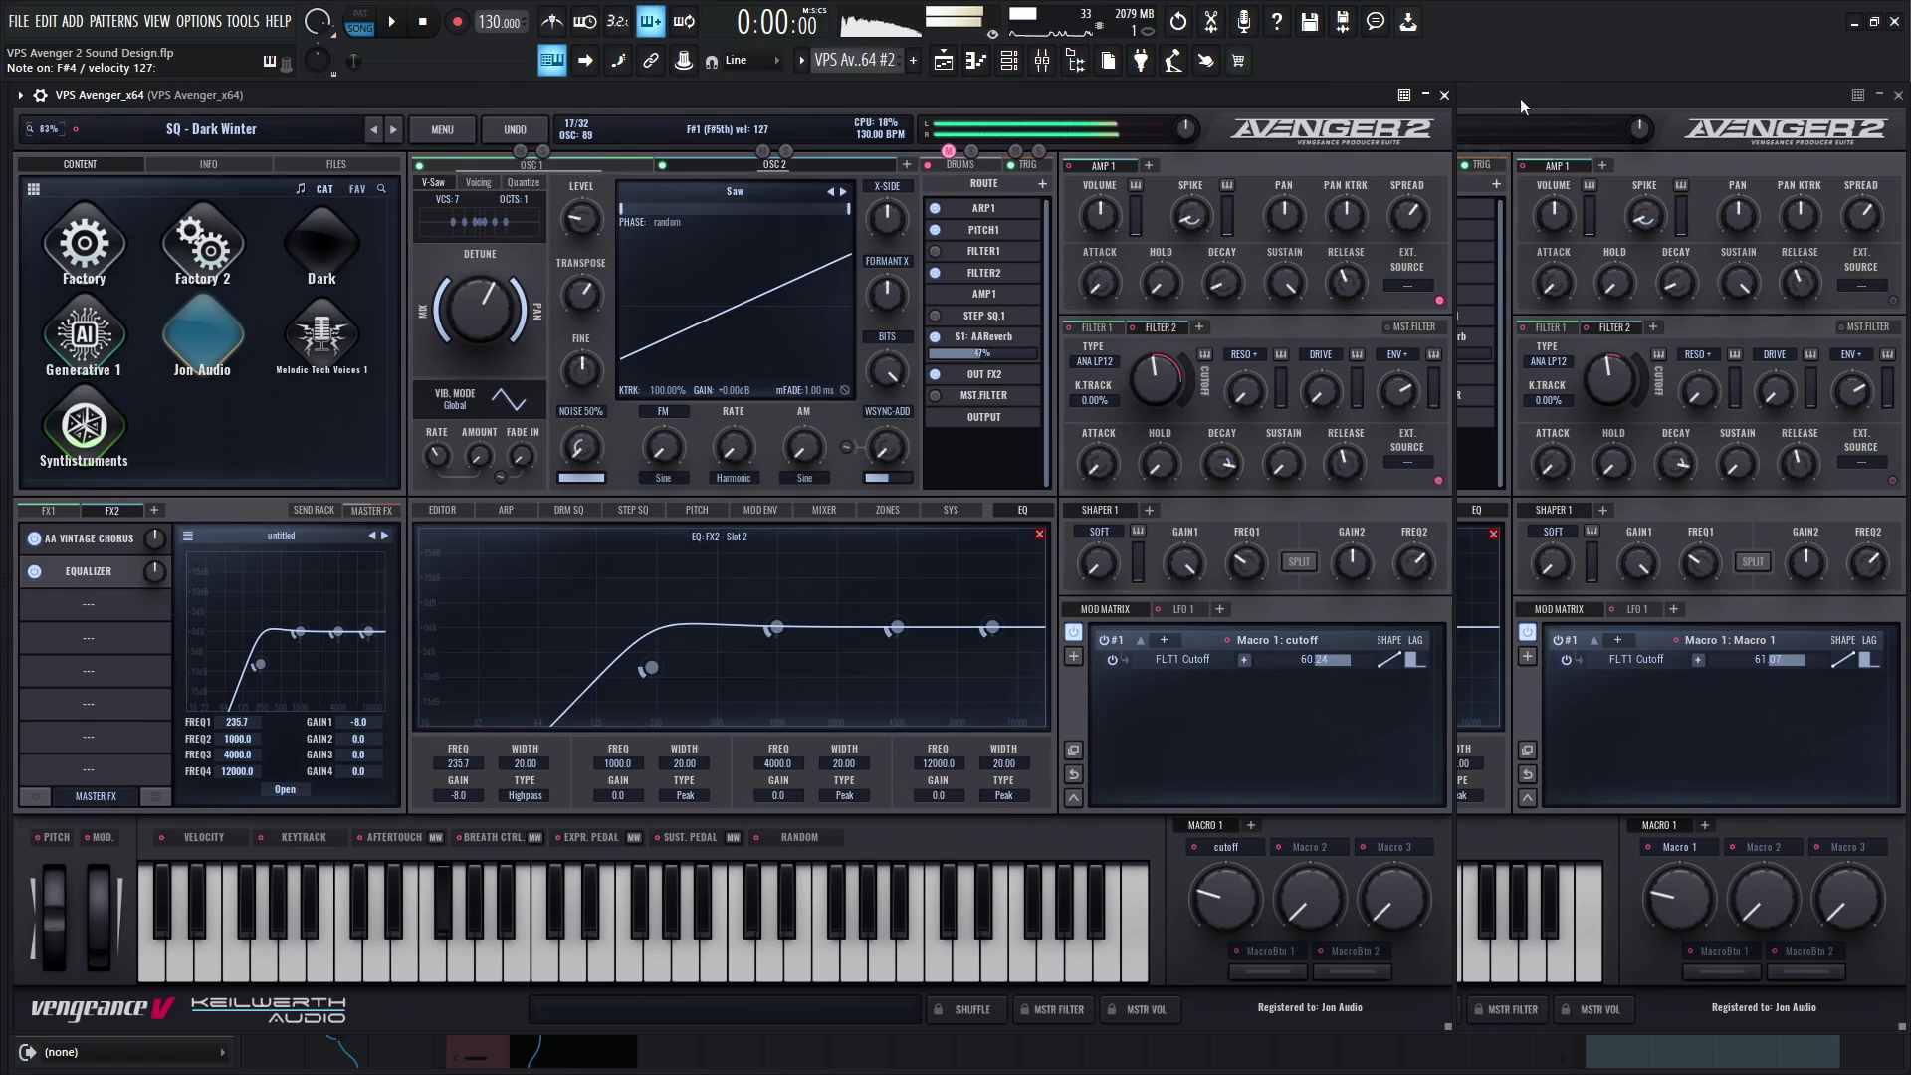
left_click(1520, 97)
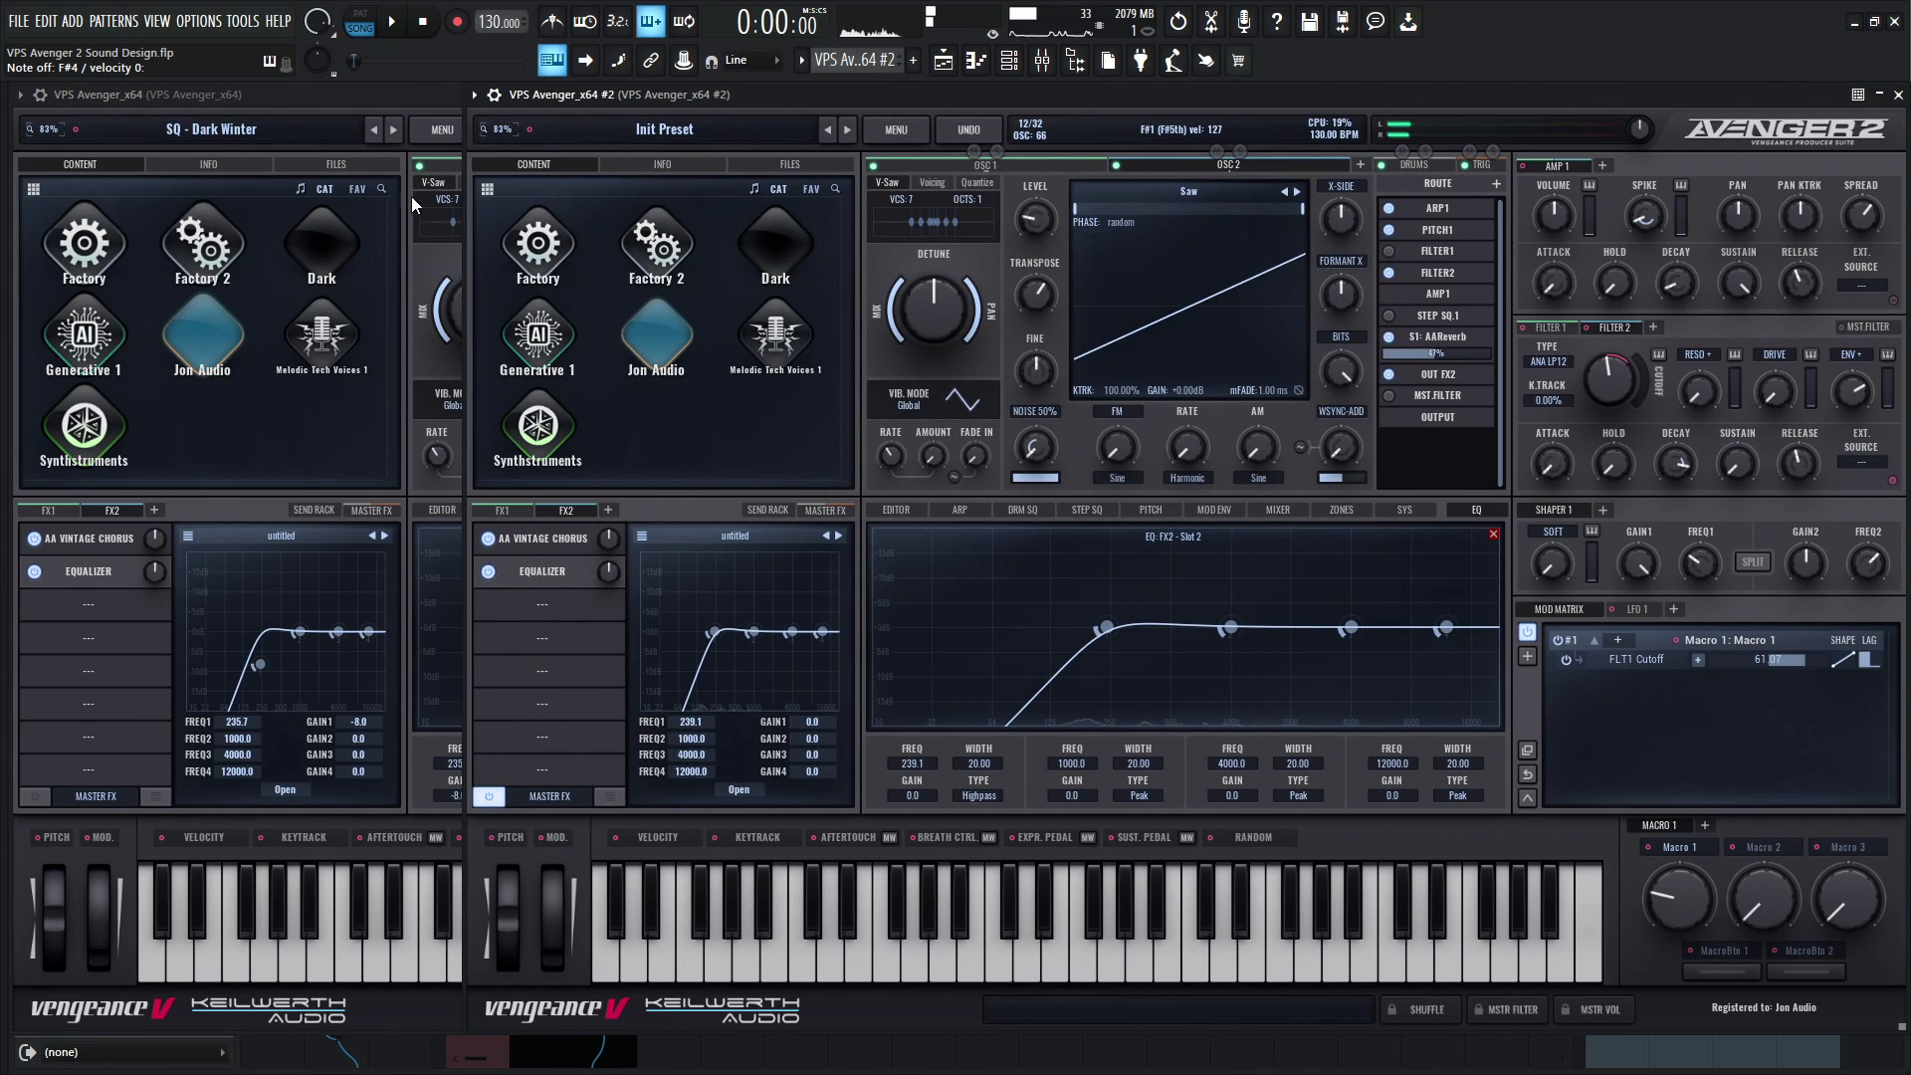
Unmute the drums in Dark Winter, and show its FX racks, send rack and drum kit.
left_click(416, 94)
left_click(950, 151)
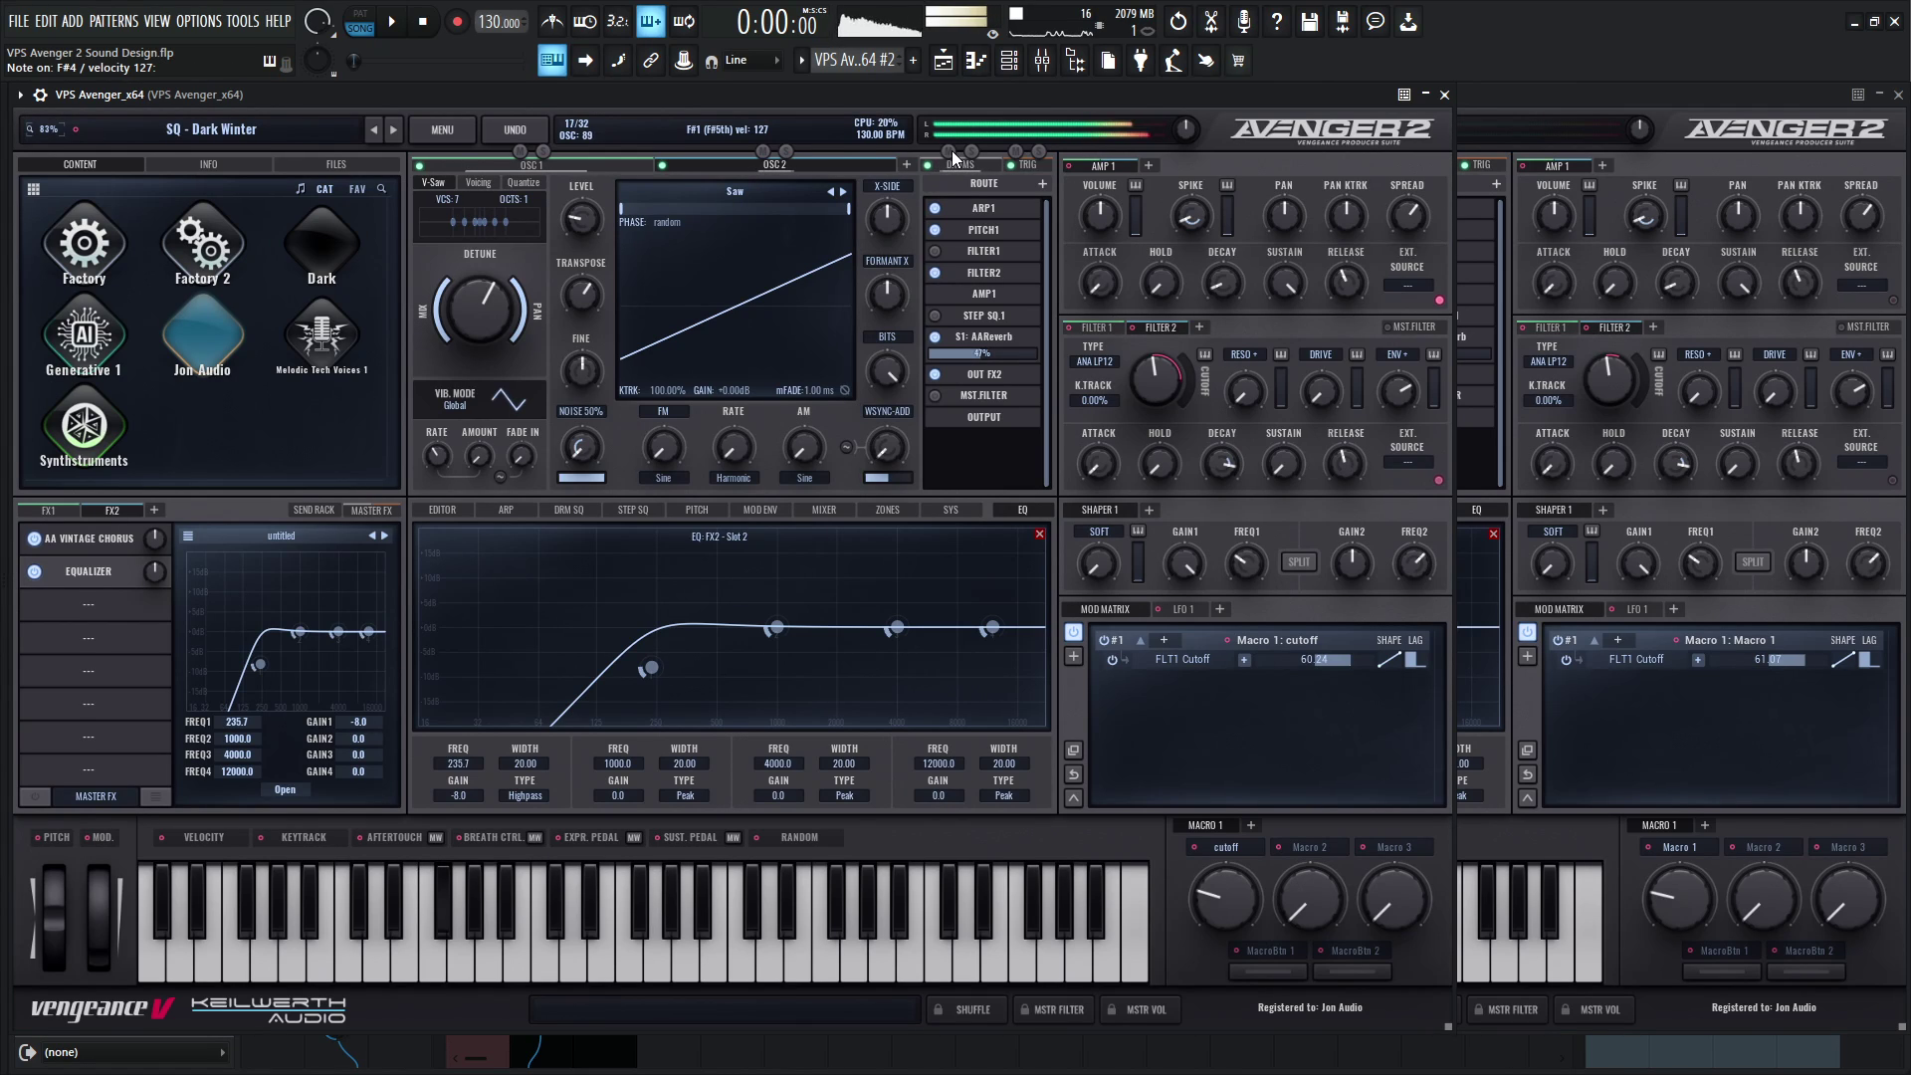
left_click(66, 511)
left_click(111, 511)
left_click(296, 509)
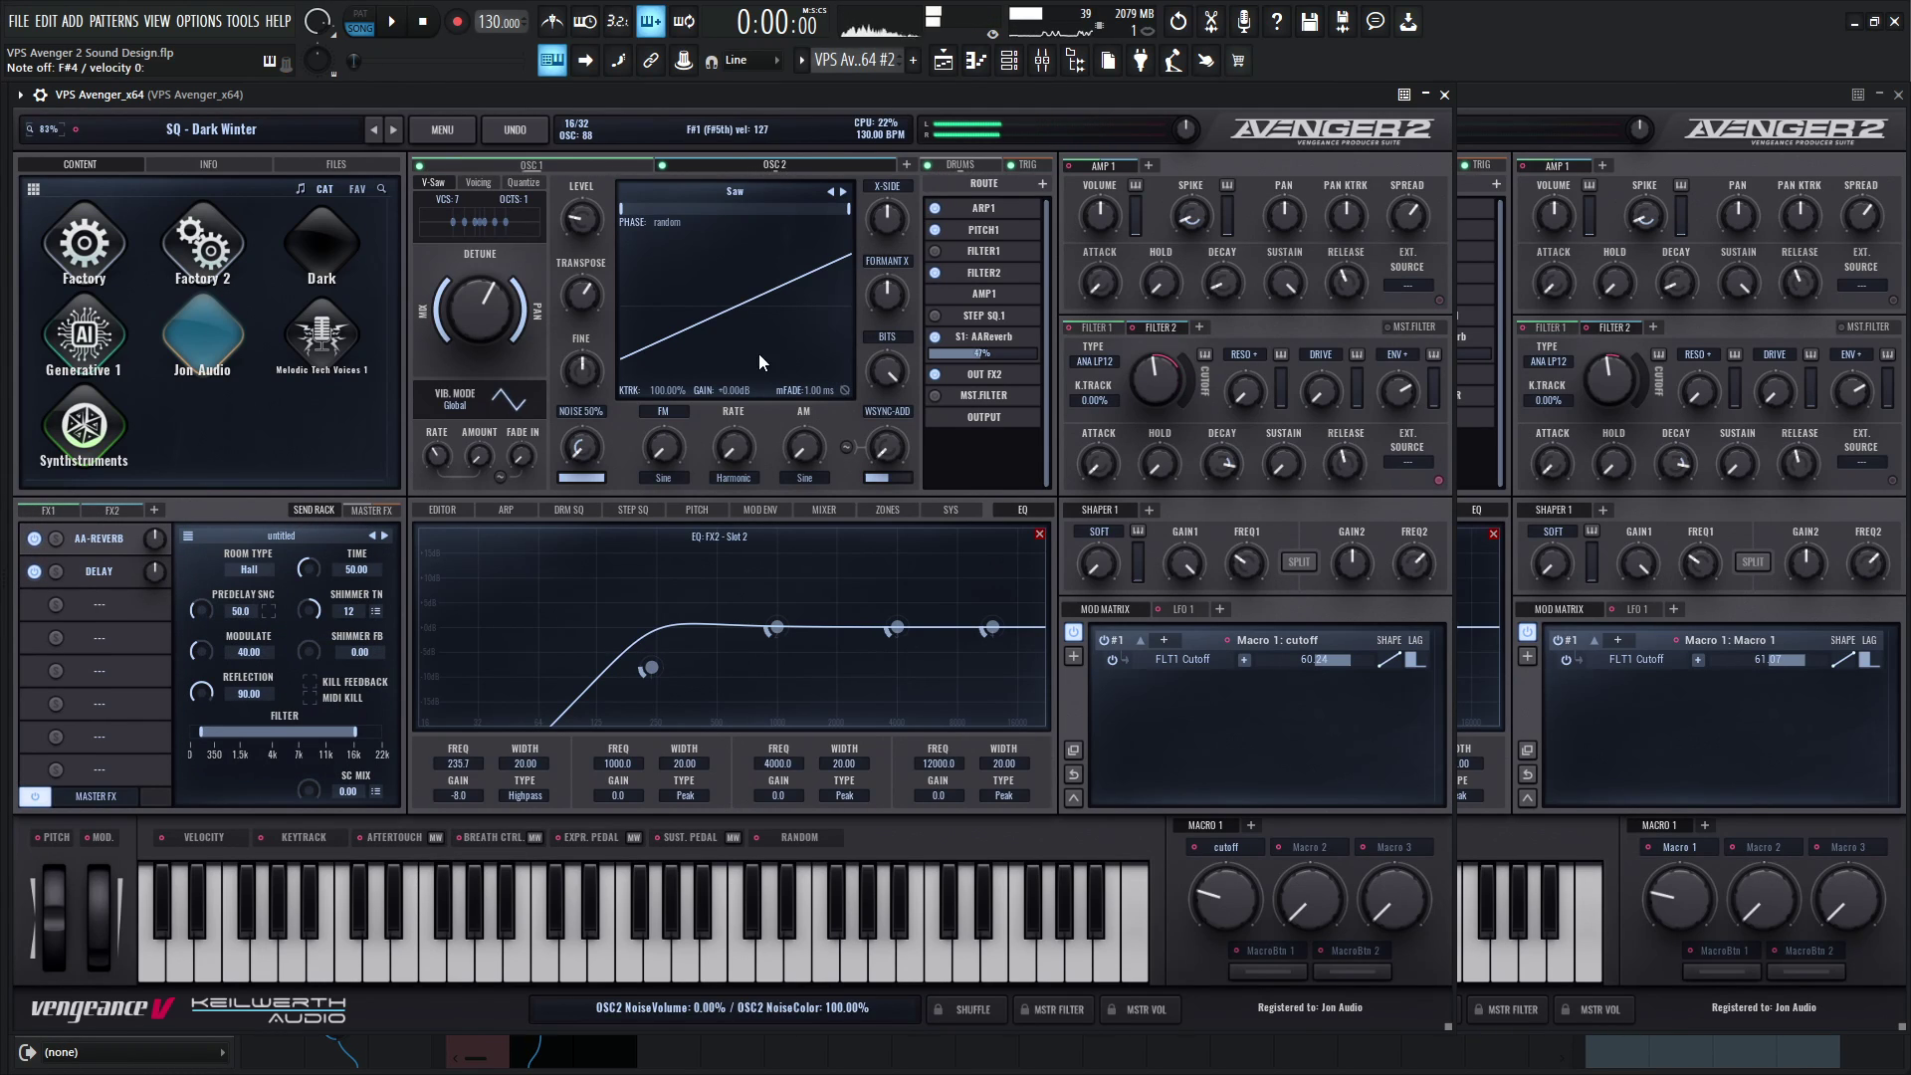
left_click(953, 163)
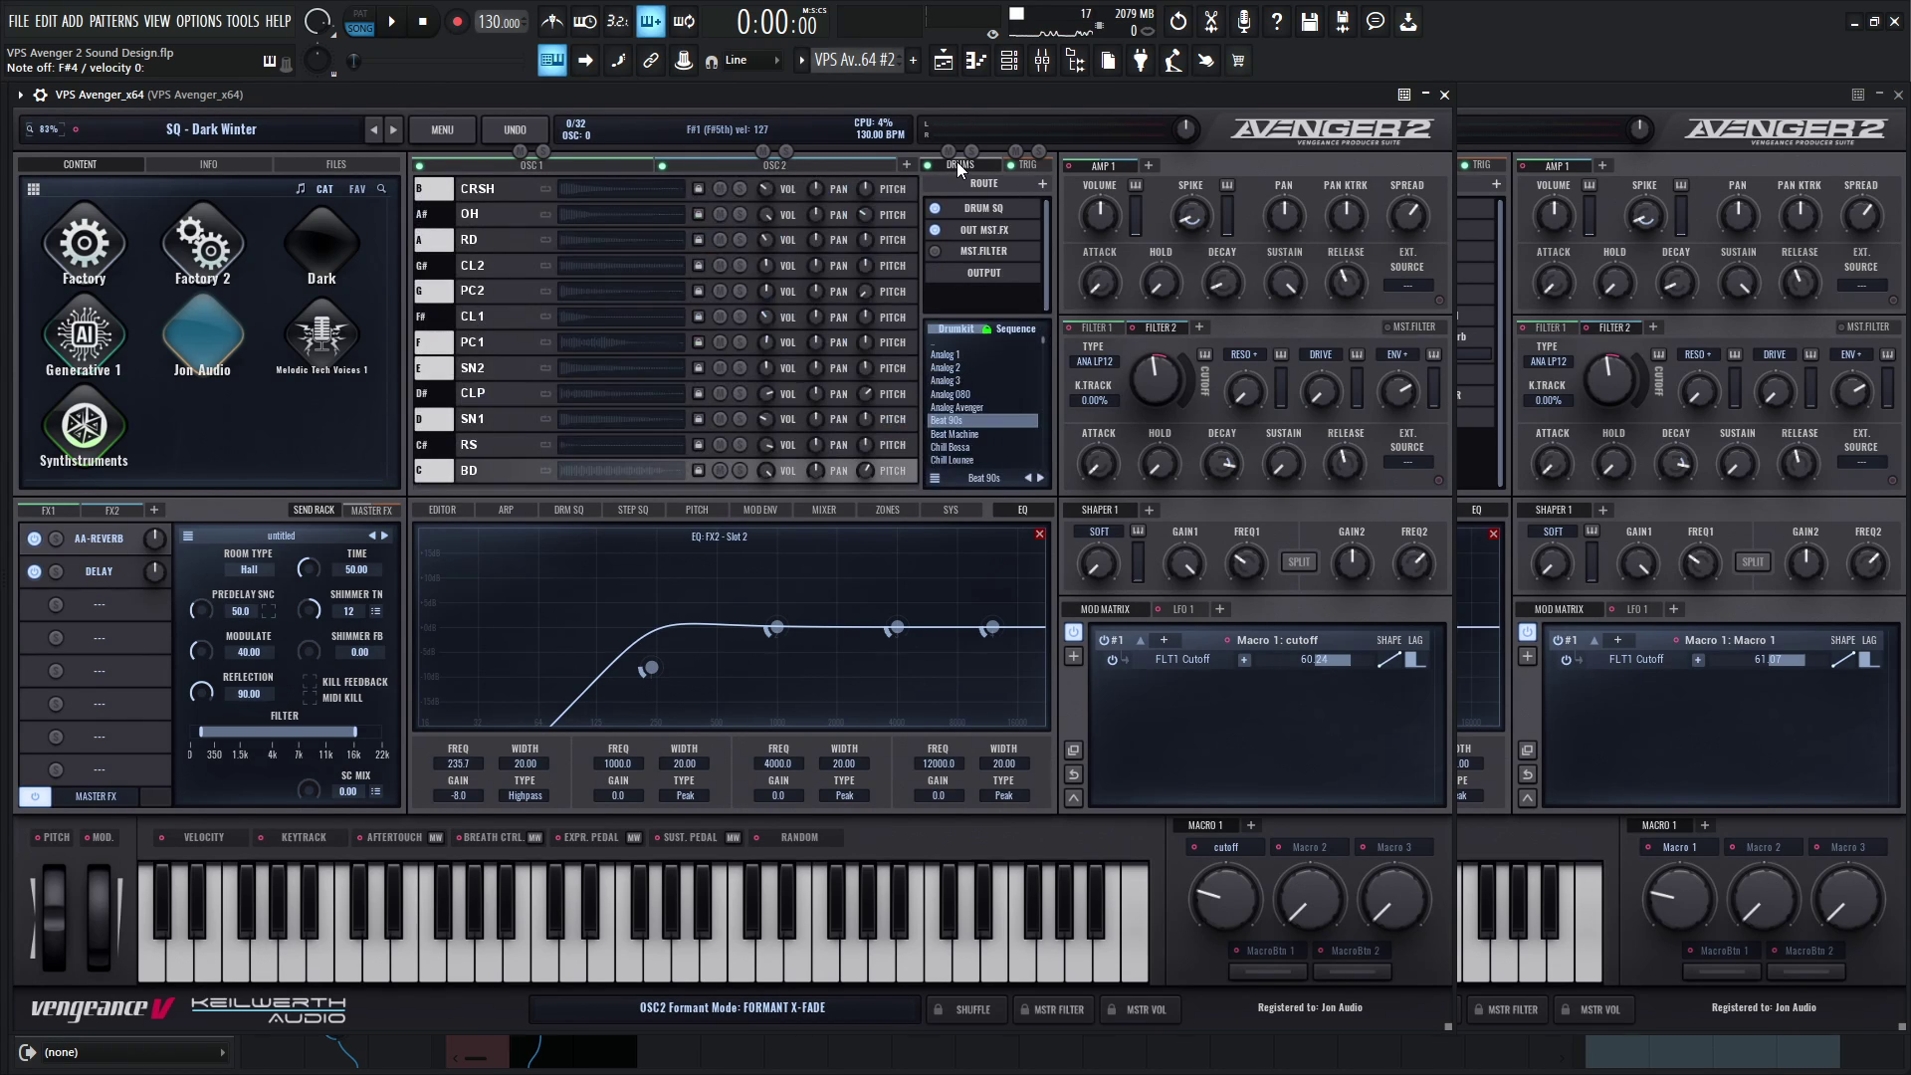
Check Dark Winter's drum kit, and load the Factory drumkit Beat 90s in the new patch.
left_click(1527, 109)
left_click(1425, 165)
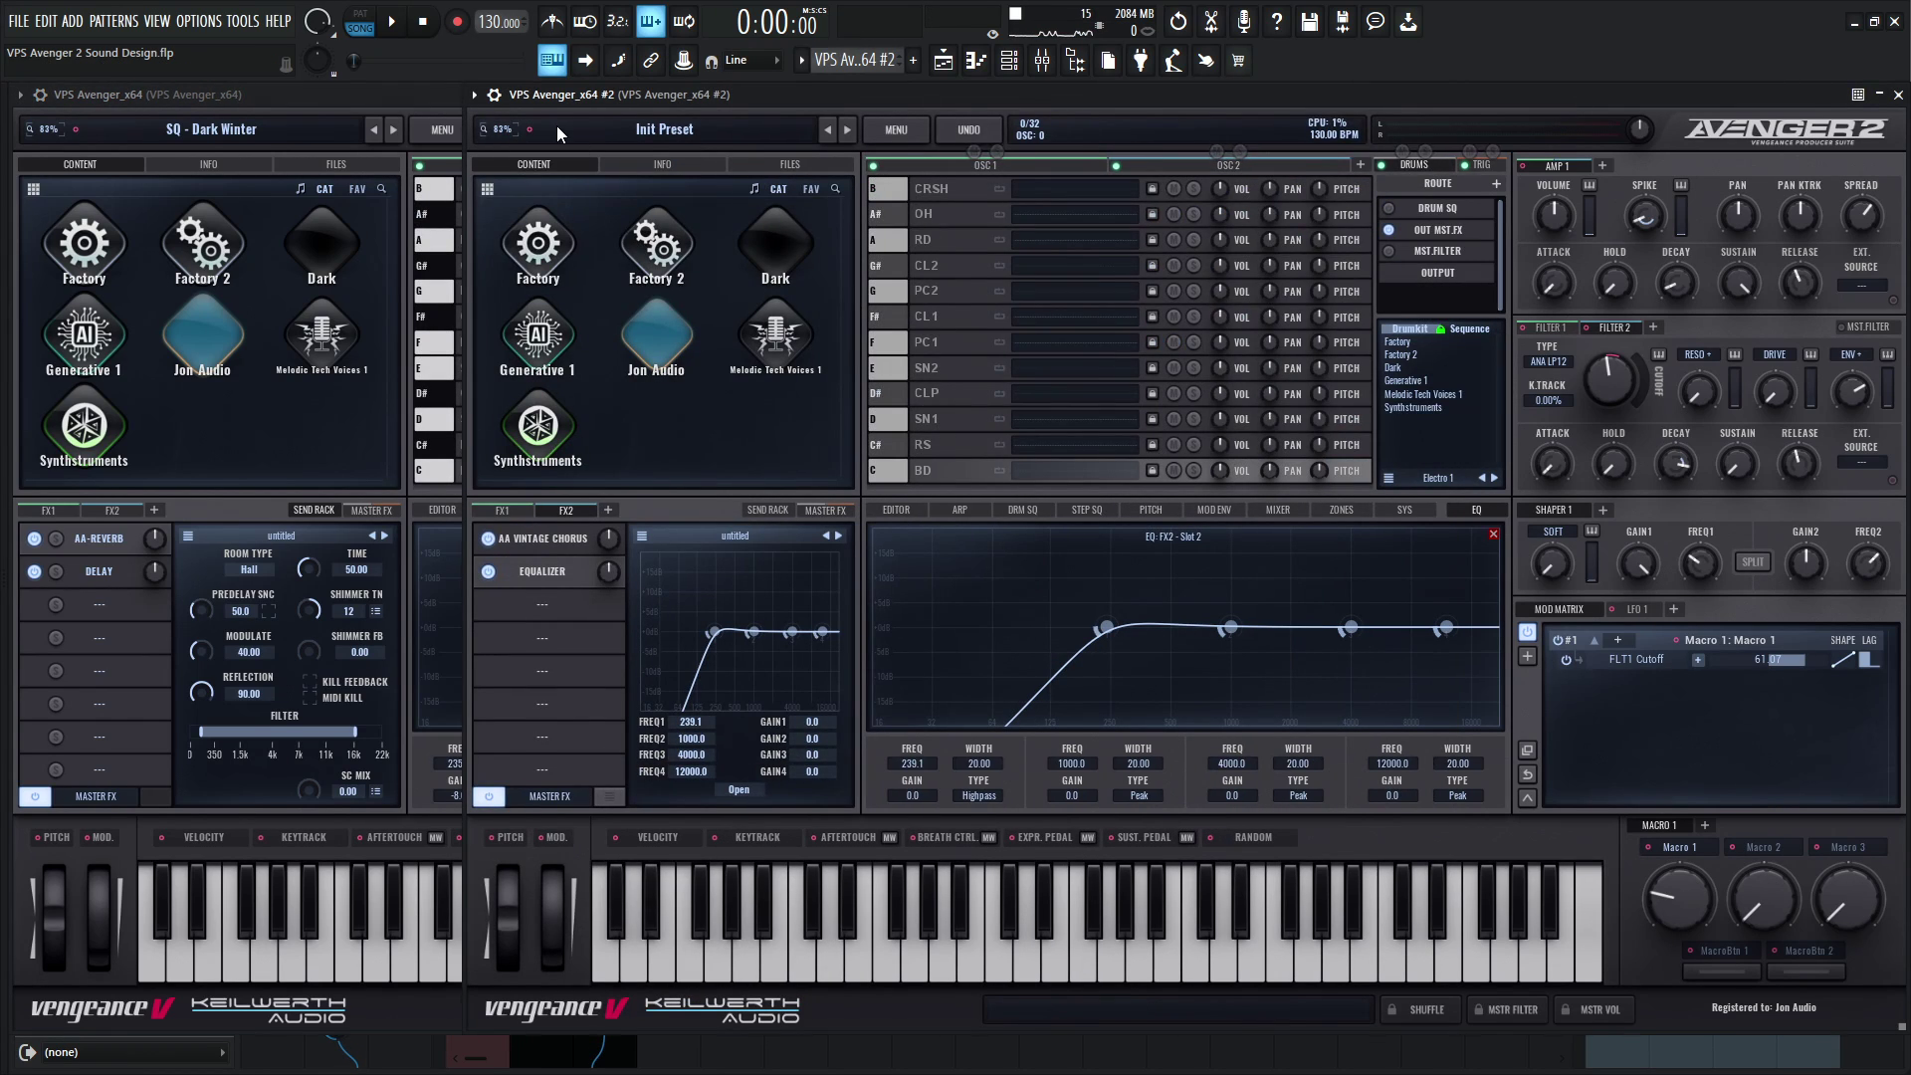
left_click(416, 90)
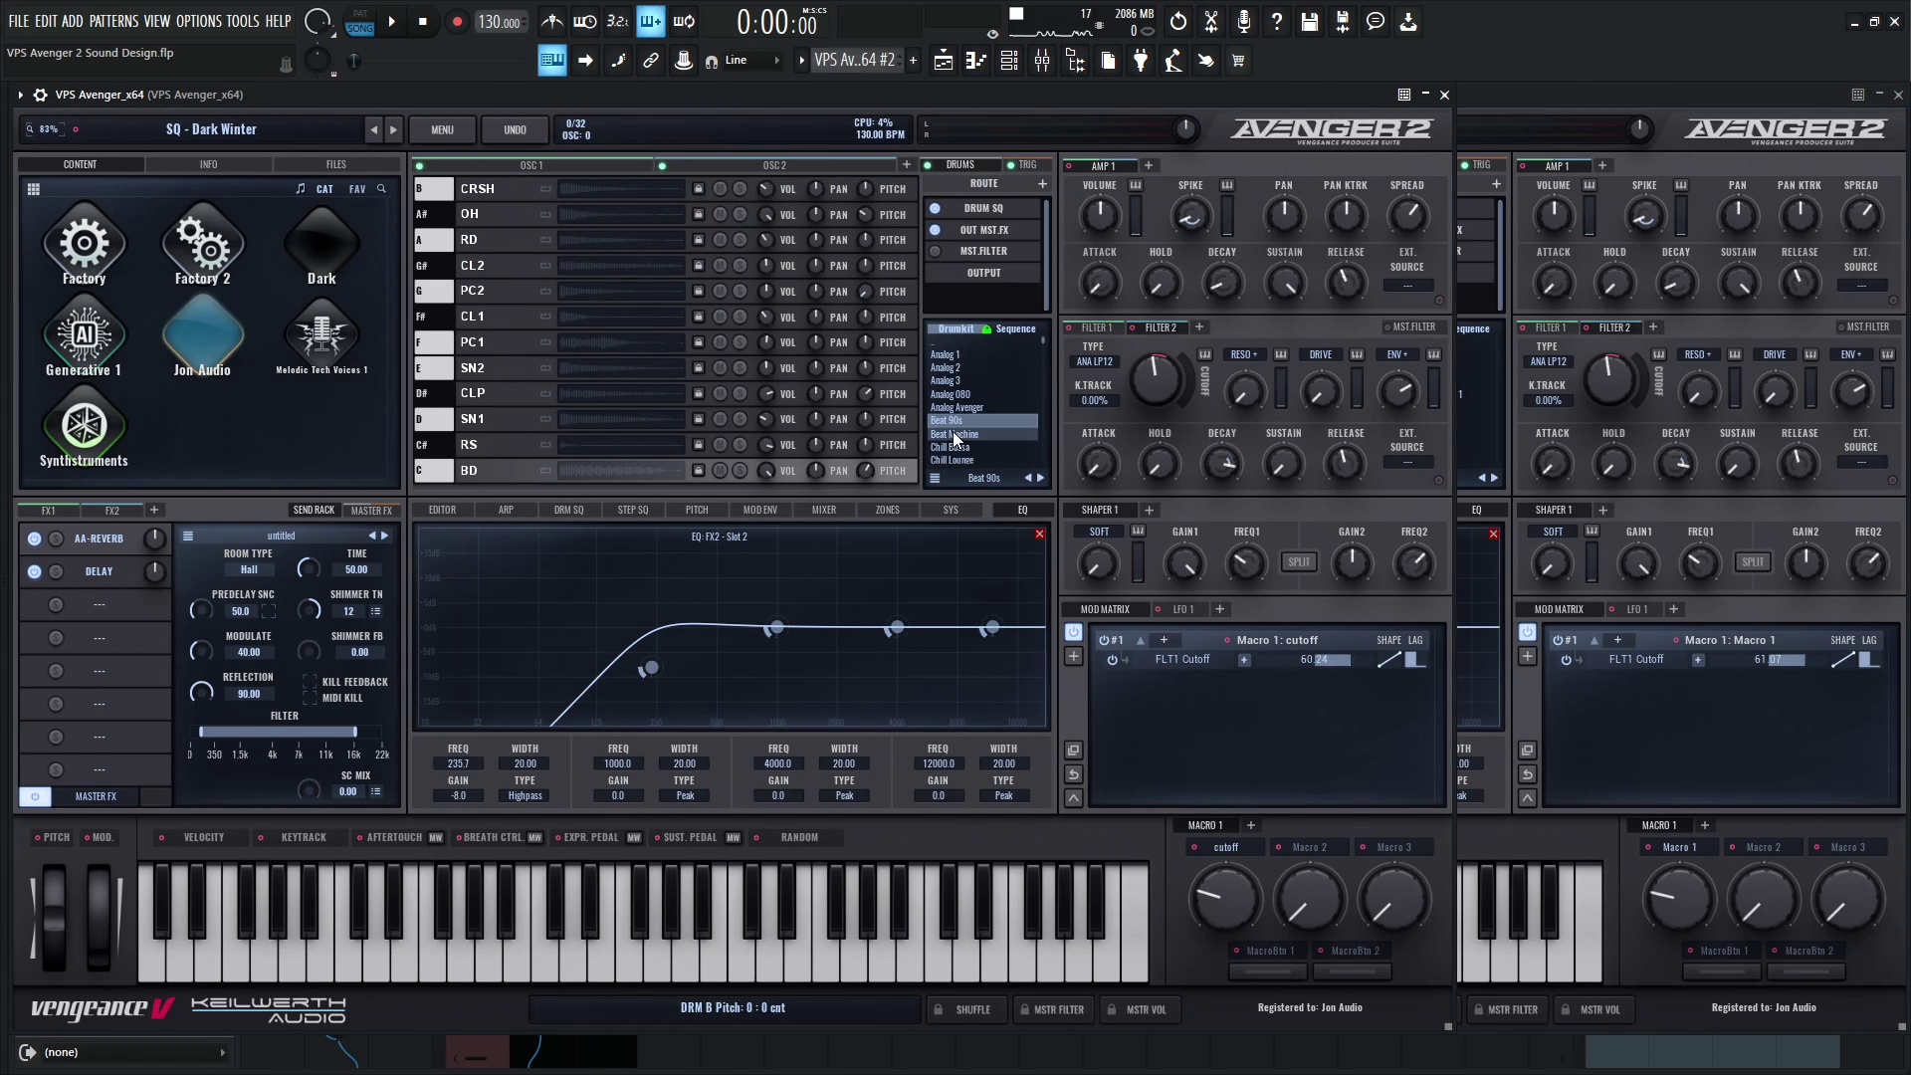
left_click(1573, 99)
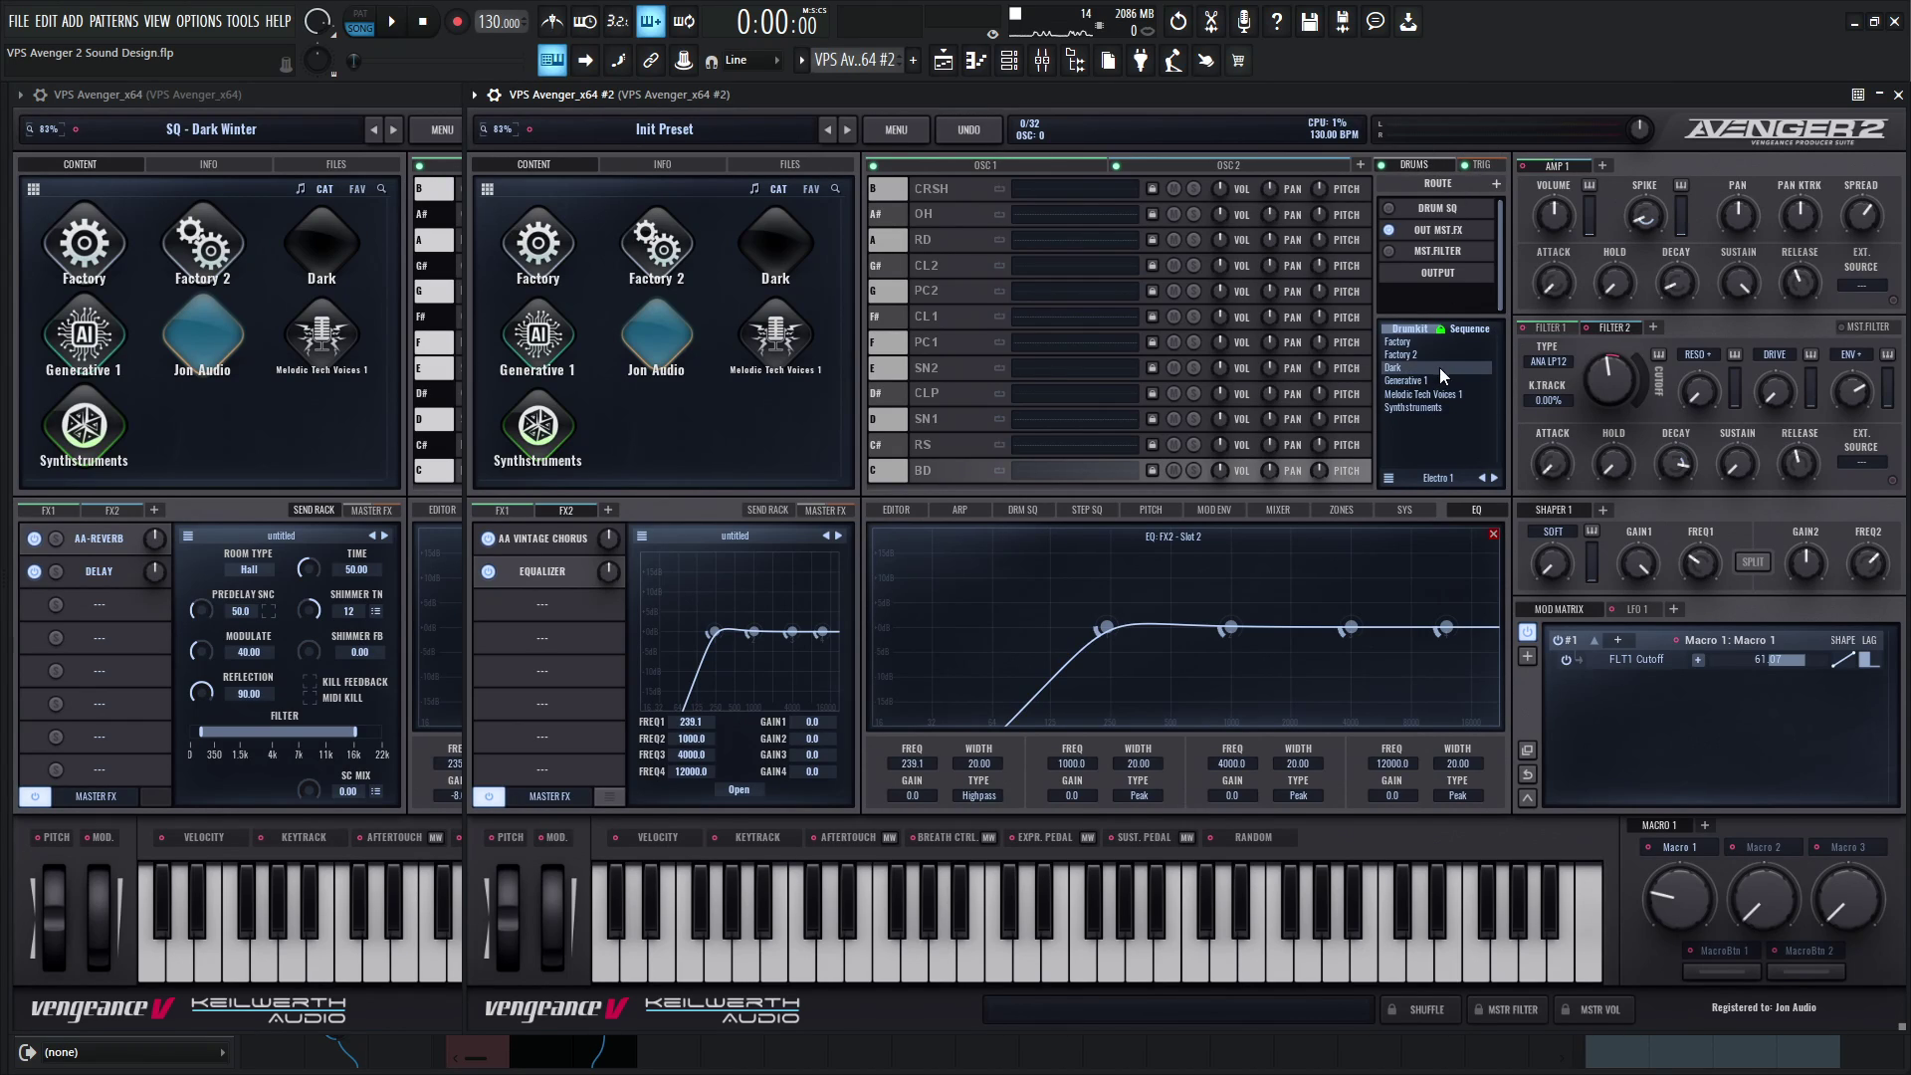
double_click(1415, 342)
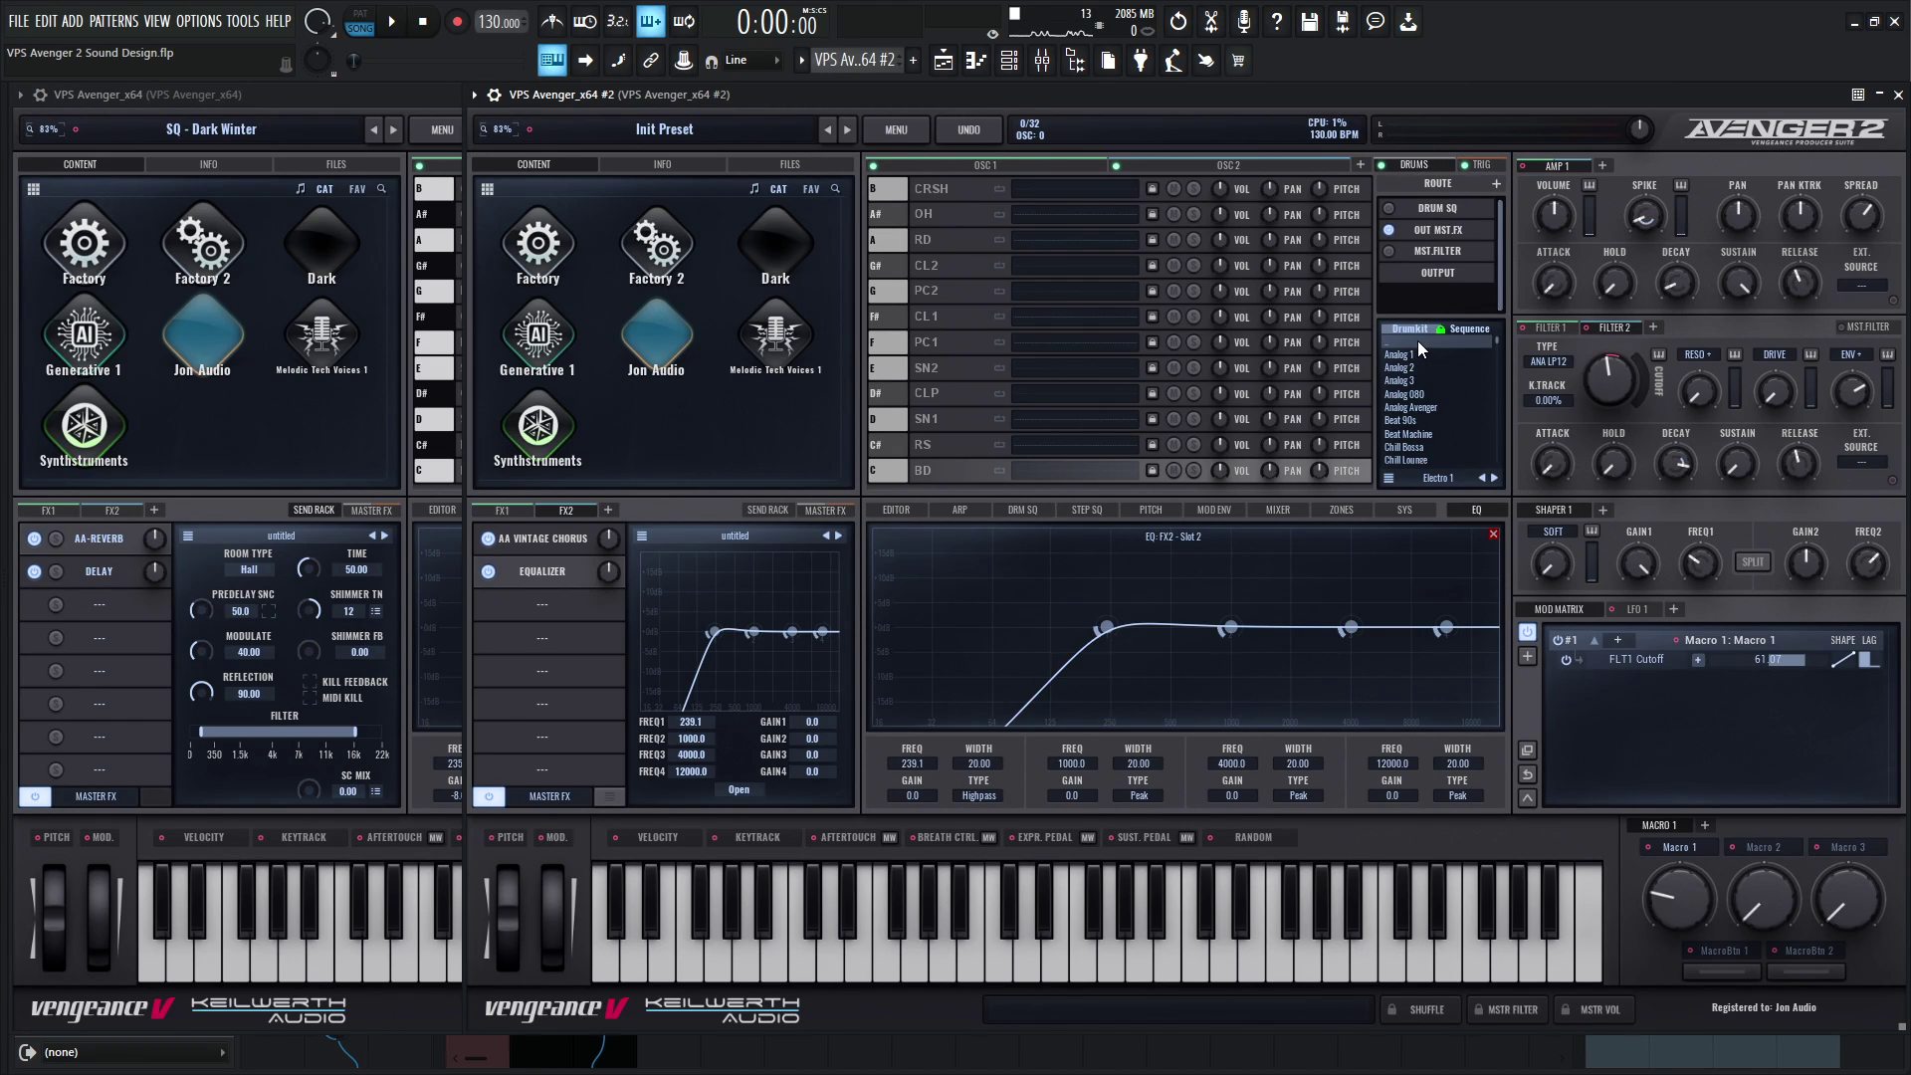
left_click(1428, 419)
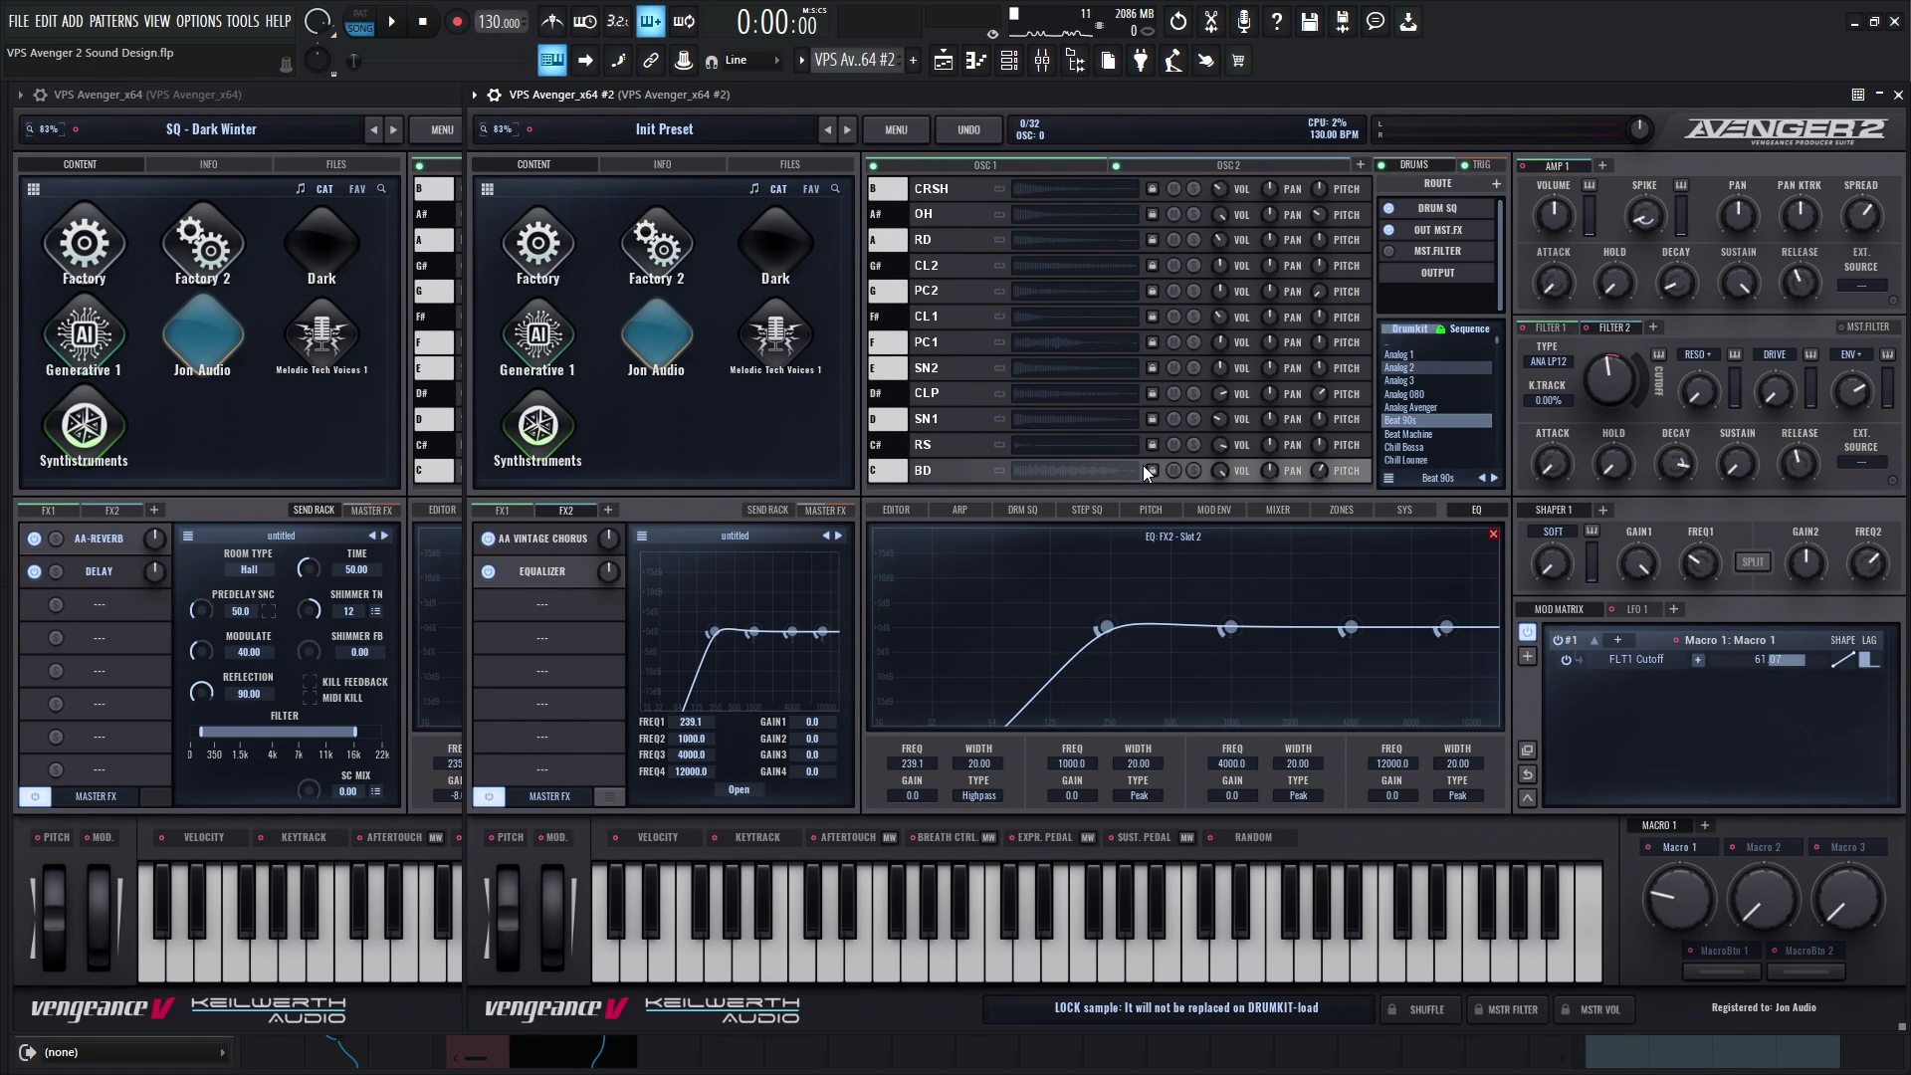
Clear the drum sequence of the new patch, and show Dark Winter's drum sequence for reference.
left_click(1027, 509)
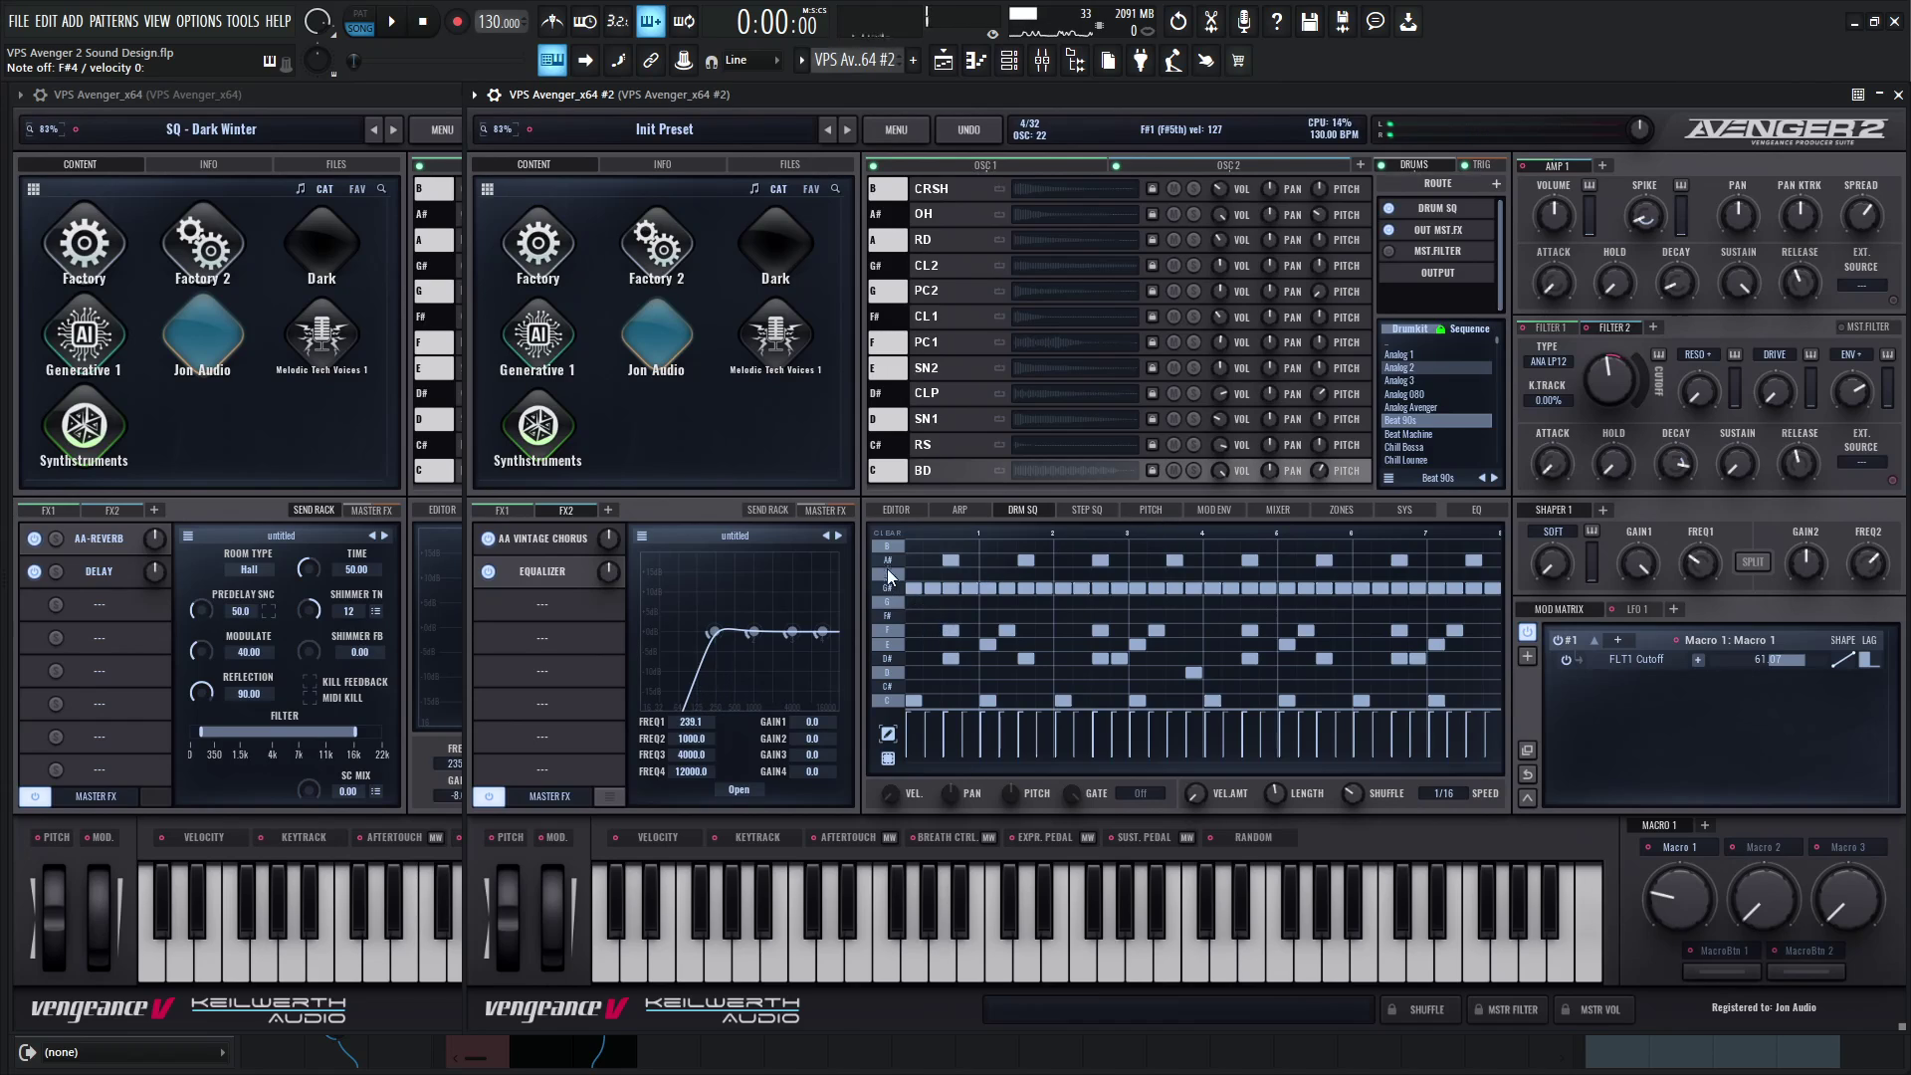
left_click(888, 535)
left_click(406, 498)
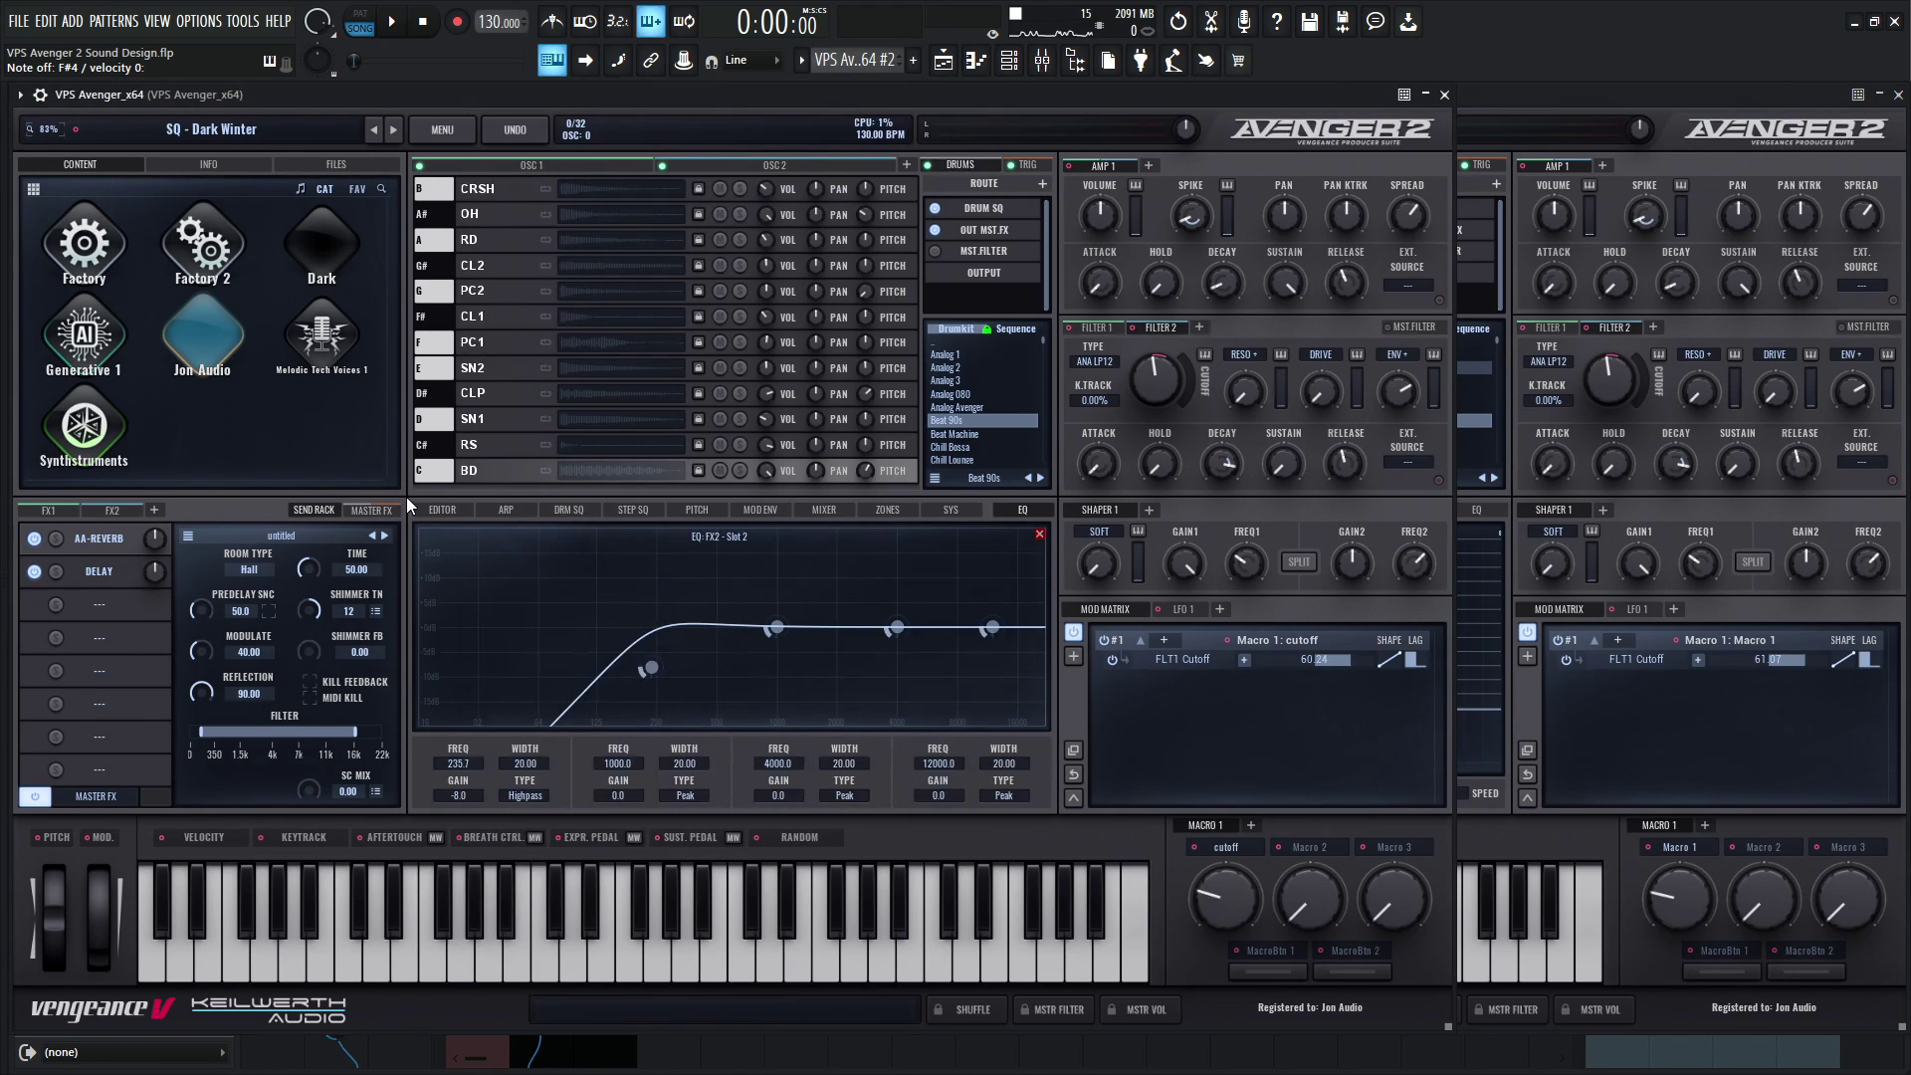
left_click(558, 510)
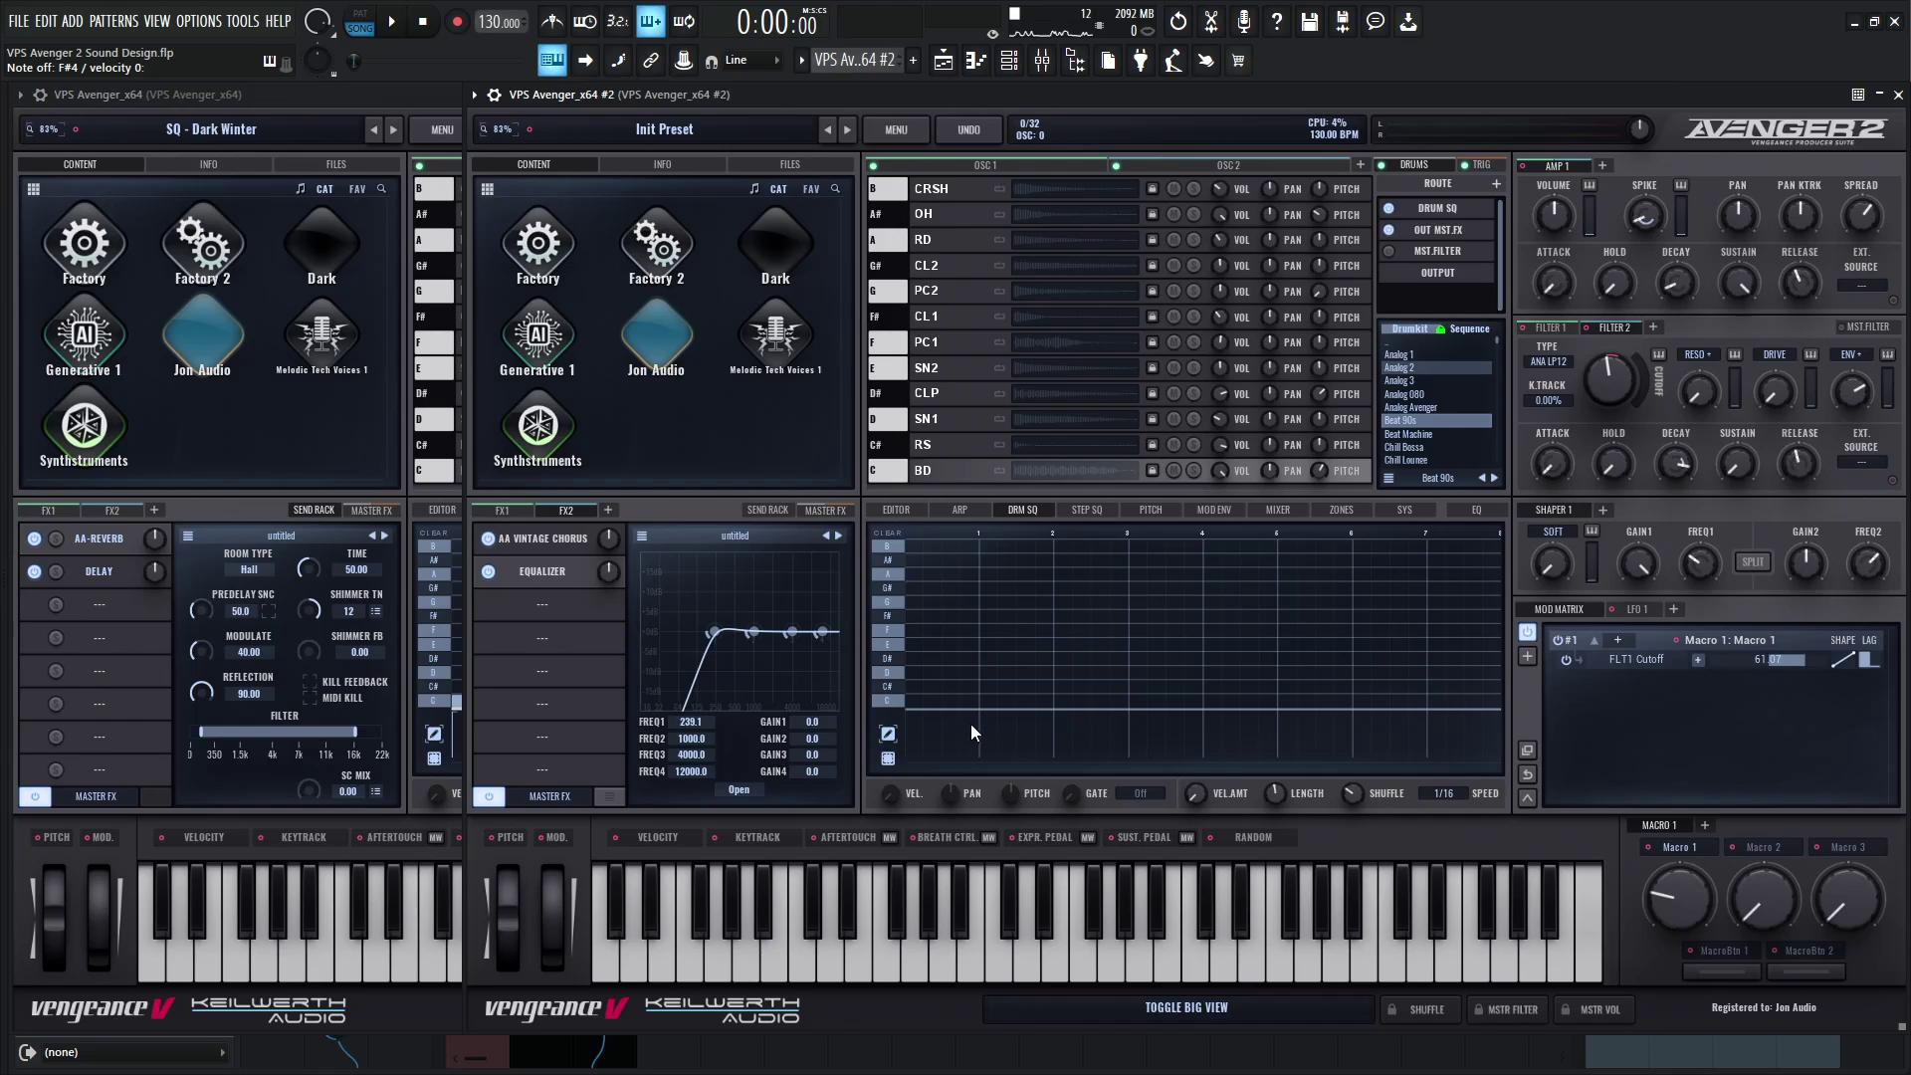
Place eight bass drum hits on the C row of the new patch's drum sequence, one at the start of every beat.
left_click(913, 699)
left_click(969, 700)
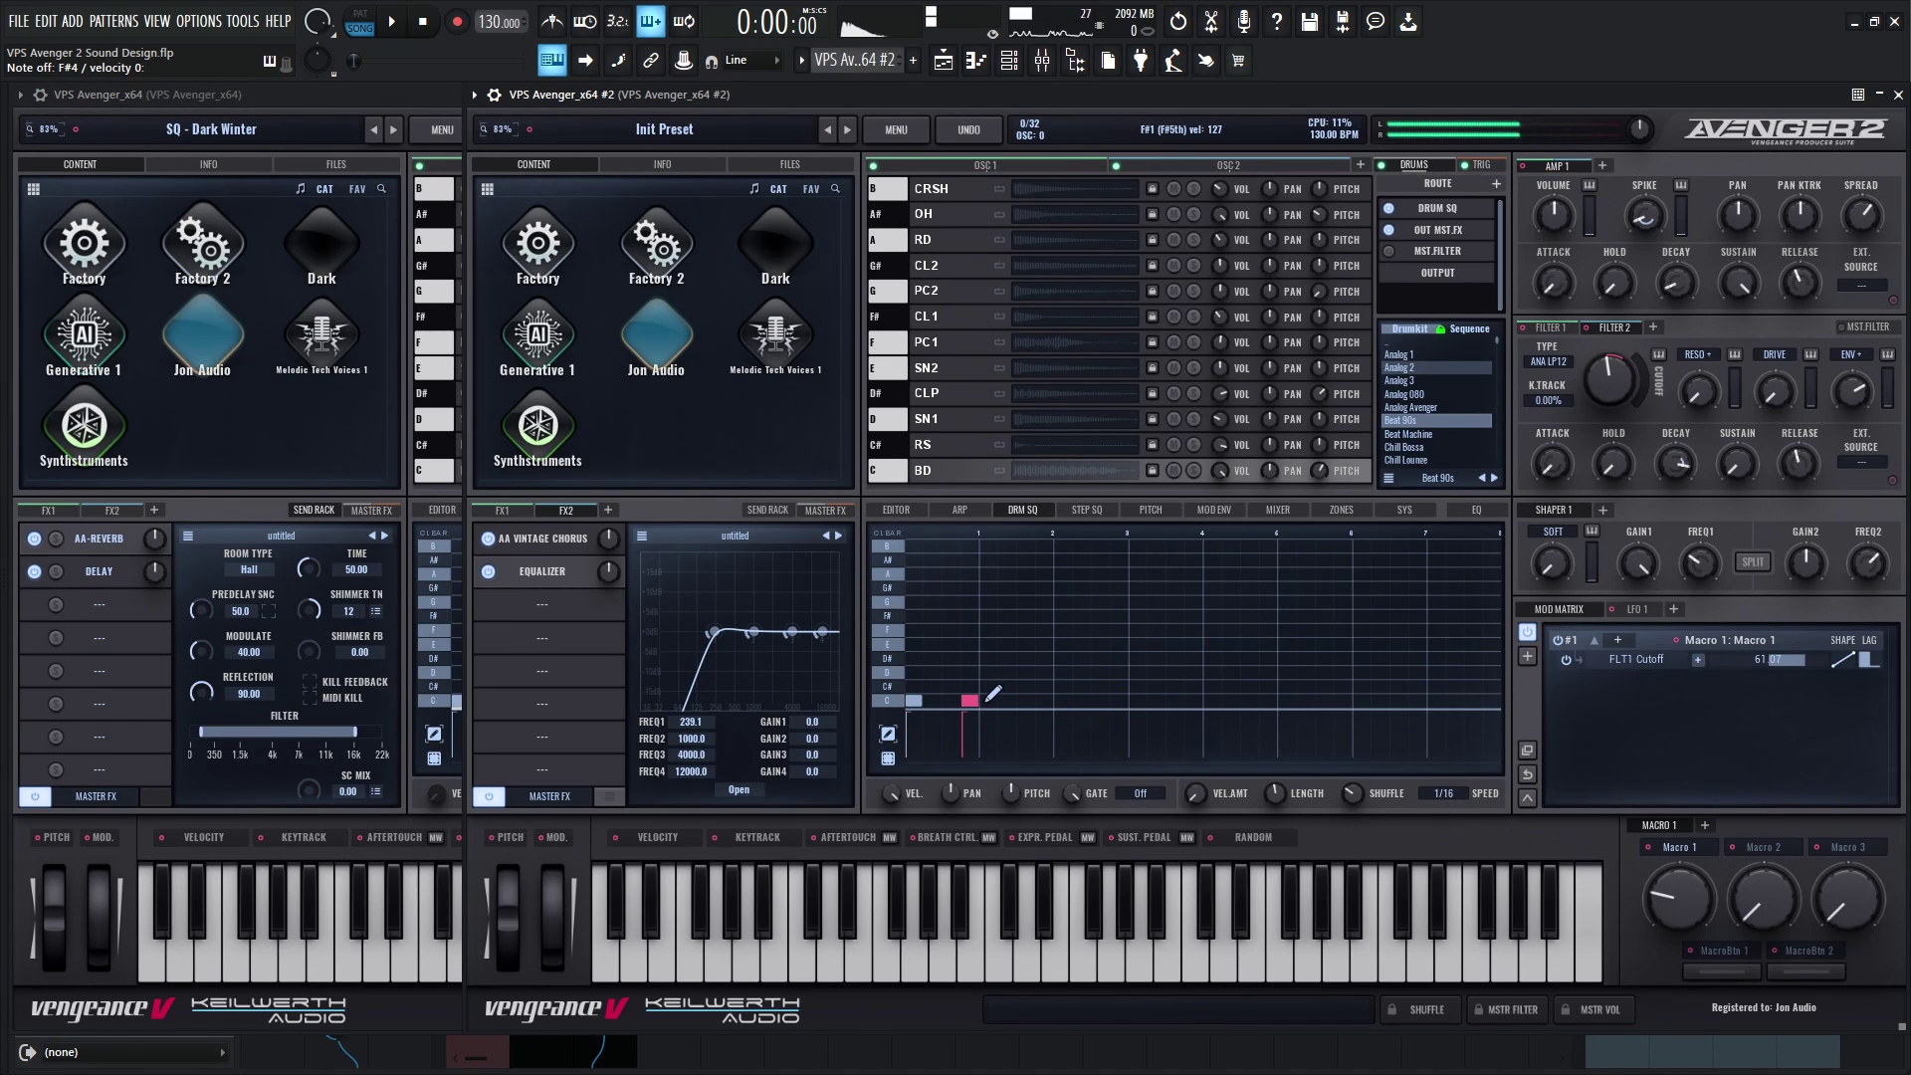
left_click(987, 700)
left_click(1063, 700)
left_click(1138, 700)
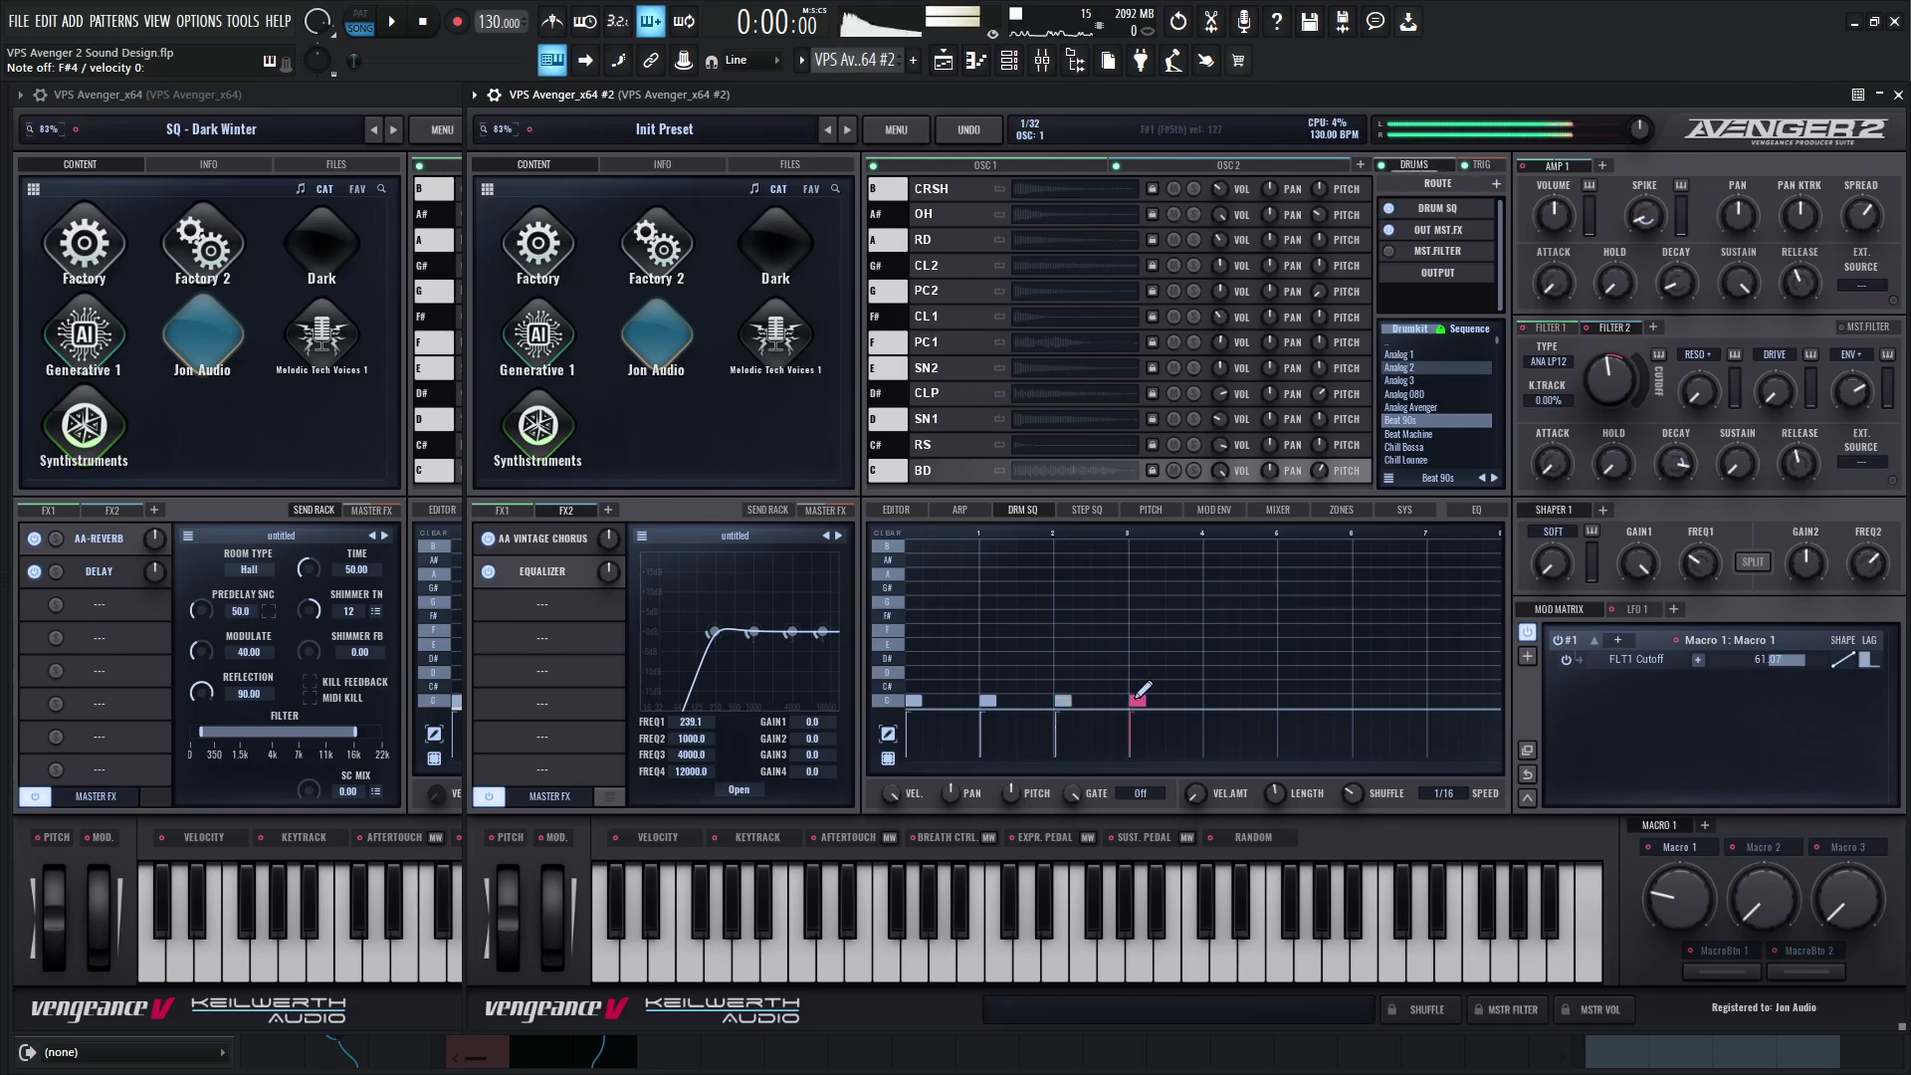
left_click(1212, 700)
left_click(1287, 699)
left_click(1361, 700)
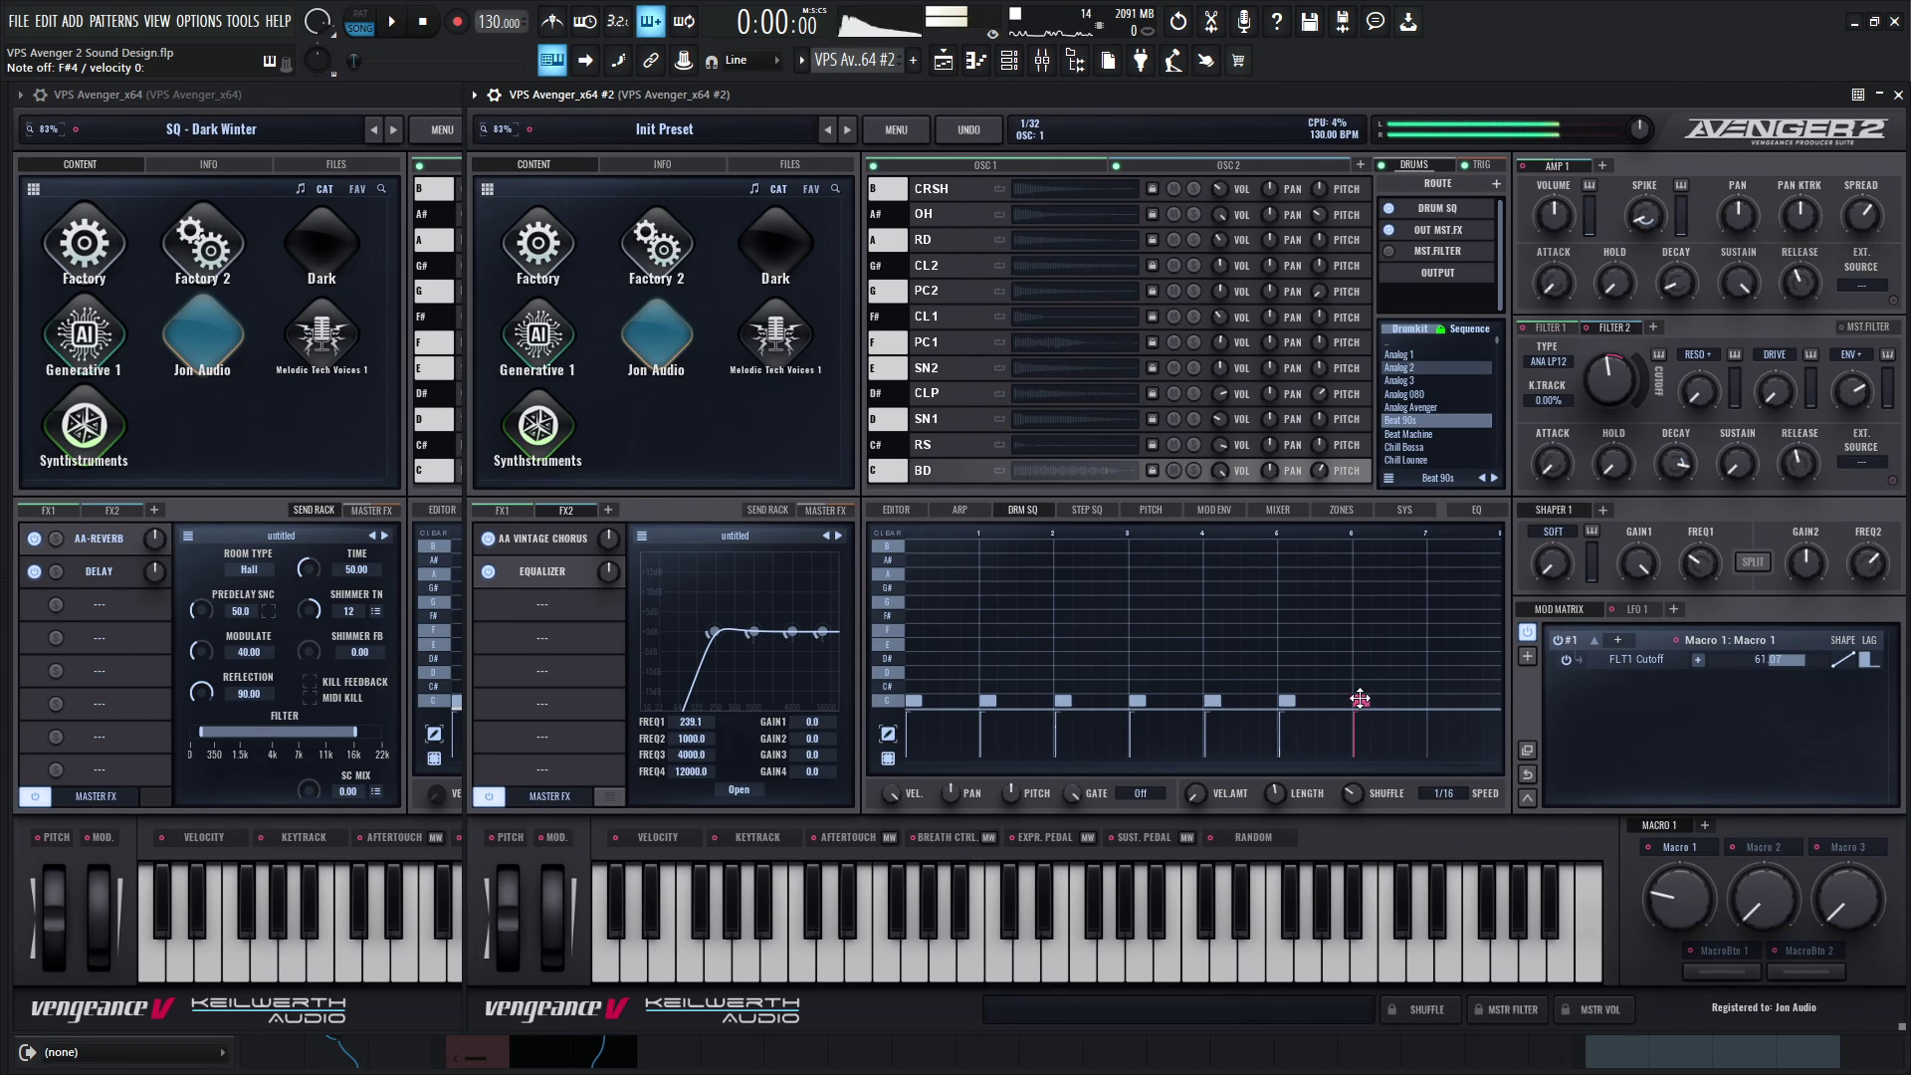
left_click(1436, 700)
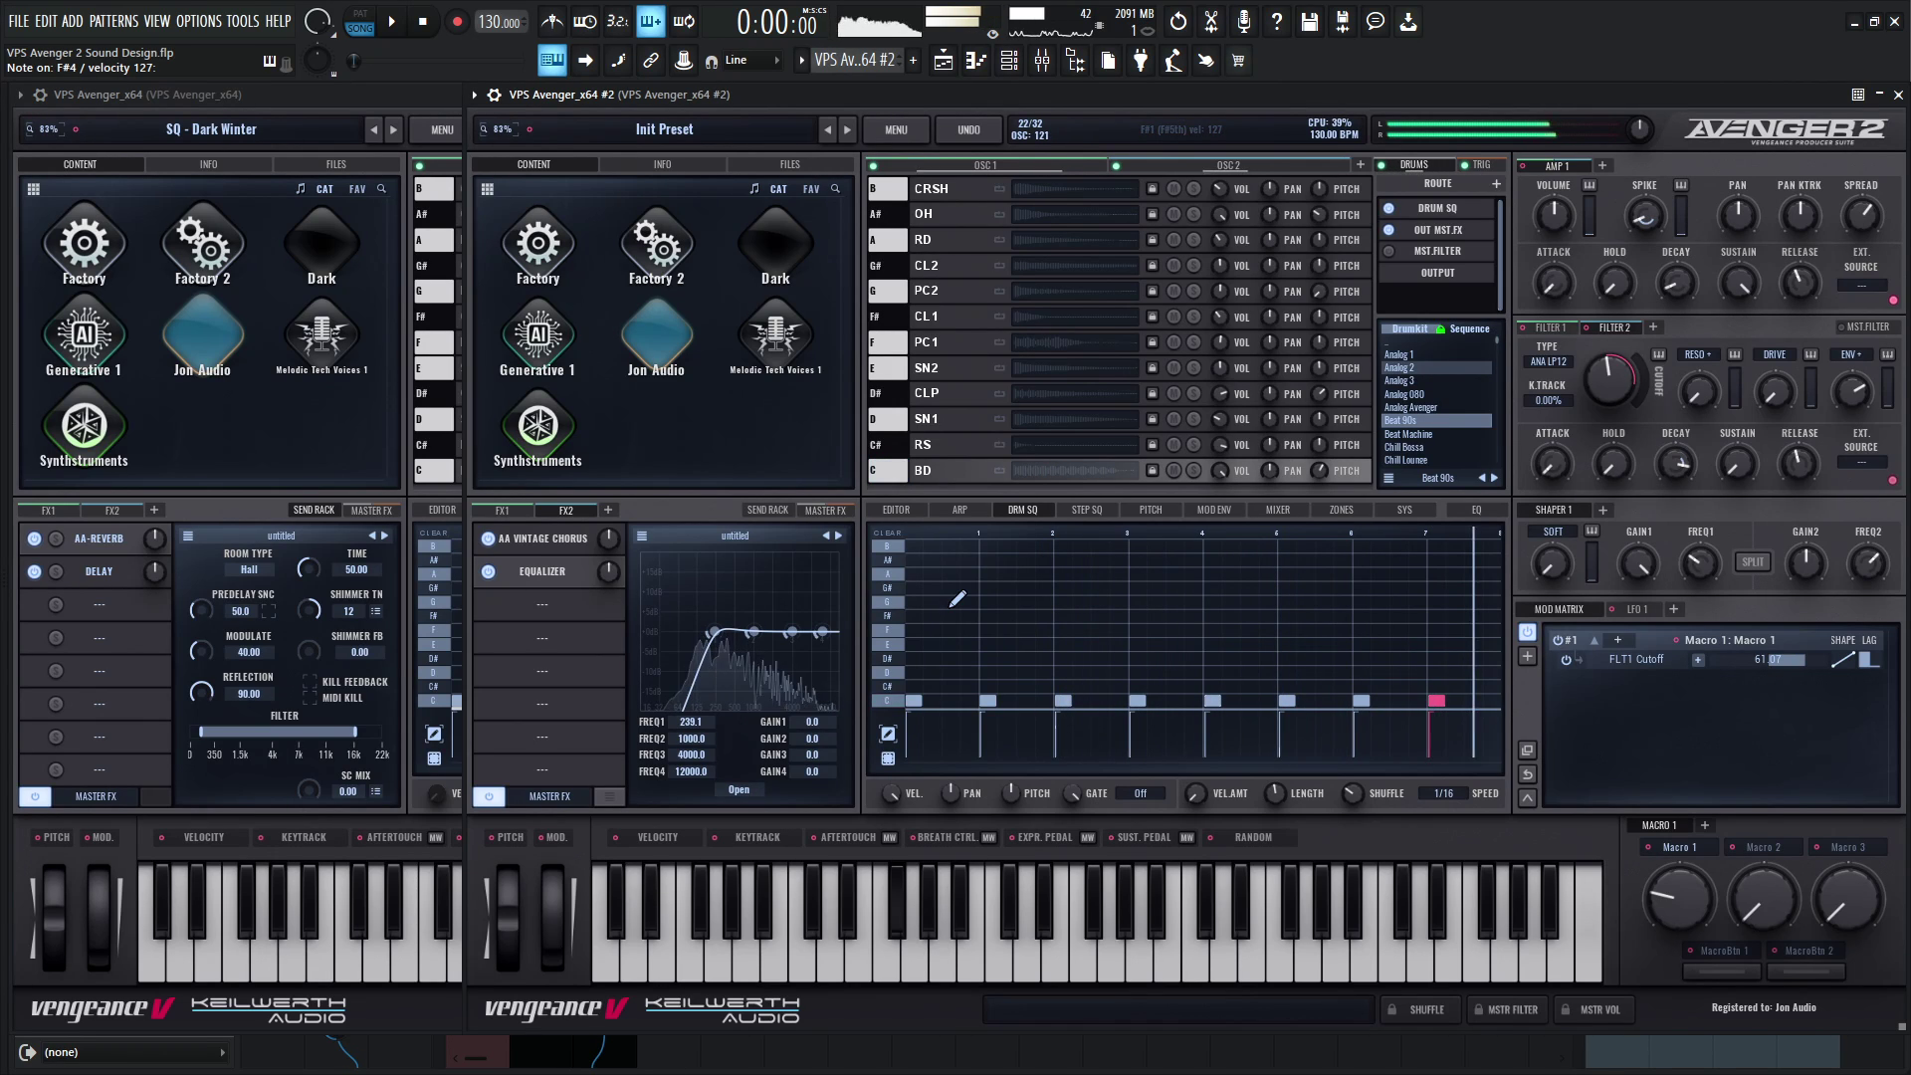
Check Dark Winter's G# drum row, and place eight G# hits halfway between the bass drum hits in the new patch.
left_click(408, 810)
left_click(438, 594)
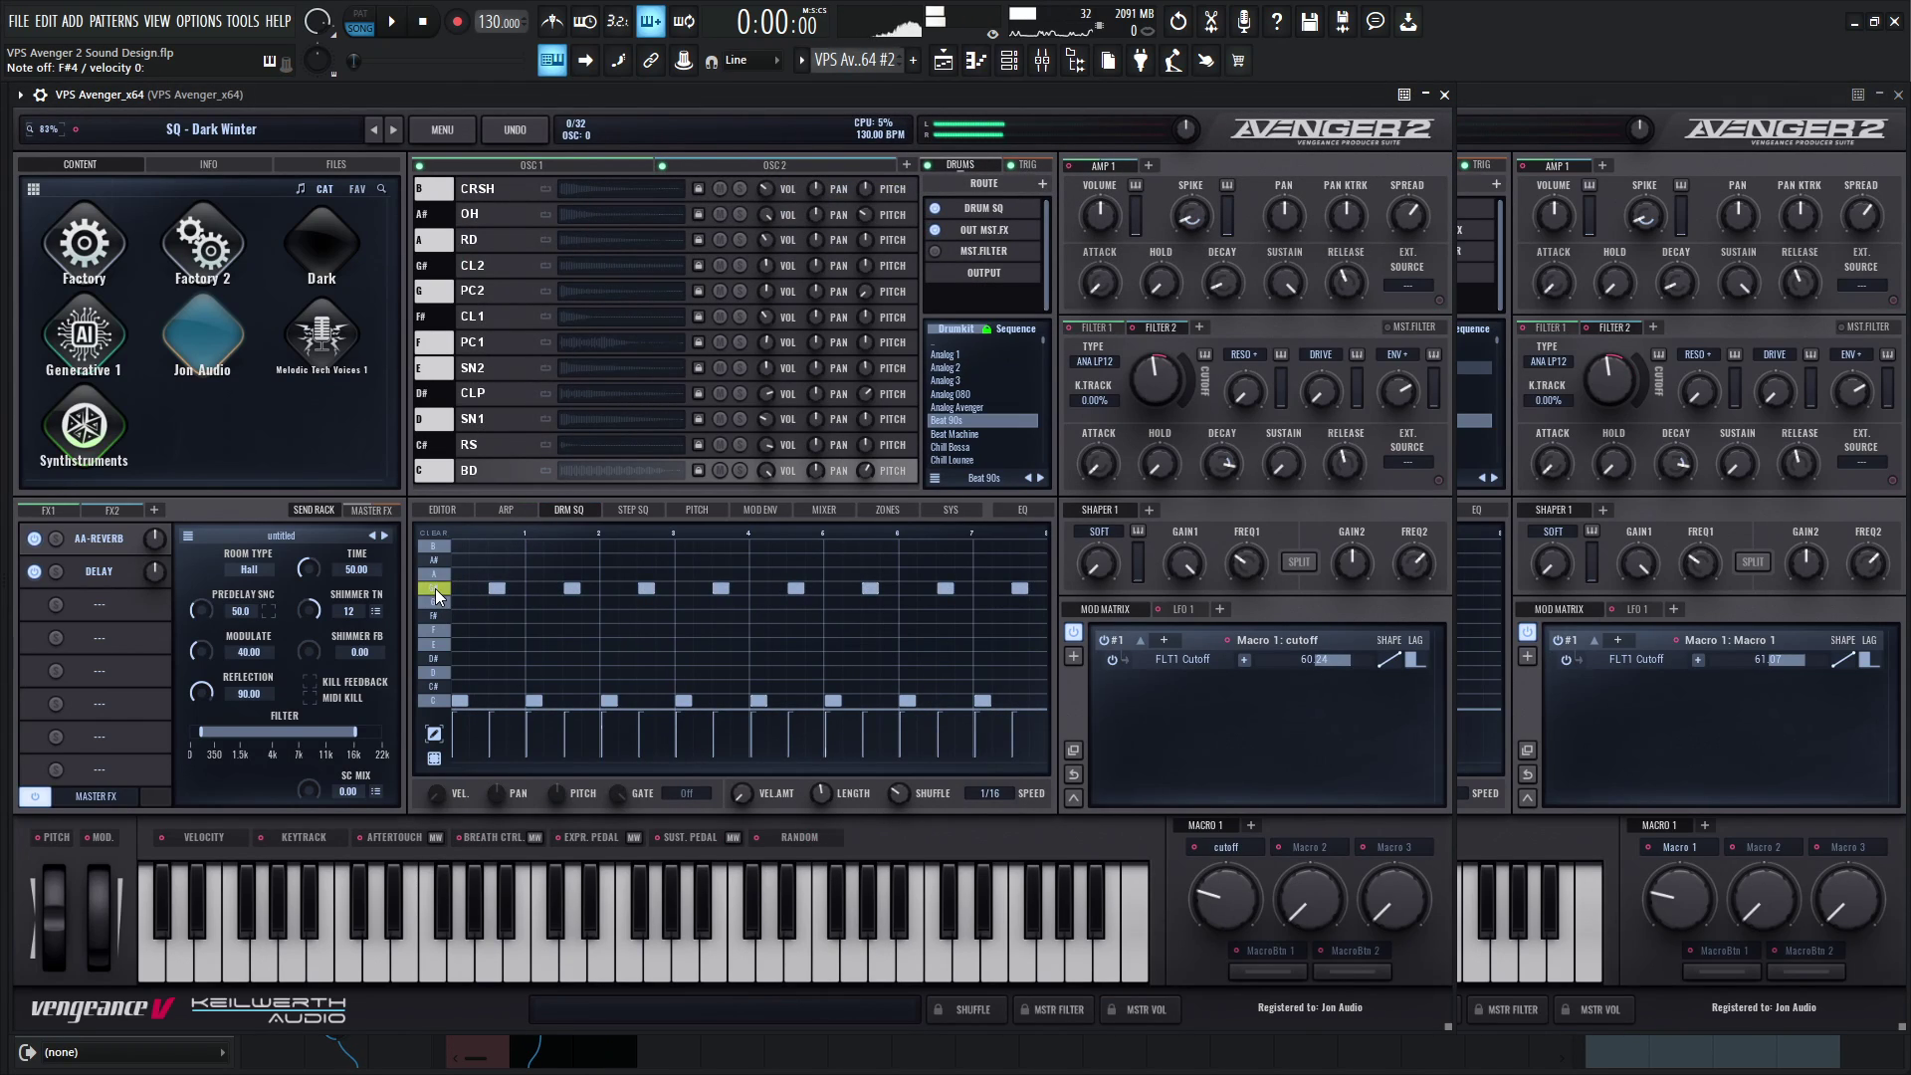
left_click(1492, 677)
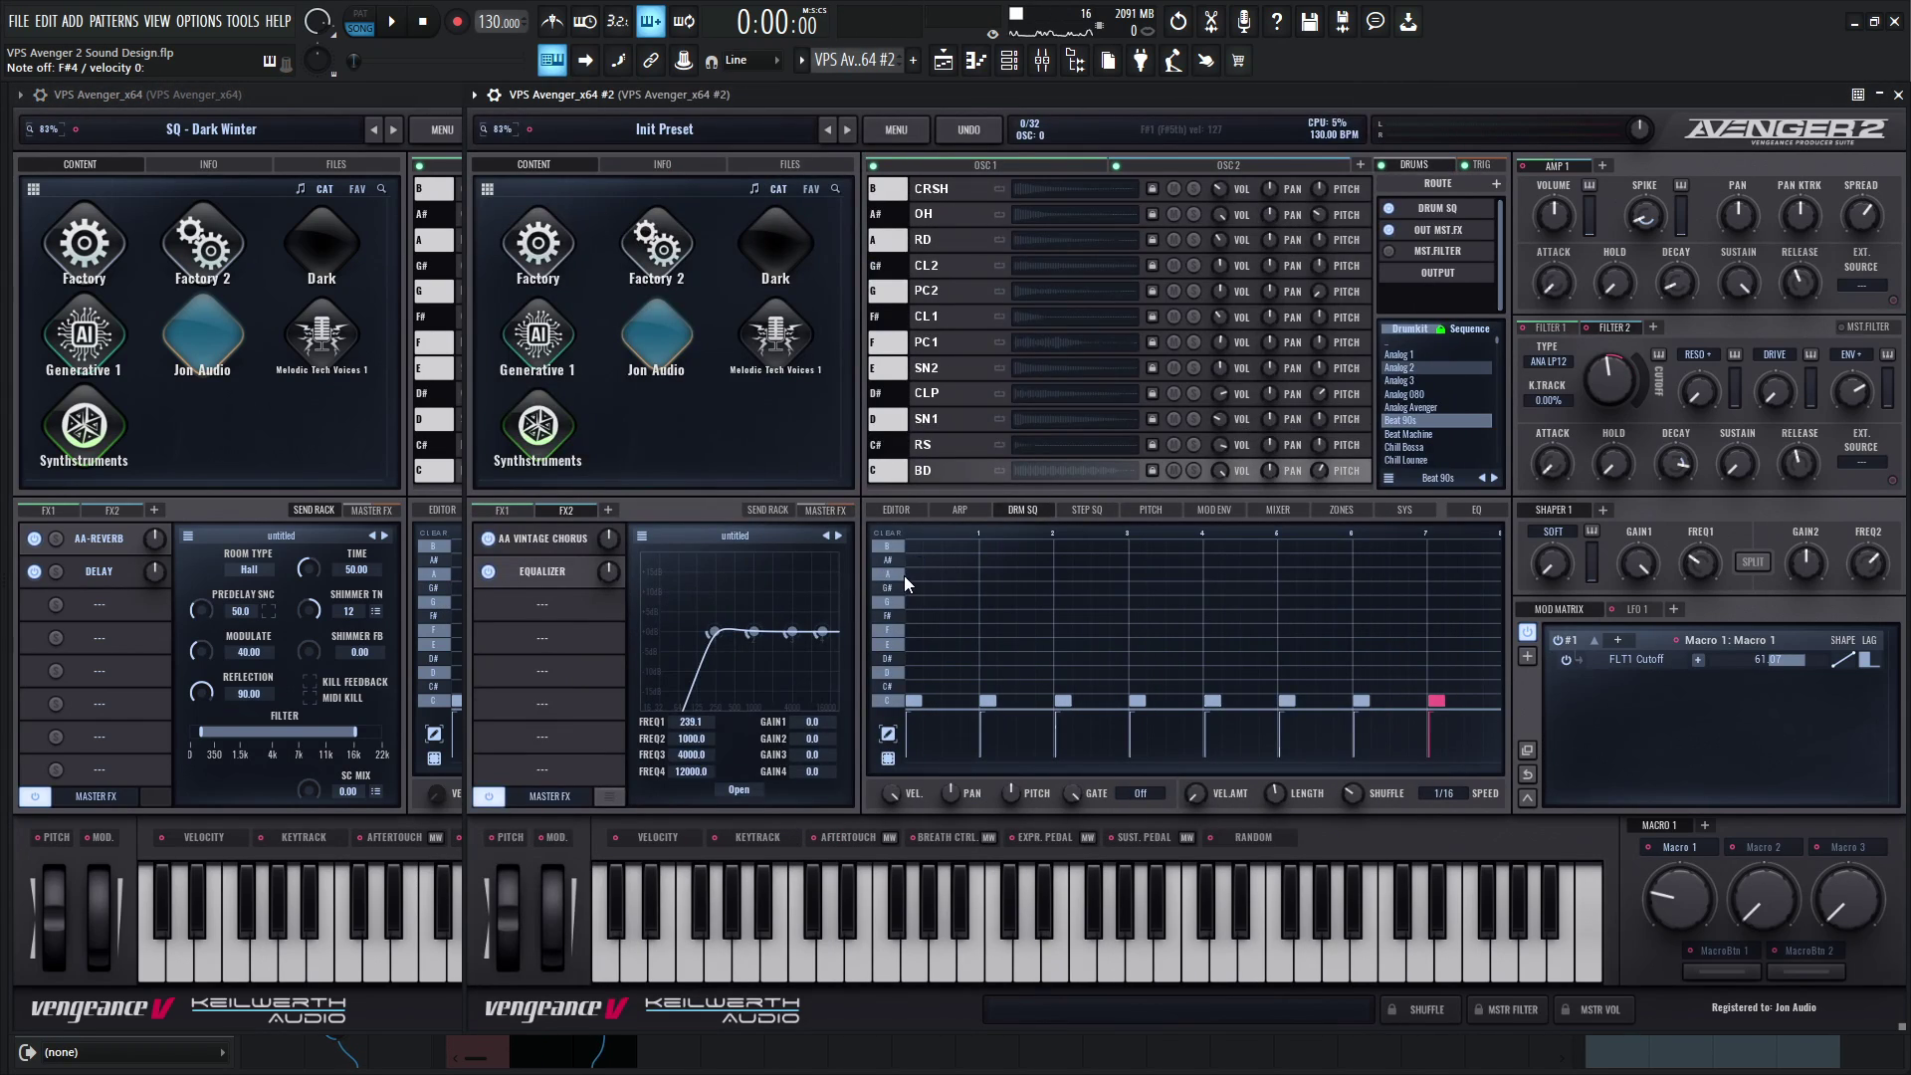
left_click(951, 587)
left_click(1025, 587)
left_click(1100, 587)
left_click(1174, 587)
left_click(1249, 587)
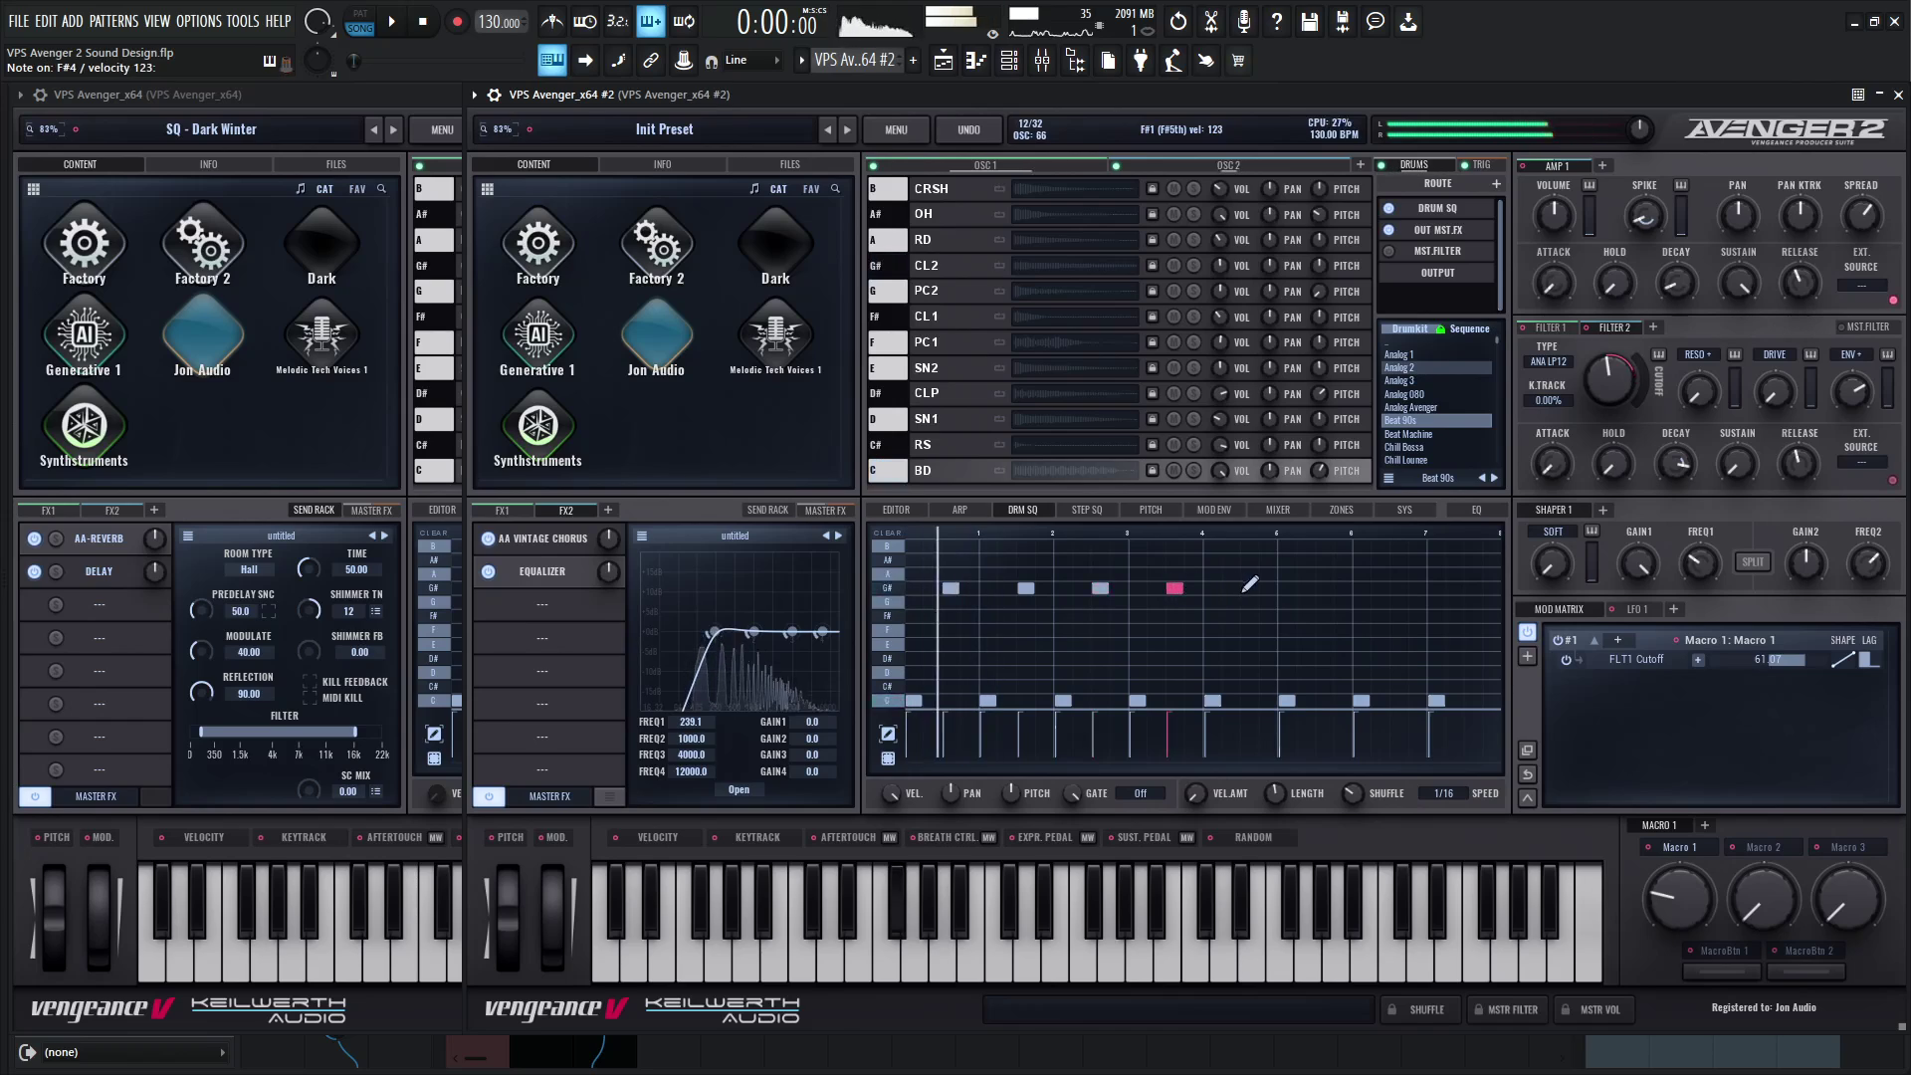
left_click(1324, 587)
left_click(1399, 588)
left_click(1474, 587)
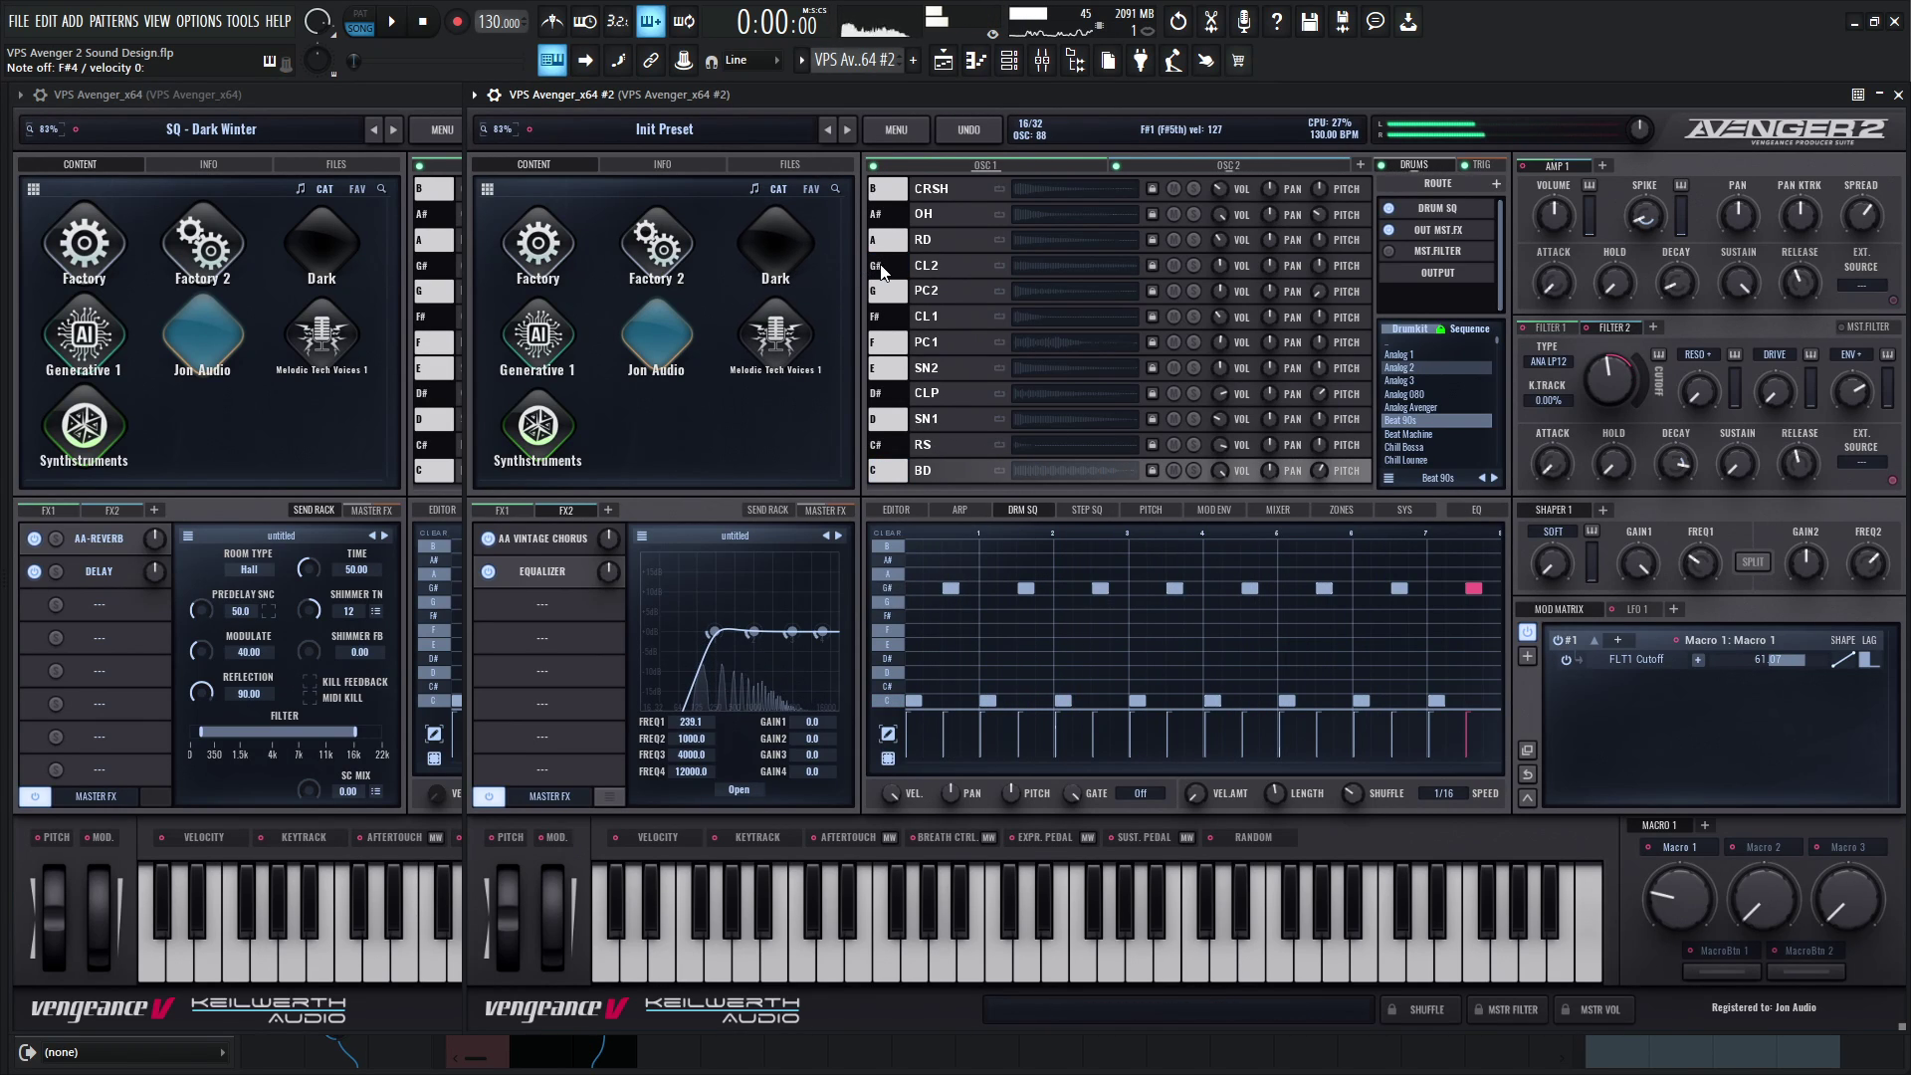
Compare the CL2 drum settings and effect routing of Dark Winter with those of the new patch.
left_click(428, 109)
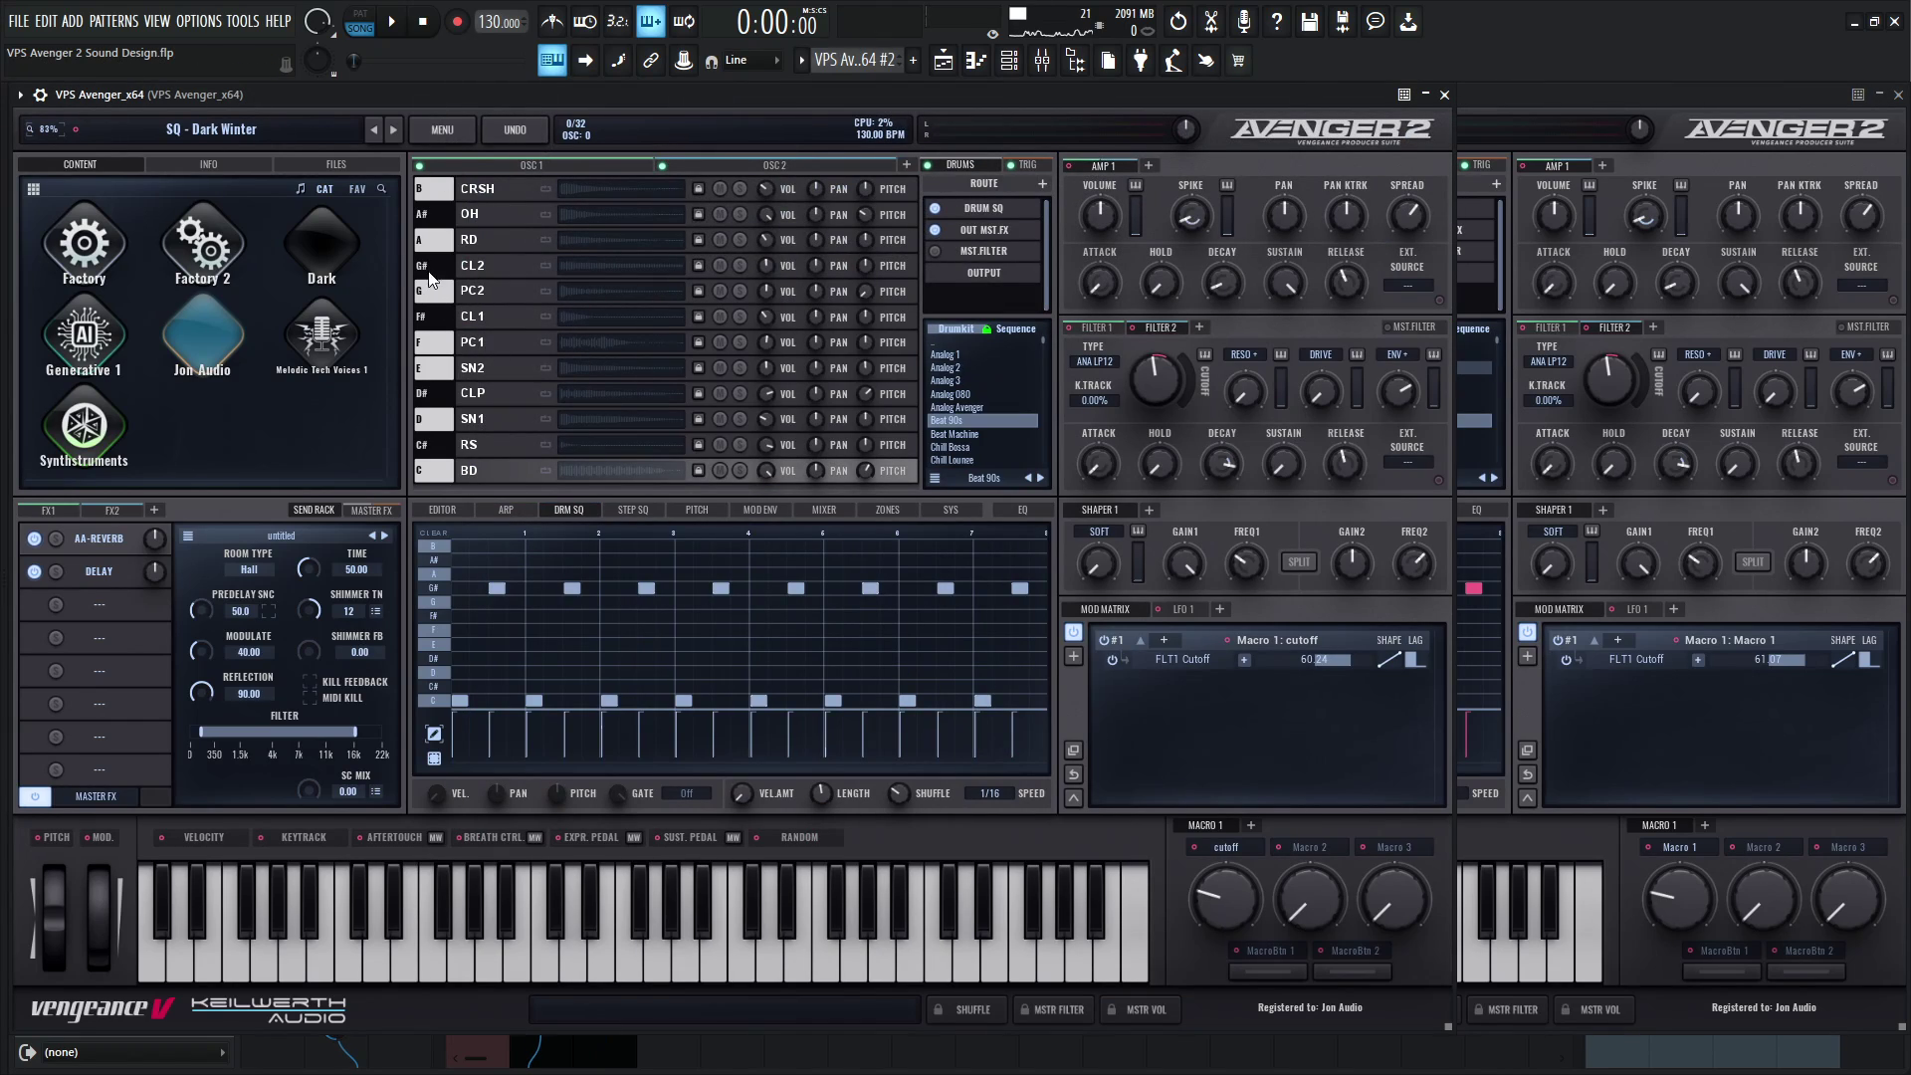
left_click(475, 266)
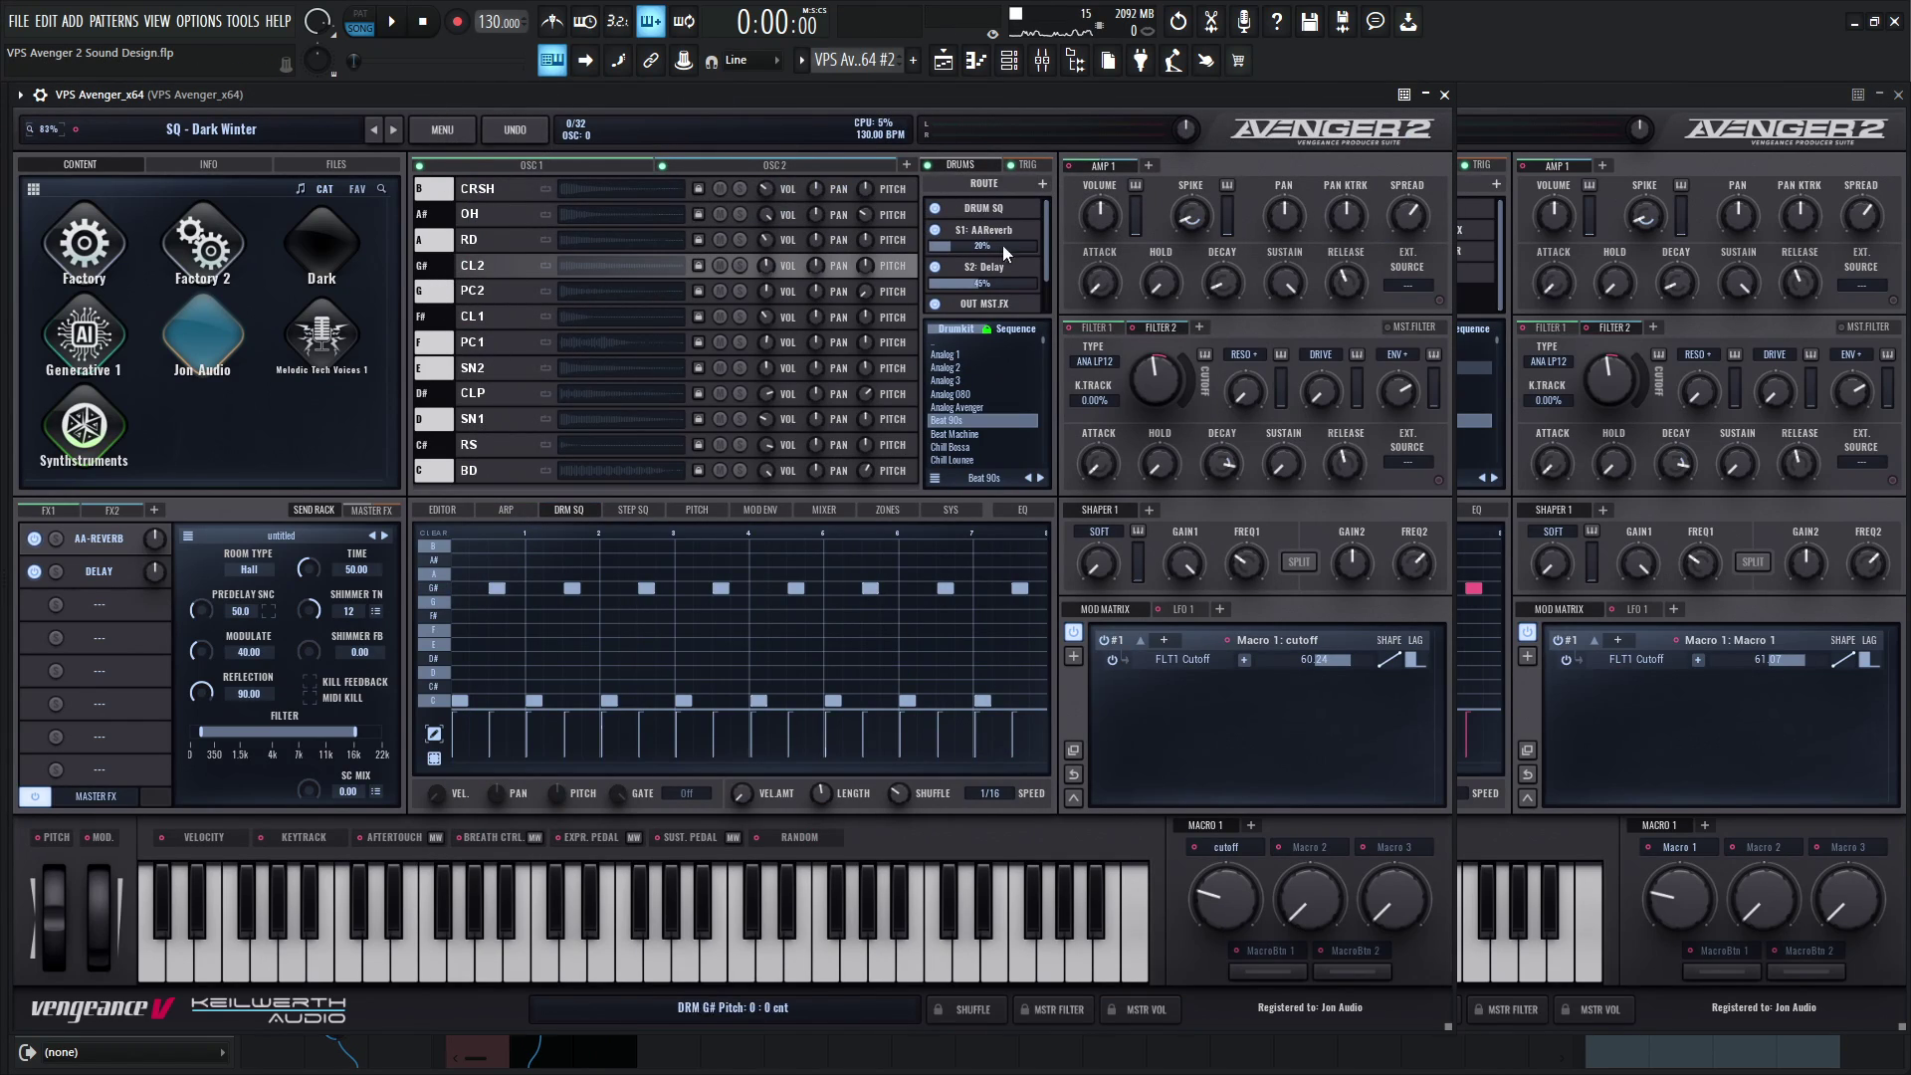
left_click(1540, 122)
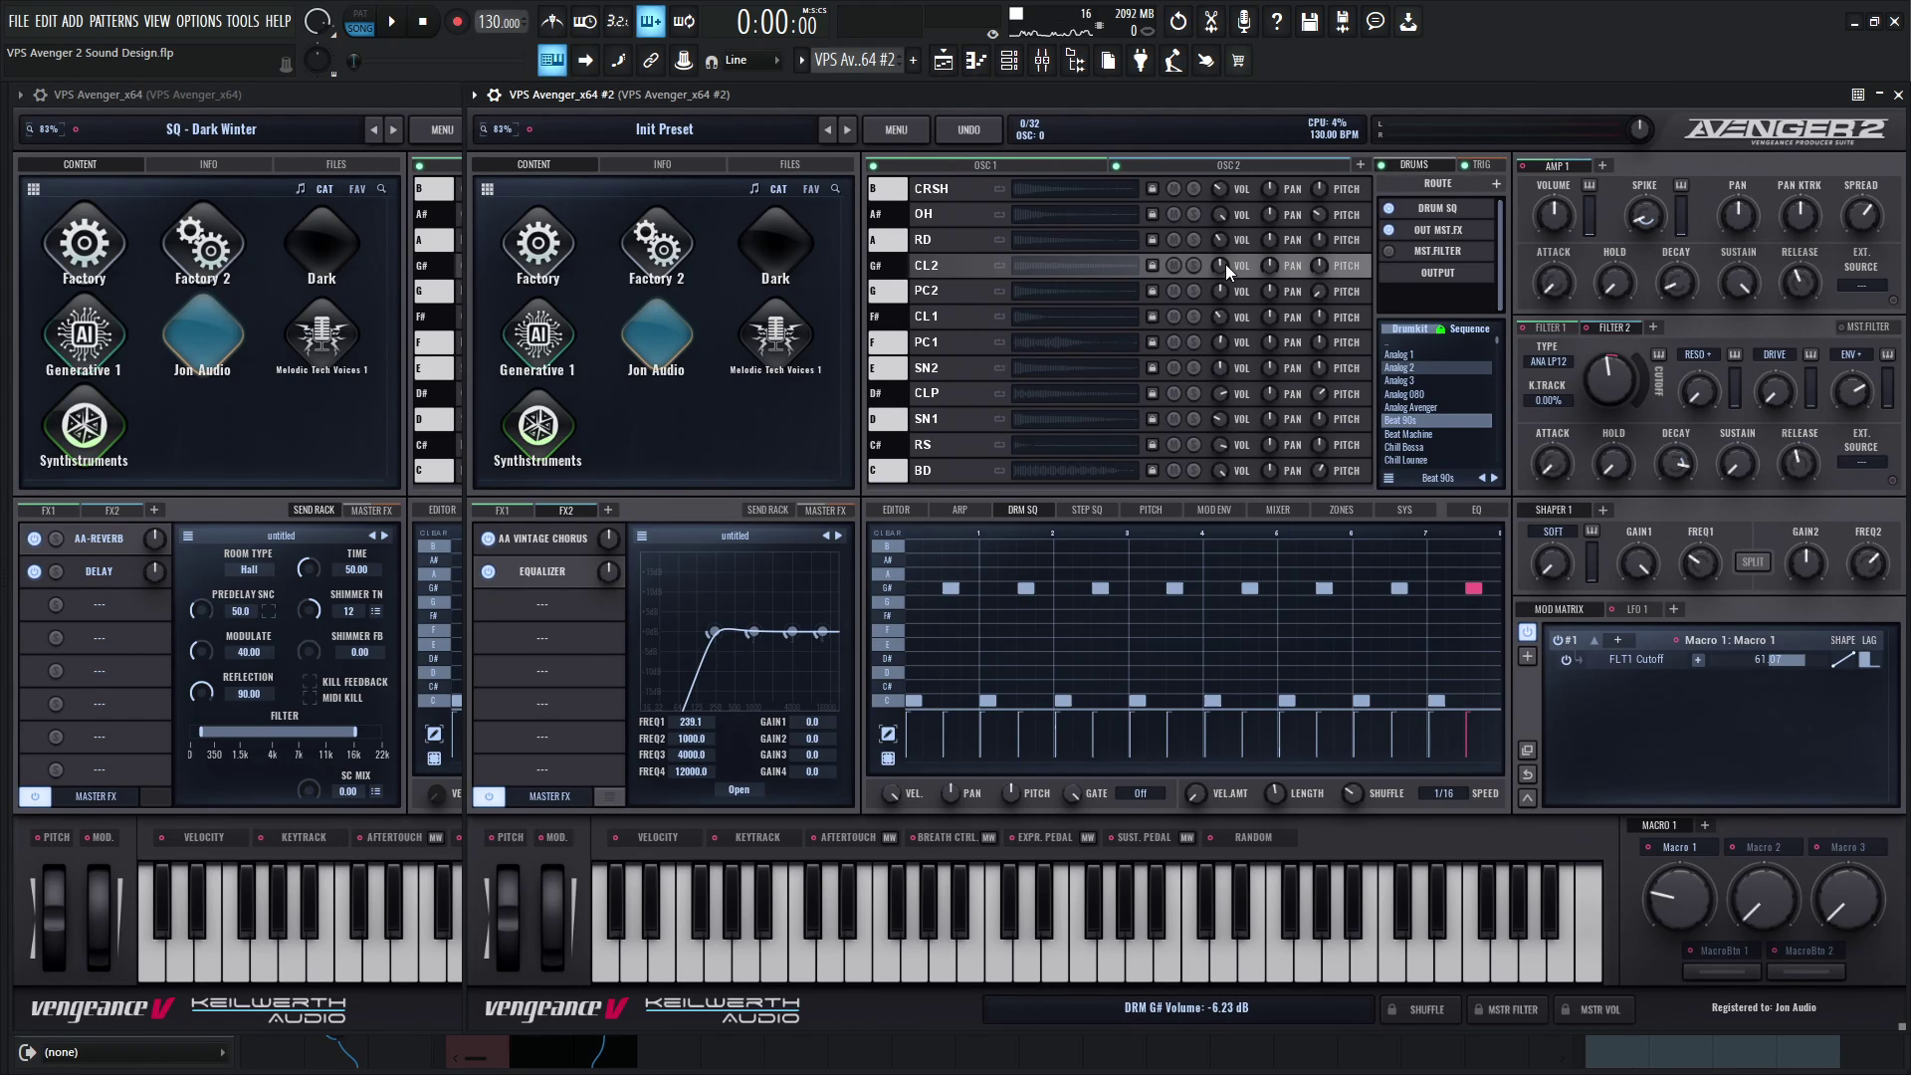
left_click(420, 98)
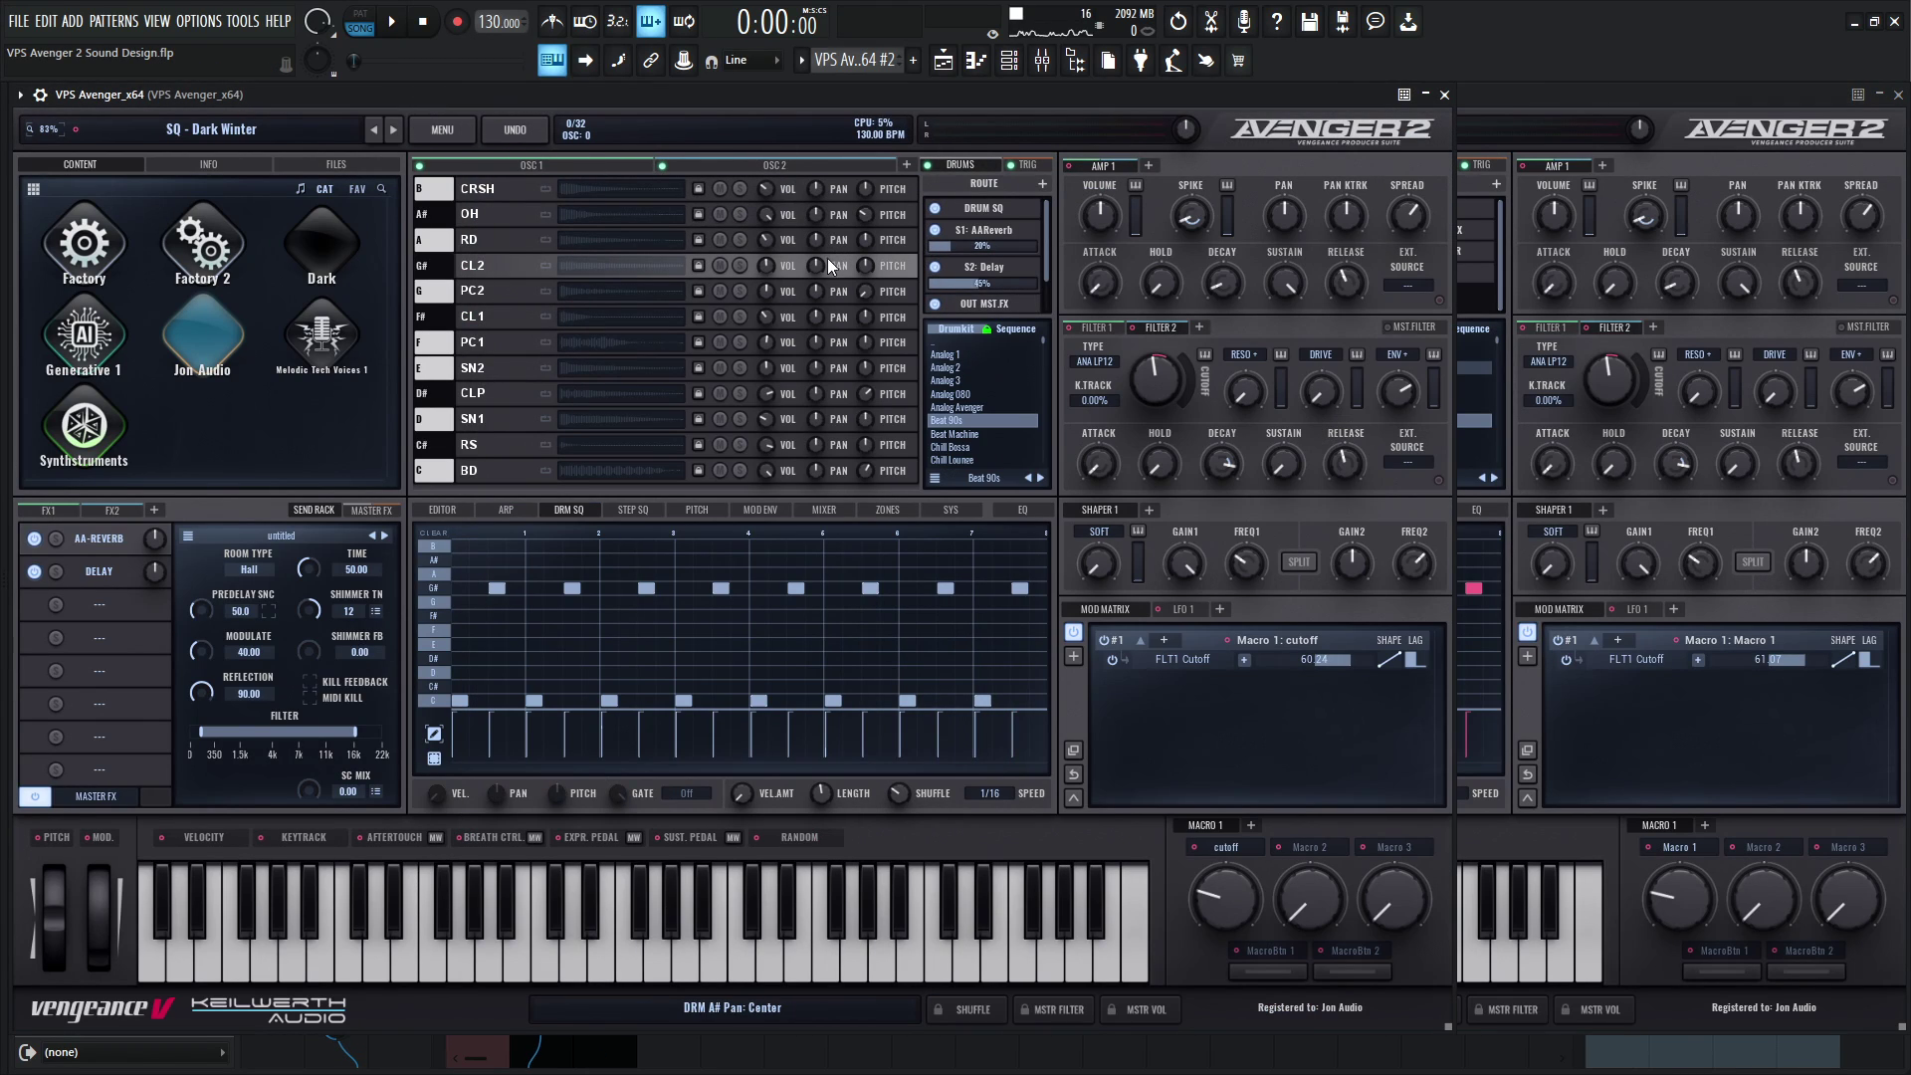
left_click(1508, 161)
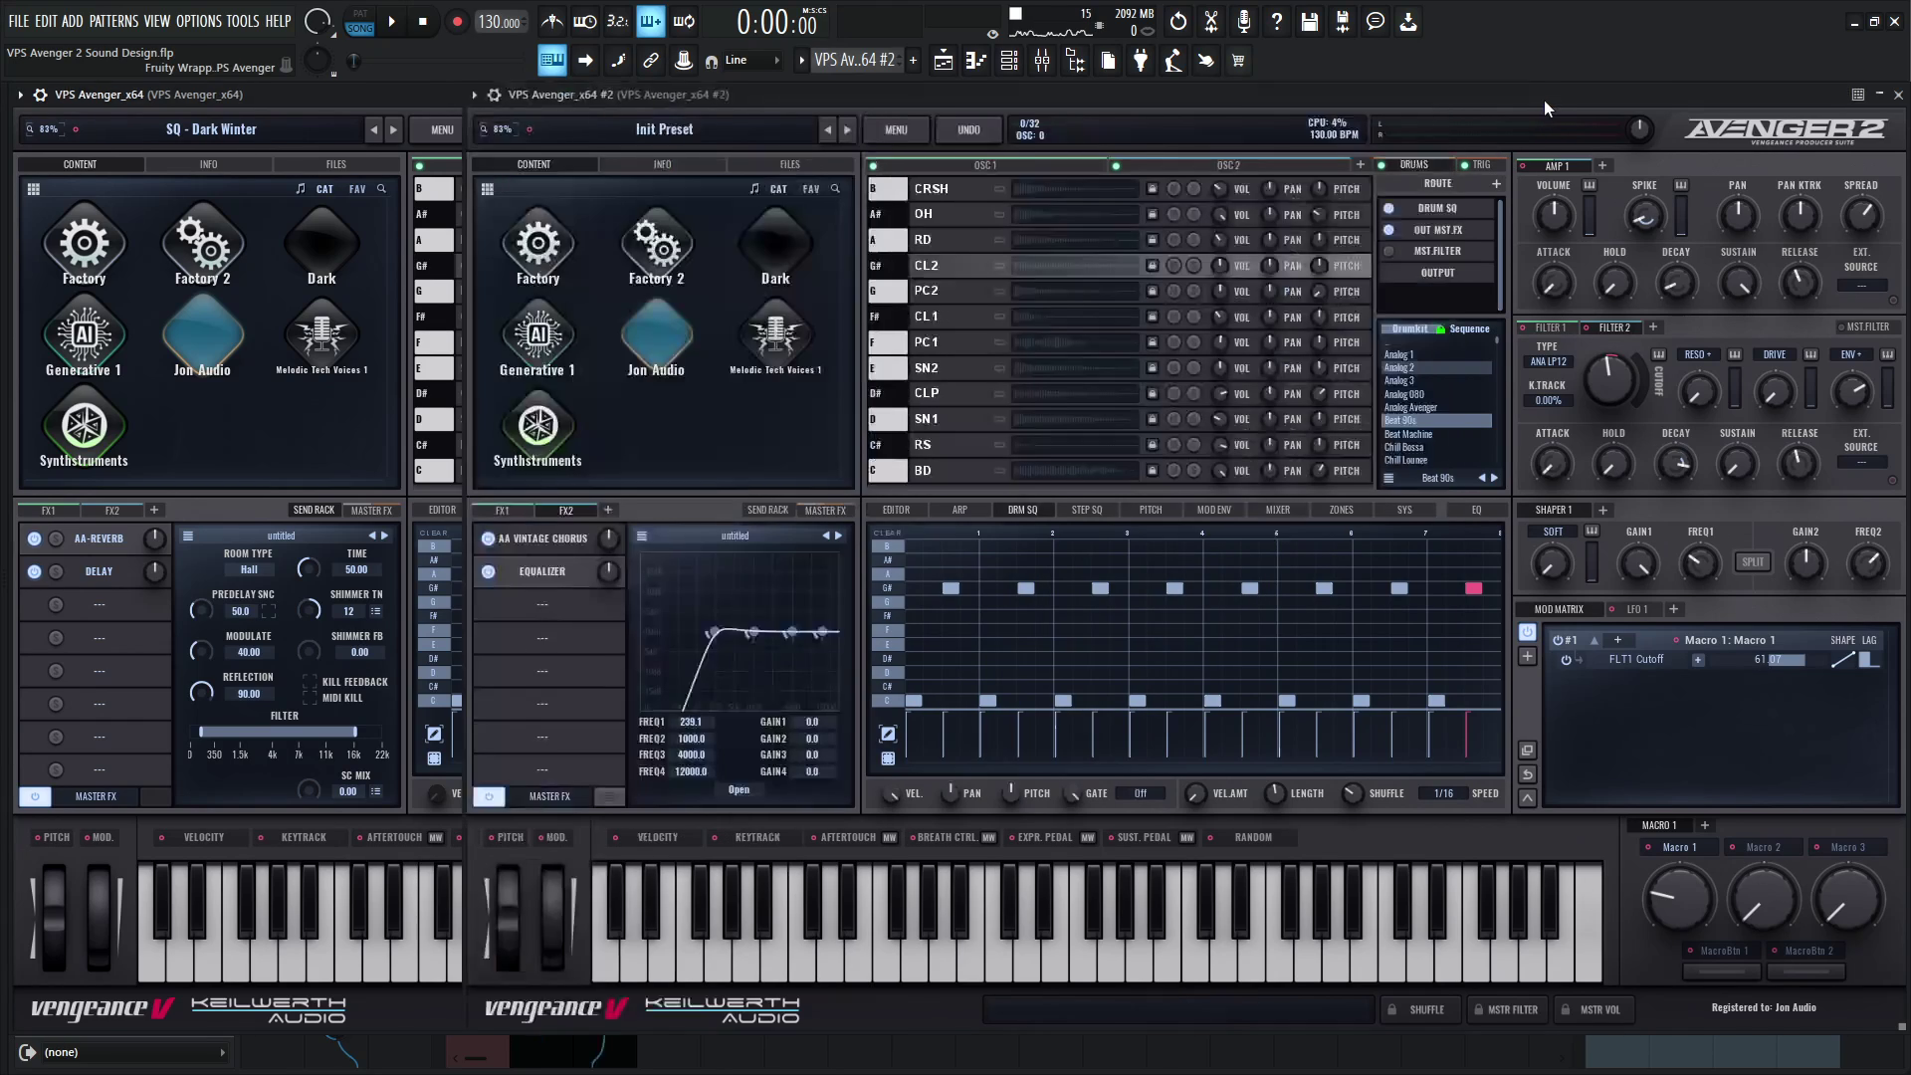
left_click(456, 145)
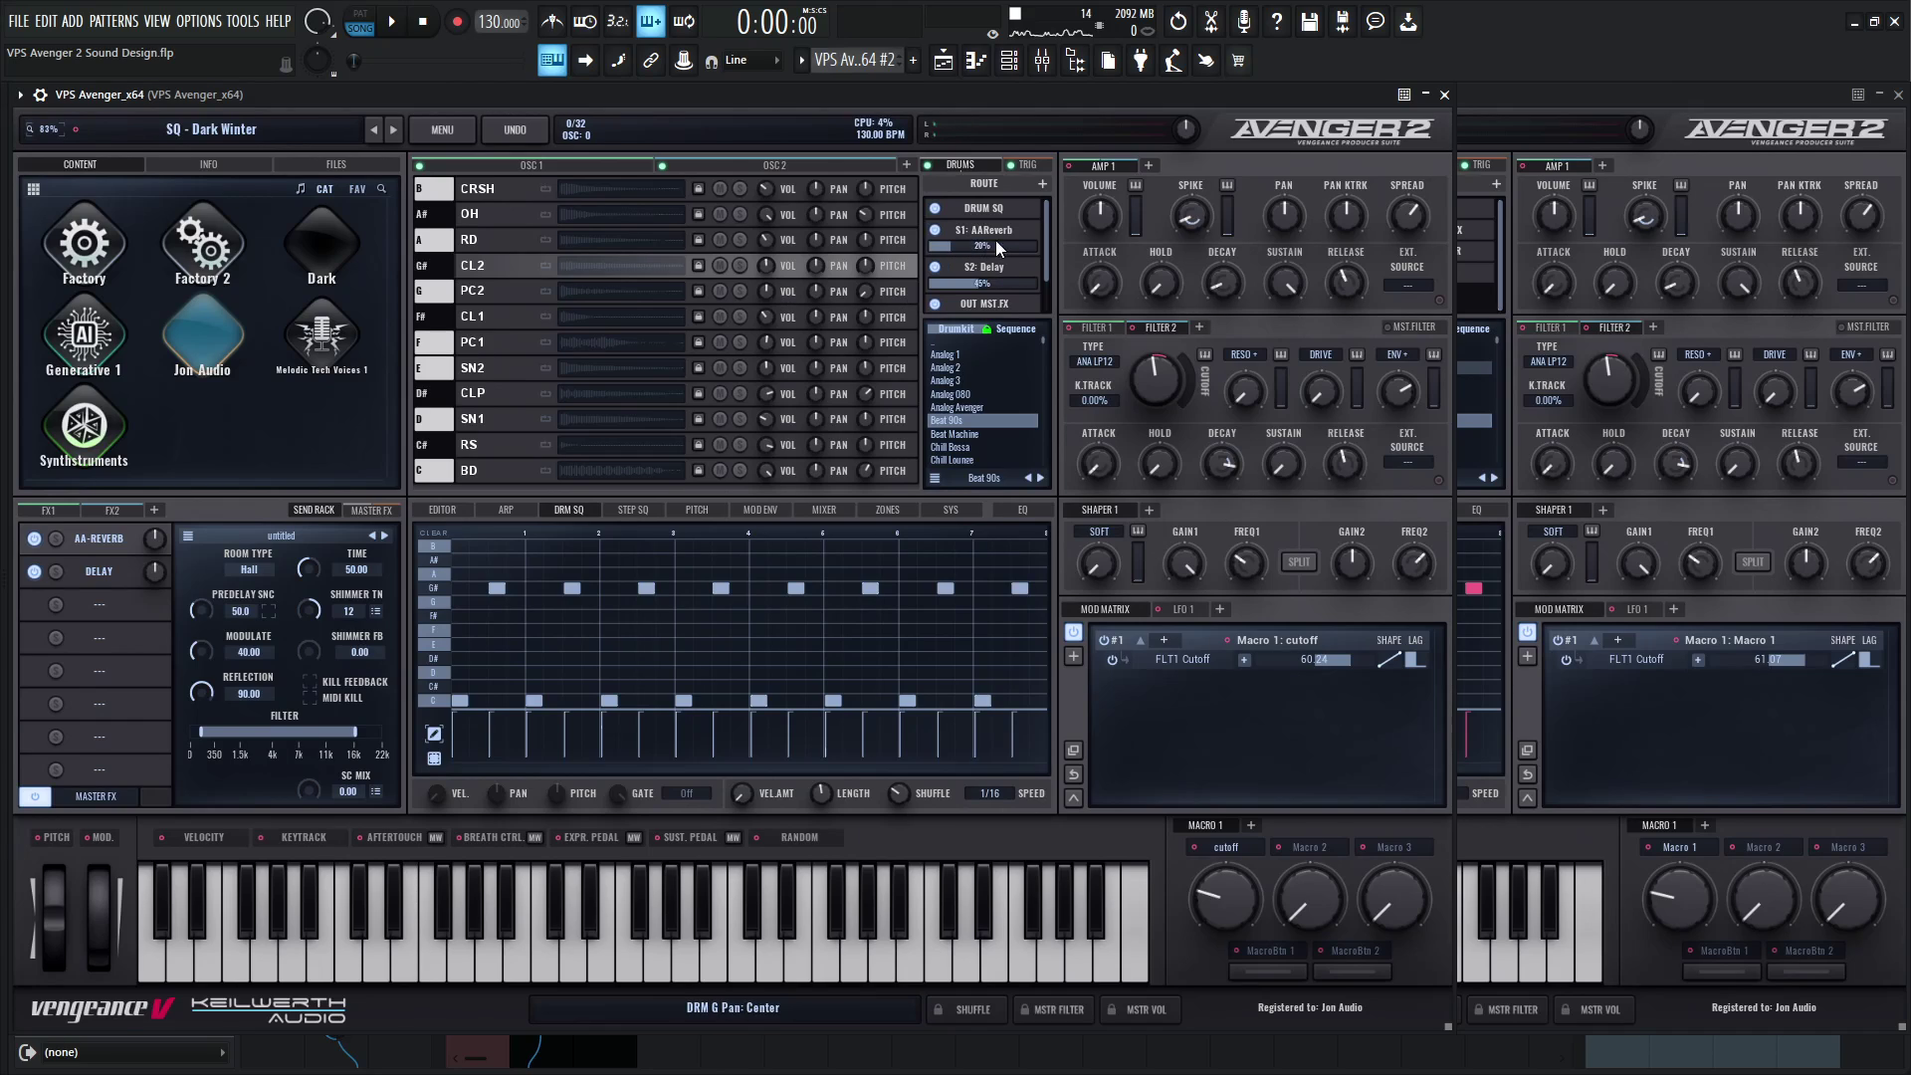
left_click(1548, 93)
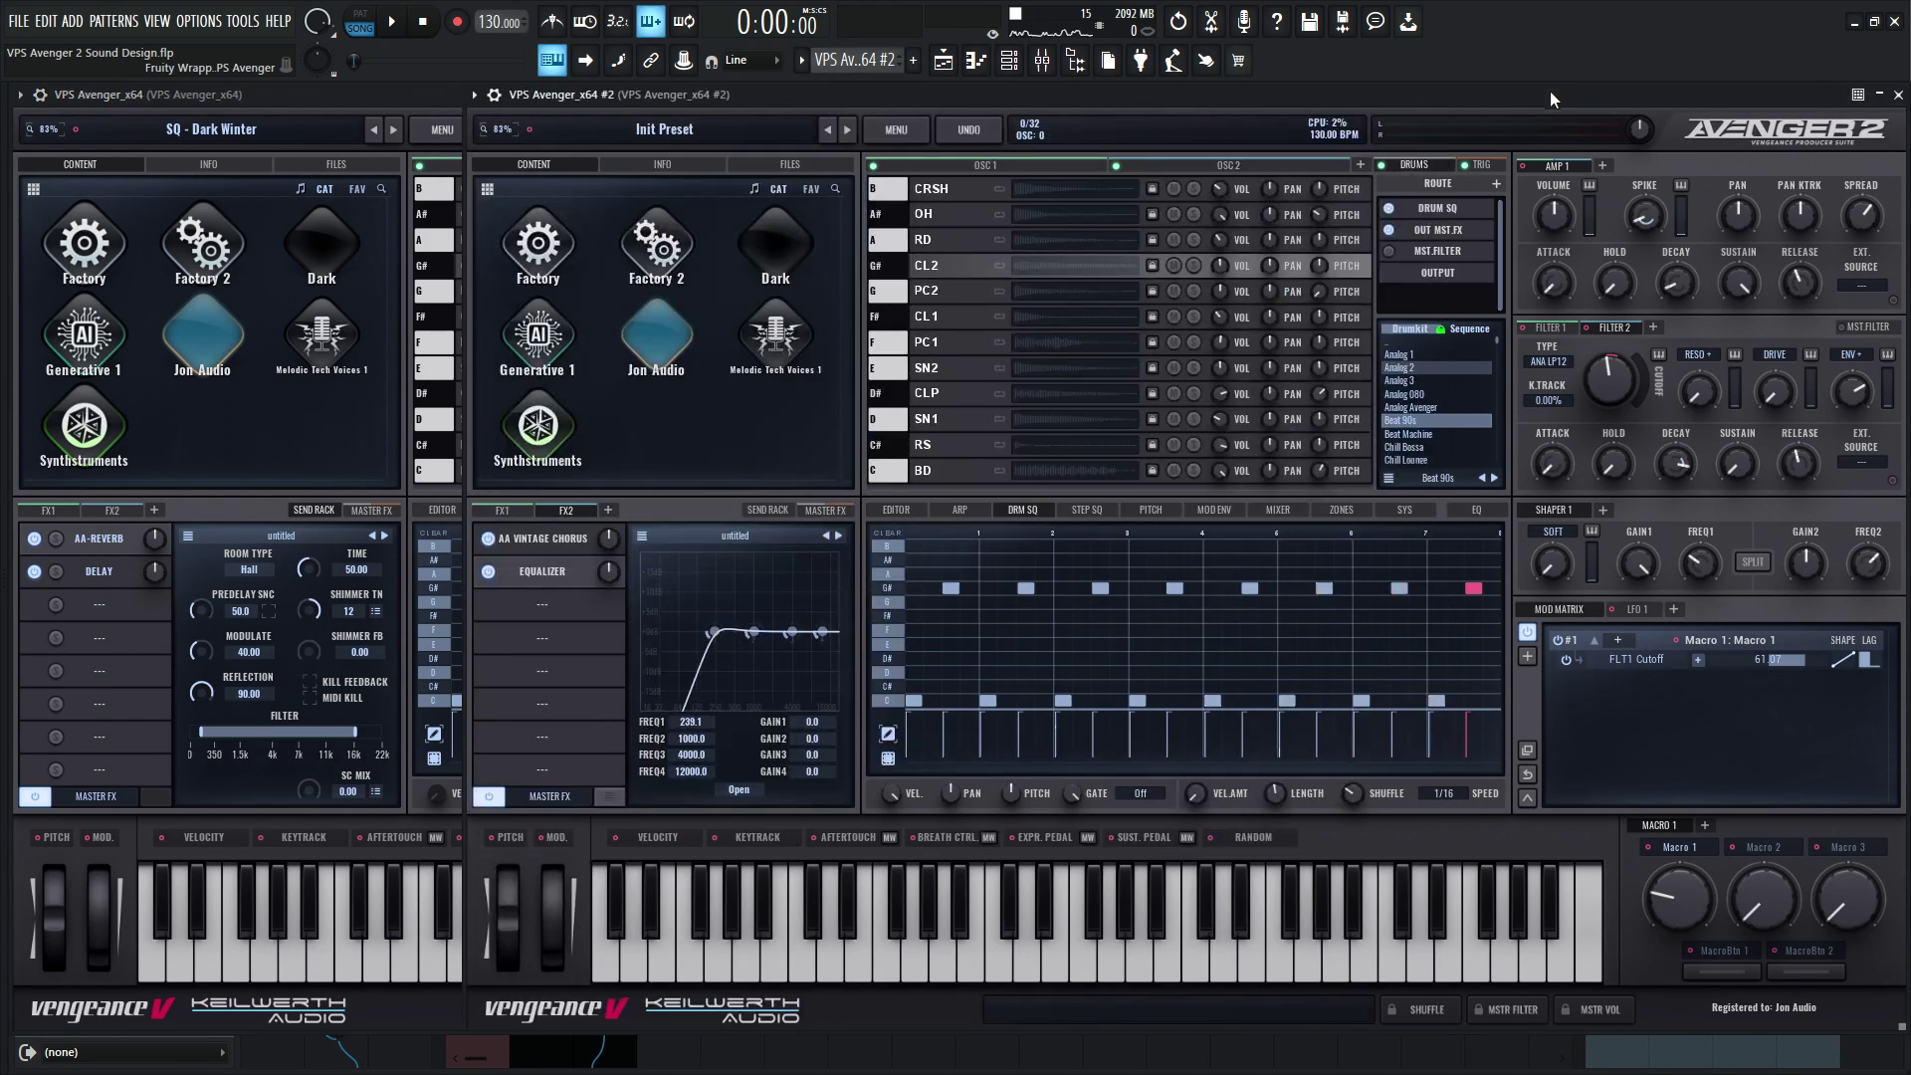
Add AAReverb and Delay sends to the CL2 drum's routing in the new patch, matching the send levels in Dark Winter.
left_click(1496, 183)
left_click(1478, 252)
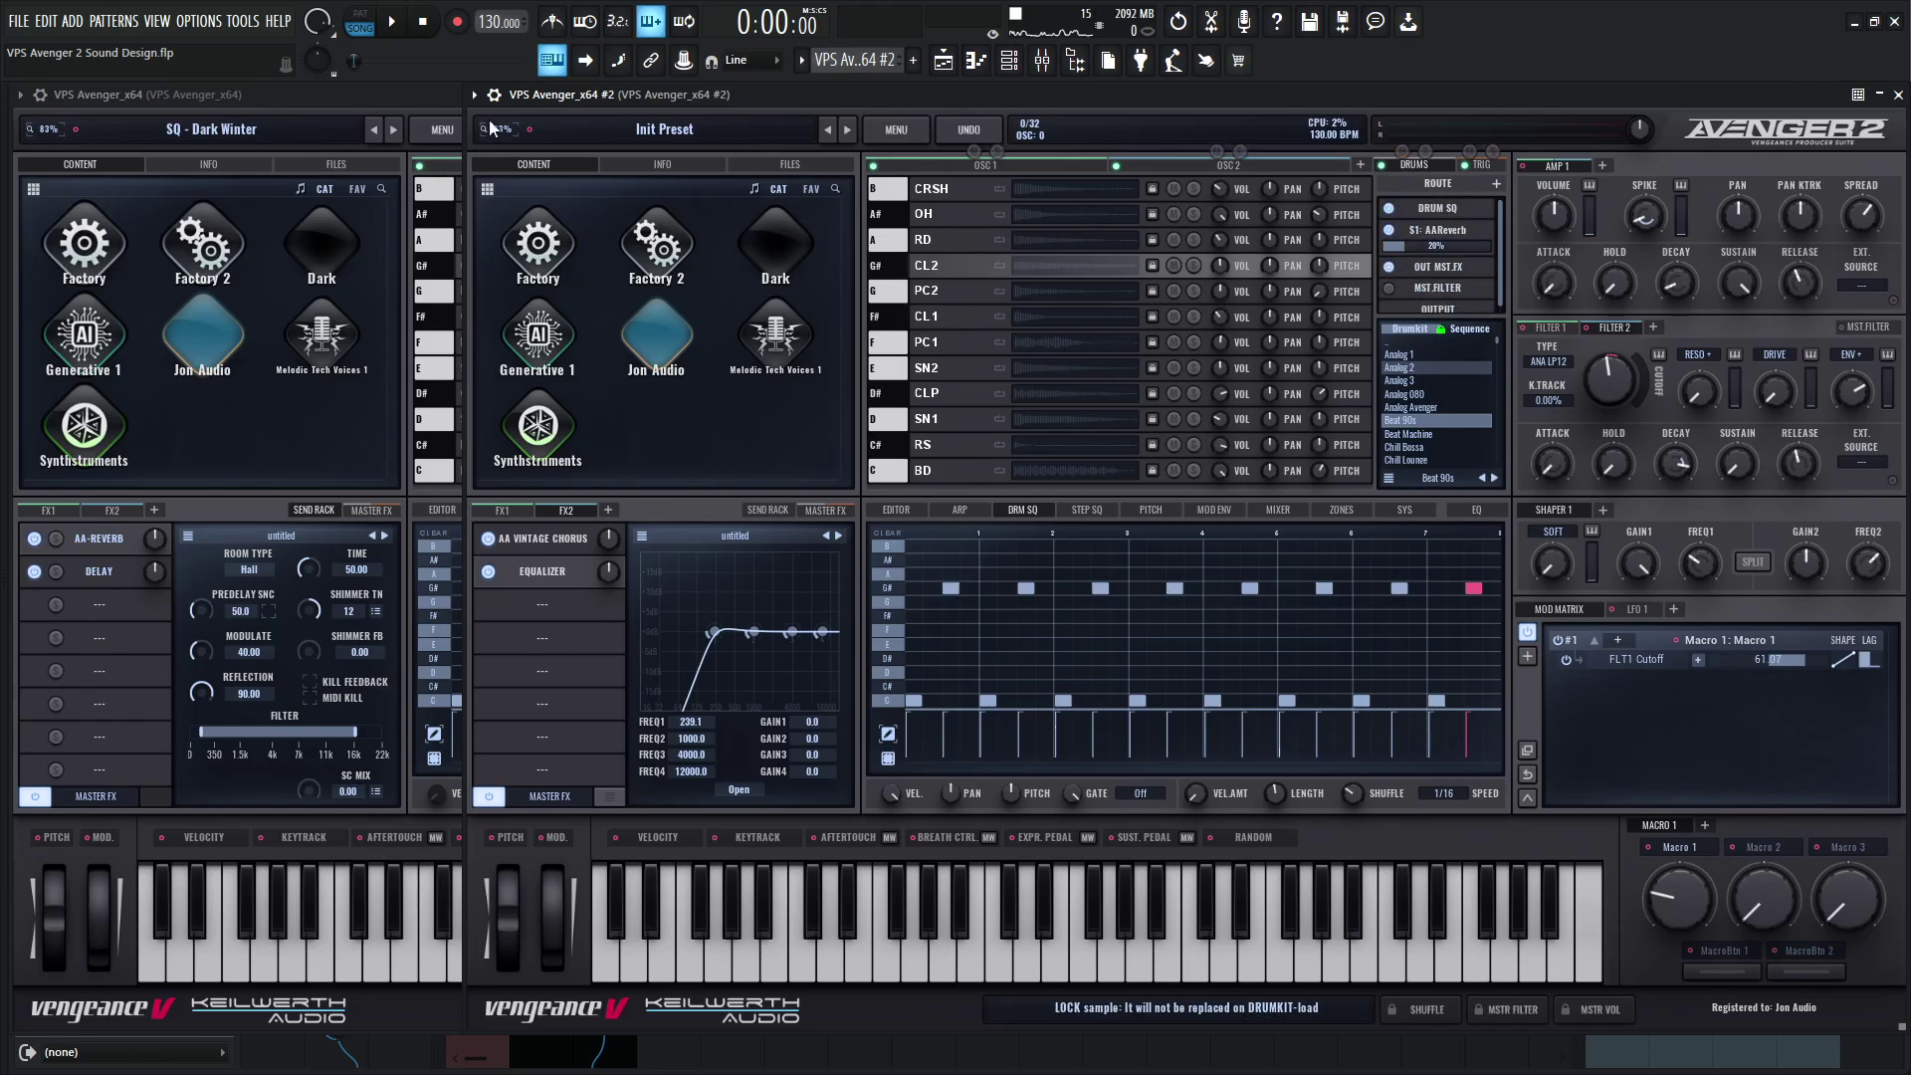
left_click(386, 106)
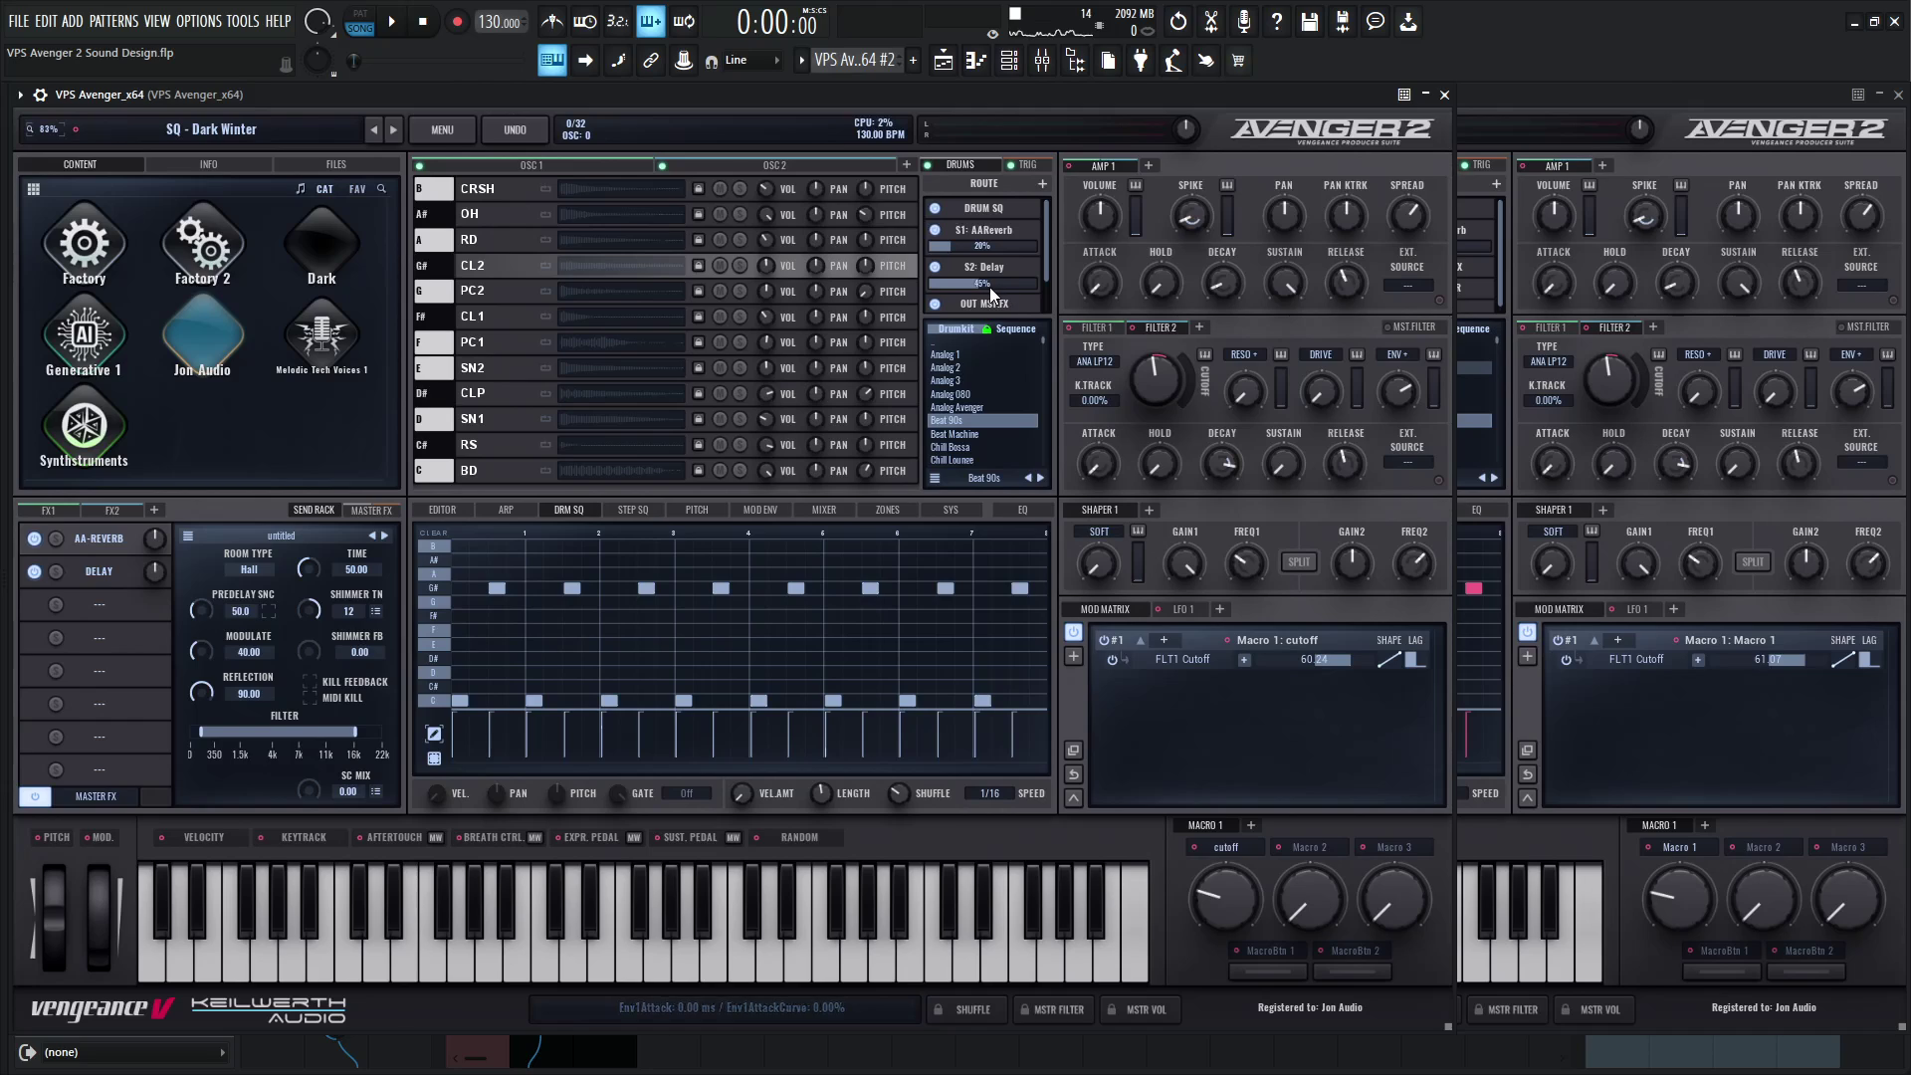
left_click(1539, 93)
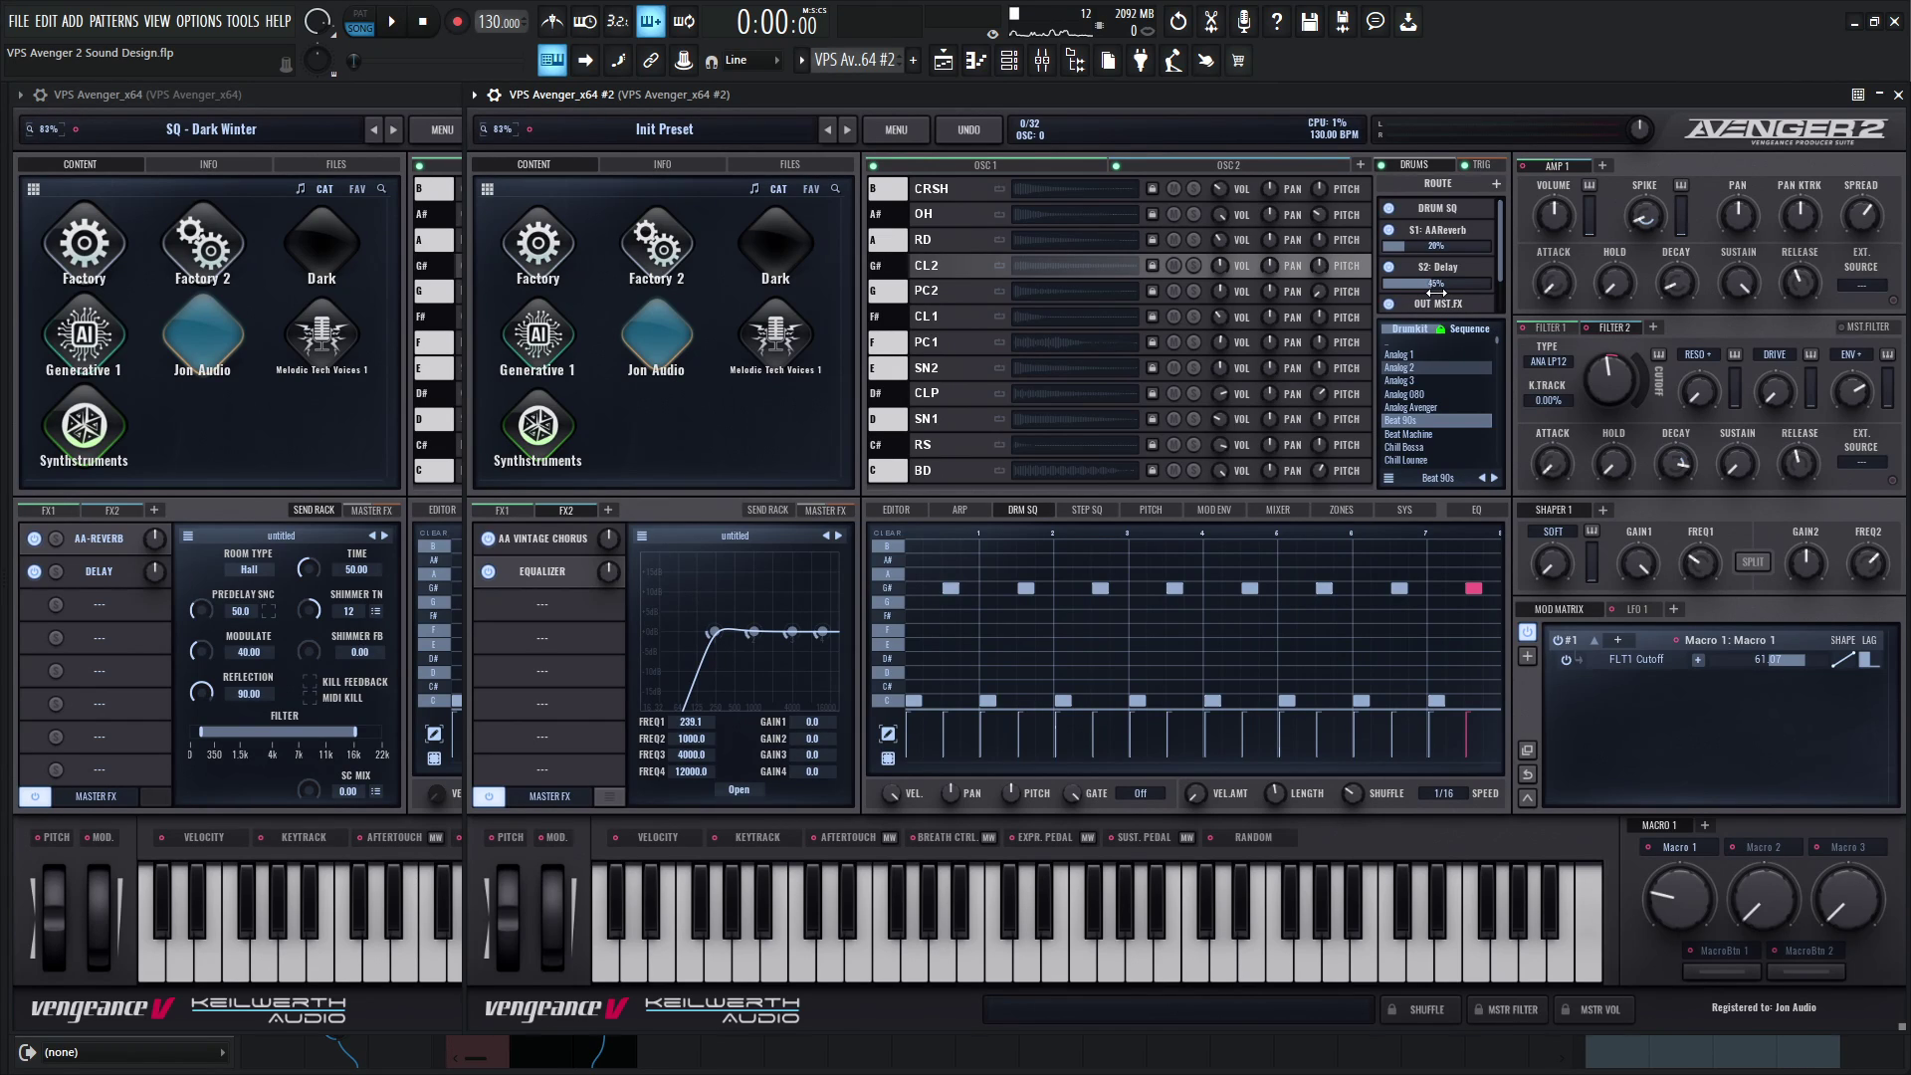
Play the new patch and Dark Winter in turn to compare their sound with the drums running.
key("g")
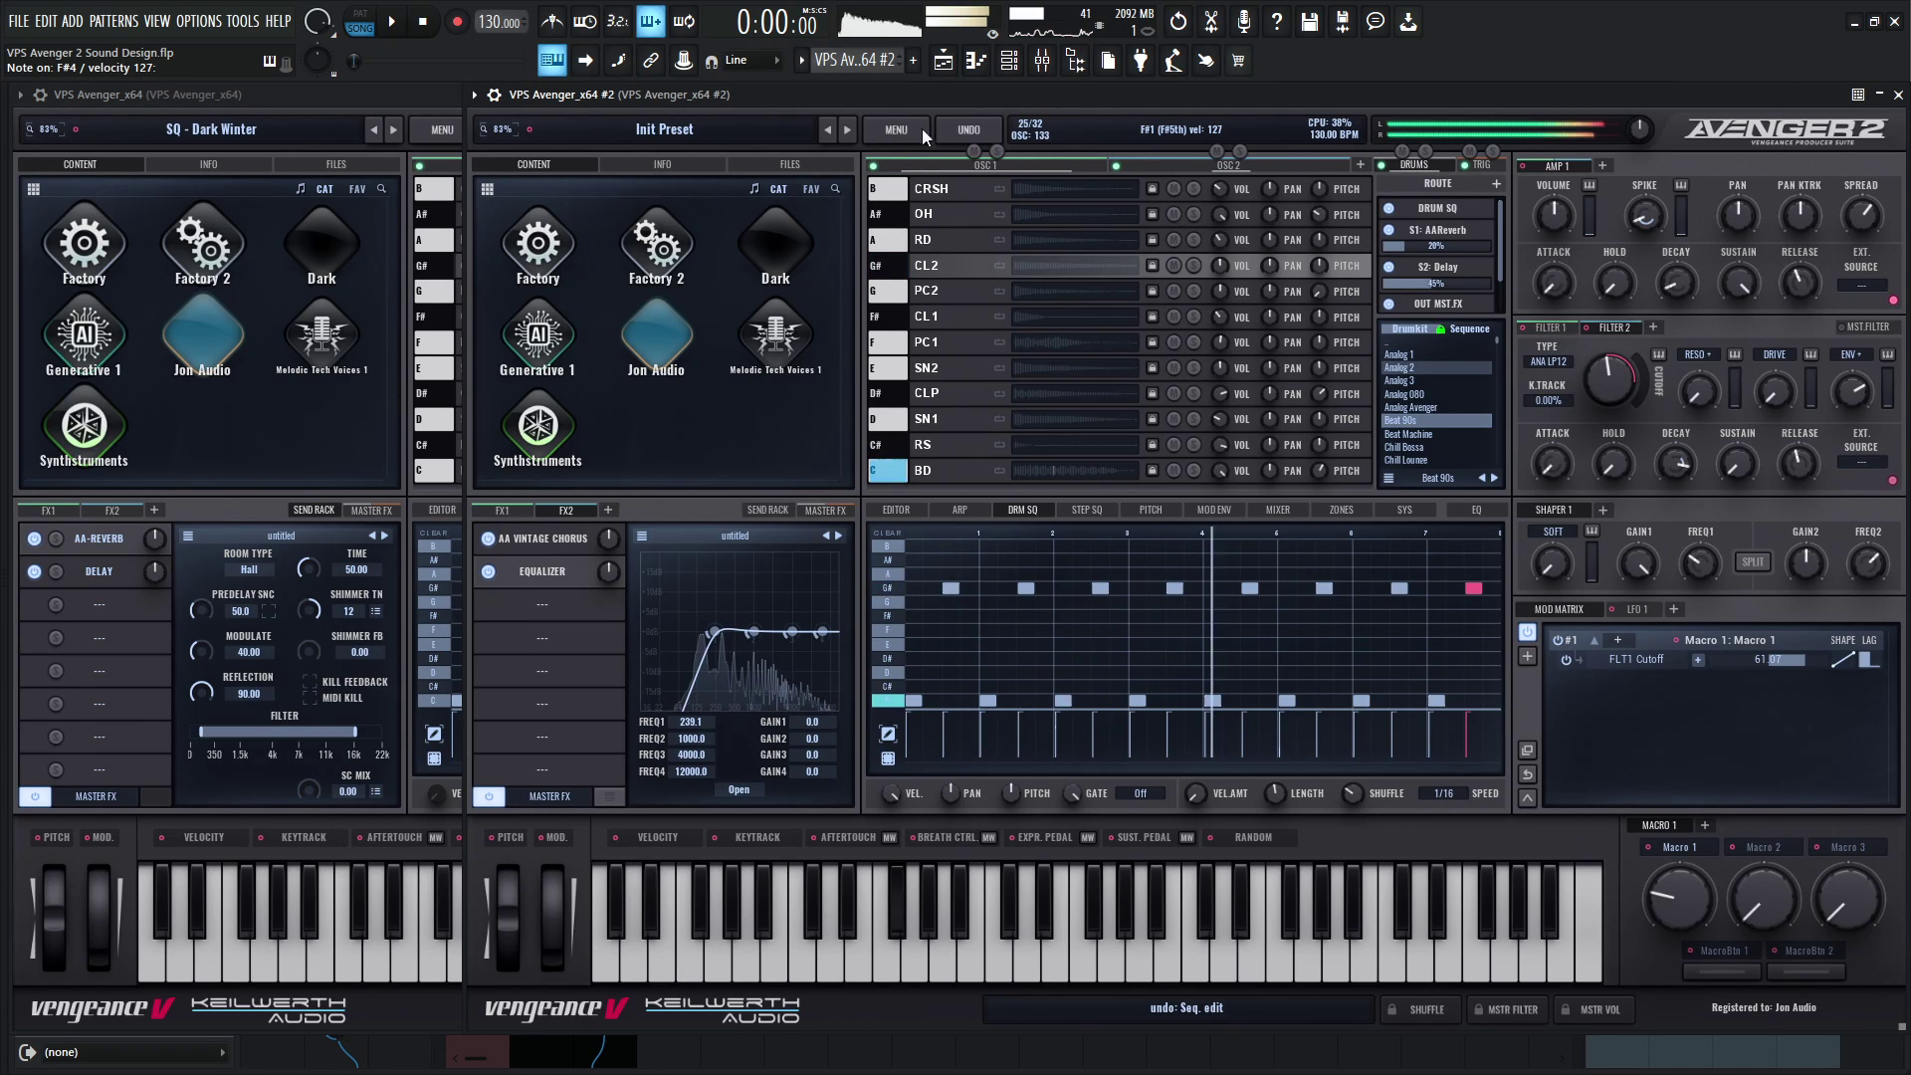
left_click(420, 93)
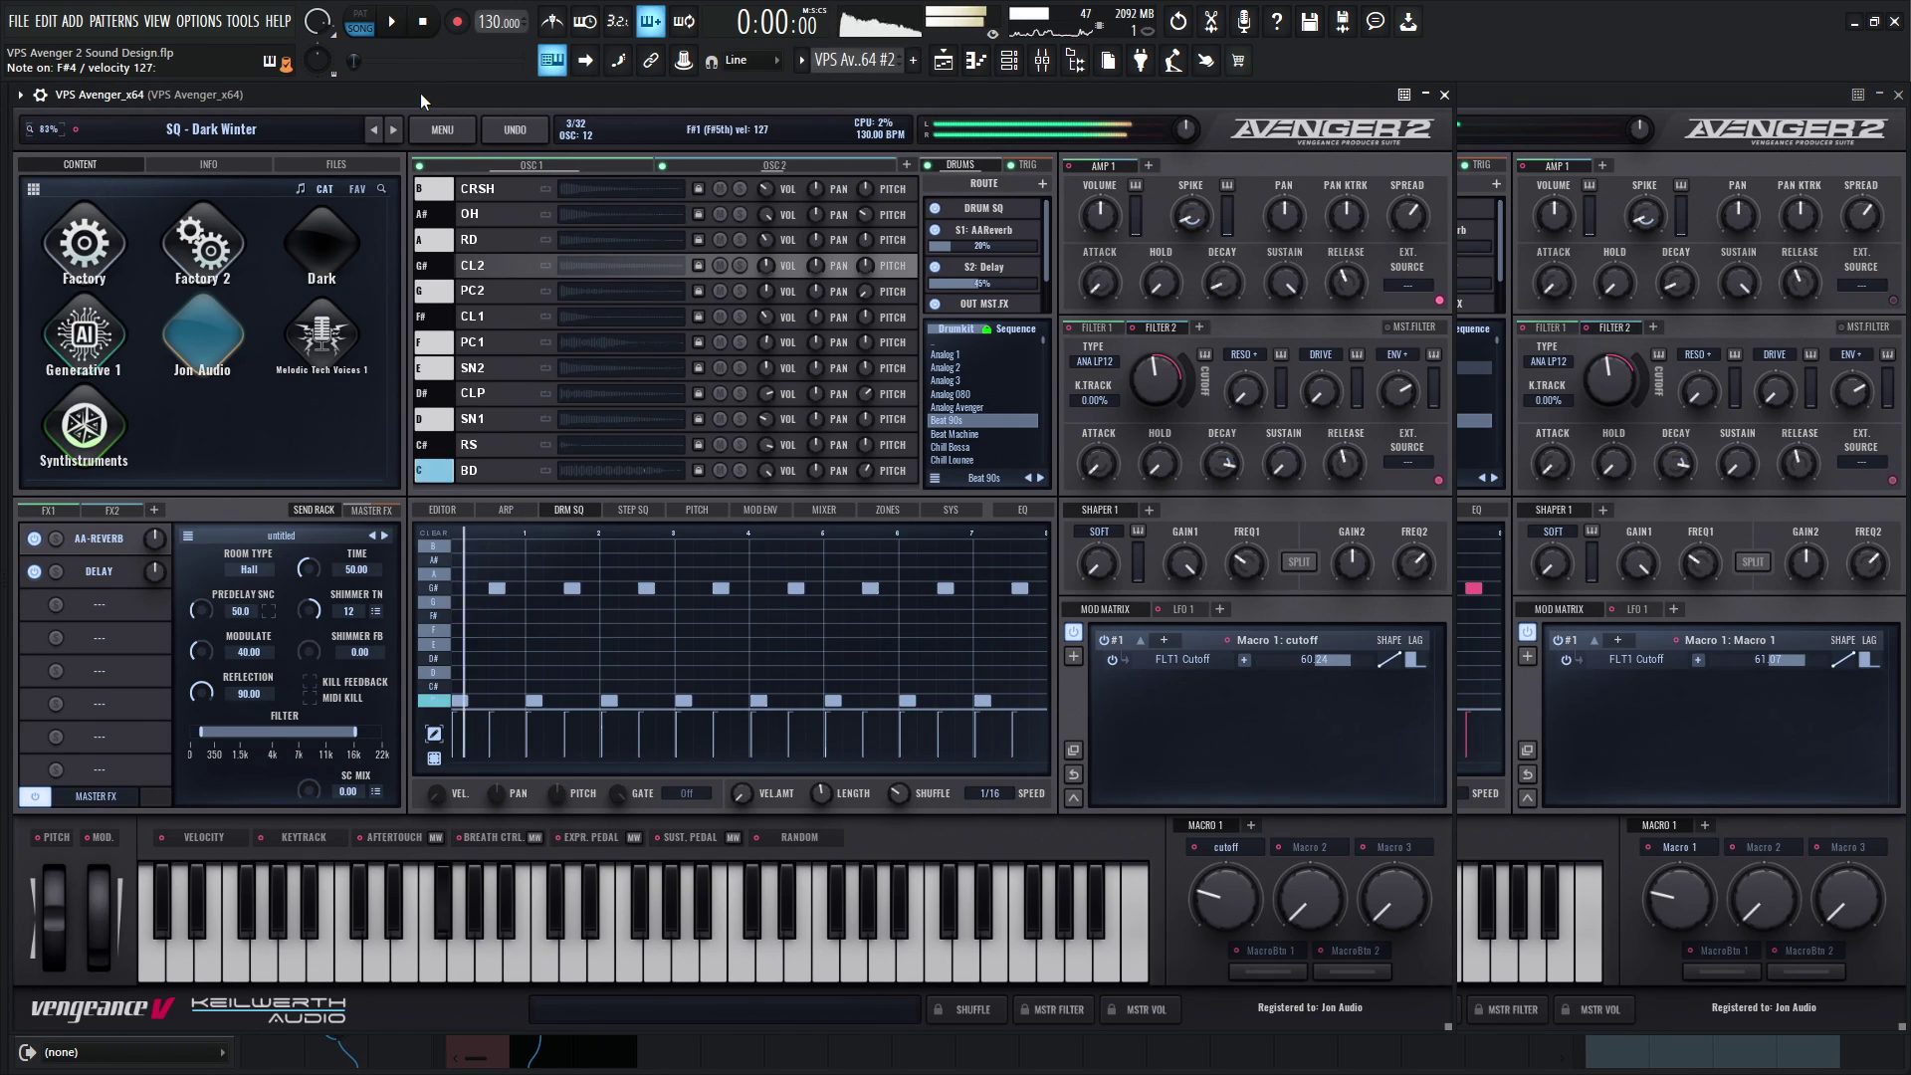
left_click(1495, 102)
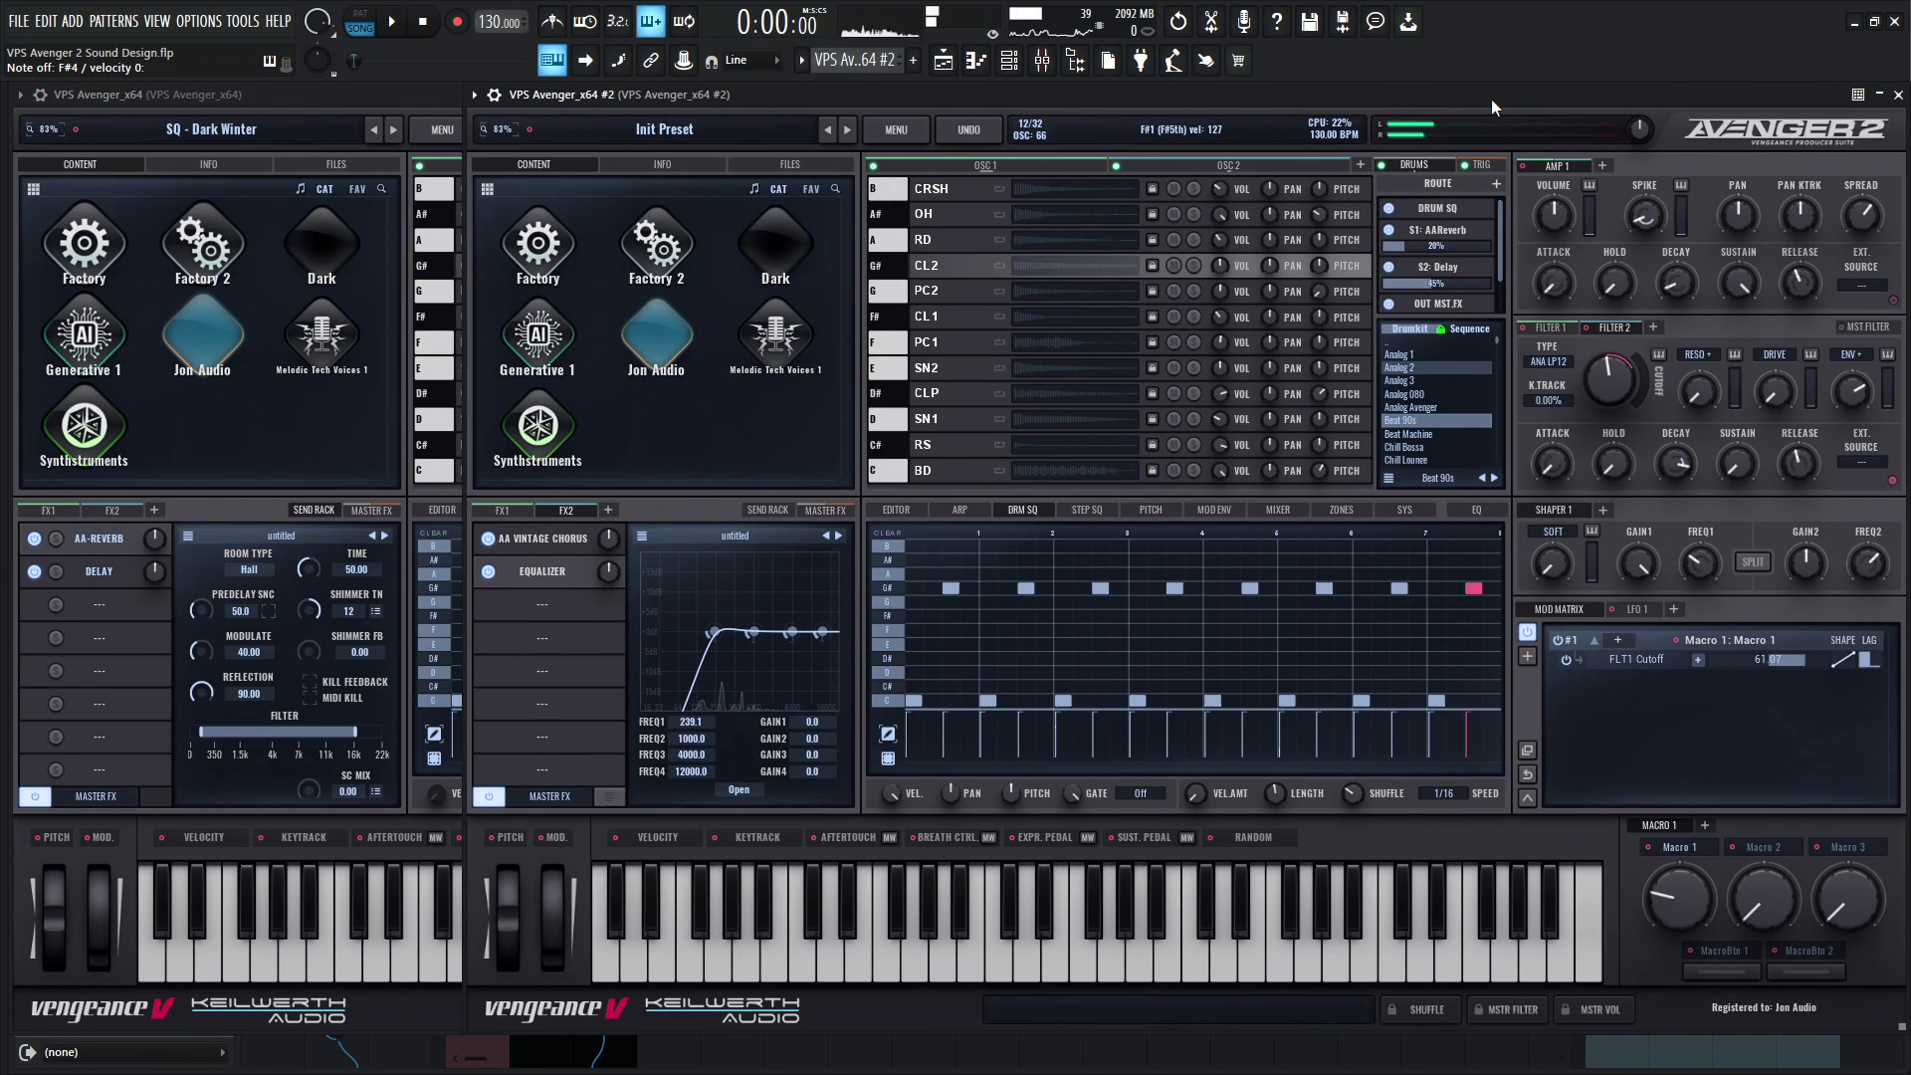
Review the send effects and the FX1 effects of the new patch while playing it.
left_click(834, 512)
left_click(780, 515)
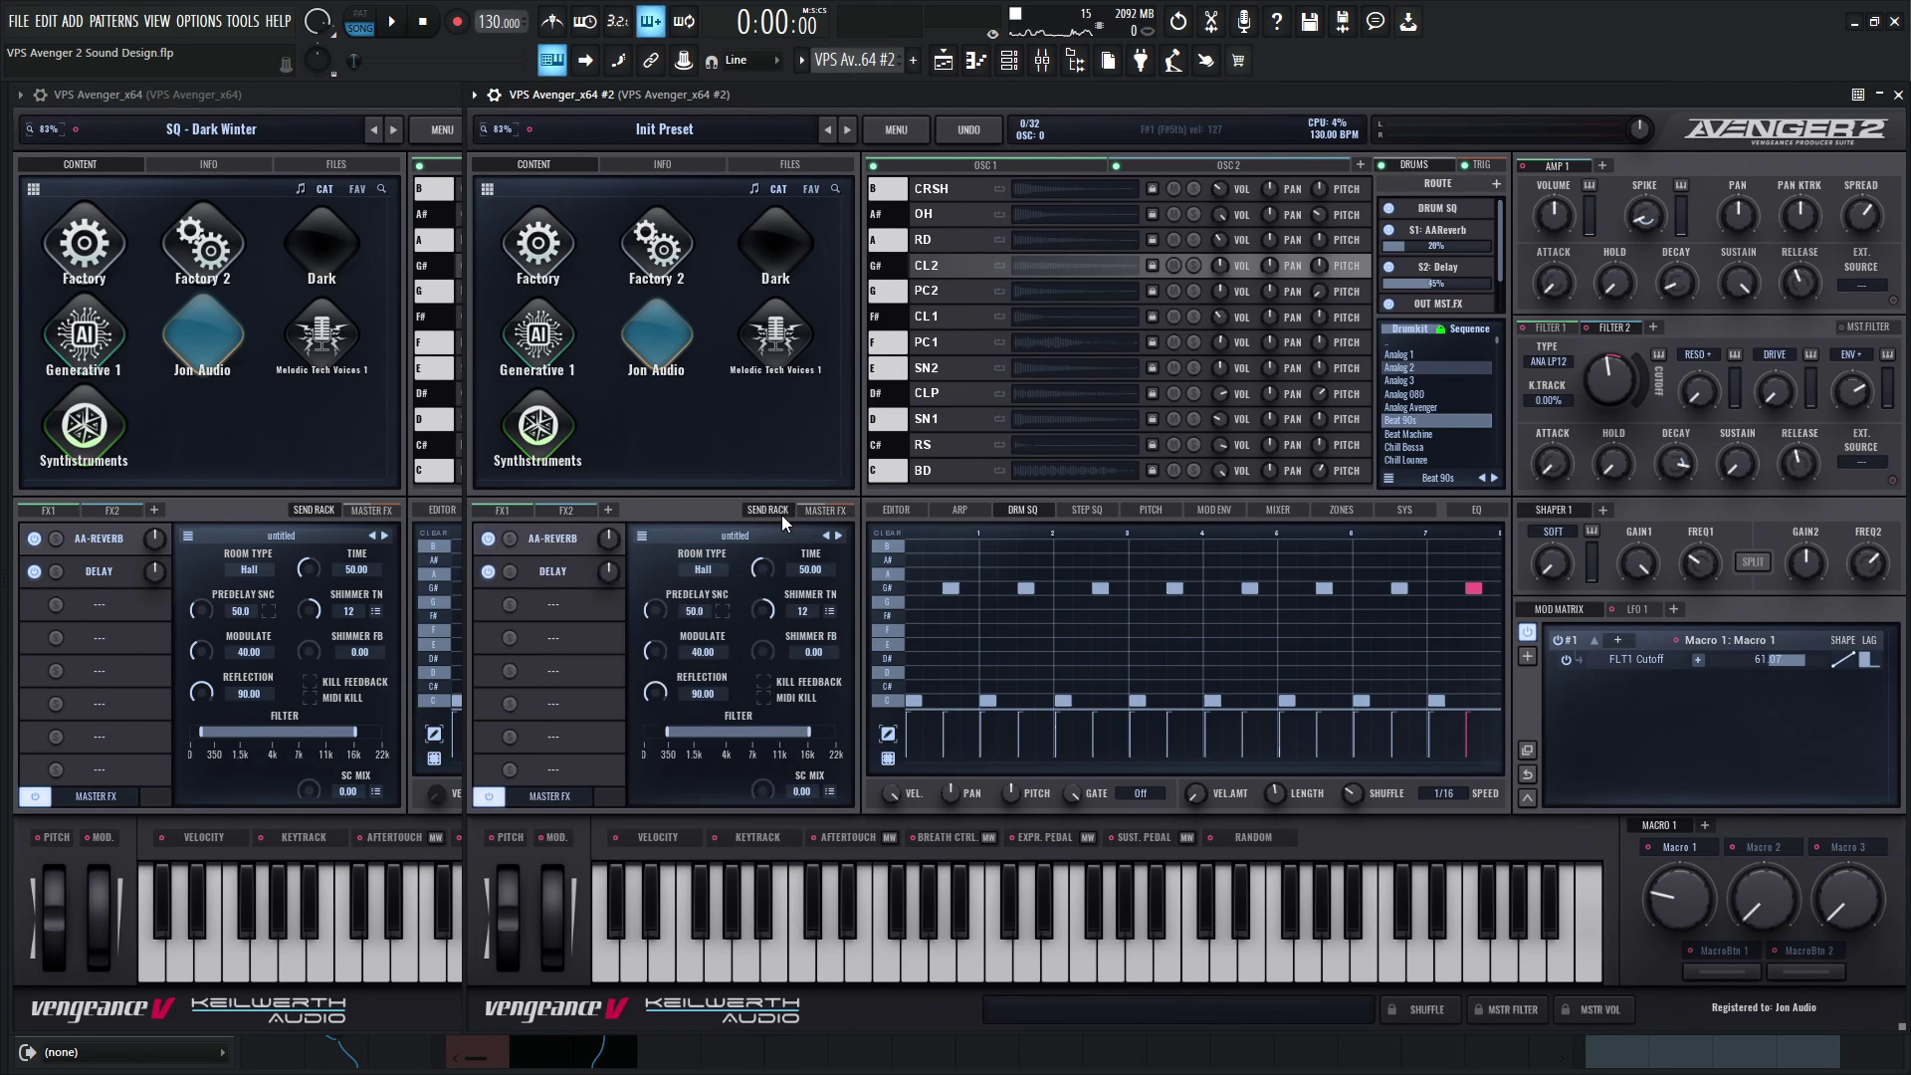
left_click(515, 512)
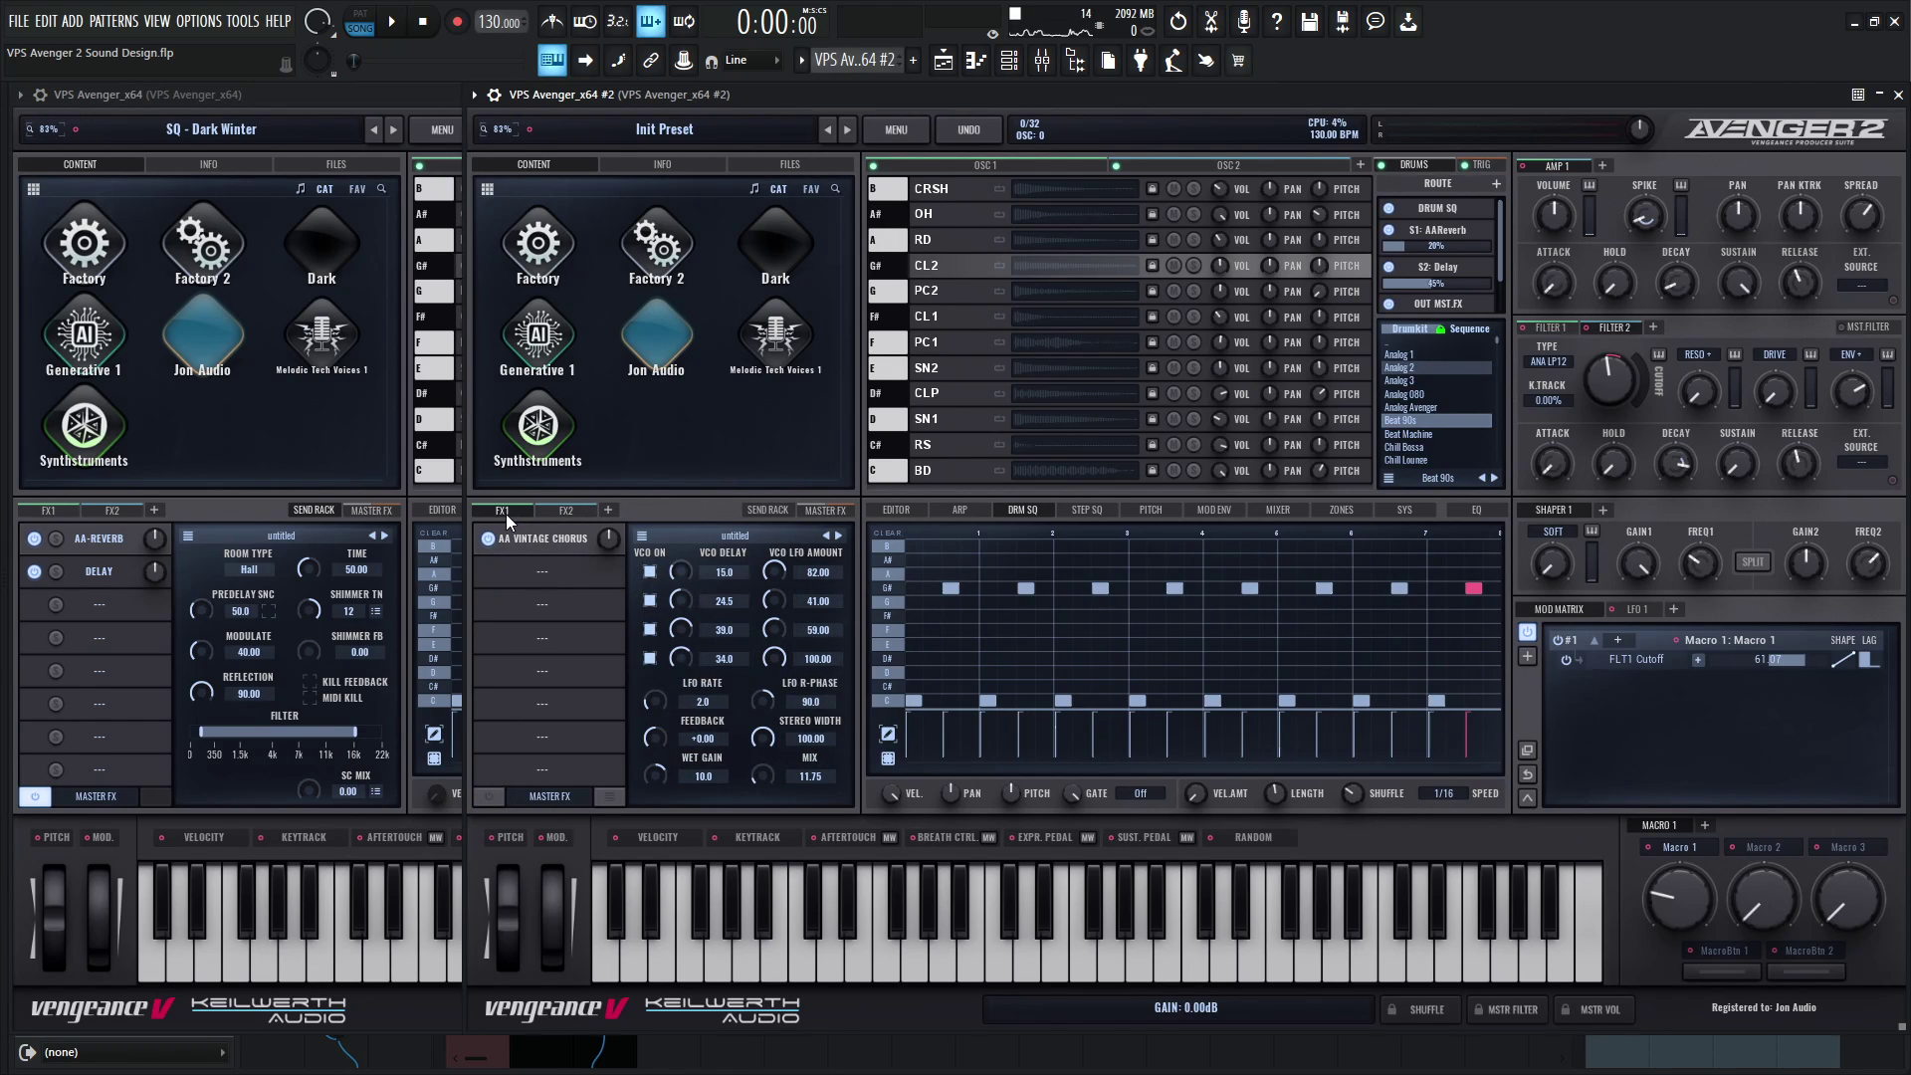
left_click(492, 806)
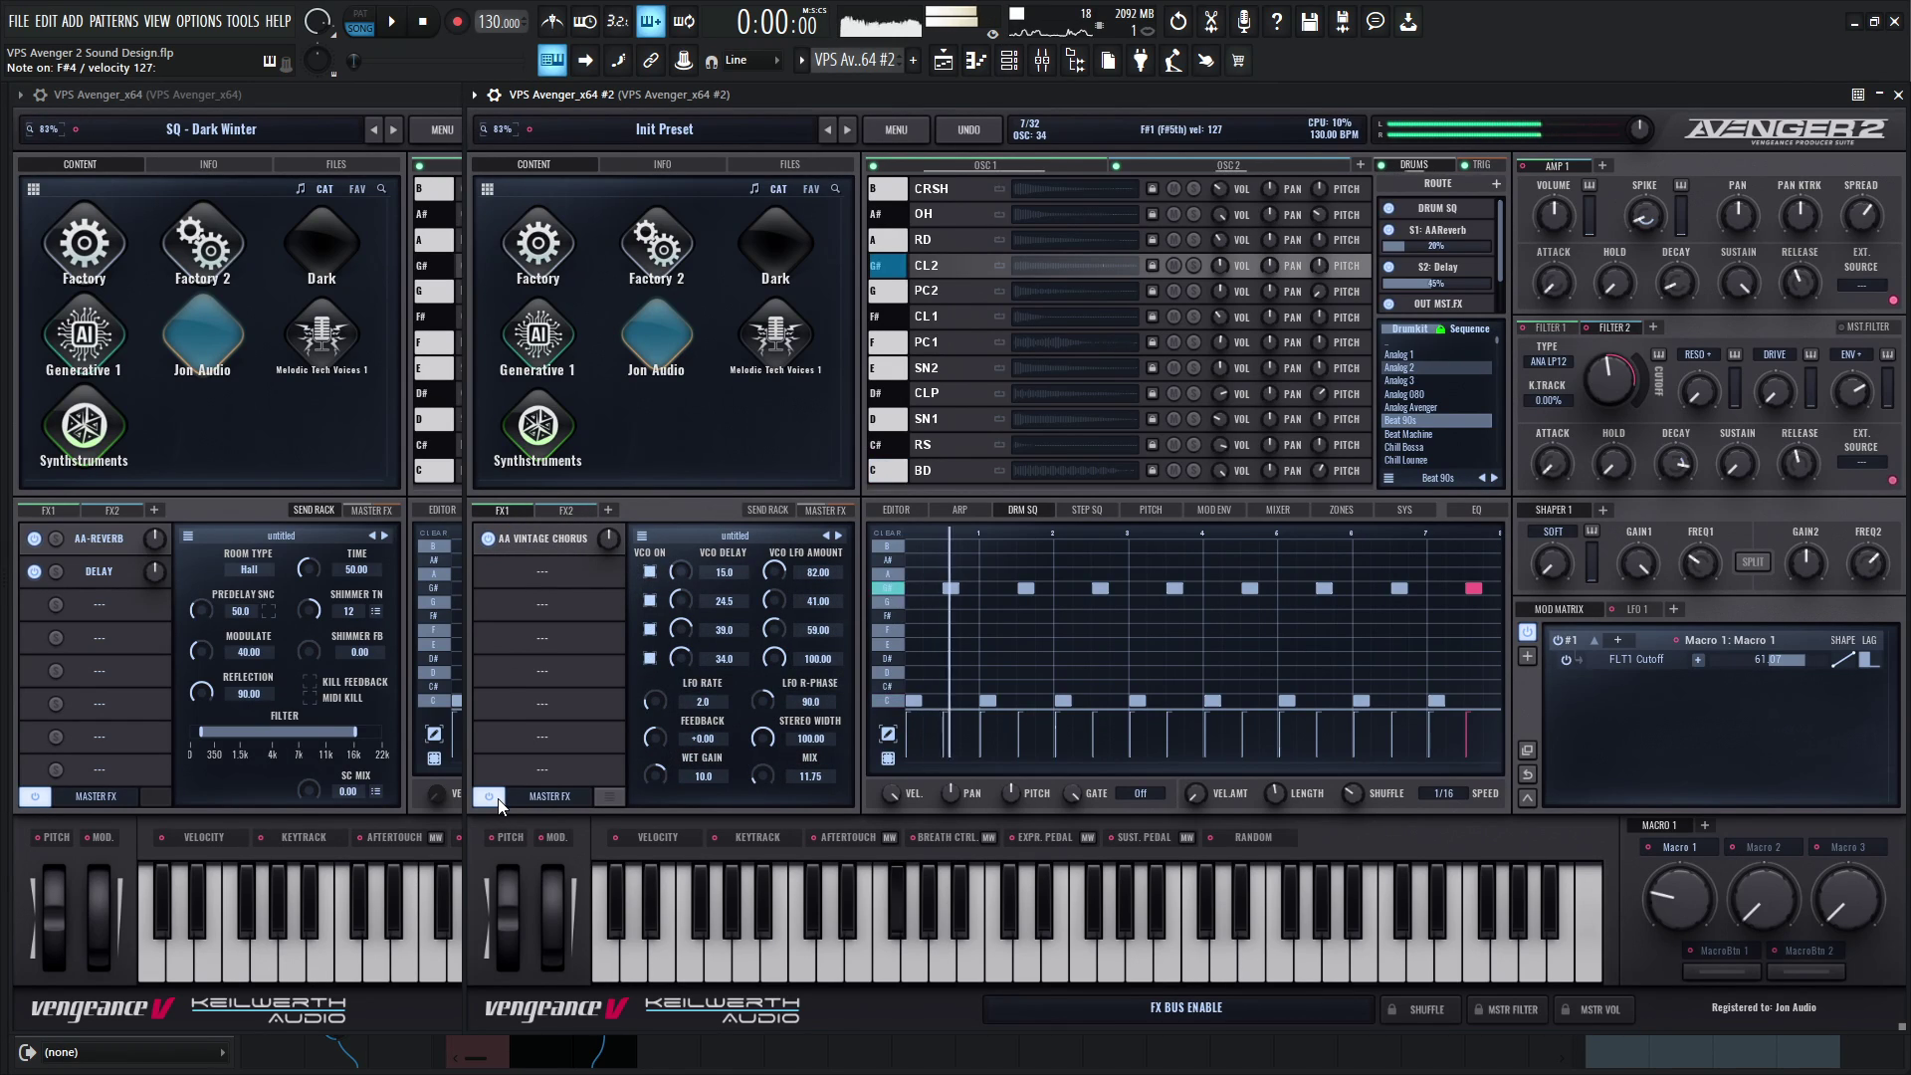
Show the master effects of the new patch and of Dark Winter, and open Dark Winter's master Equalizer in the large view.
left_click(819, 512)
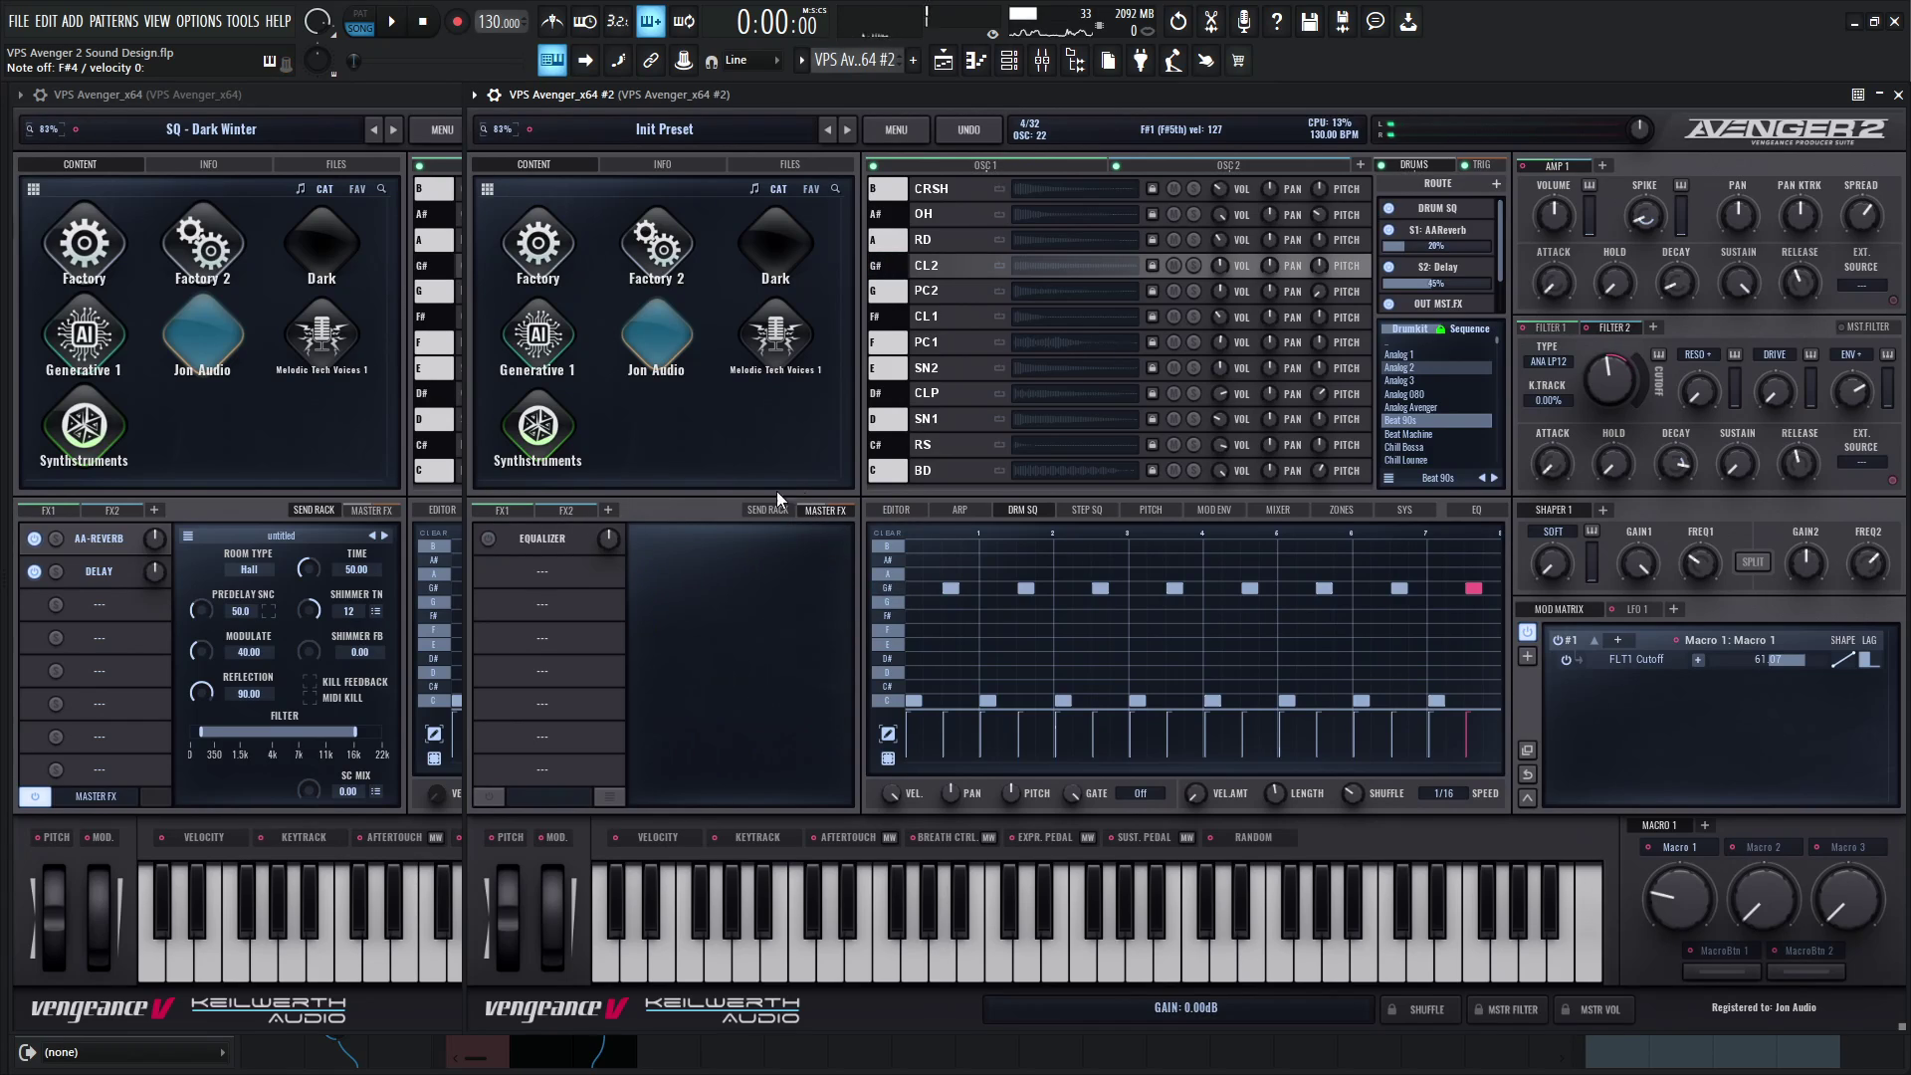
left_click(345, 103)
left_click(376, 505)
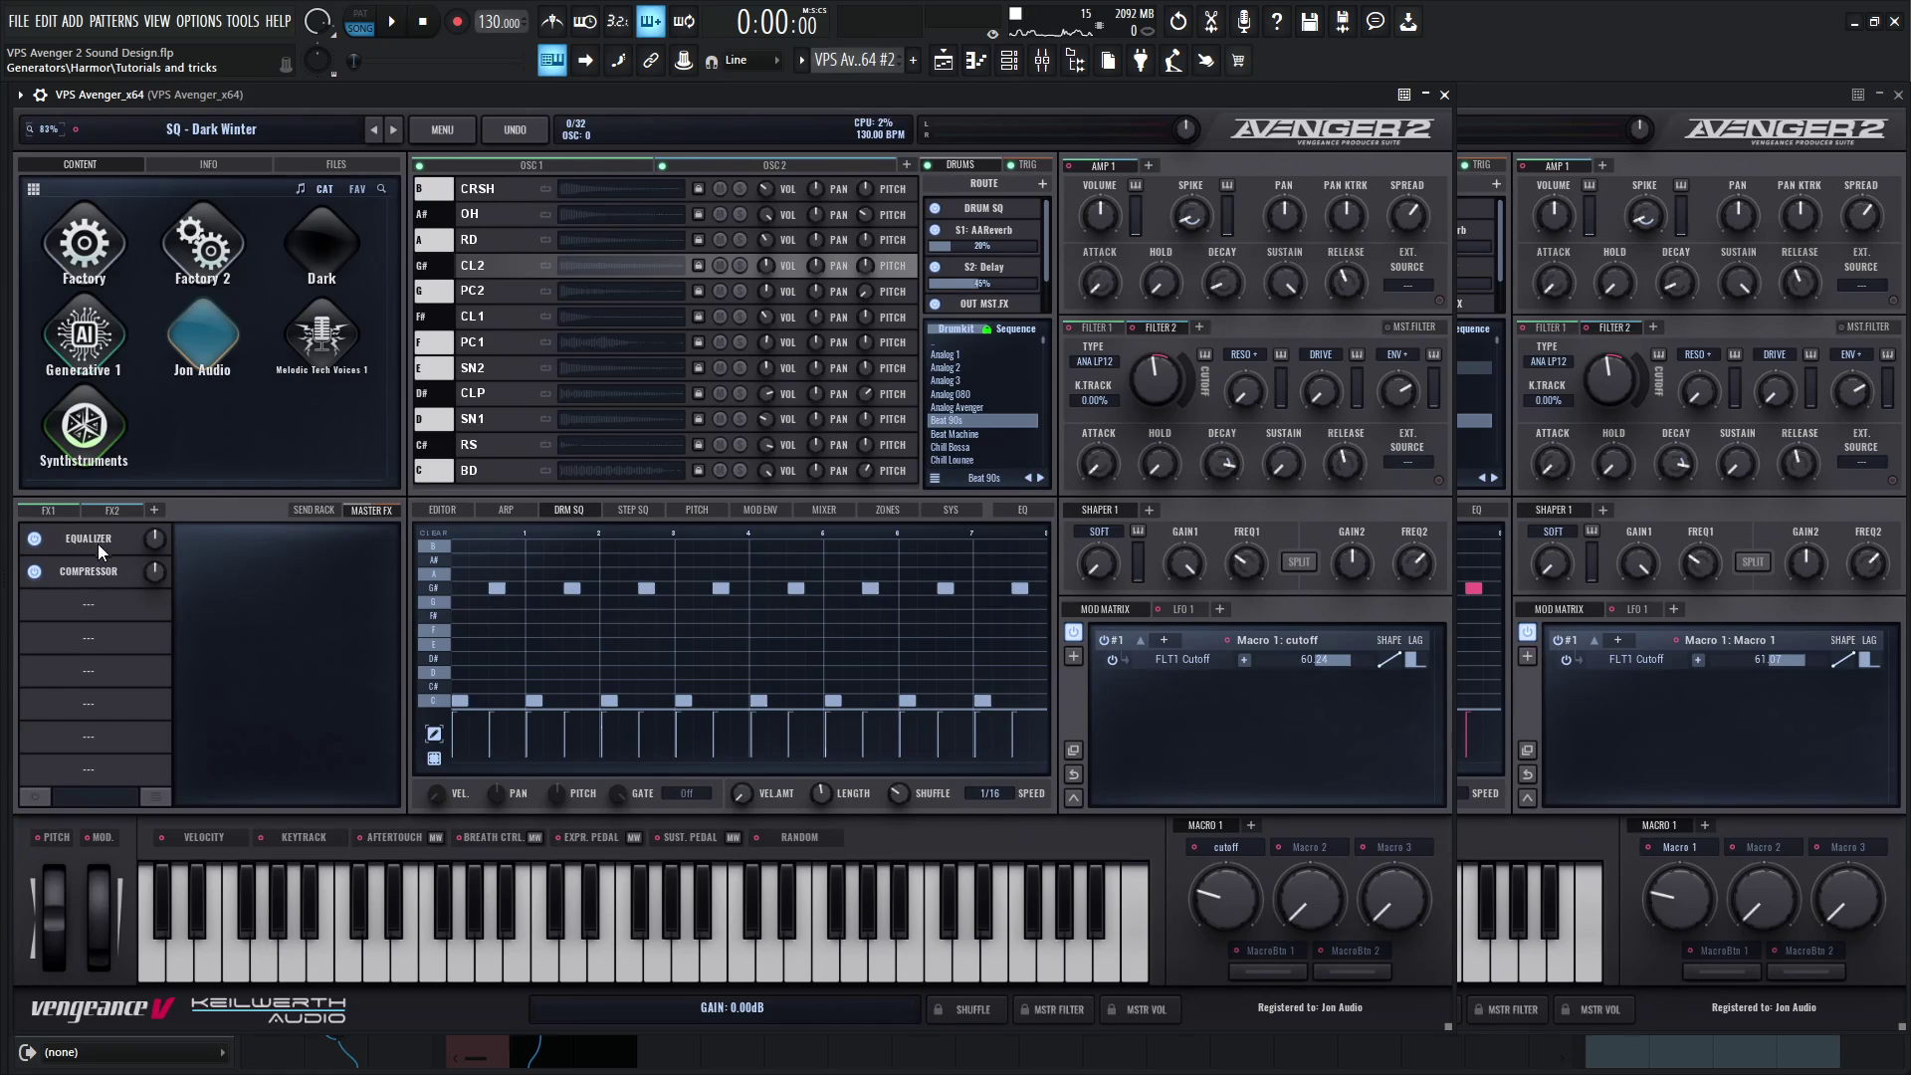
left_click(97, 544)
left_click(301, 788)
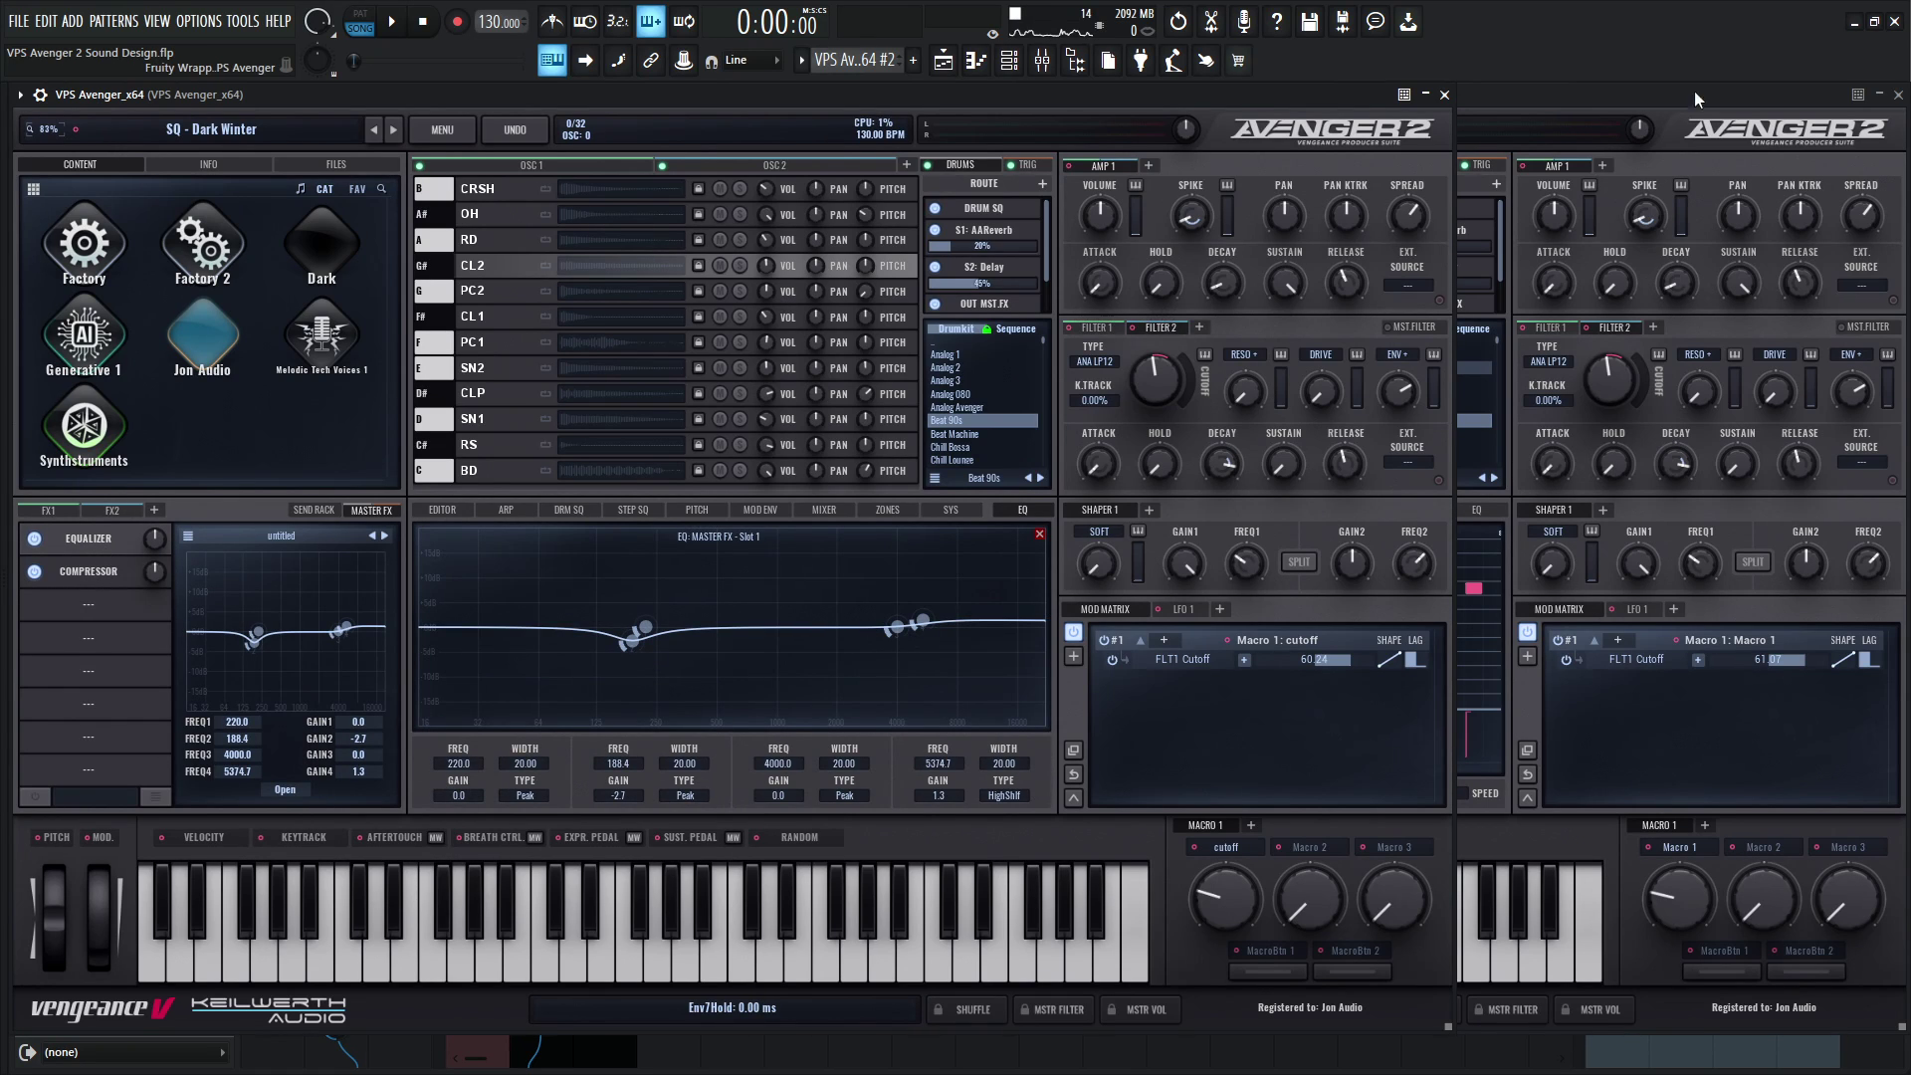
Reload the Equalizer in the first master effects slot of the new patch and open it in the large view.
left_click(1617, 96)
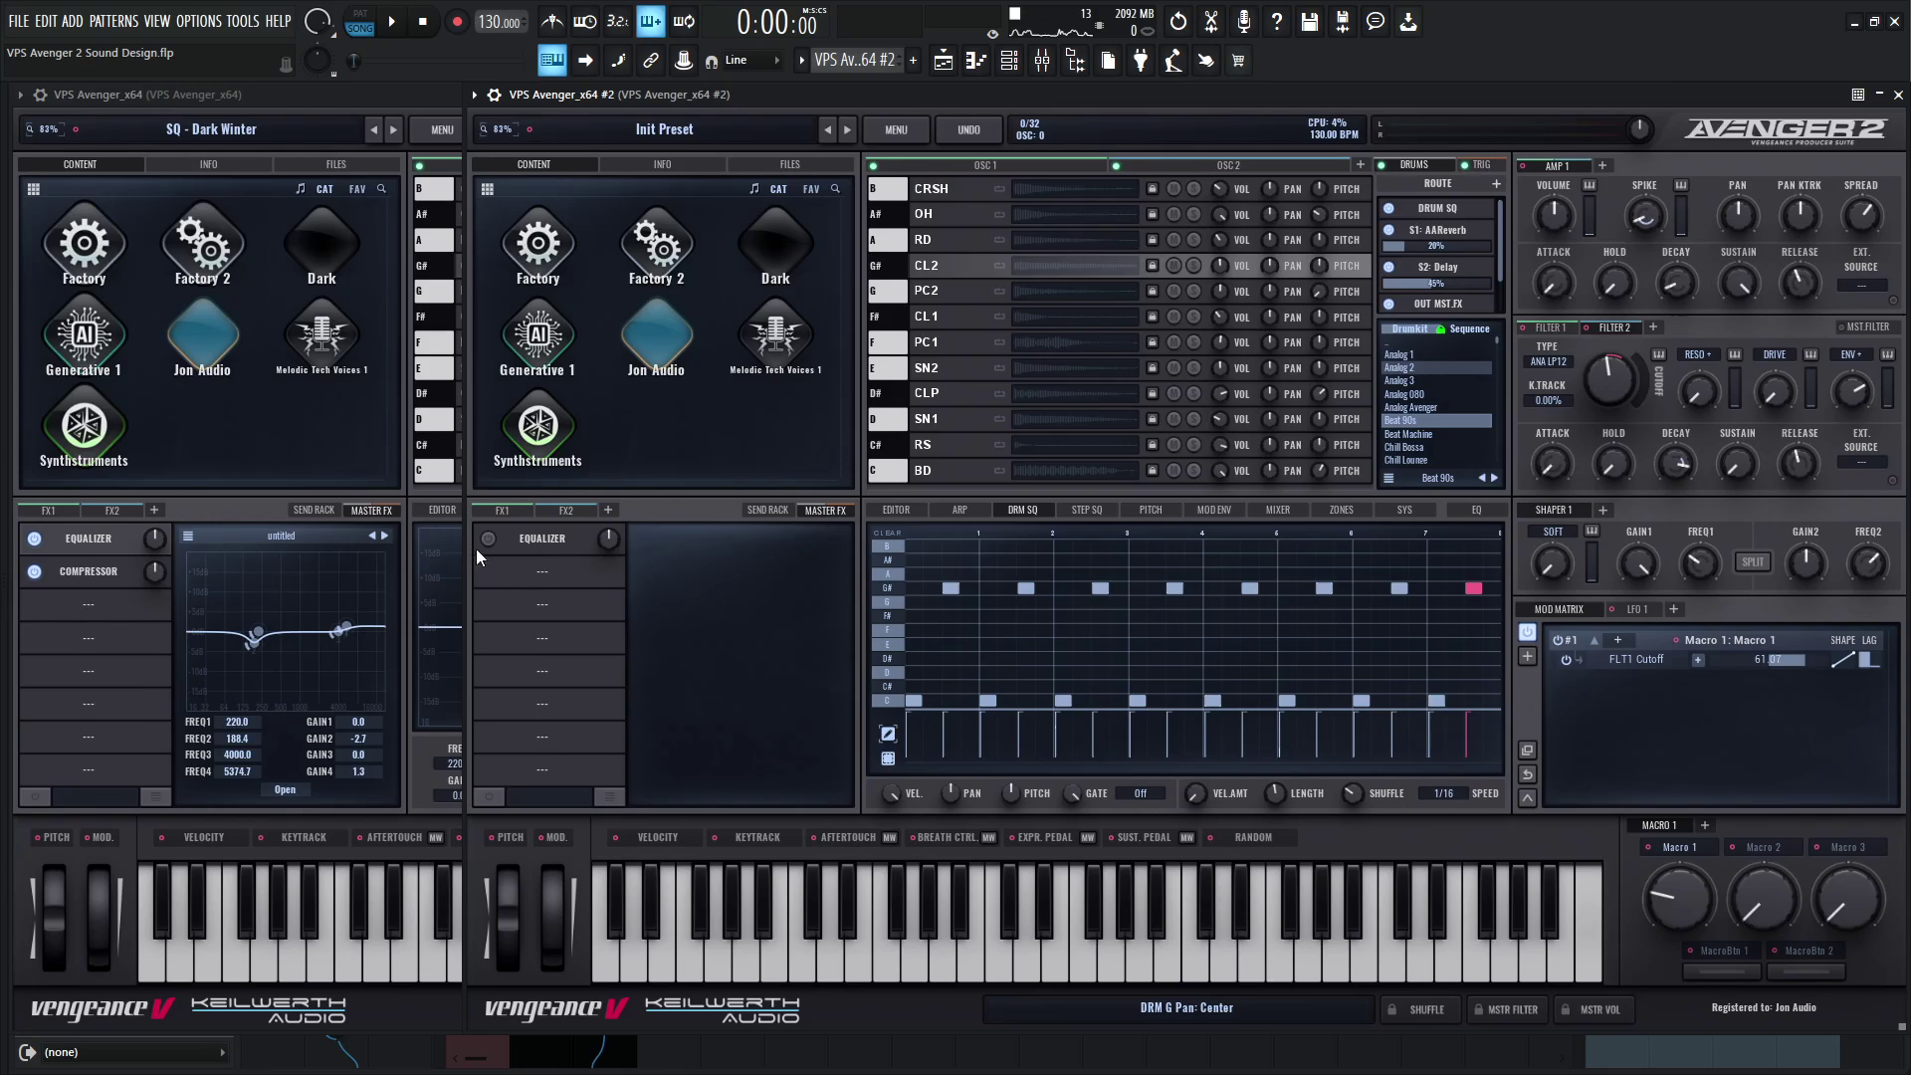
left_click(530, 536)
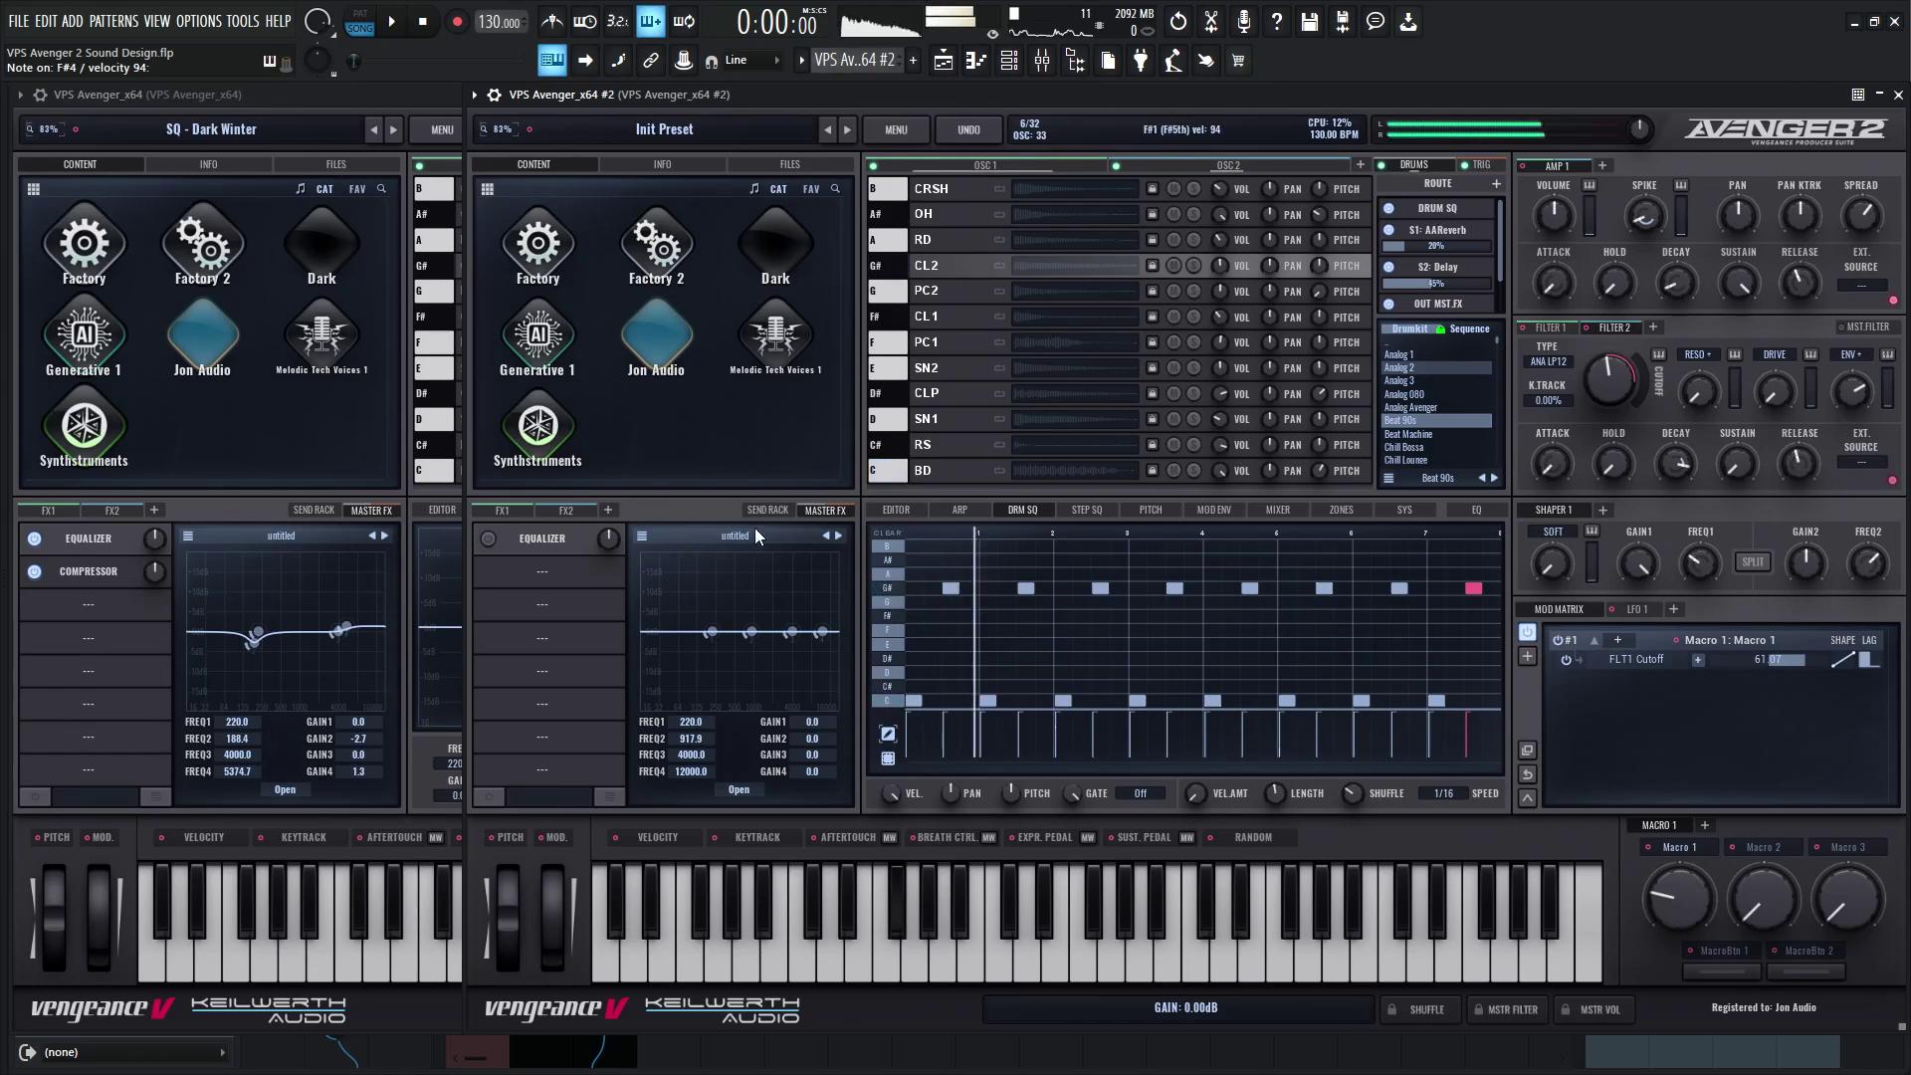
left_click(741, 789)
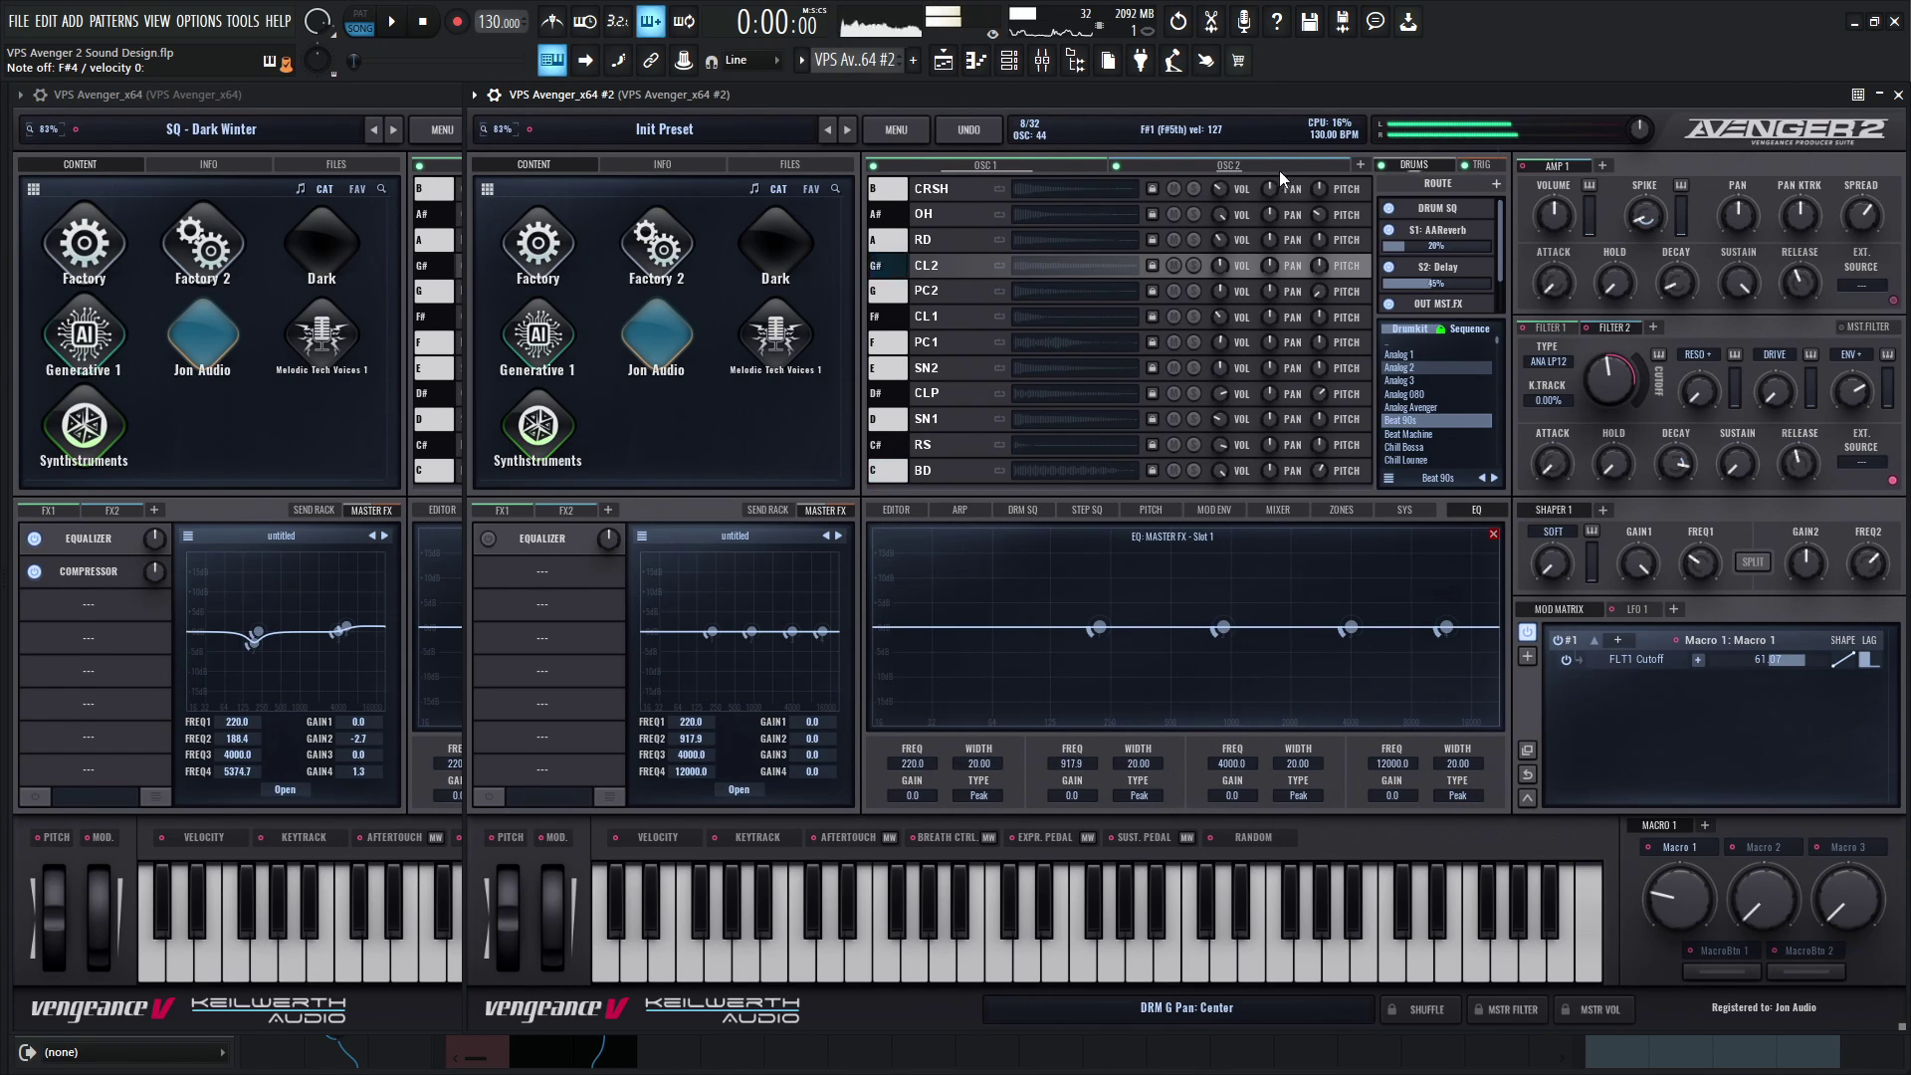
left_click(1144, 172)
left_click(1055, 166)
left_click(505, 534)
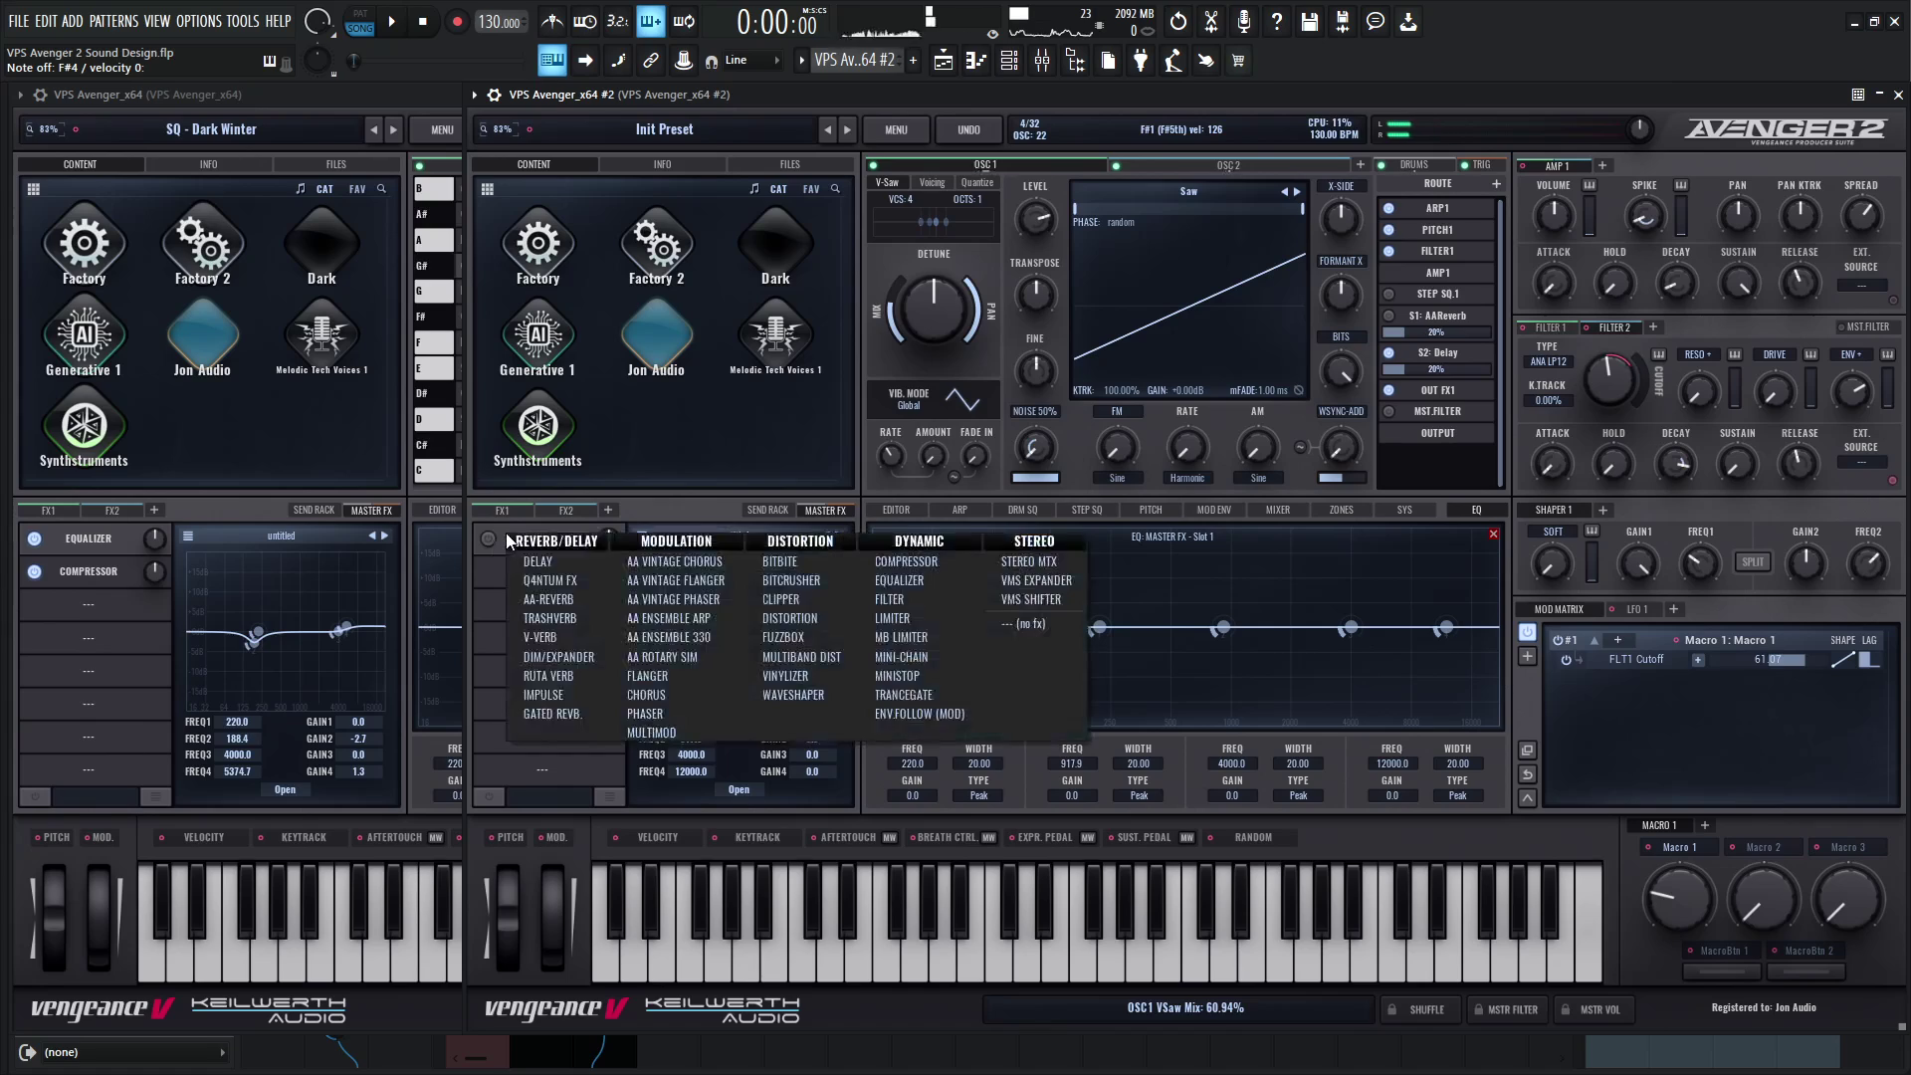
left_click(919, 576)
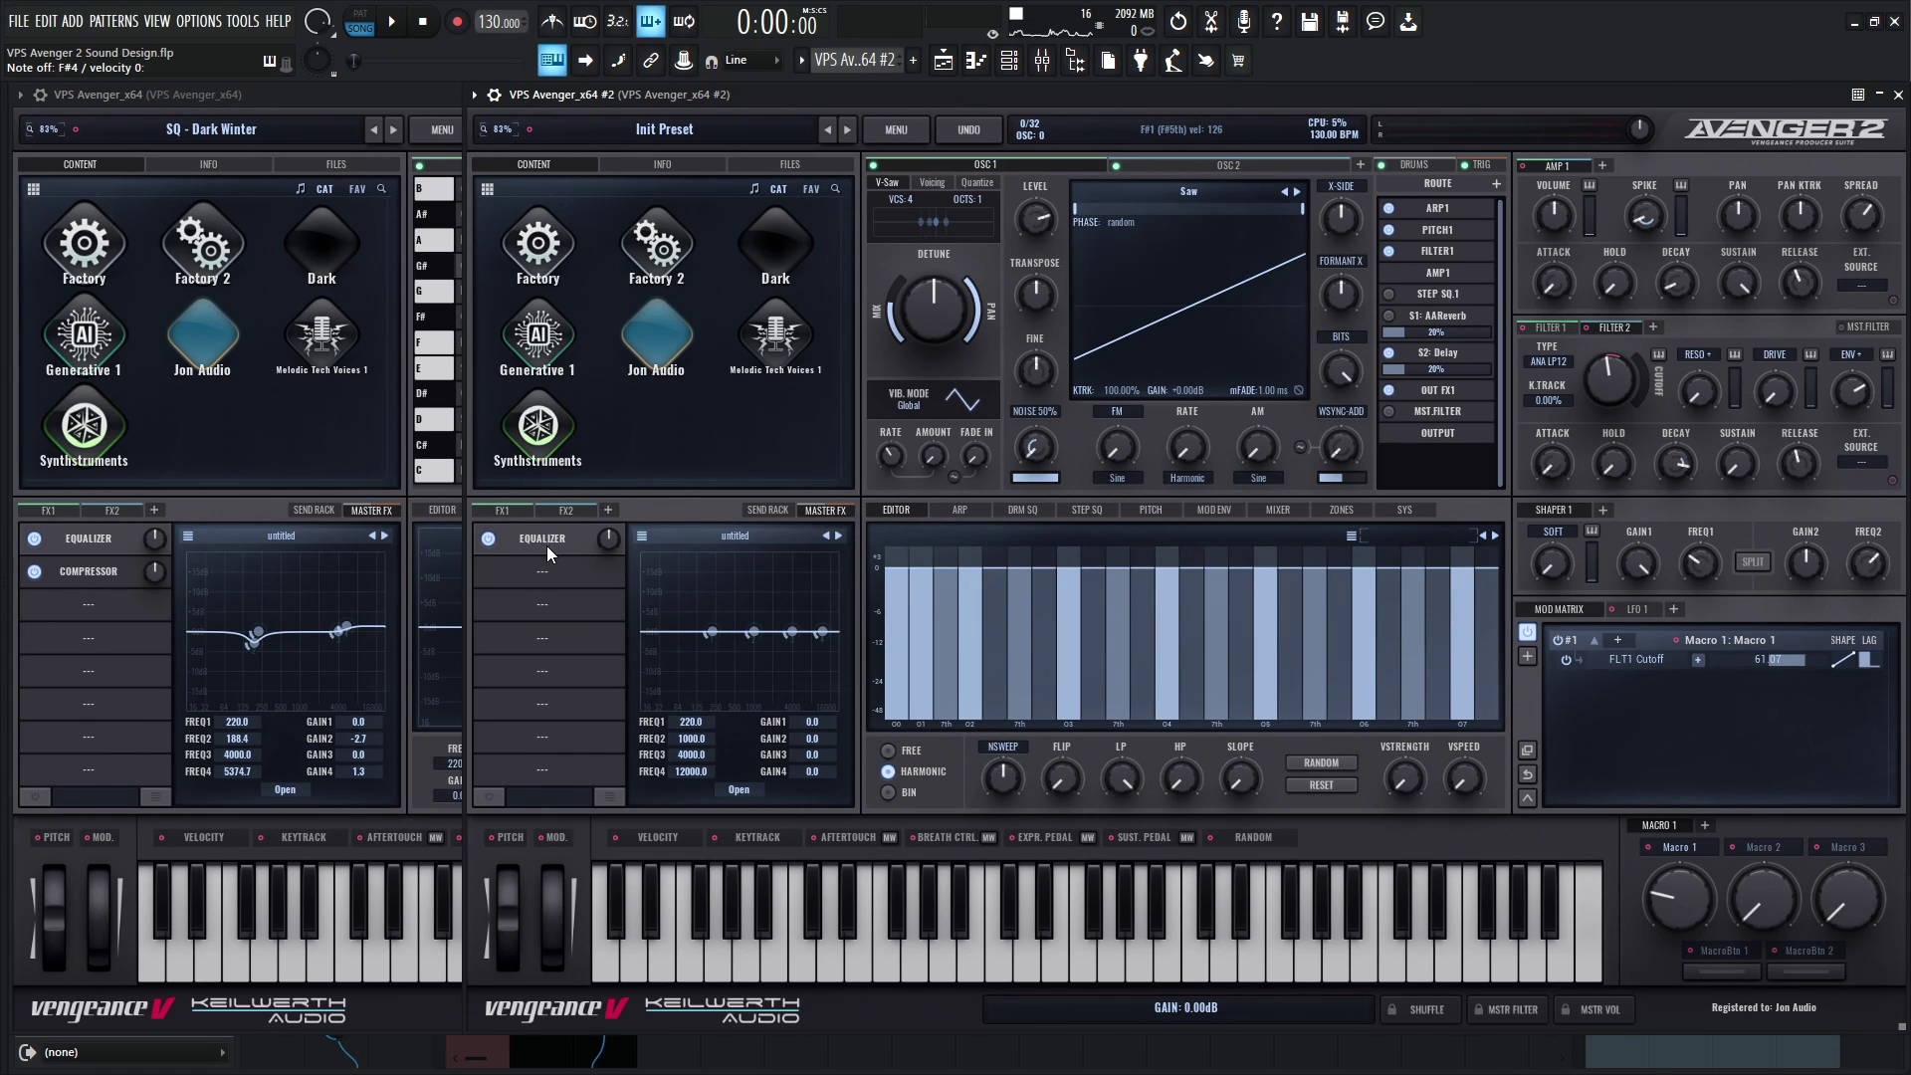
left_click(739, 789)
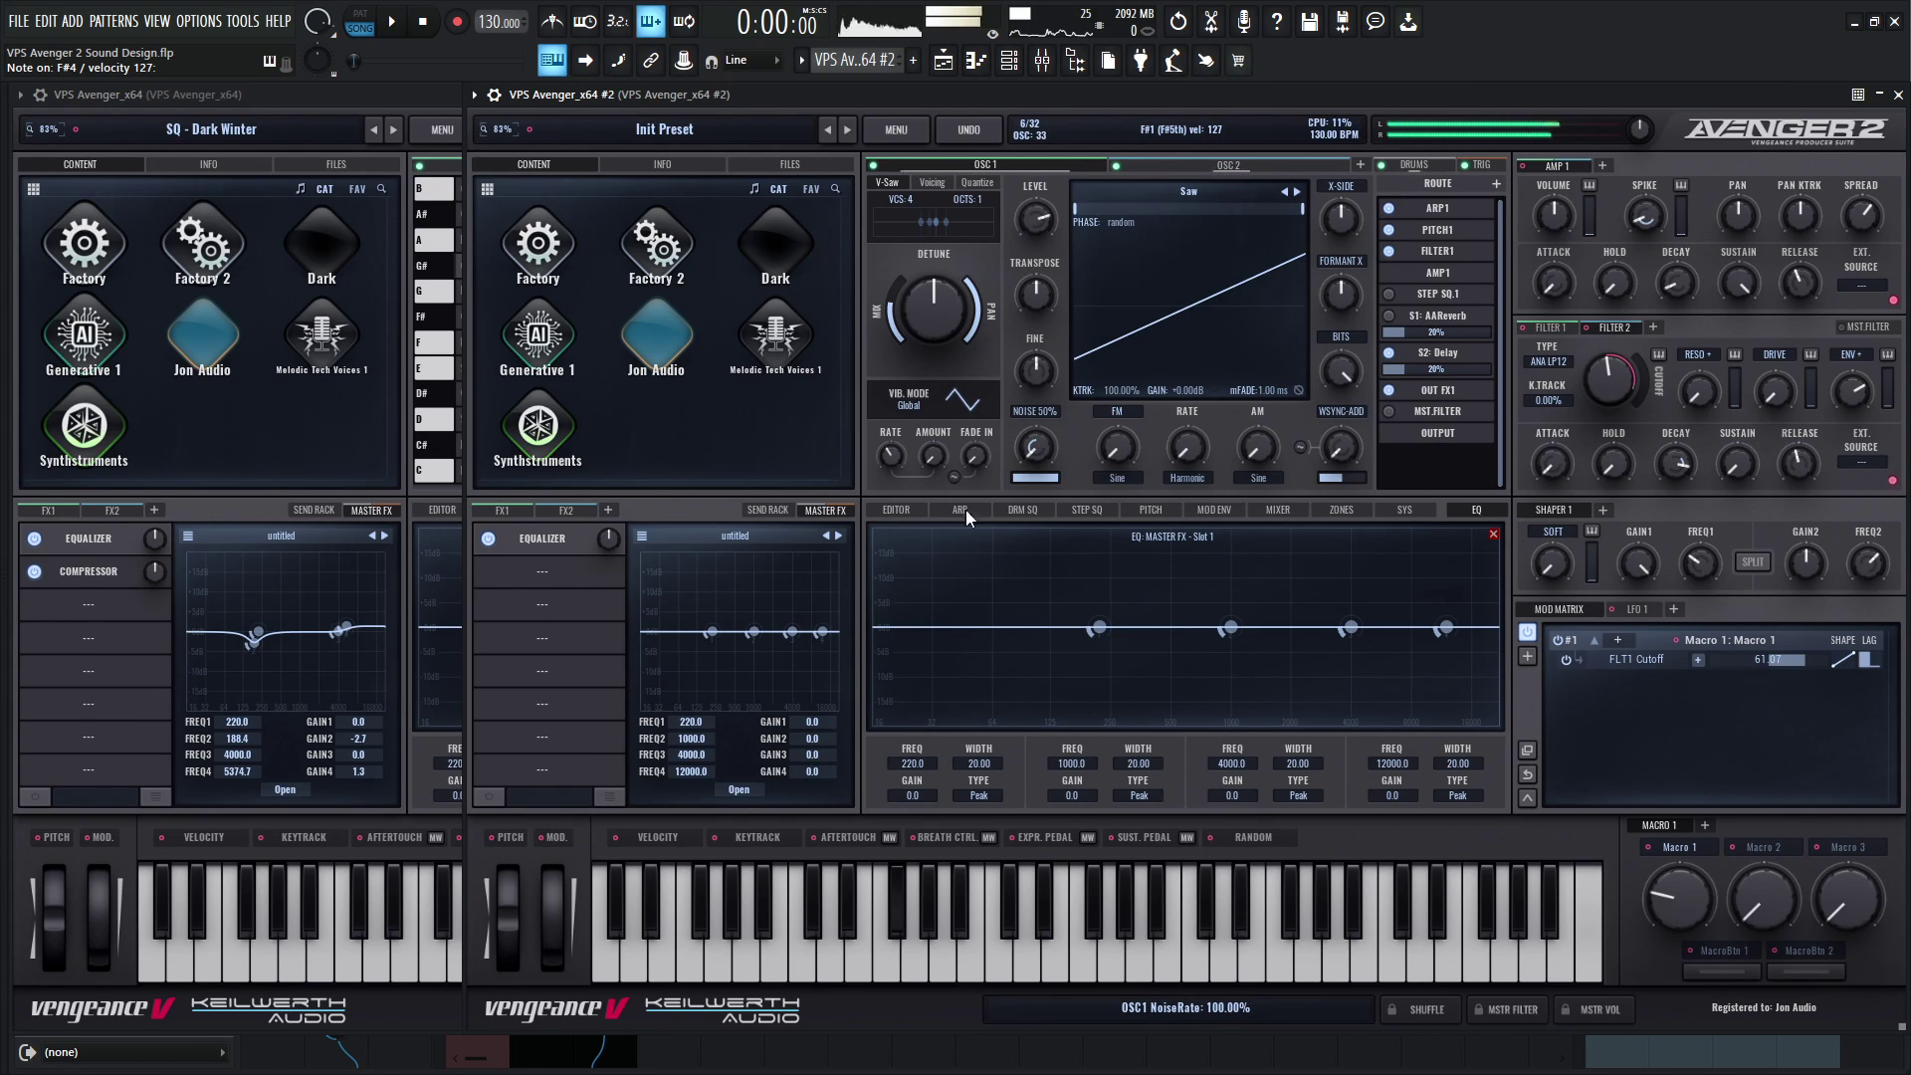
Add a Compressor to the second master effects slot of the new patch.
left_click(1238, 160)
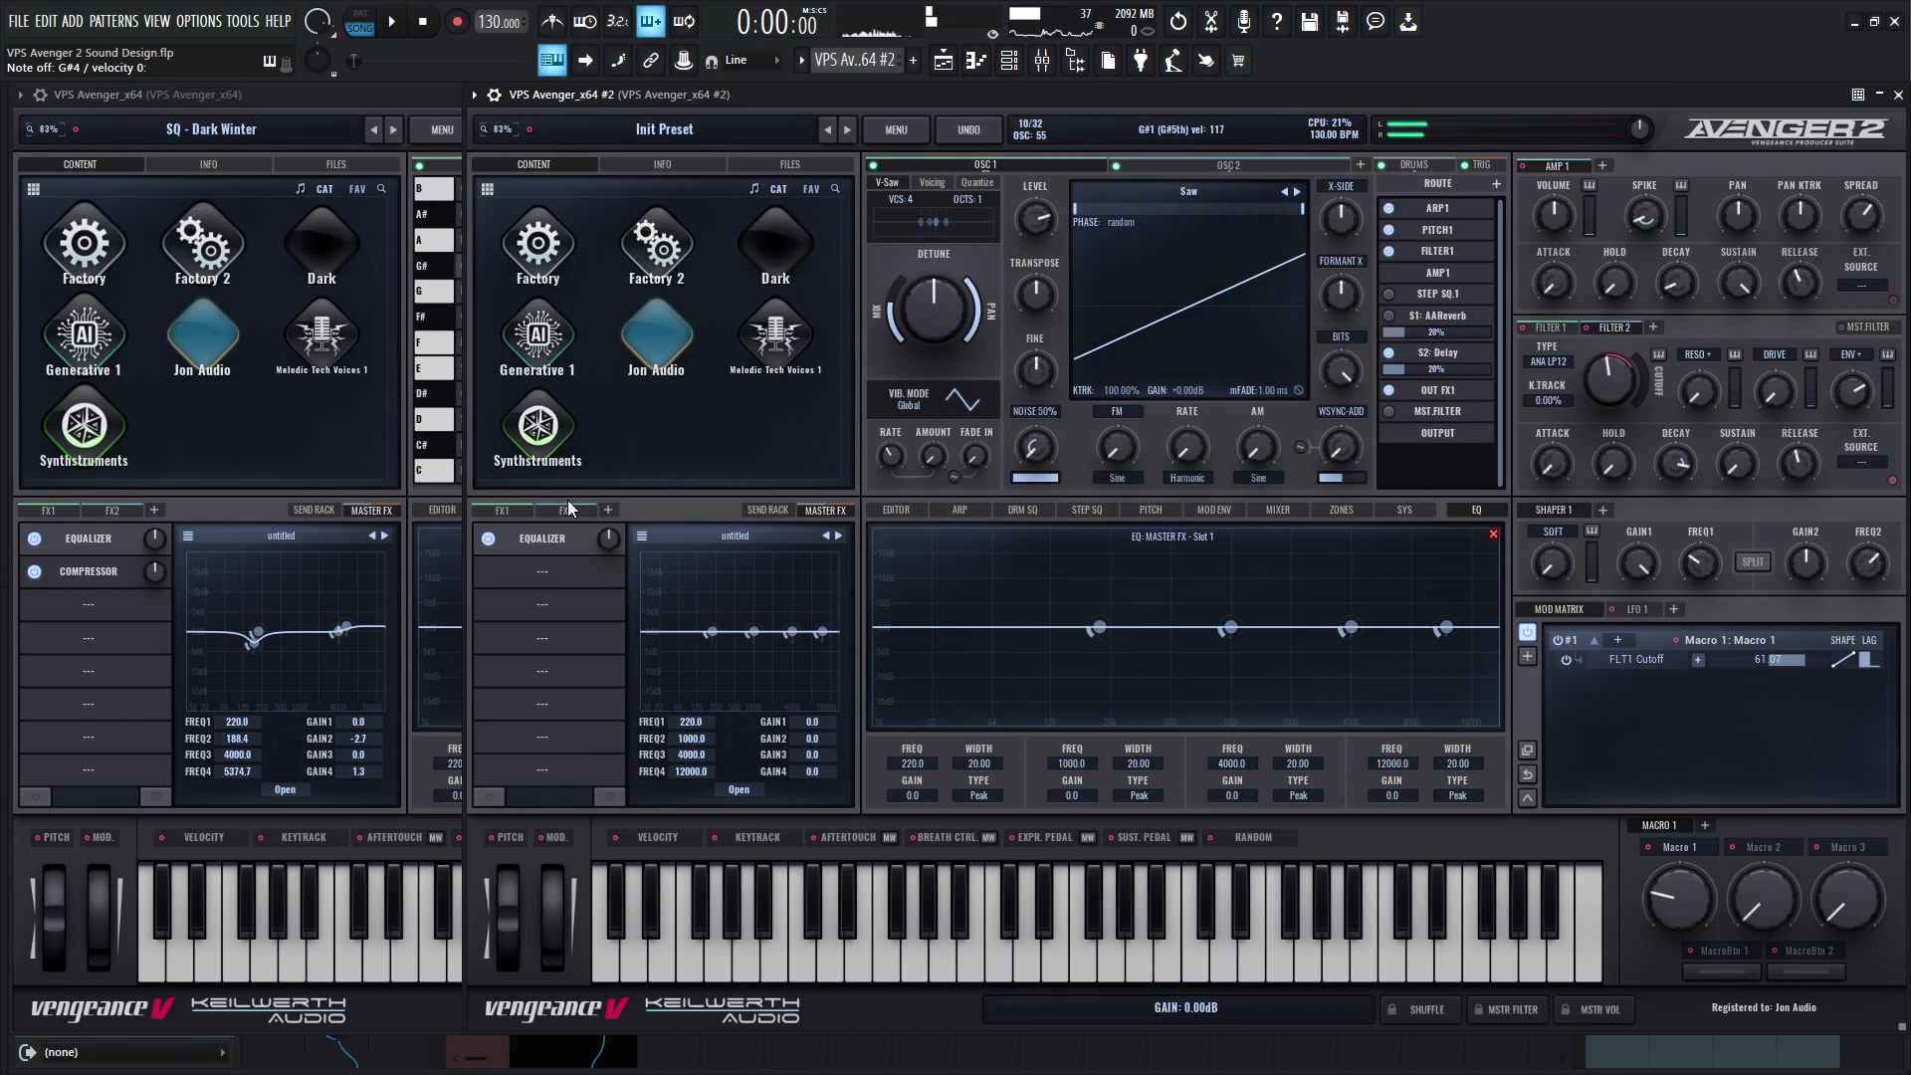
left_click(518, 586)
left_click(914, 610)
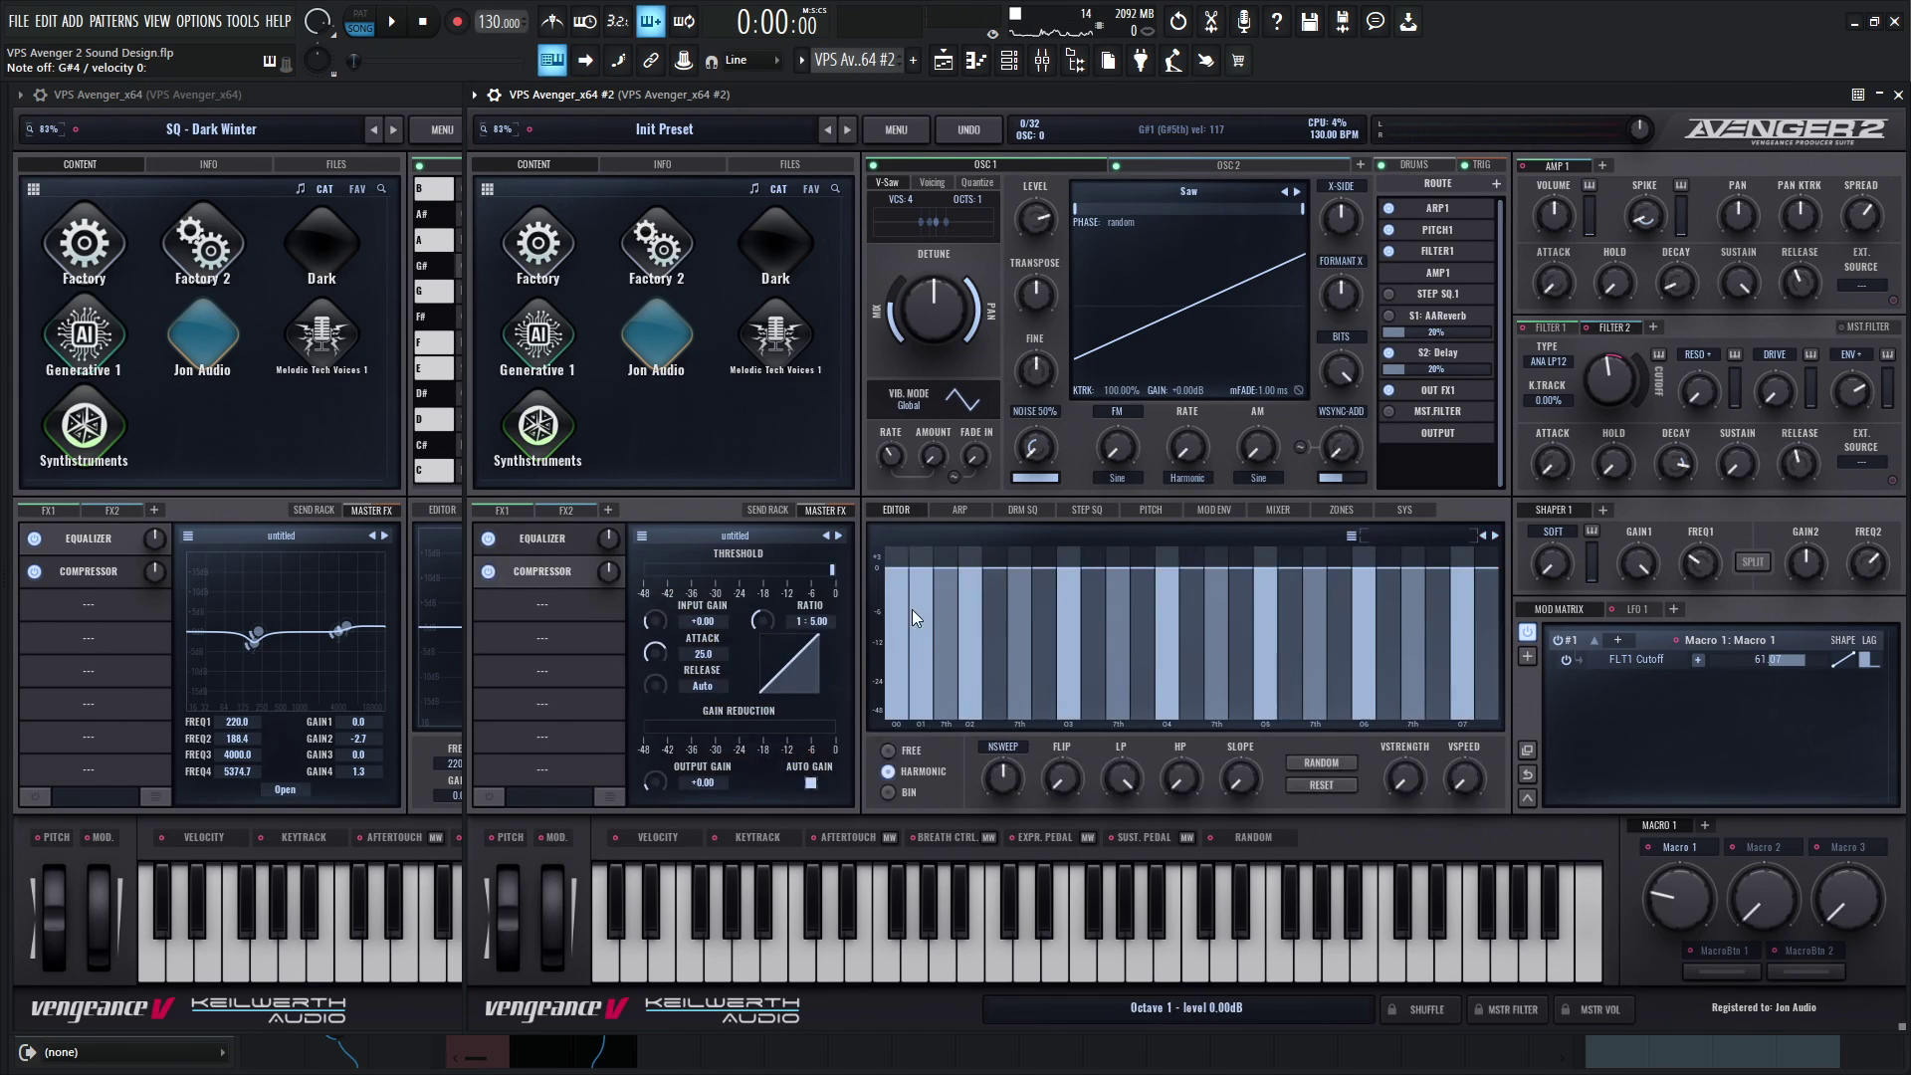
left_click(760, 506)
left_click(818, 511)
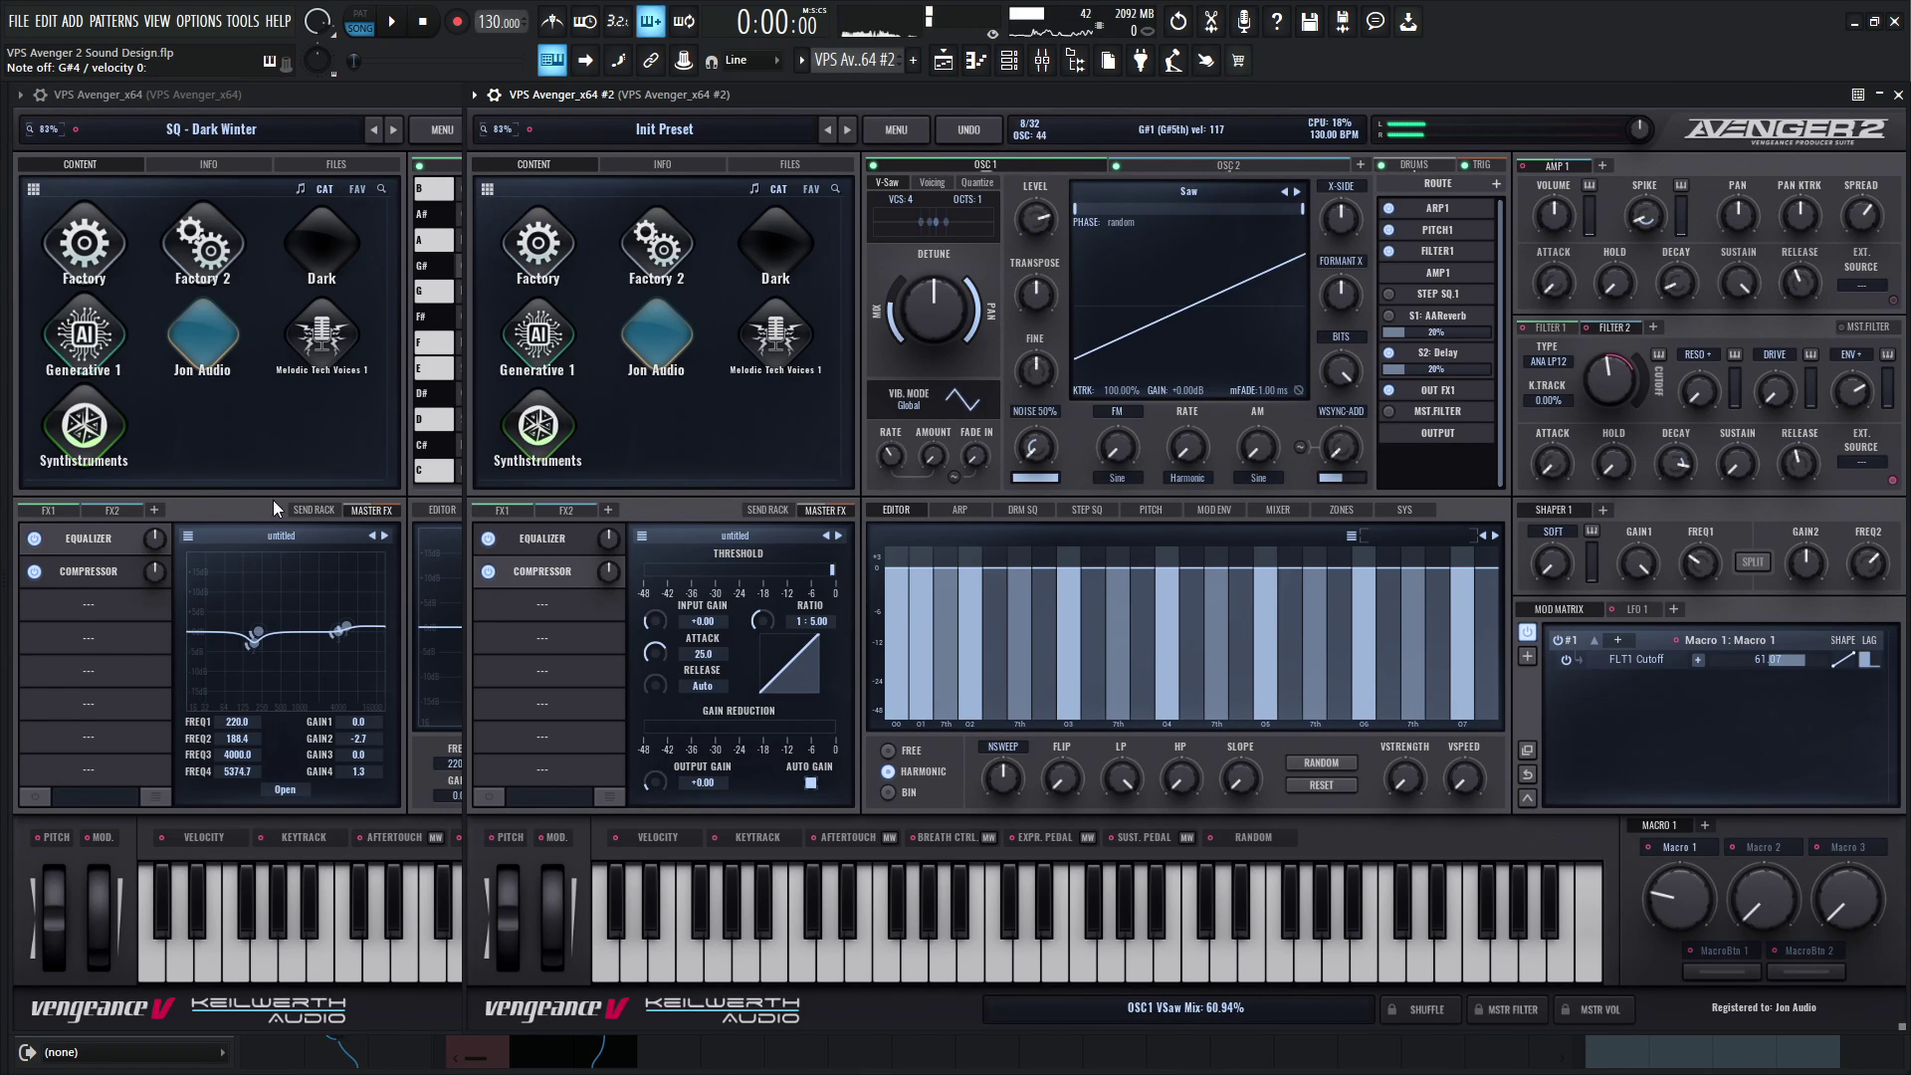
Examine the band settings of Dark Winter's master Equalizer in the large view.
left_click(240, 497)
left_click(111, 570)
left_click(114, 540)
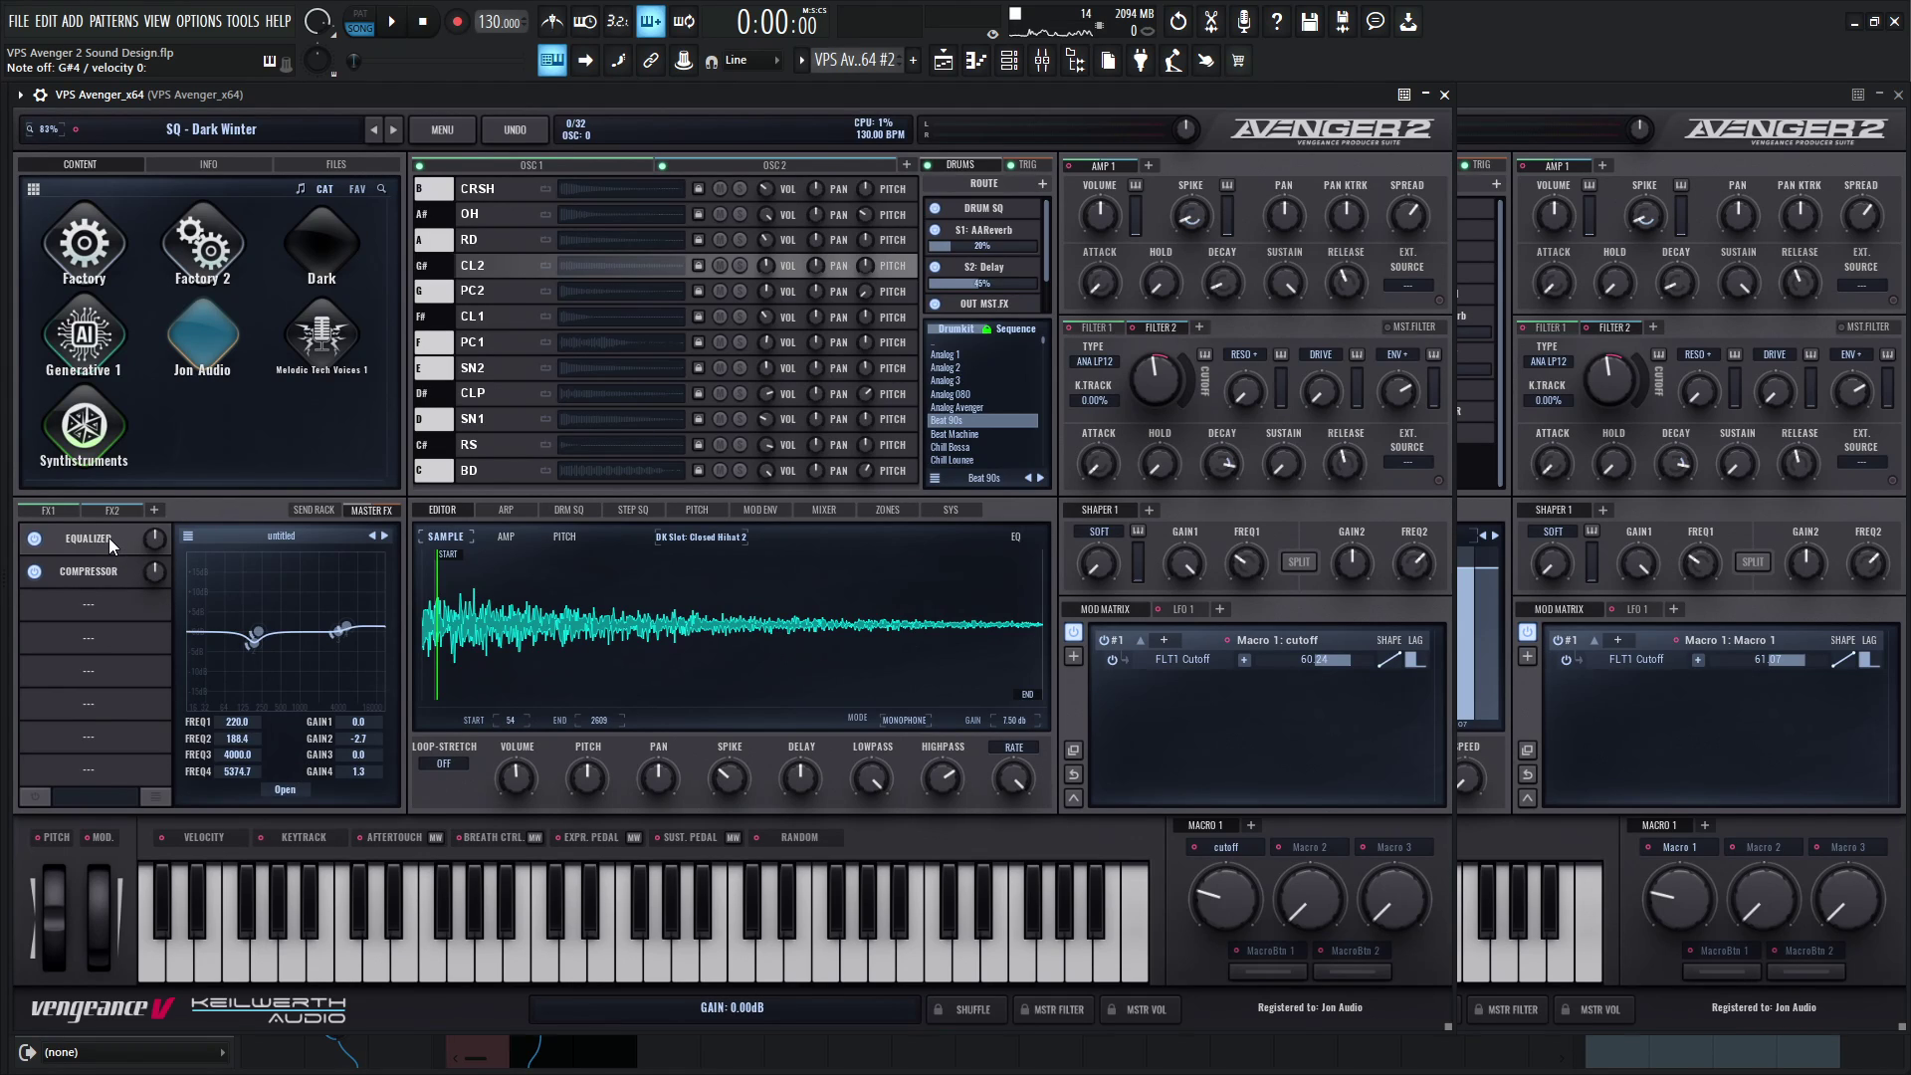
left_click(287, 789)
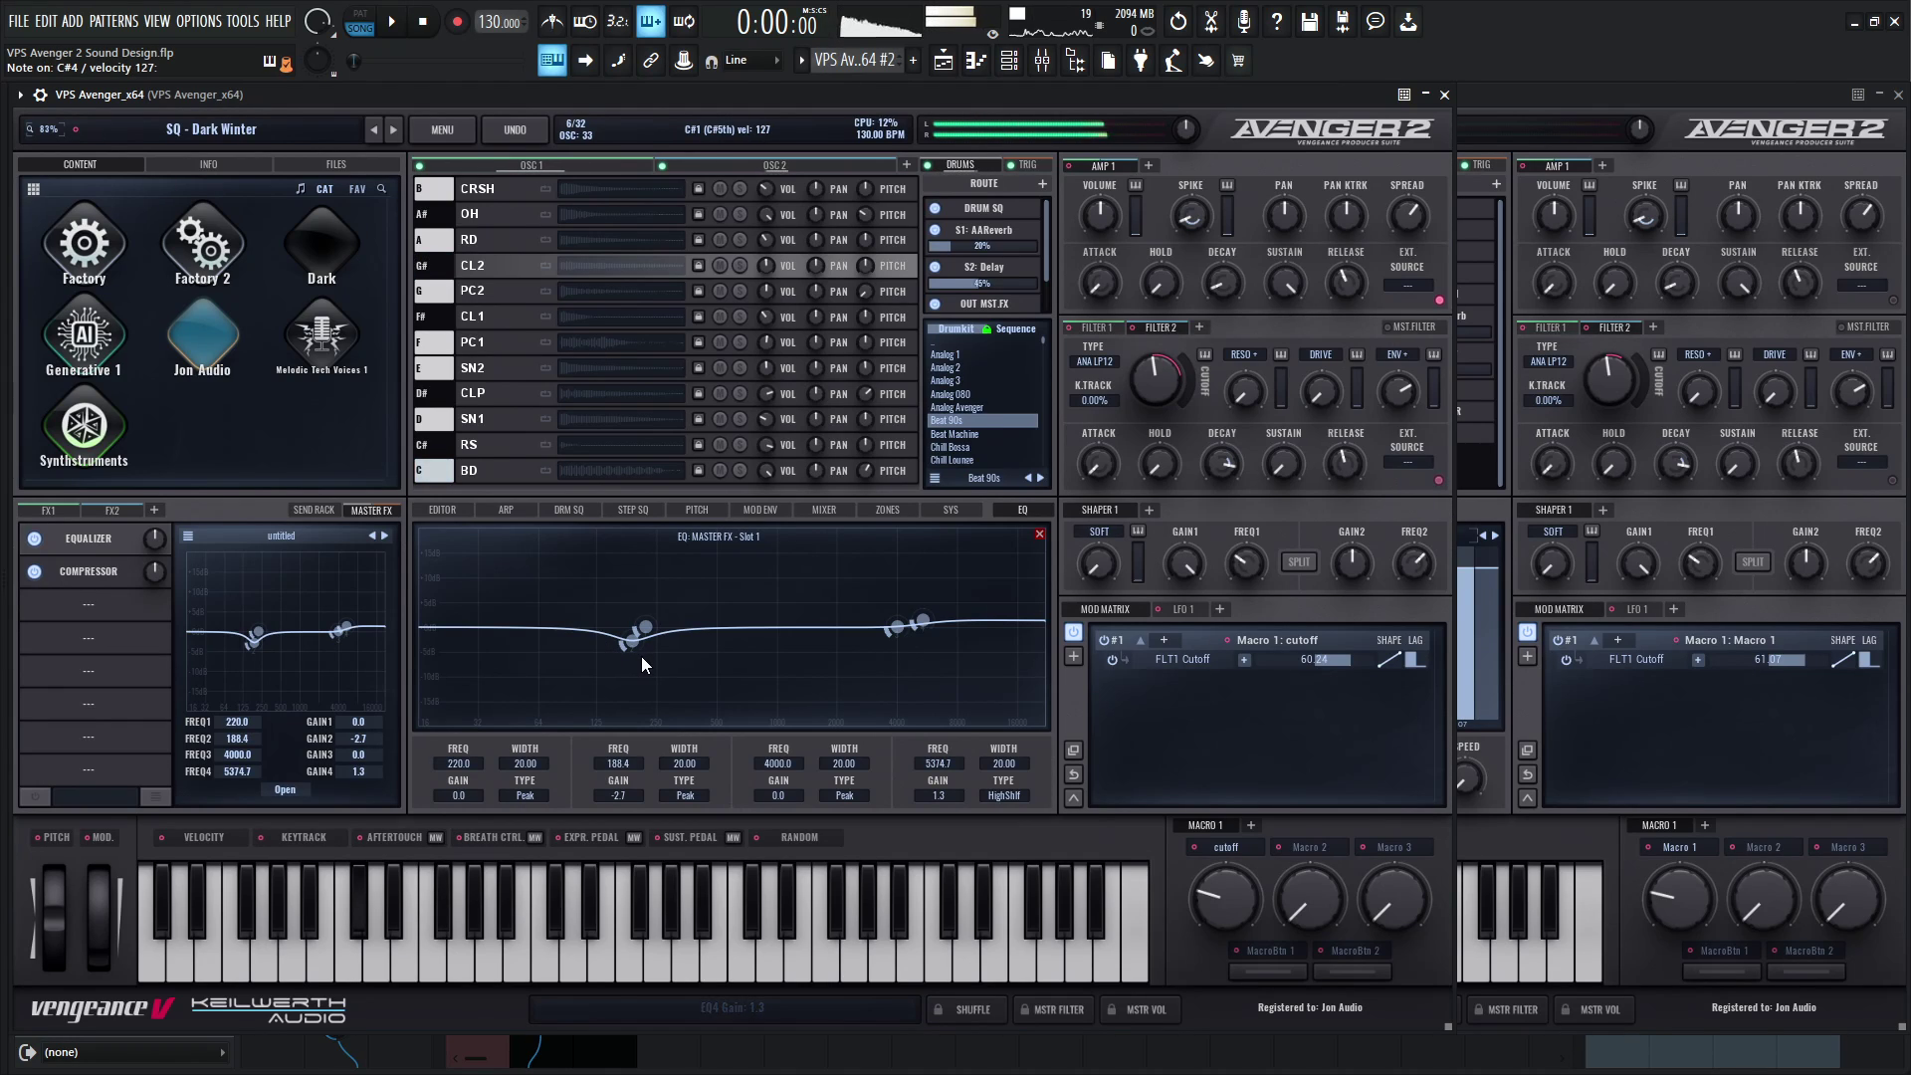
mouse_move(633, 649)
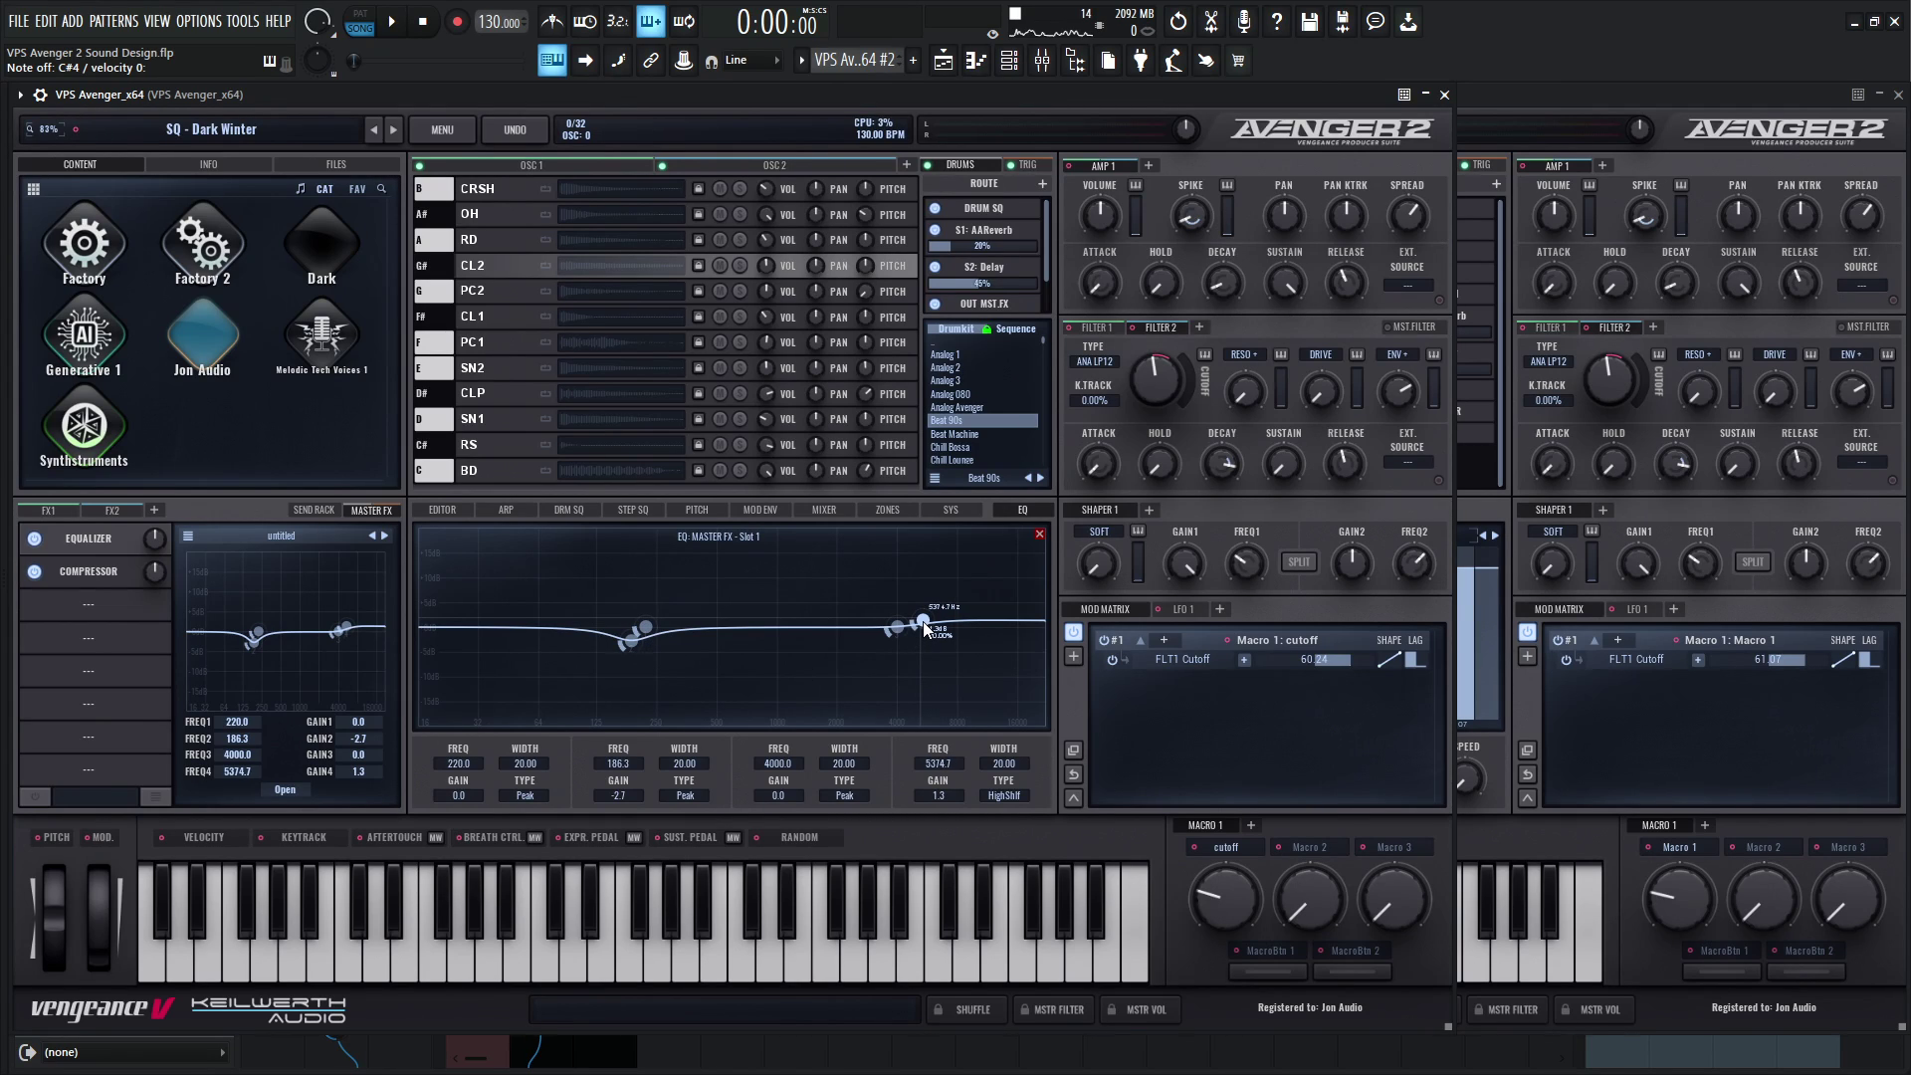
Set band 4 of the new patch's master Equalizer to a high shelf at 5252.8 Hz with 1.3 gain, checking Dark Winter's settings for reference.
left_click_drag(1548, 100, 1539, 109)
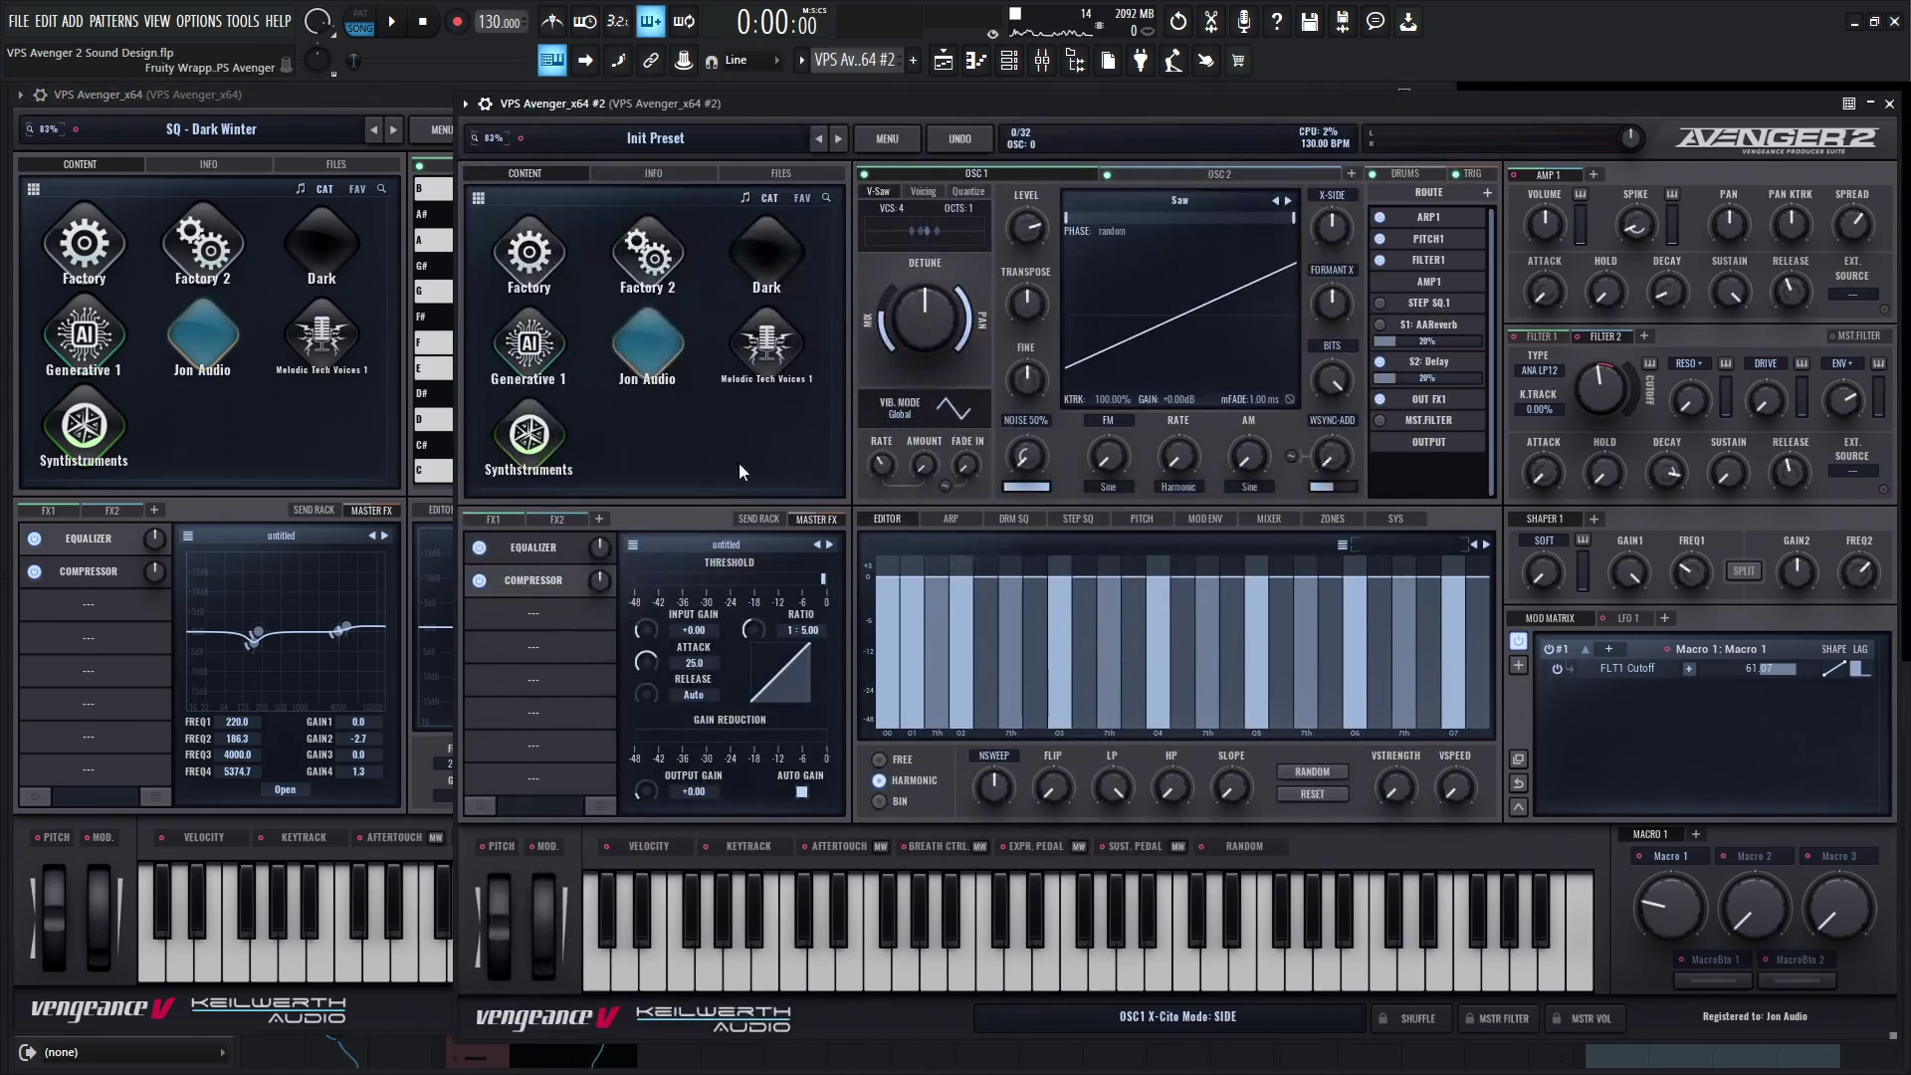
left_click_drag(1046, 105, 1056, 96)
left_click(542, 538)
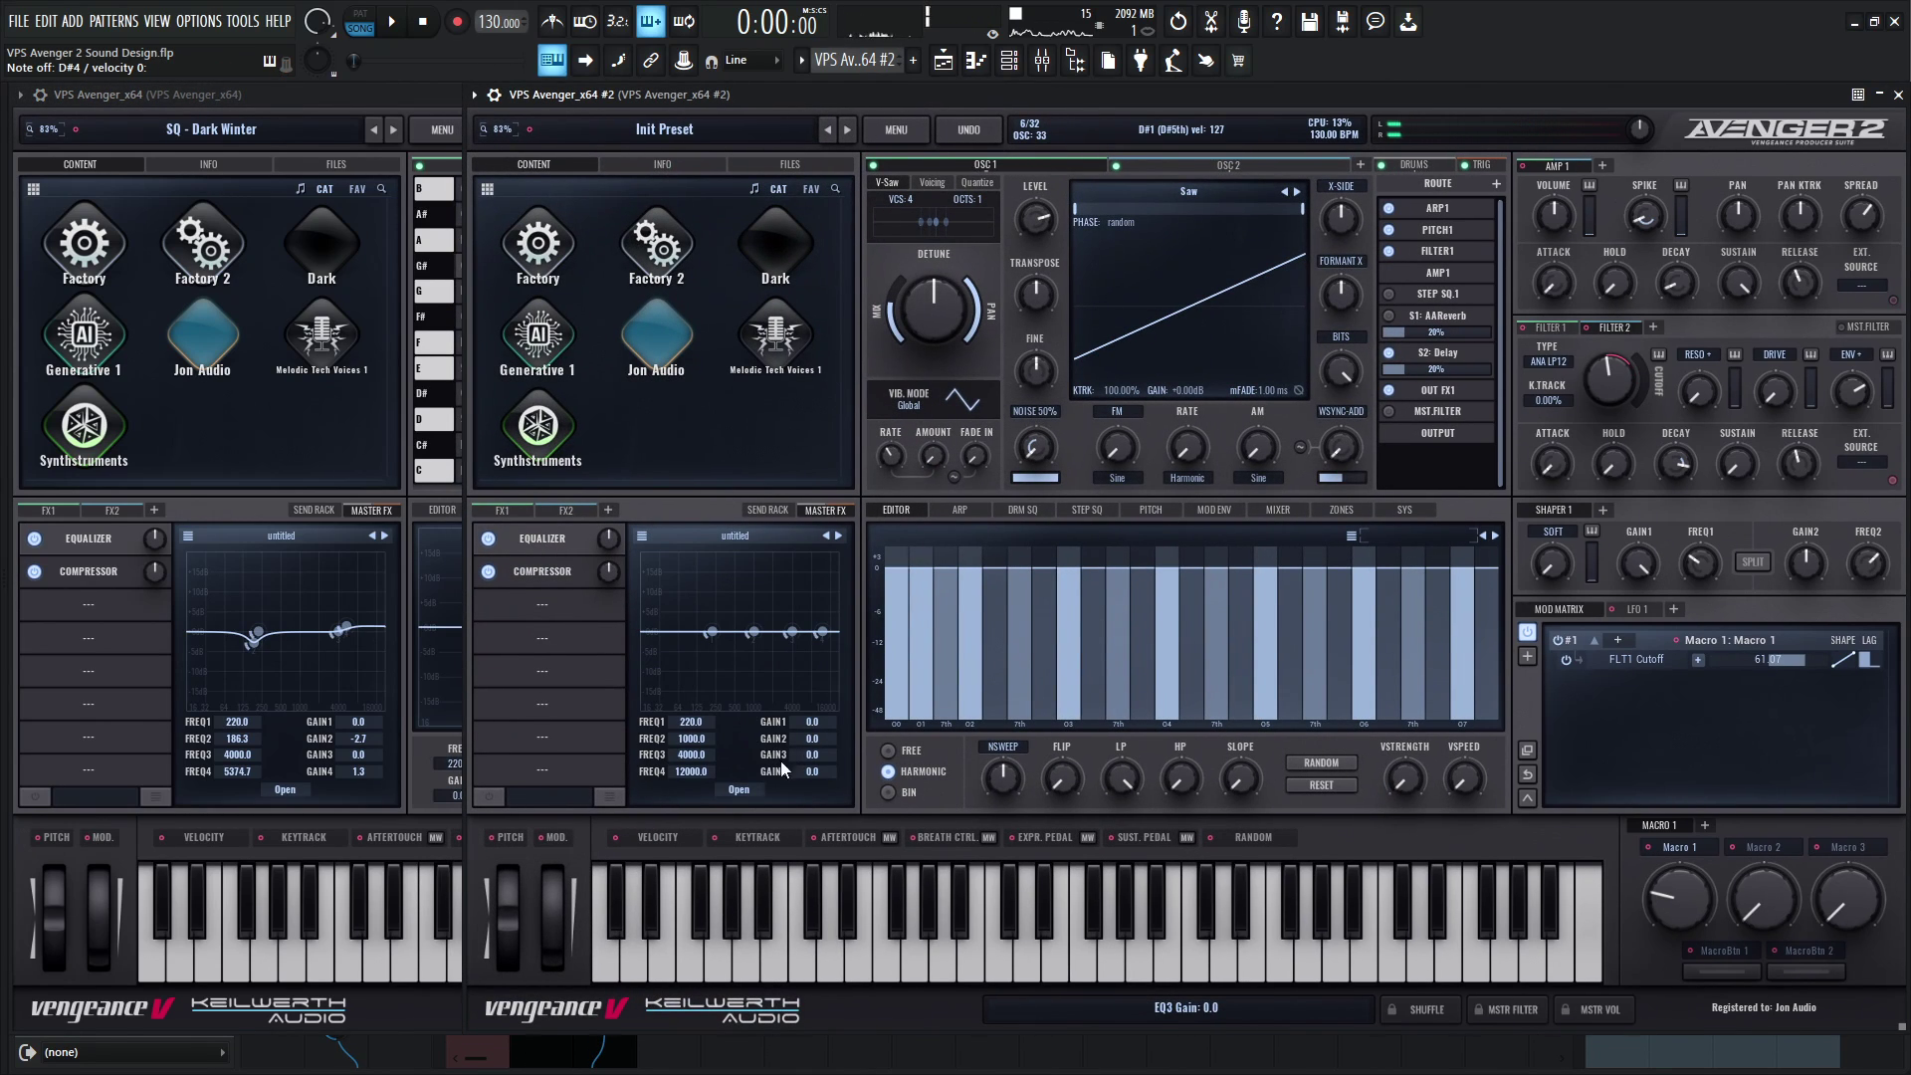
left_click(739, 790)
mouse_move(1448, 631)
left_click_drag(1446, 628, 1377, 621)
right_click(1425, 604)
left_click(1468, 675)
left_click(192, 503)
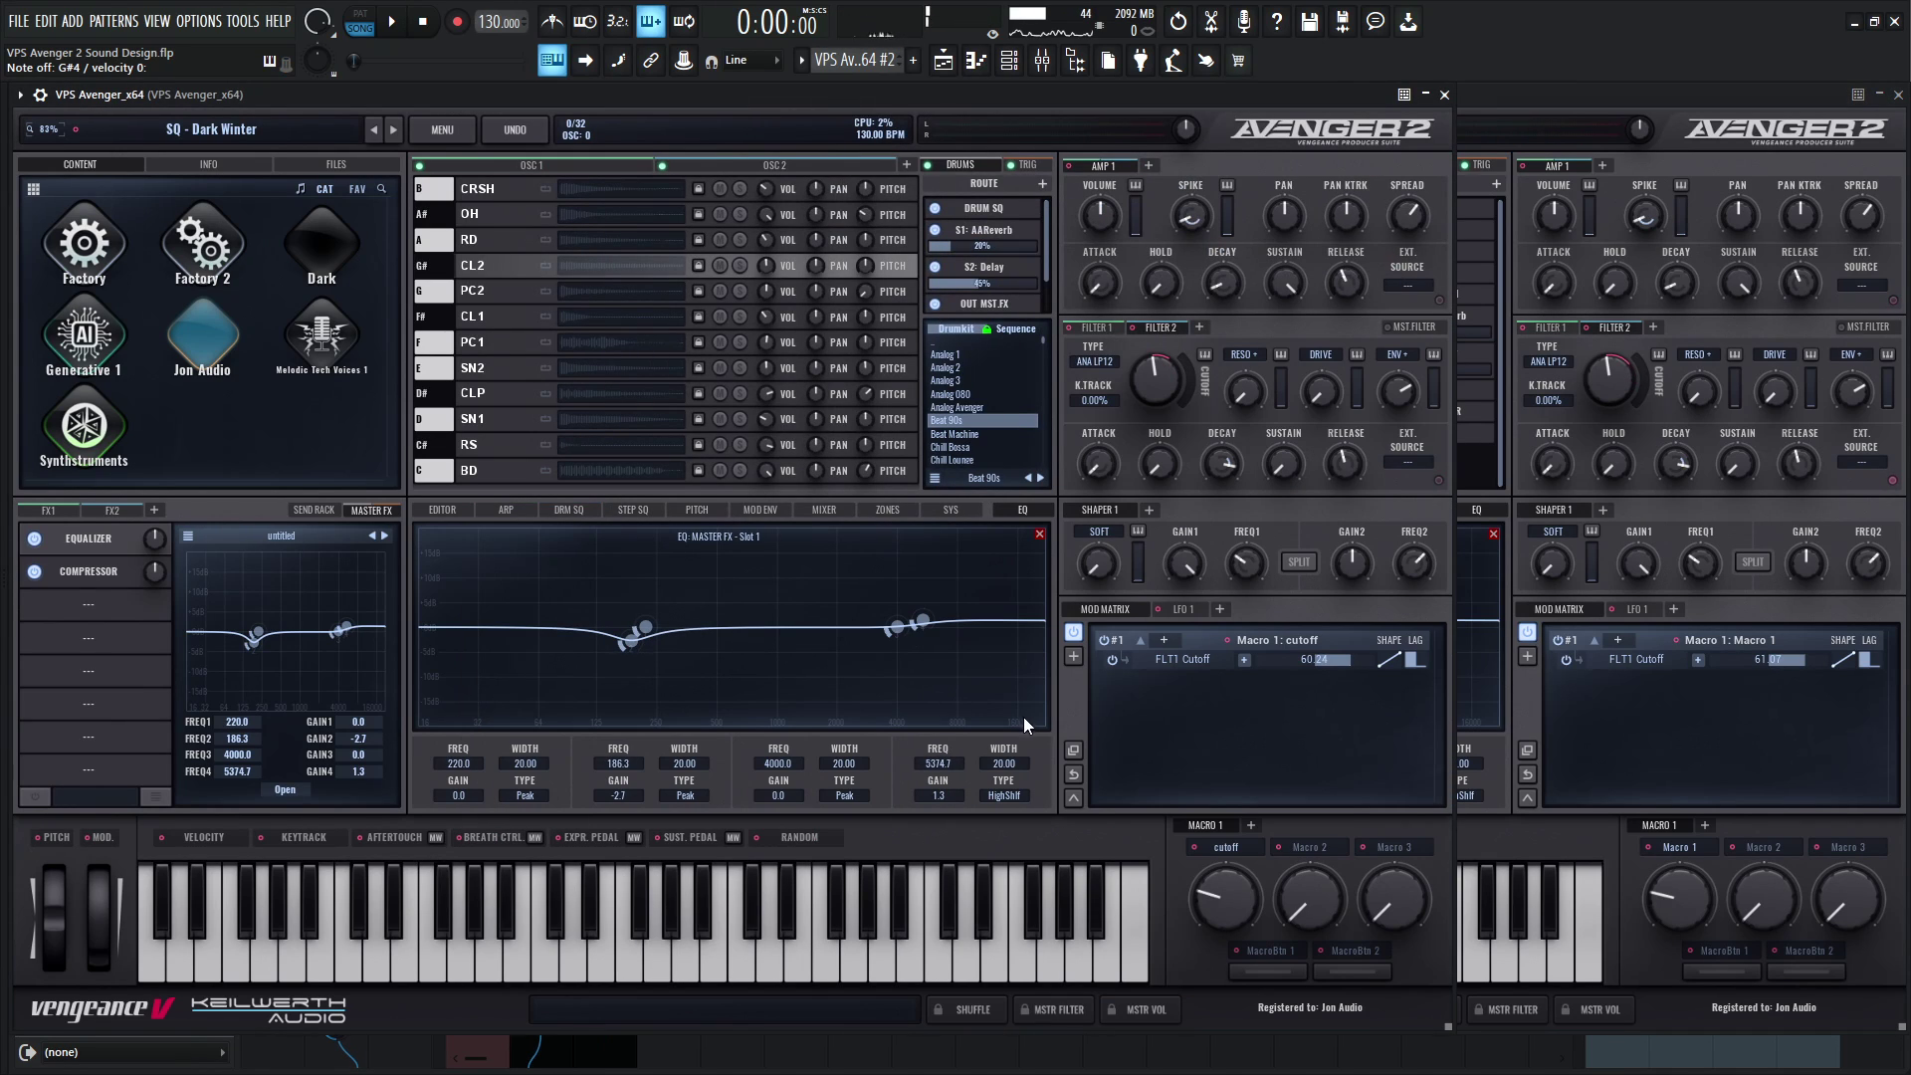
left_click(1527, 720)
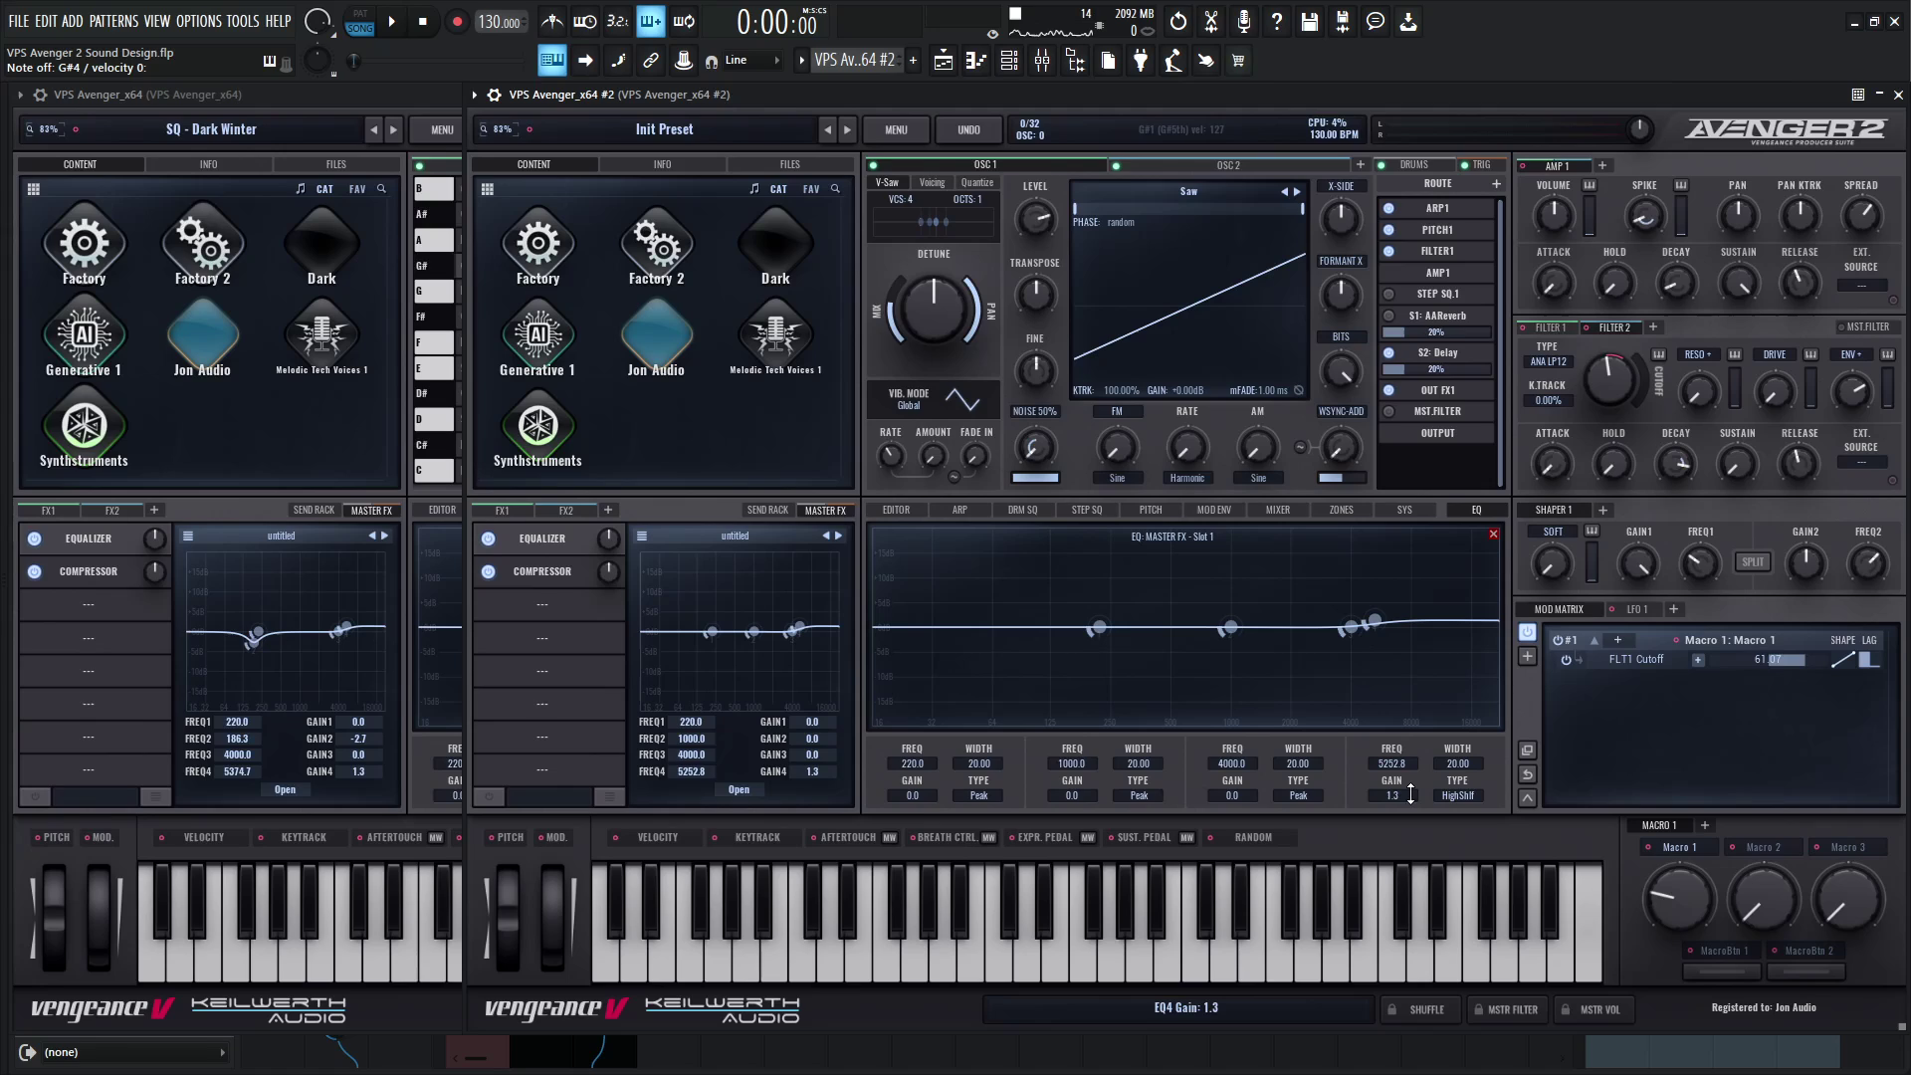
Set band 2 of the new patch's master Equalizer to 187.3 Hz with -2.7 gain, checking Dark Winter's settings for reference.
left_click(244, 510)
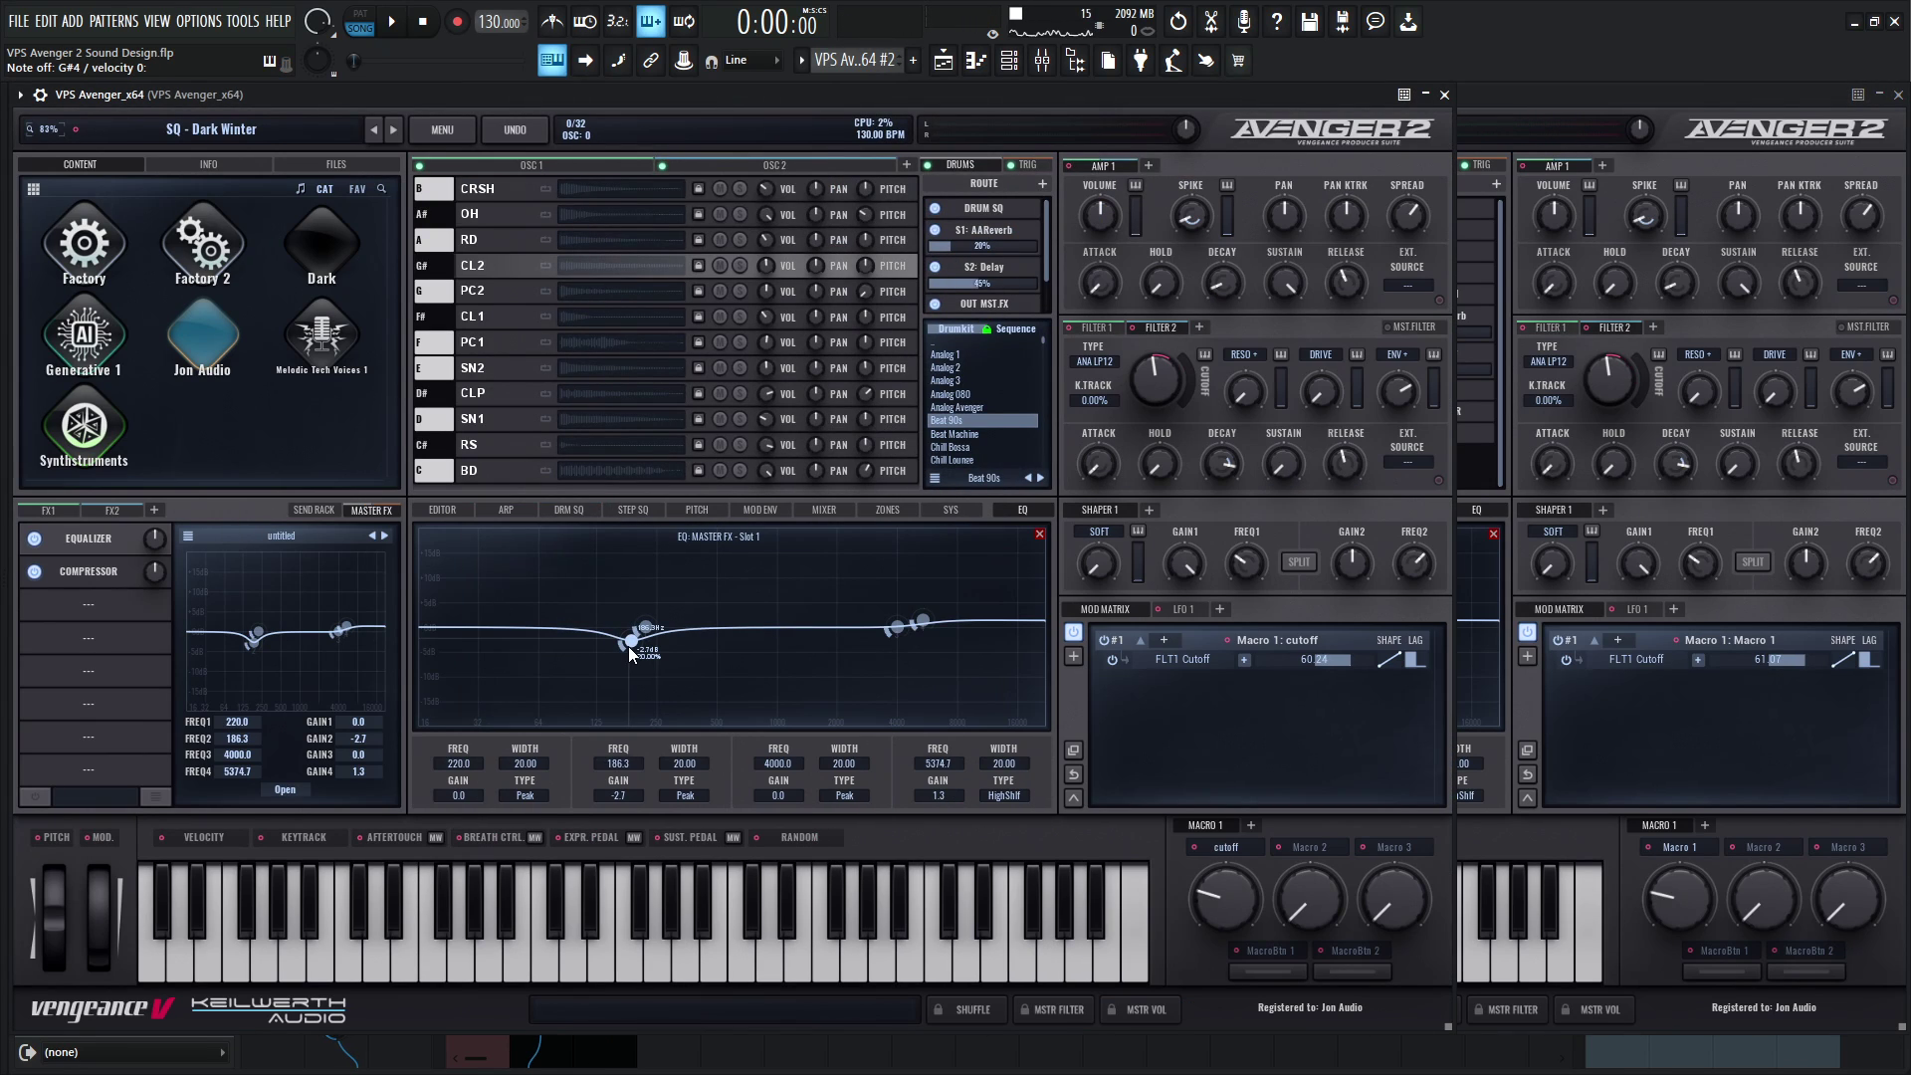
left_click(1562, 762)
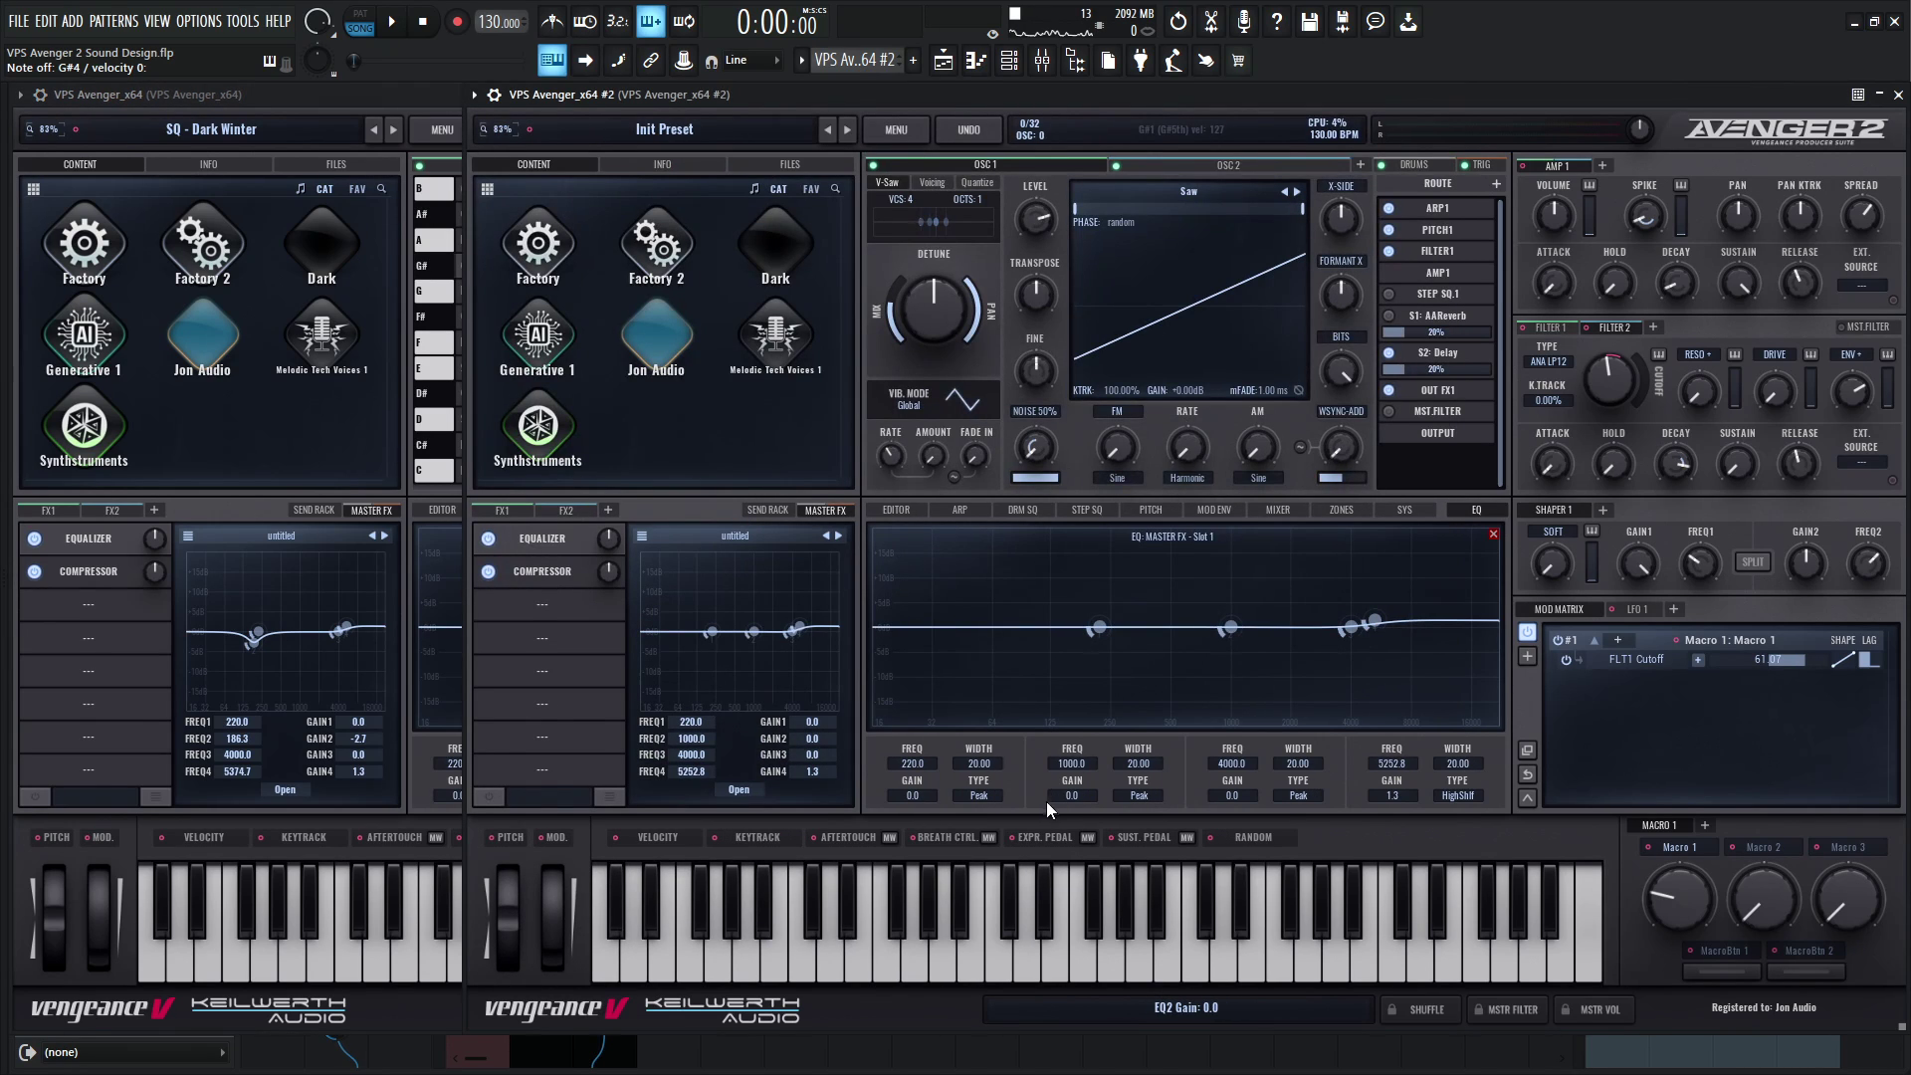
left_click_drag(1073, 796, 1082, 806)
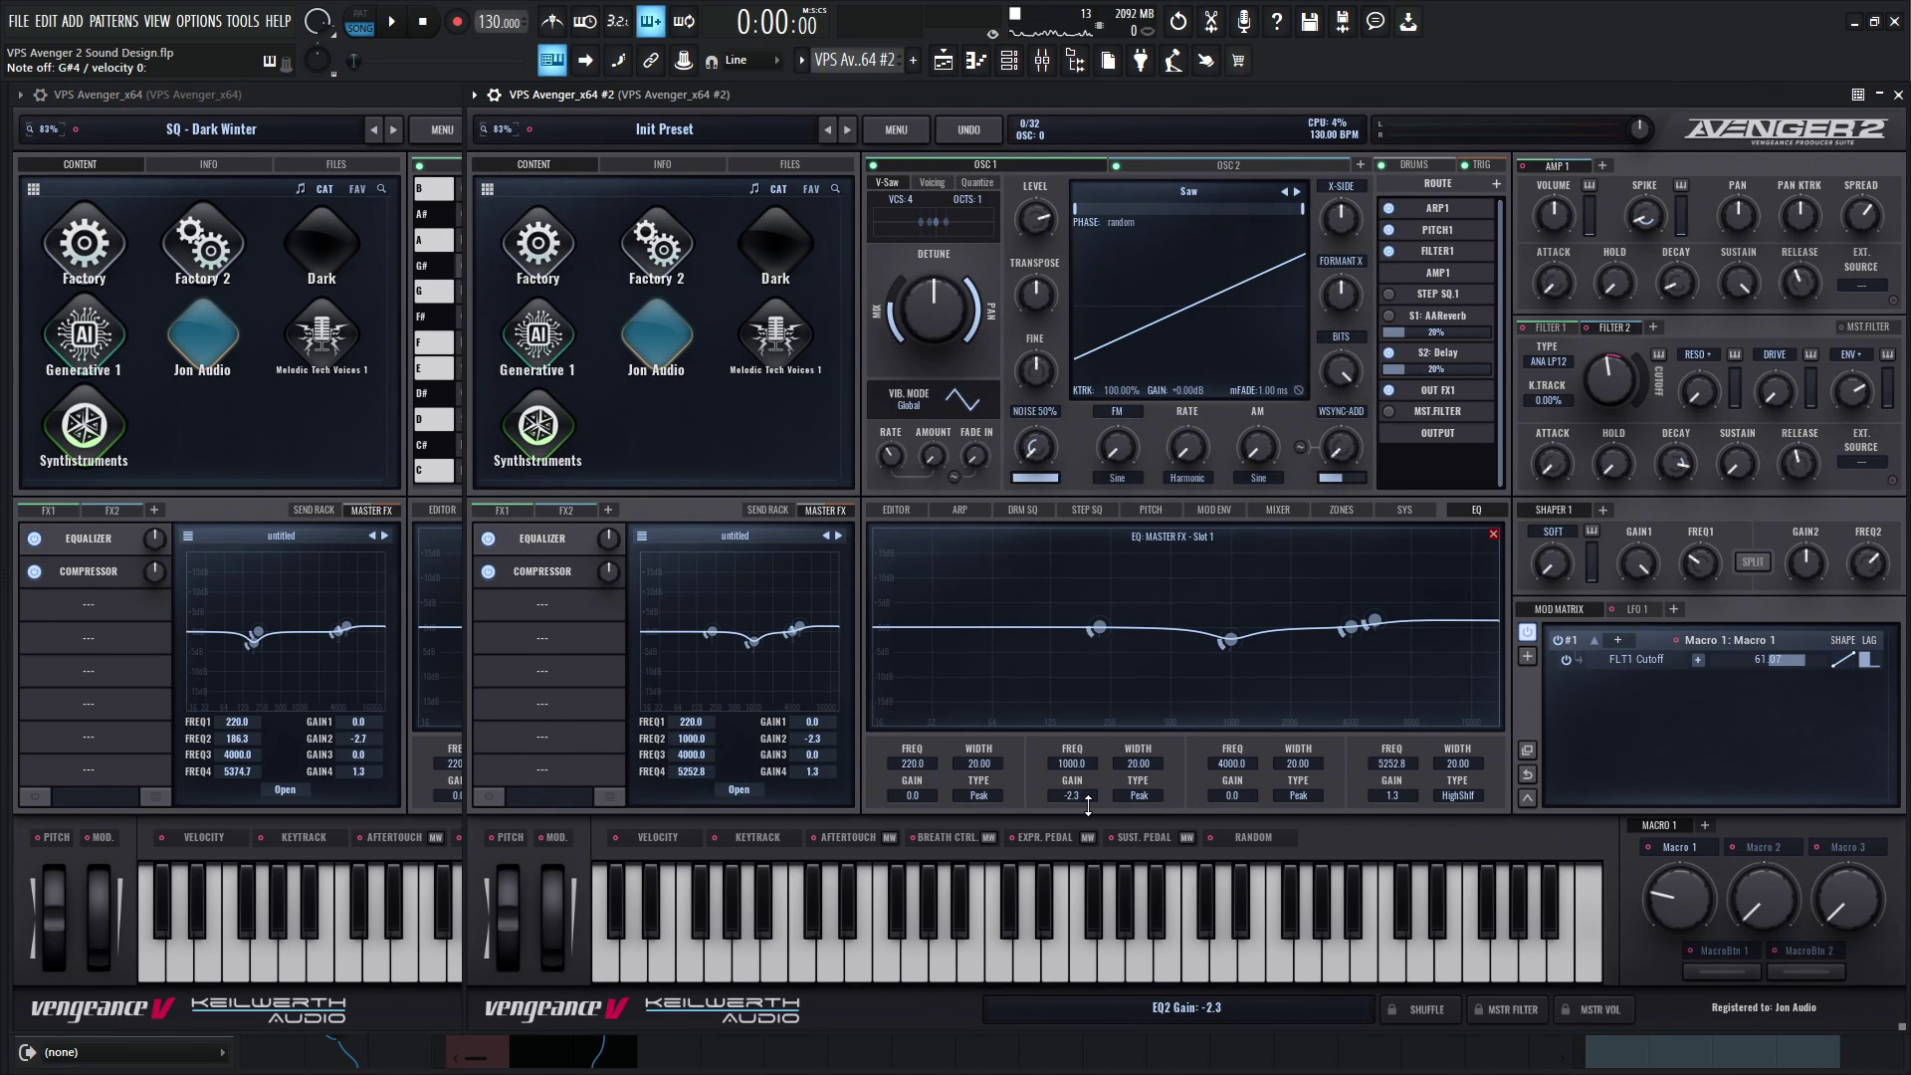
left_click(278, 499)
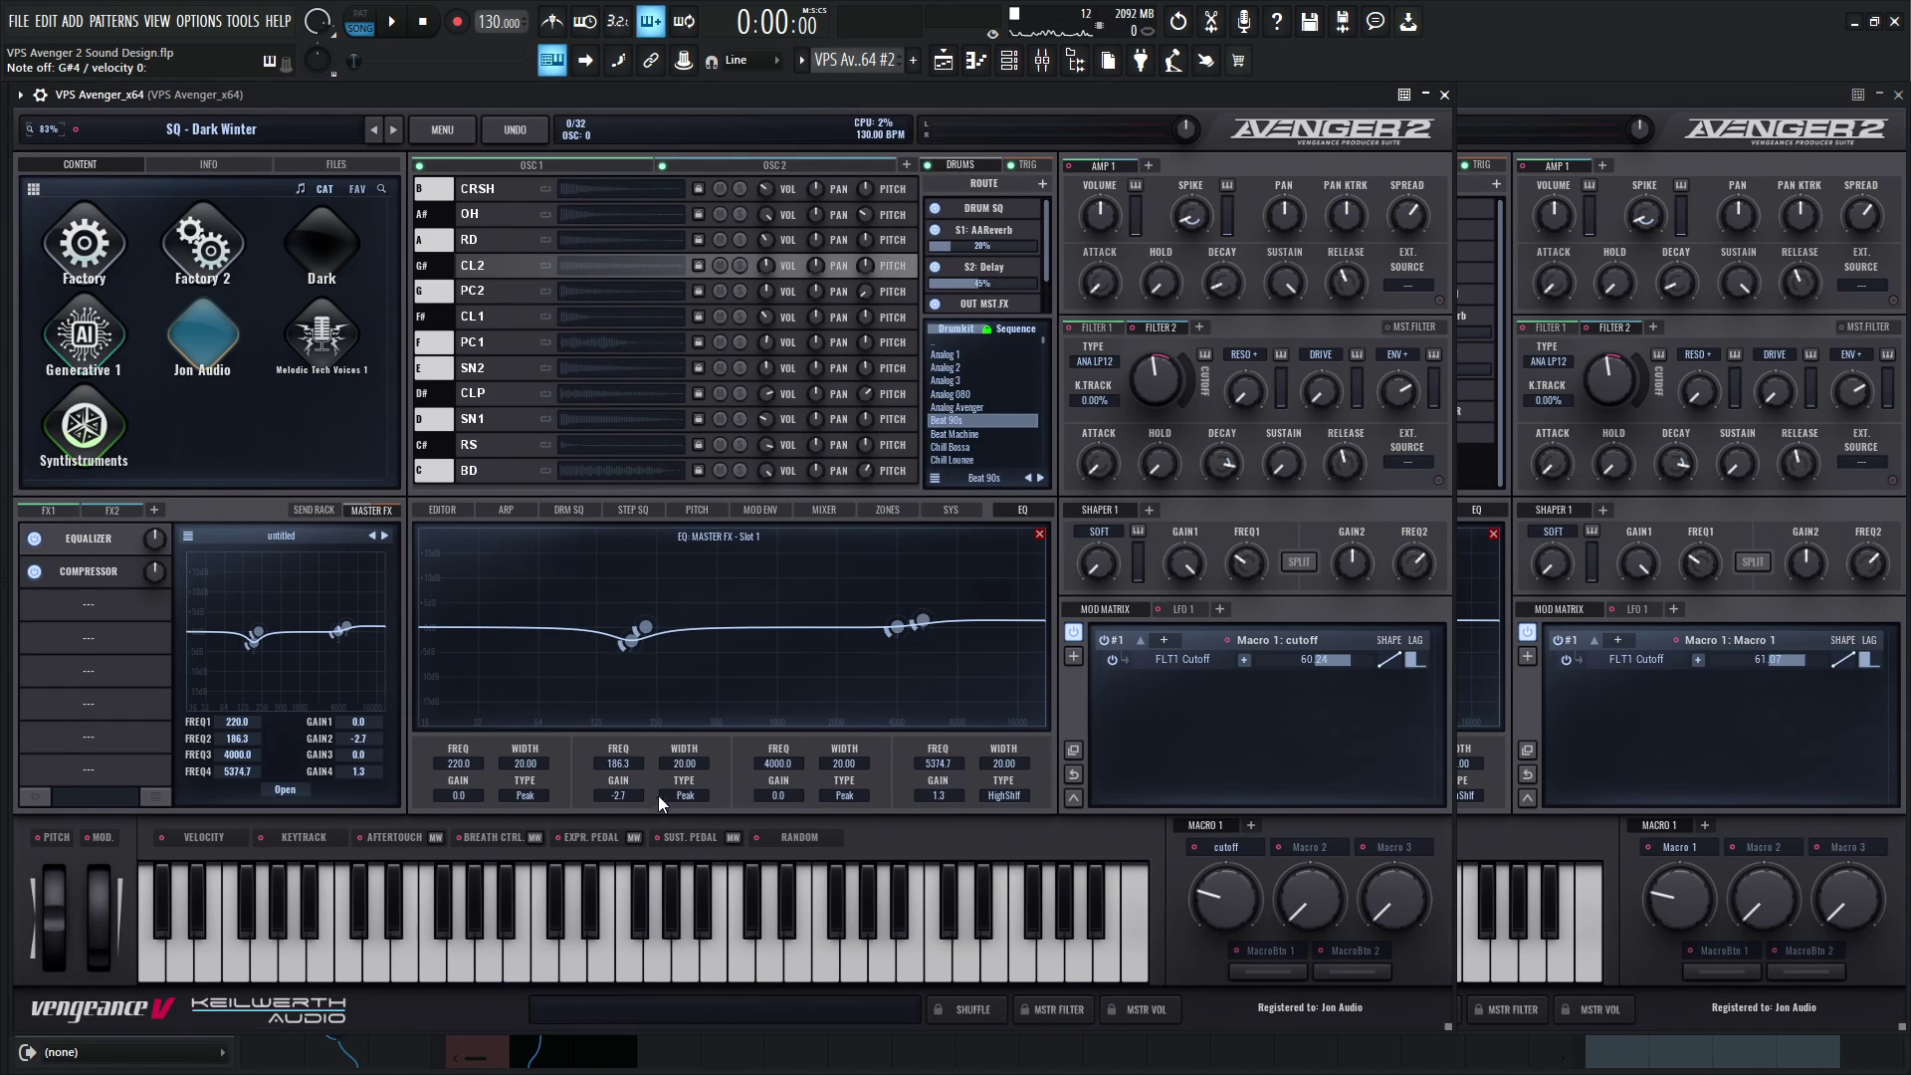
left_click(1507, 748)
mouse_move(1100, 762)
left_mouse_down()
mouse_move(1083, 831)
mouse_move(1088, 789)
left_mouse_up()
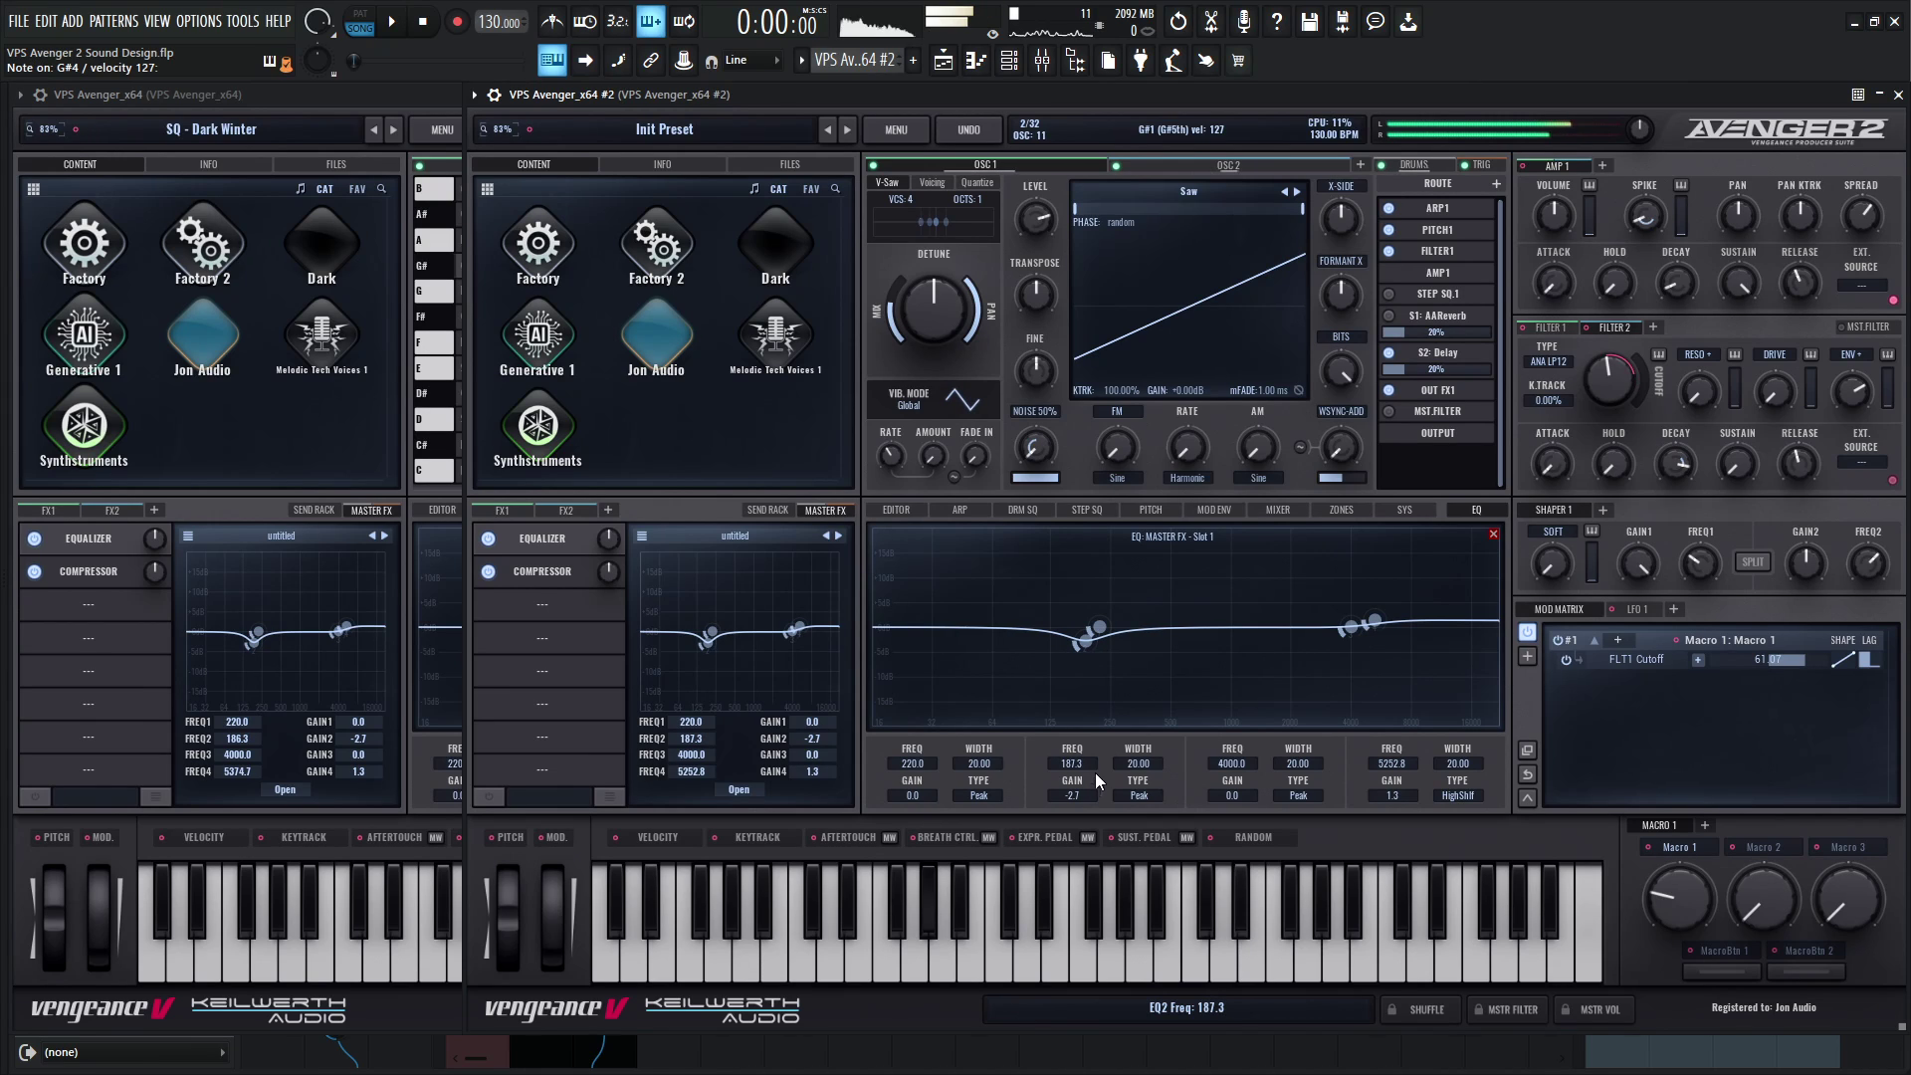
Lower the new patch's master Compressor threshold and set its ratio to 1:8.14, using Dark Winter's Compressor as reference.
left_click(542, 570)
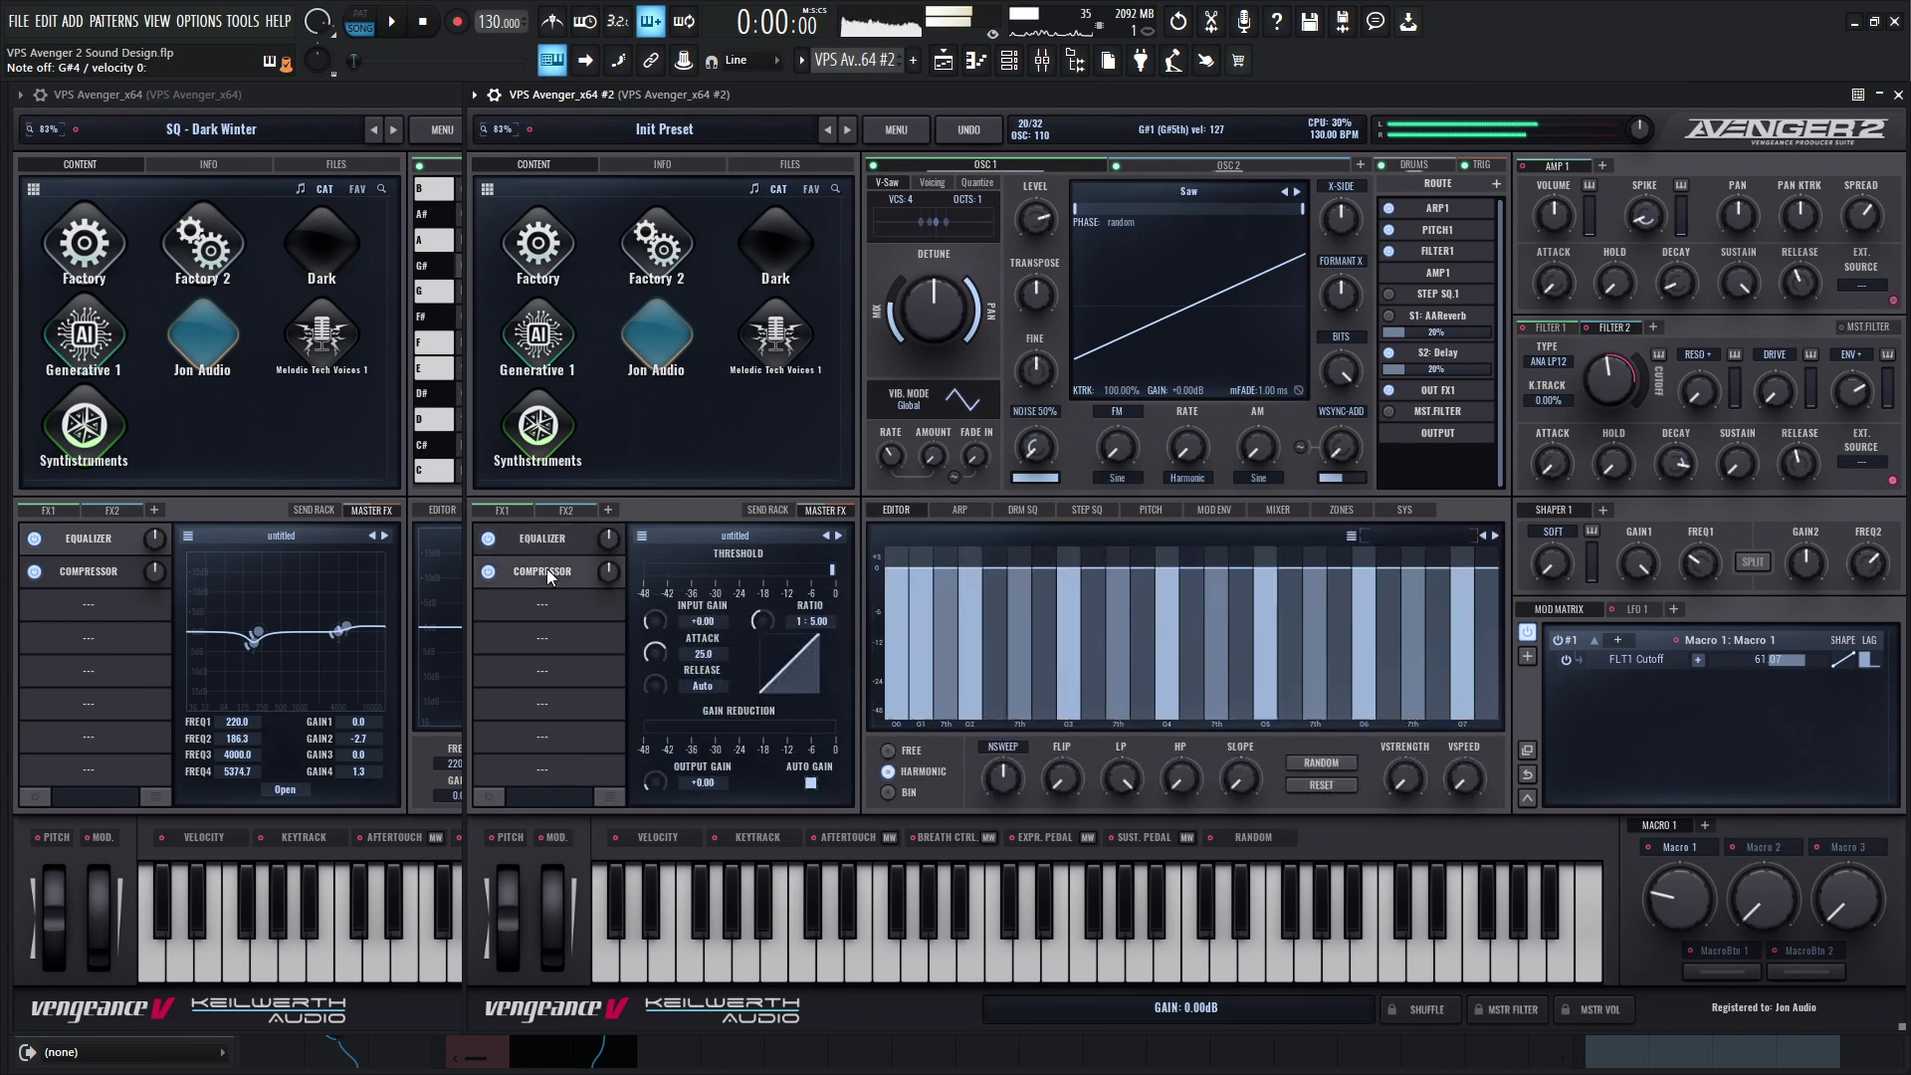
left_click_drag(830, 570, 764, 573)
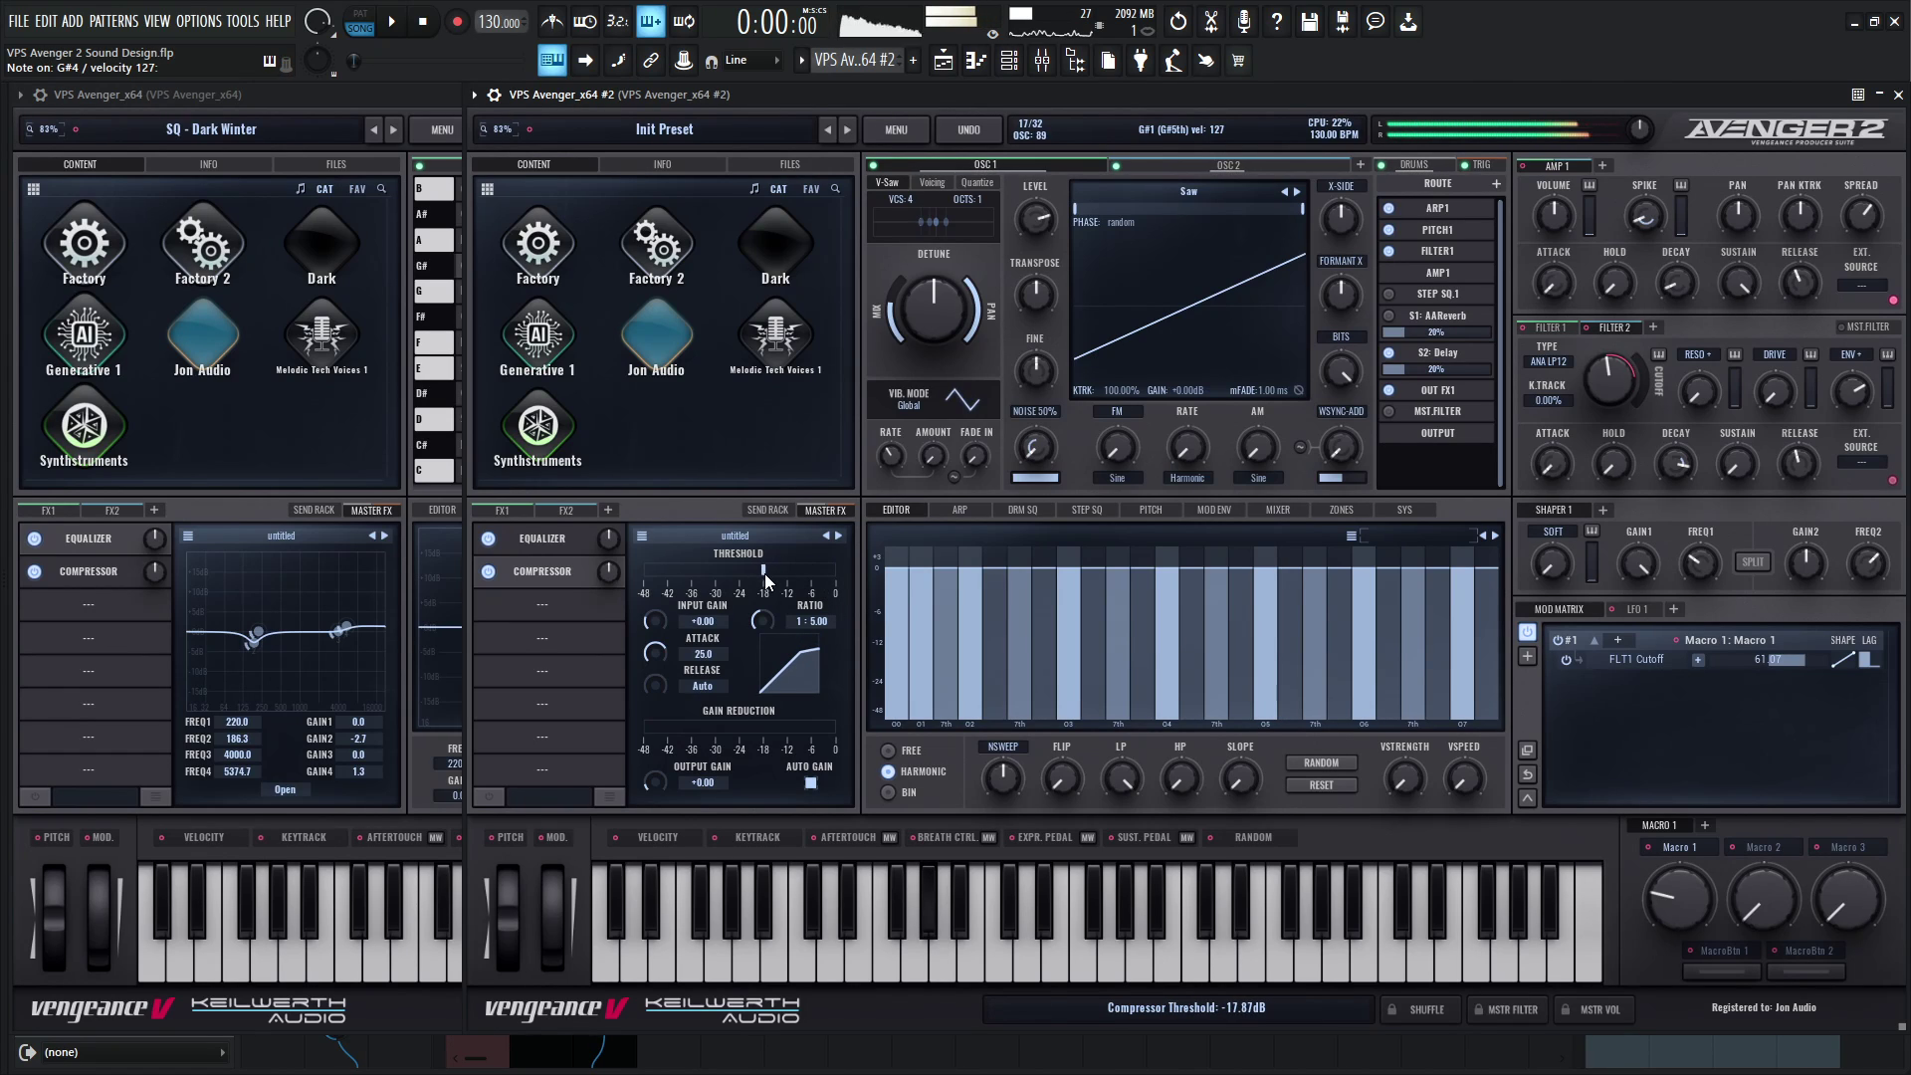
left_click(245, 514)
left_click(88, 570)
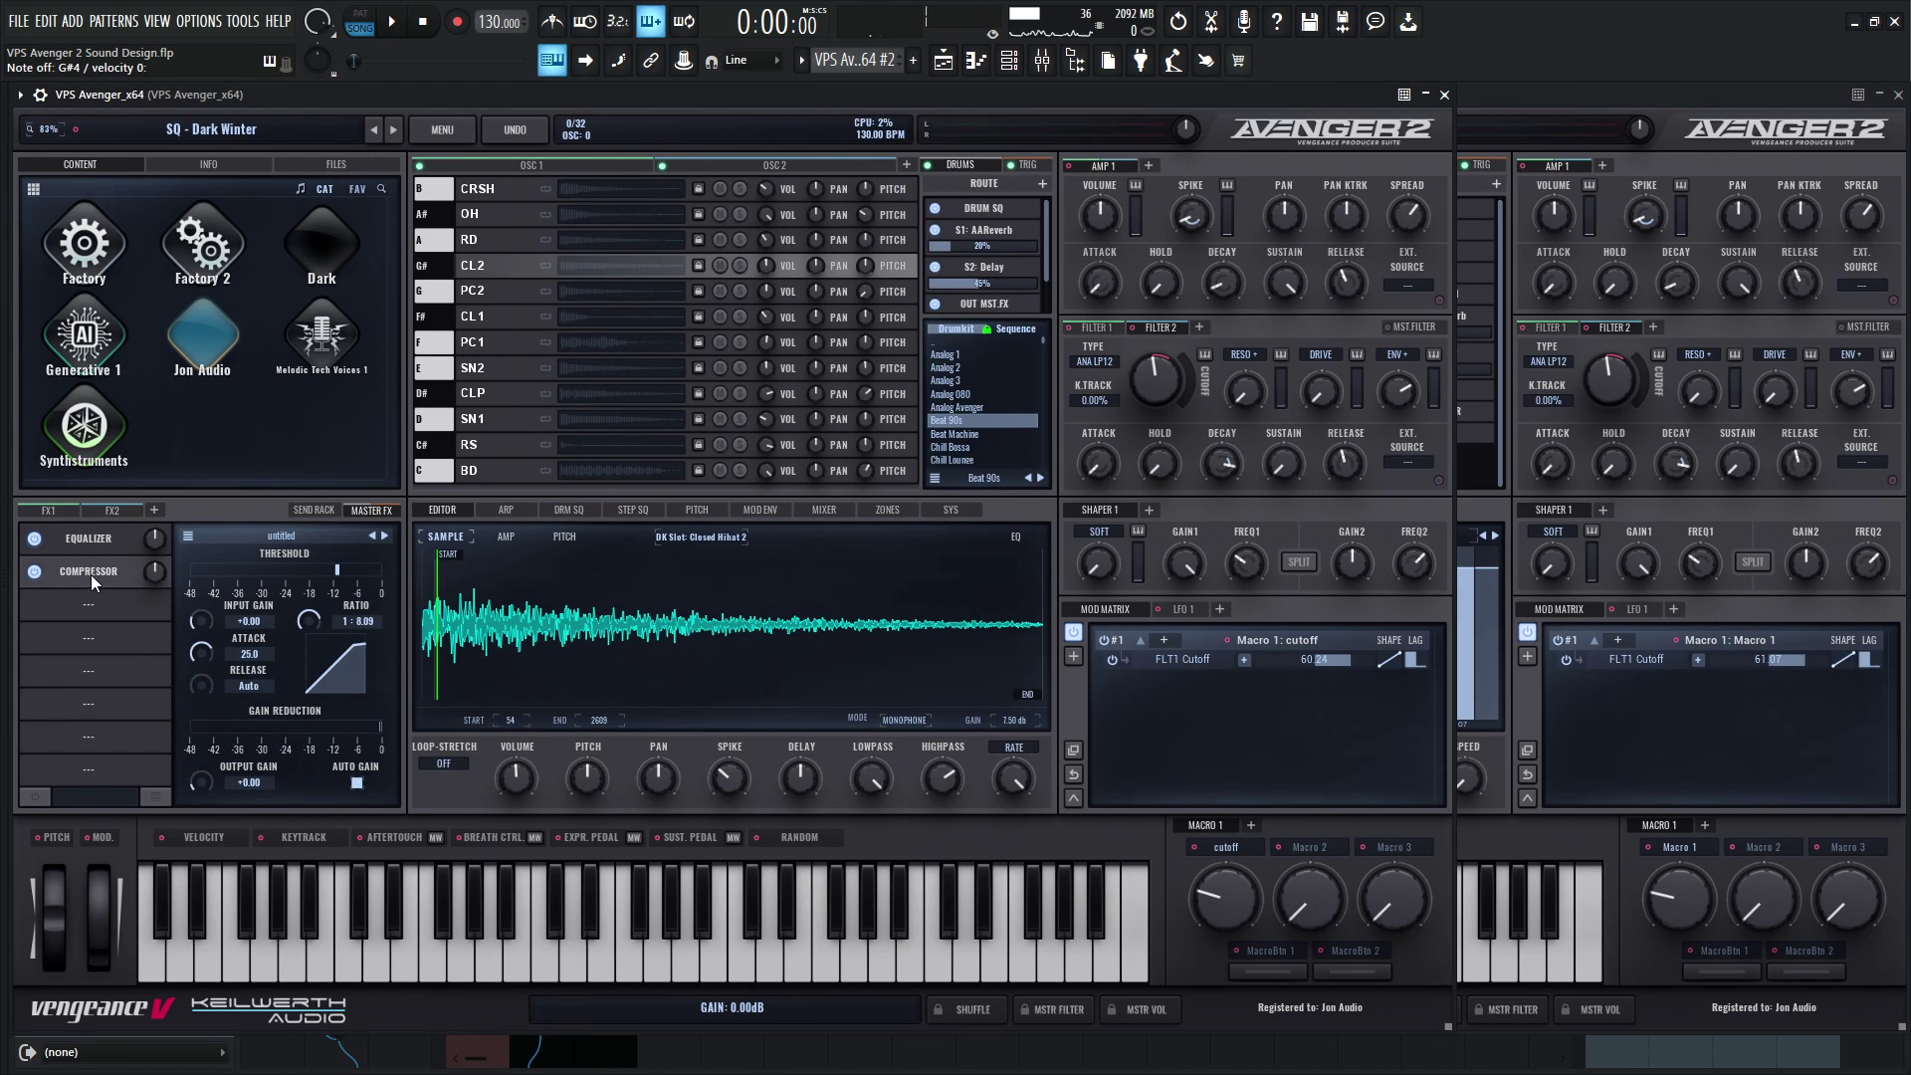
left_click(1664, 762)
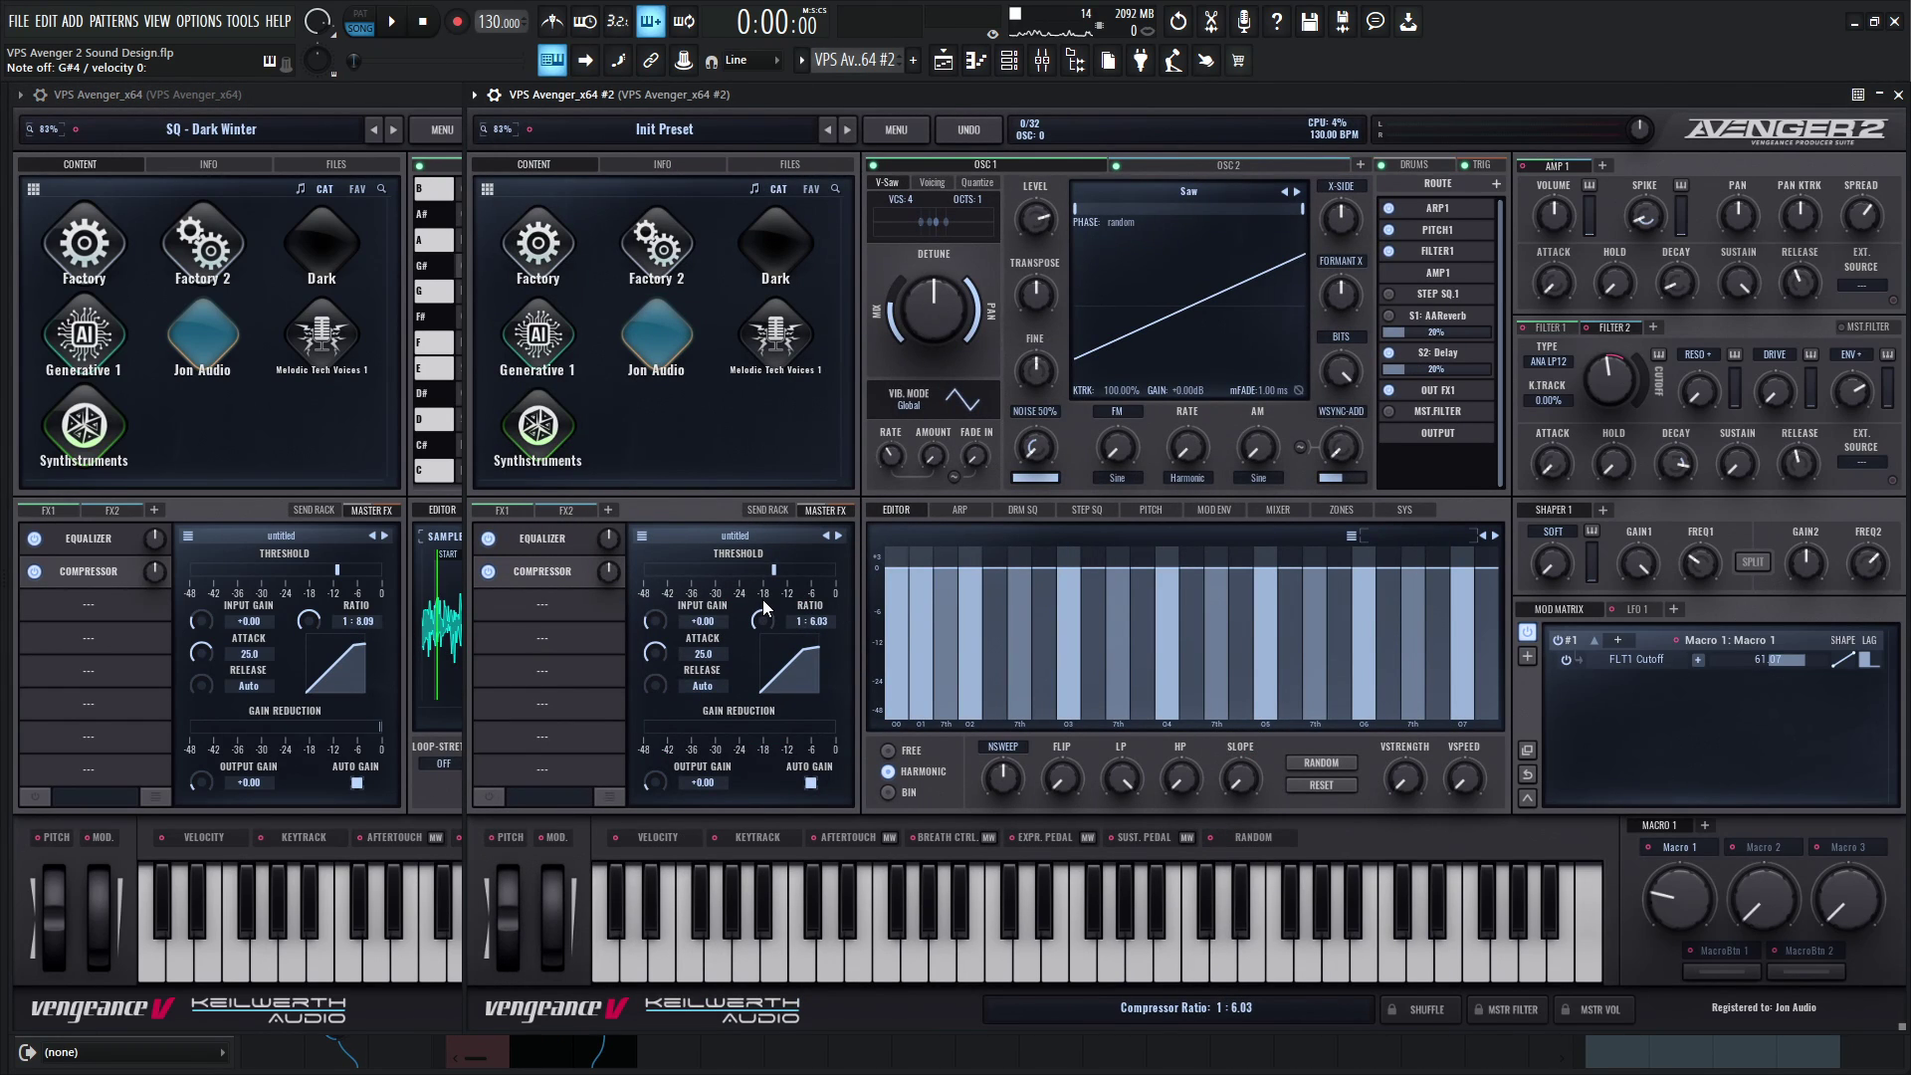
left_click_drag(766, 595, 774, 559)
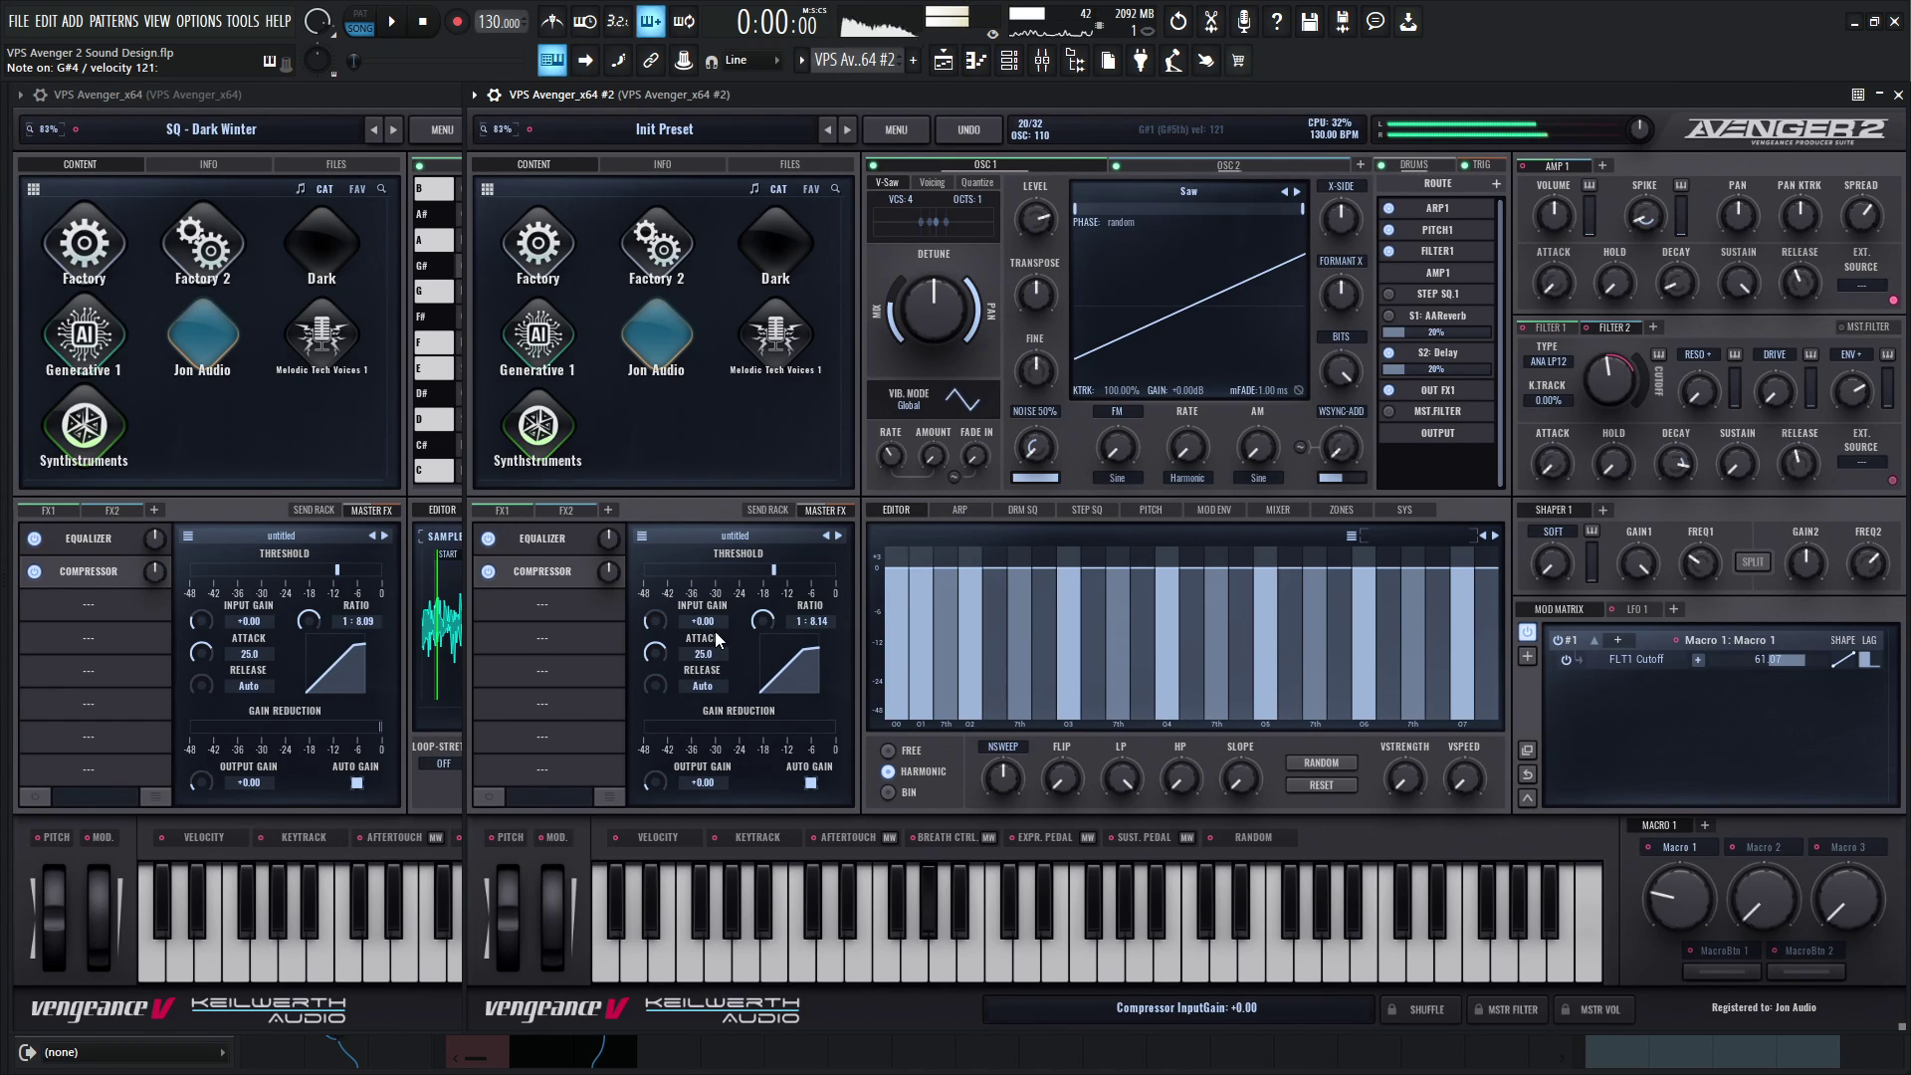
Check Dark Winter's Compressor threshold and raise the new patch's Compressor threshold to about -10 dB to match it.
left_click_drag(338, 576, 342, 565)
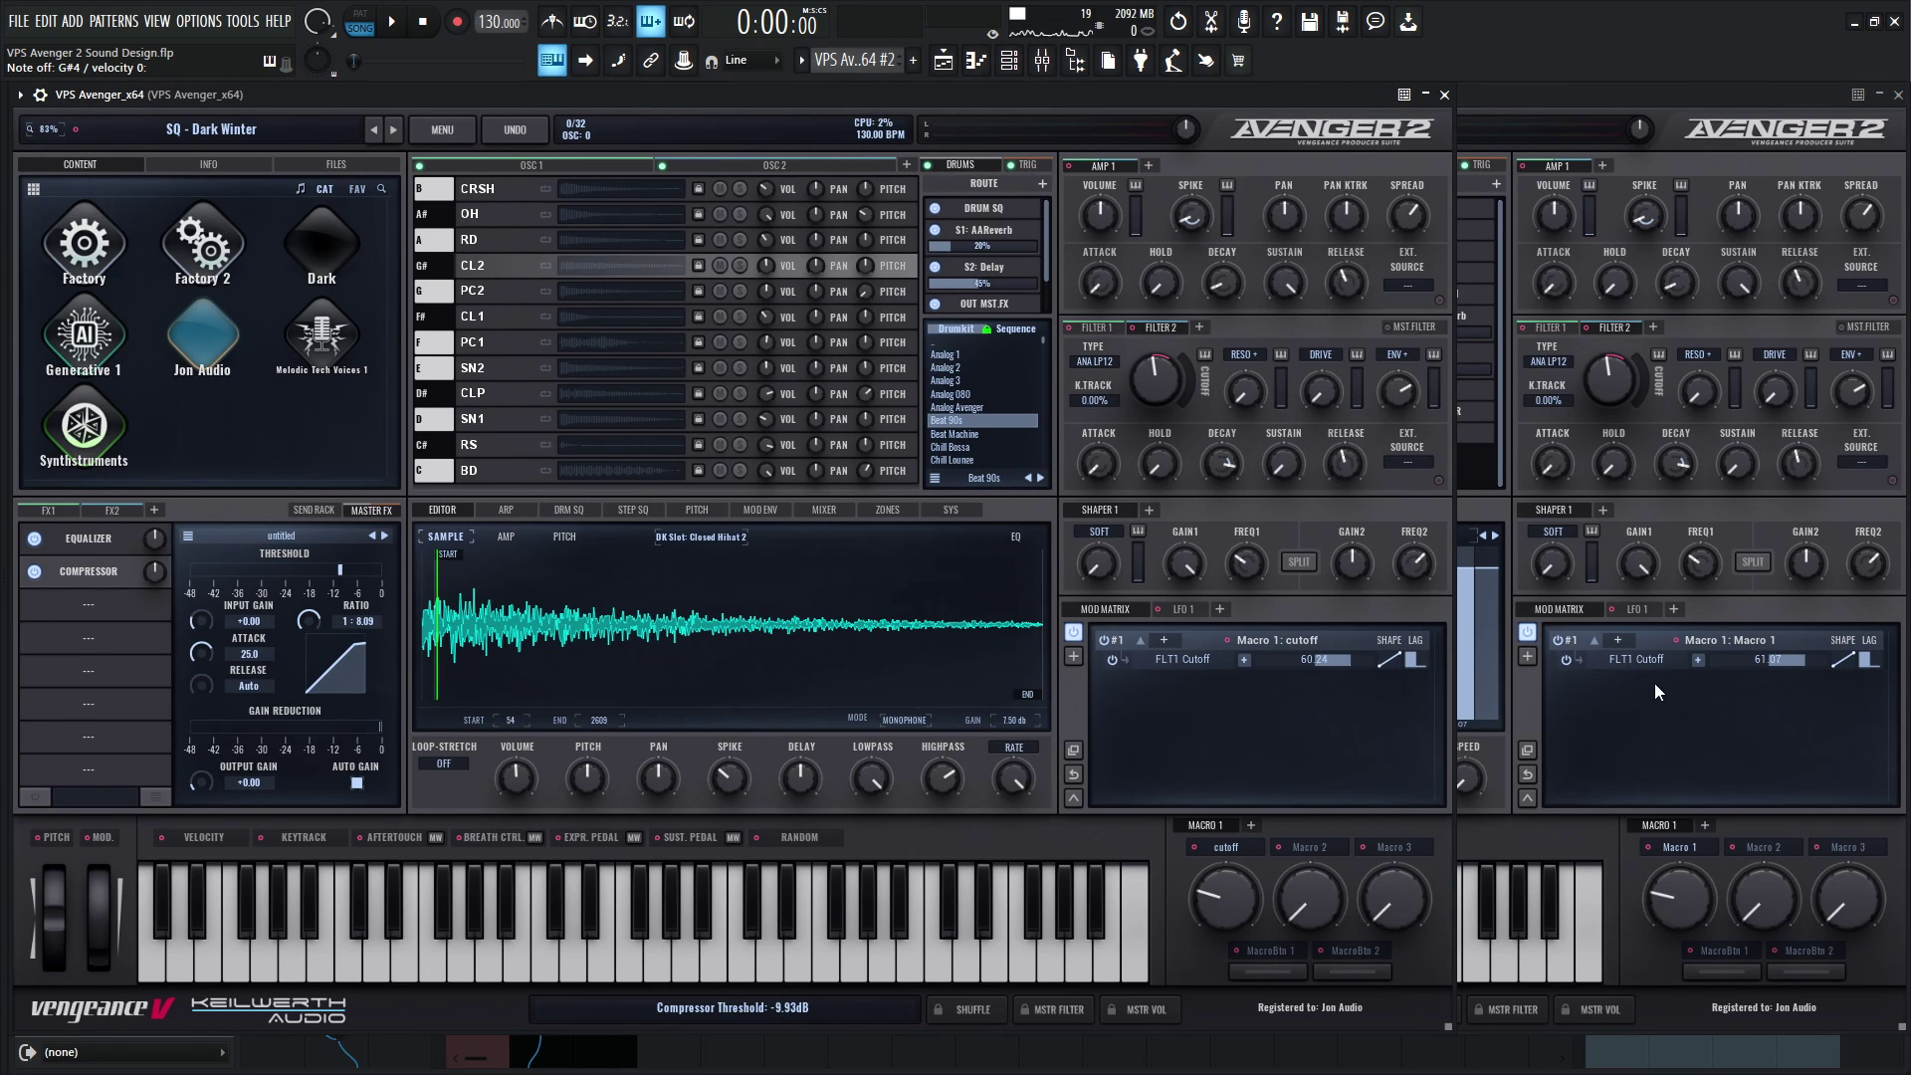
left_click(1655, 682)
left_click_drag(786, 570, 796, 571)
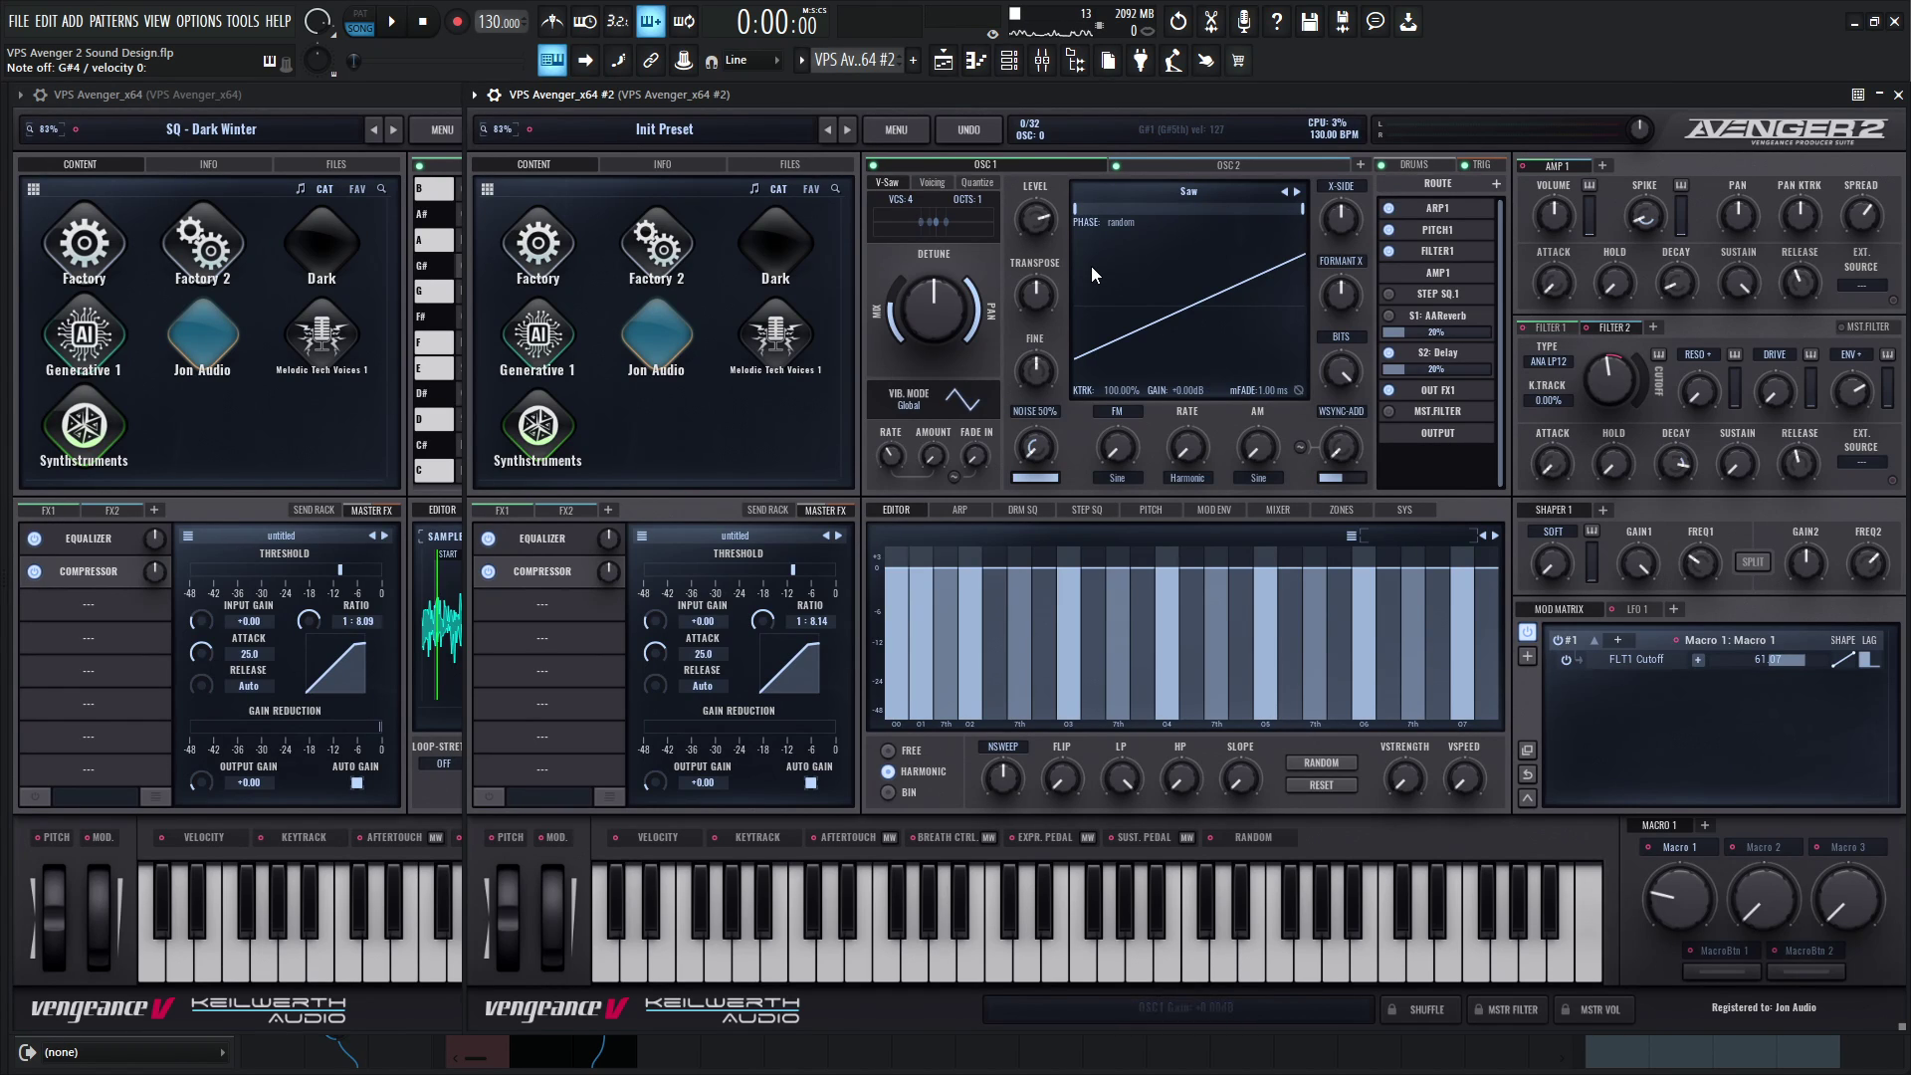
Play a note on Dark Winter to audition it, and return to the new patch to compare the sound.
left_click(366, 103)
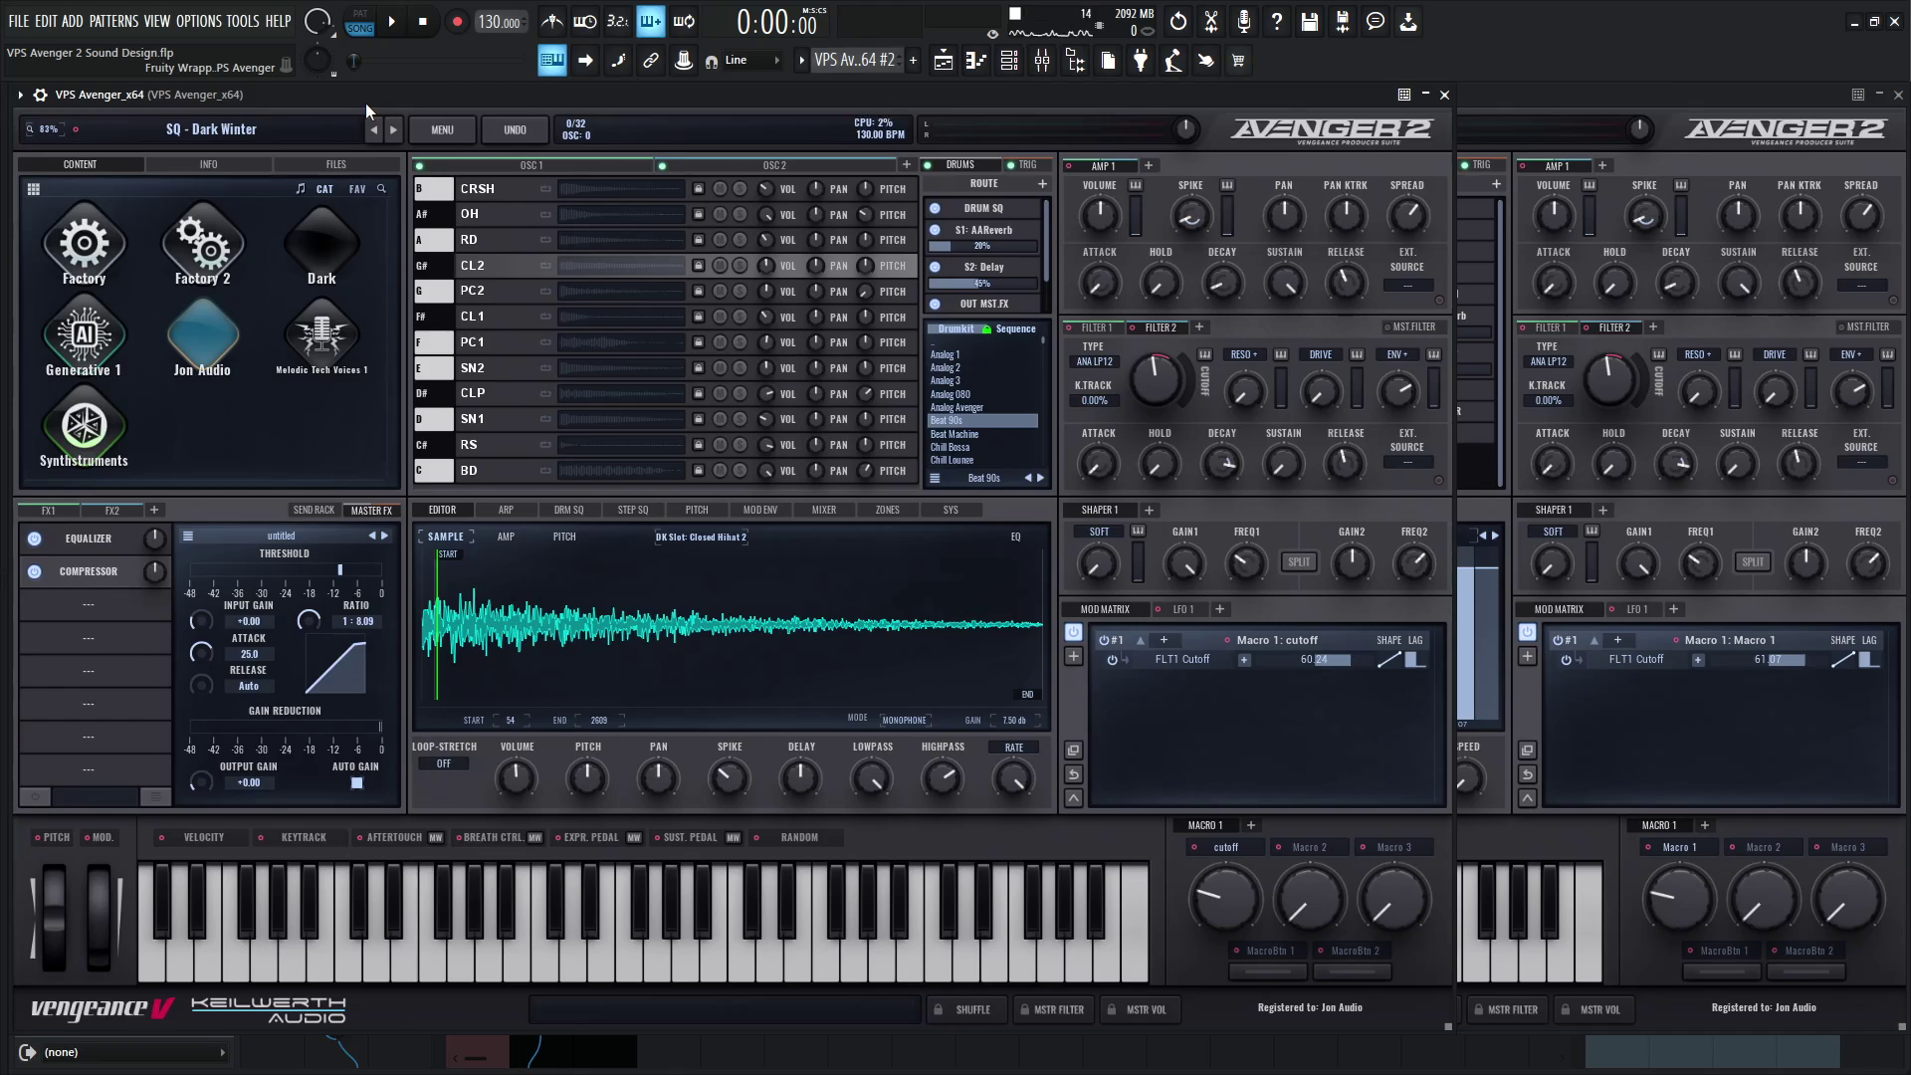
key("g")
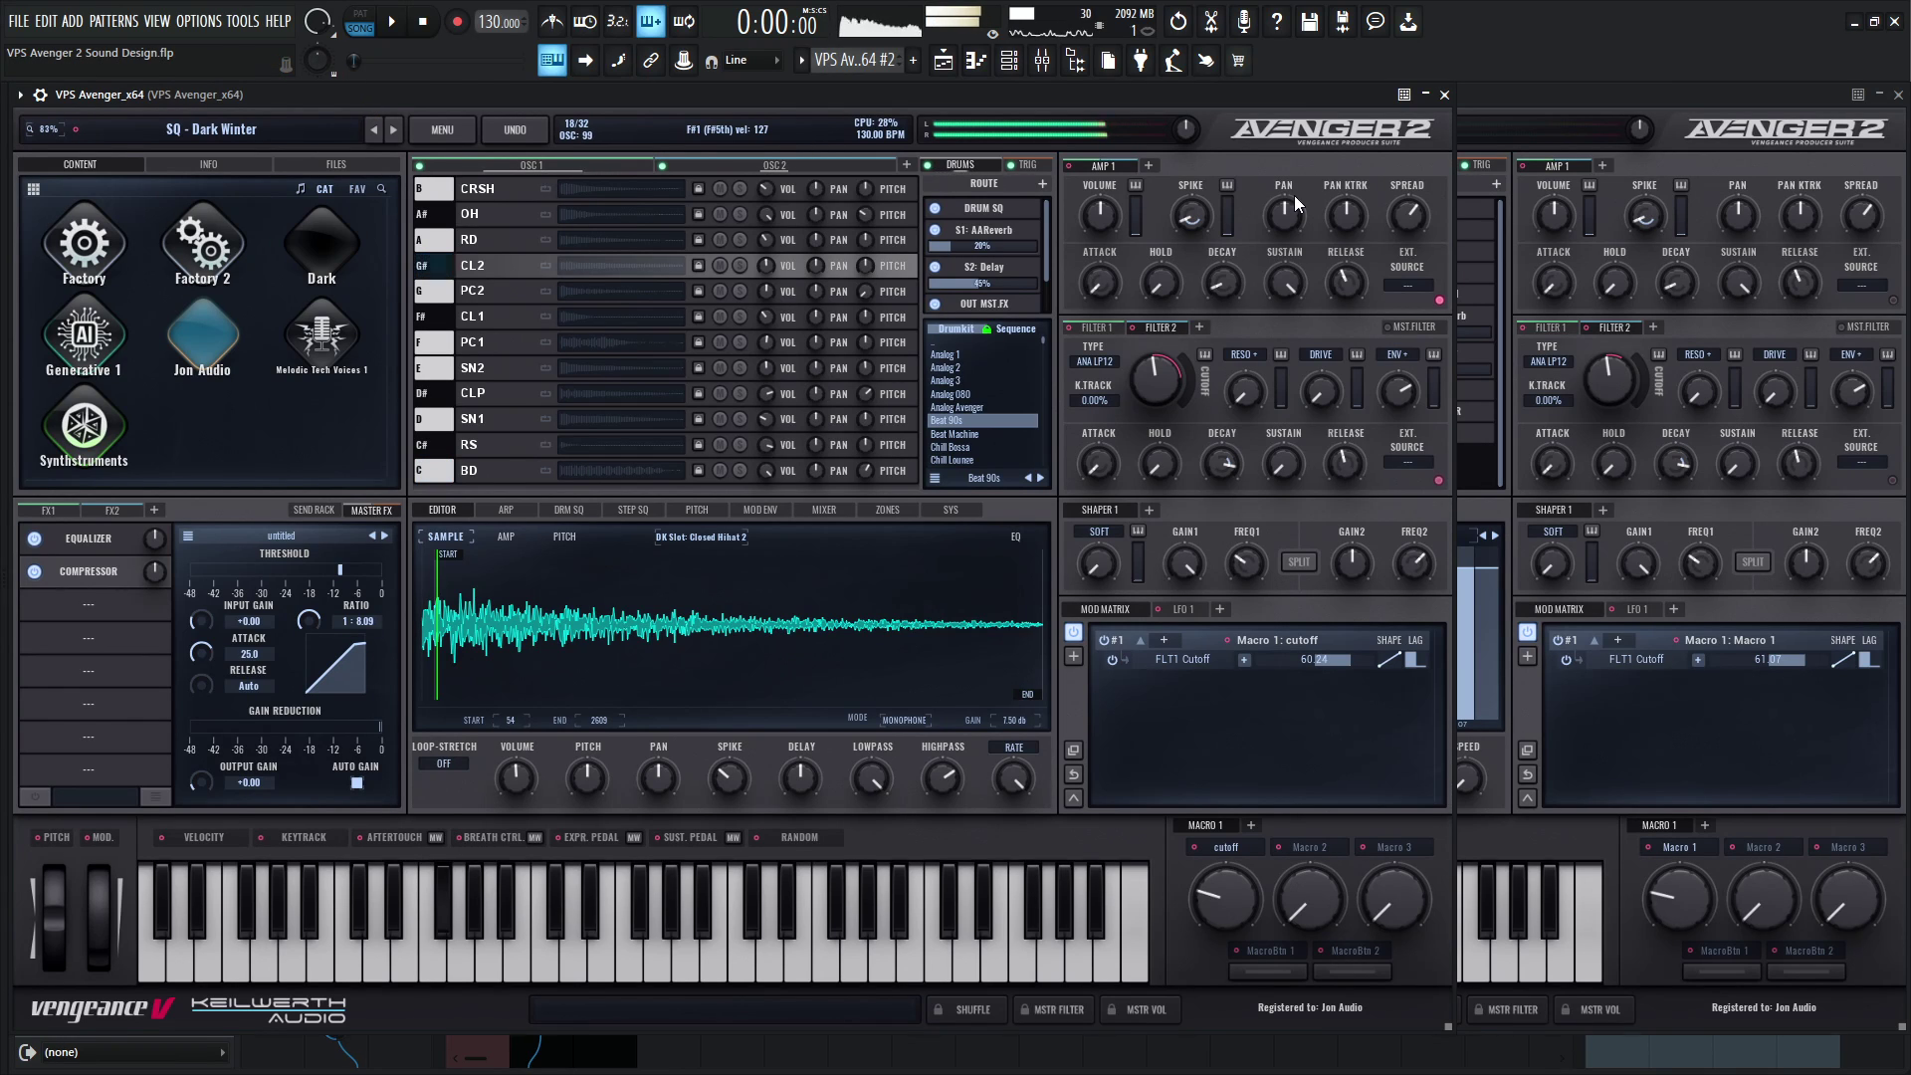
left_click(1531, 98)
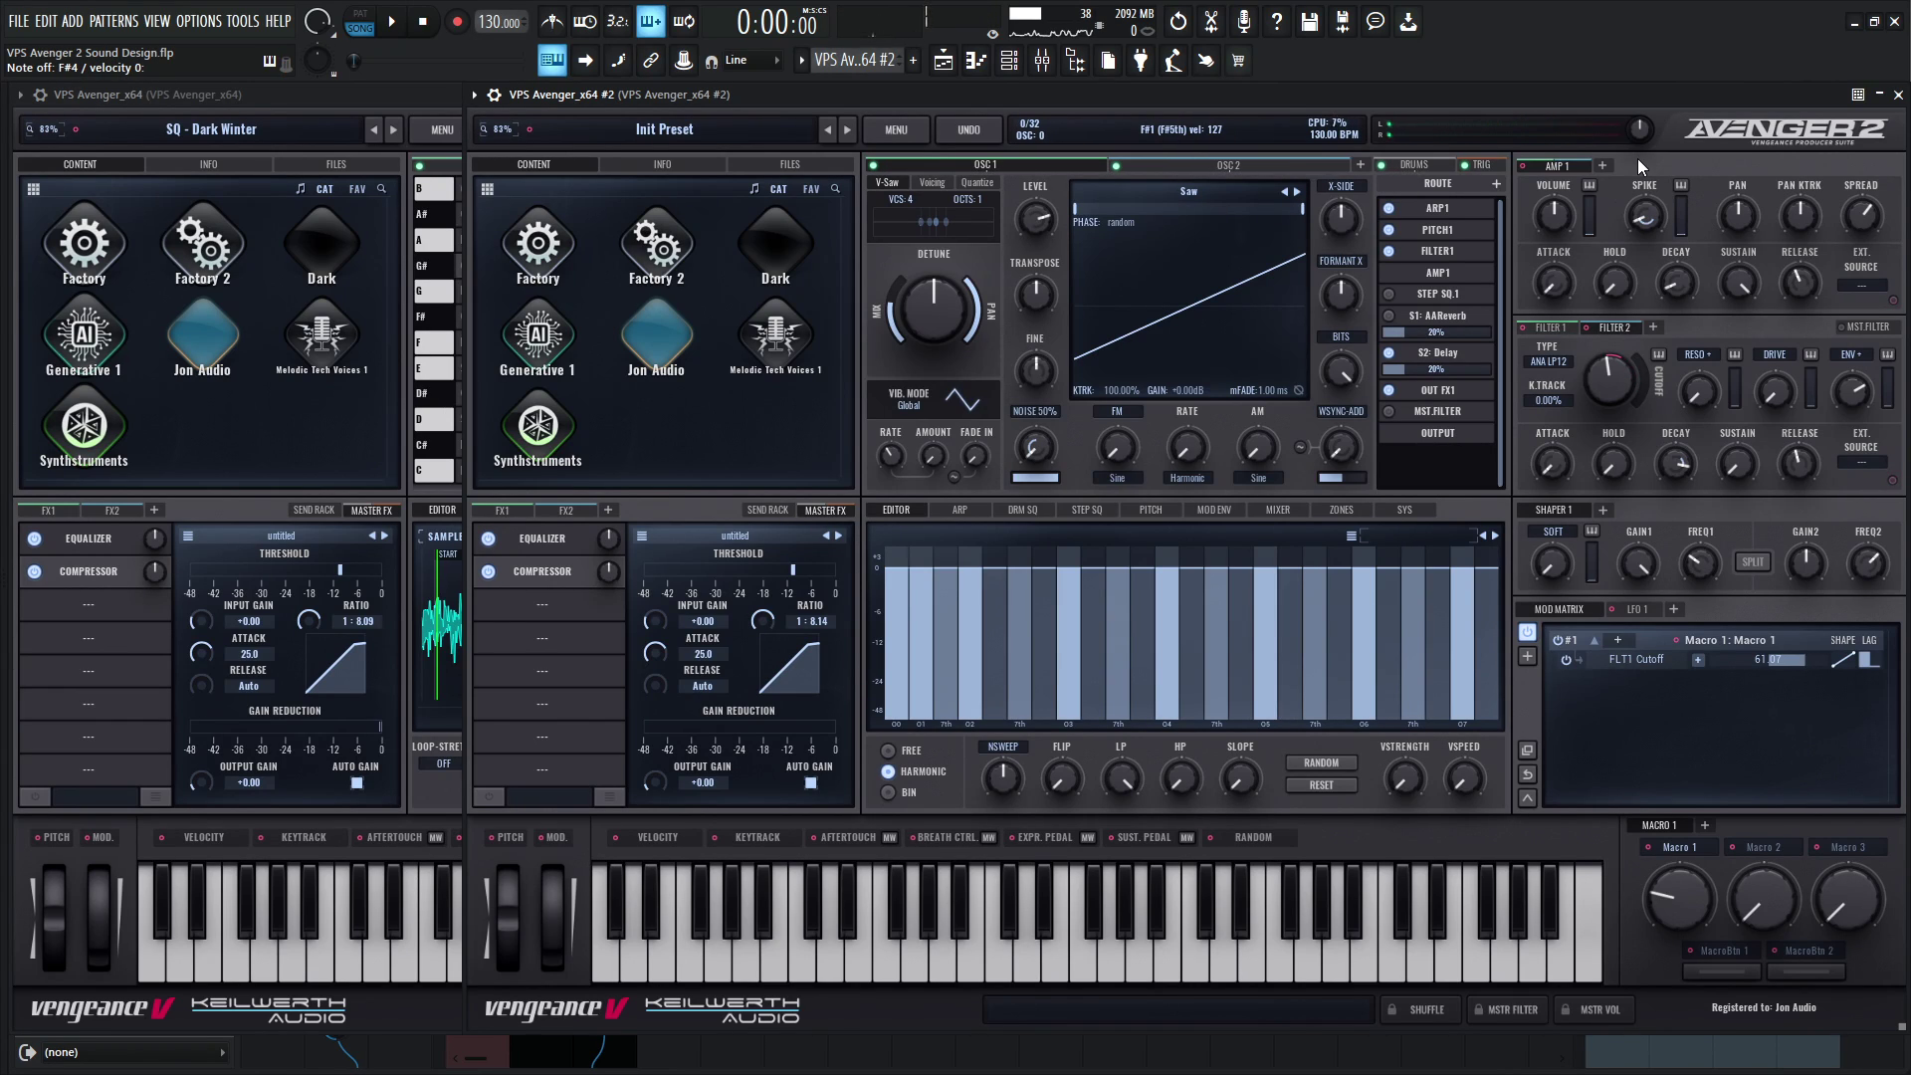
View the new patch's key zones for the oscillators and drums, and bring Dark Winter forward for comparison.
left_click(1350, 509)
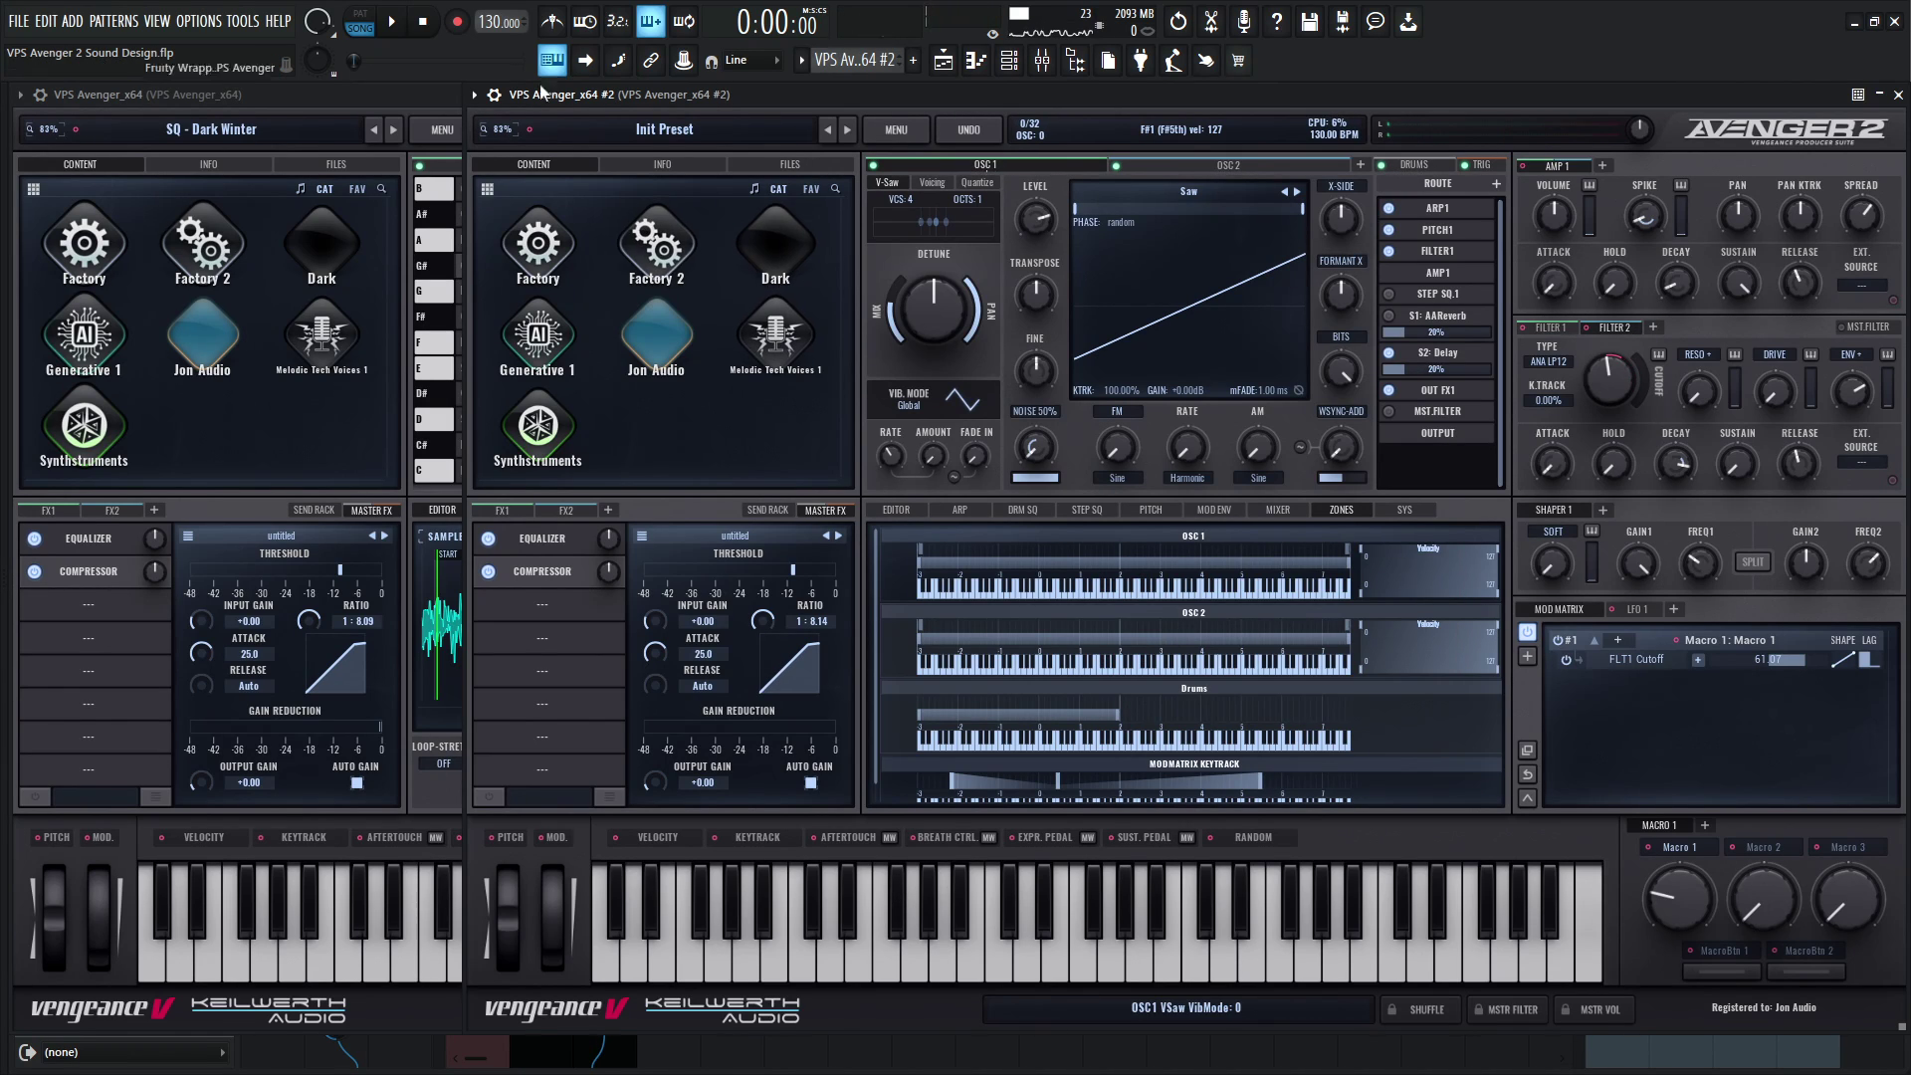
left_click(436, 94)
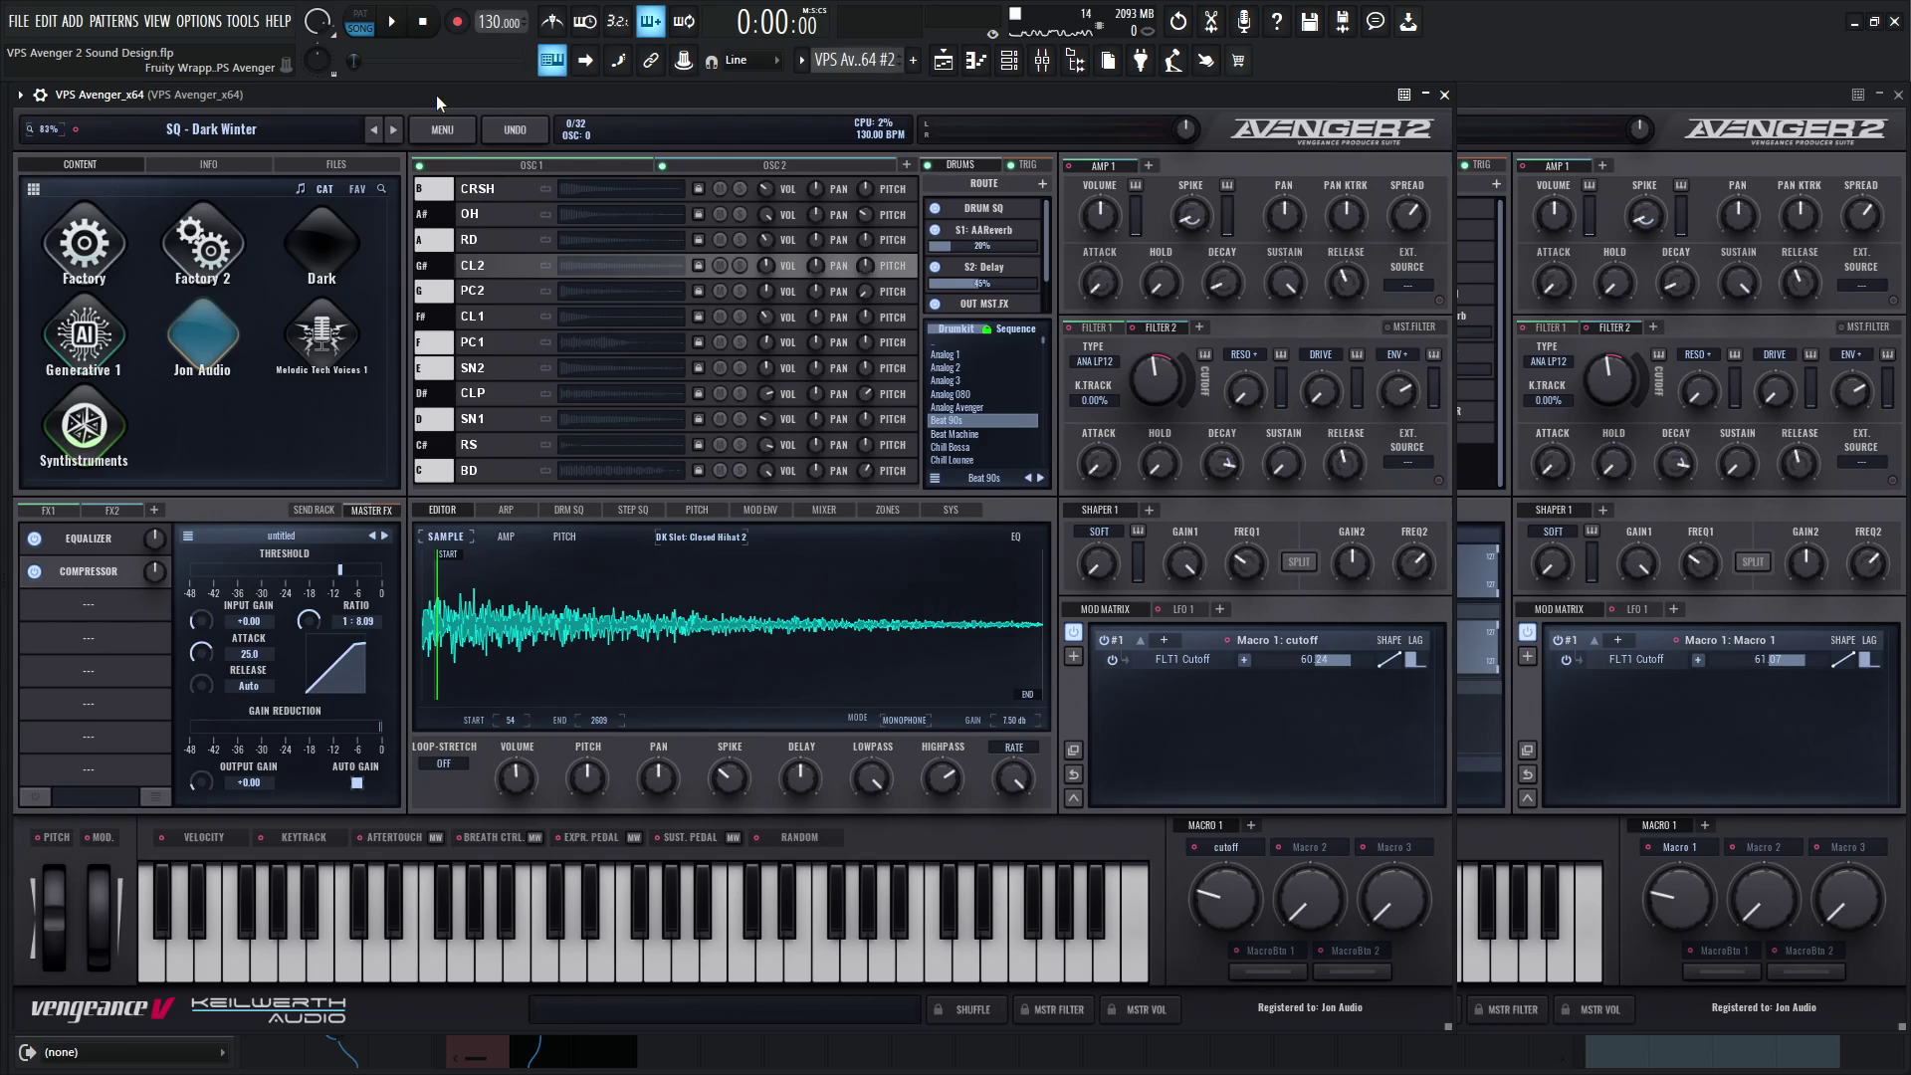